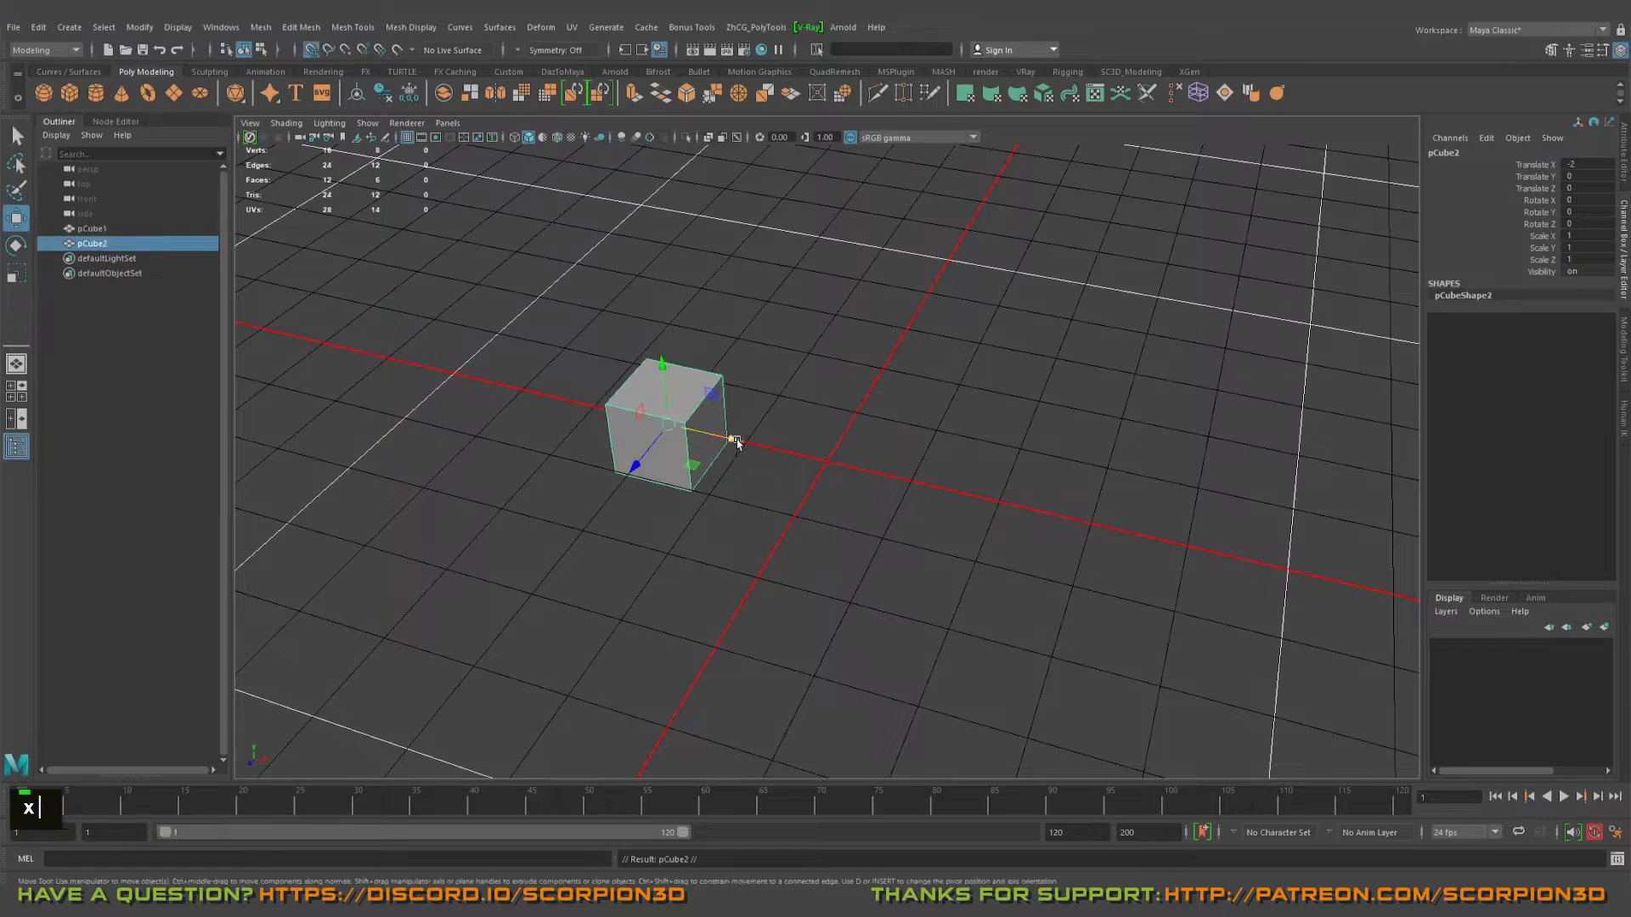
- Snap the duplicated cube along X to the origin, and place another duplicate at Translate X 2
left_click_drag(736, 440, 1057, 516)
key("ctrl+d")
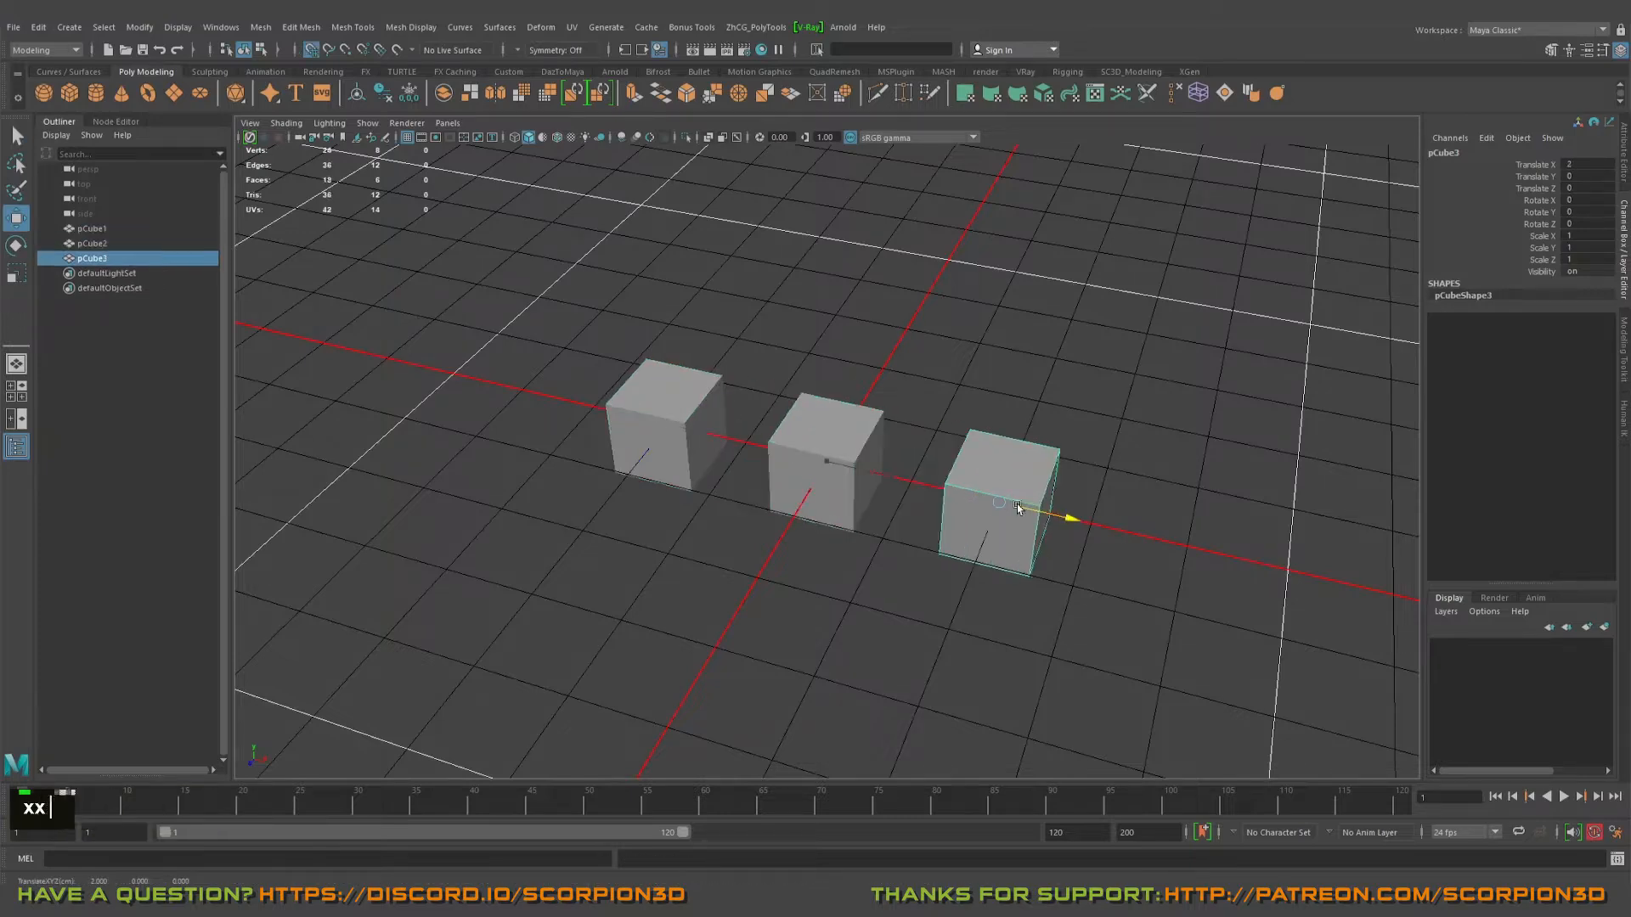
- Select the original cube at X -2 and show its shape attributes with the Smooth Mesh and subdivision level settings
right_click_drag(1058, 515, 851, 525, "alt")
middle_click_drag(851, 525, 915, 560, "alt")
left_click_drag(915, 561, 669, 471, "alt")
middle_click_drag(669, 471, 706, 488, "alt")
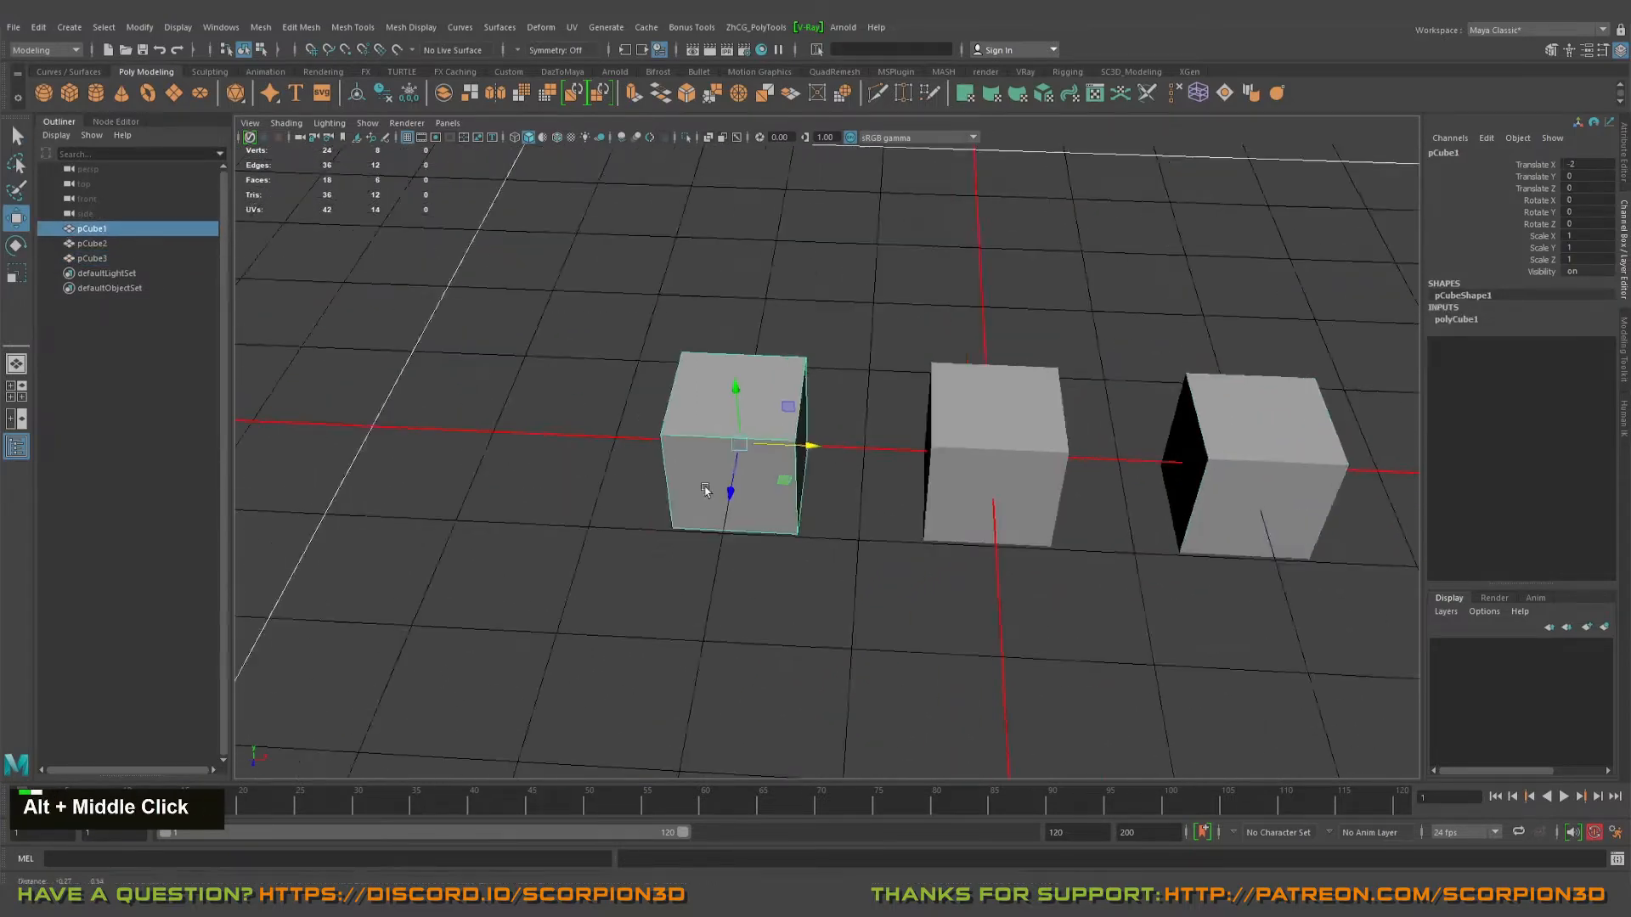
right_click_drag(706, 487, 807, 510, "alt")
mouse_move(807, 509)
left_mouse_down("alt")
mouse_move(753, 488)
mouse_move(819, 498)
left_mouse_up("alt")
middle_click_drag(818, 498, 823, 500, "alt")
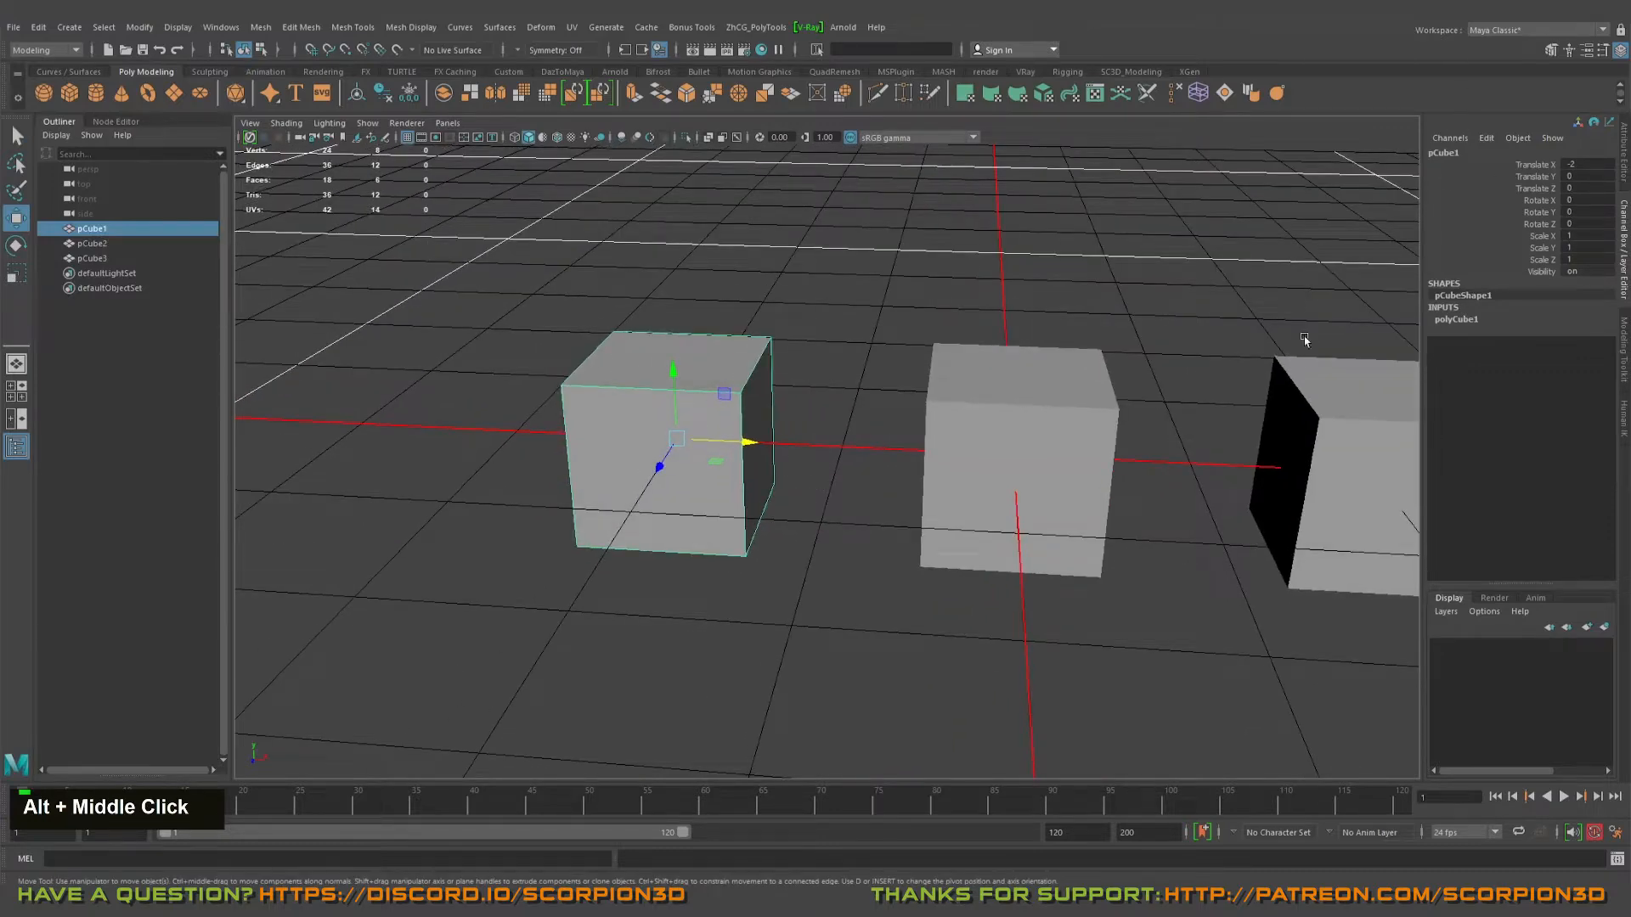
key("ctrl+a")
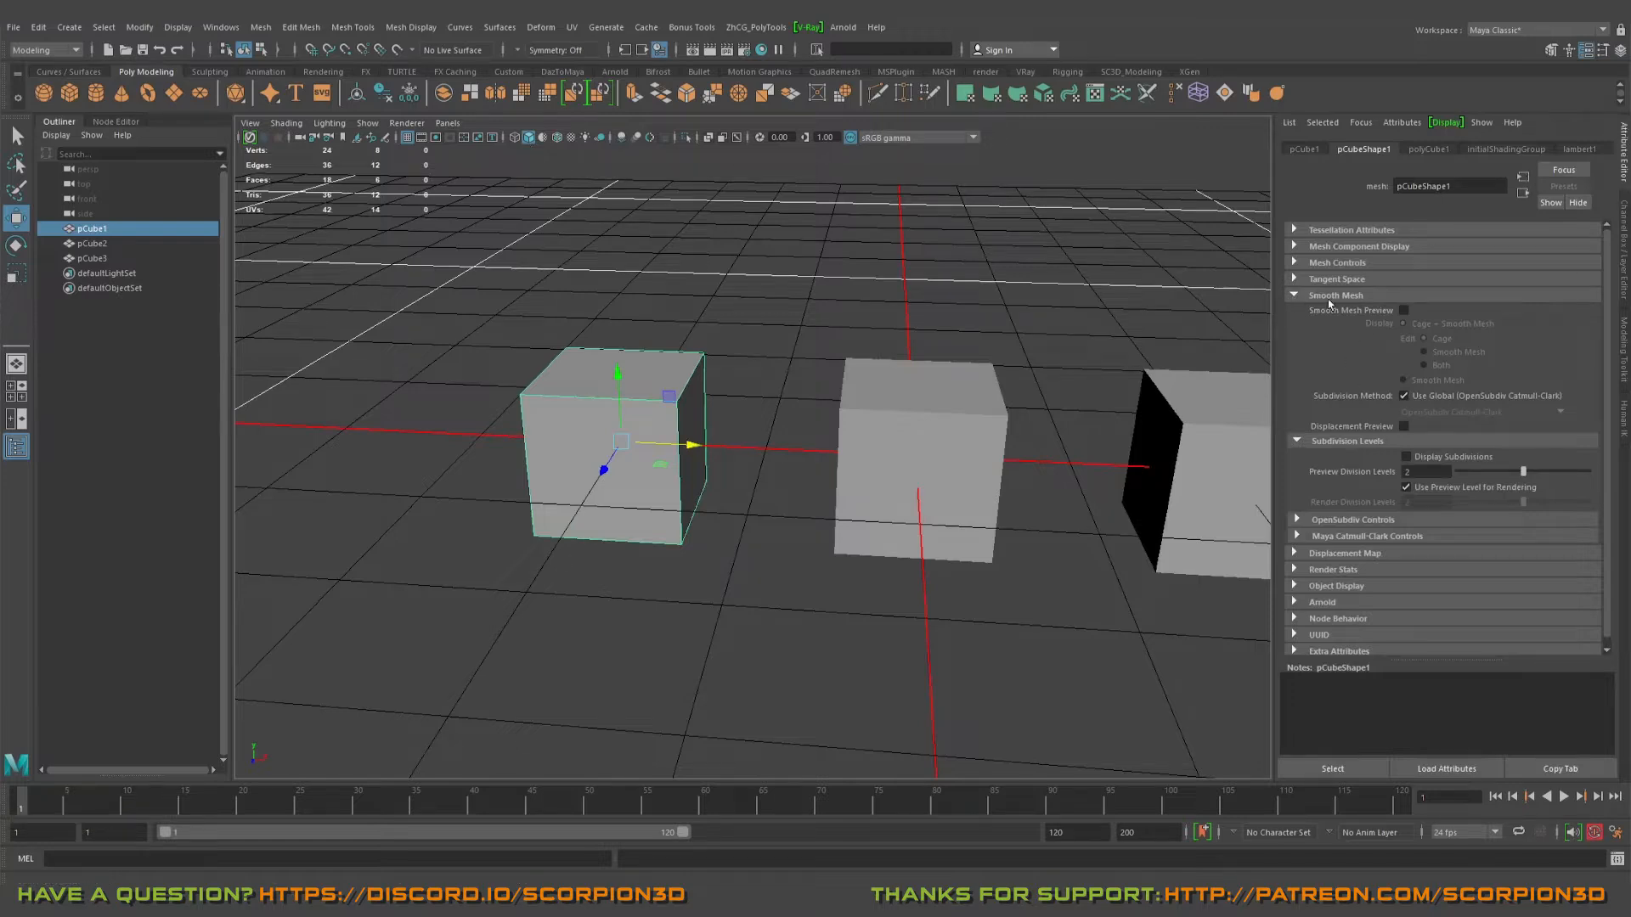
left_click_drag(486, 306, 733, 614)
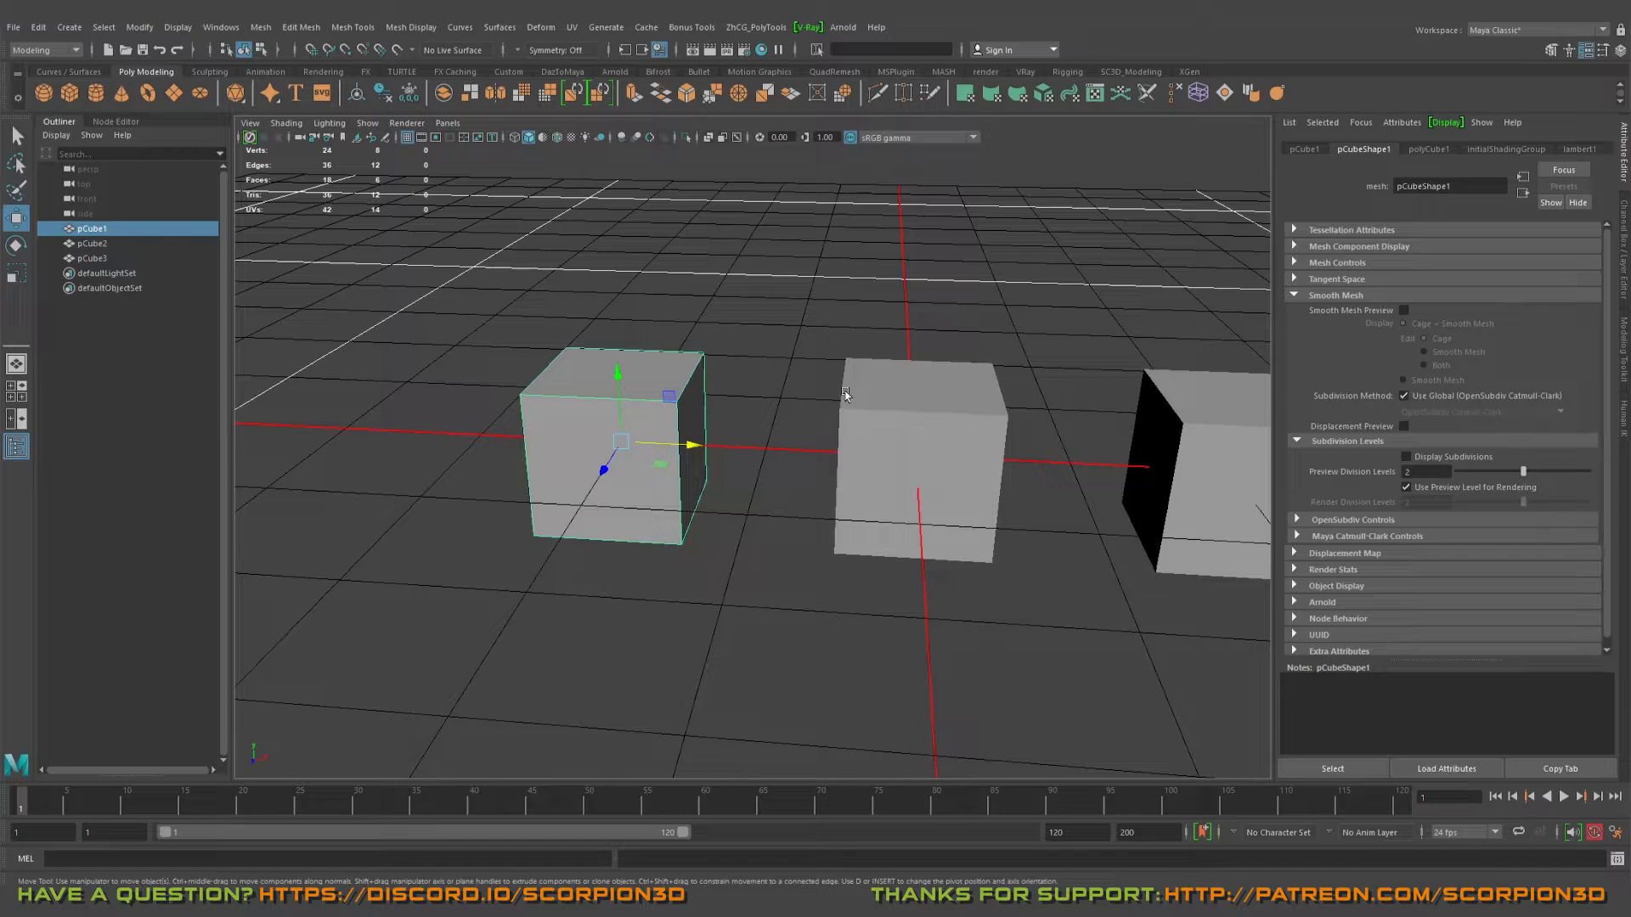
left_click_drag(424, 224, 758, 677)
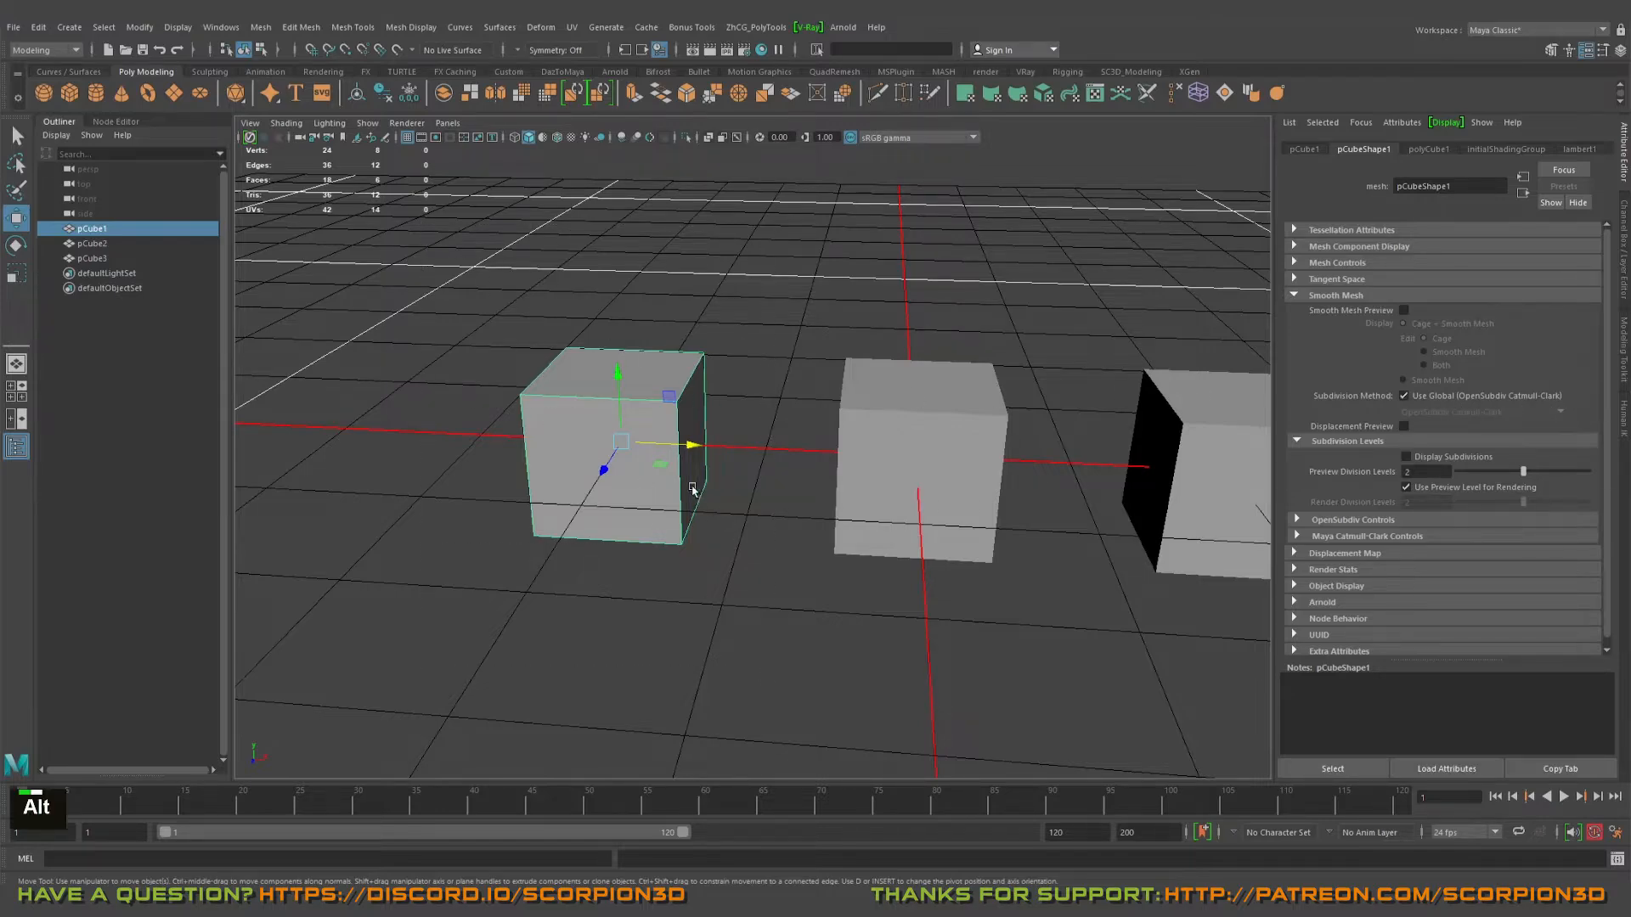
- Switch the original cube's display from unsmoothed to cage plus smooth mesh, and finally to smooth mesh preview
right_click_drag(692, 490, 705, 510, "alt")
left_click_drag(705, 510, 711, 535, "alt")
middle_click_drag(660, 517, 680, 472, "alt")
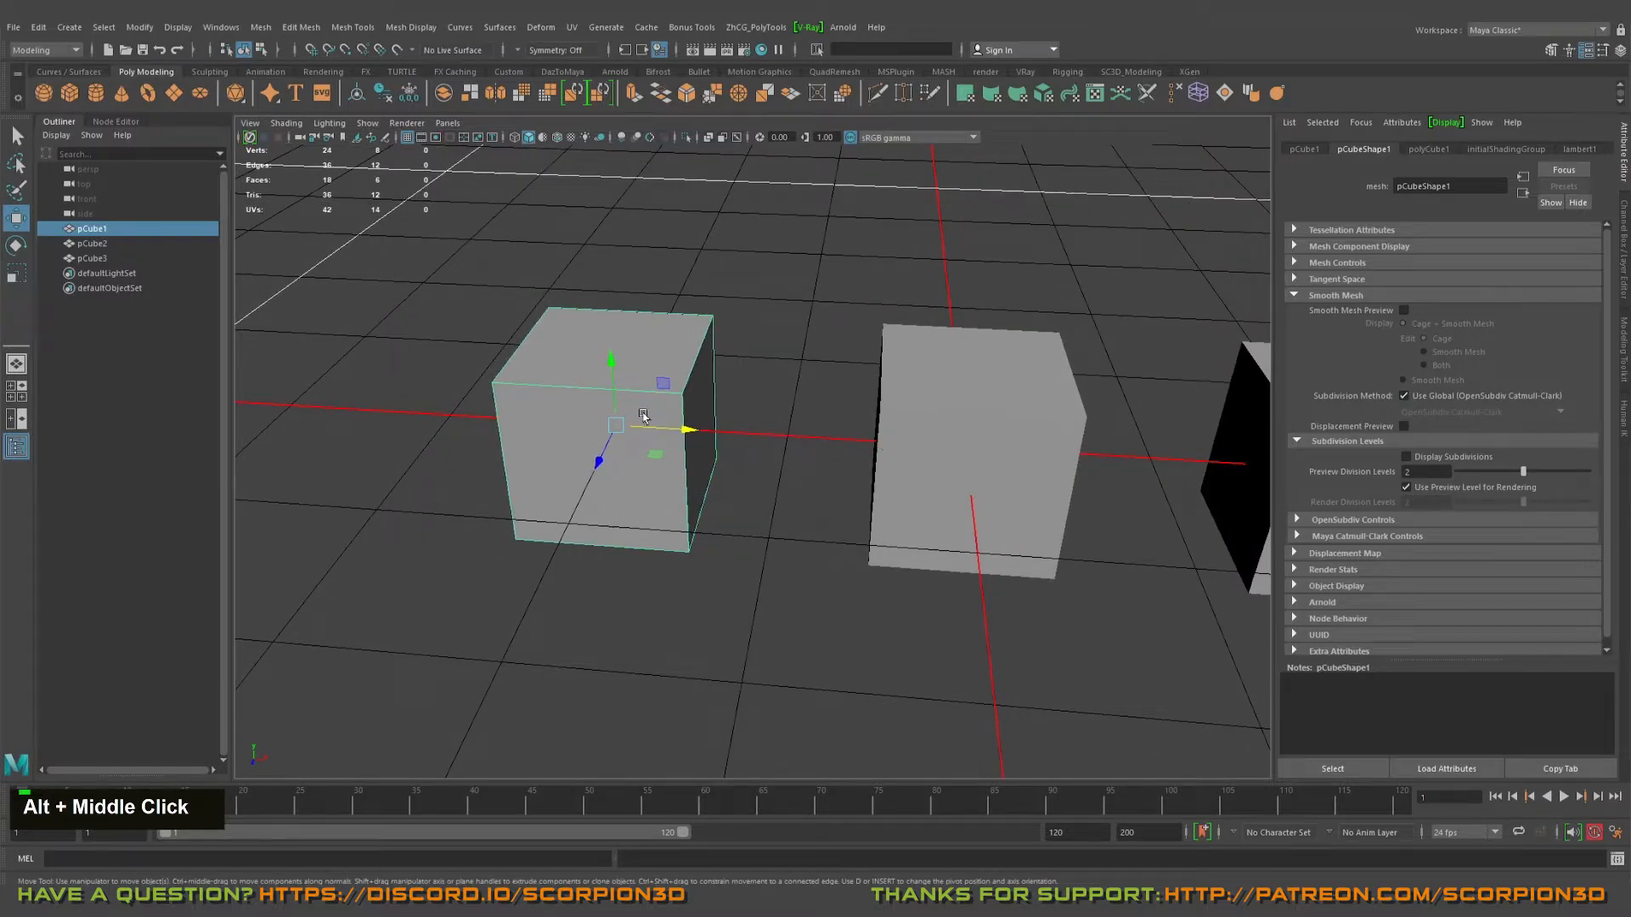
key("1")
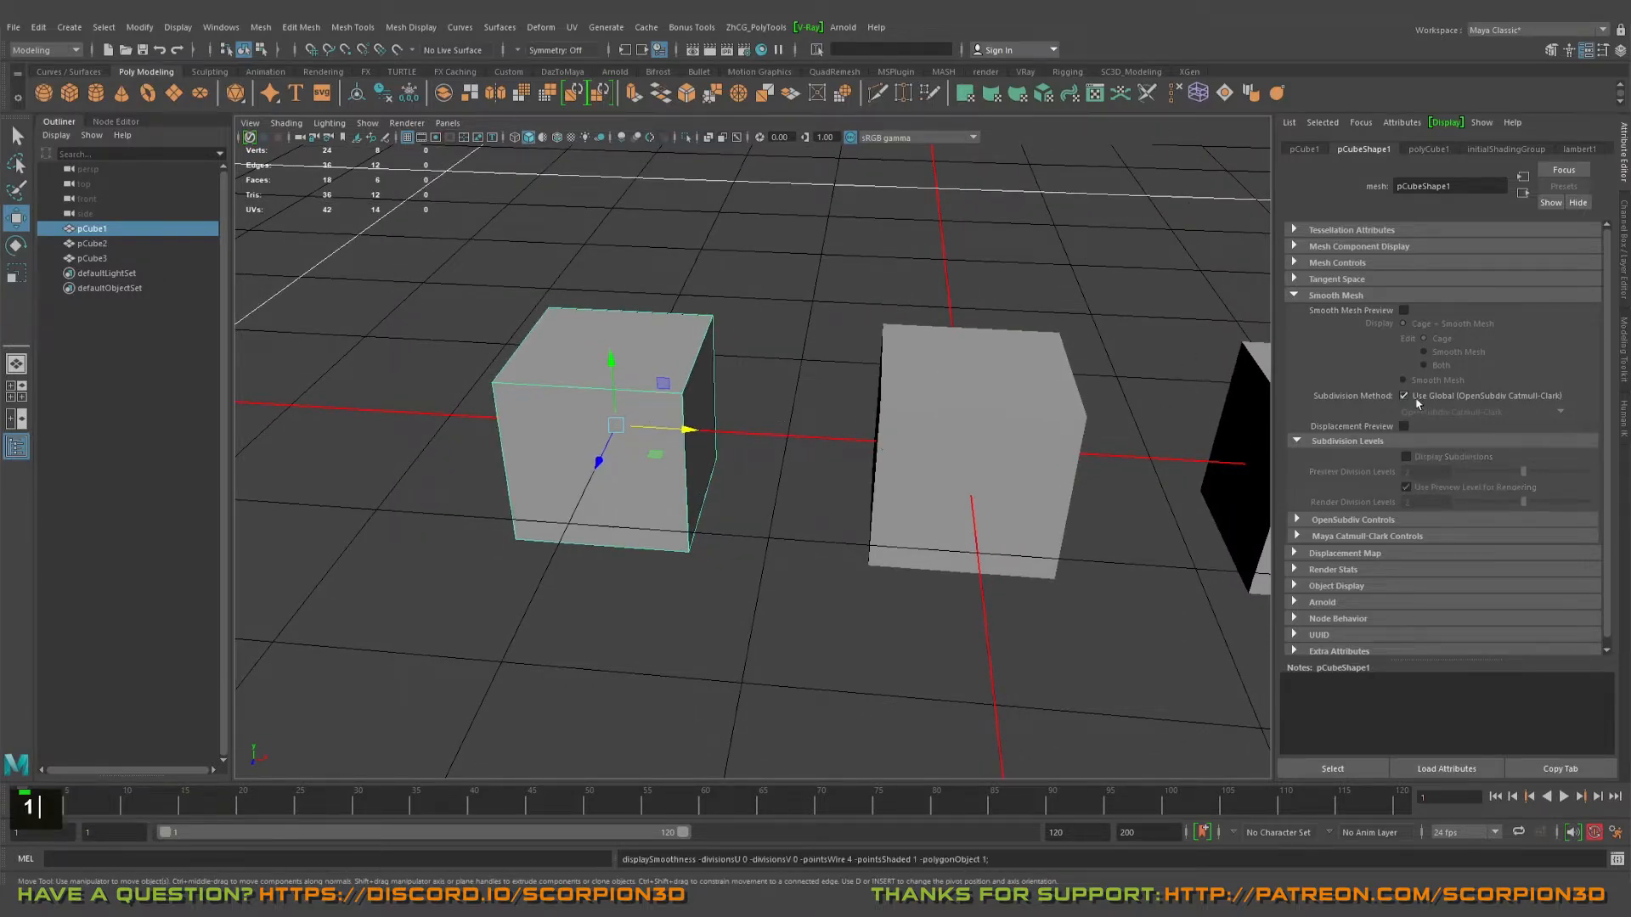
key("2")
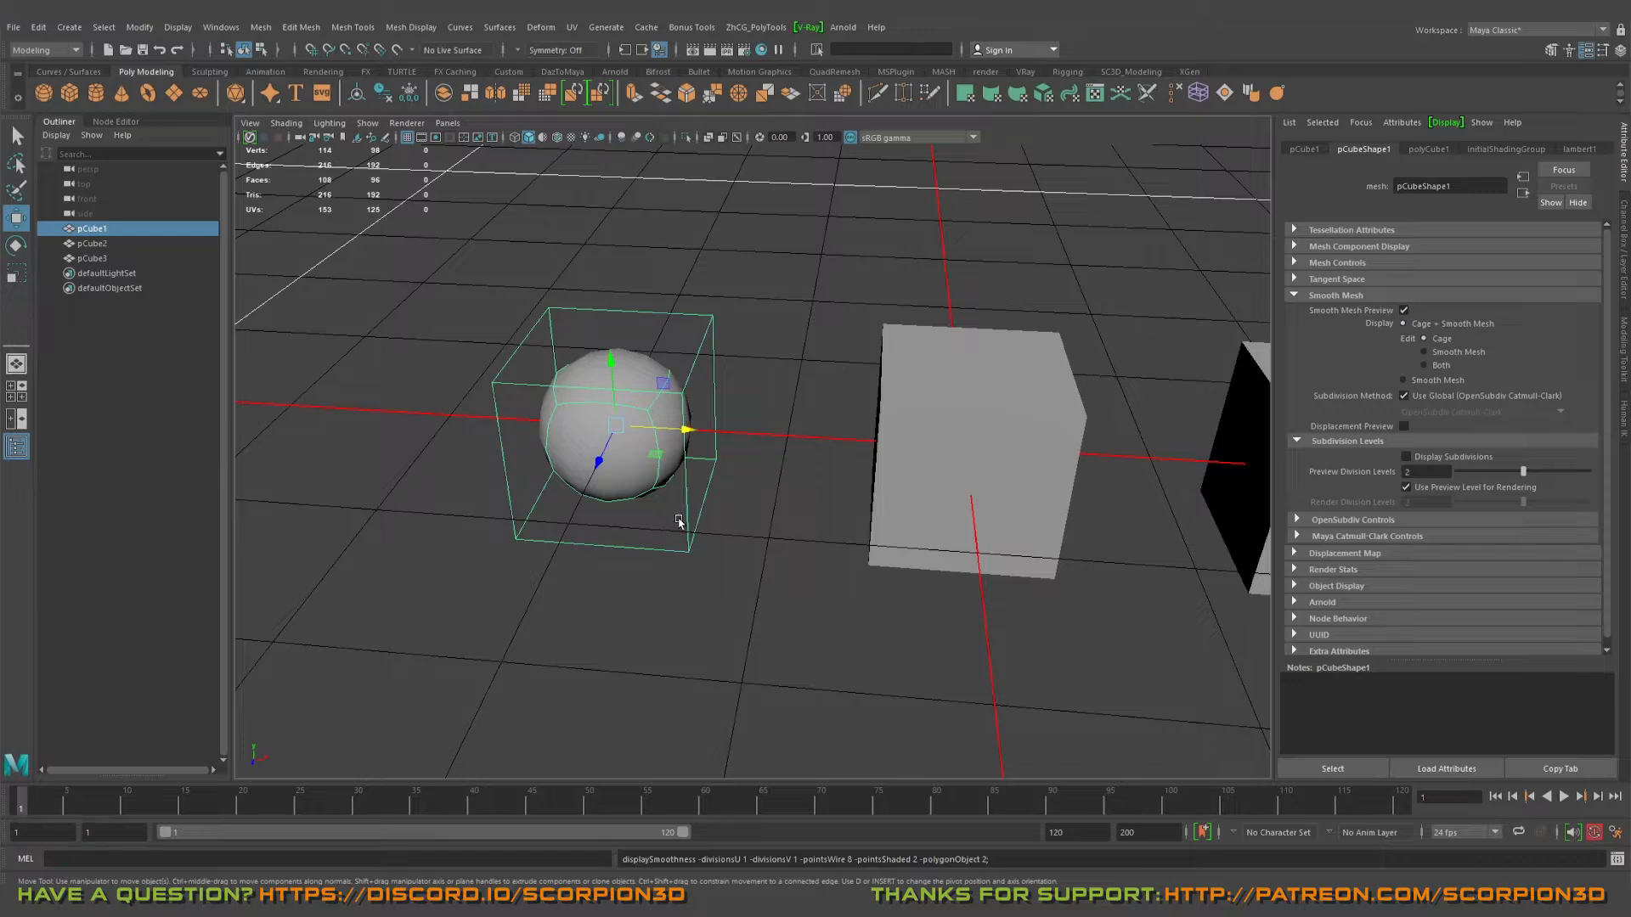
key("3")
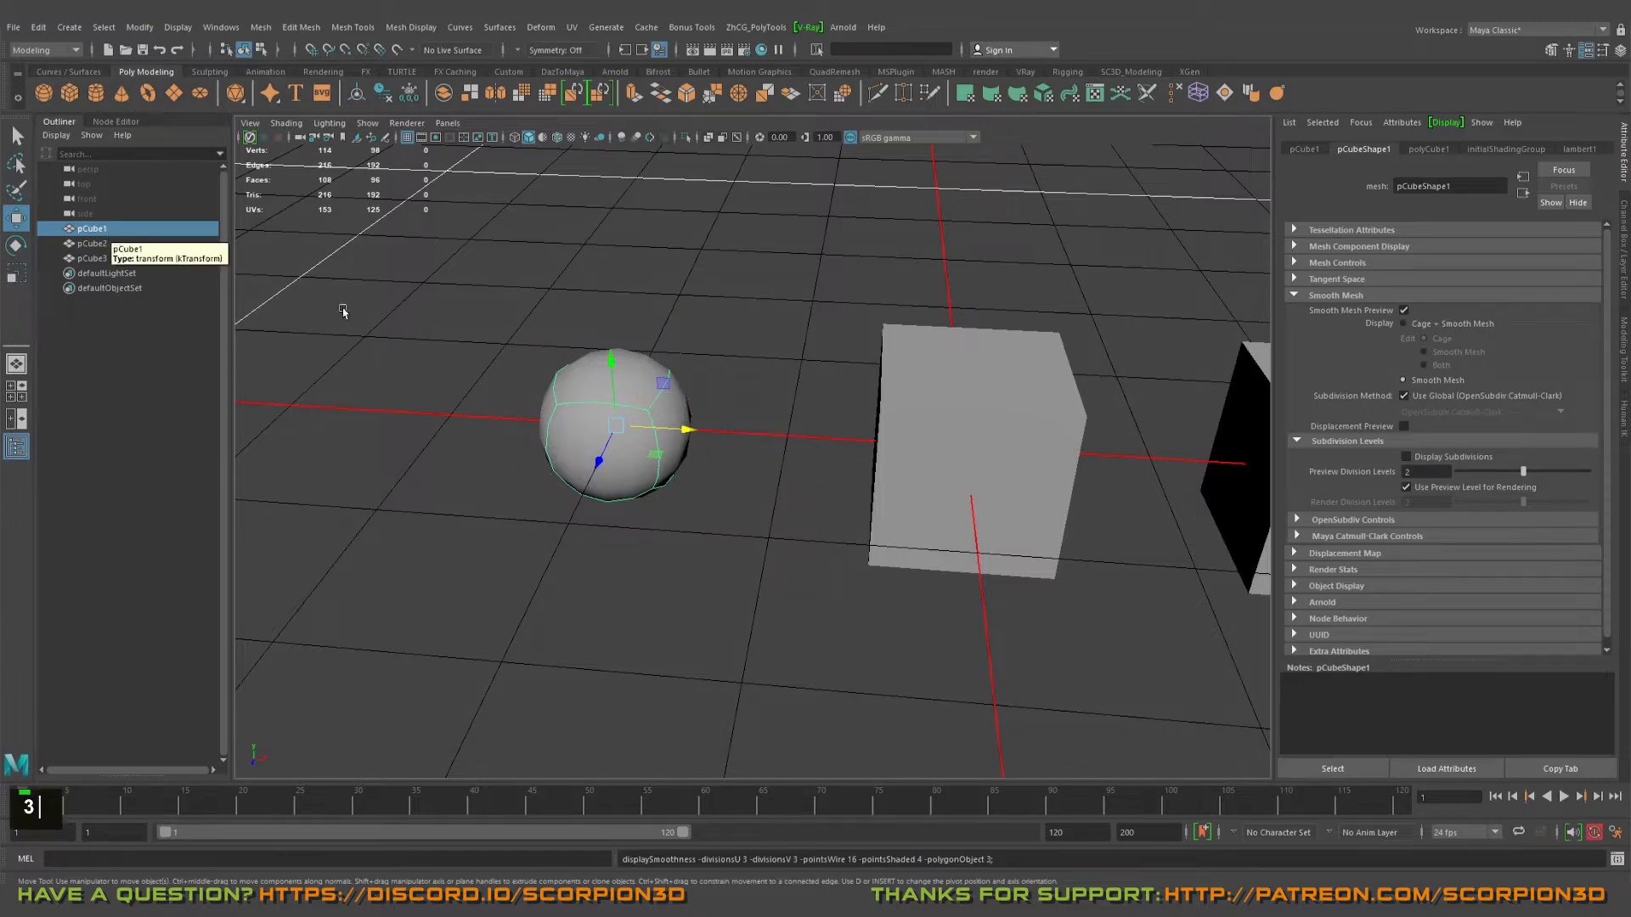
- Select the middle cube and inspect its unsmoothed shape and settings beside the smoothed cube
left_click(663, 383)
middle_click_drag(790, 457, 737, 401, "alt")
left_click_drag(710, 244, 1102, 598)
middle_click_drag(1050, 490, 1027, 492, "alt")
left_click_drag(1027, 492, 926, 469, "alt")
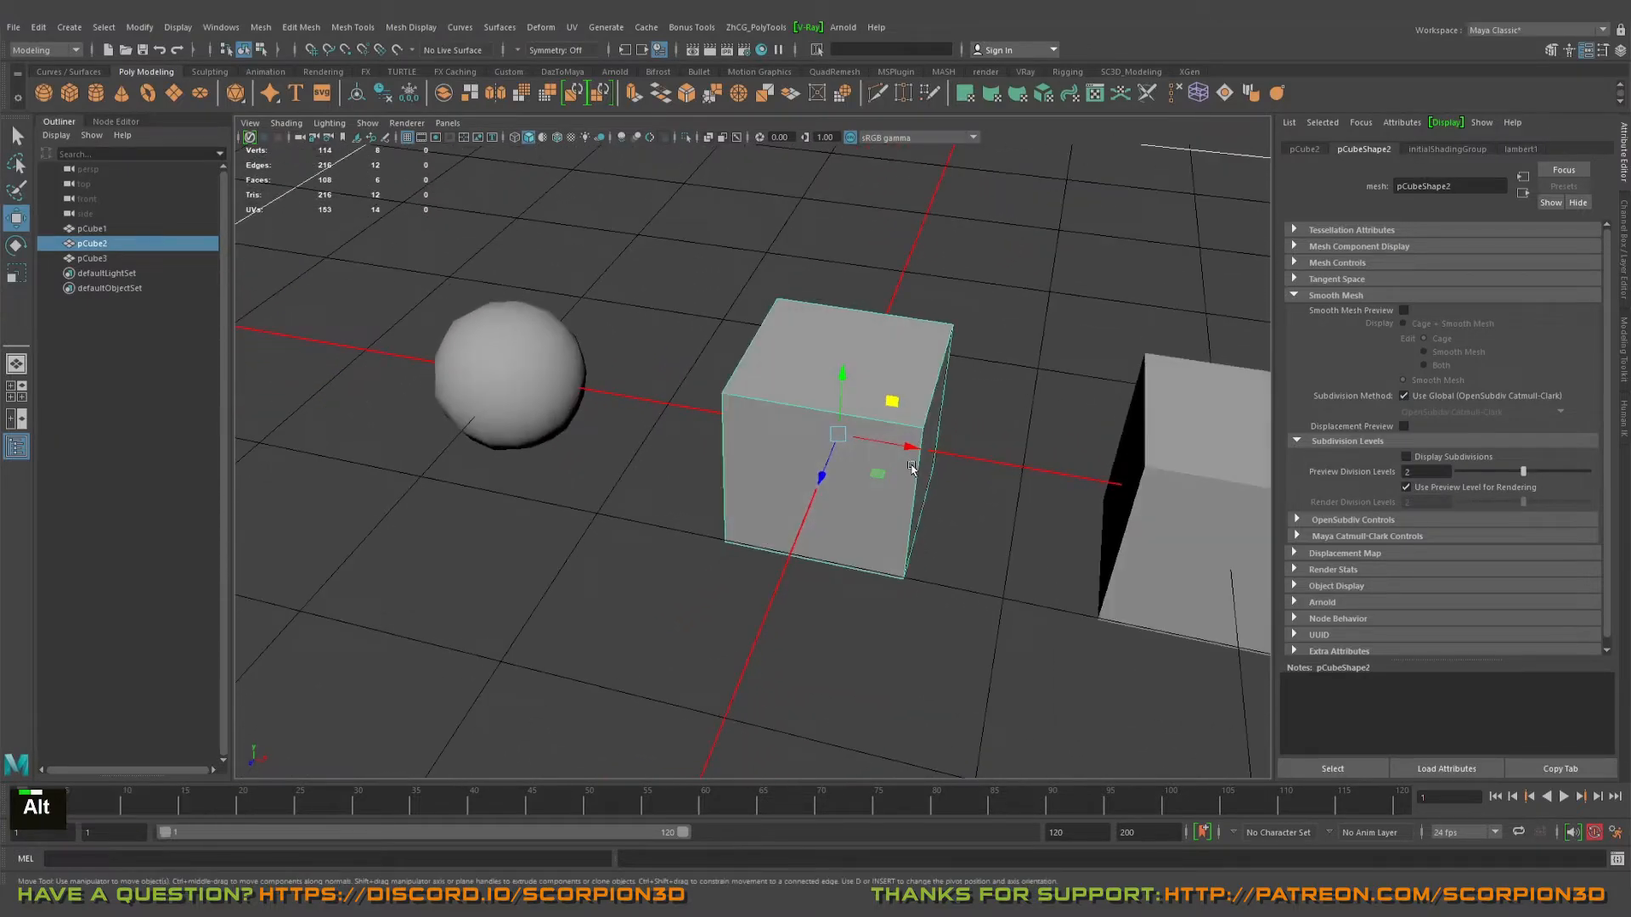
- Reselect the smoothed cube and enable Display Subdivisions for its smooth mesh preview
left_click(476, 389)
middle_click_drag(477, 390, 535, 465, "alt")
left_click_drag(535, 465, 429, 274, "alt")
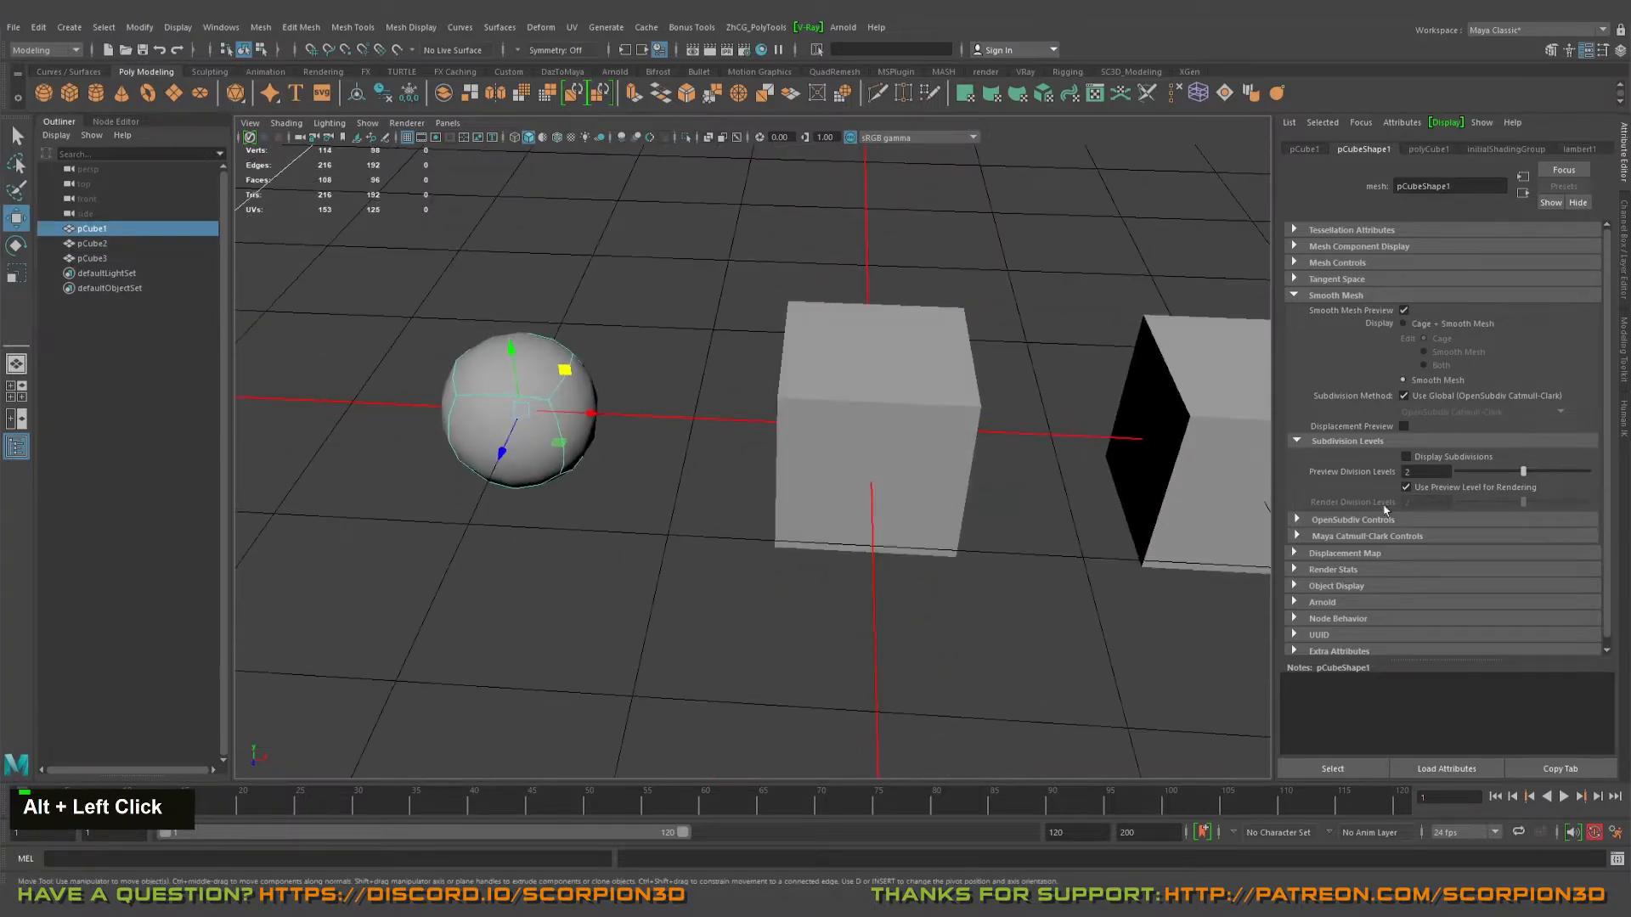
middle_click_drag(578, 432, 703, 474, "alt")
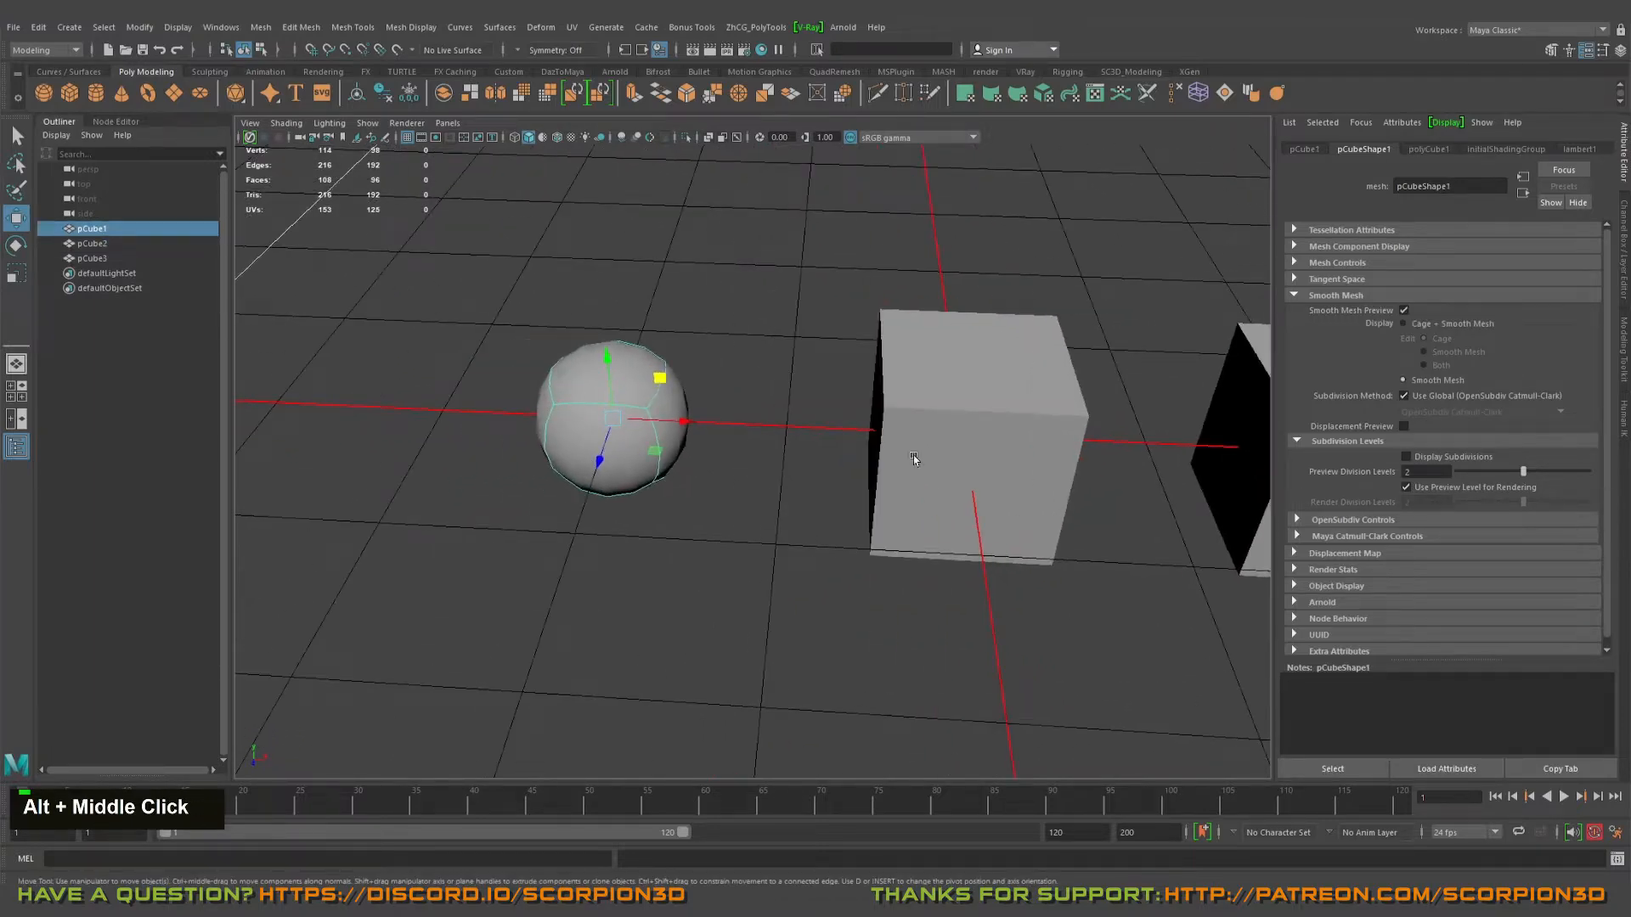
left_click_drag(553, 419, 724, 486, "alt")
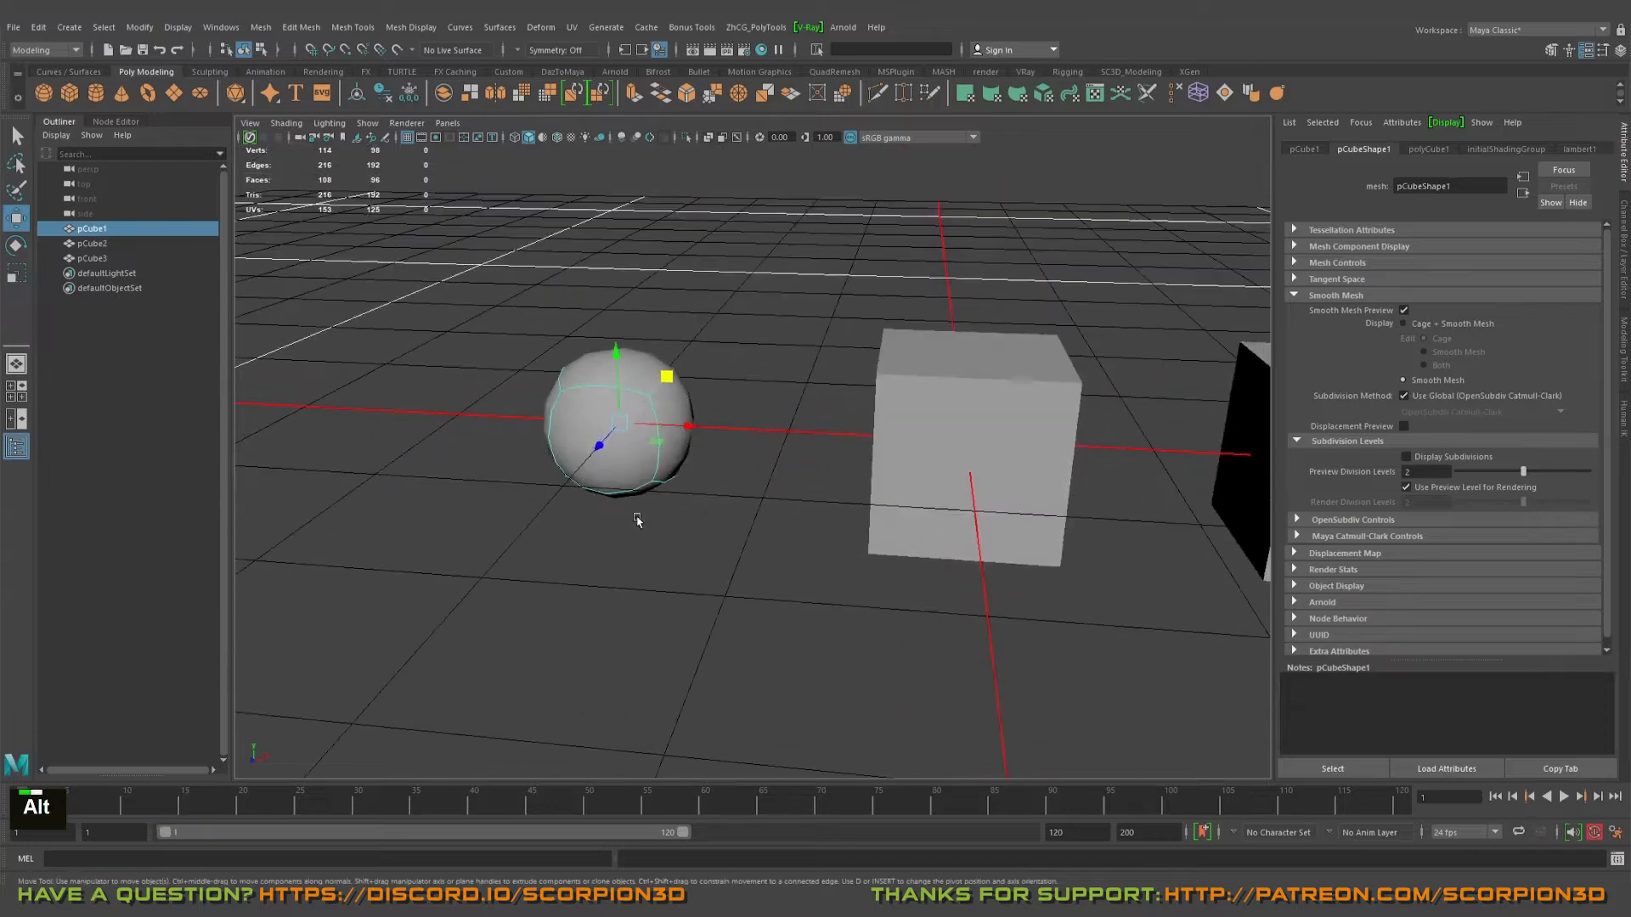
right_click_drag(644, 547, 674, 570, "alt")
left_click_drag(674, 570, 671, 599, "alt")
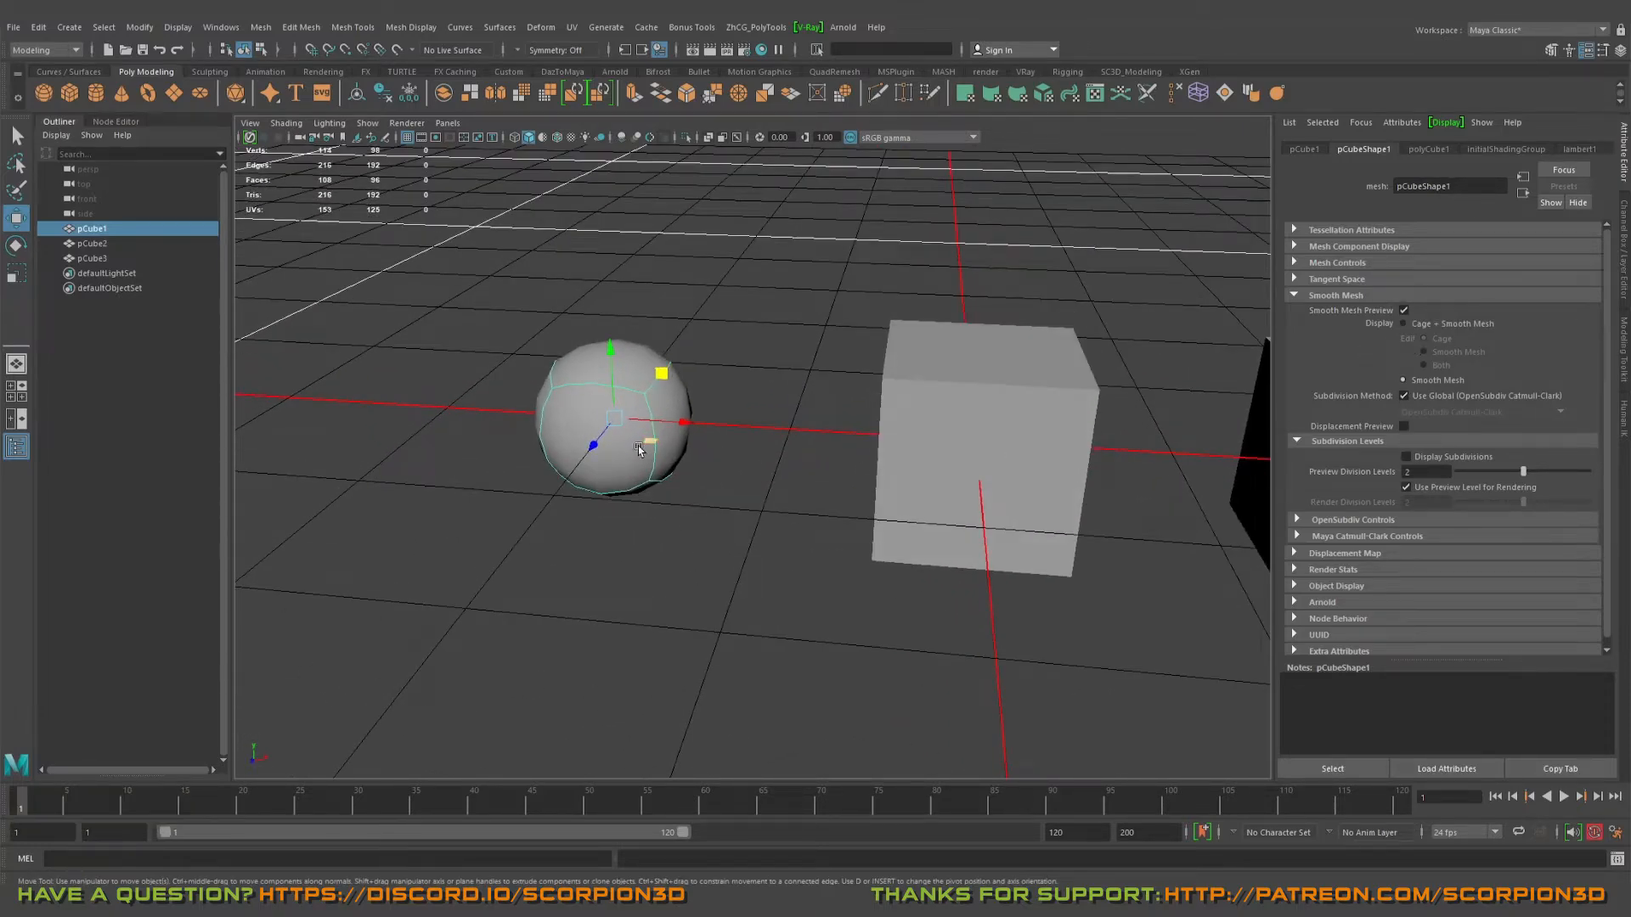
key("3")
left_click(1424, 458)
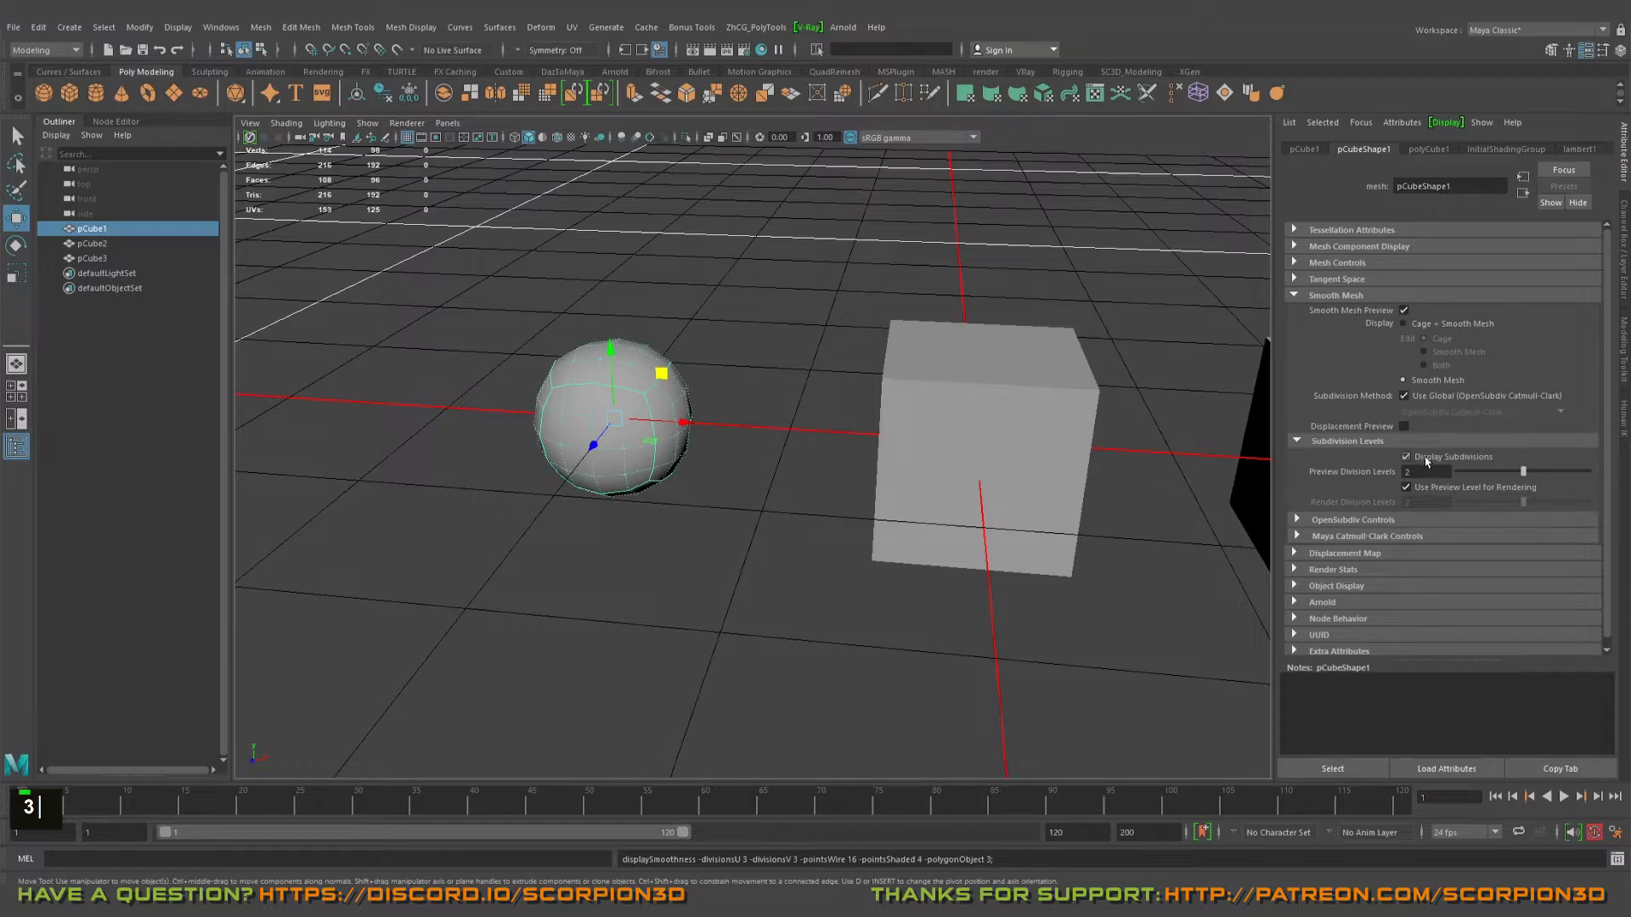
- Turn on wireframe on shaded in the viewport and clear the selection
left_click_drag(765, 476, 691, 462, "alt")
middle_click_drag(691, 463, 710, 510, "alt")
left_click_drag(710, 511, 743, 472, "alt")
left_click(556, 137)
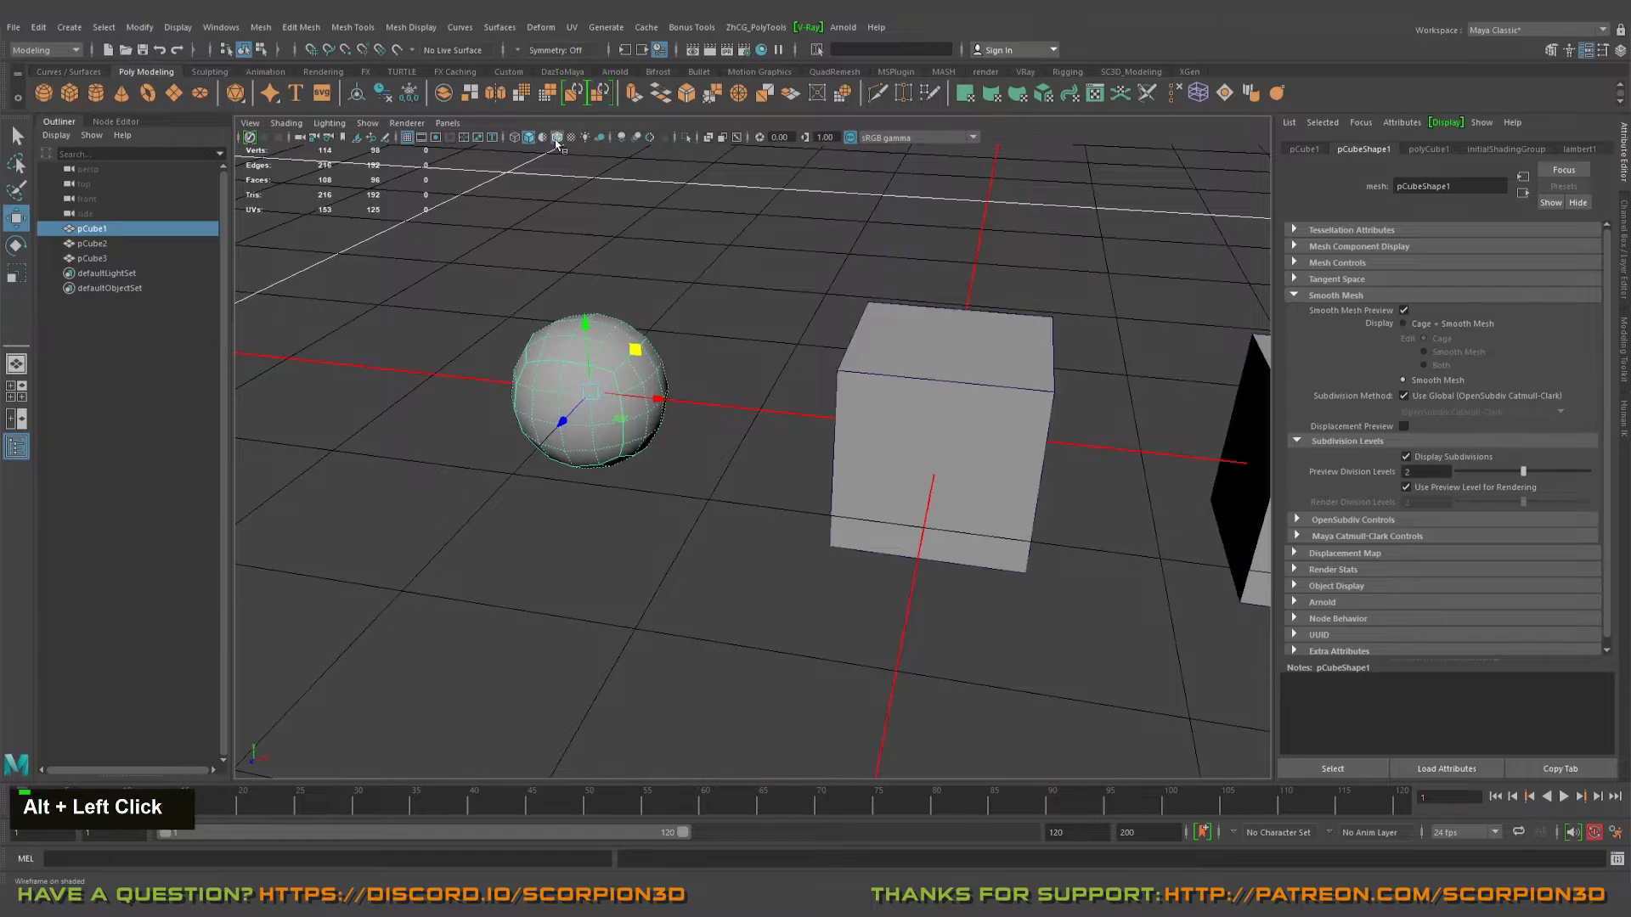
left_click(747, 334)
- Show the smoothed cube's cage together with its smooth mesh, and deselect it
middle_click_drag(747, 335, 735, 357, "alt")
left_click_drag(736, 356, 729, 259, "alt")
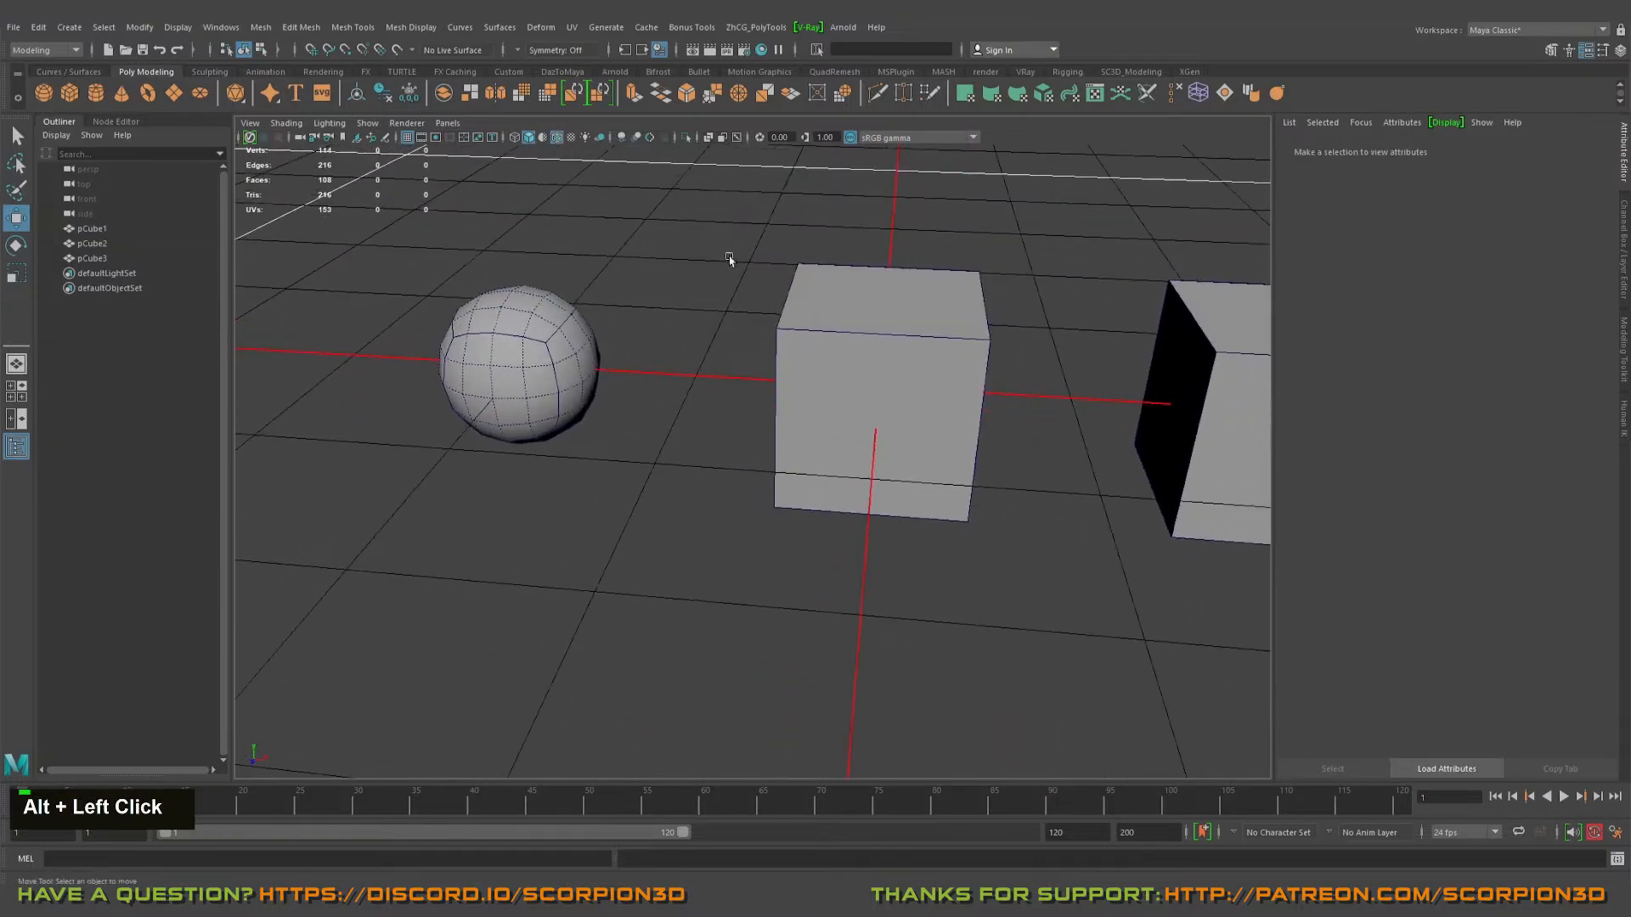
left_click(530, 355)
key("2")
left_click(769, 316)
- Select the middle cube and keep the Smooth Proxy commands open as a floating window clear of the cubes
left_click_drag(890, 394, 862, 383, "alt")
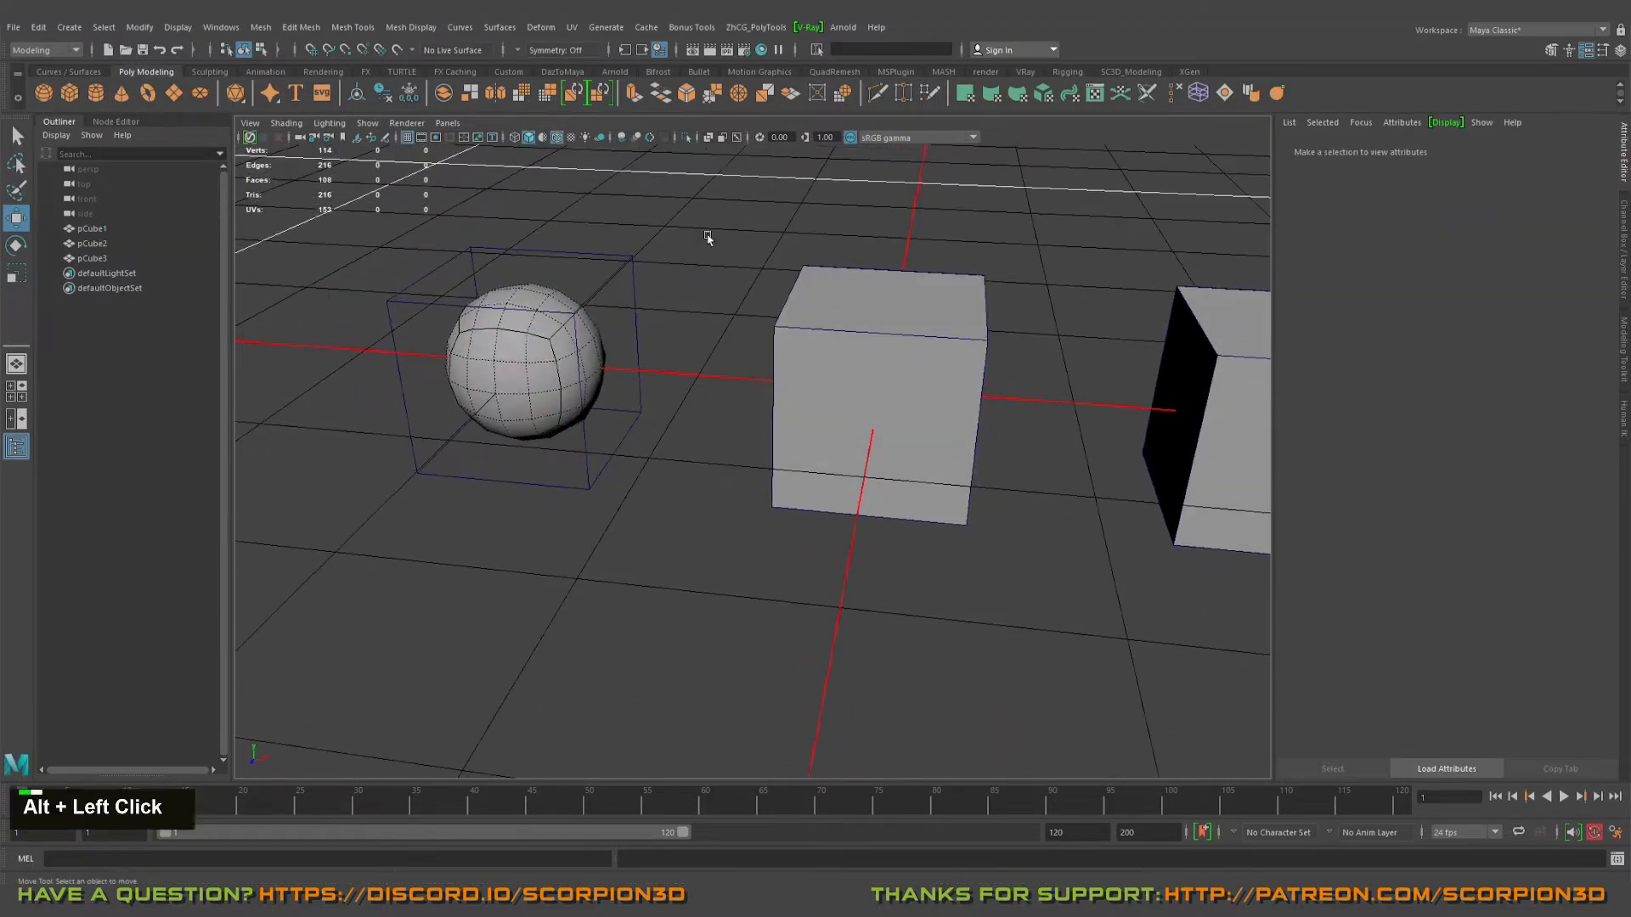
left_click_drag(709, 234, 1025, 616)
middle_click_drag(1027, 608, 1027, 674, "alt")
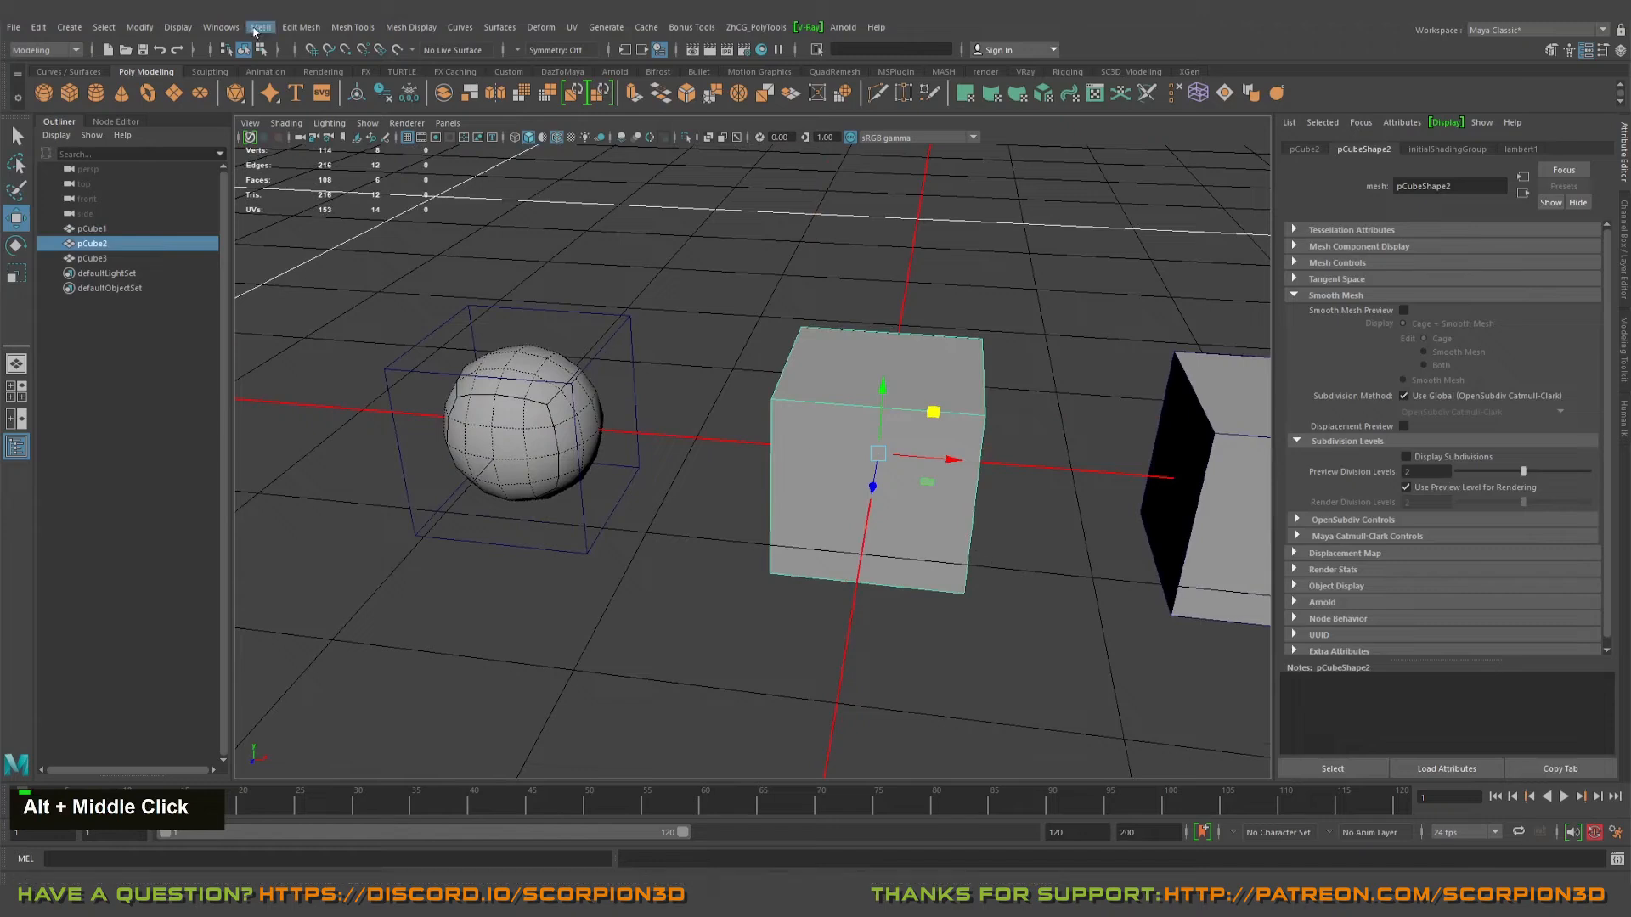
left_click(261, 27)
mouse_move(288, 371)
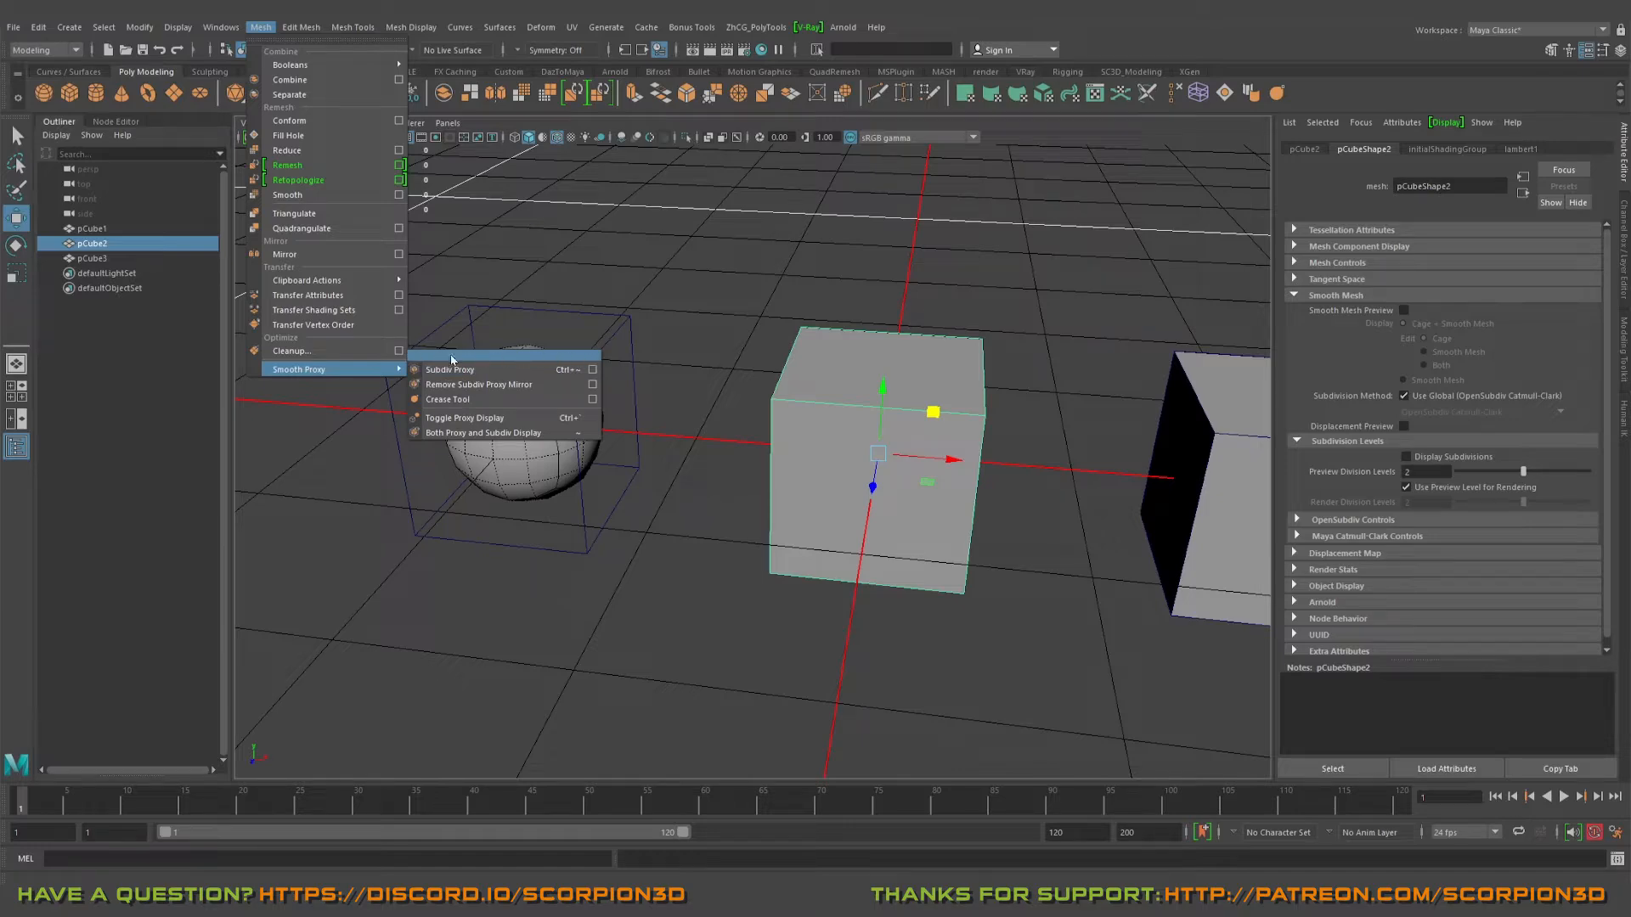
left_click(478, 357)
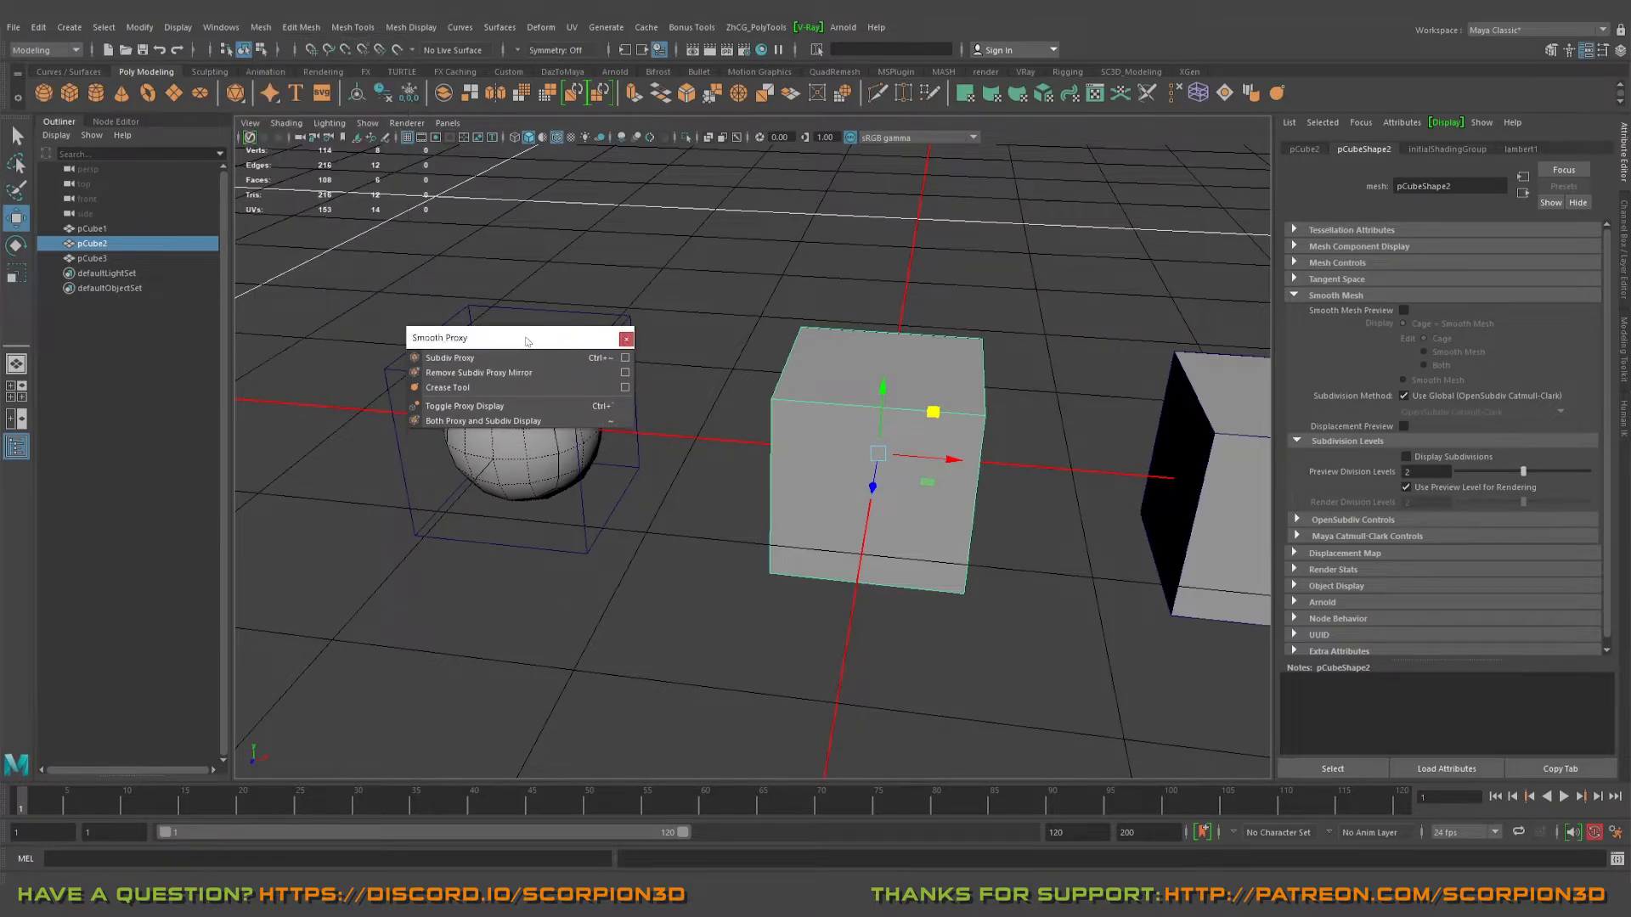
left_click_drag(525, 339, 1157, 162)
left_click_drag(1003, 228, 887, 306, "alt")
middle_click_drag(888, 305, 732, 260, "alt")
left_click_drag(732, 260, 847, 272, "alt")
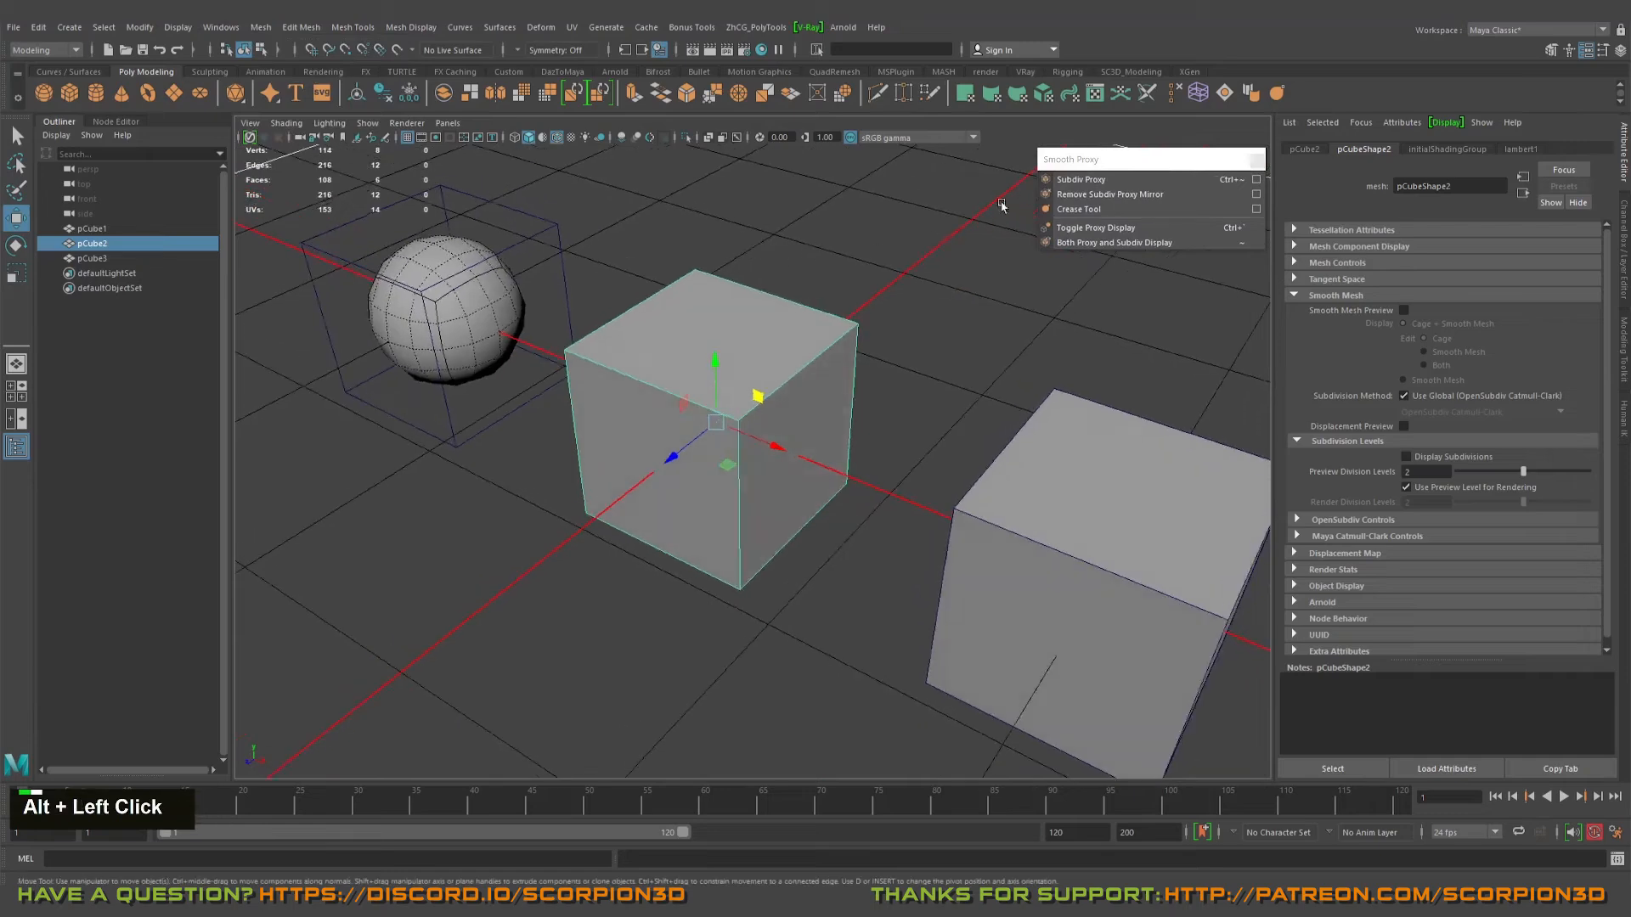
left_click_drag(770, 234, 927, 213, "alt")
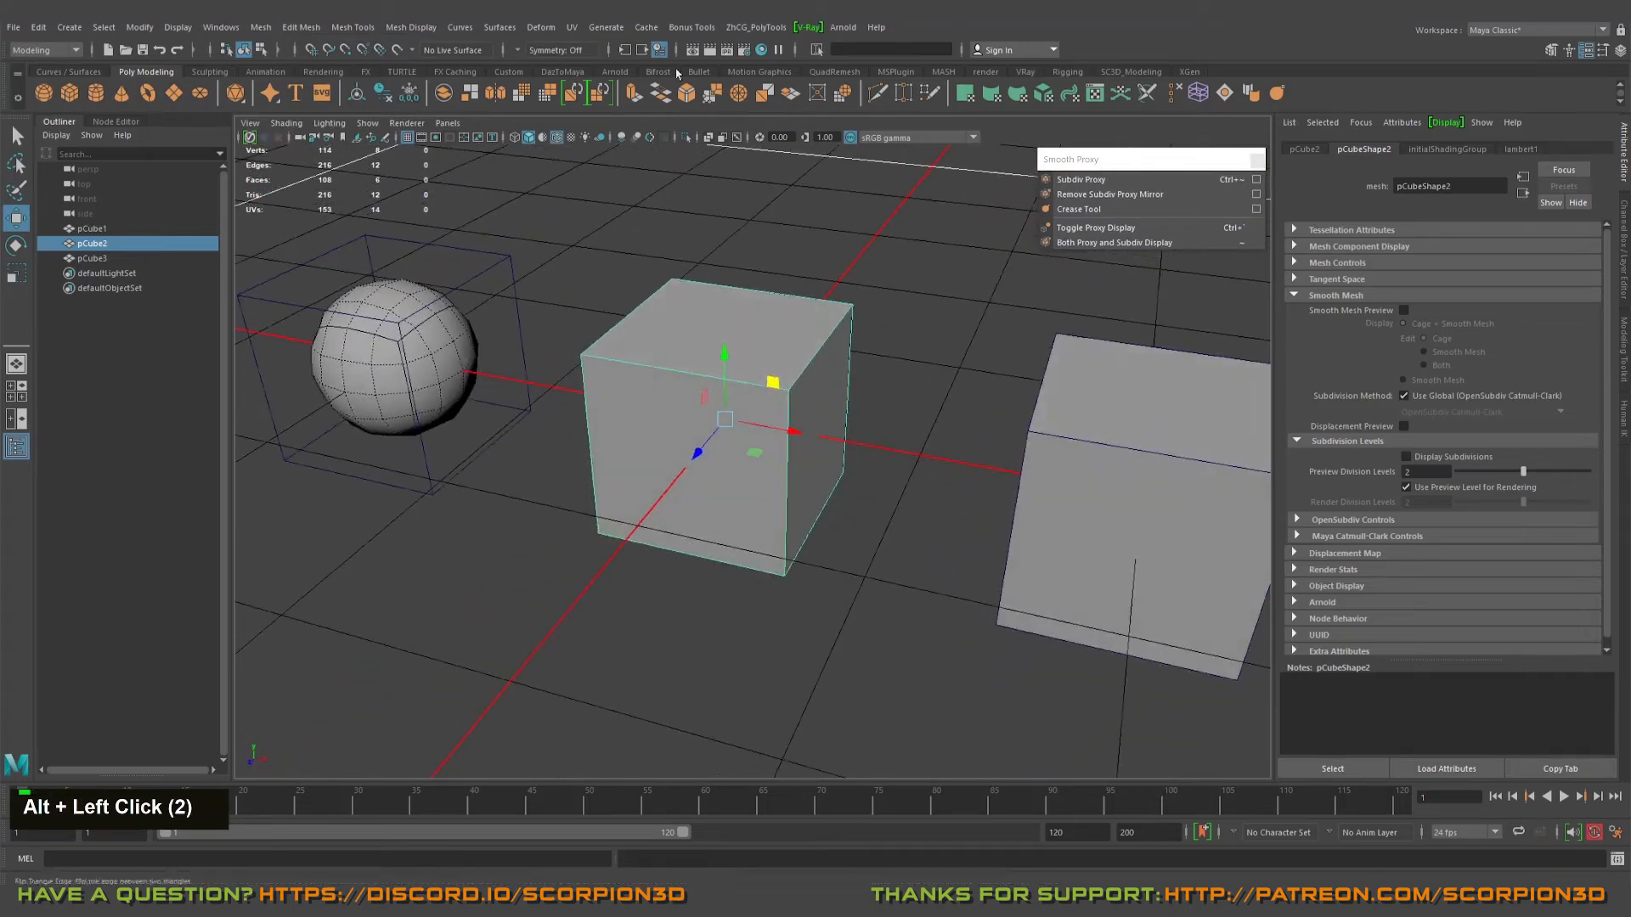
left_click(270, 27)
left_click(276, 27)
left_click(270, 28)
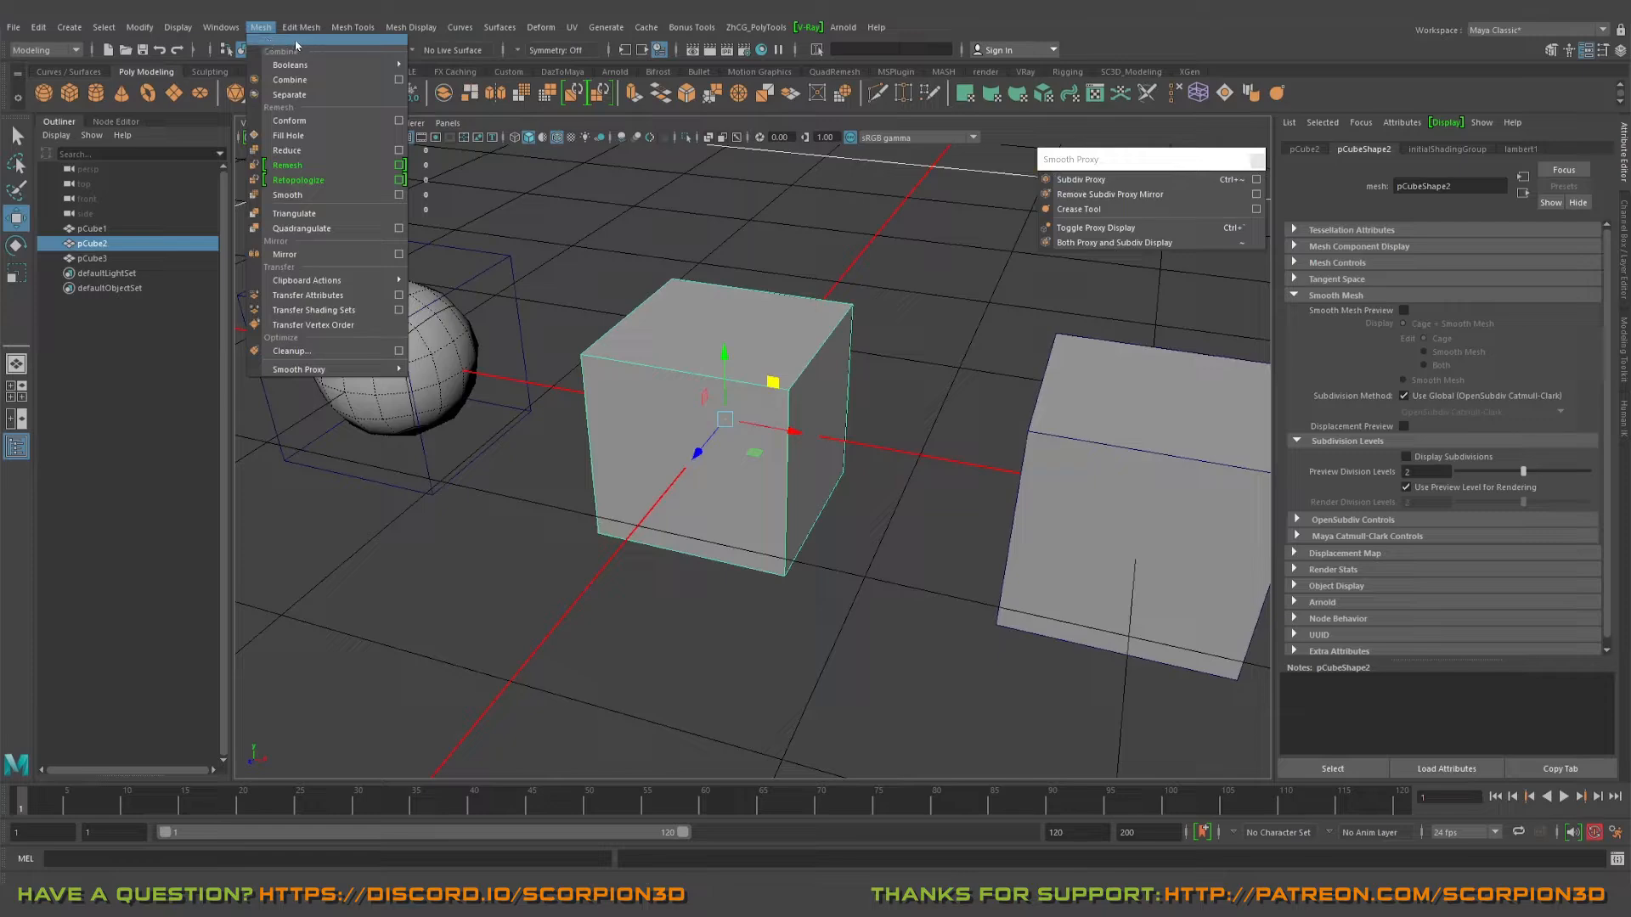
left_click(296, 41)
left_click(433, 27)
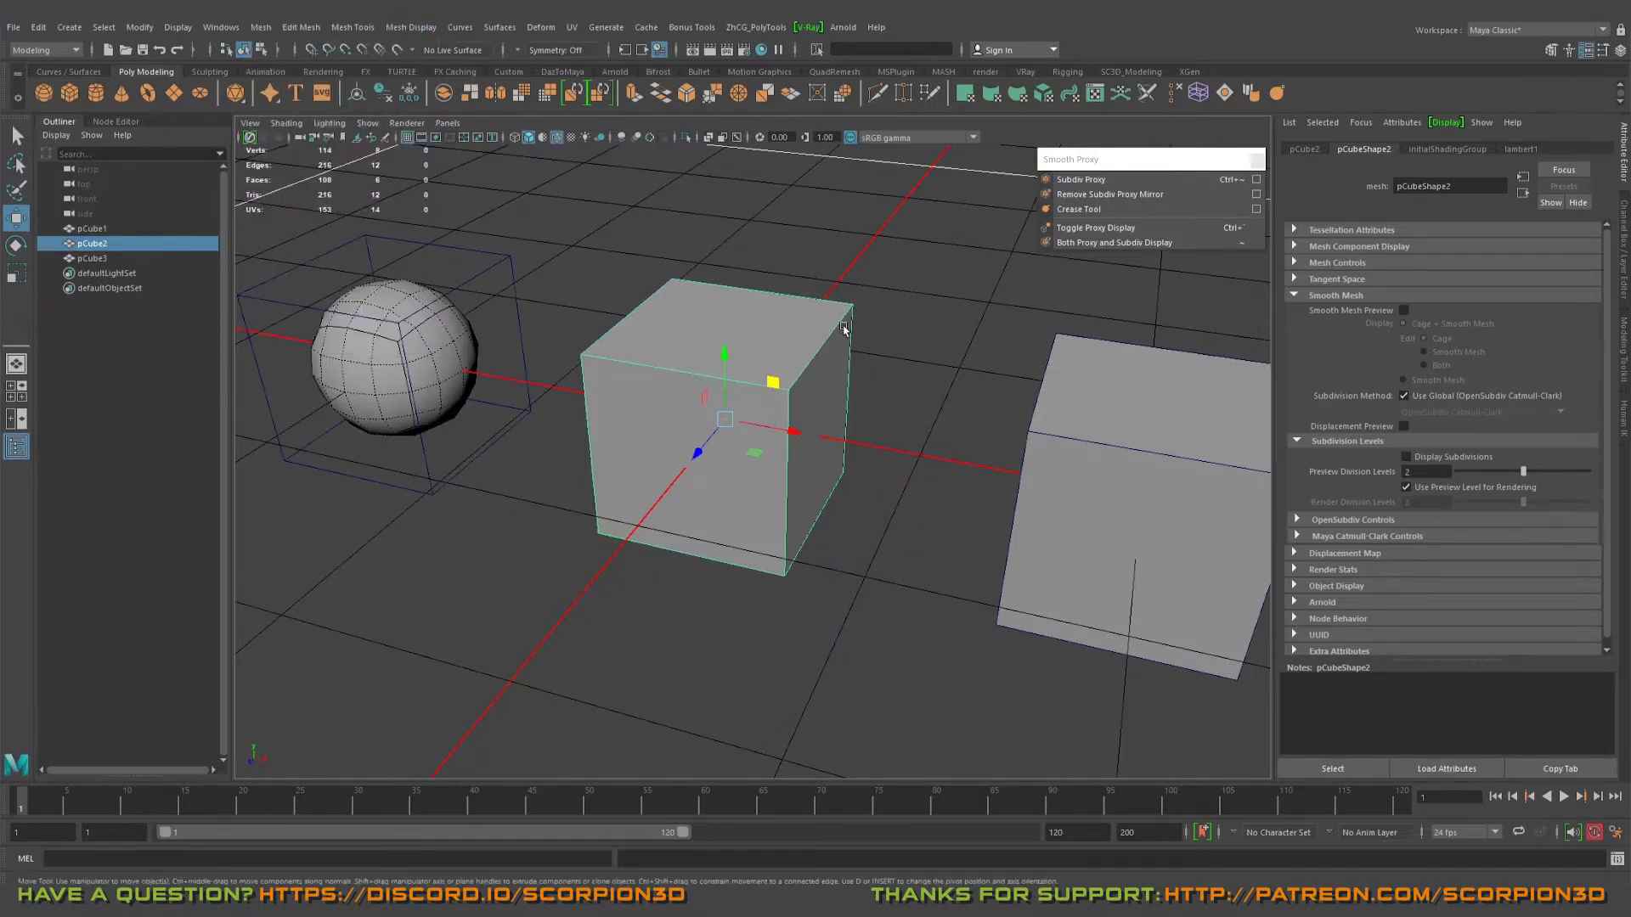
- Open the Subdiv Proxy options with the middle cube selected
right_click_drag(845, 329, 858, 336, "alt")
middle_click_drag(858, 336, 930, 357, "alt")
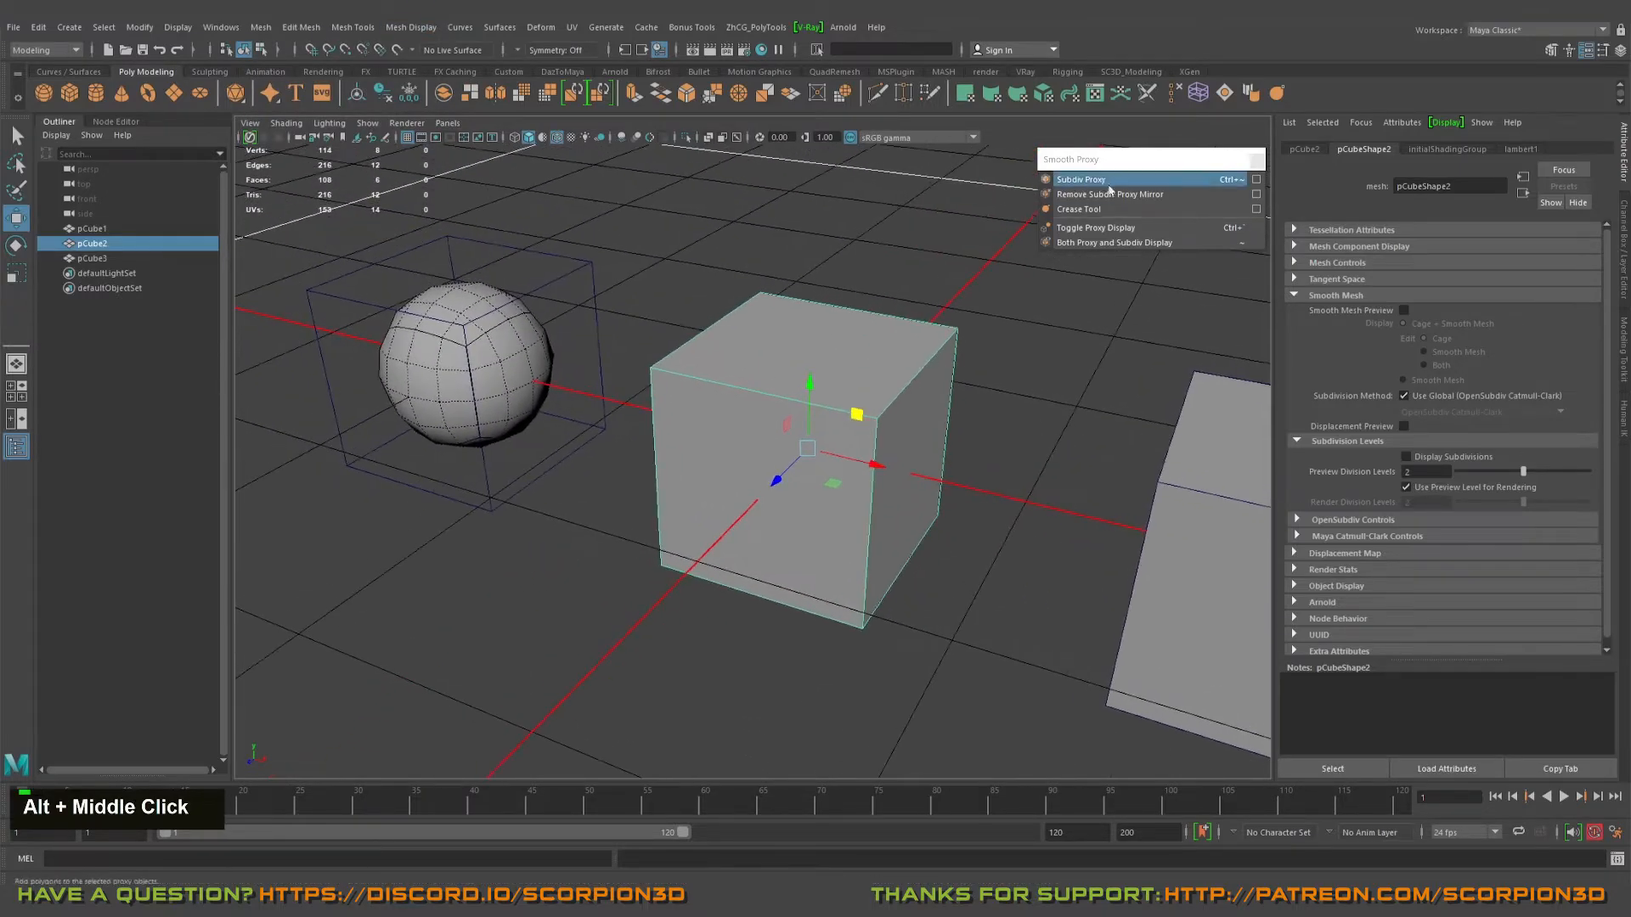
left_click(1256, 179)
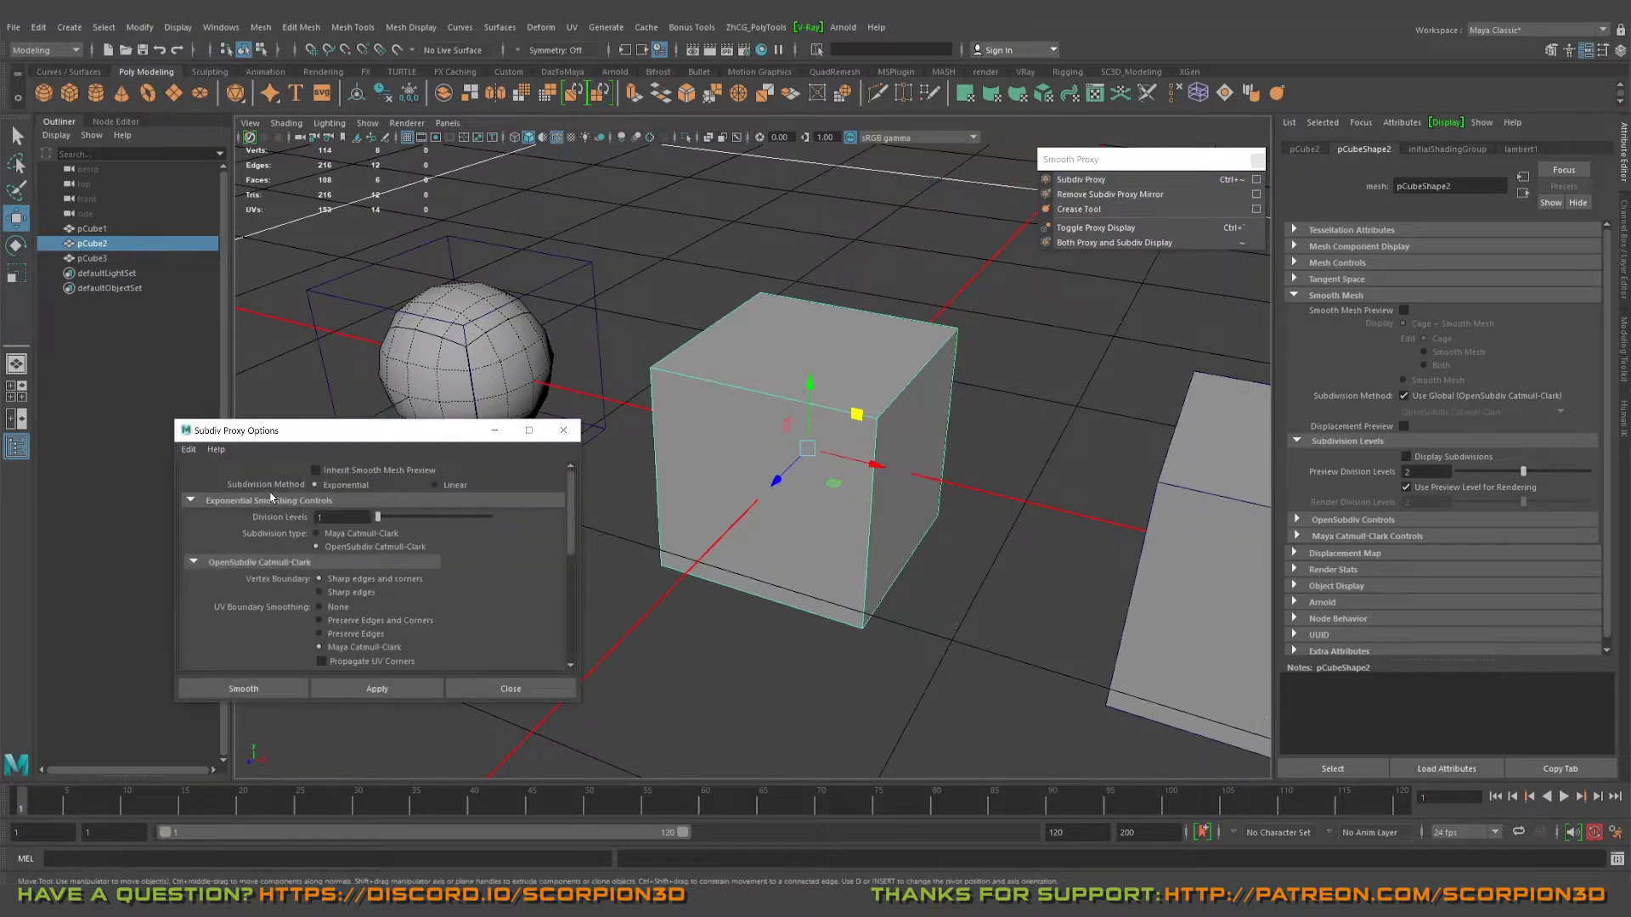
- Select the smoothed cube and switch its Preview Division Levels to 1 and back to 2
middle_click_drag(623, 357, 691, 338, "alt")
left_click(521, 284)
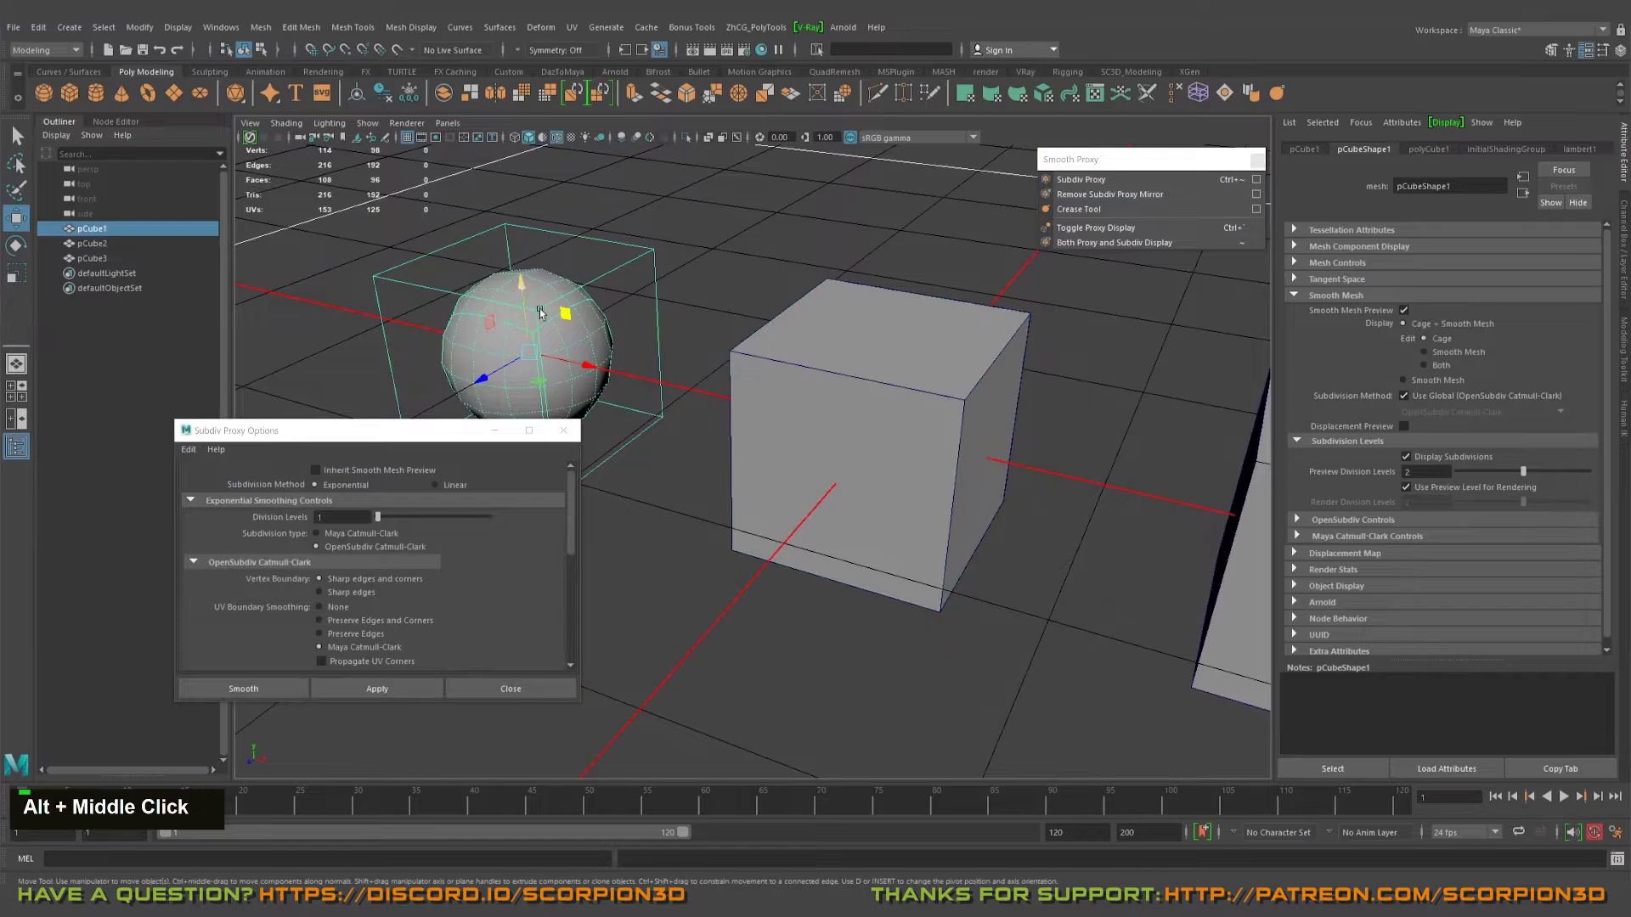
left_click_drag(512, 295, 552, 296, "alt")
middle_click_drag(553, 295, 610, 290, "alt")
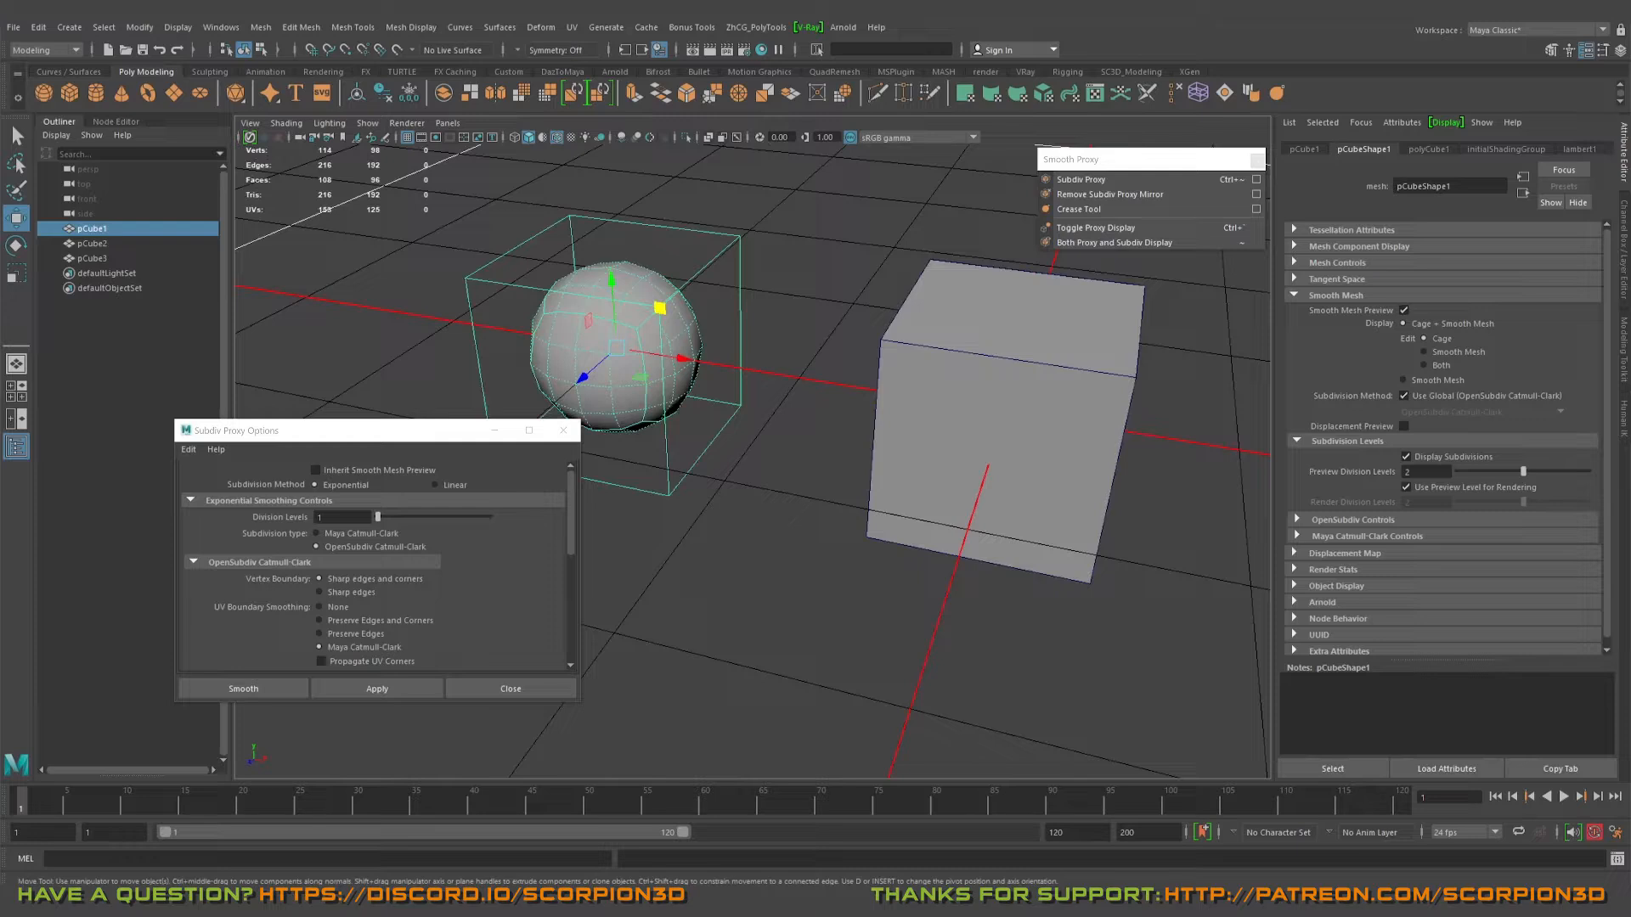
left_click_drag(1523, 472, 1493, 472)
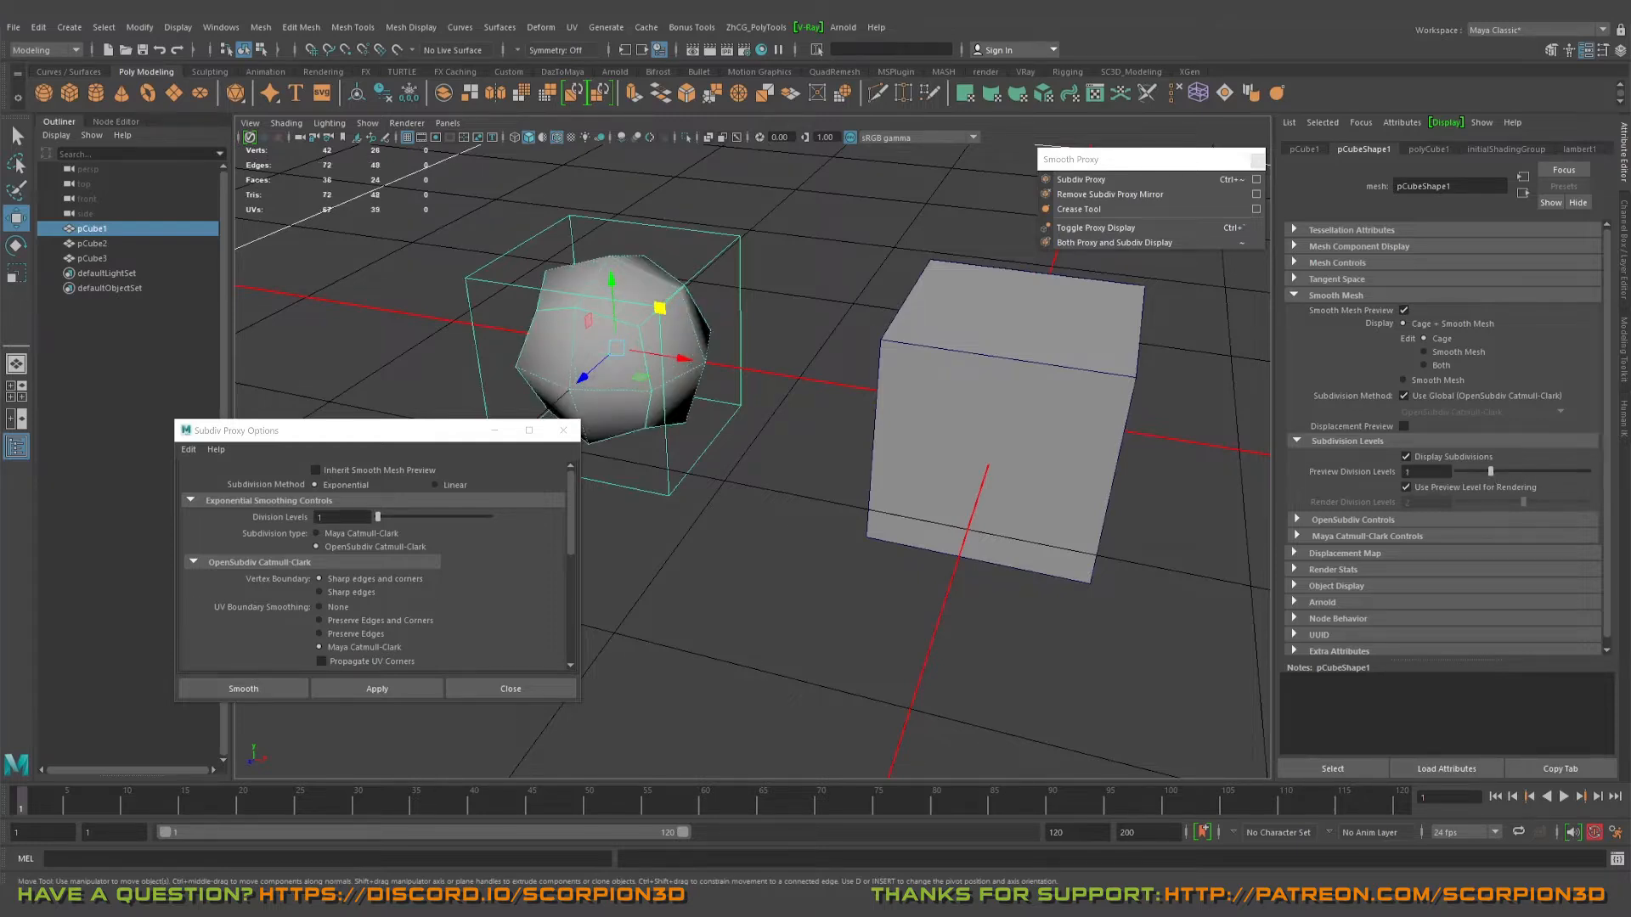
left_click(759, 324)
left_click(618, 350)
left_click_drag(1509, 476, 1519, 474)
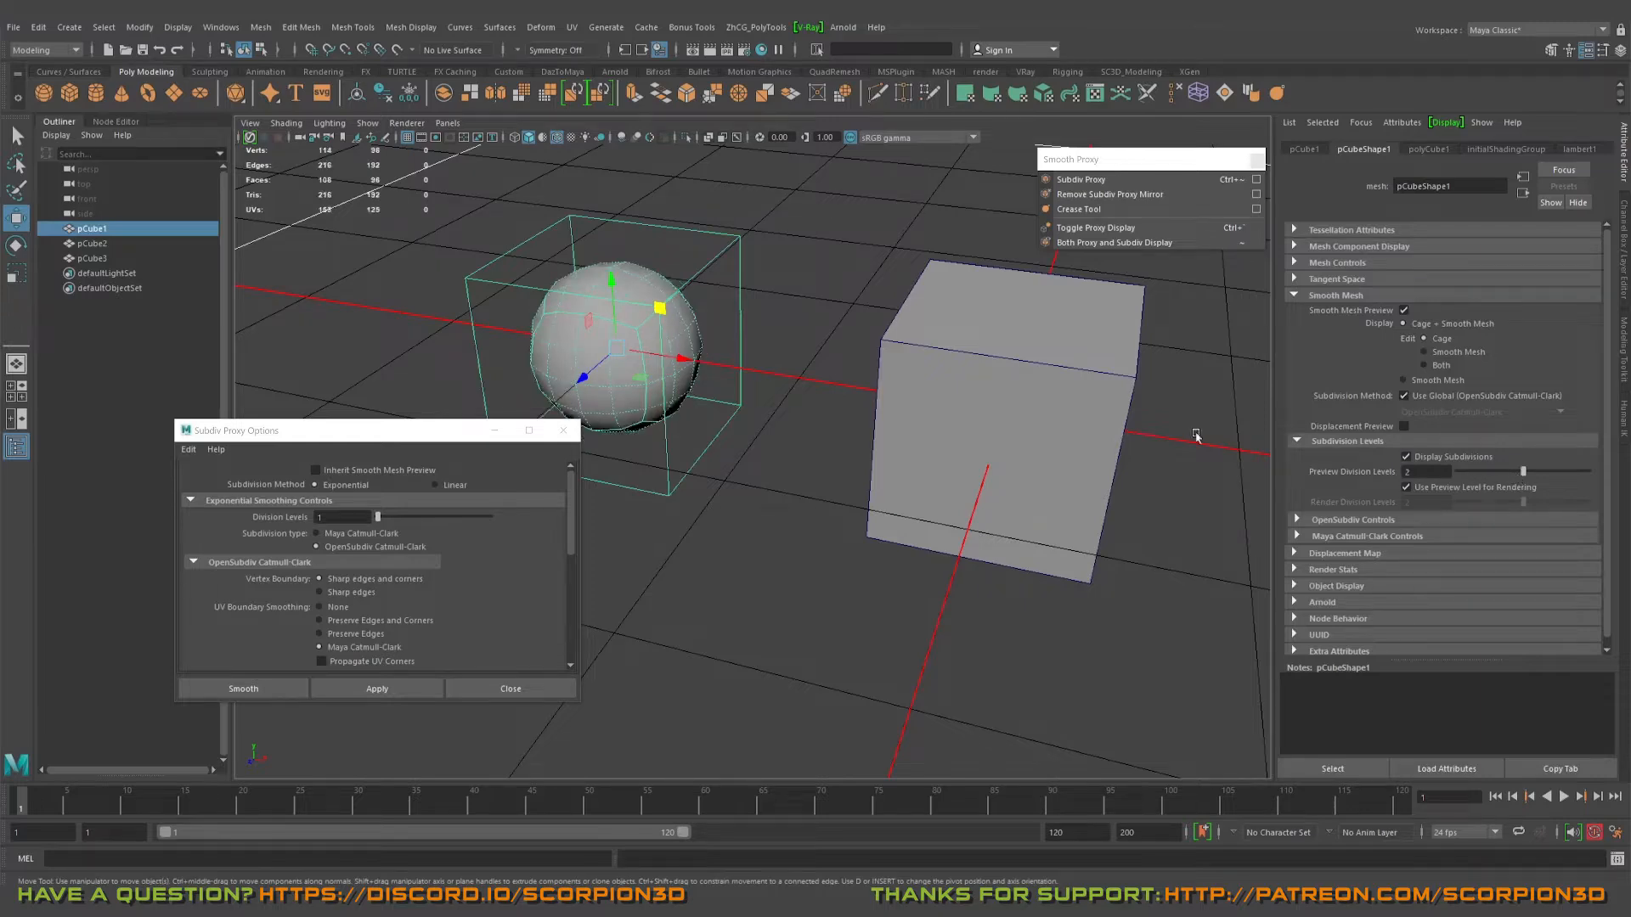
- Select the middle cube and set the Subdiv Proxy division levels to 2
left_click(830, 270)
middle_click_drag(833, 335, 721, 334, "alt")
left_click_drag(722, 335, 630, 293, "alt")
middle_click_drag(805, 357, 715, 338, "alt")
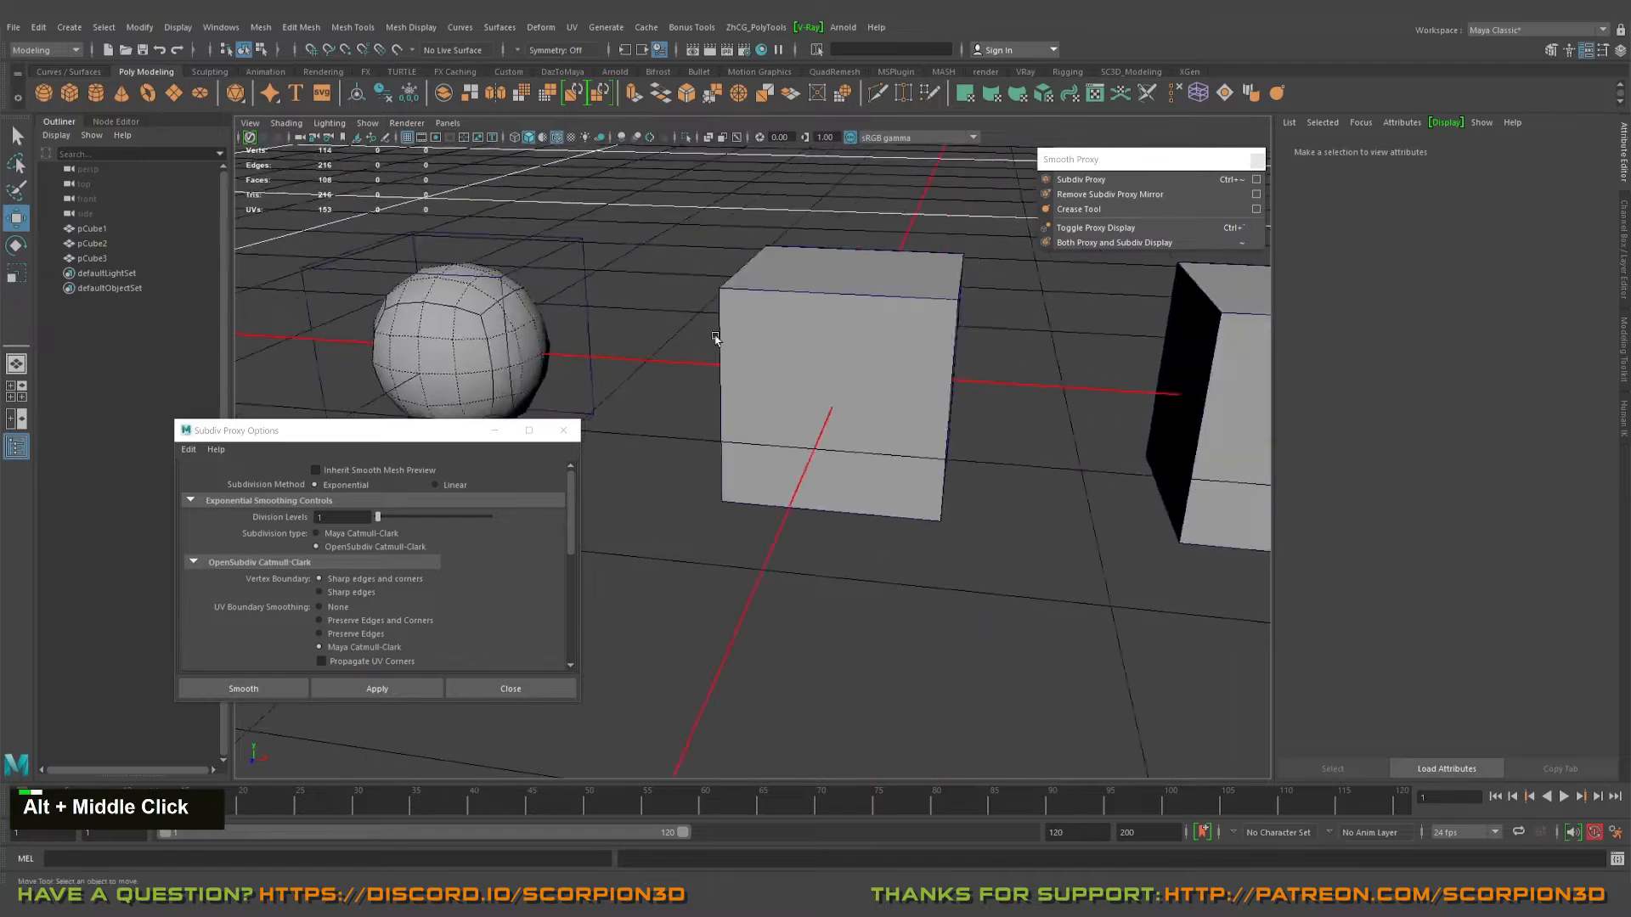
left_click_drag(715, 338, 694, 363, "alt")
left_click(806, 339)
left_click_drag(806, 339, 707, 389, "alt")
left_click(321, 517)
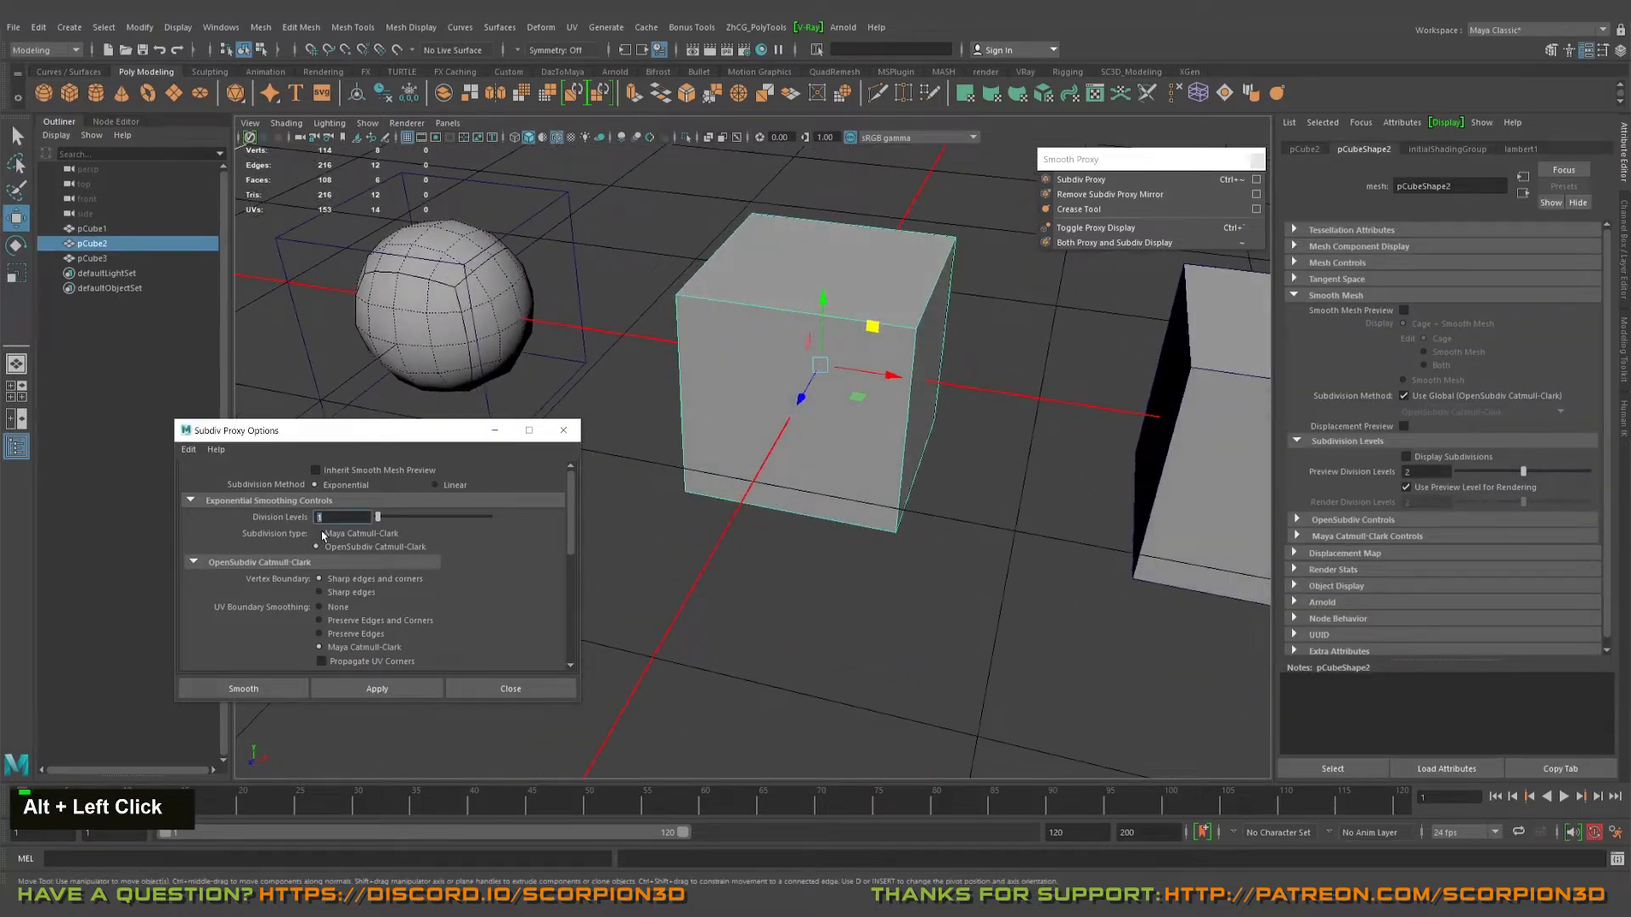
type("2")
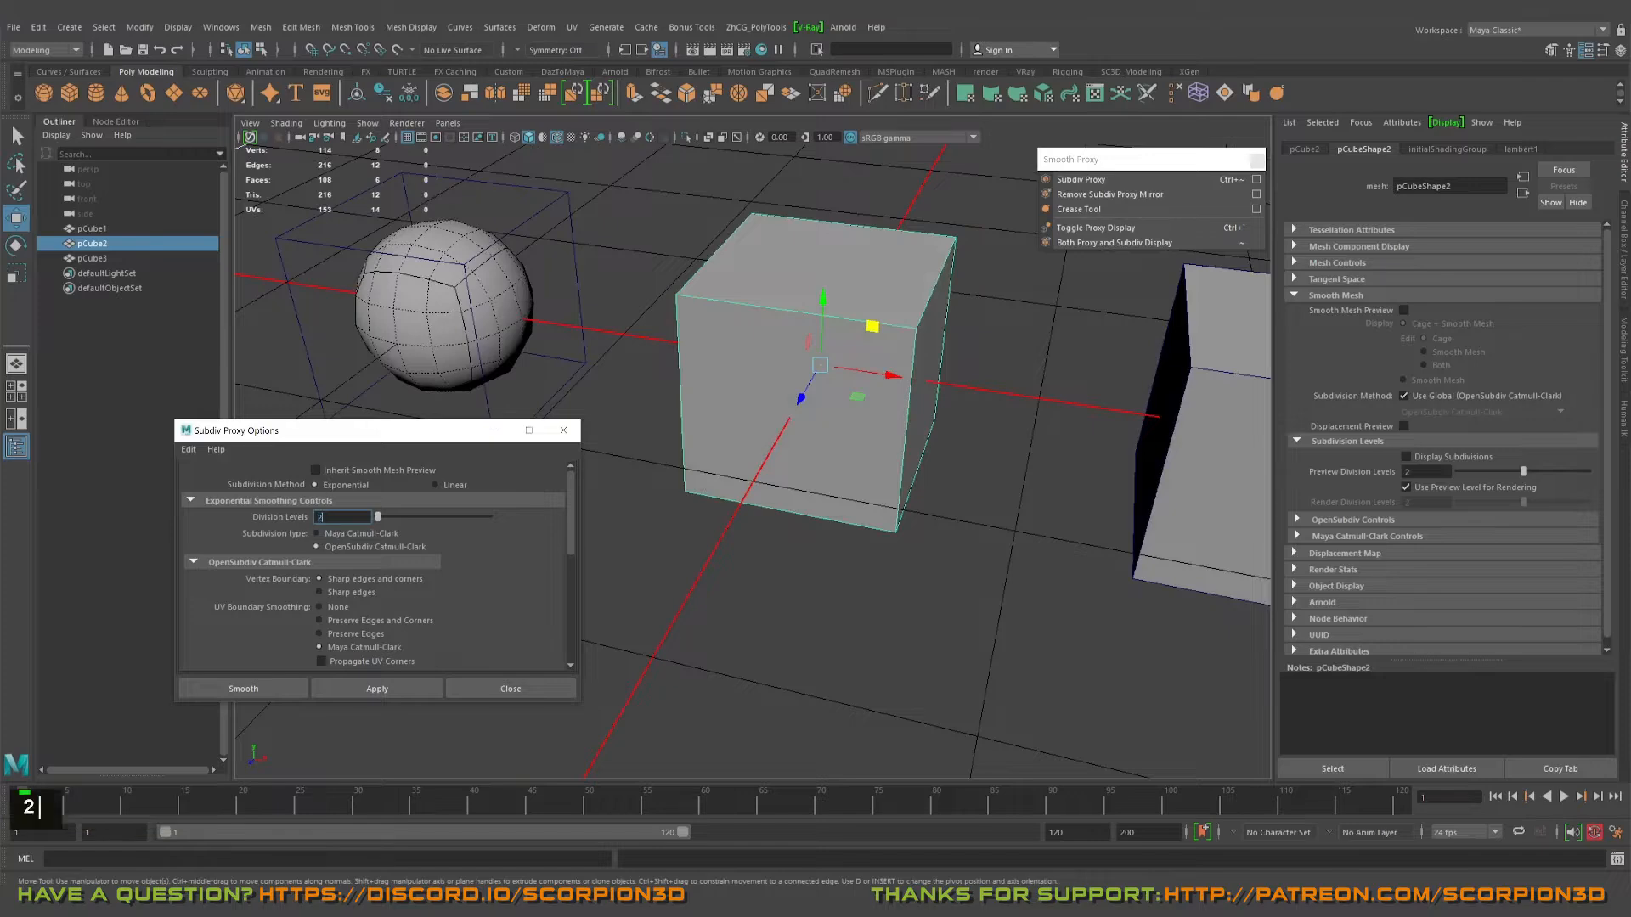
- Hide the Attribute Editor and apply the Subdiv Proxy with 2 division levels to the middle cube
left_click_drag(856, 458, 875, 440, "alt")
middle_click_drag(1032, 502, 1069, 518, "alt")
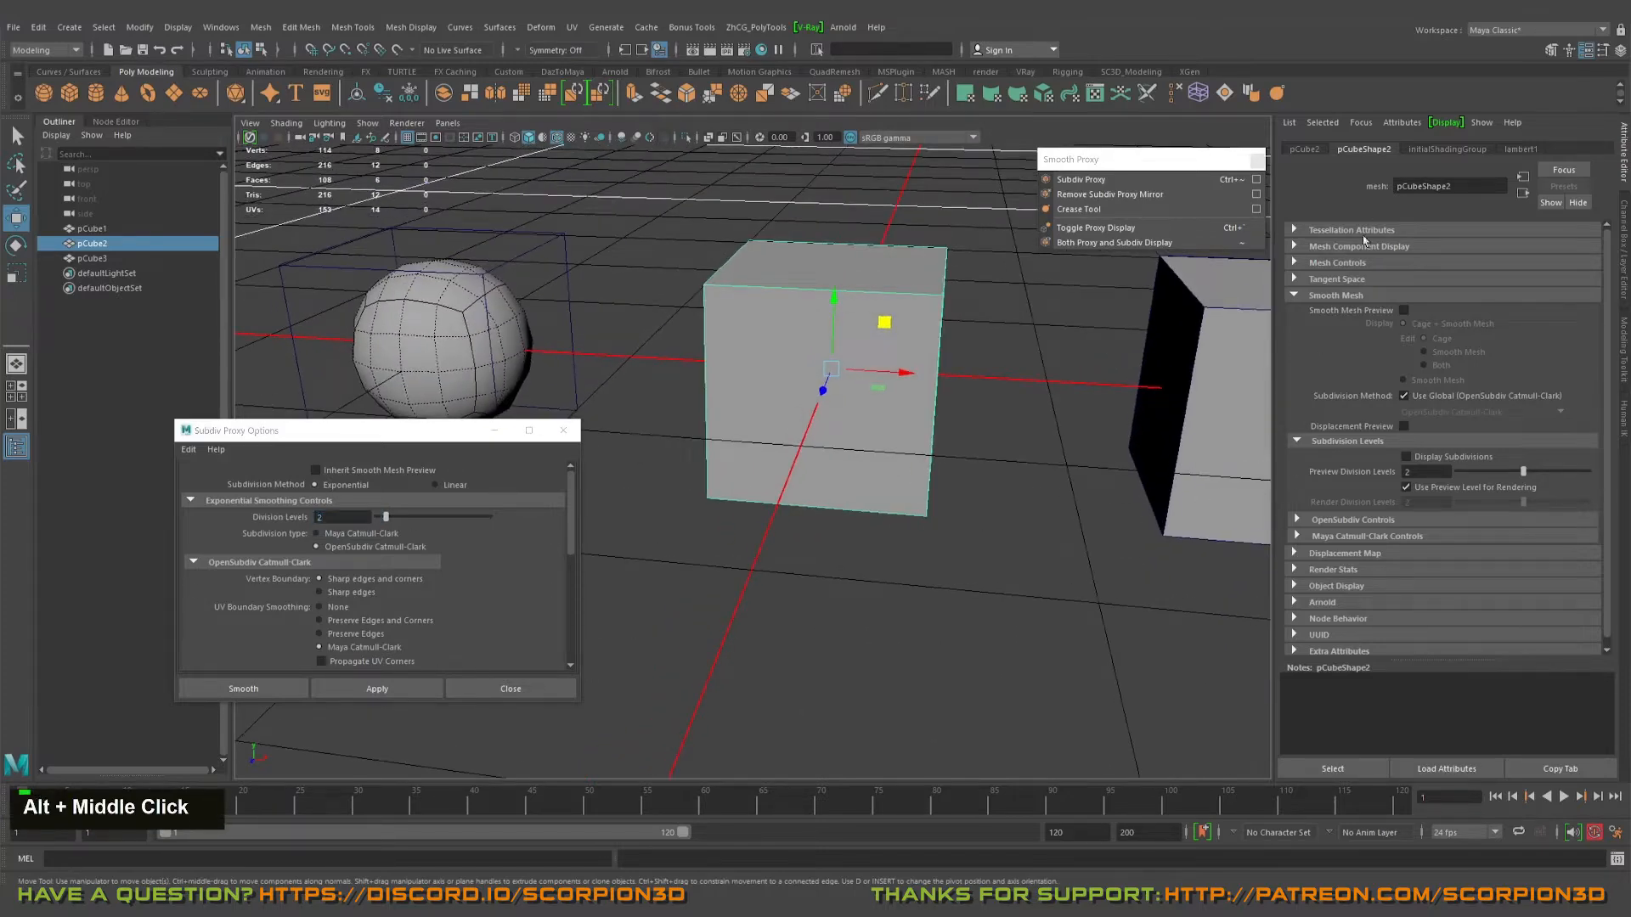
left_click(1625, 161)
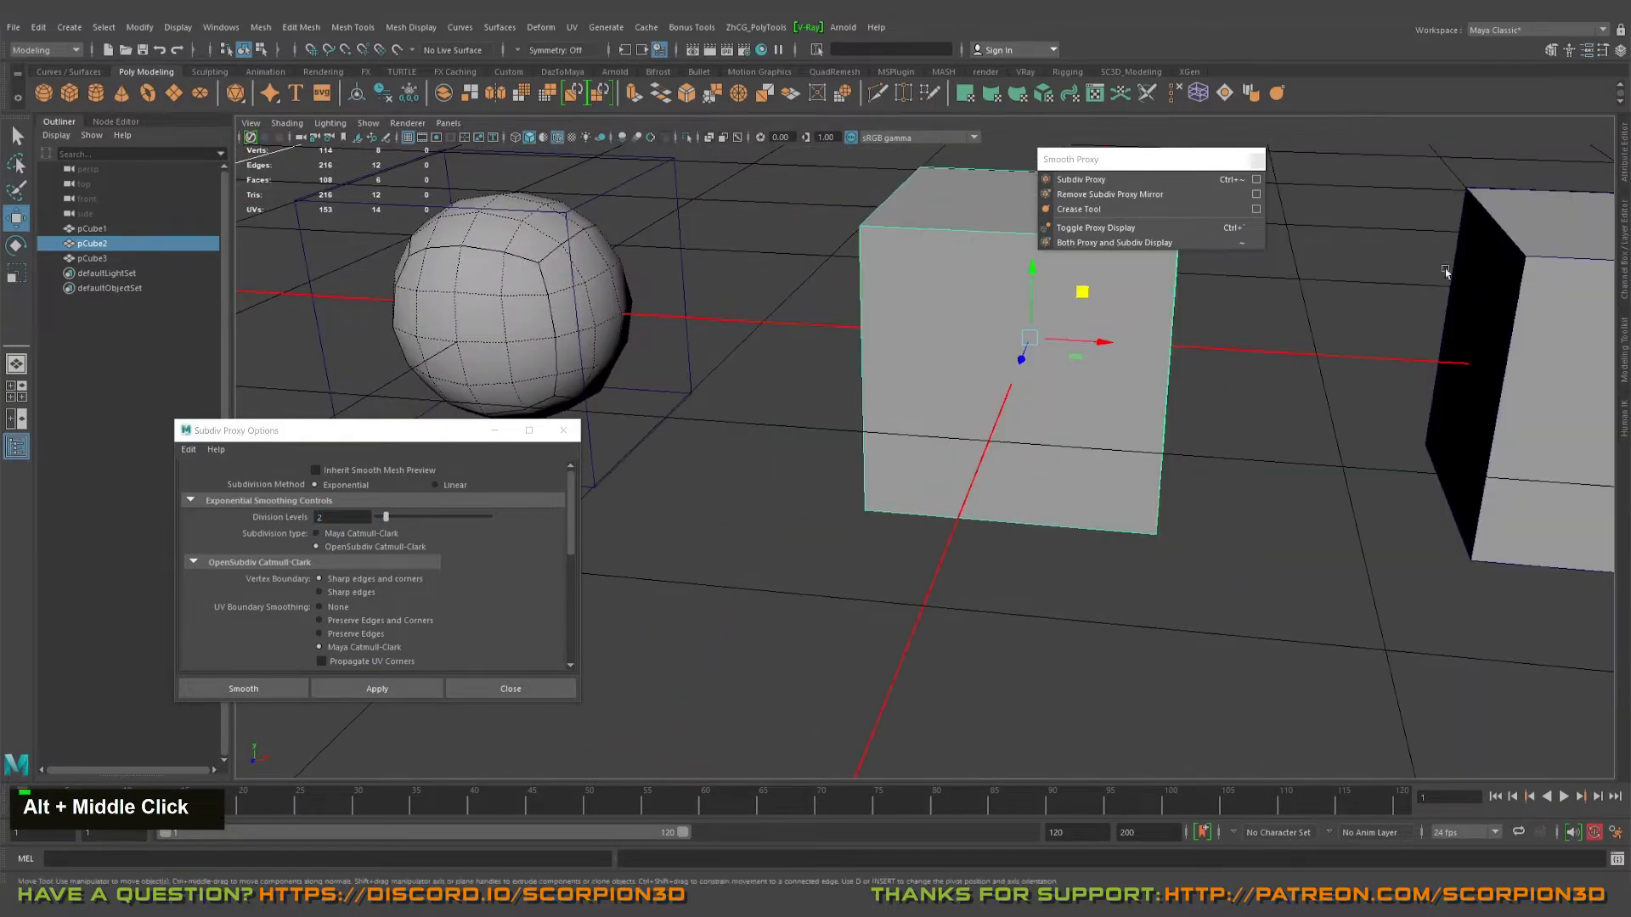
left_click_drag(1447, 272, 960, 472, "alt")
middle_click_drag(960, 472, 875, 541, "alt")
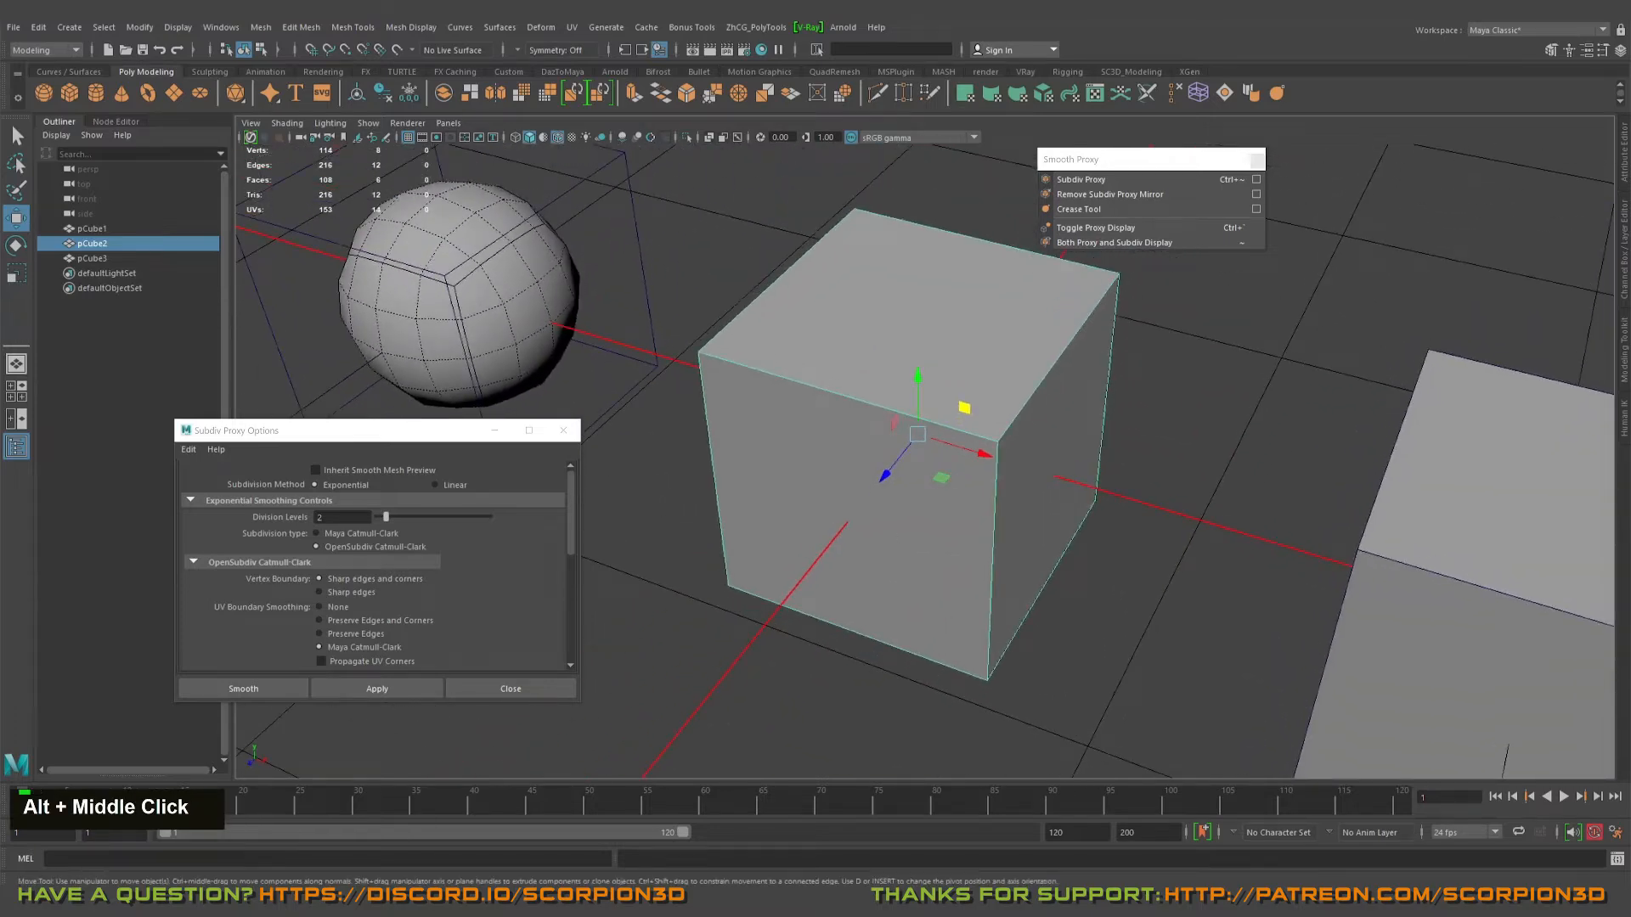
left_click(299, 519)
left_click_drag(661, 460, 677, 453, "alt")
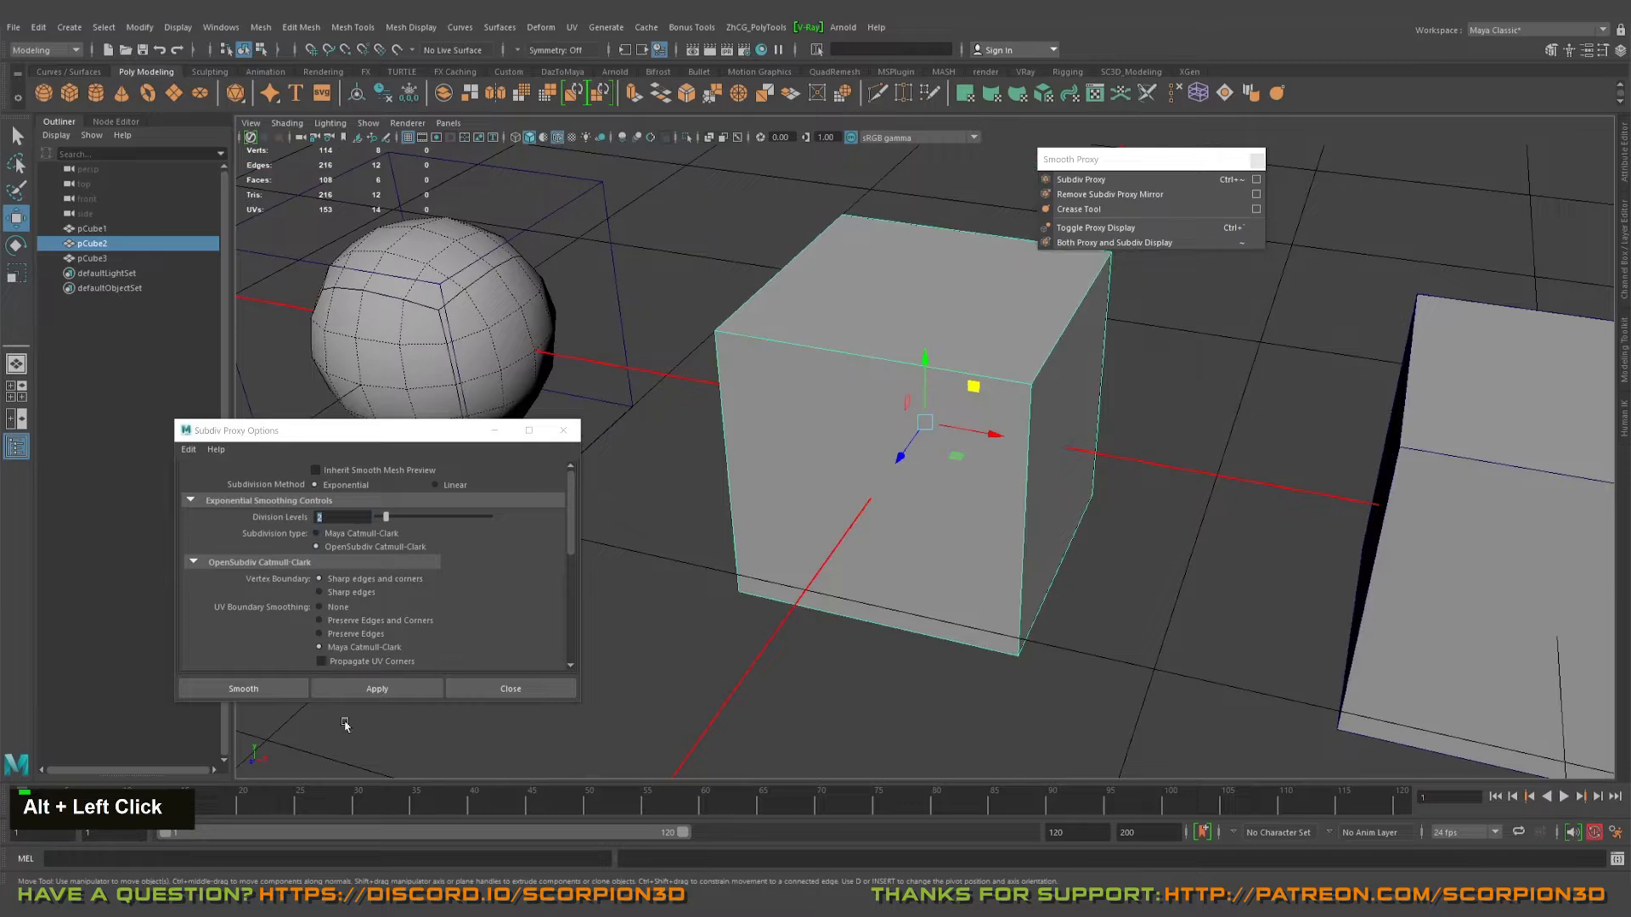
left_click(377, 689)
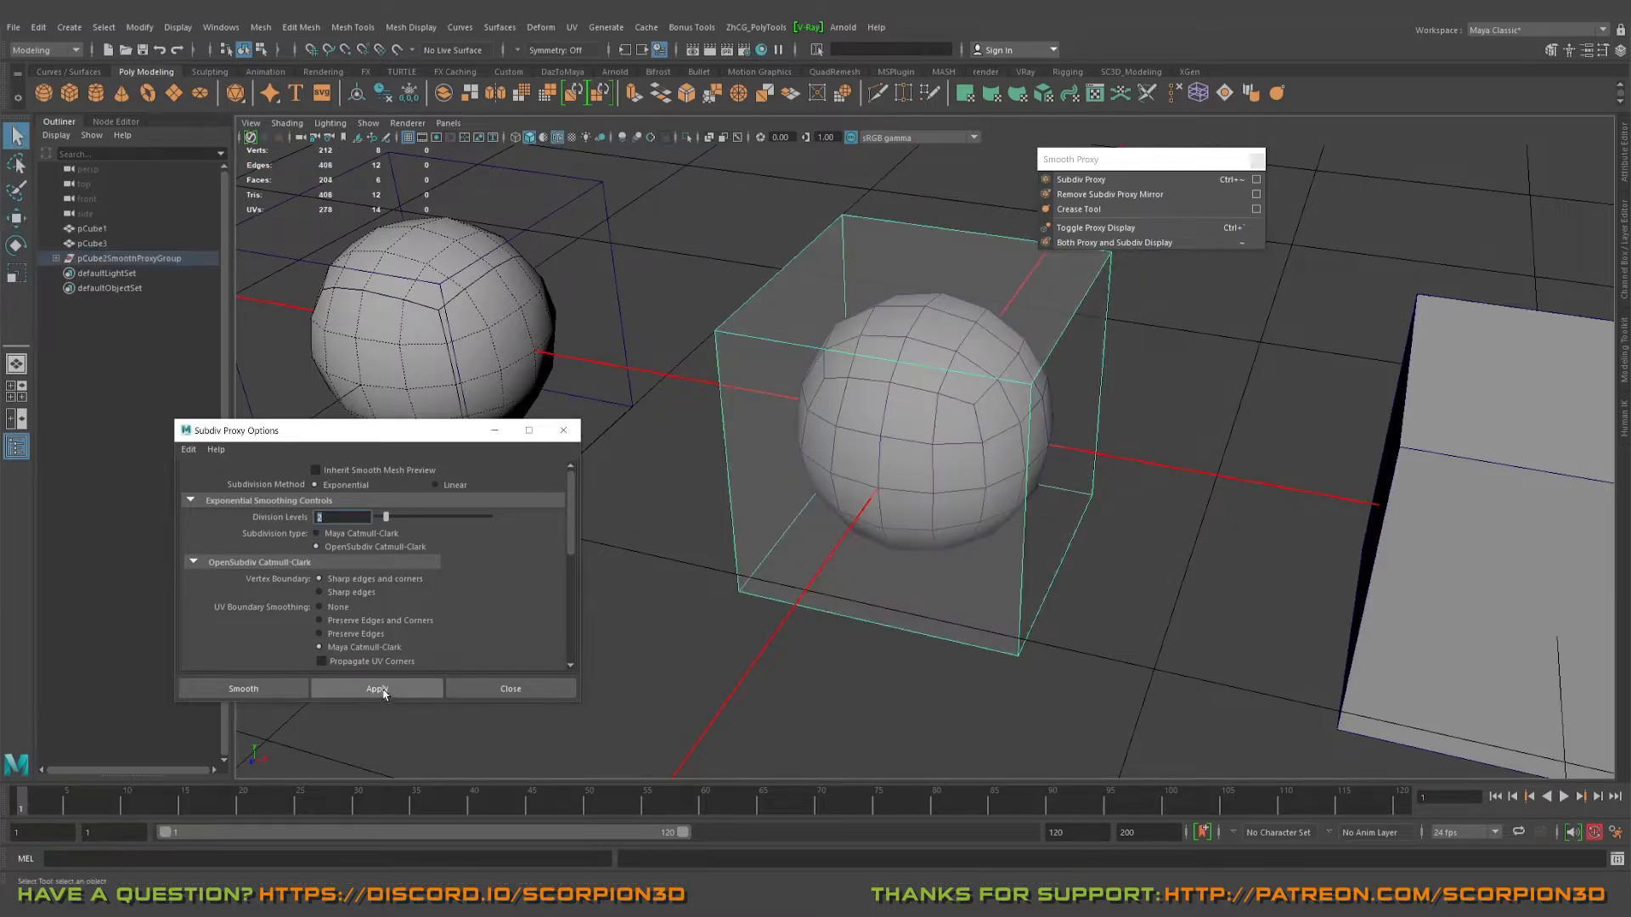
- Compare the middle cube's transparent cage and smoothed mesh with the preview-smoothed first cube, selecting the first cube
left_click_drag(816, 459, 608, 524, "alt")
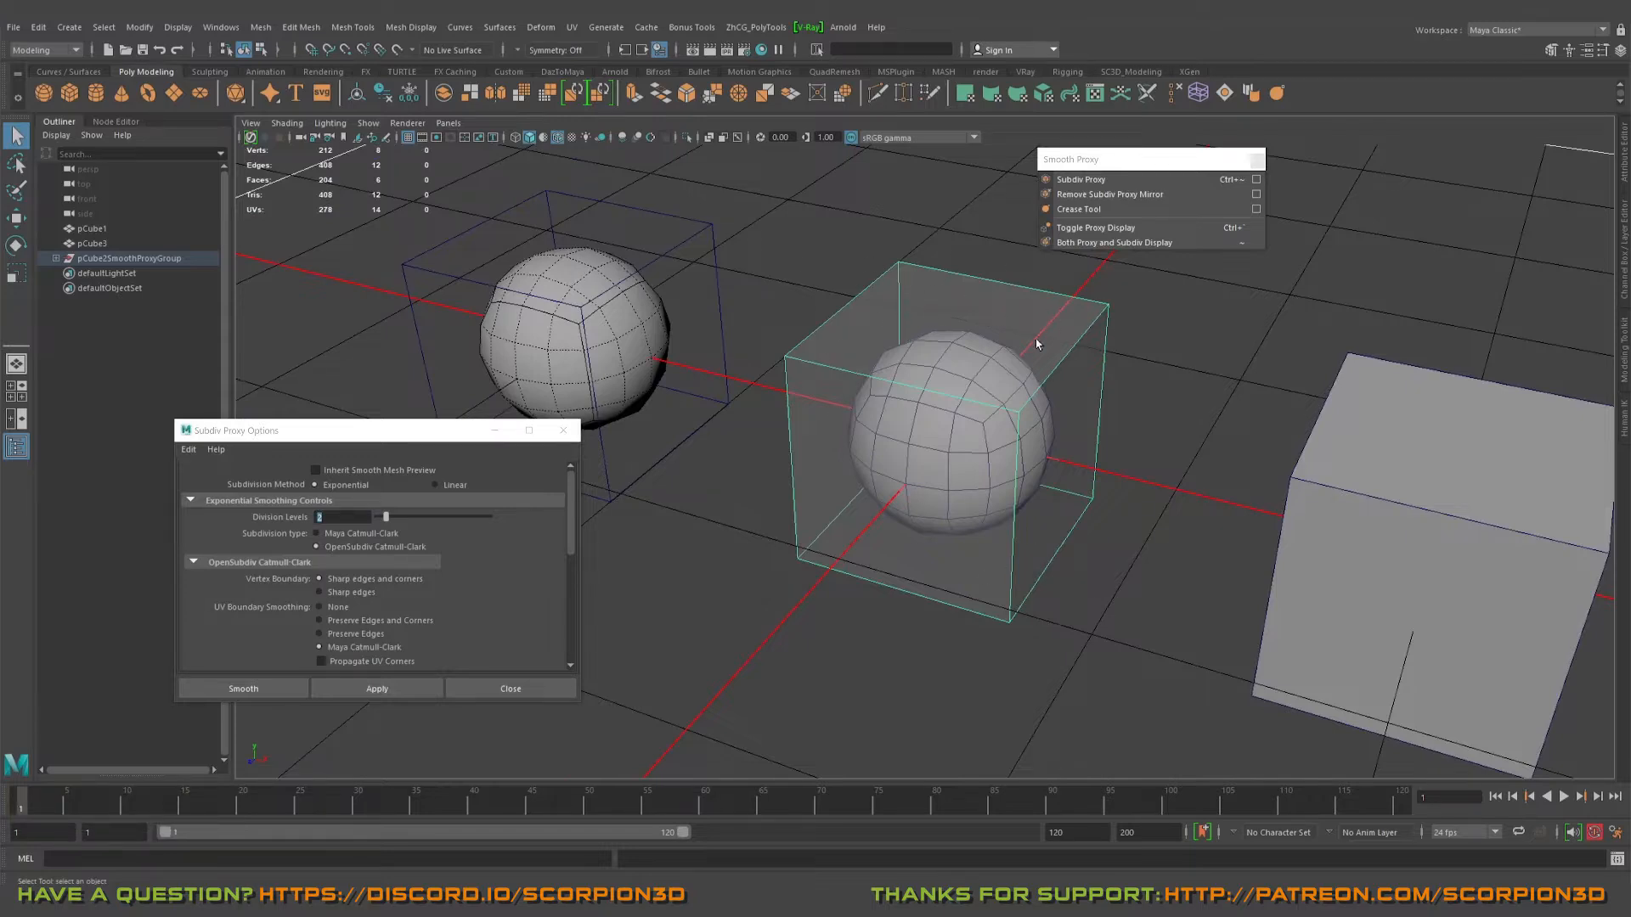
left_click_drag(963, 346, 824, 323, "alt")
scroll(977, 341, "down", 2)
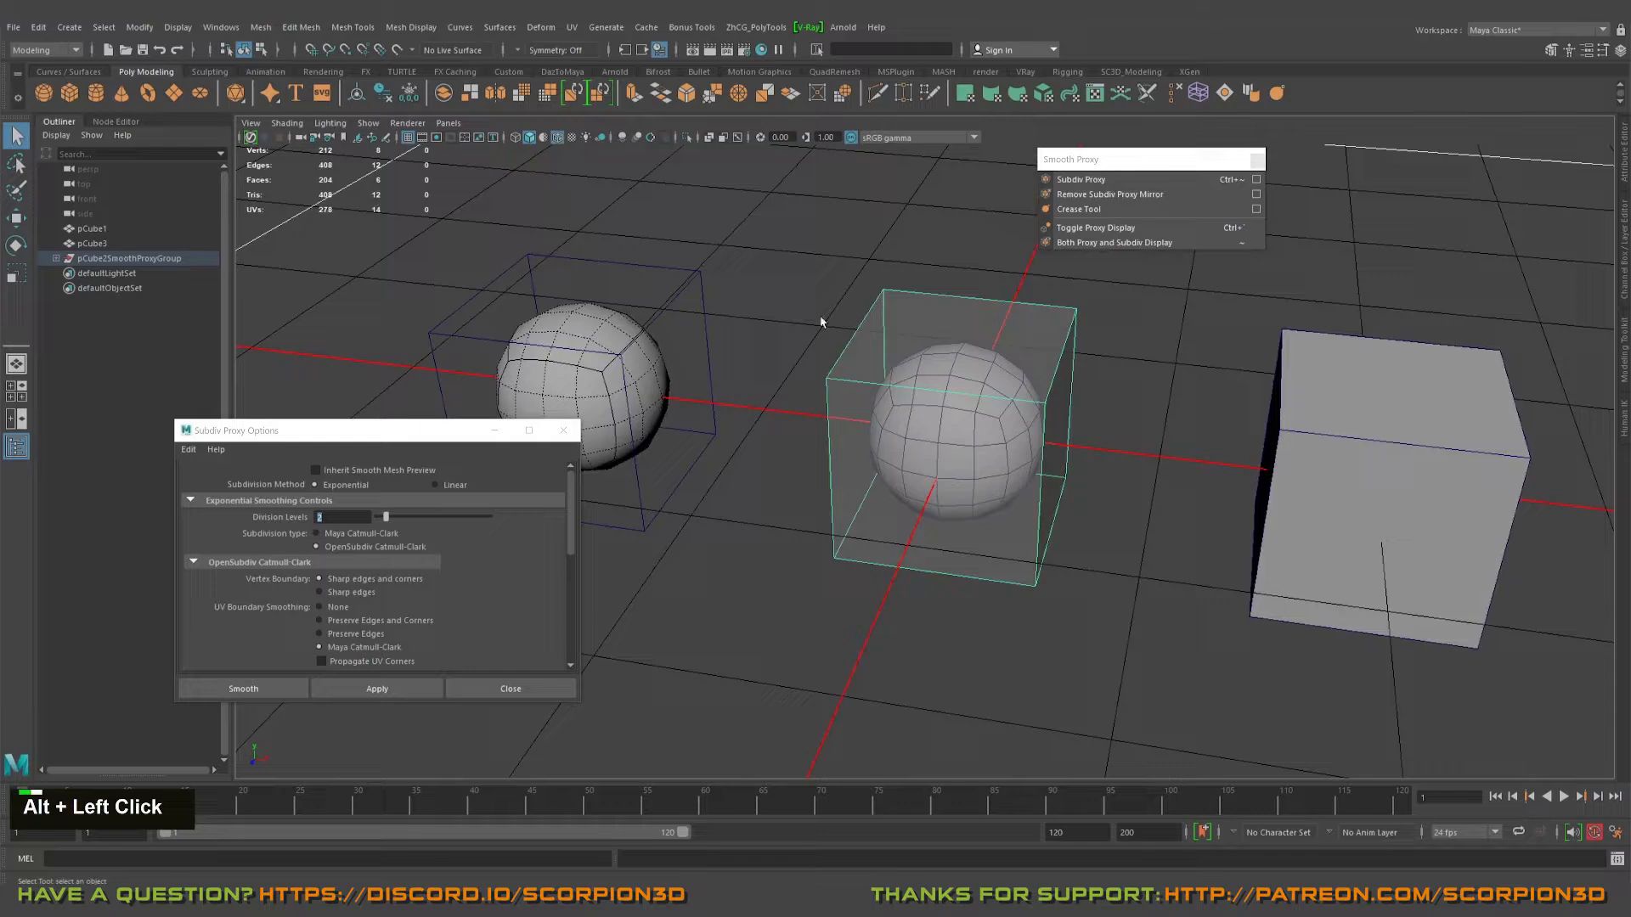
left_click(757, 320)
right_click_drag(757, 320, 794, 311, "alt")
middle_click_drag(620, 247, 724, 242, "alt")
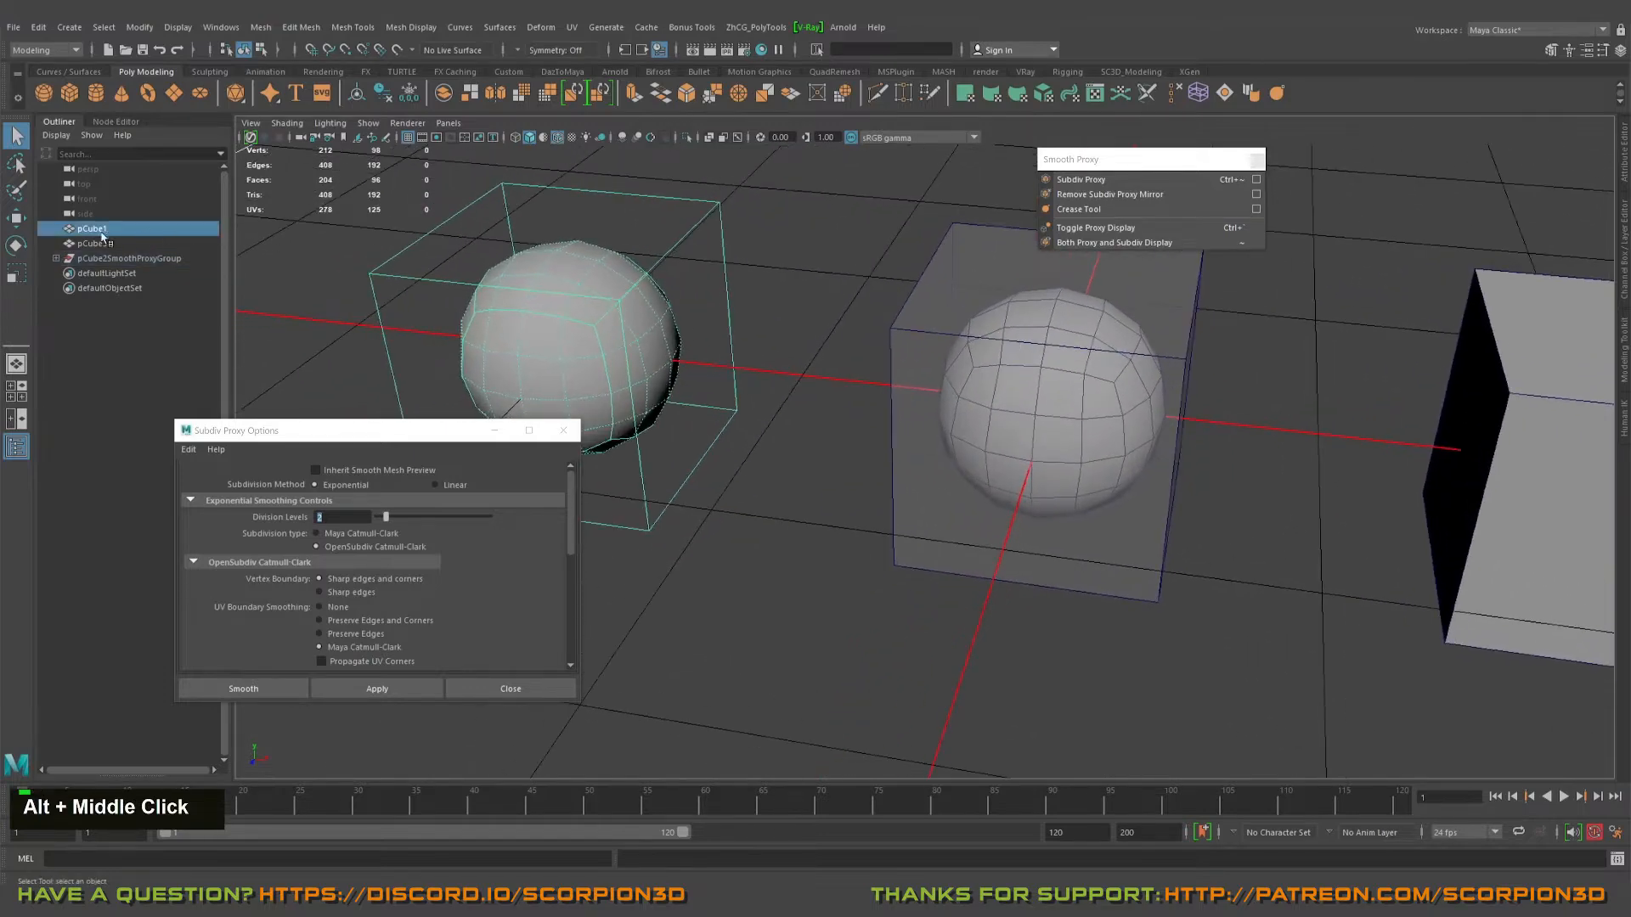
middle_click_drag(875, 425, 828, 259, "alt")
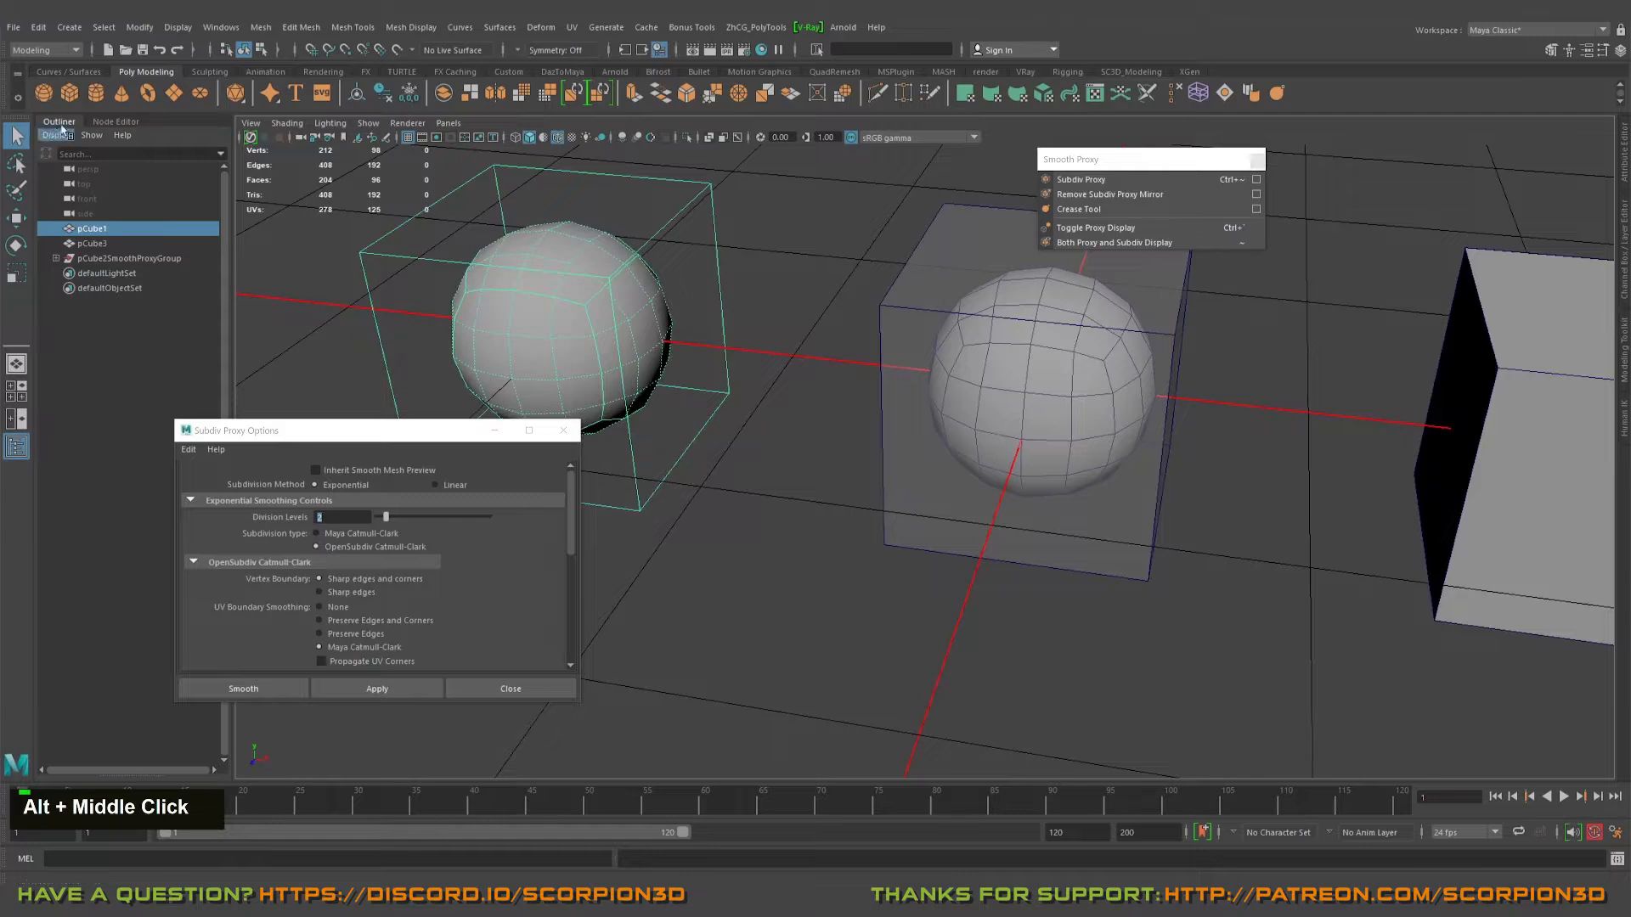
- Expand pCube2SmoothProxyGroup and select the group, its cage pCube2 and its smoothed mesh pCube4 in turn to examine the proxy structure
left_click(144, 259)
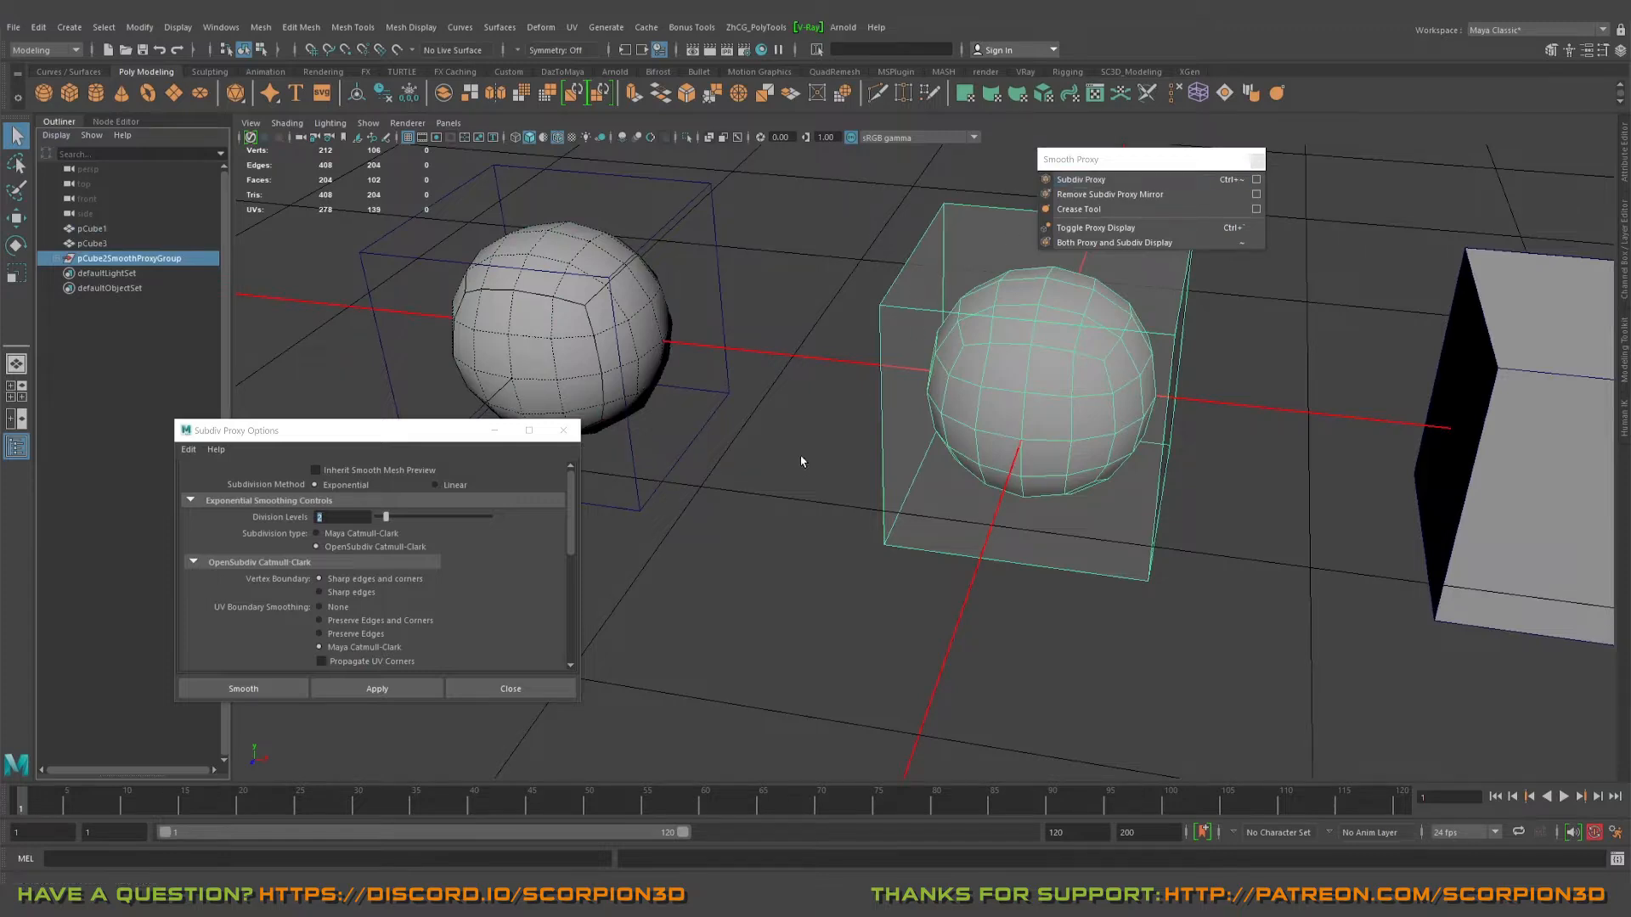
left_click(57, 259)
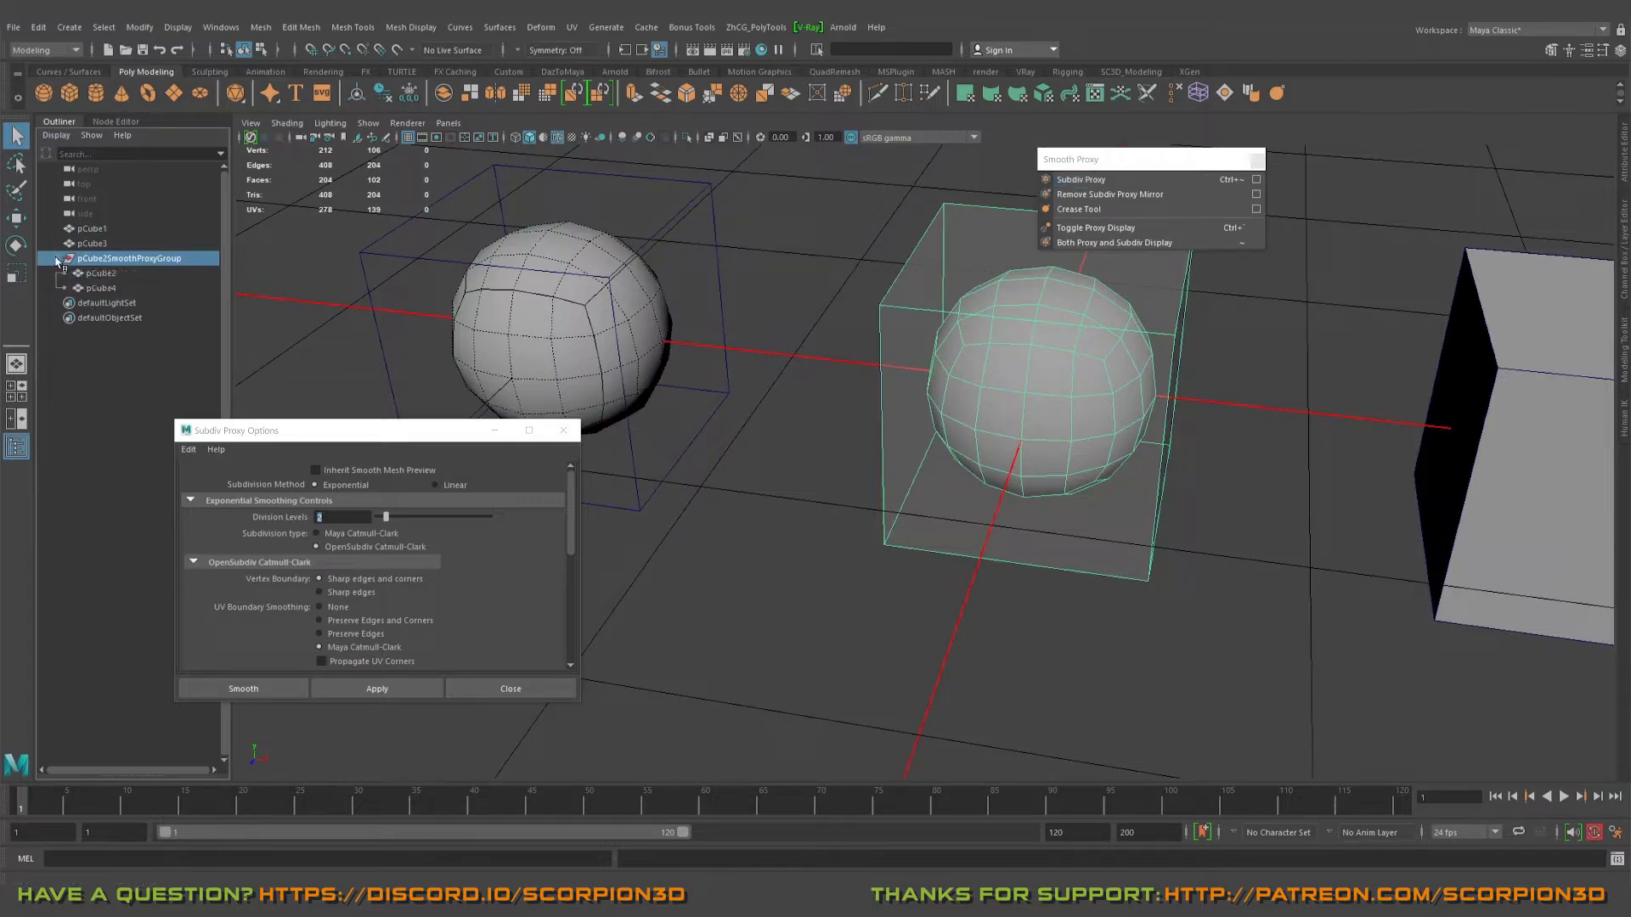
left_click(99, 274)
left_click_drag(423, 318, 978, 374, "alt")
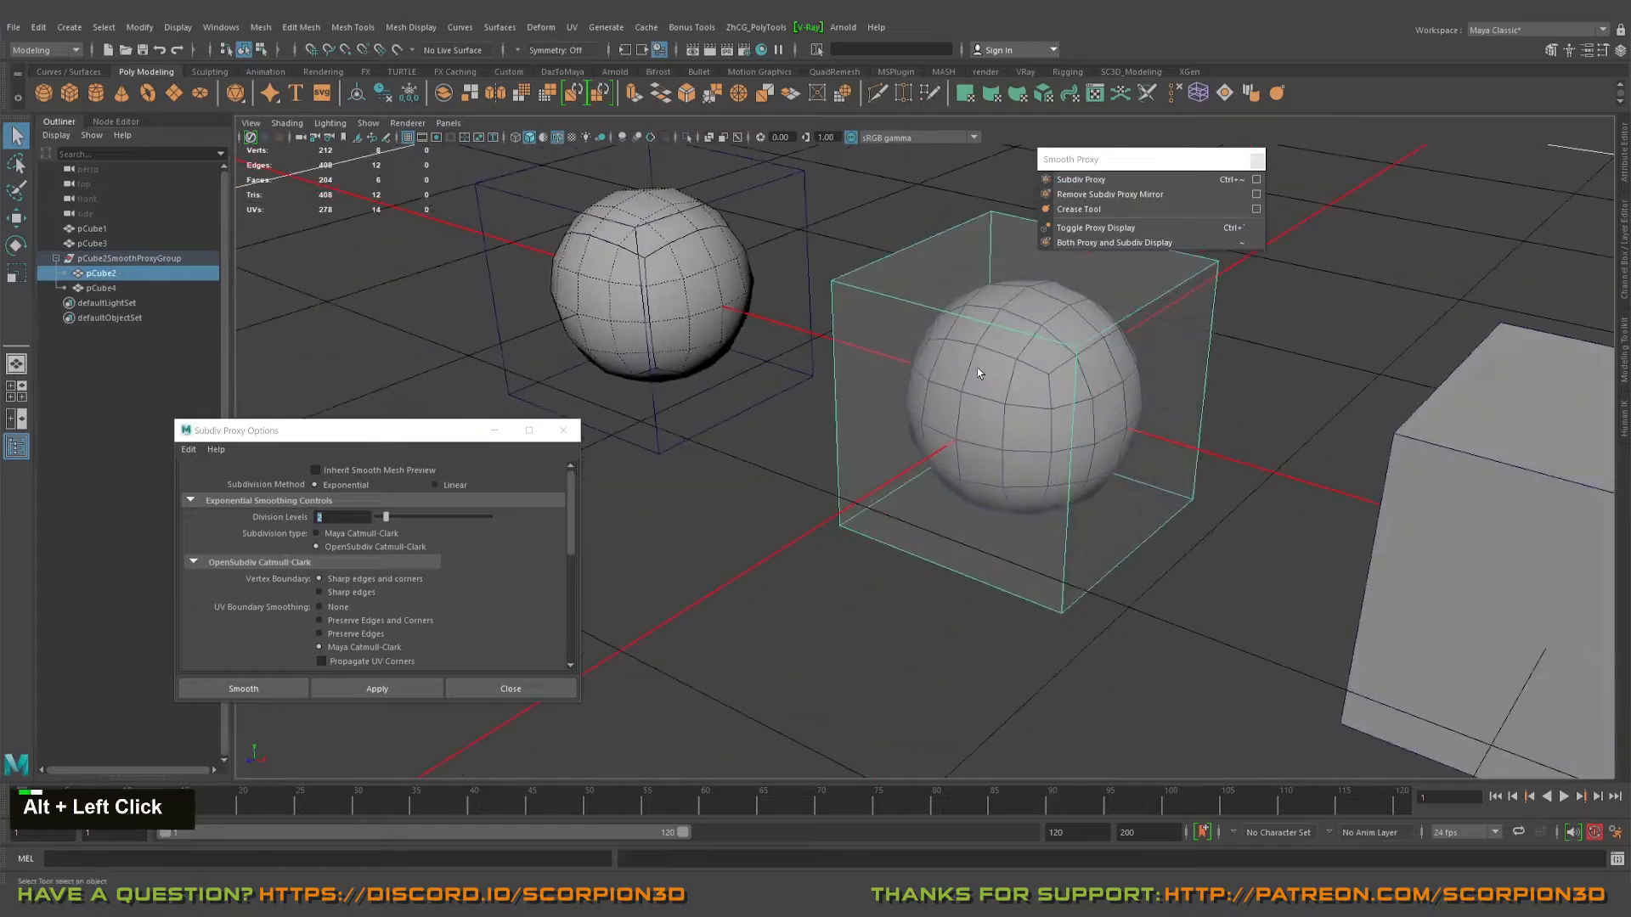
left_click(95, 289)
left_click_drag(849, 332, 1020, 294, "alt")
left_click_drag(1132, 338, 1003, 365, "alt")
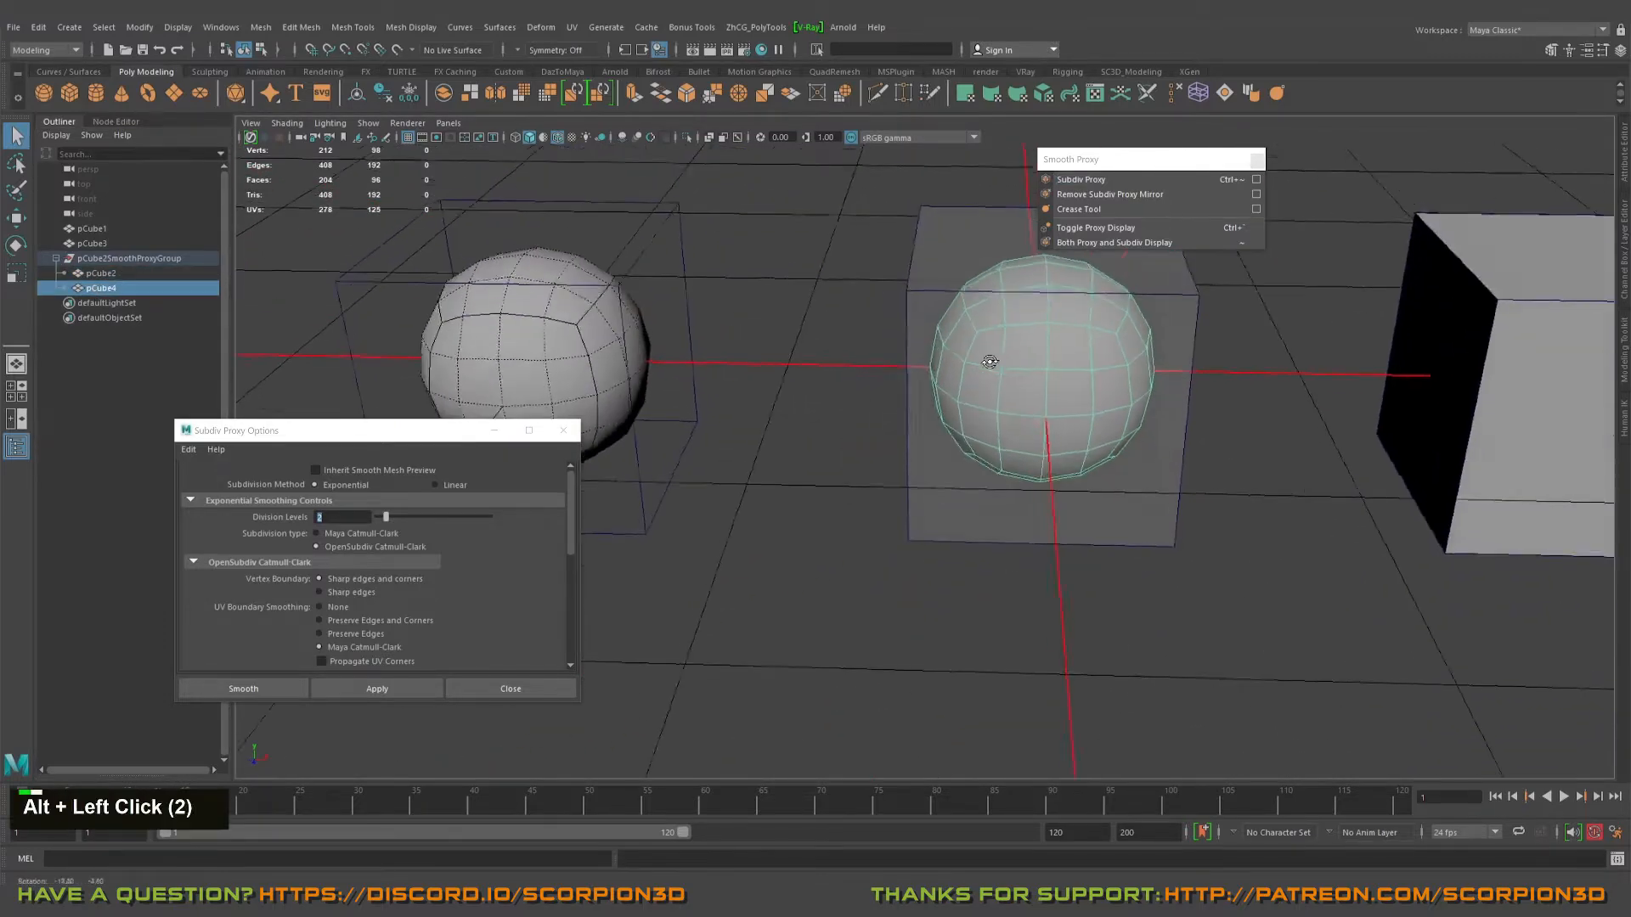
middle_click_drag(1002, 365, 1011, 383, "alt")
left_click_drag(1011, 382, 921, 408, "alt")
middle_click_drag(790, 451, 838, 408, "alt")
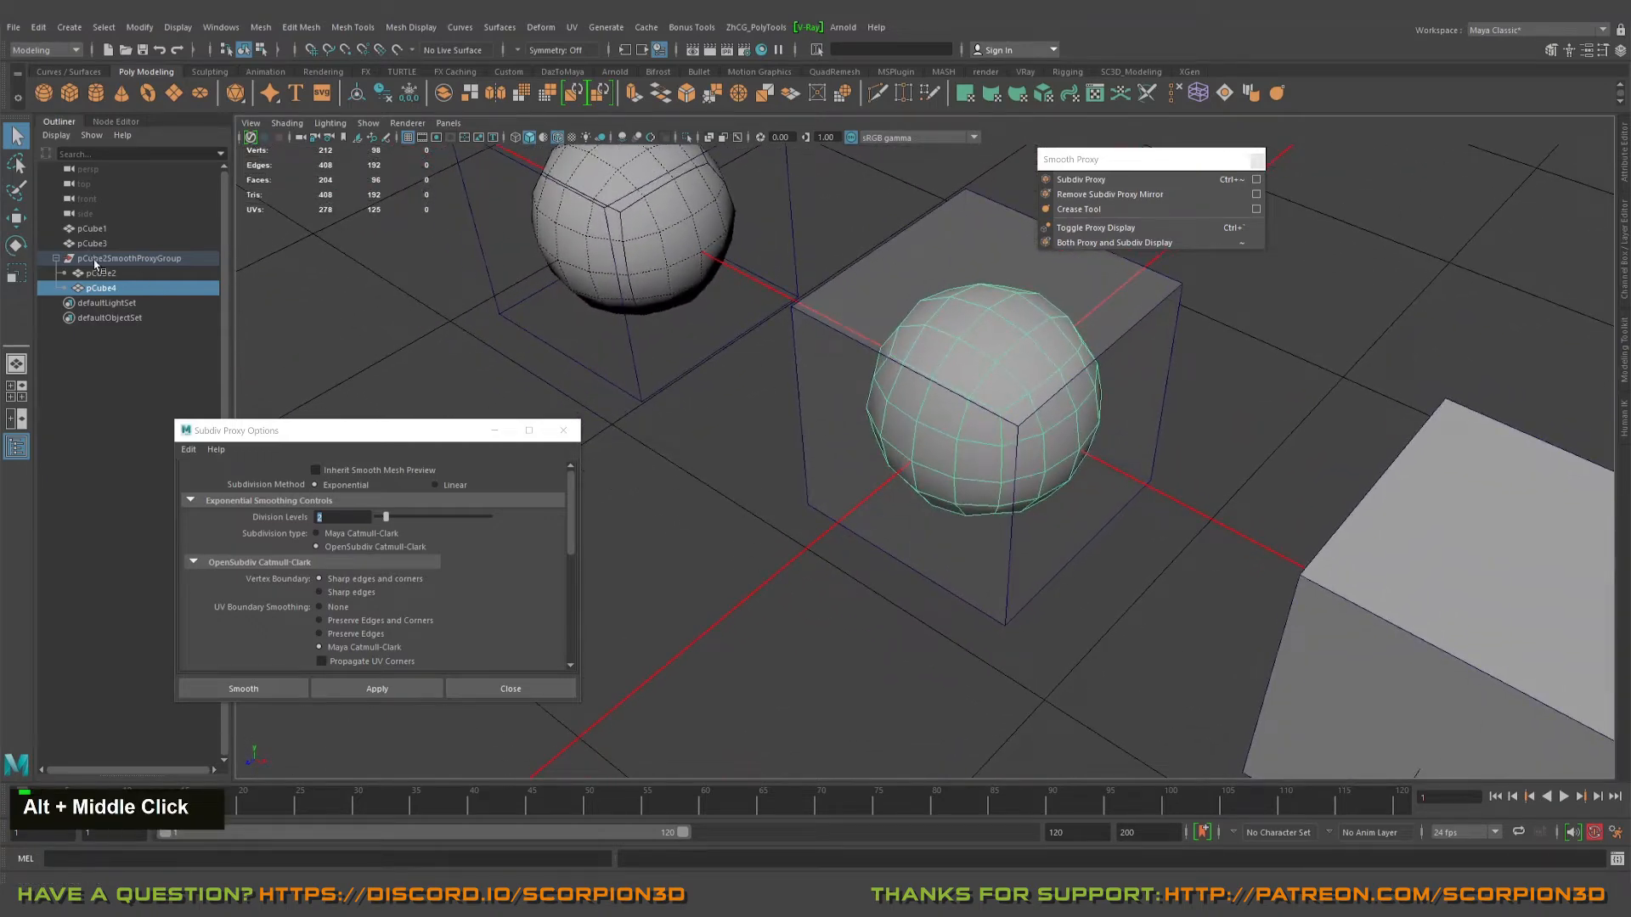
- Select pCube2SmoothProxyGroup and toggle its Subdiv Proxy off to restore the plain middle cube
left_click(95, 259)
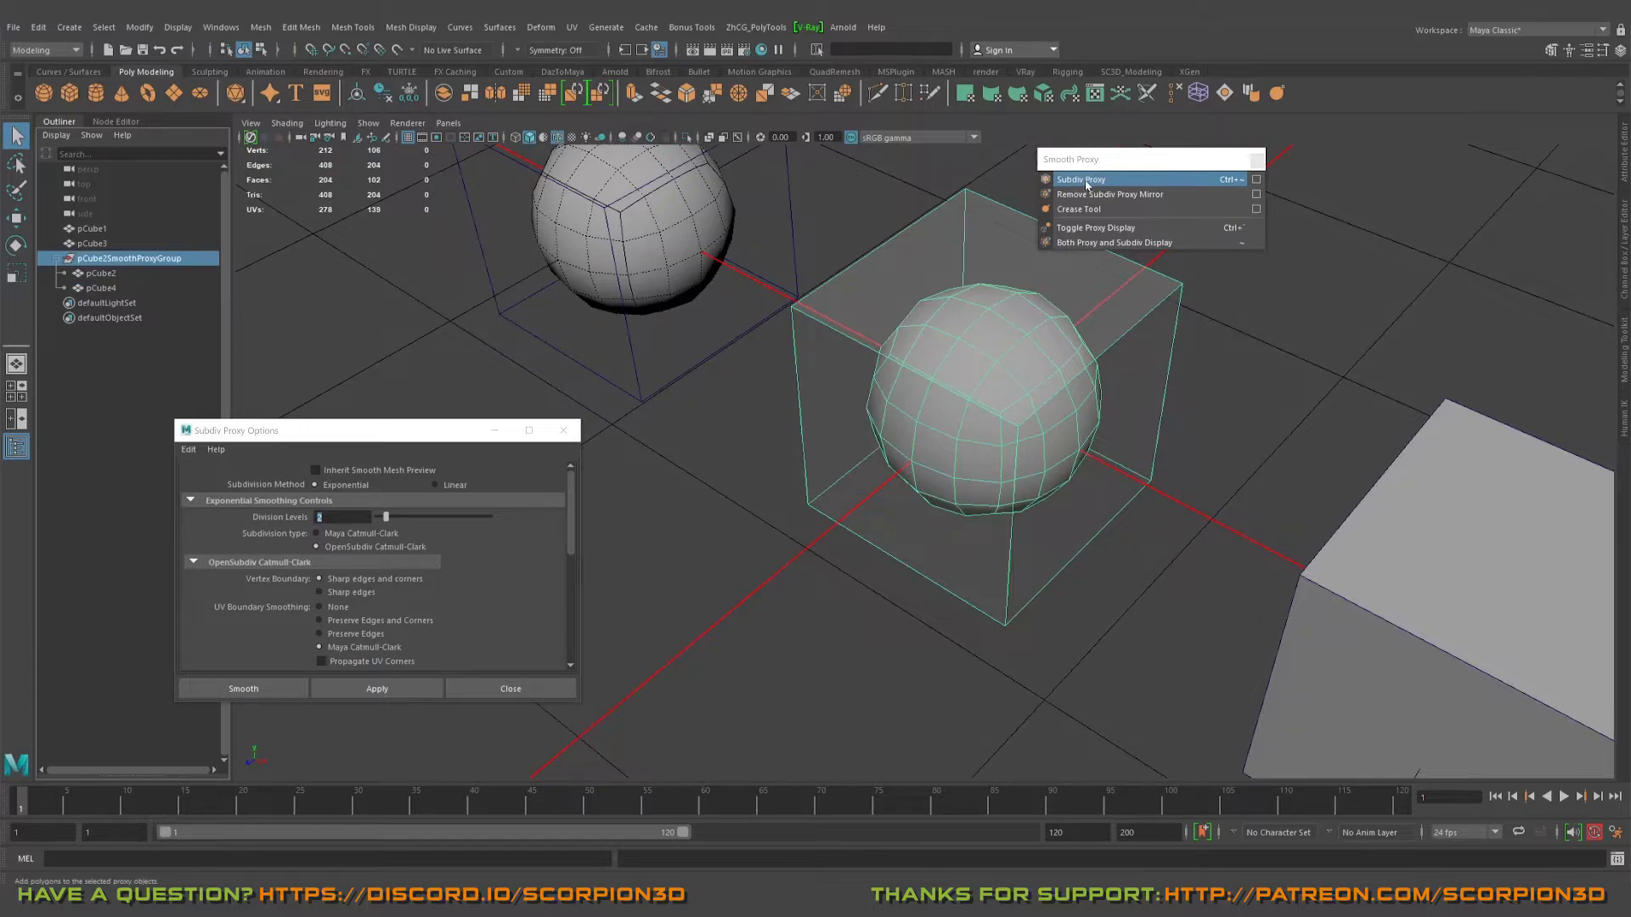
left_click(1115, 185)
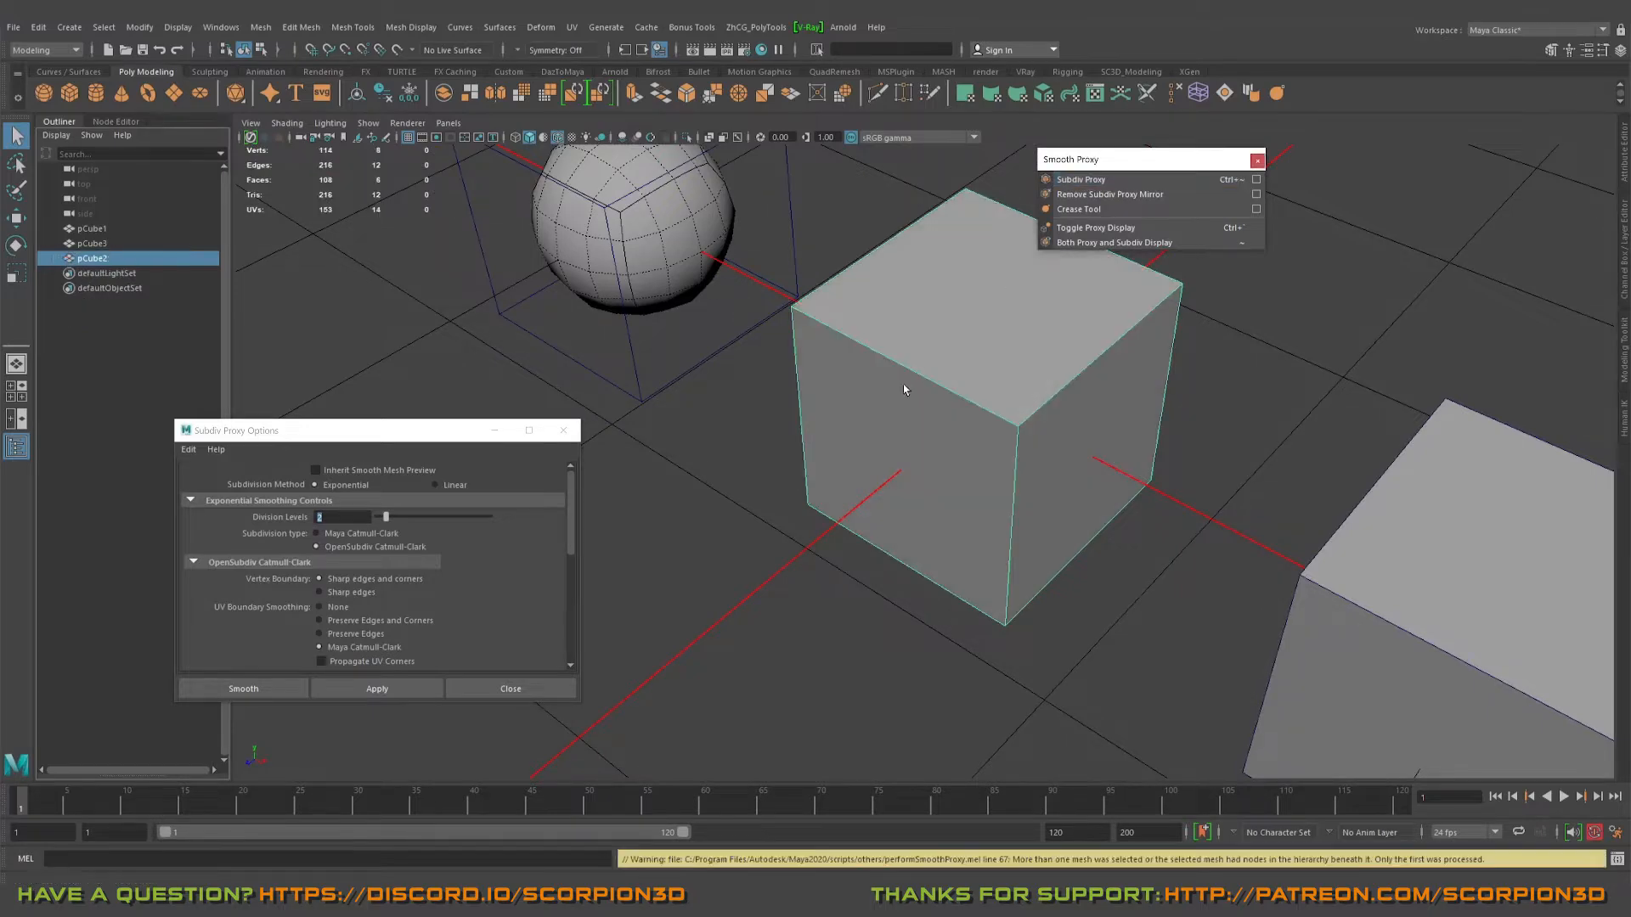
right_click_drag(892, 391, 1001, 382, "alt")
left_click_drag(1002, 382, 685, 342, "alt")
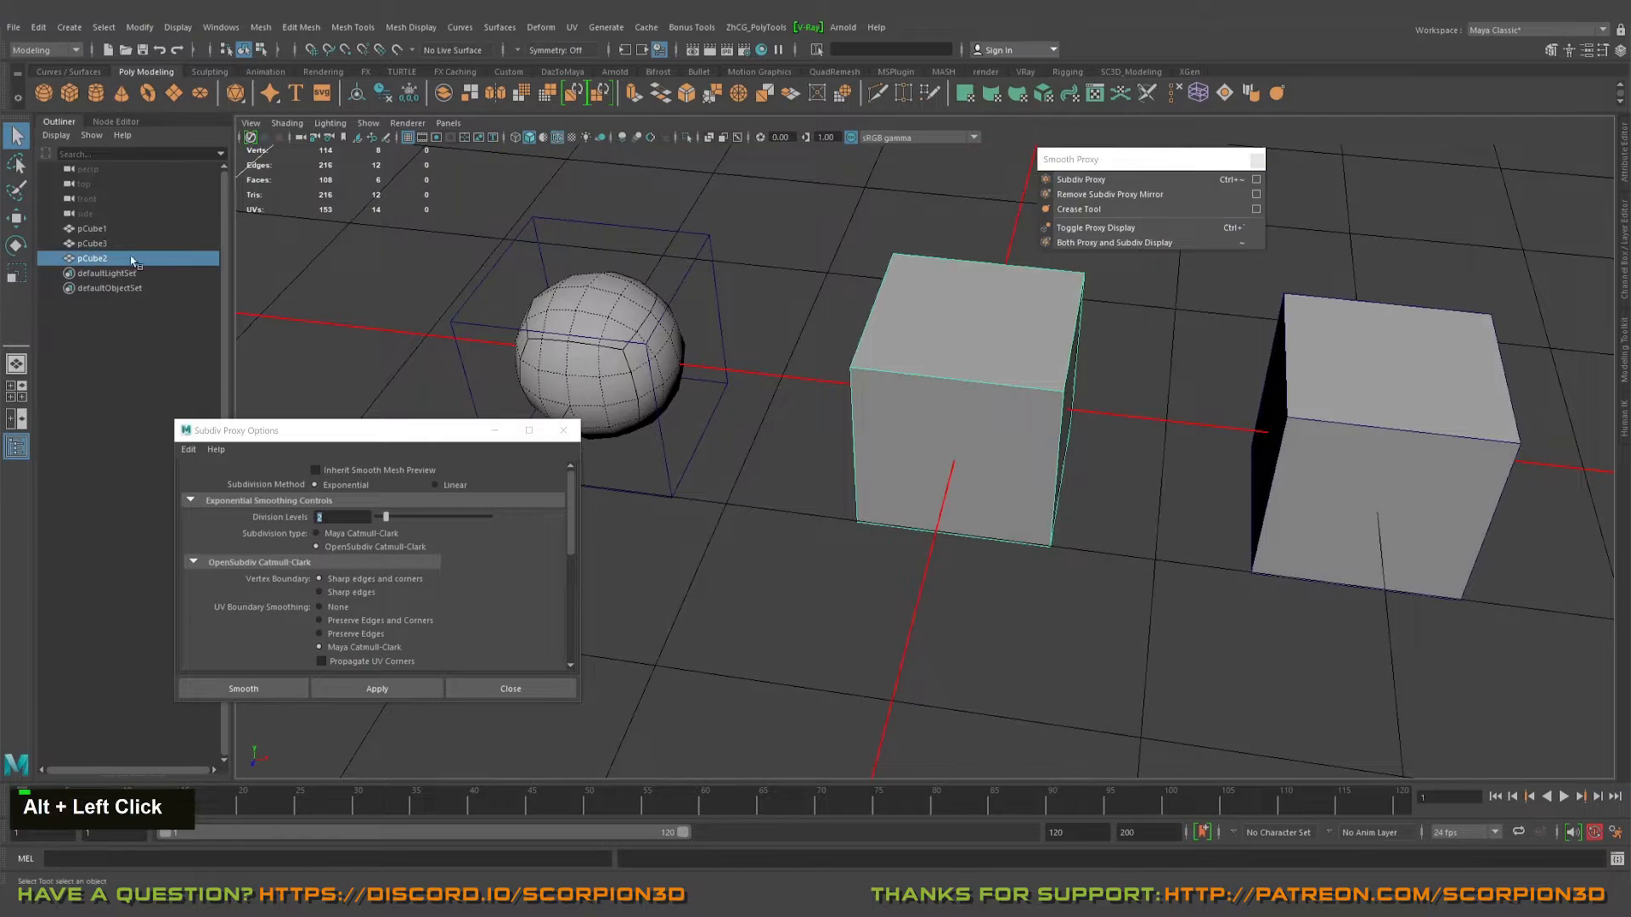
left_click_drag(764, 400, 826, 396, "alt")
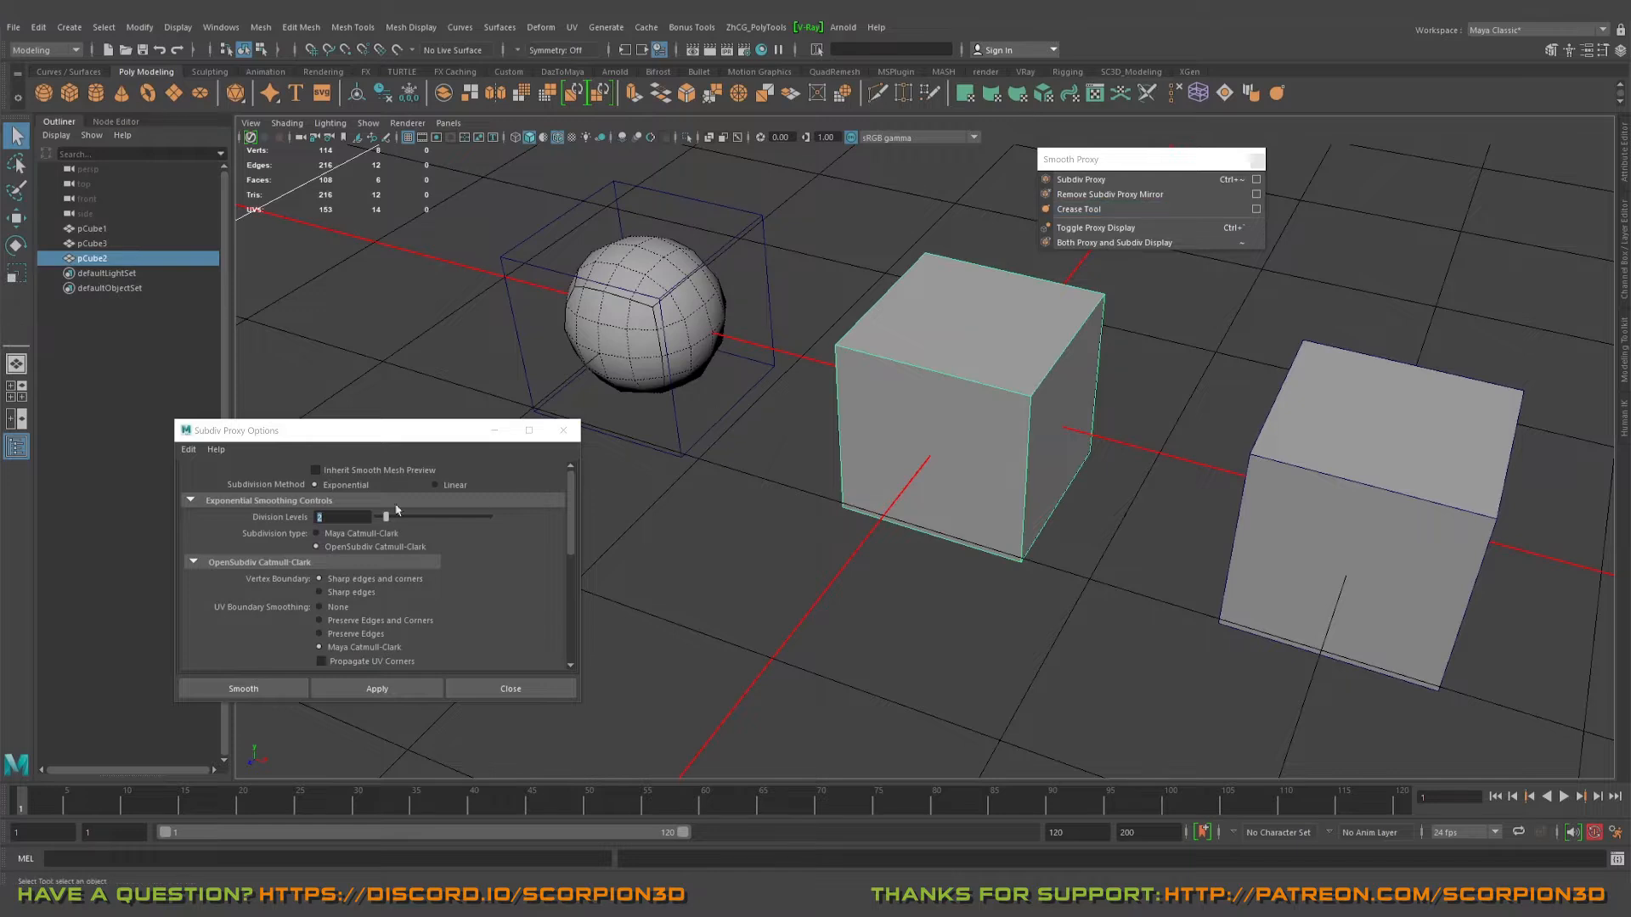
- Switch the proxy's subdivision type to Maya Catmull-Clark and back to OpenSubdiv Catmull-Clark, and apply the Subdiv Proxy to the middle cube
left_click_drag(417, 437, 515, 160)
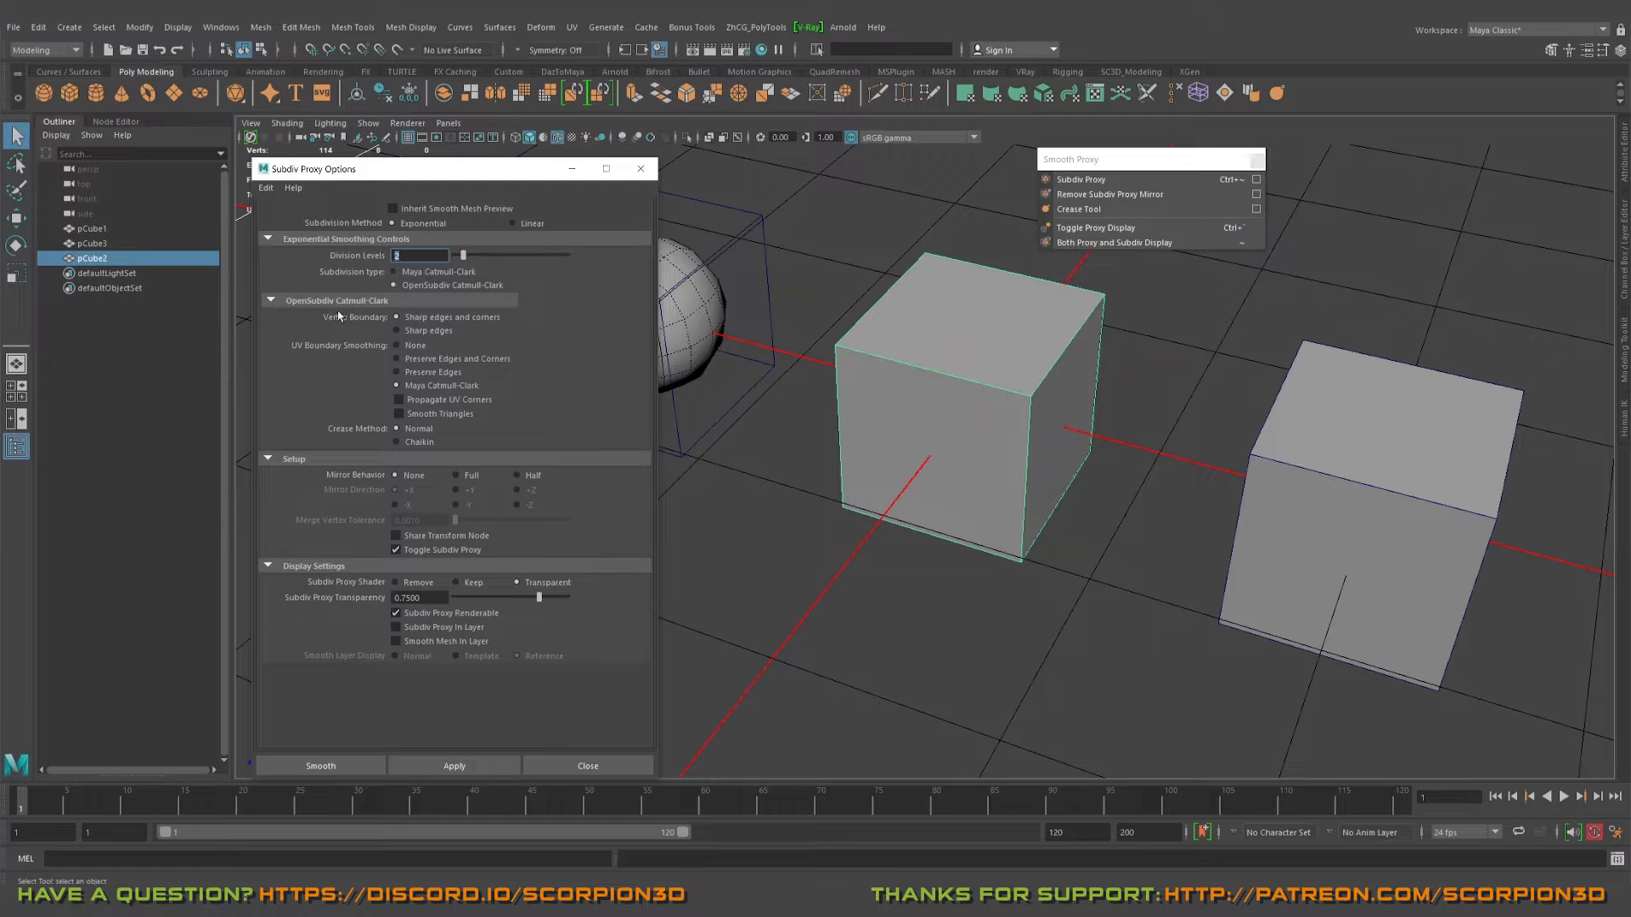
left_click(412, 273)
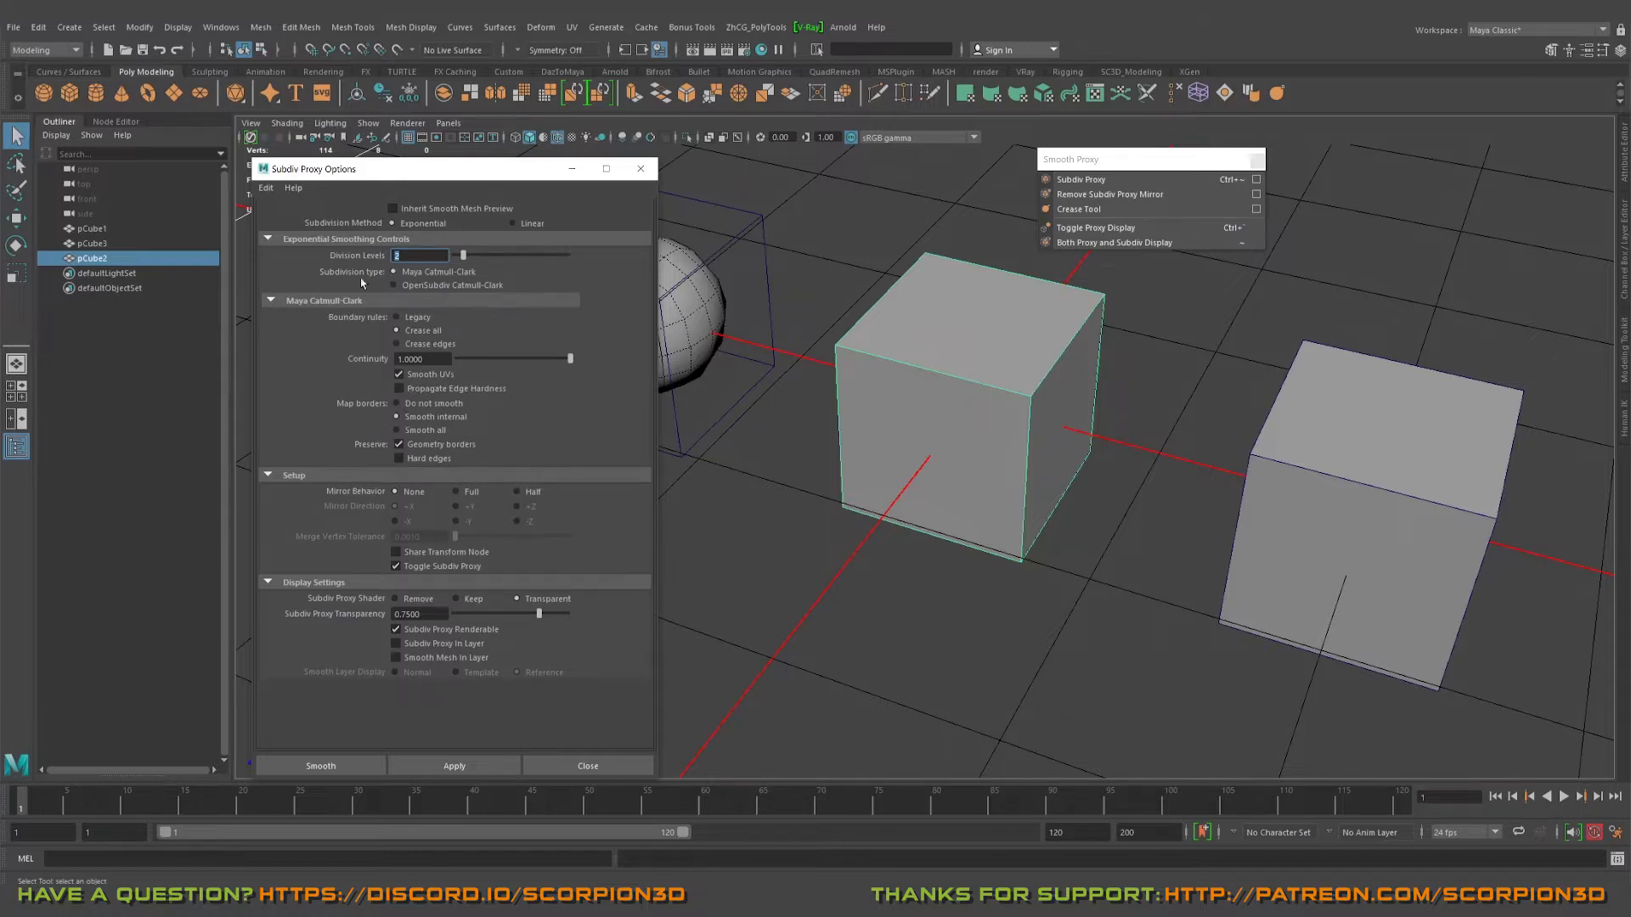
left_click(418, 286)
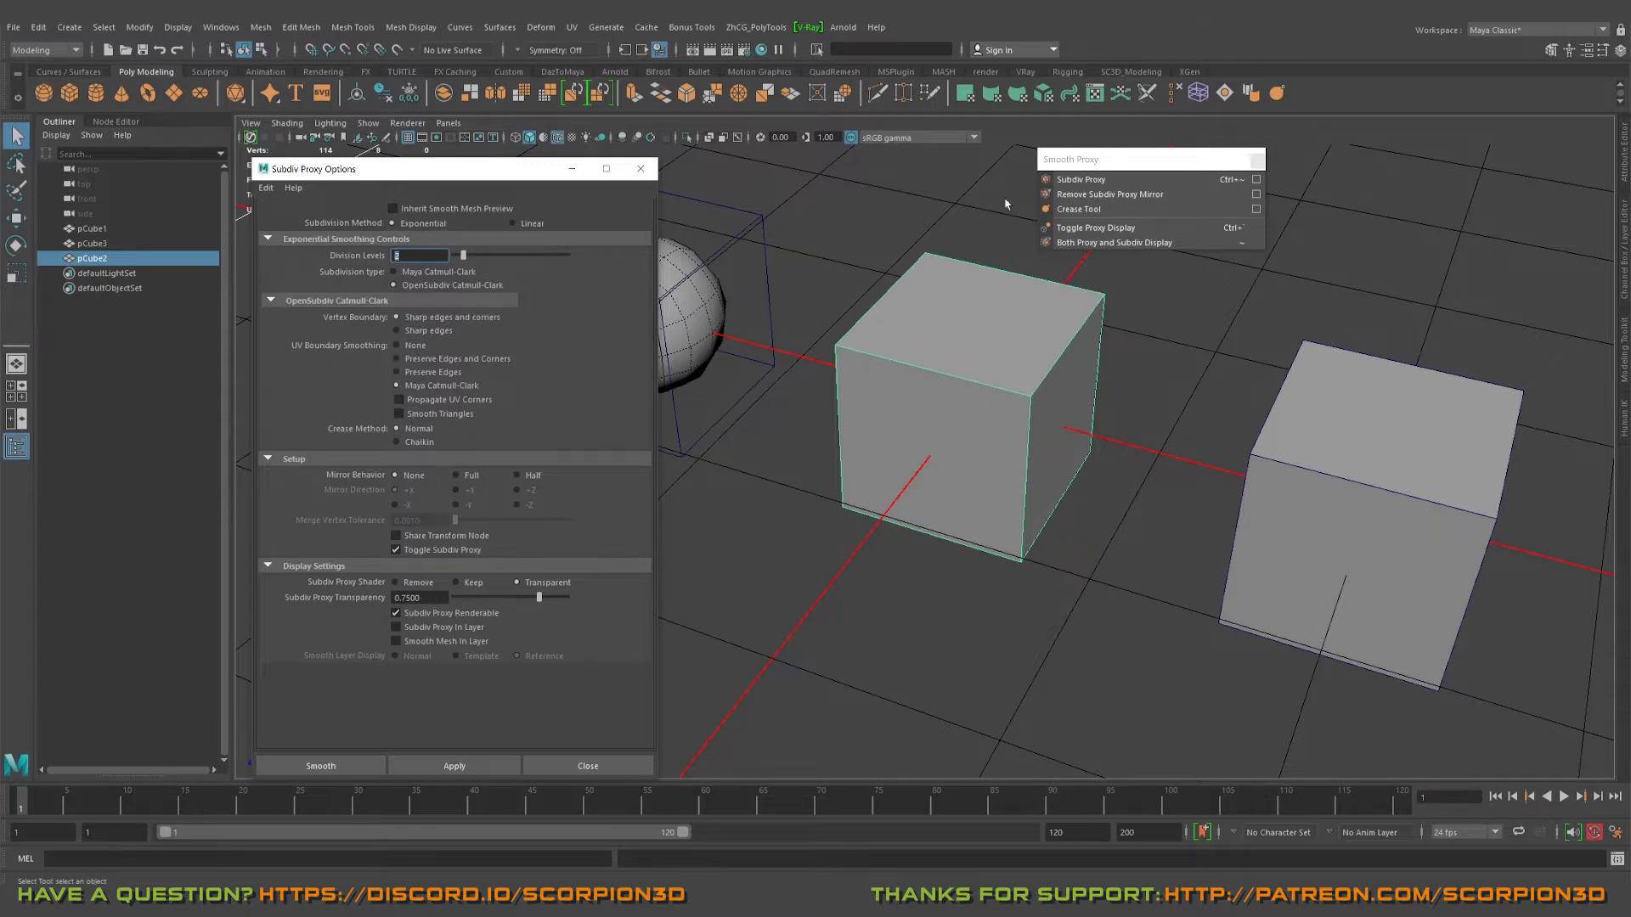
left_click(1080, 179)
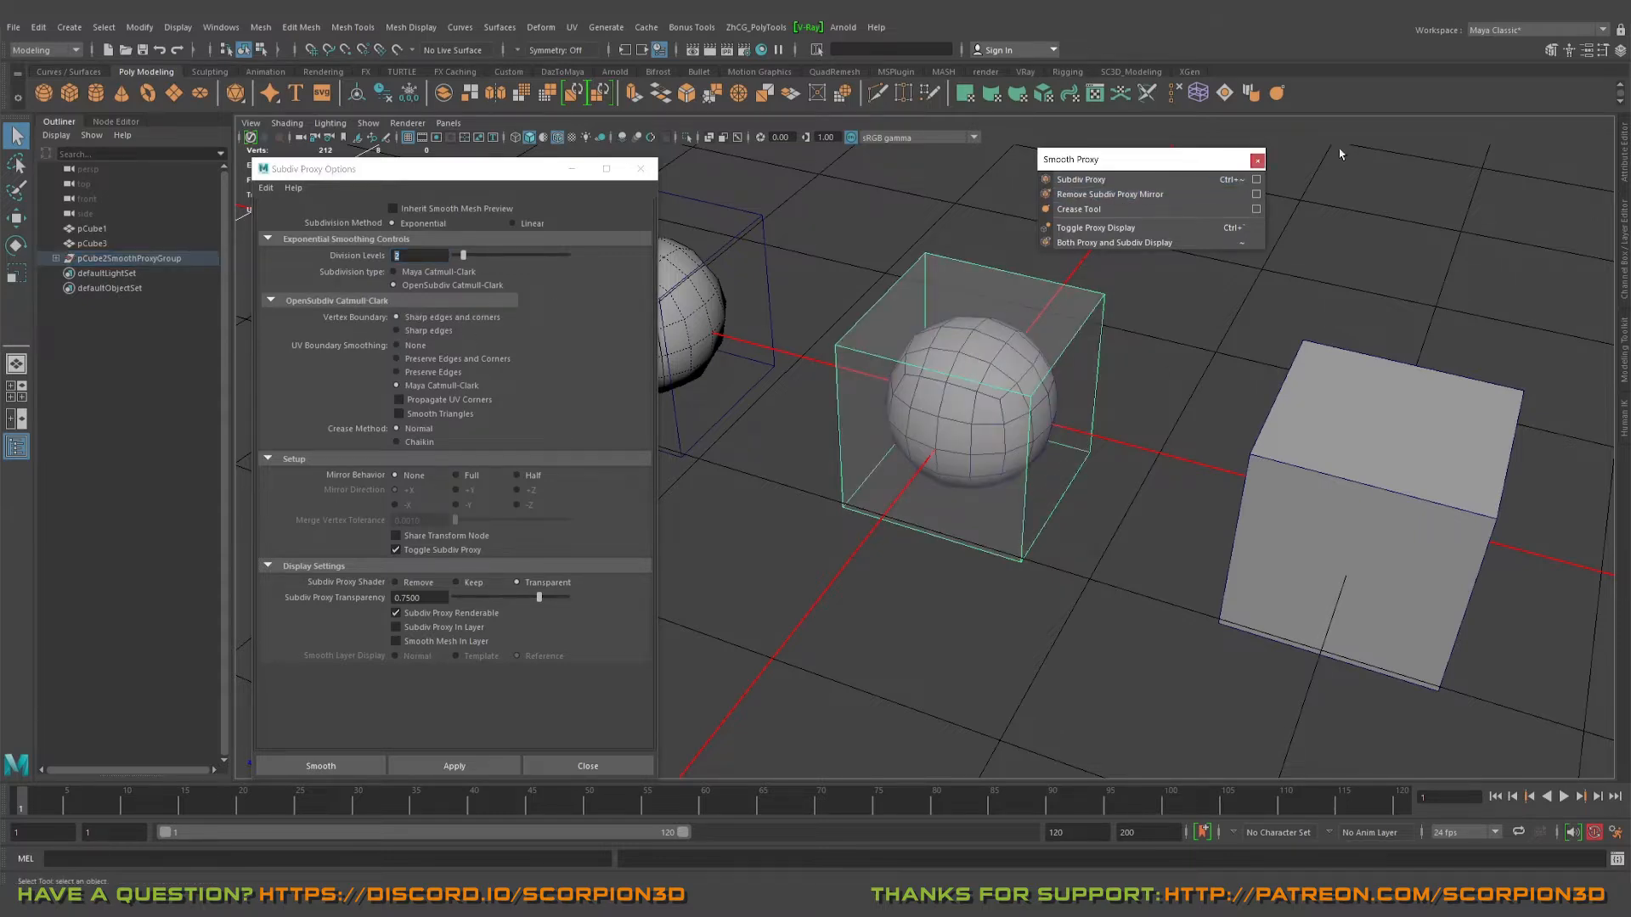
- Show the Attribute Editor, expand the new proxy group and inspect the attributes of the group and its cage pCube2
left_click(1625, 166)
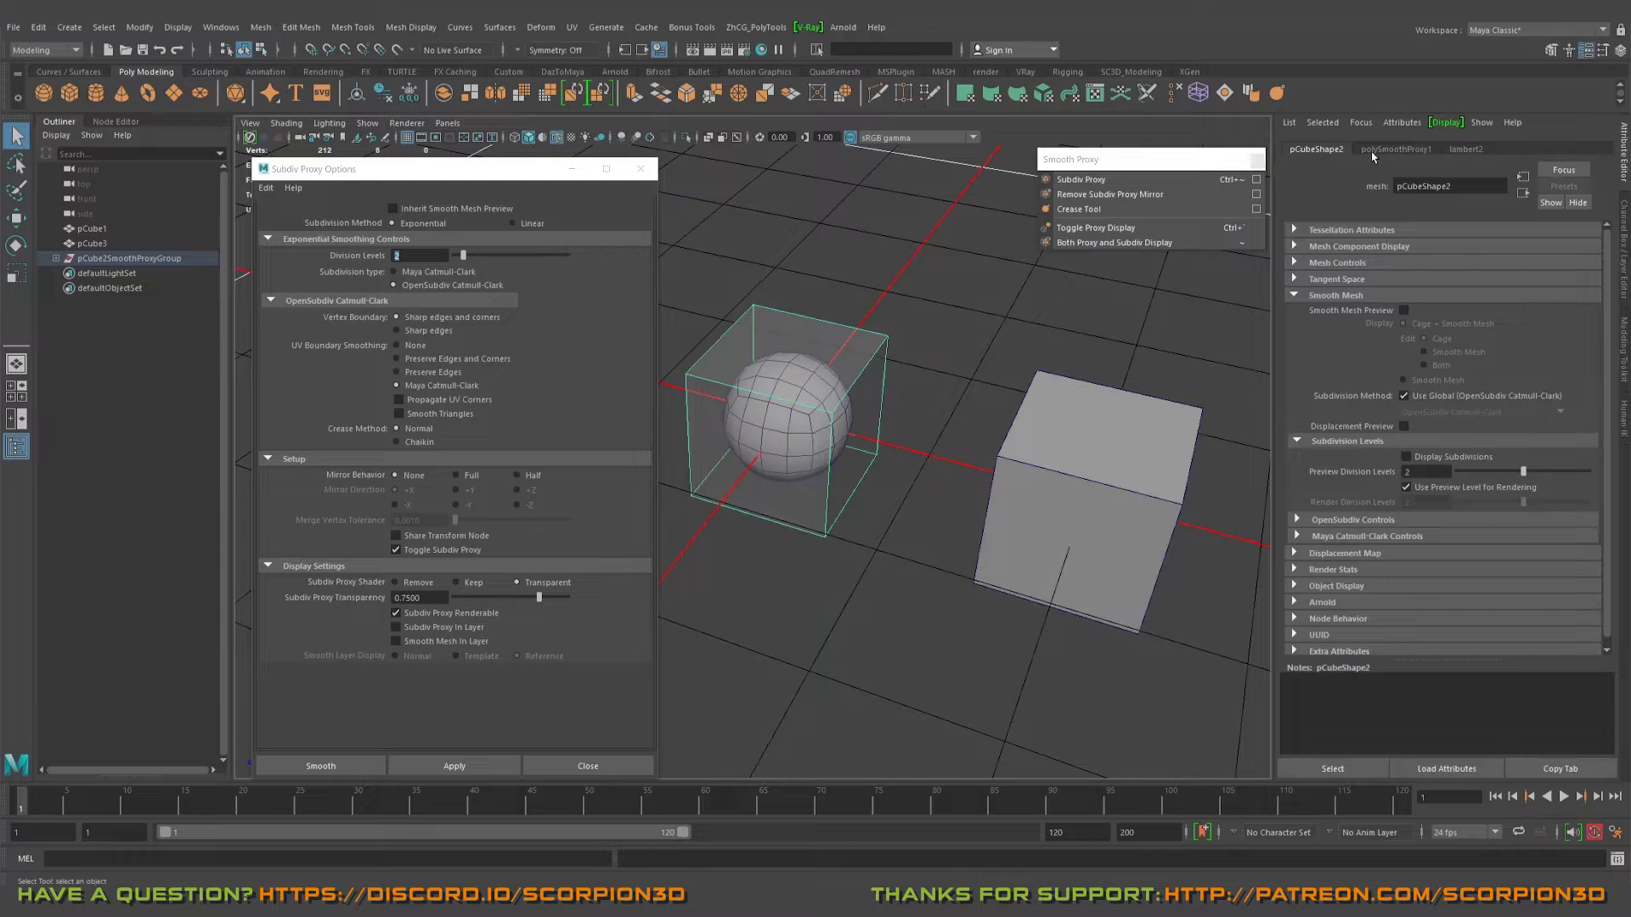
left_click(768, 377)
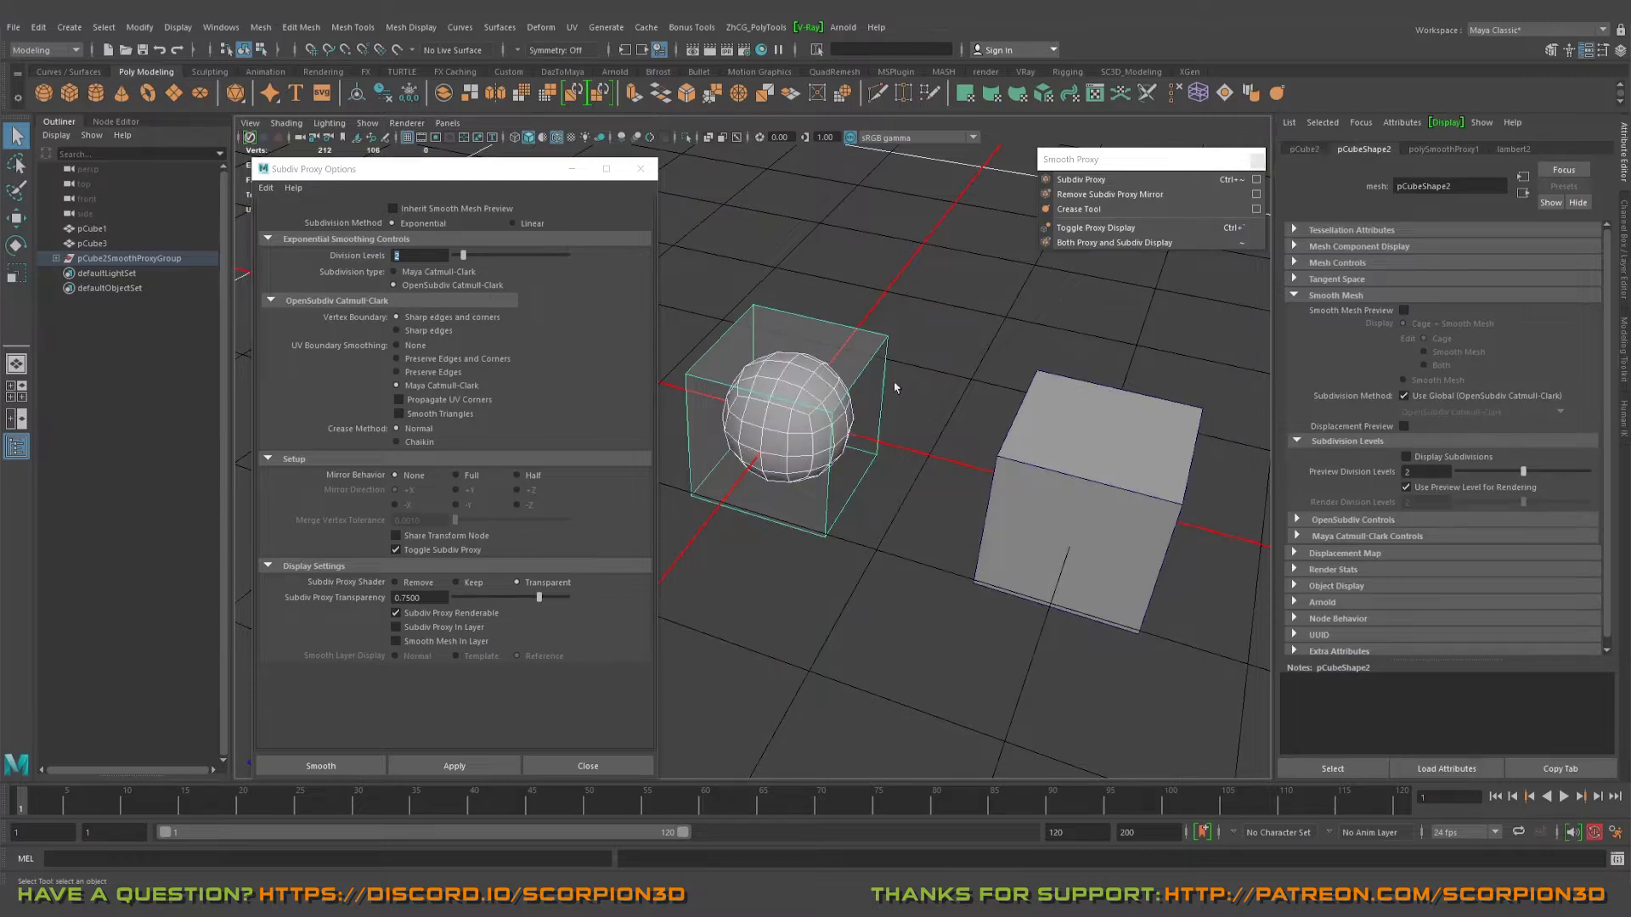
left_click(56, 258)
left_click(113, 260)
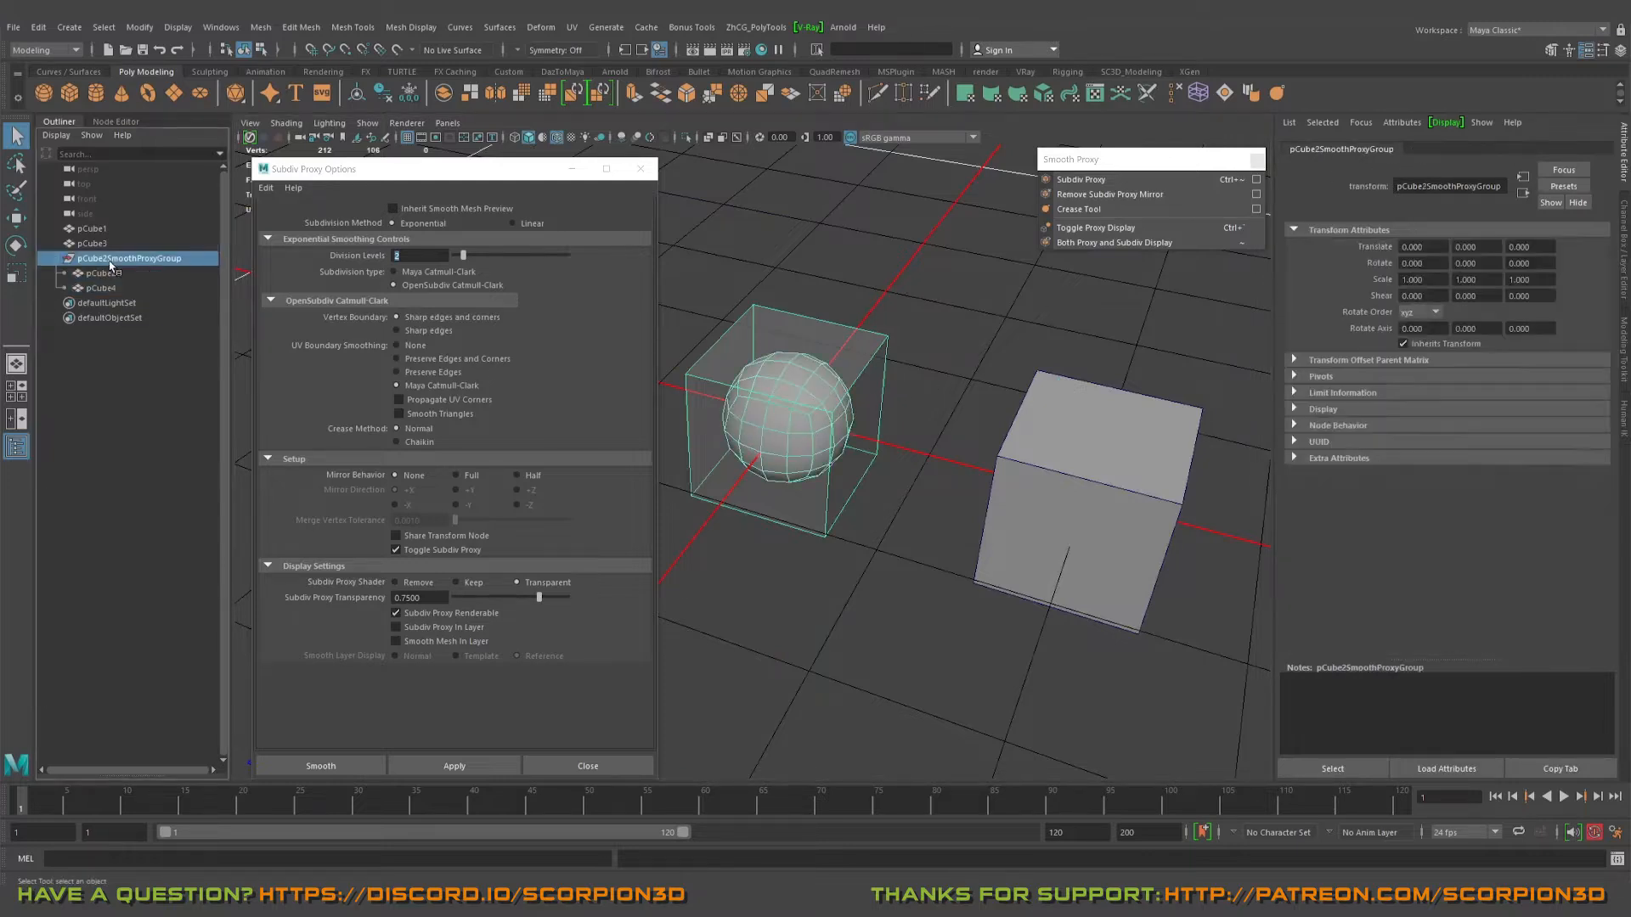
left_click(102, 274)
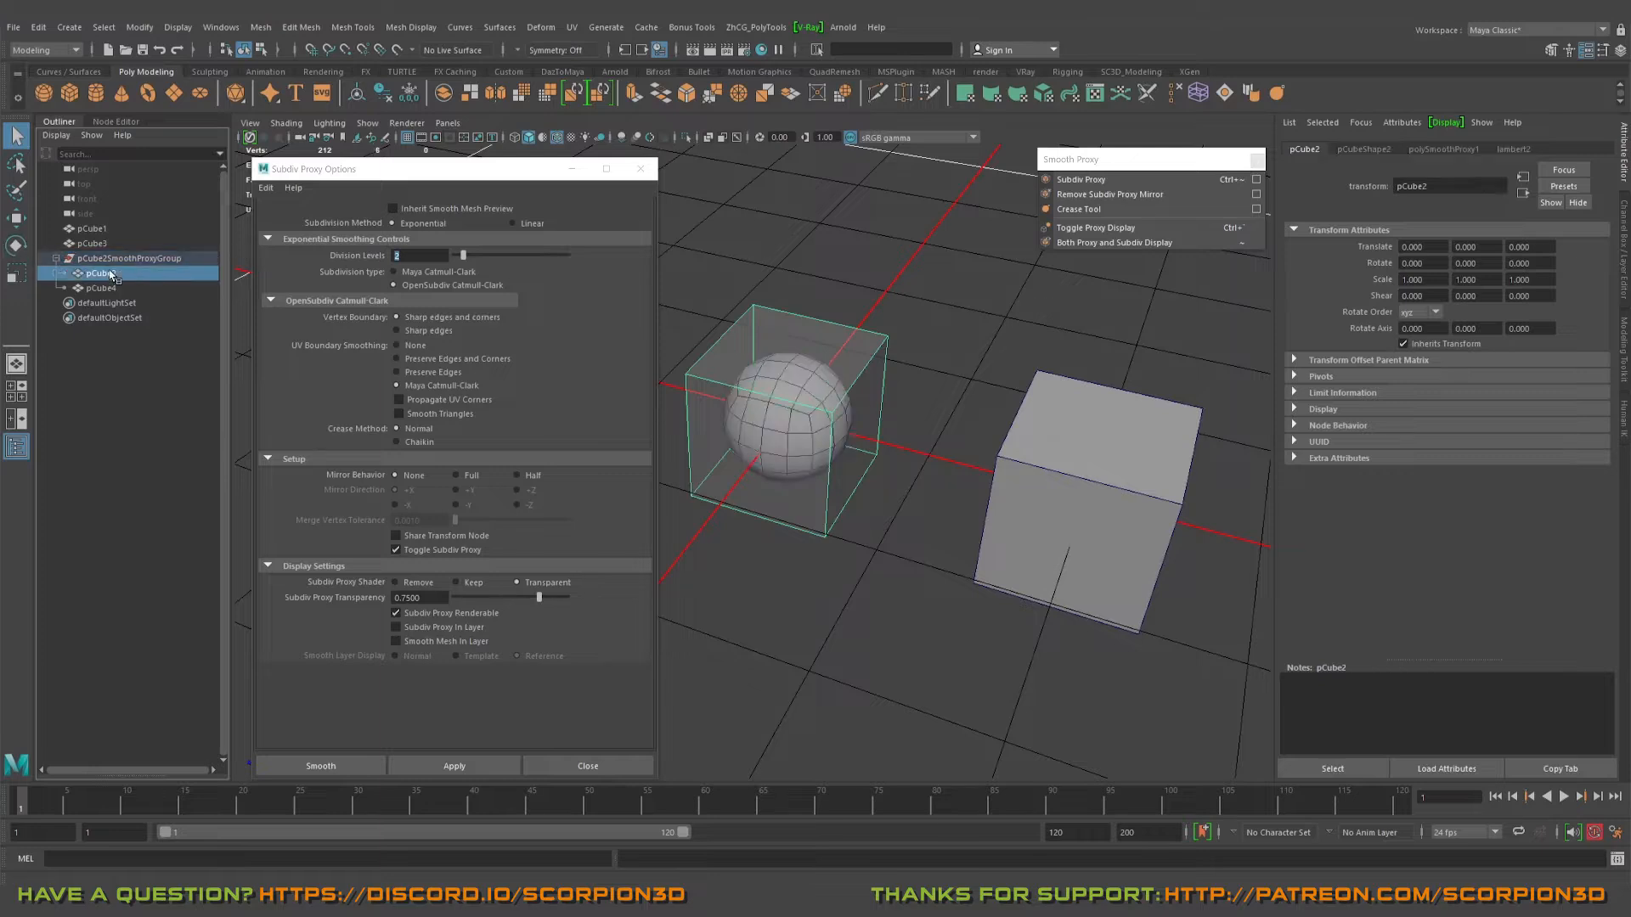
- Select the smoothed mesh pCube4 and switch its polySmoothProxy1 subdivision type to Maya Catmull-Clark and back to OpenSubdiv Catmull-Clark
left_click(100, 289)
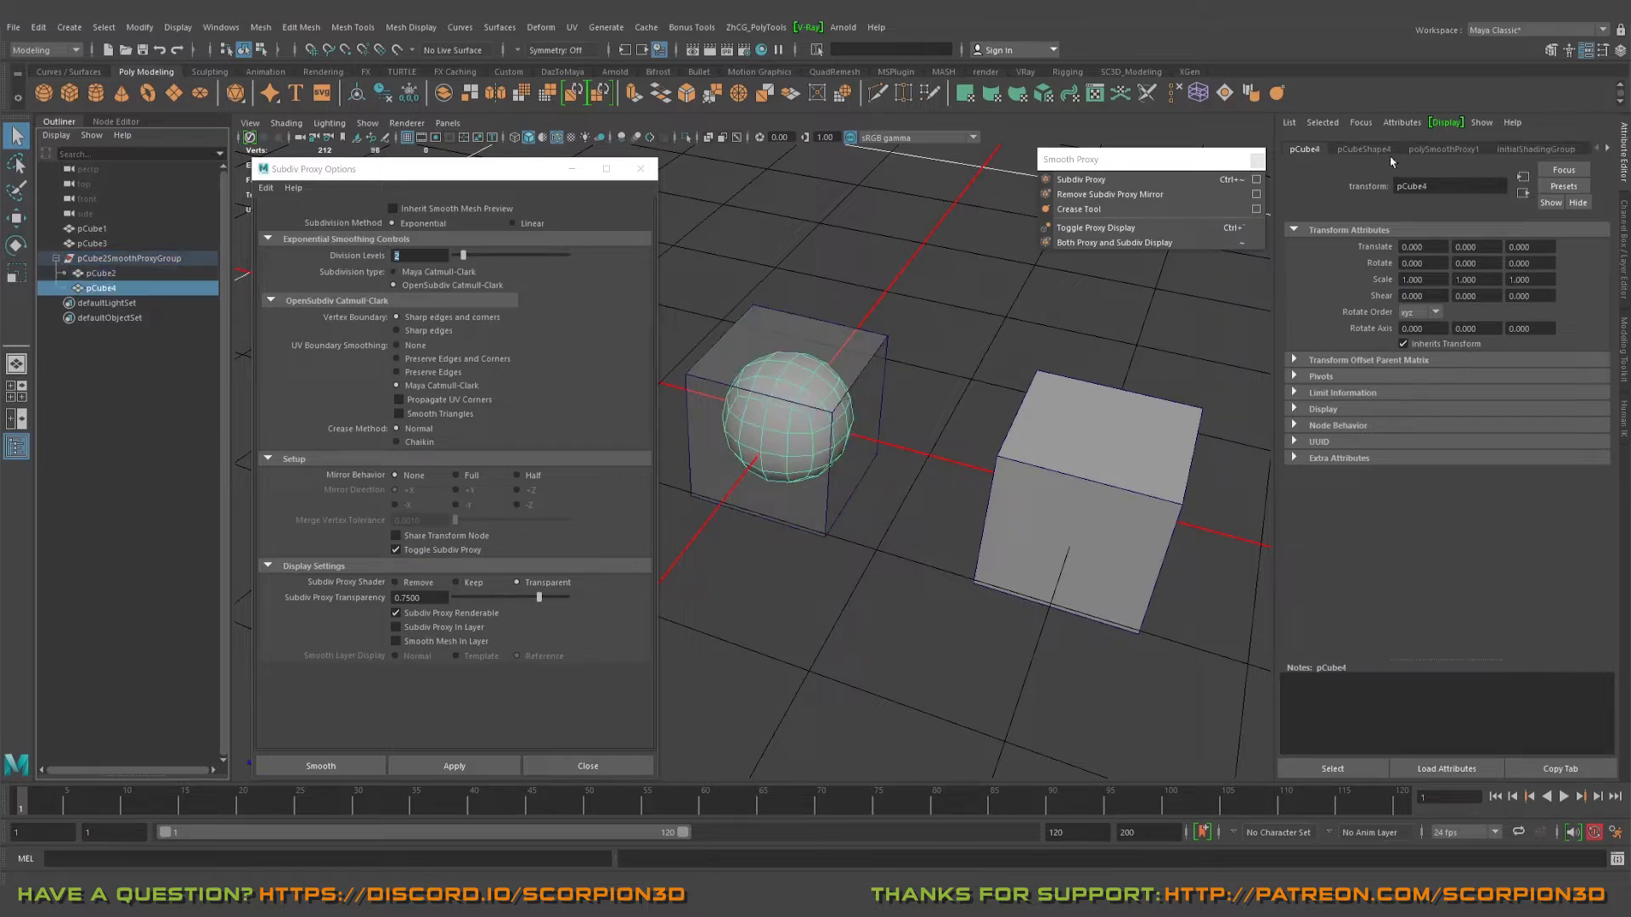
left_click(1444, 150)
left_click(1431, 269)
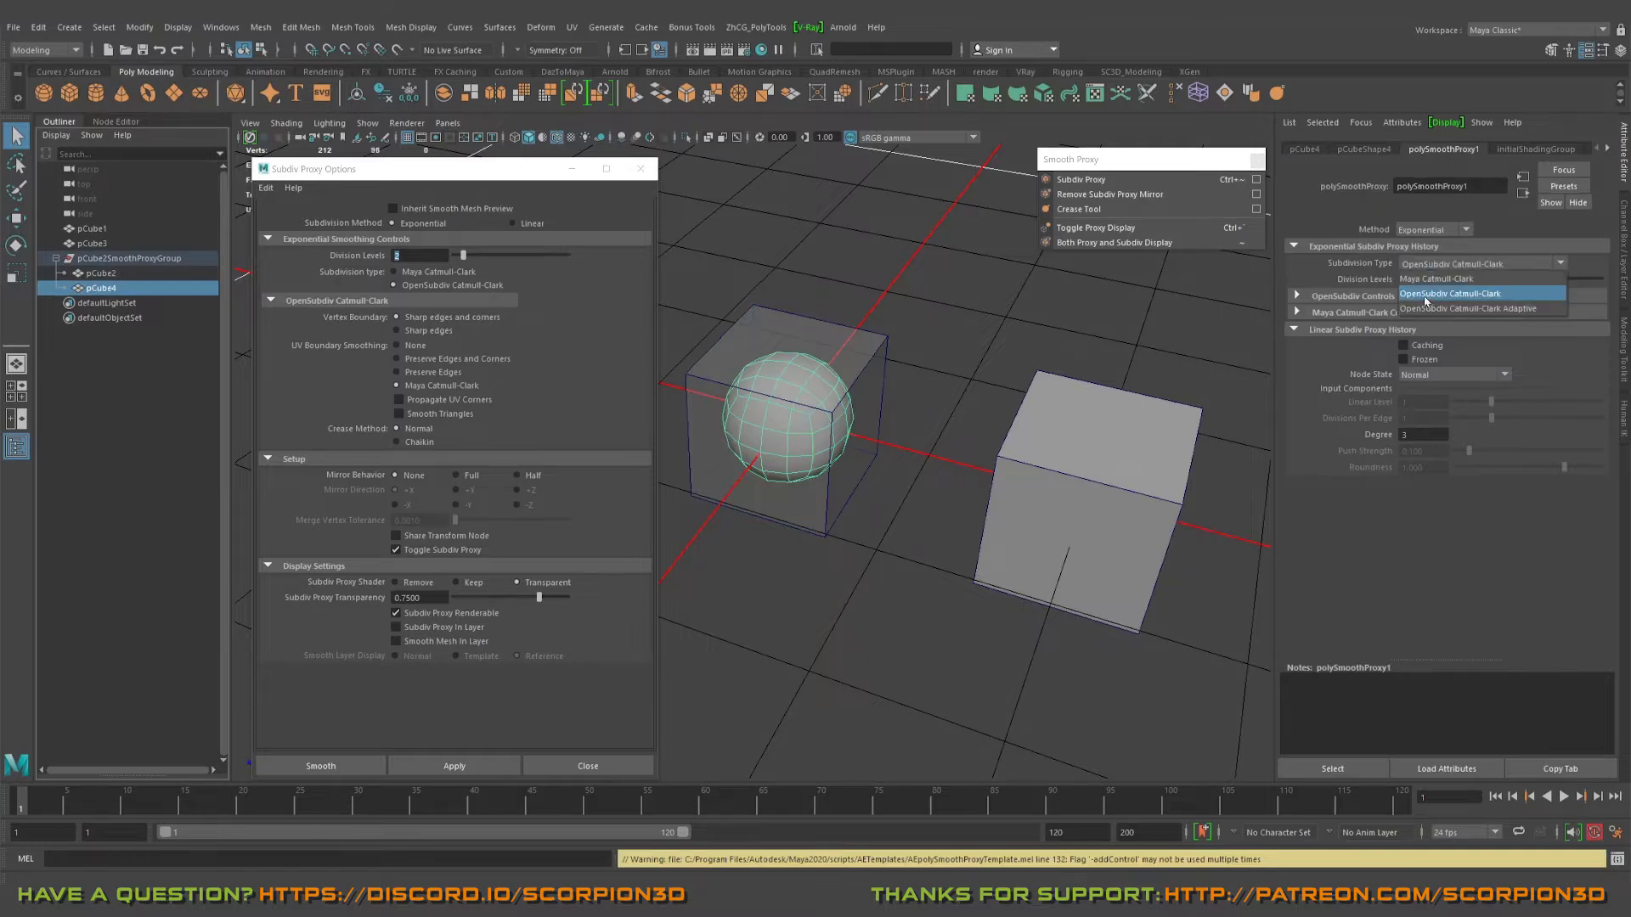
left_click(1435, 280)
left_click(1435, 263)
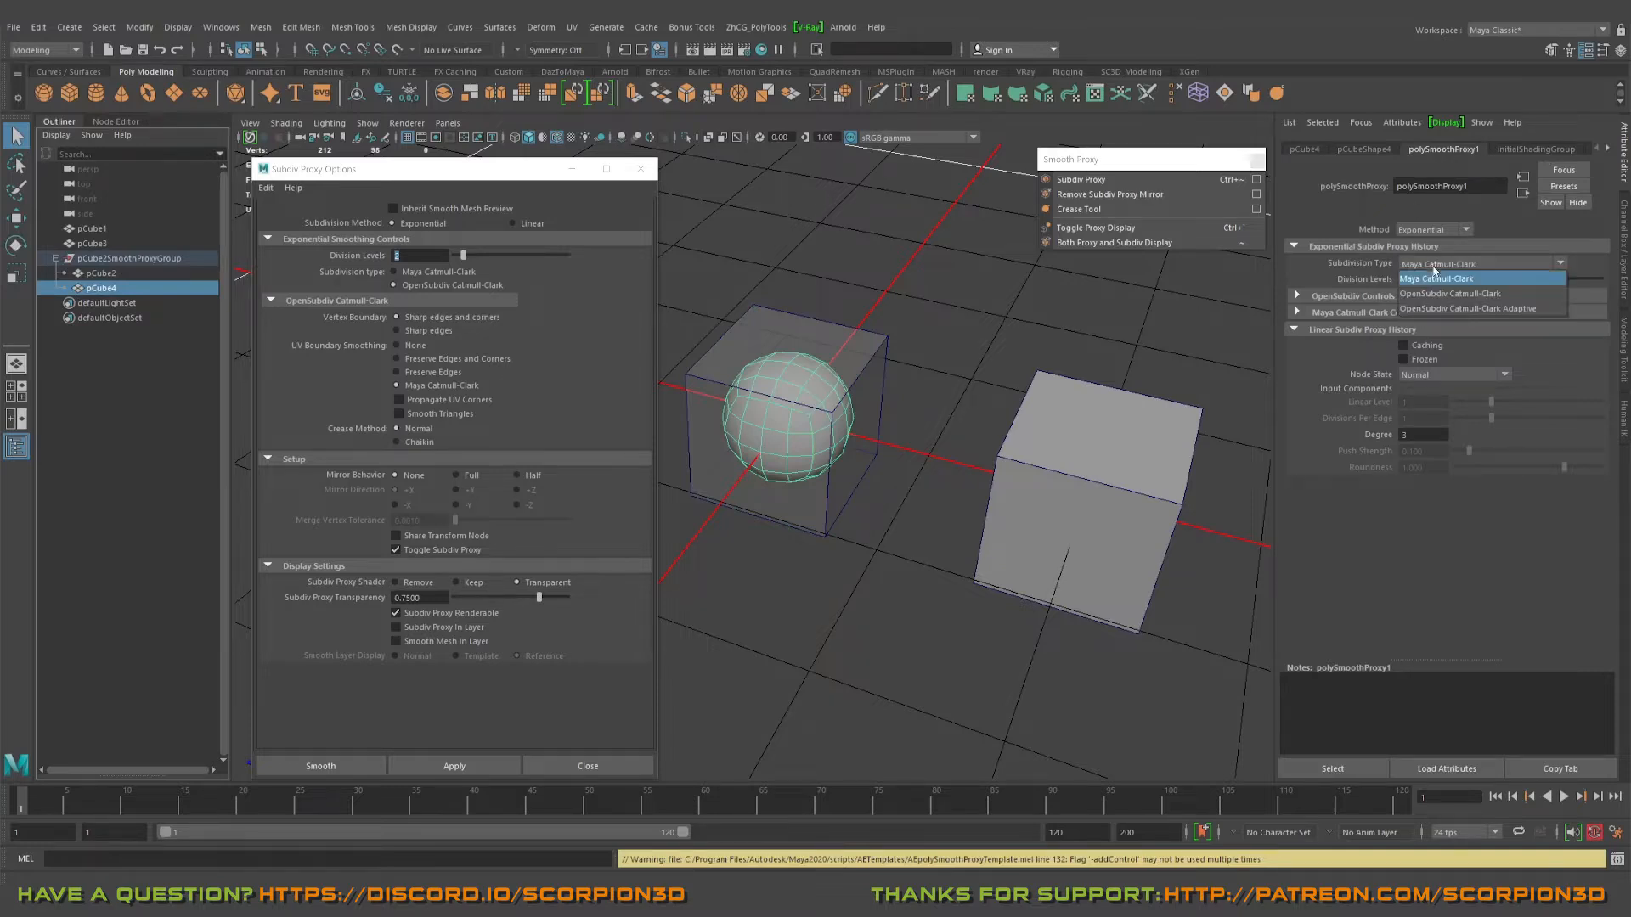
left_click(1434, 287)
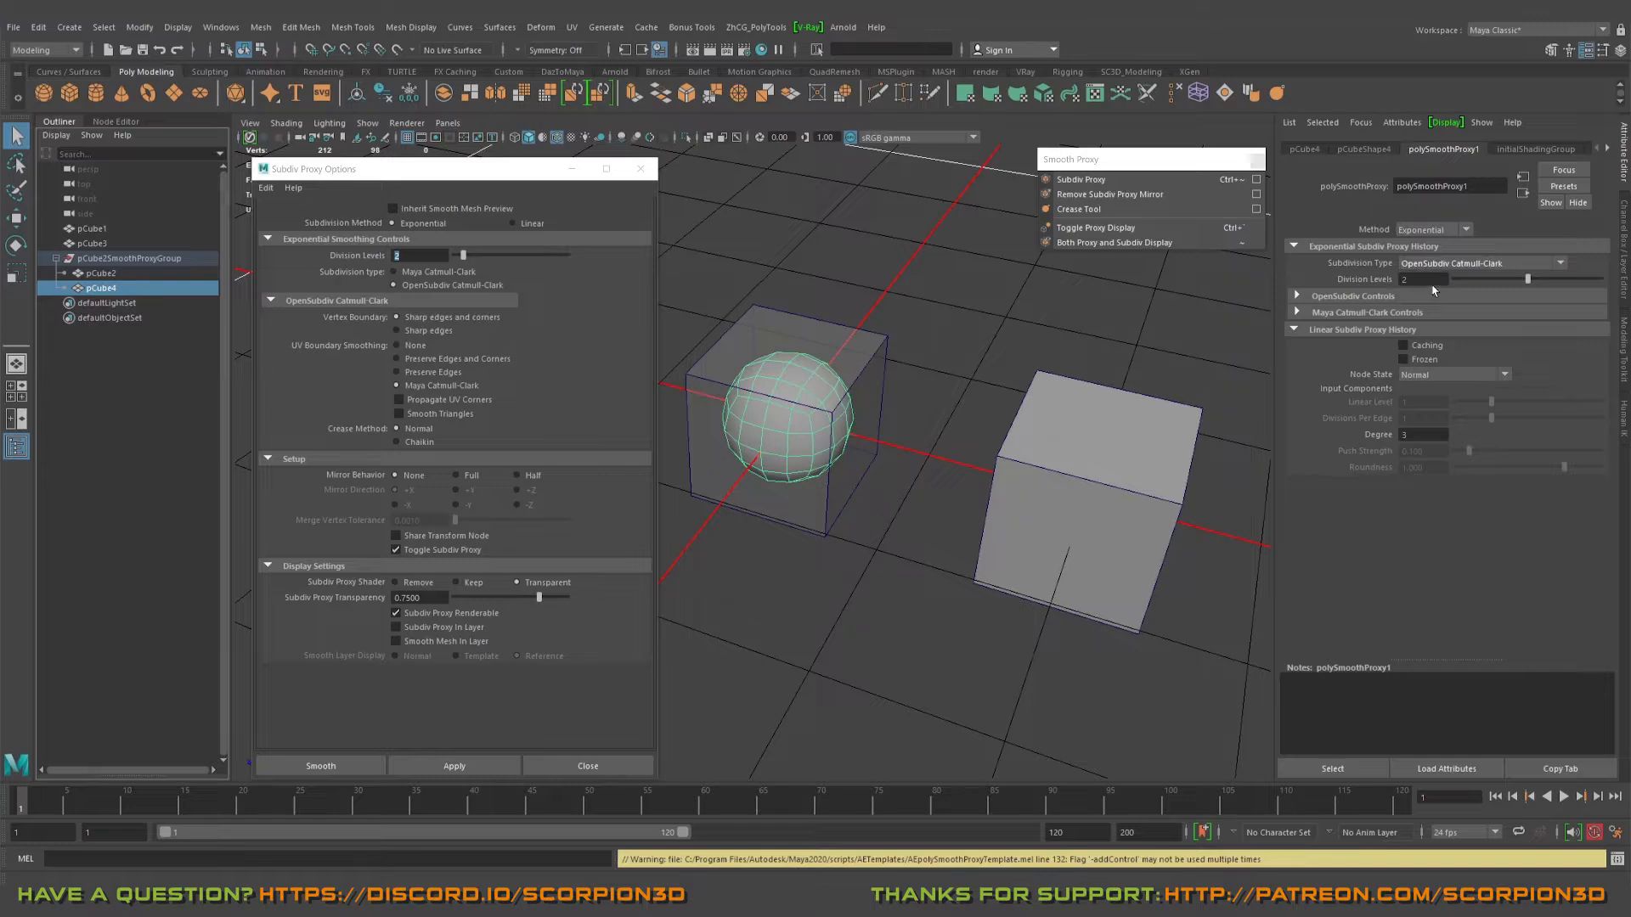
- Replace the Attribute Editor with the Channel Box and frame the proxied middle cube clear of the options window
middle_click_drag(764, 254, 823, 237, "alt")
right_click_drag(926, 272, 1122, 354, "alt")
key("ctrl+a")
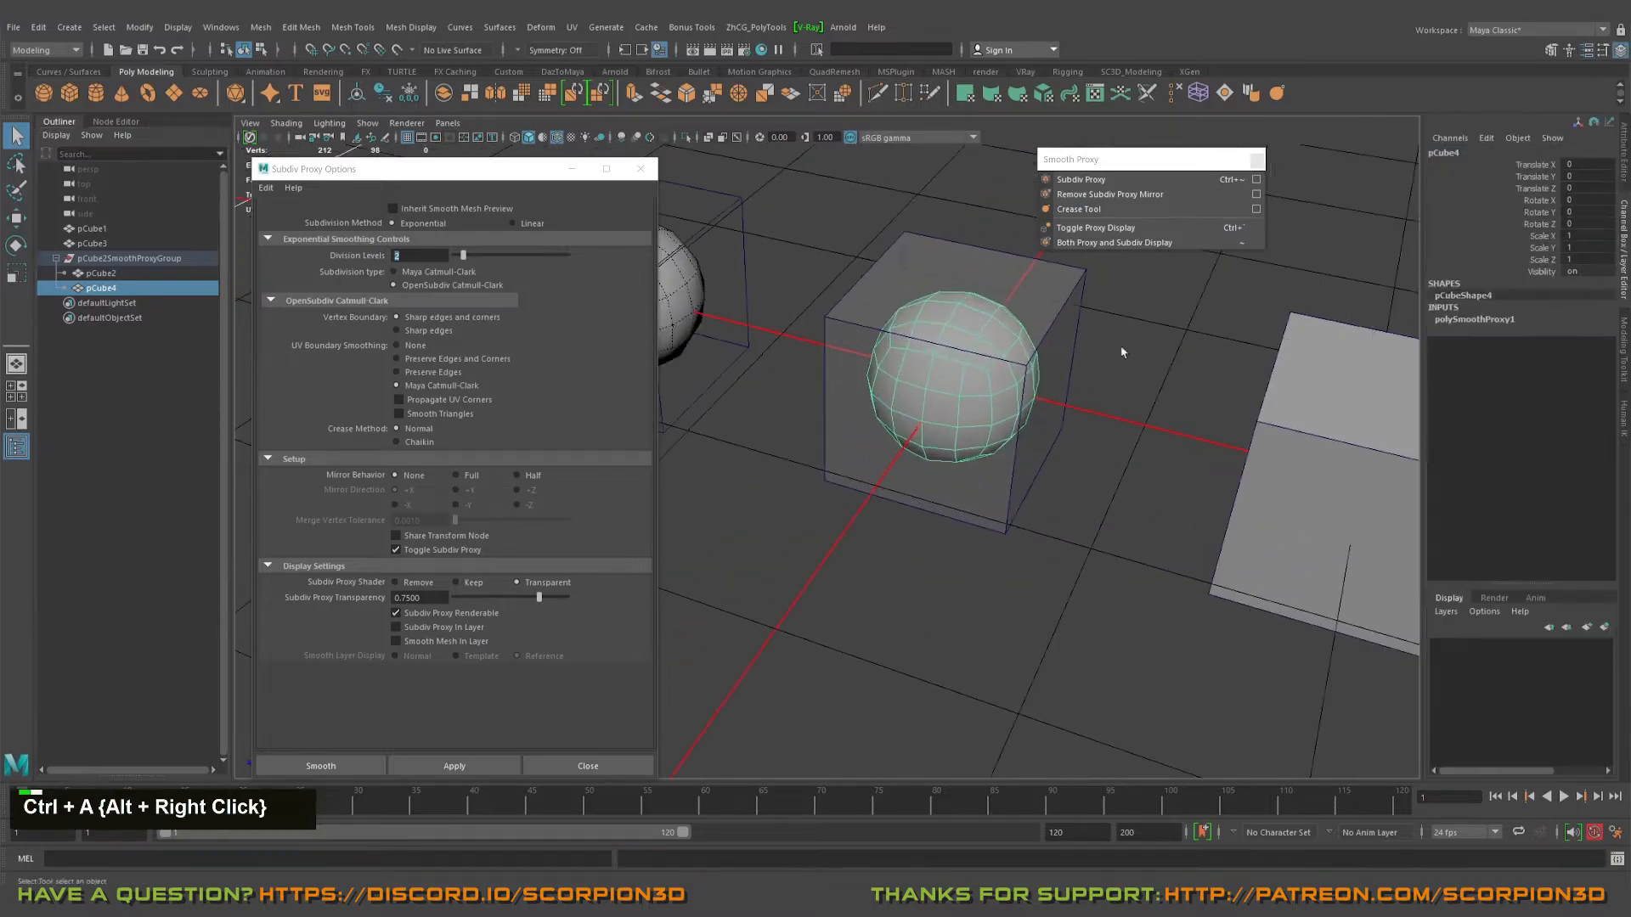
middle_click_drag(1029, 309, 965, 344, "alt")
right_click_drag(965, 344, 968, 346, "alt")
middle_click_drag(968, 346, 842, 290, "alt")
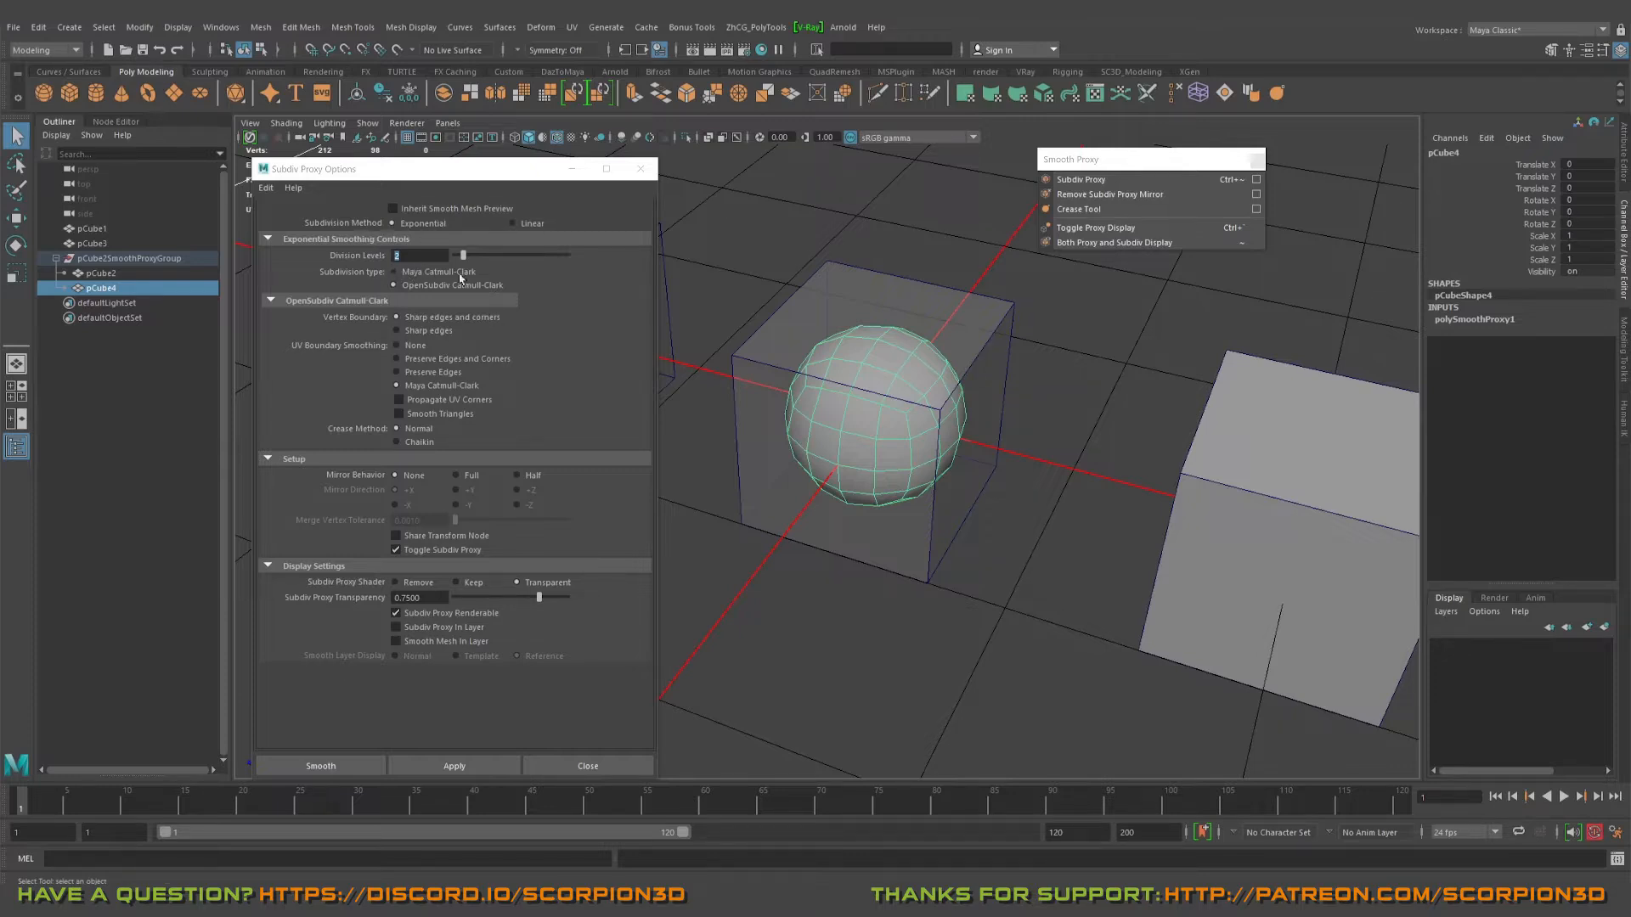
- Set the subdivision method to Linear with 2 levels, 2 divisions per face, push strength 0.5436 and roundness -0.6040, and rebuild the middle cube's proxy
left_click(536, 230)
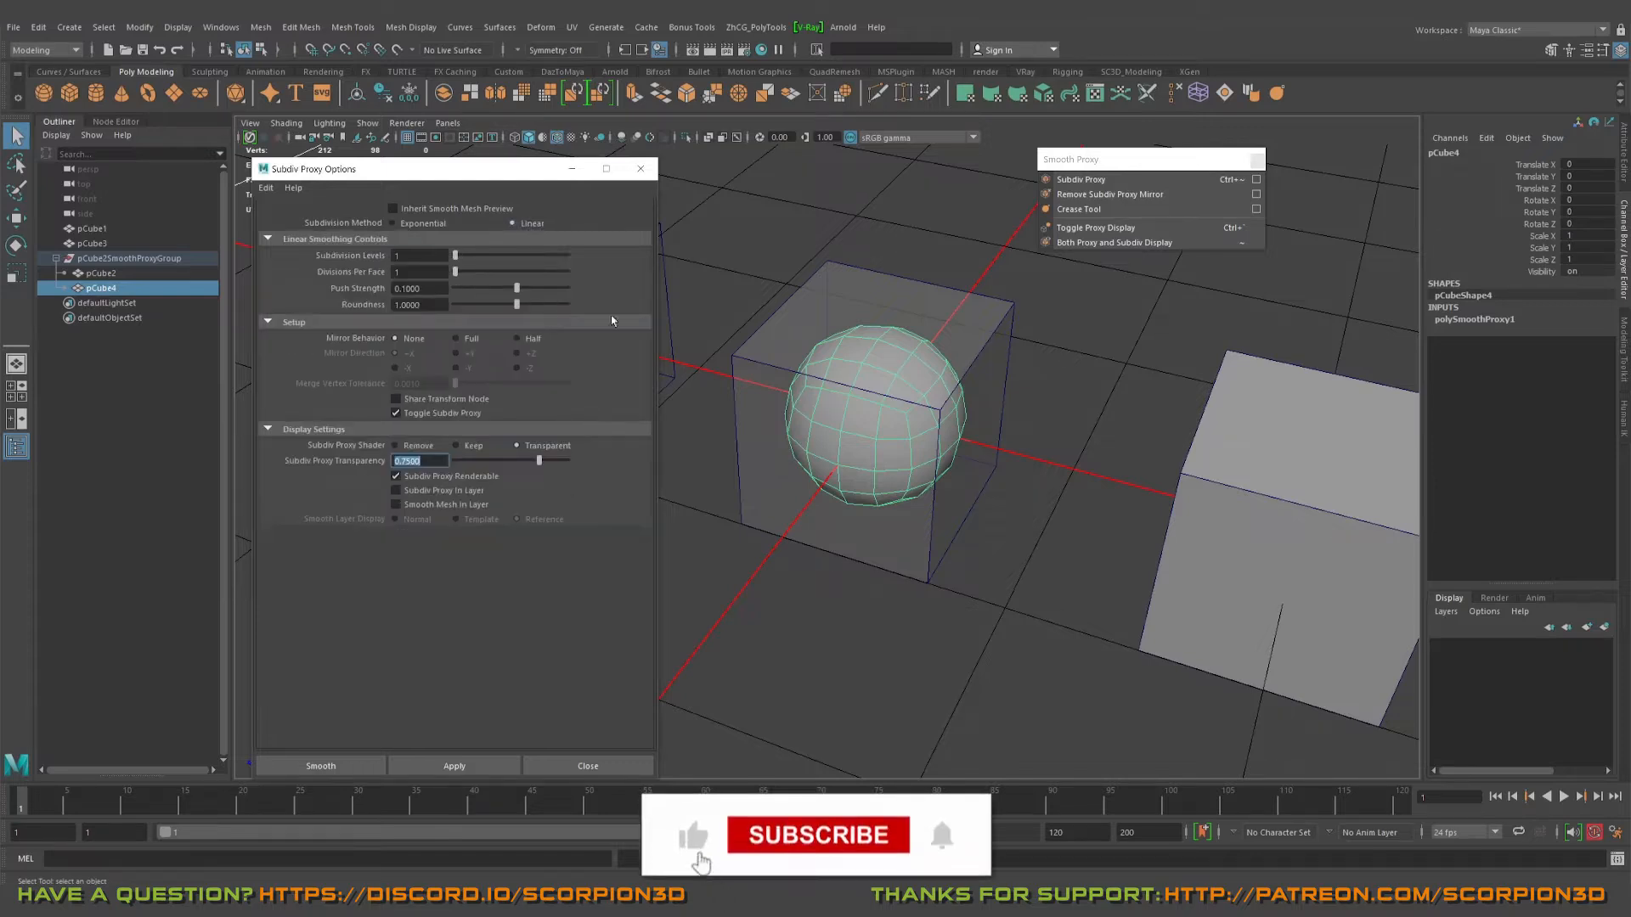
left_click_drag(455, 255, 507, 315)
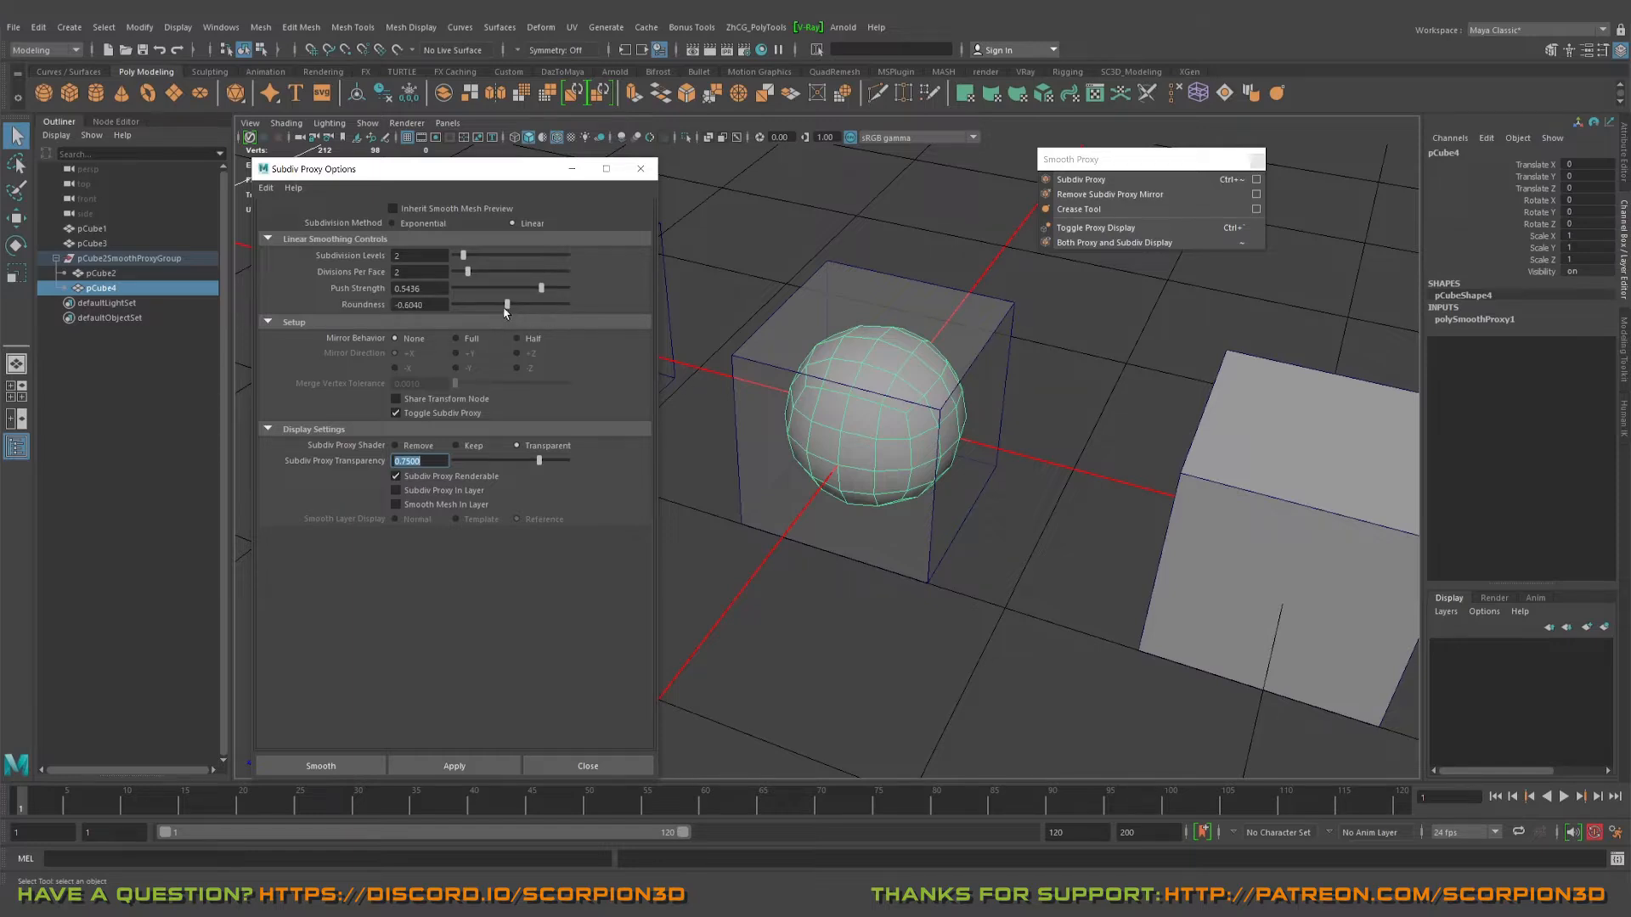
double_click(1081, 179)
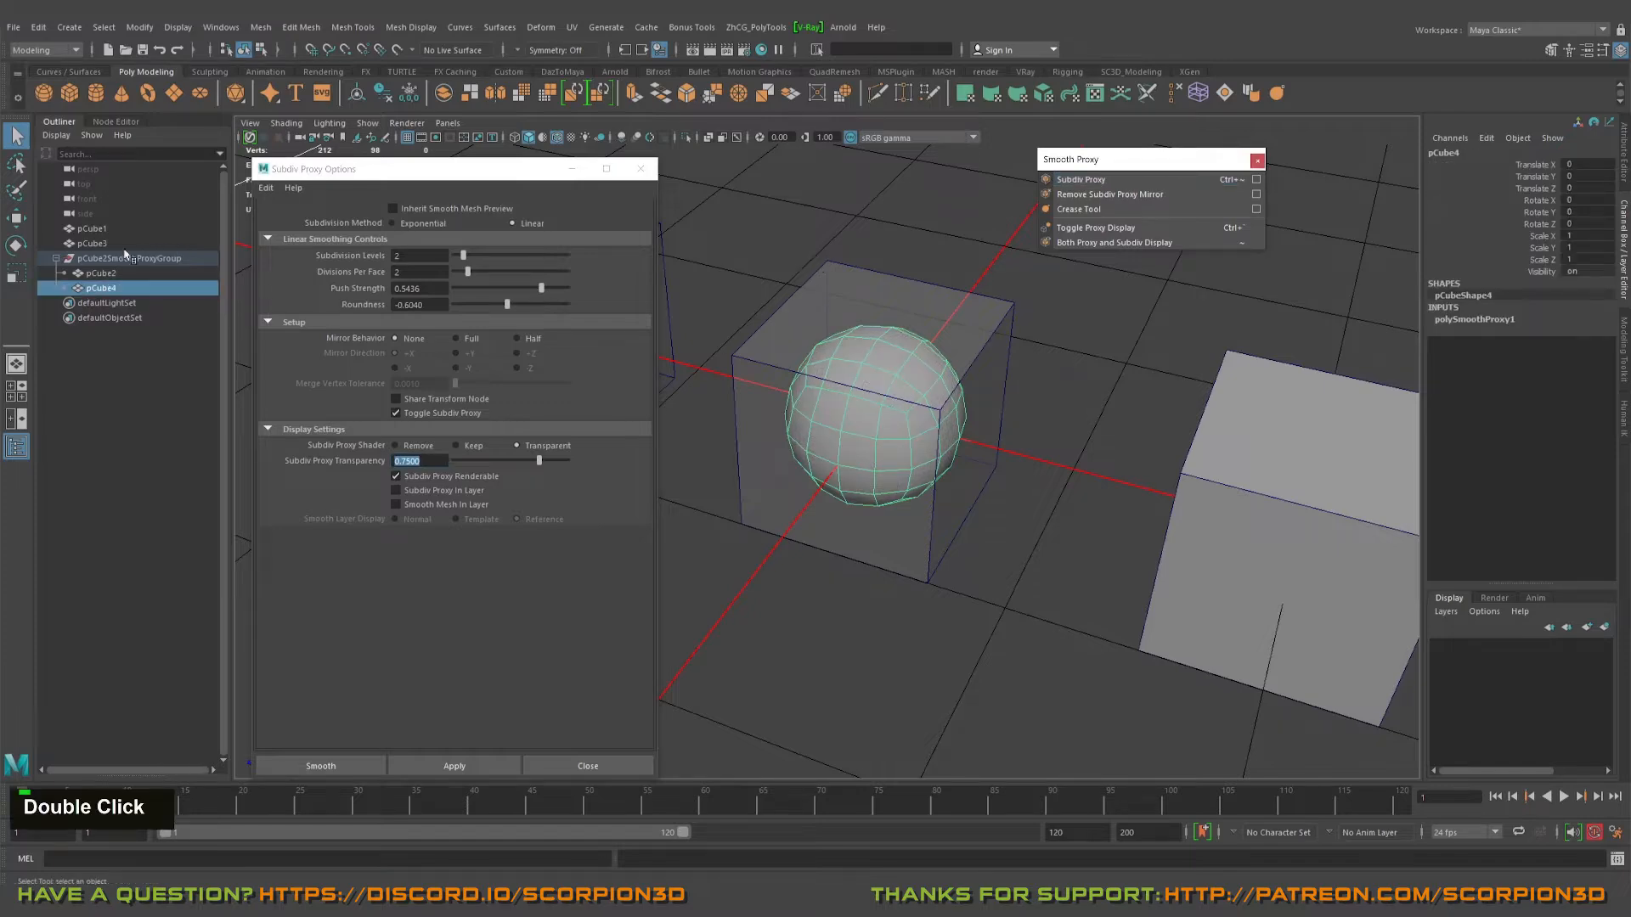
- Try to delete the middle cube's smoothed mesh and rebuild its Subdiv Proxy
left_click_drag(850, 391, 883, 393, "alt")
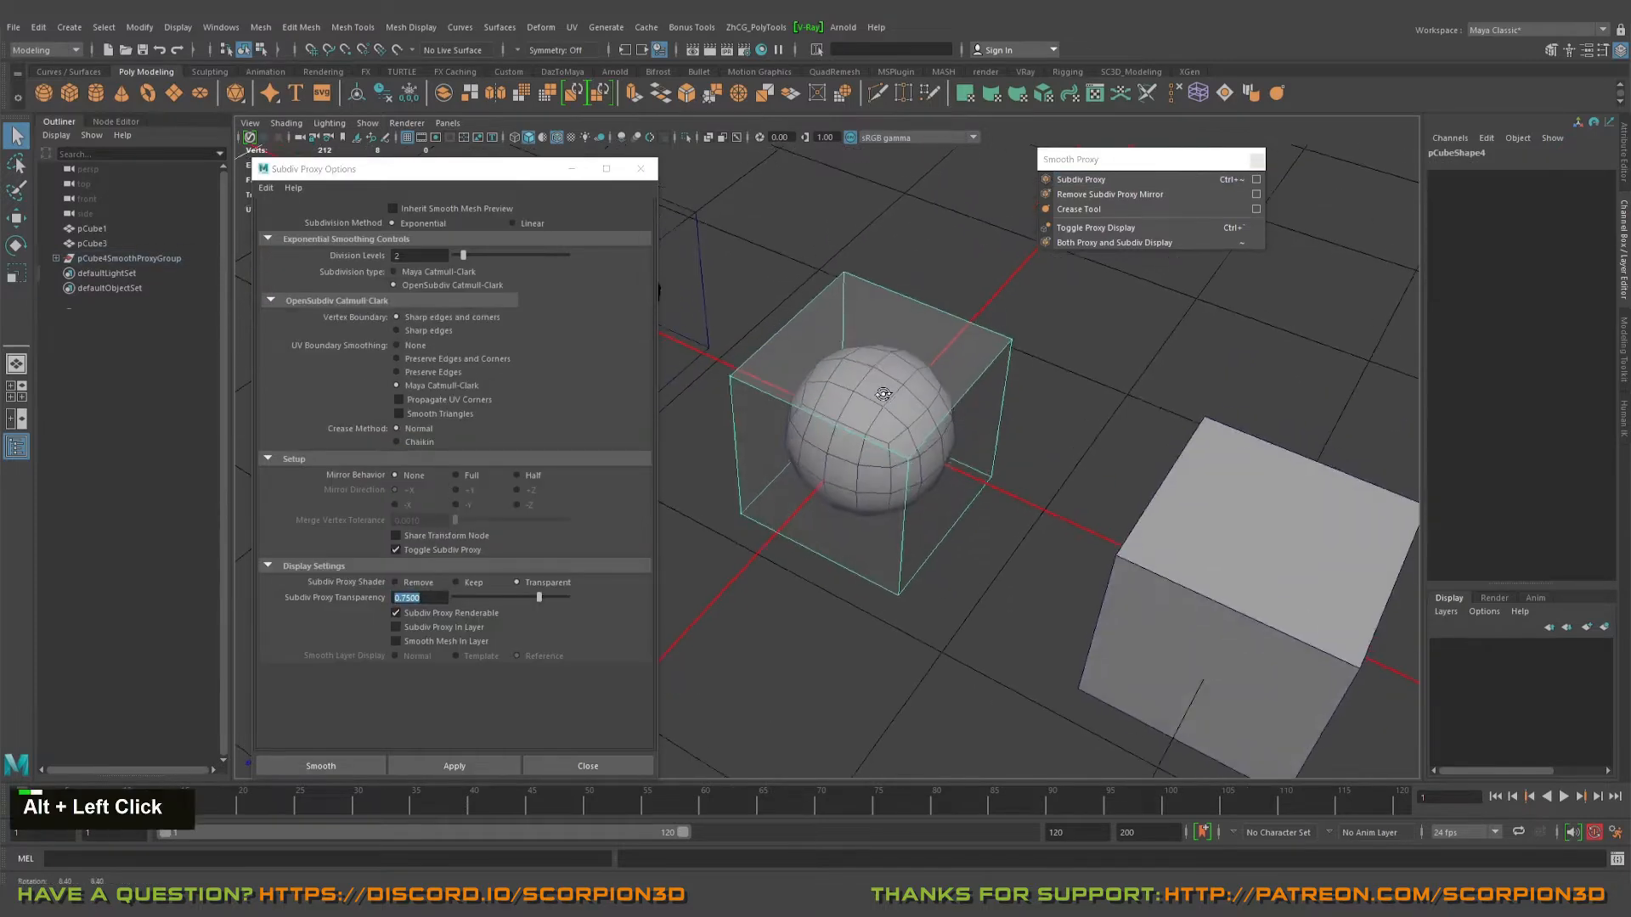
left_click(884, 394)
key("Delete")
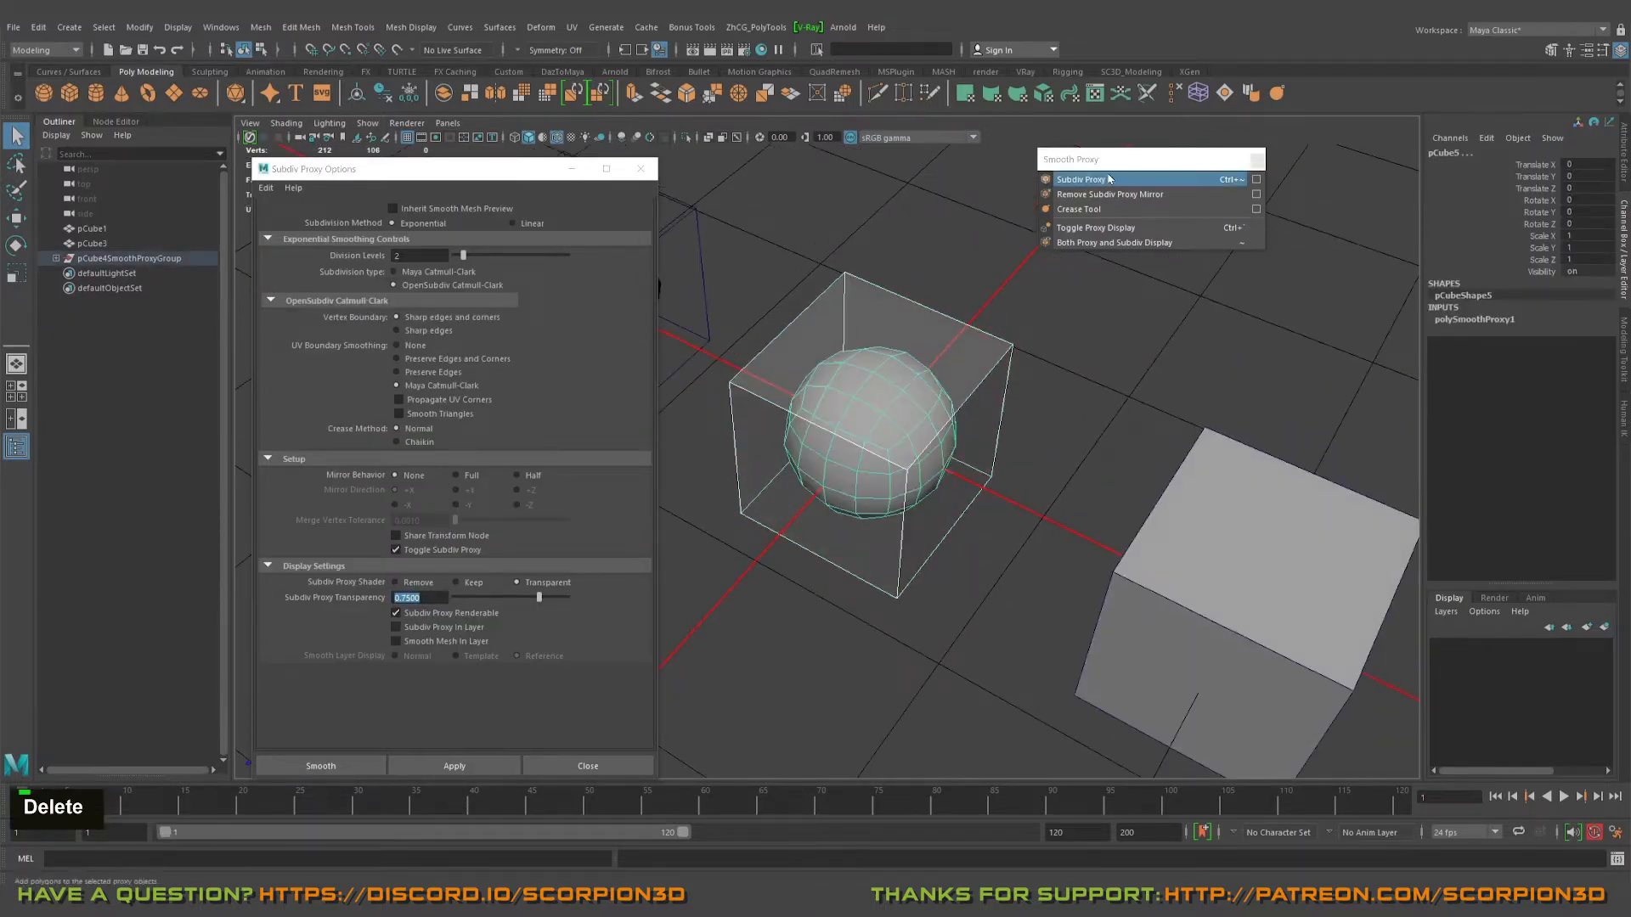
left_click(1102, 181)
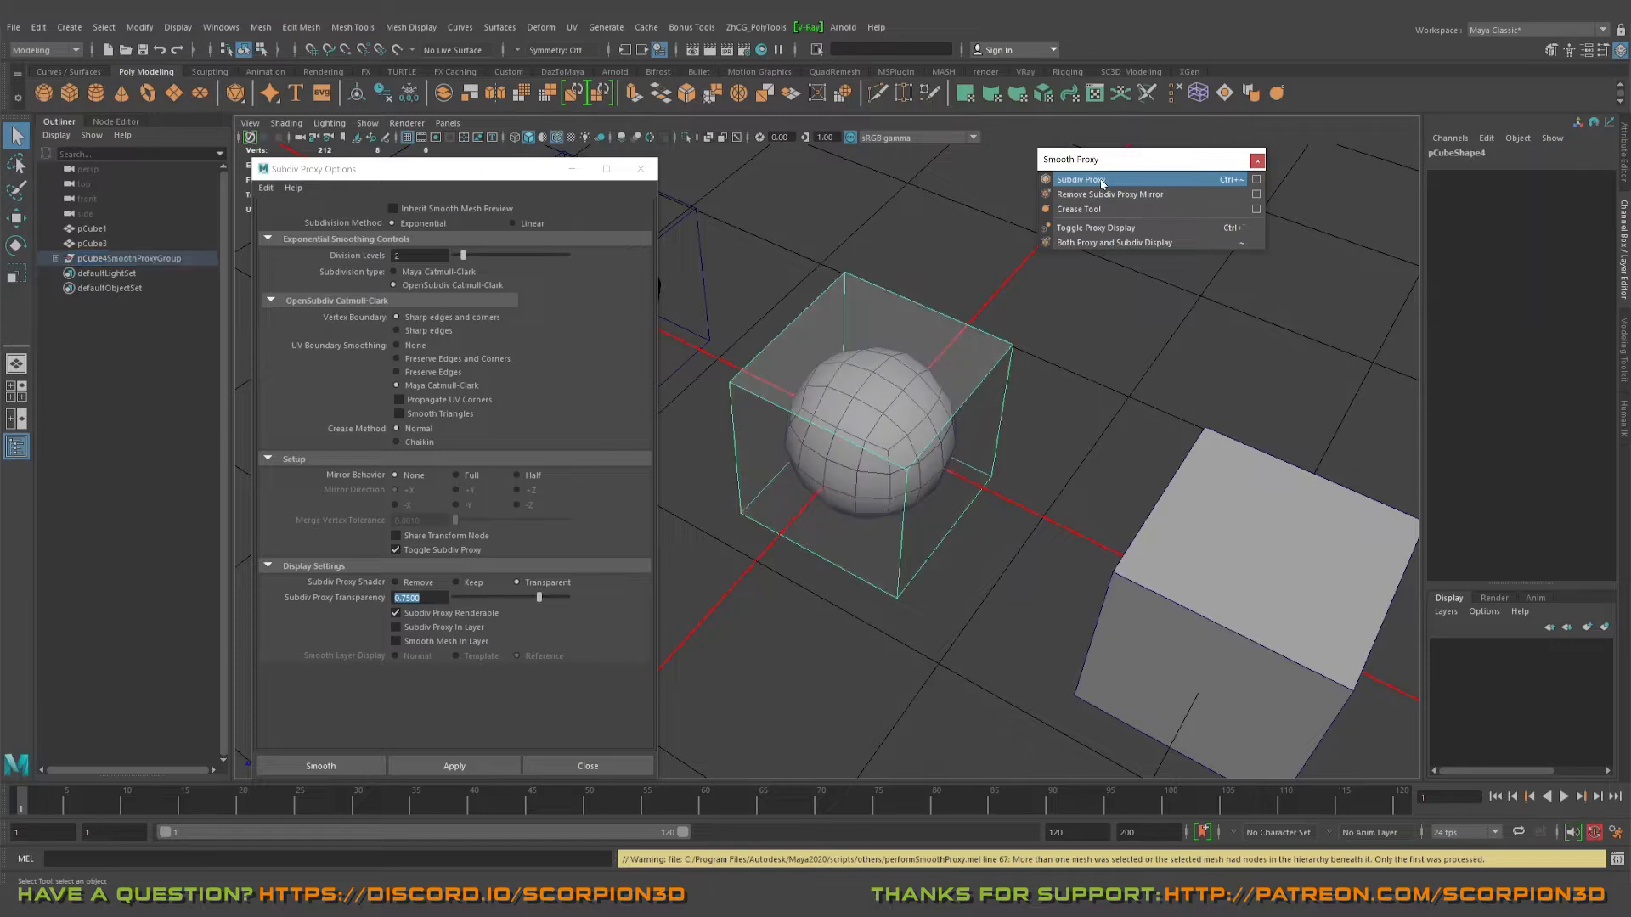
left_click(683, 244, "alt")
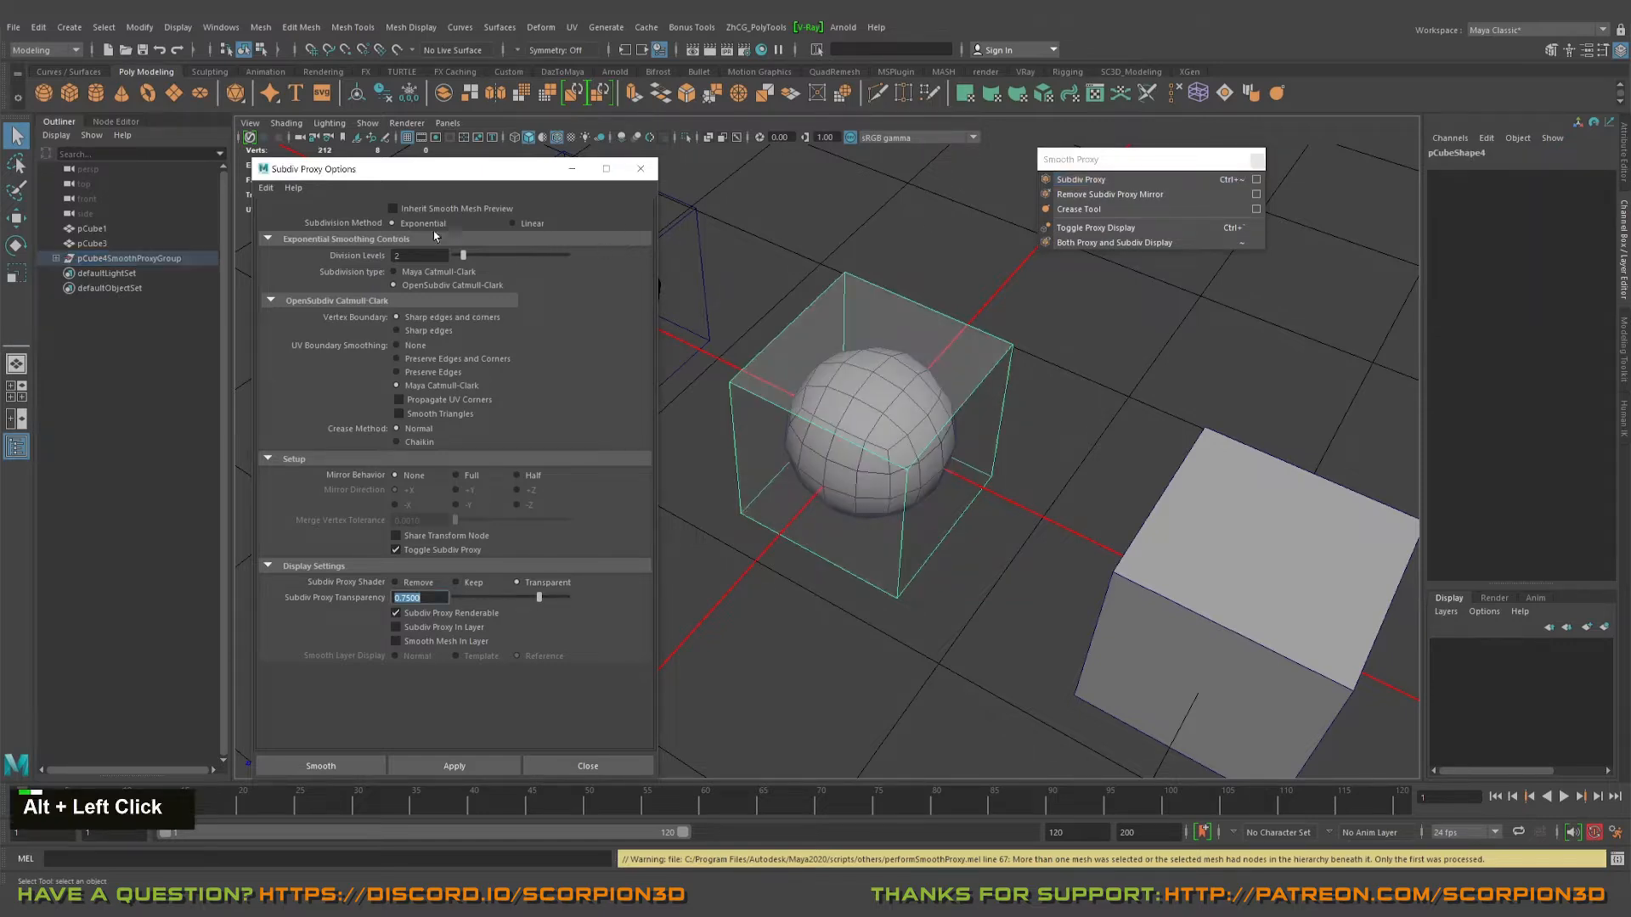
- Apply a Linear Subdiv Proxy with 4 subdivision levels, 2 divisions per face, push strength 0.7047 and roundness -1.2752, and inspect the mesh
left_click(513, 224)
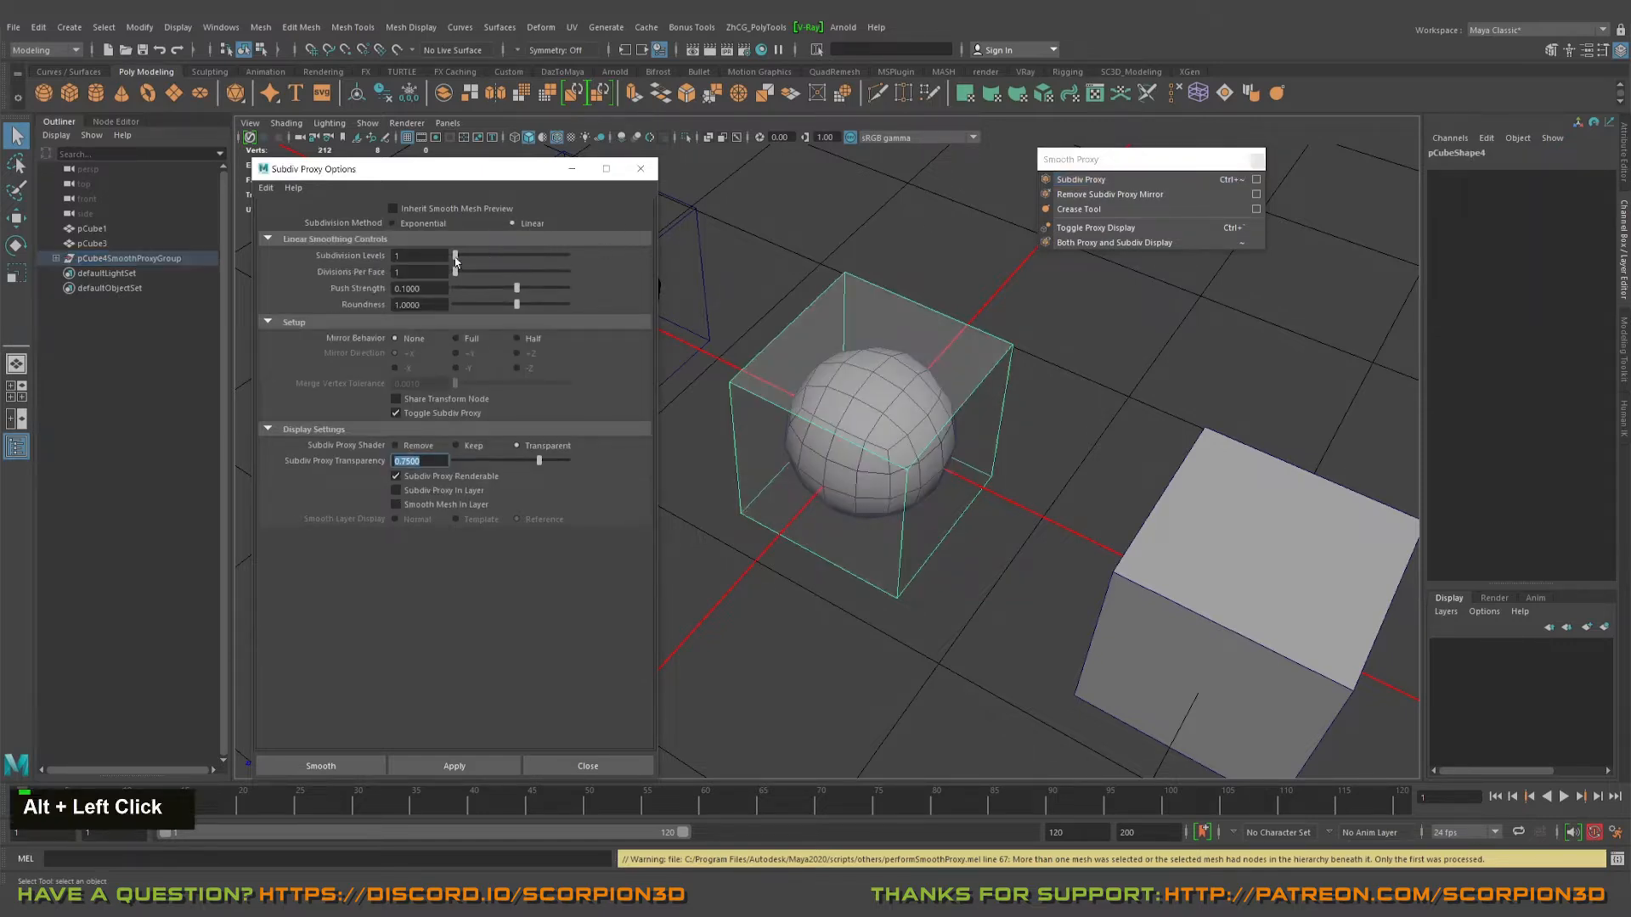
left_click_drag(455, 256, 503, 303)
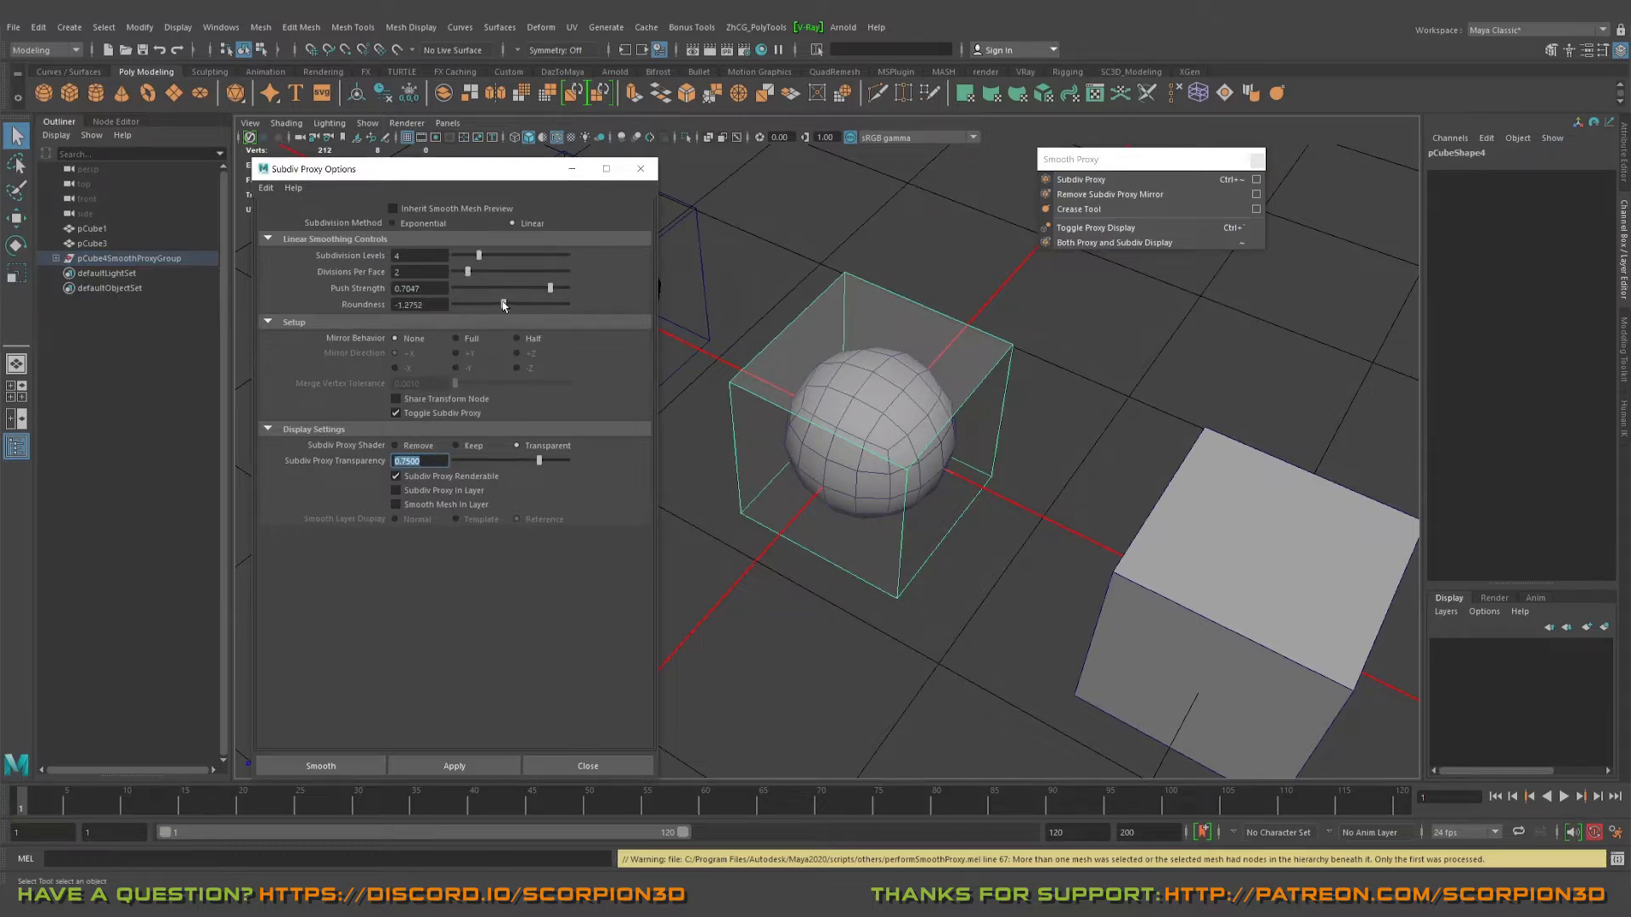
left_click(488, 765)
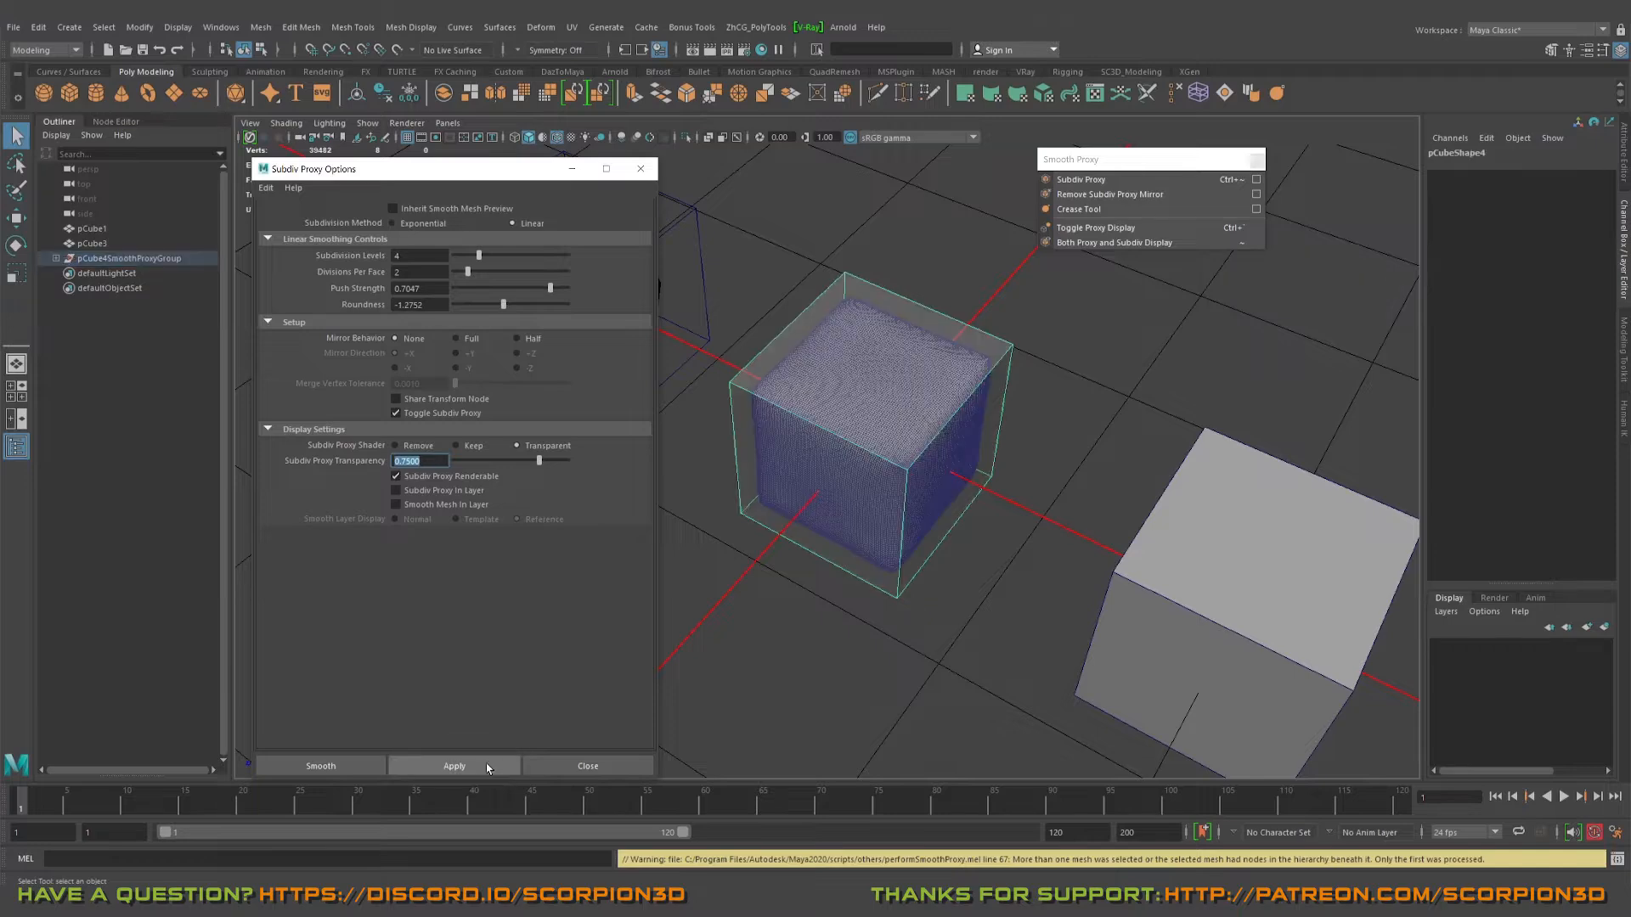
mouse_move(815, 458)
left_mouse_down("alt")
mouse_move(764, 450)
mouse_move(844, 448)
left_mouse_up("alt")
middle_click_drag(844, 448, 876, 494, "alt")
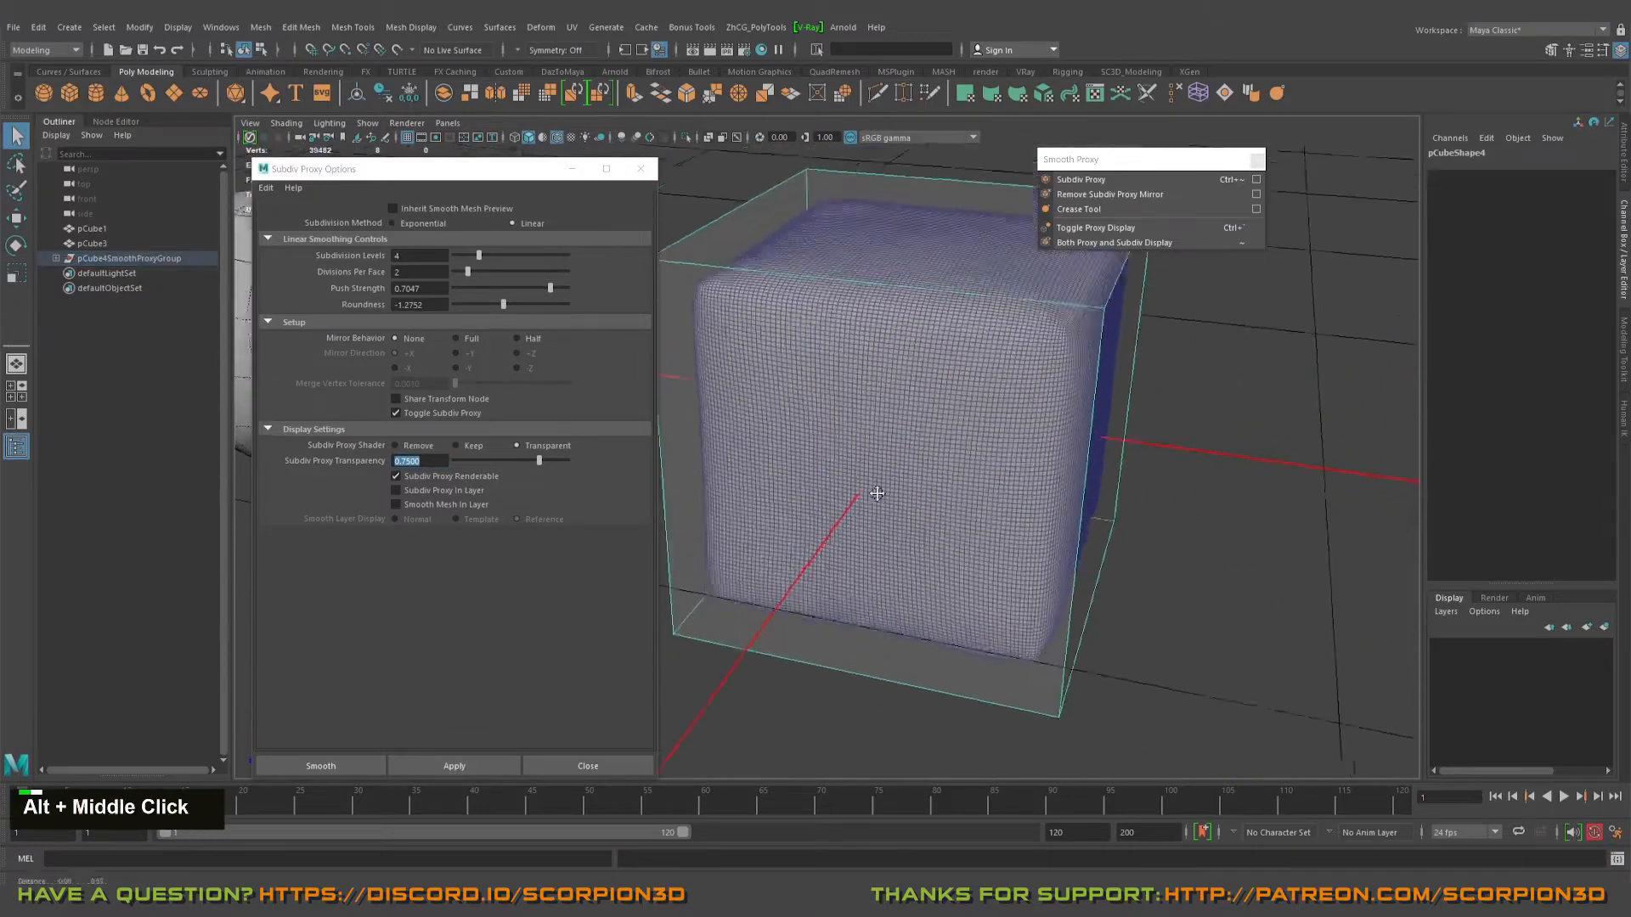
left_click_drag(877, 494, 882, 520, "alt")
middle_click_drag(881, 520, 852, 395, "alt")
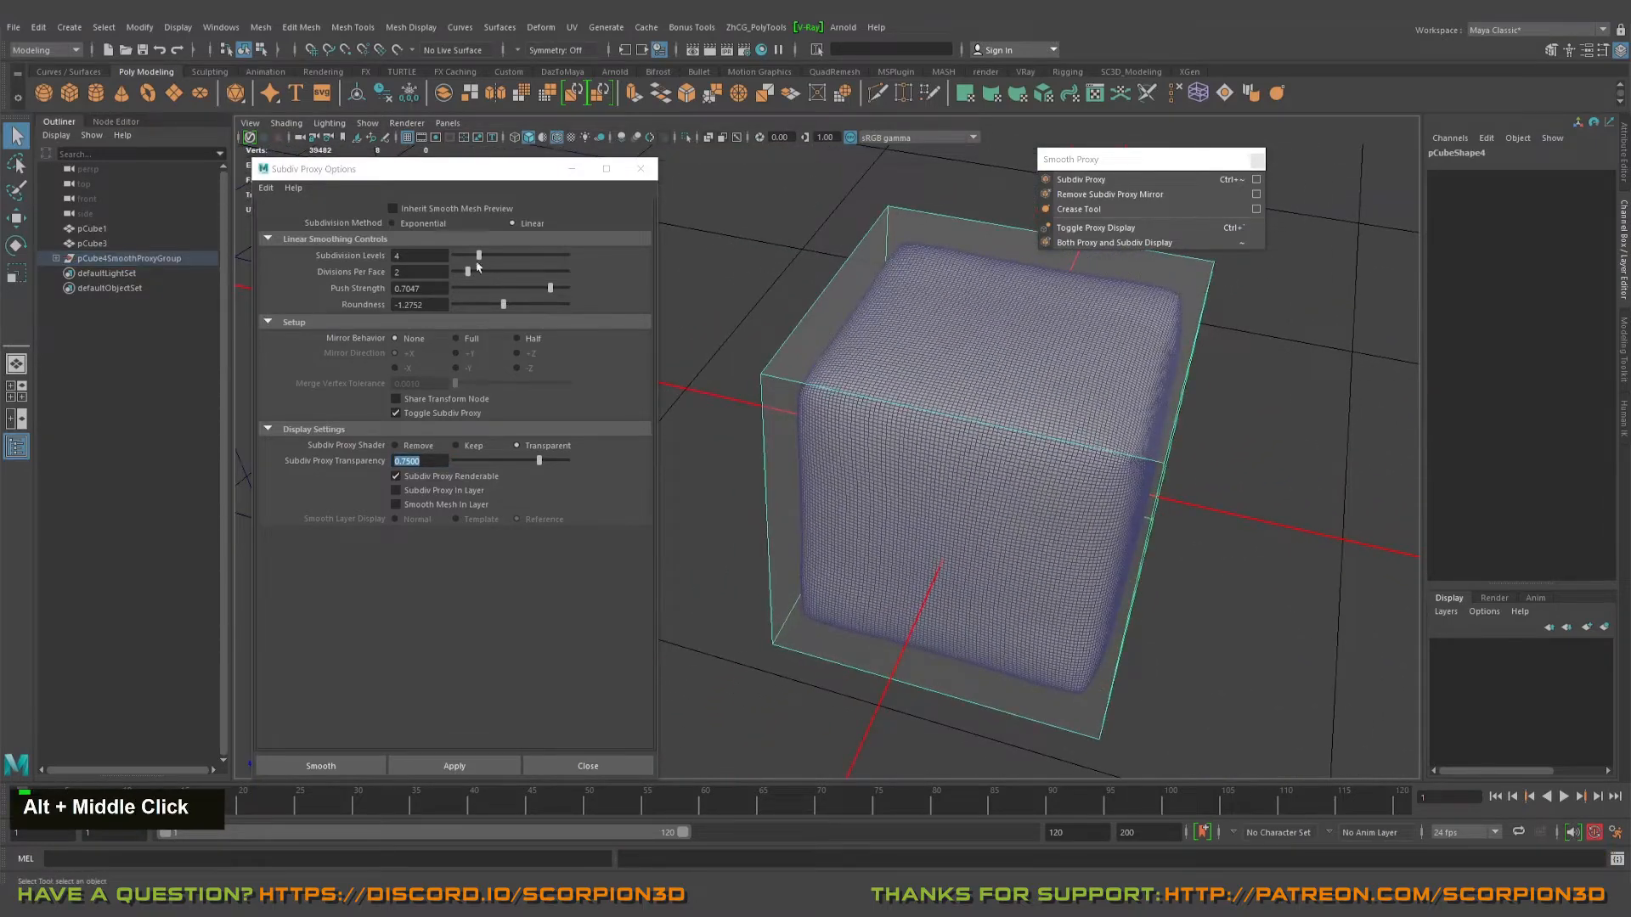
- Lower the subdivision levels and divisions per face to 1 and reapply the Linear proxy
mouse_move(479, 255)
left_mouse_down()
mouse_move(455, 255)
mouse_move(457, 273)
left_mouse_up()
double_click(454, 766)
left_click_drag(926, 522, 976, 510, "alt")
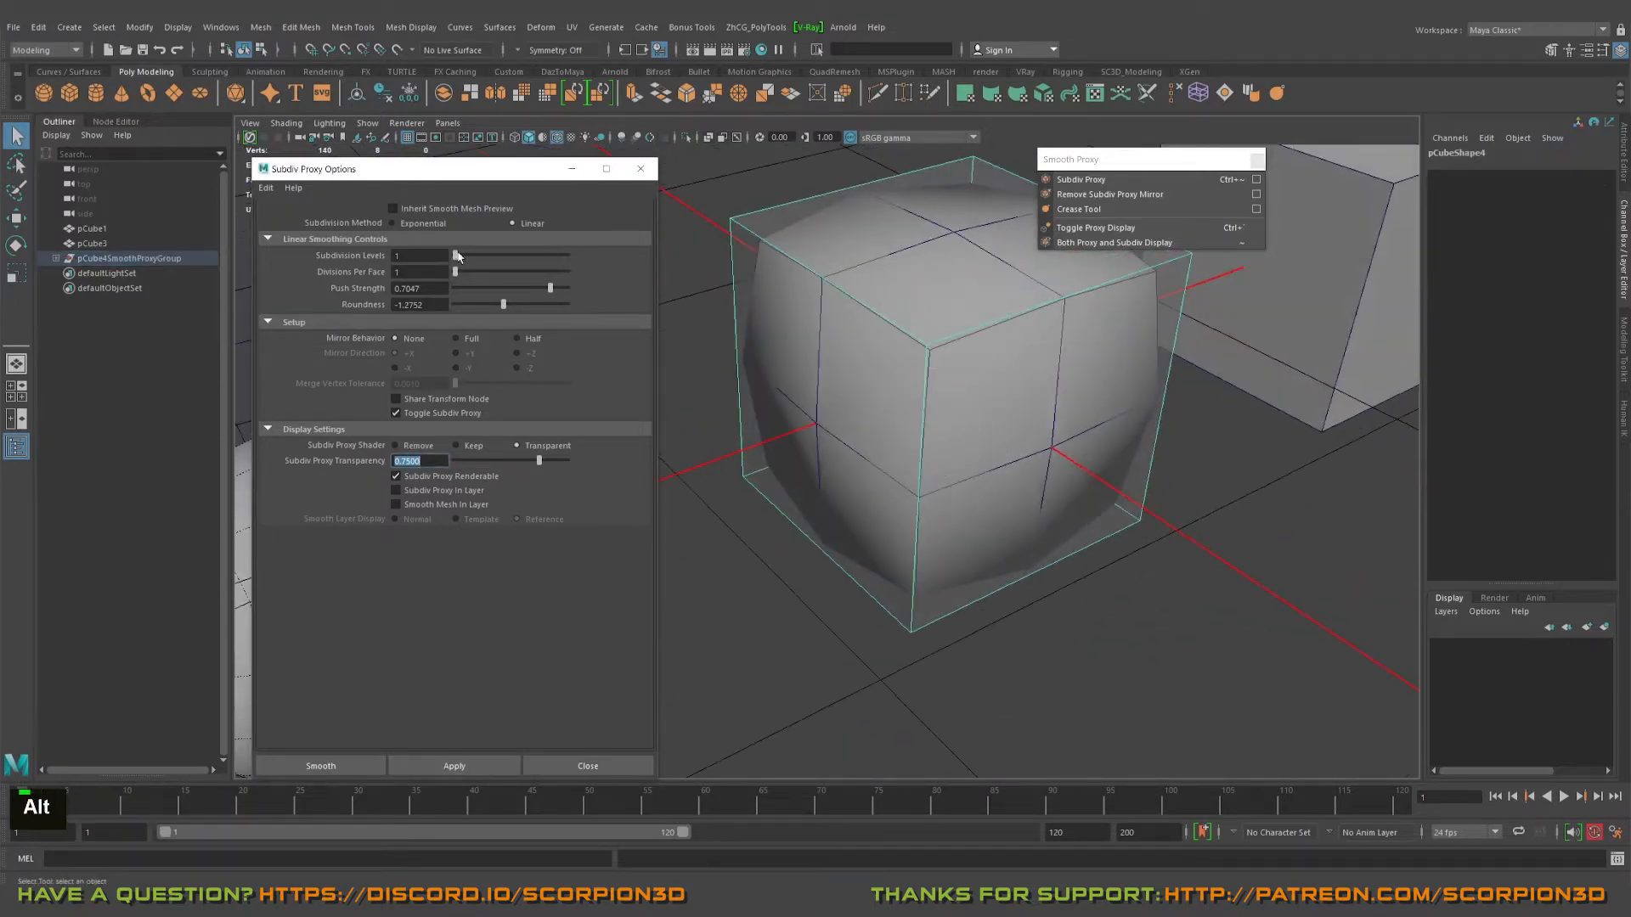
- Set subdivision levels and divisions per face to 2, reapply the Linear proxy and inspect the smoothed cube from several angles
left_click_drag(462, 256, 467, 271)
double_click(454, 767)
left_click_drag(801, 692, 1023, 536, "alt")
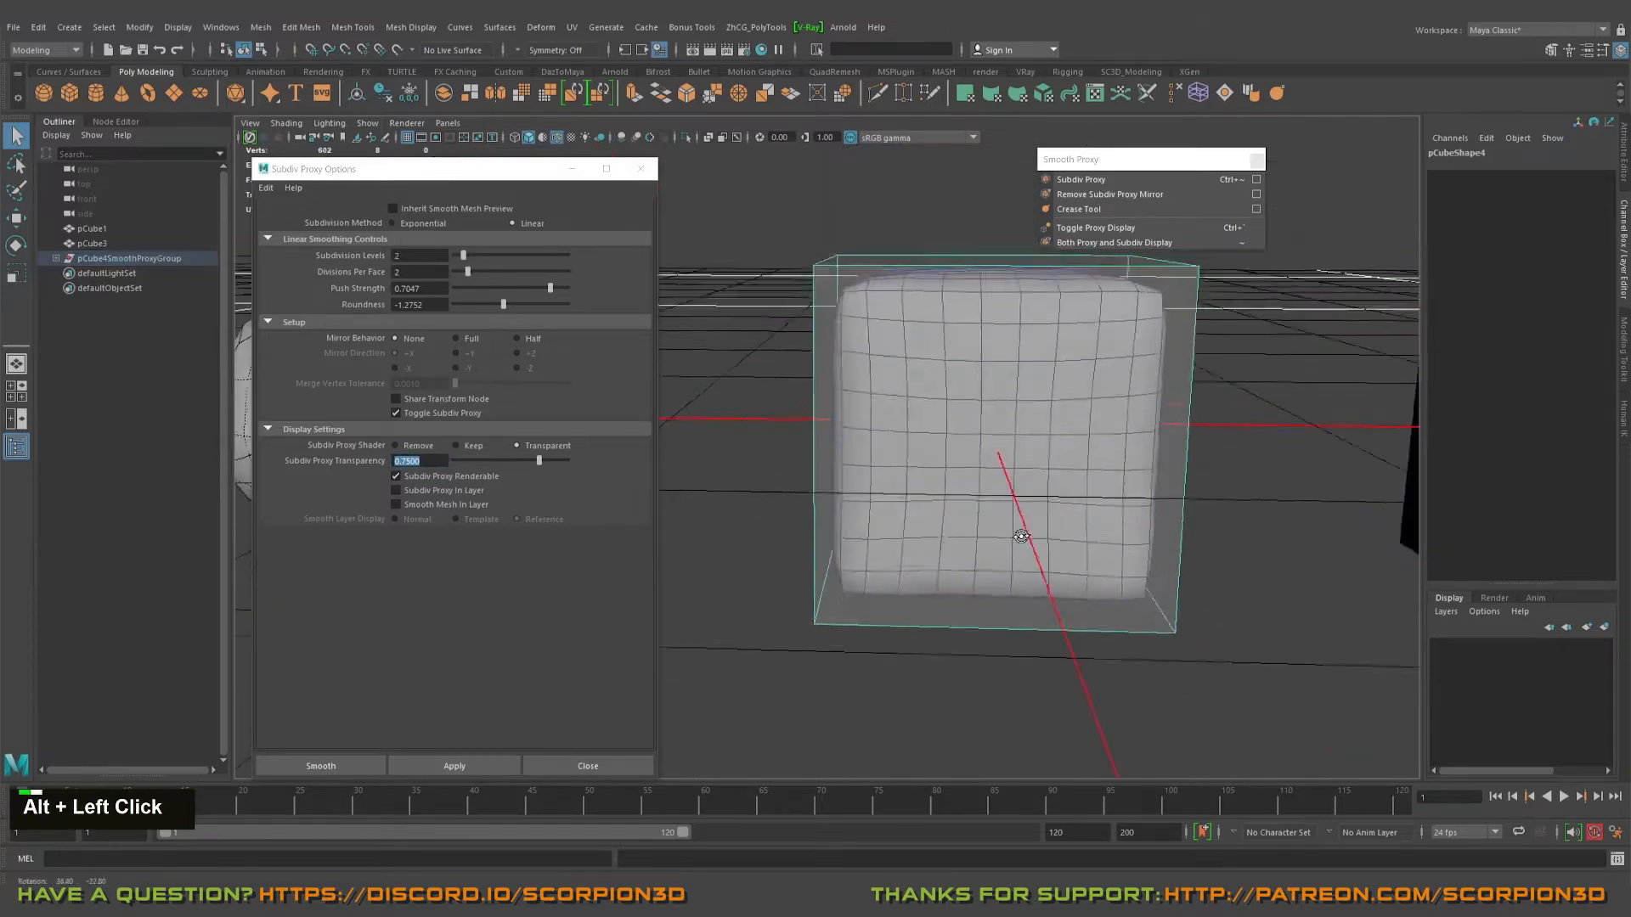
middle_click_drag(1023, 535, 996, 545, "alt")
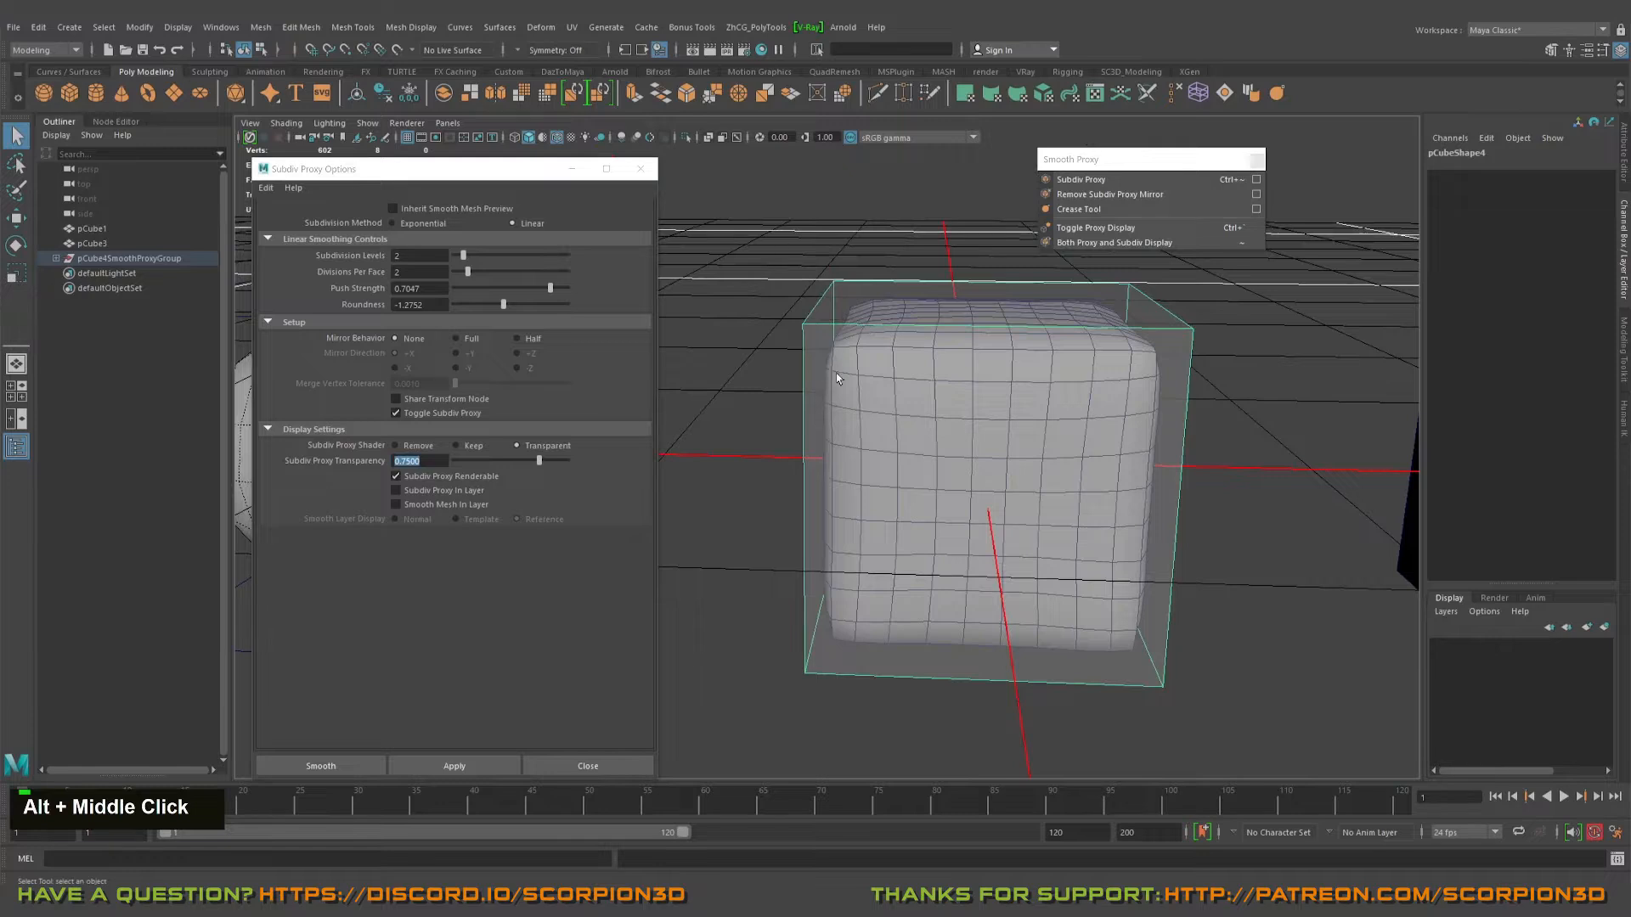
left_click_drag(836, 374, 873, 316, "alt")
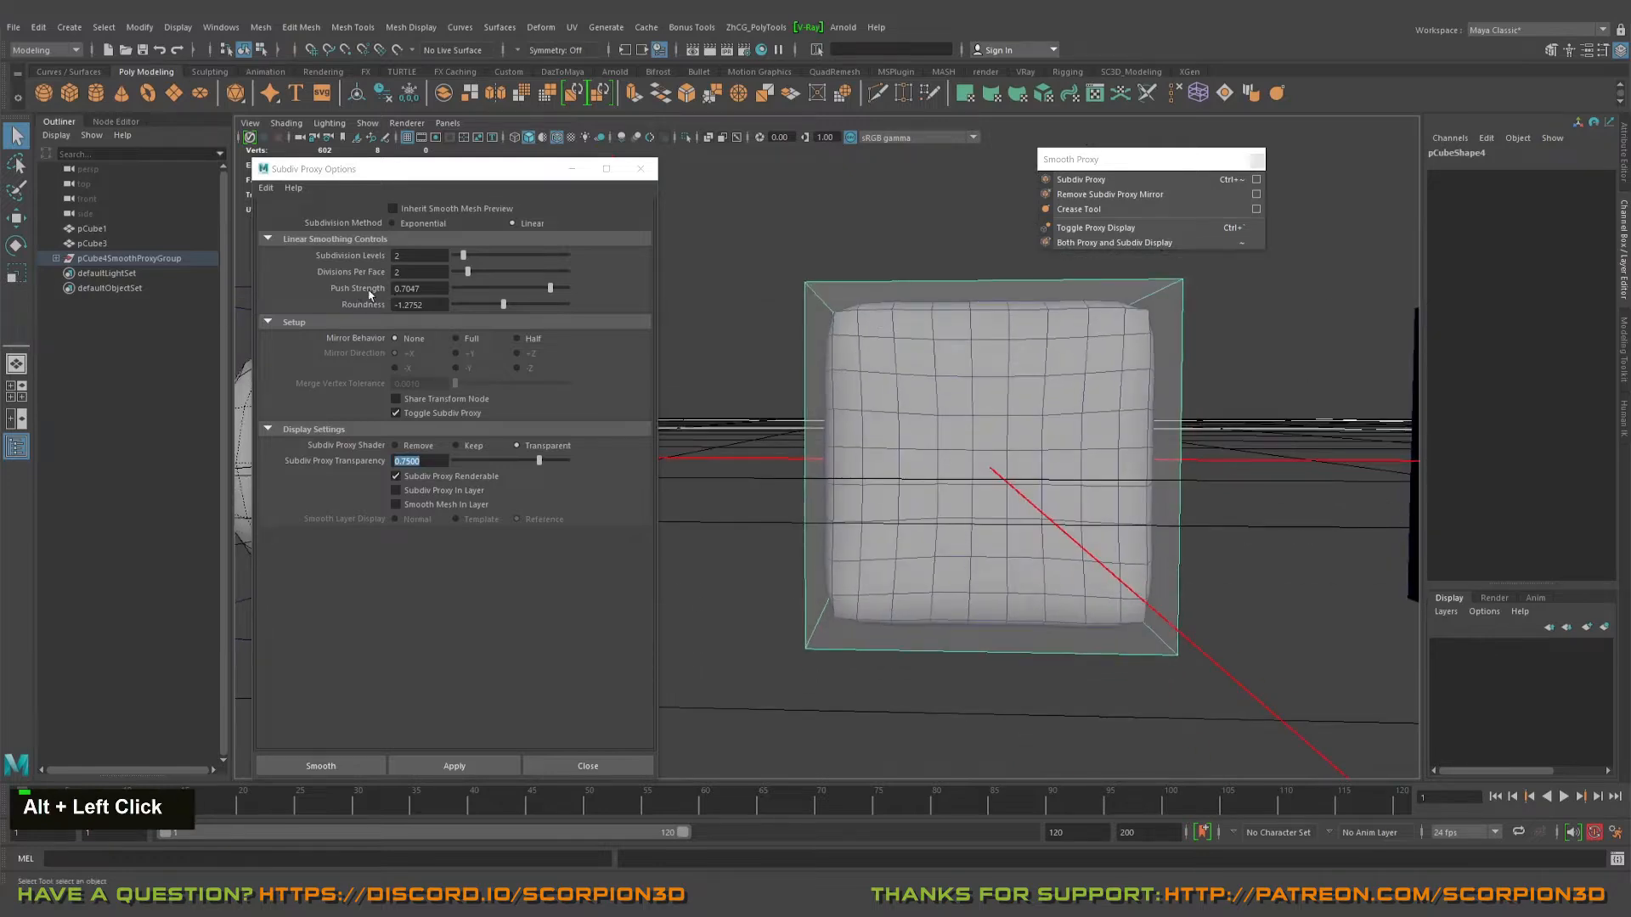
- Raise the push strength to 0.9329, reapply the Linear proxy and inspect how the mesh bulges toward the cage
left_click_drag(550, 288, 560, 291)
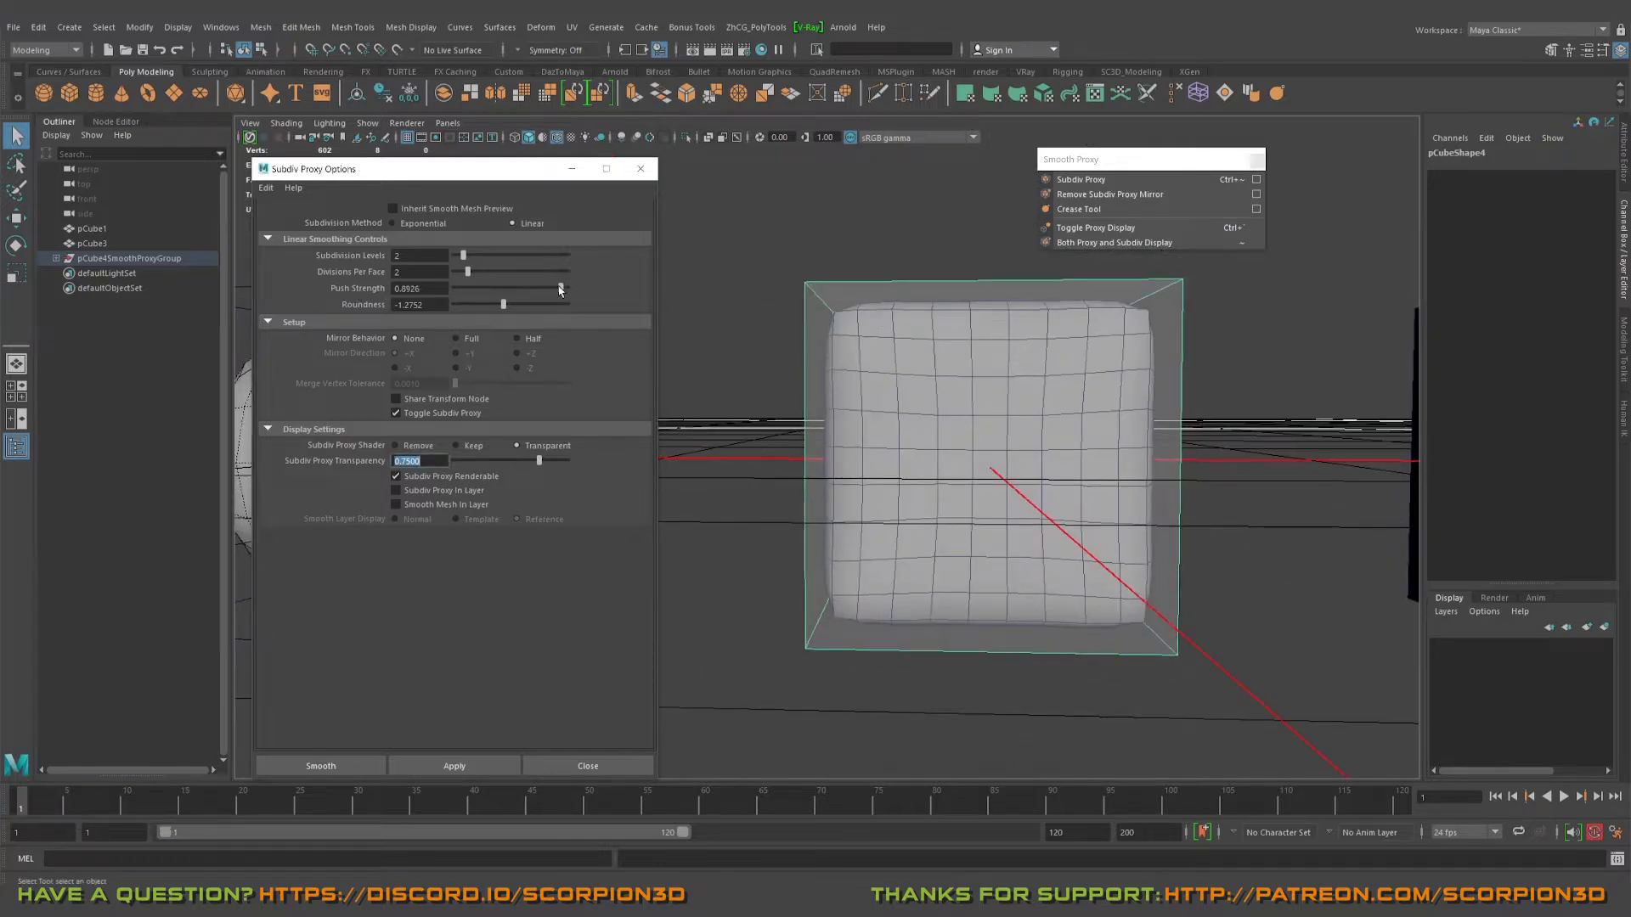
double_click(450, 767)
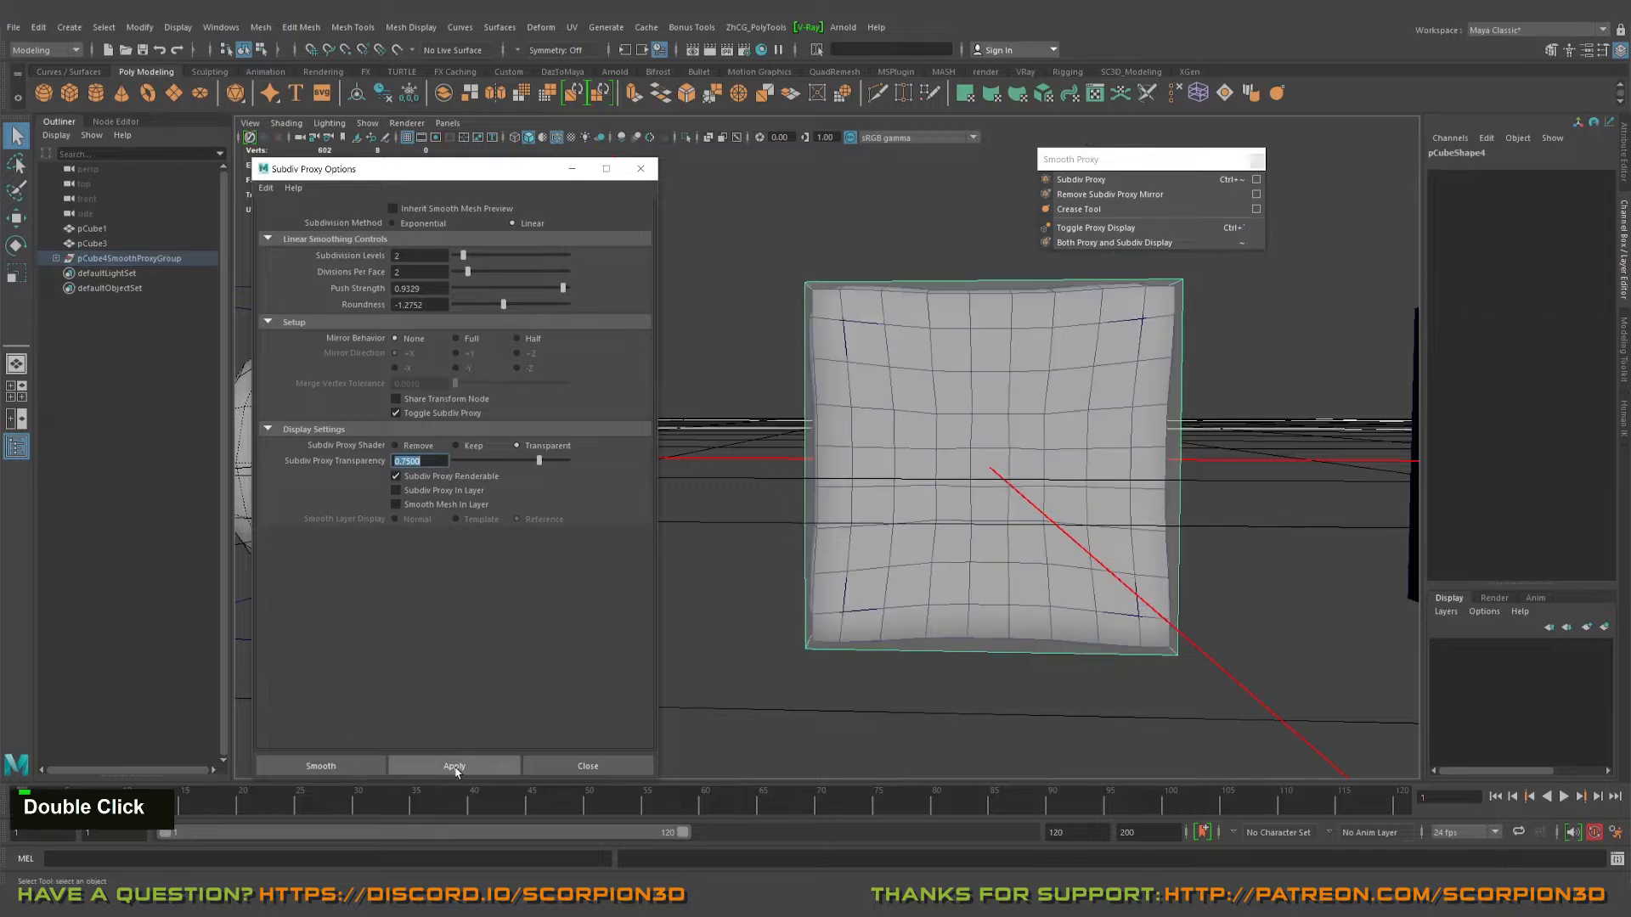
left_click_drag(1078, 429, 905, 401, "alt")
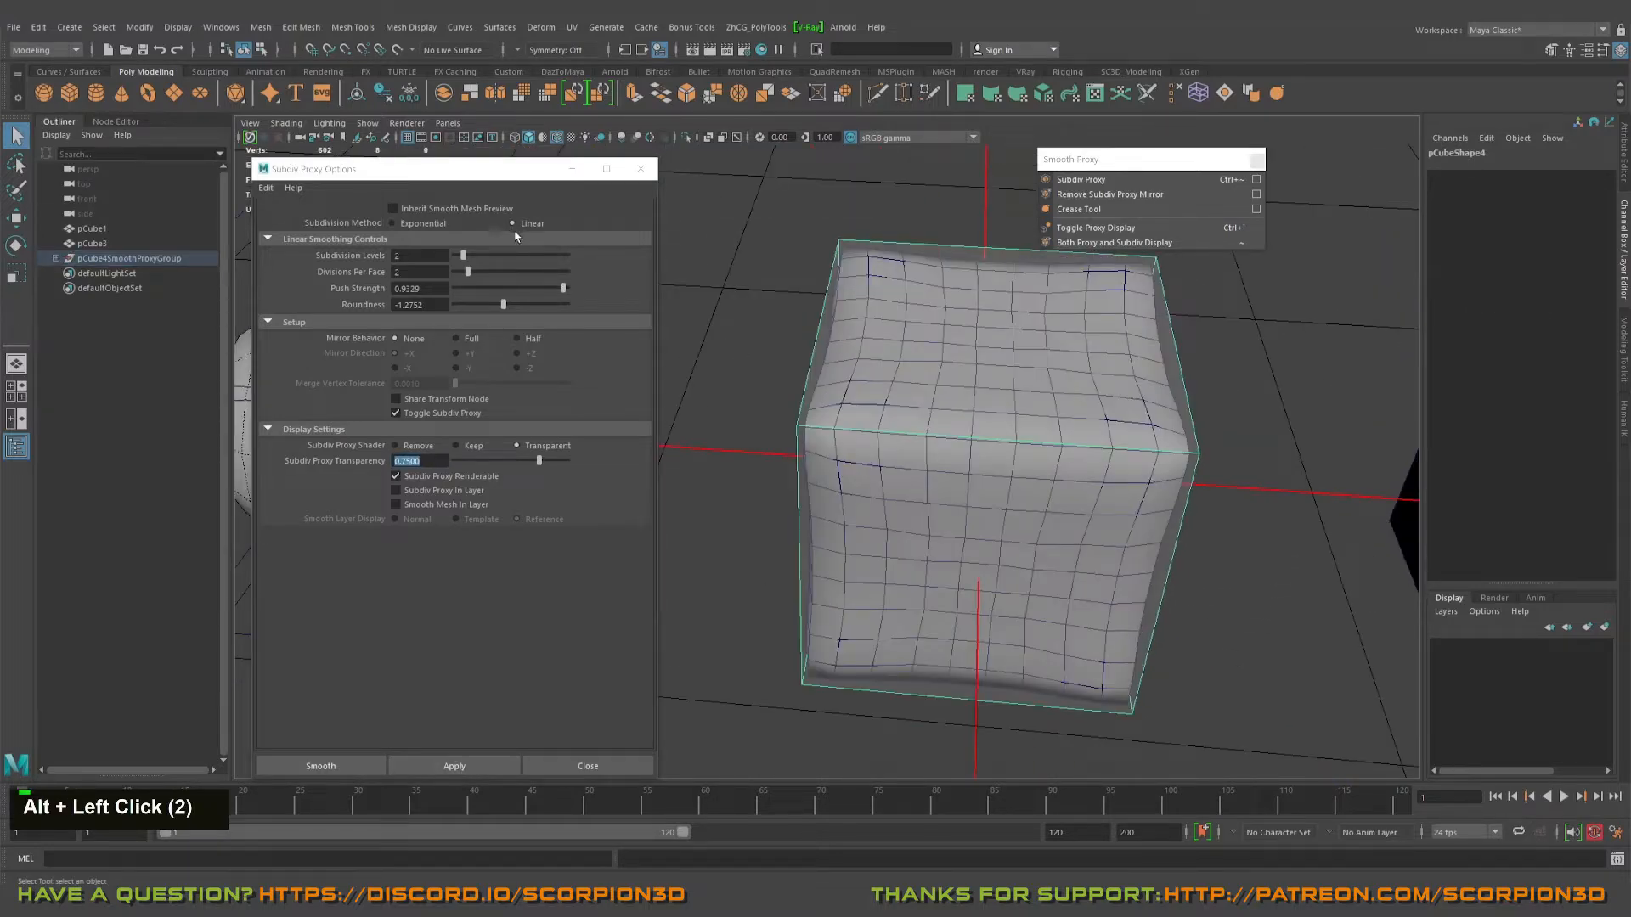
- Return the subdivision method to Exponential with 2 division levels and reapply the proxy to the middle cube
left_click(412, 224)
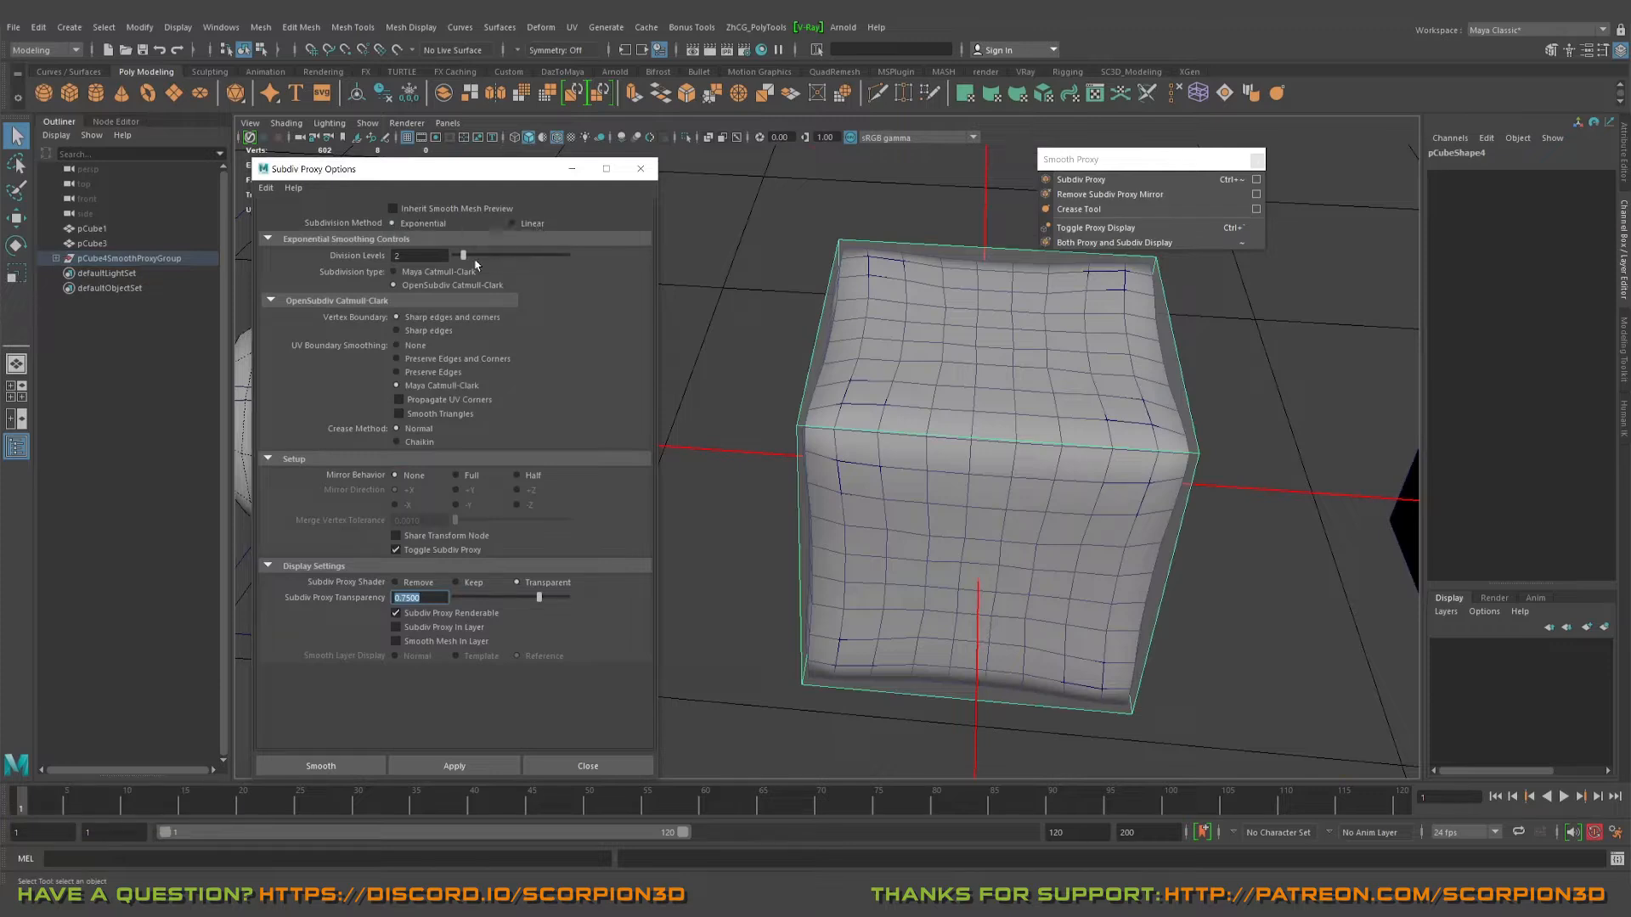
double_click(454, 766)
left_click_drag(935, 527, 1030, 524, "alt")
middle_click_drag(1031, 524, 1164, 379, "alt")
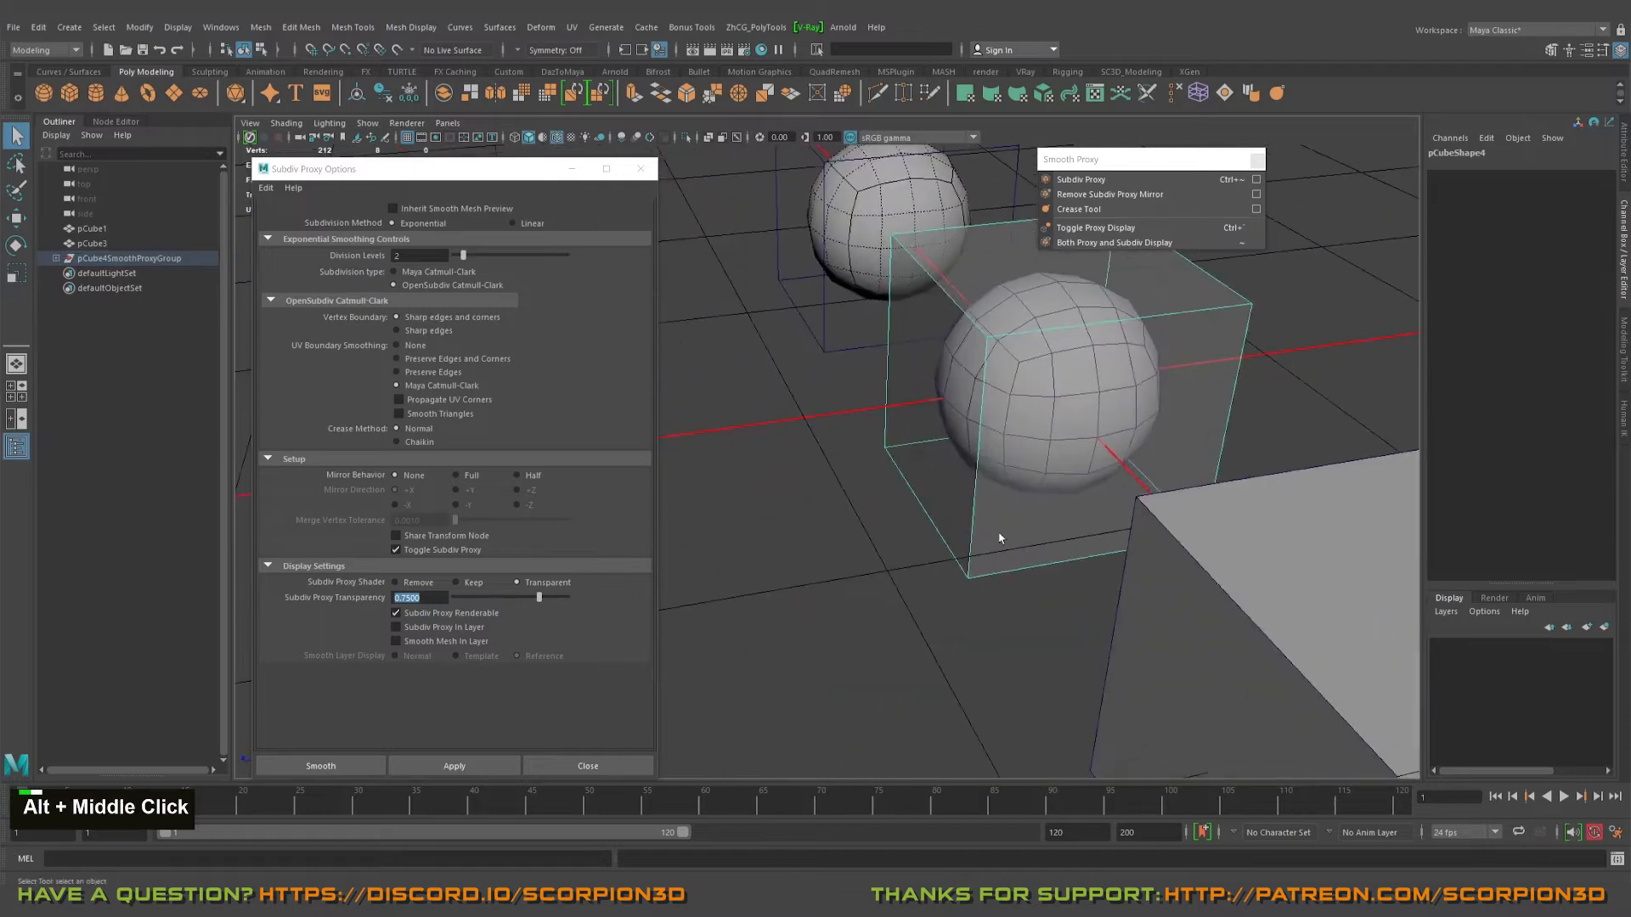
right_click_drag(1165, 379, 917, 492, "alt")
left_click_drag(917, 492, 843, 489, "alt")
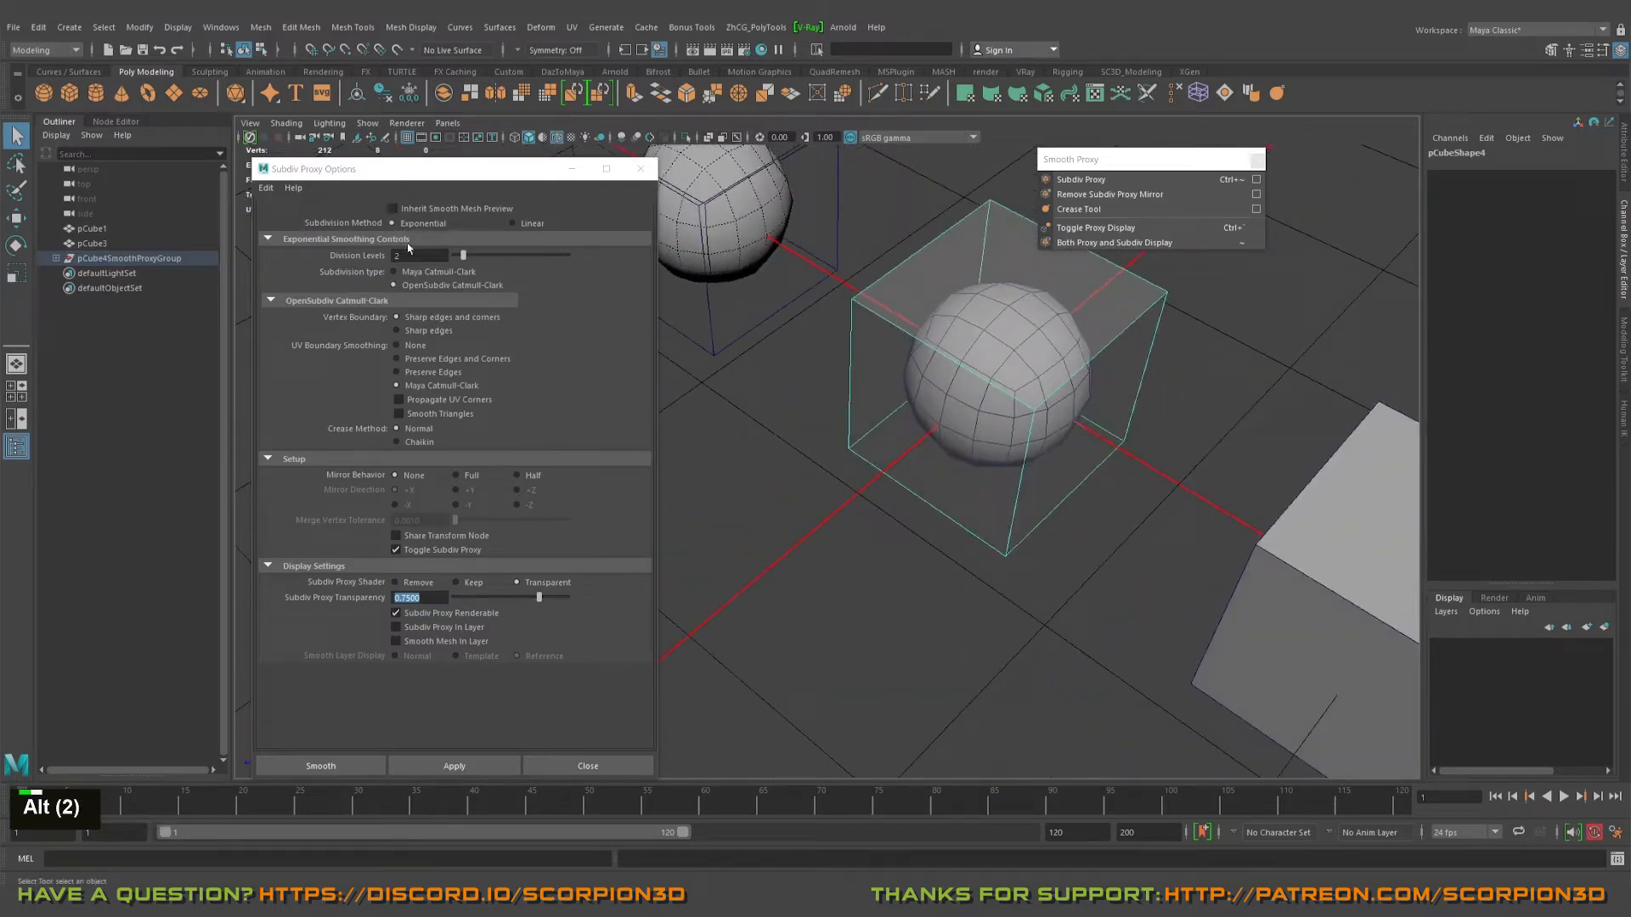
left_click_drag(968, 501, 1011, 423, "alt")
middle_click_drag(1011, 423, 1002, 445, "alt")
right_click_drag(1002, 445, 939, 435, "alt")
middle_click_drag(939, 435, 926, 447, "alt")
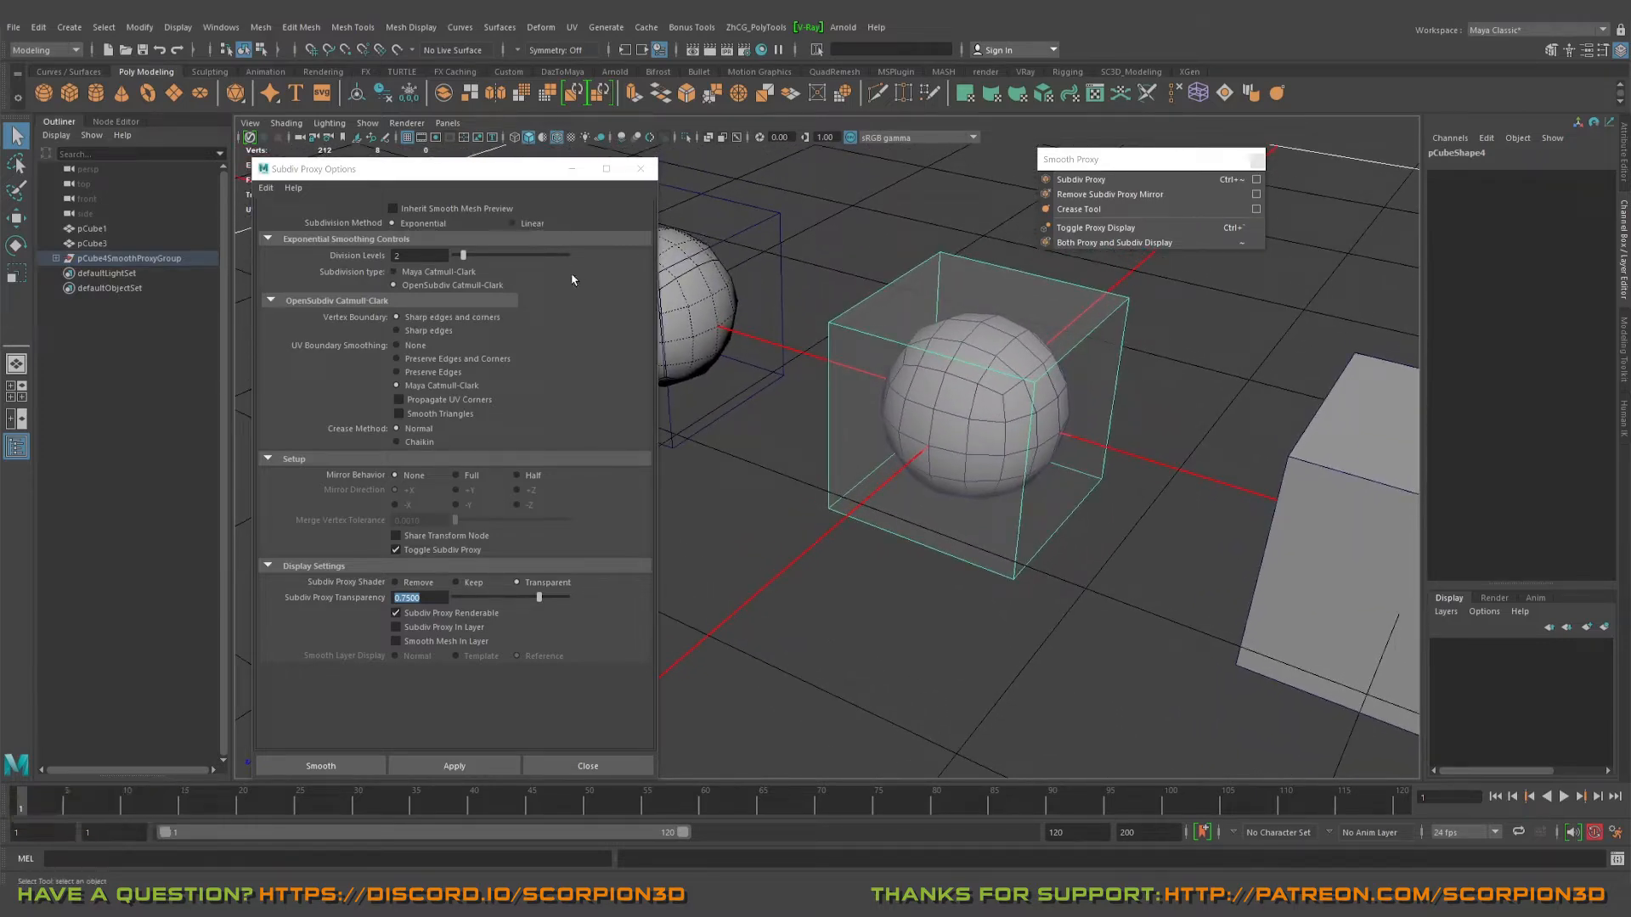
left_click_drag(922, 399, 934, 406, "alt")
right_click_drag(934, 406, 961, 431, "alt")
middle_click_drag(961, 431, 990, 429, "alt")
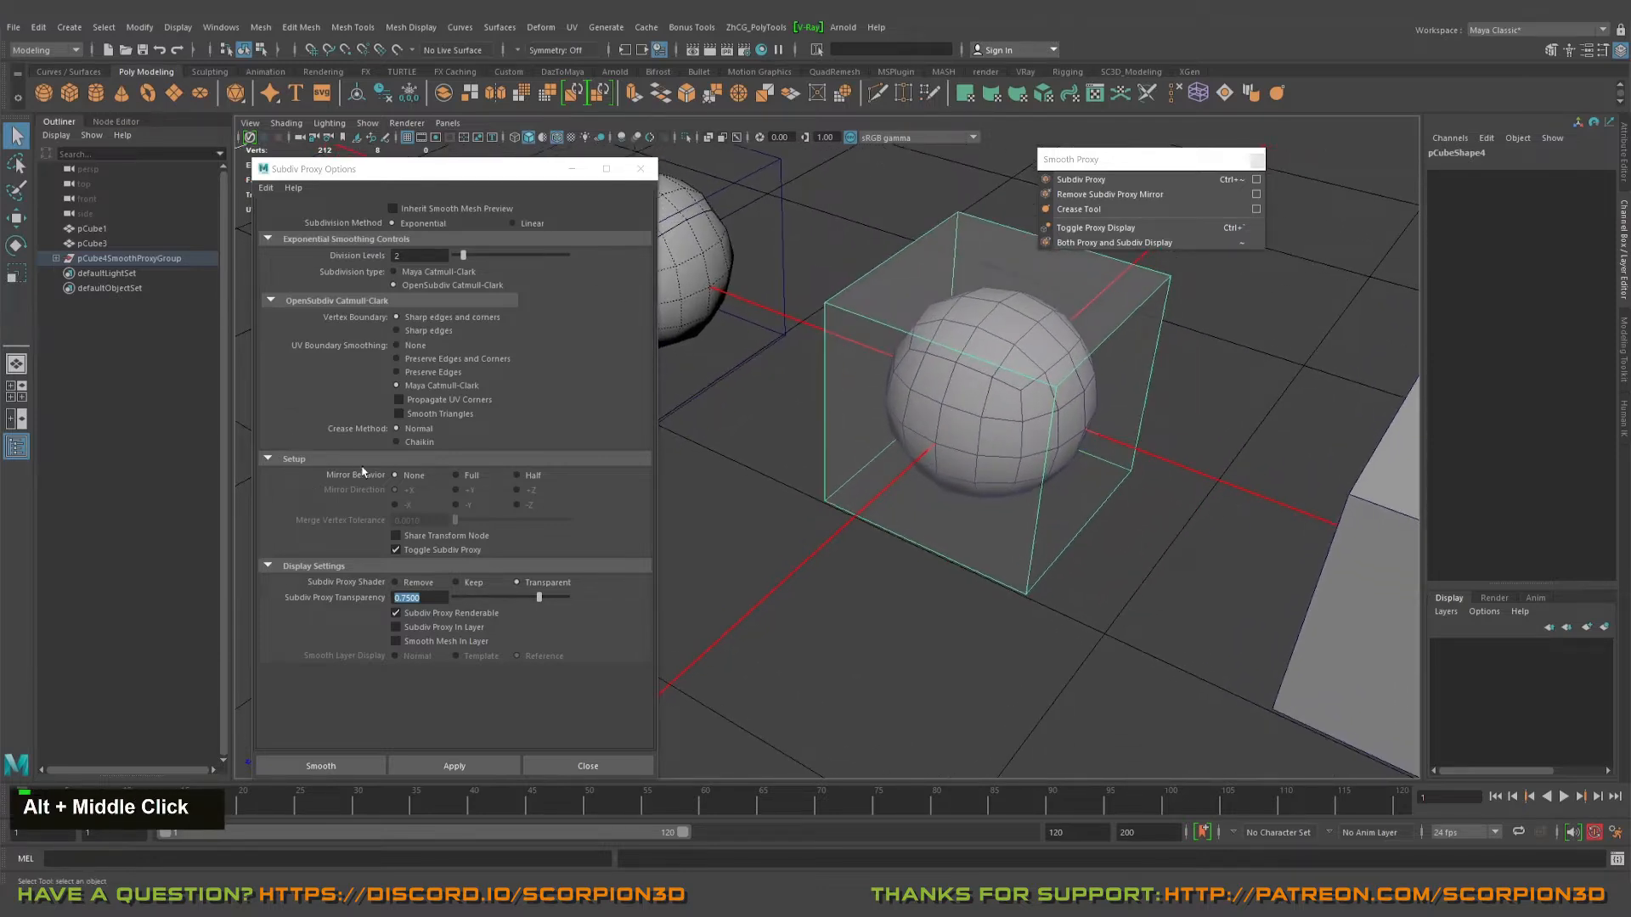
right_click_drag(1087, 413, 1066, 410, "alt")
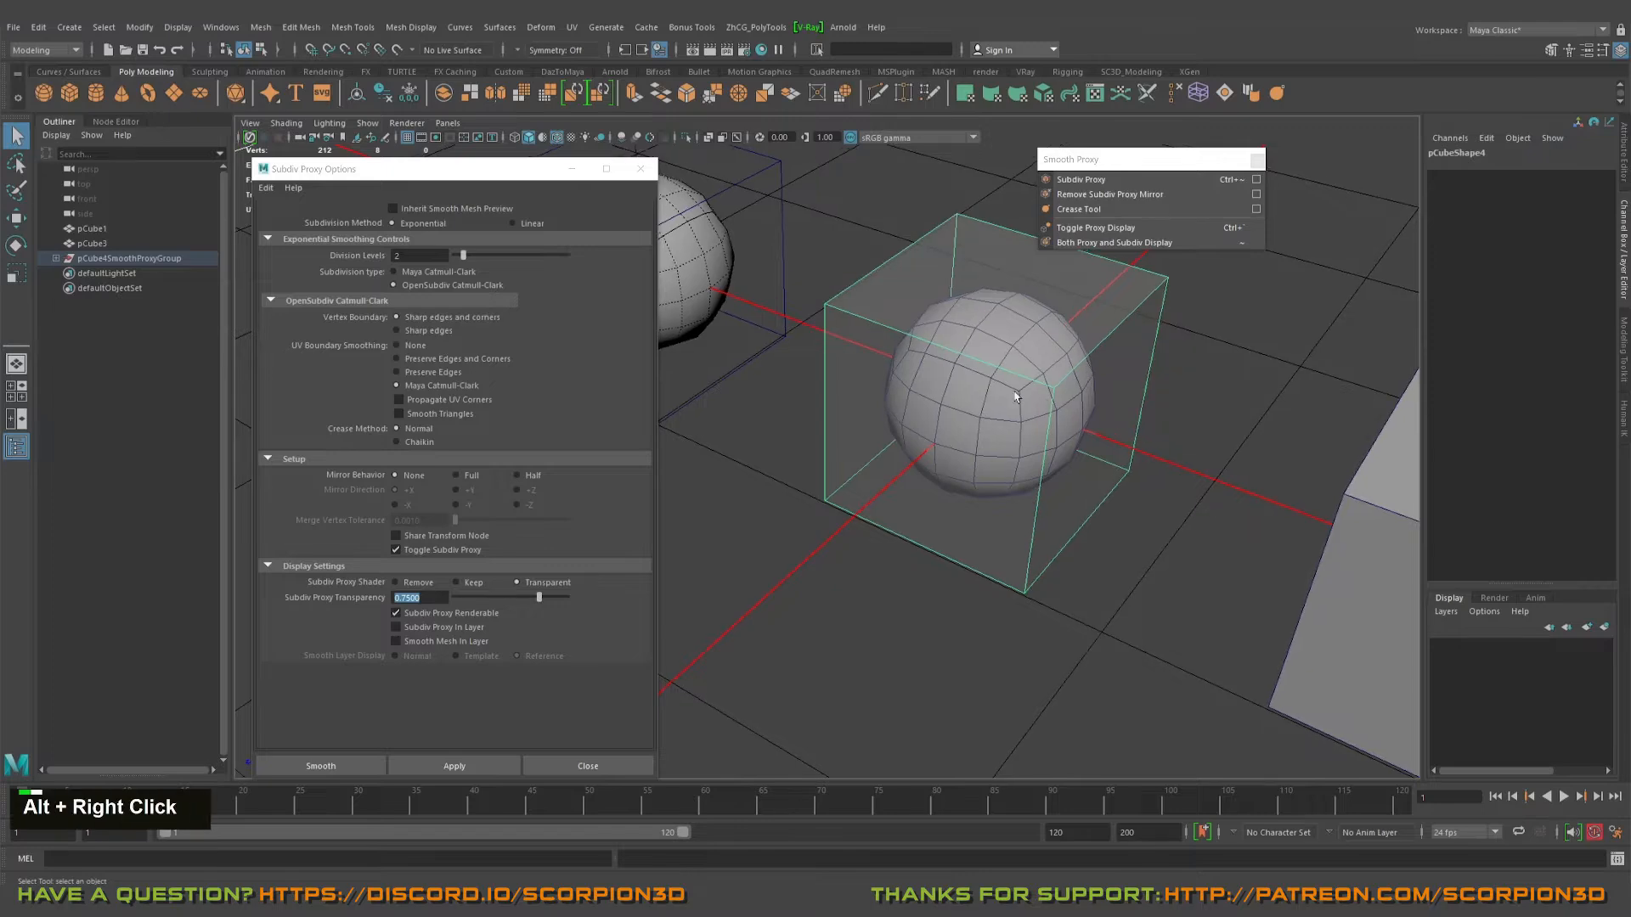
left_click_drag(1066, 409, 1030, 373, "alt")
middle_click_drag(1029, 374, 1005, 403, "alt")
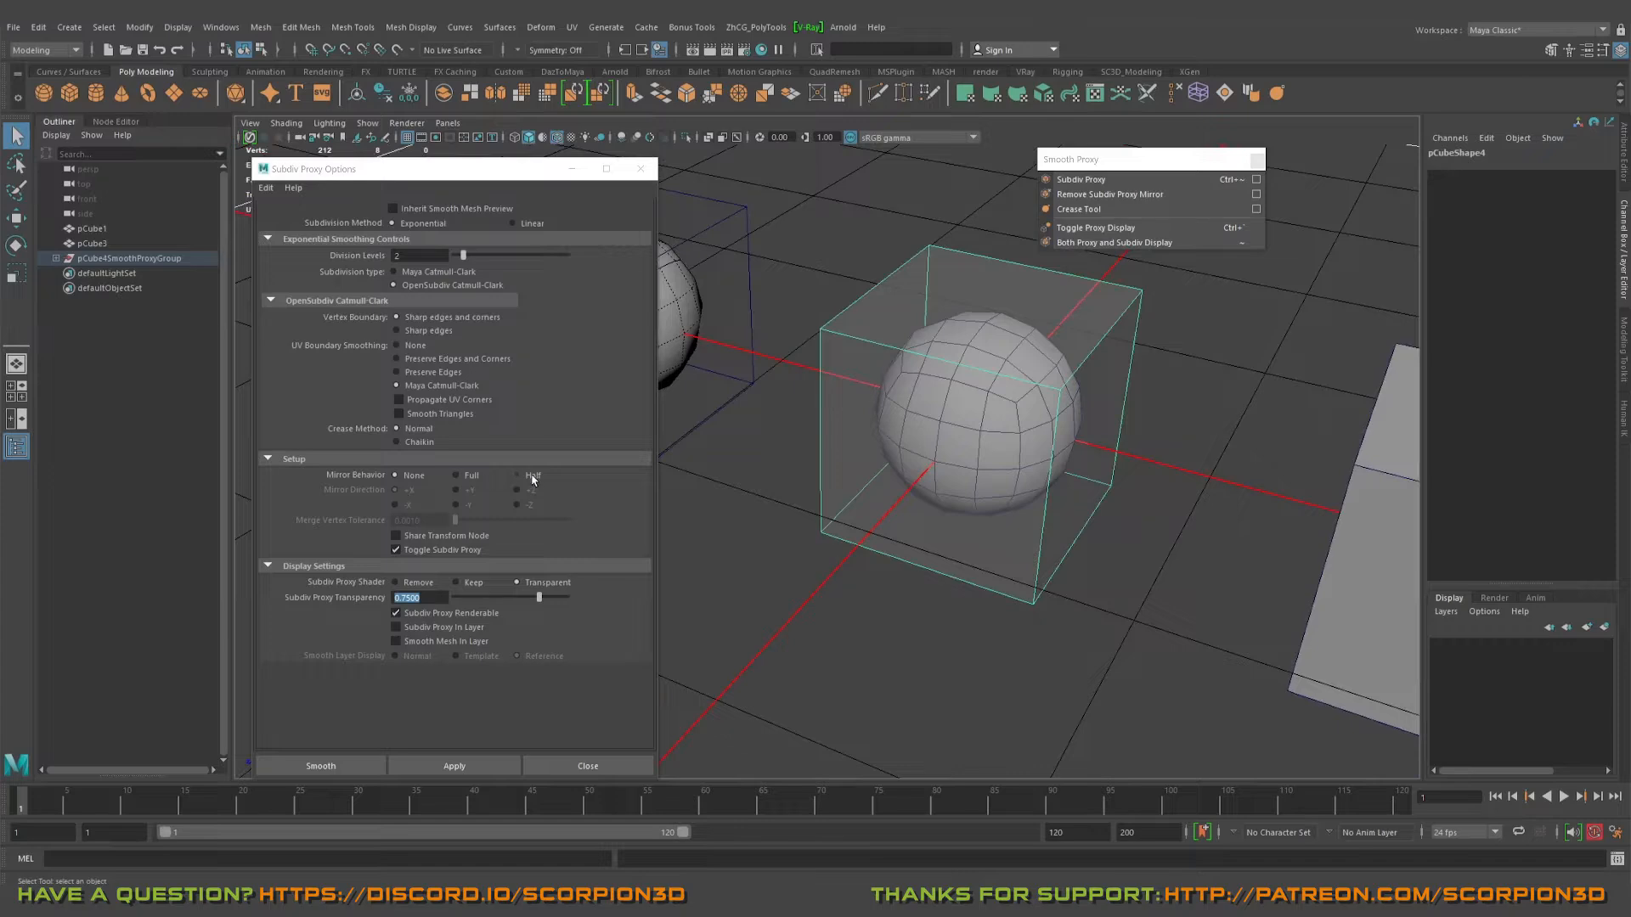
- Set the mirror behavior to Full in the +X direction and reapply the Subdiv Proxy to the middle cube
left_click(471, 475)
double_click(455, 766)
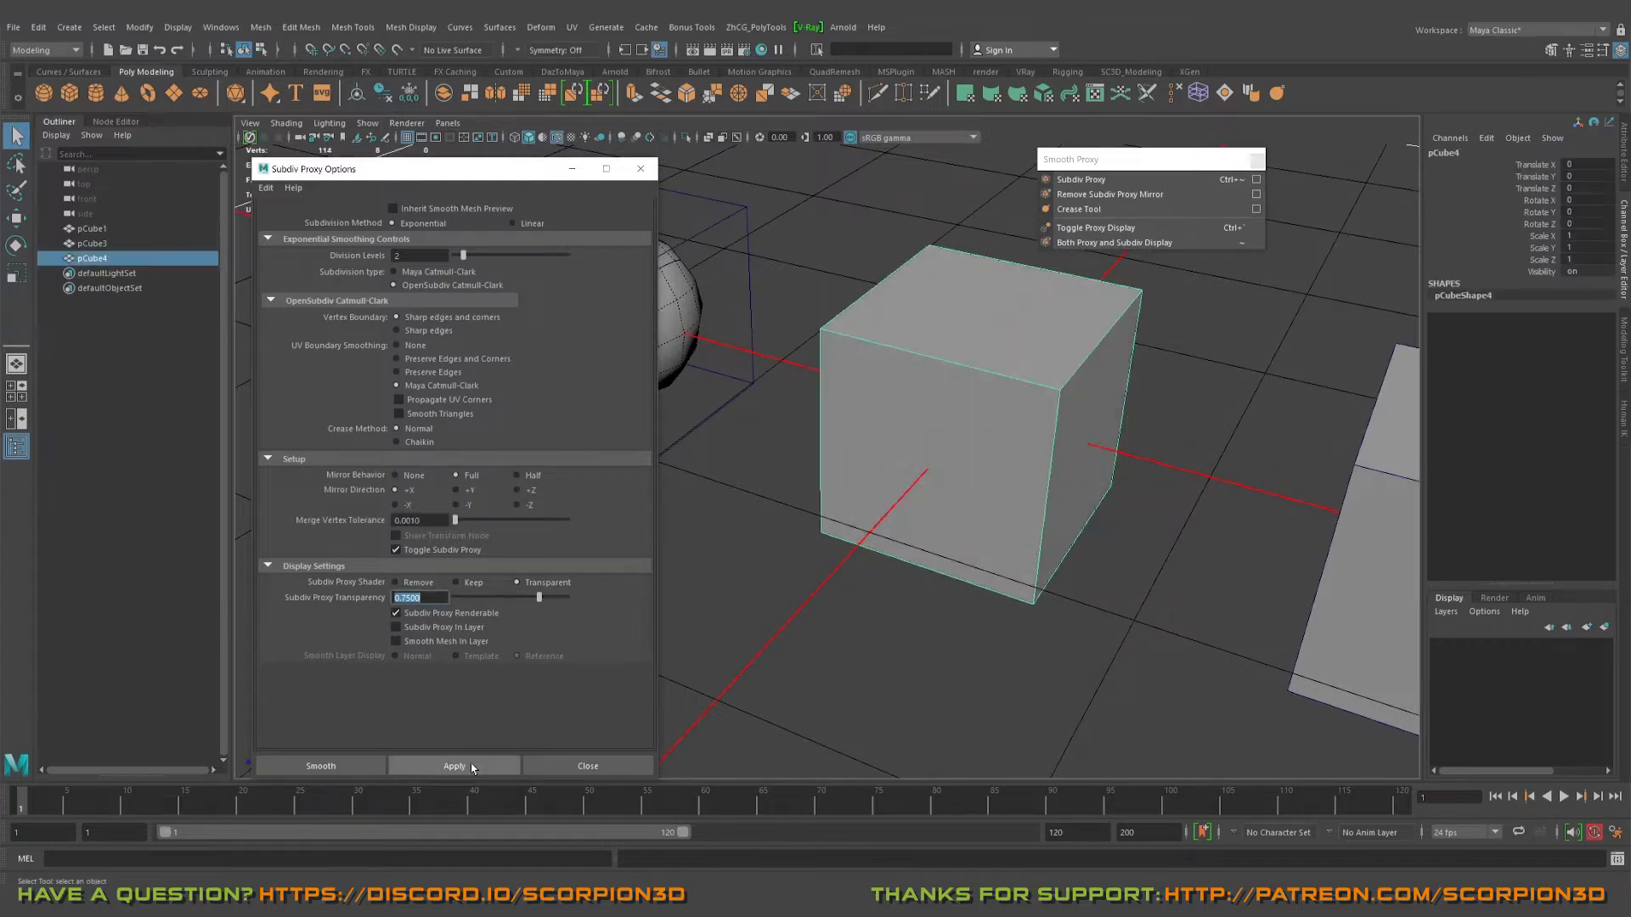
left_click_drag(876, 598, 1070, 489, "alt")
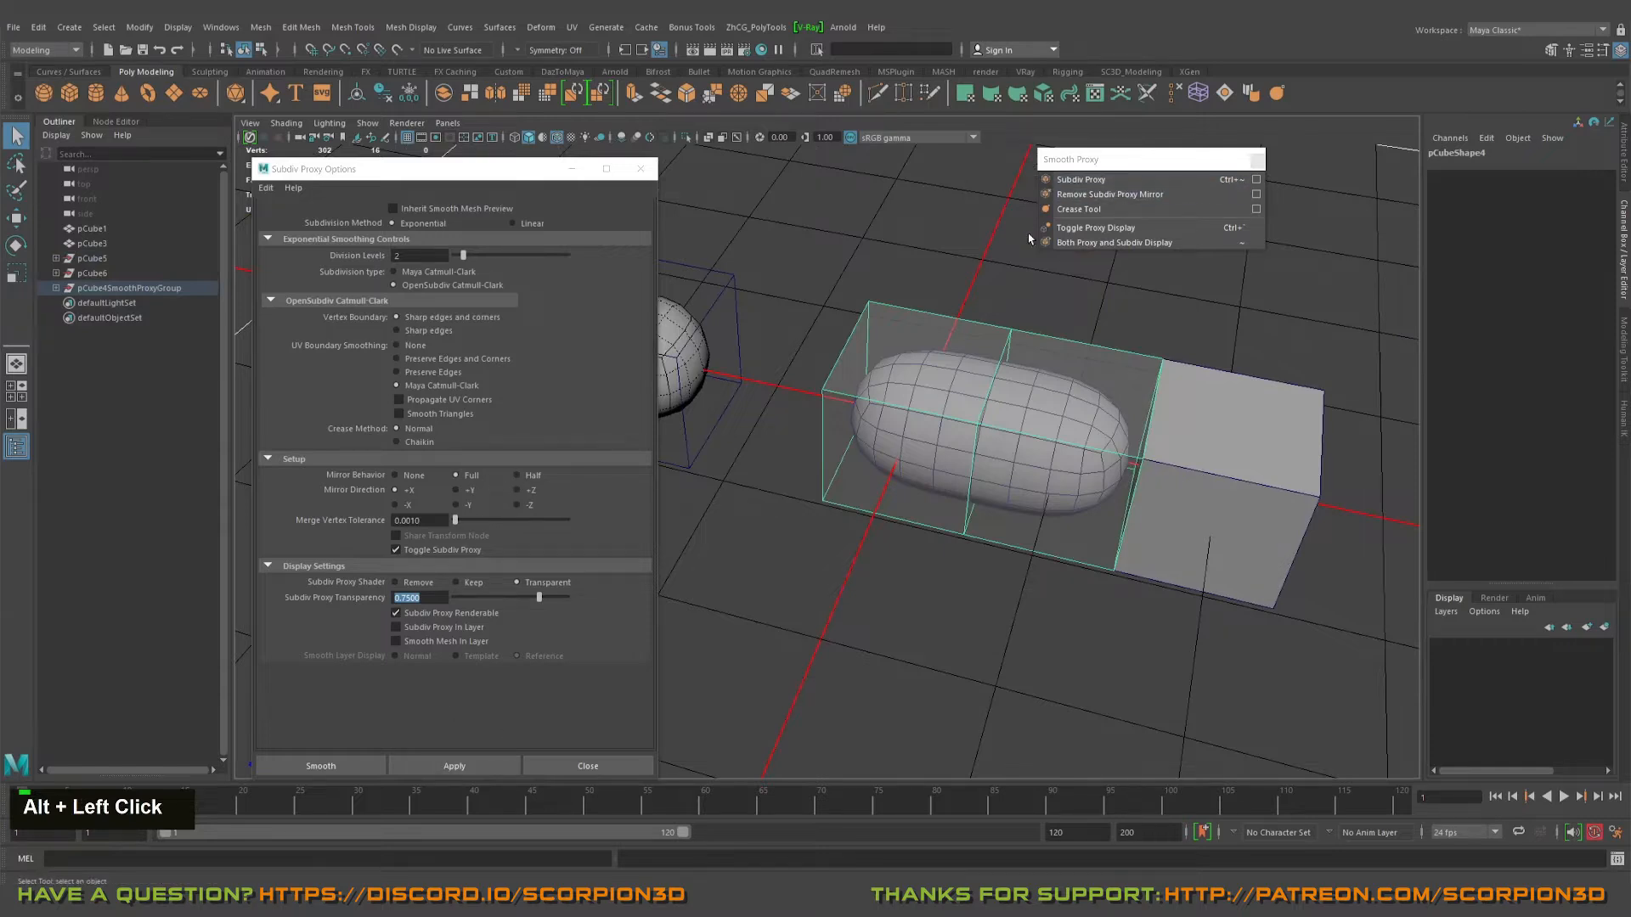
- Set the mirror behavior to Half, try to reapply the mirrored proxy, and undo back to the plain middle cube
left_click(516, 476)
left_click(466, 768)
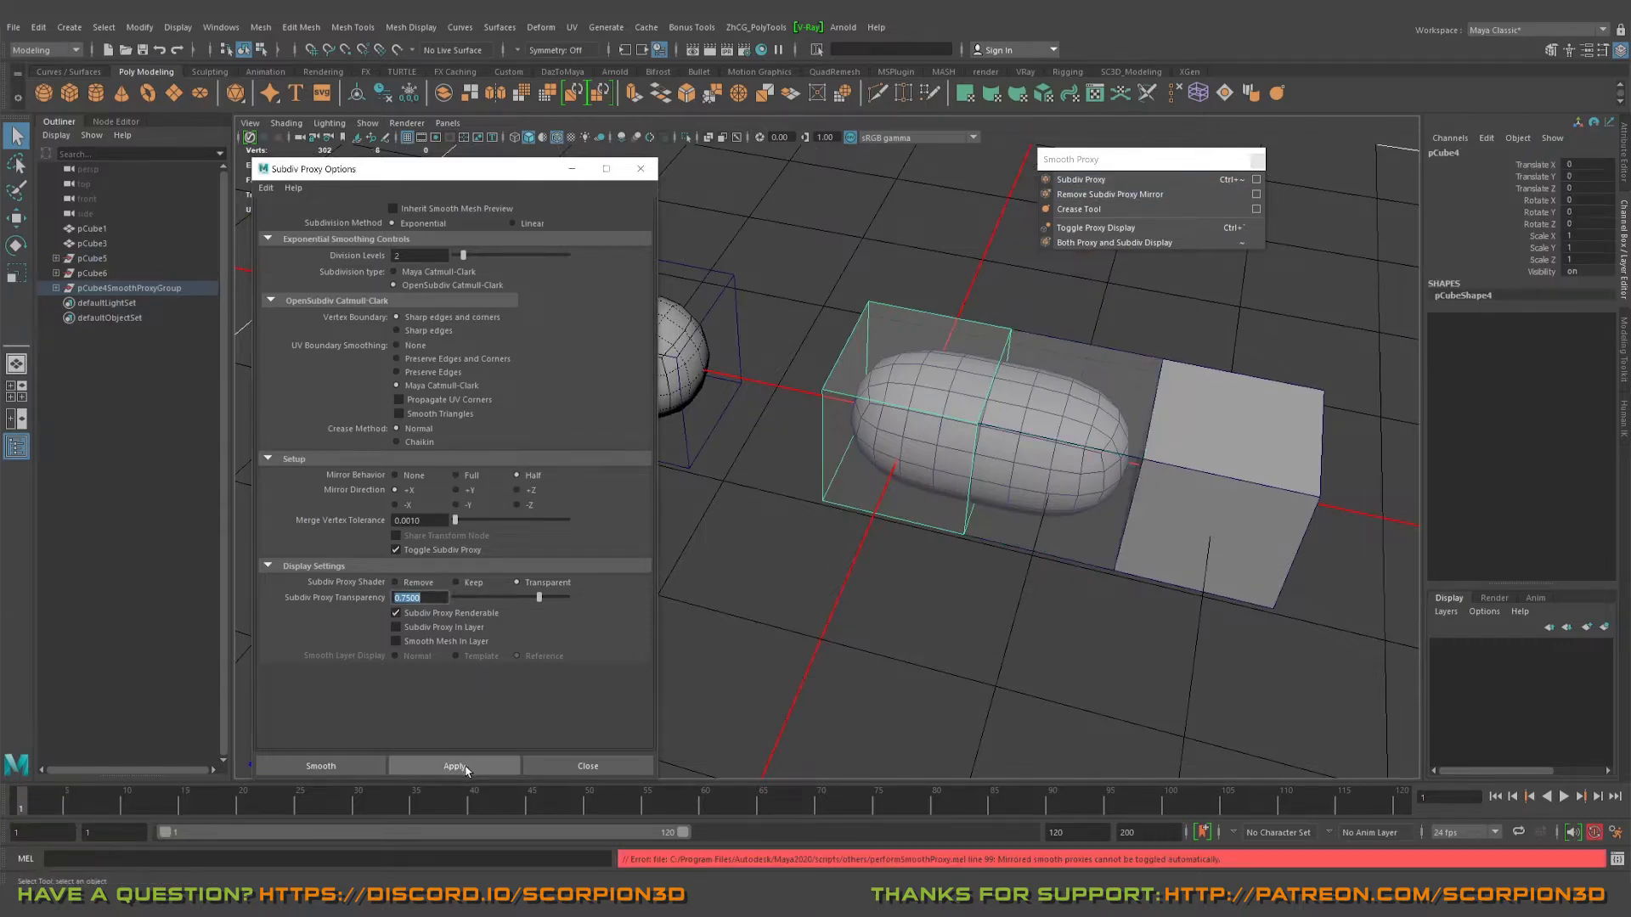
key("ctrl+z")
key("ctrl+z")
key("ctrl+z")
key("ctrl+z")
key("ctrl+z")
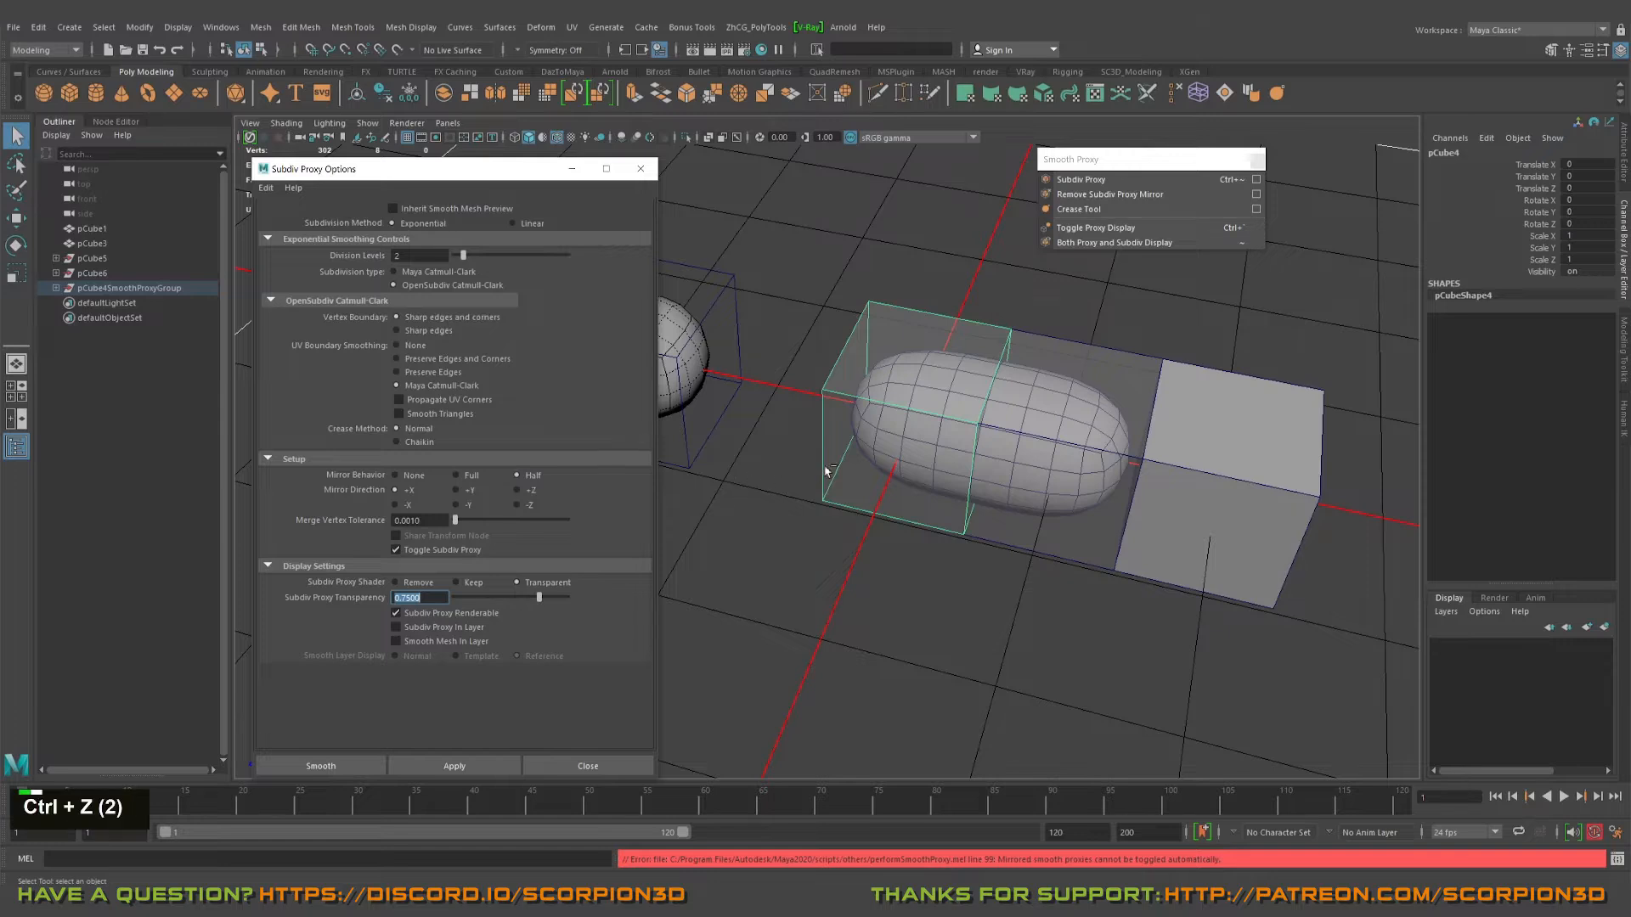
left_click(792, 509, "ctrl")
key("ctrl+z")
key("ctrl+z")
key("ctrl+z")
key("ctrl+z")
key("ctrl+z")
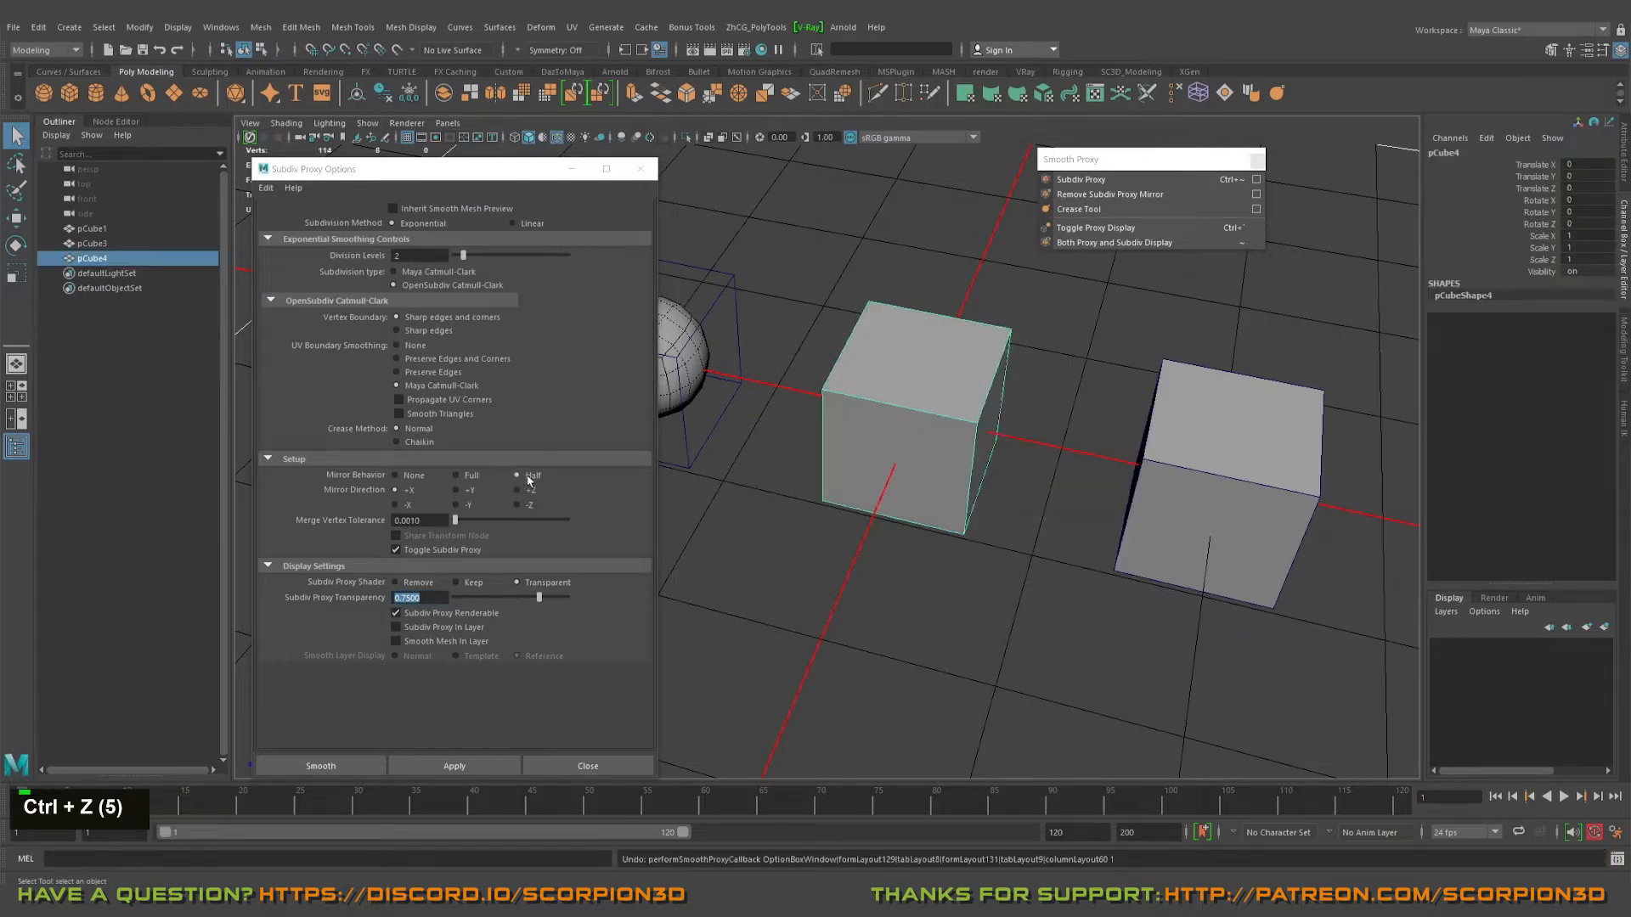
- Apply the Subdiv Proxy to the middle cube with Half mirror behavior along +X
left_click(454, 765)
middle_click_drag(977, 476, 850, 509, "alt")
left_click_drag(849, 510, 933, 383, "alt")
- Extrude the side face of the middle cube's cage that faces the first cube
right_click_drag(963, 365, 933, 393)
left_click_drag(921, 392, 957, 358, "alt")
right_click_drag(957, 359, 938, 381)
key("w")
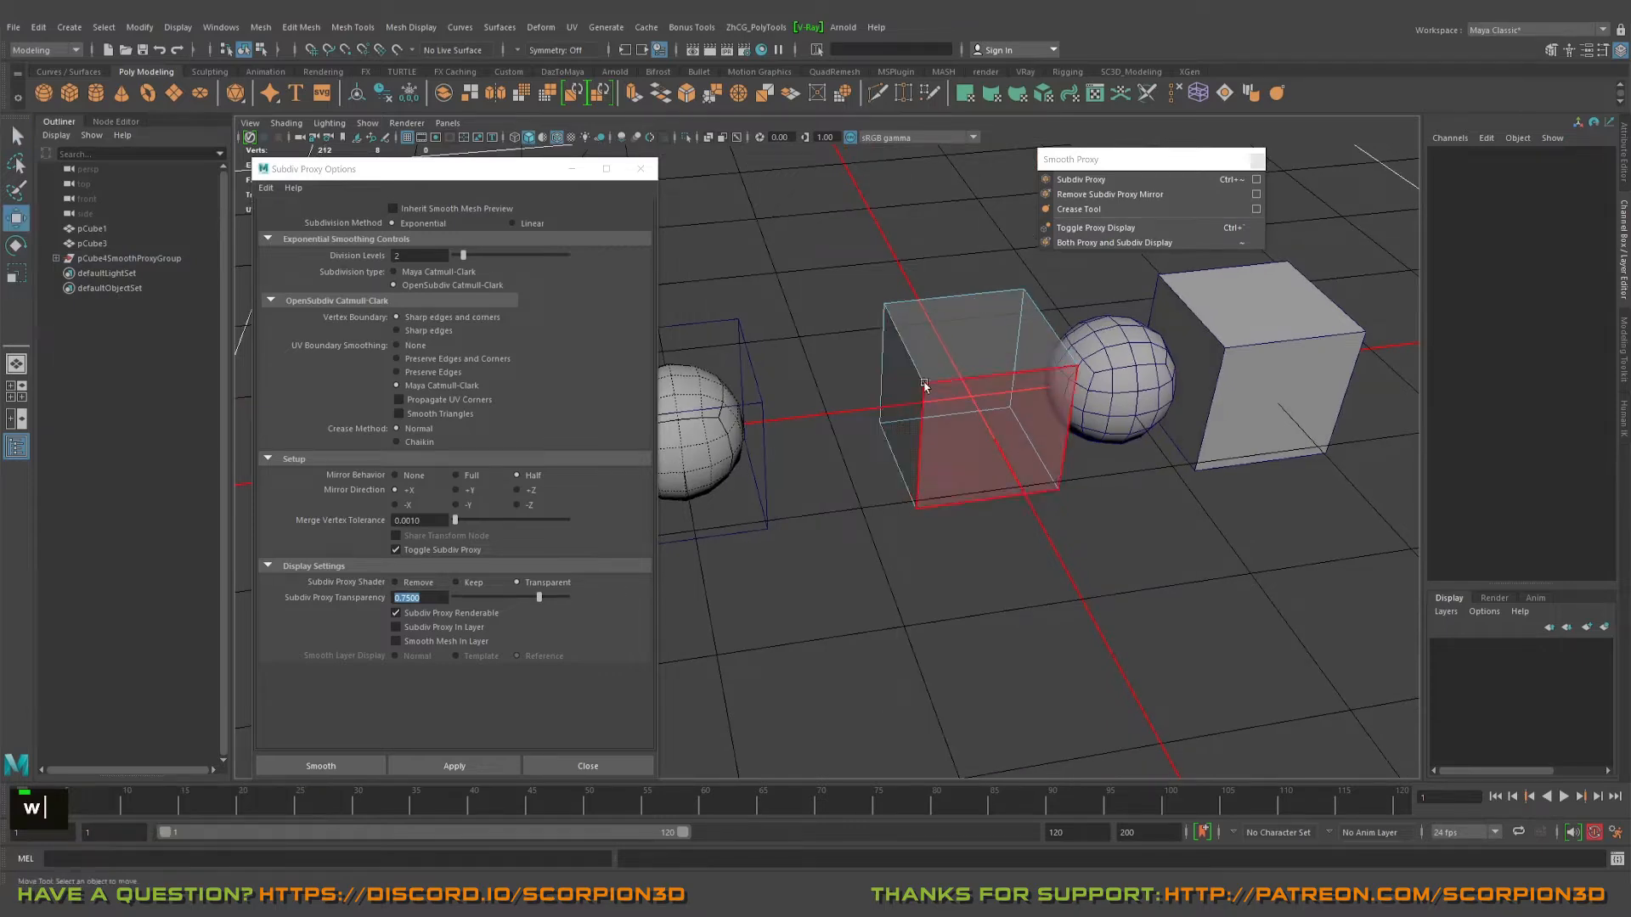
double_click(892, 439)
mouse_move(952, 399)
left_mouse_down("shift")
mouse_move(888, 403)
mouse_move(974, 398)
left_mouse_up("shift")
- Move the third cube, pCube3, along X to 3.309, clear of the smoothed copy
middle_click_drag(974, 398, 1175, 443, "alt")
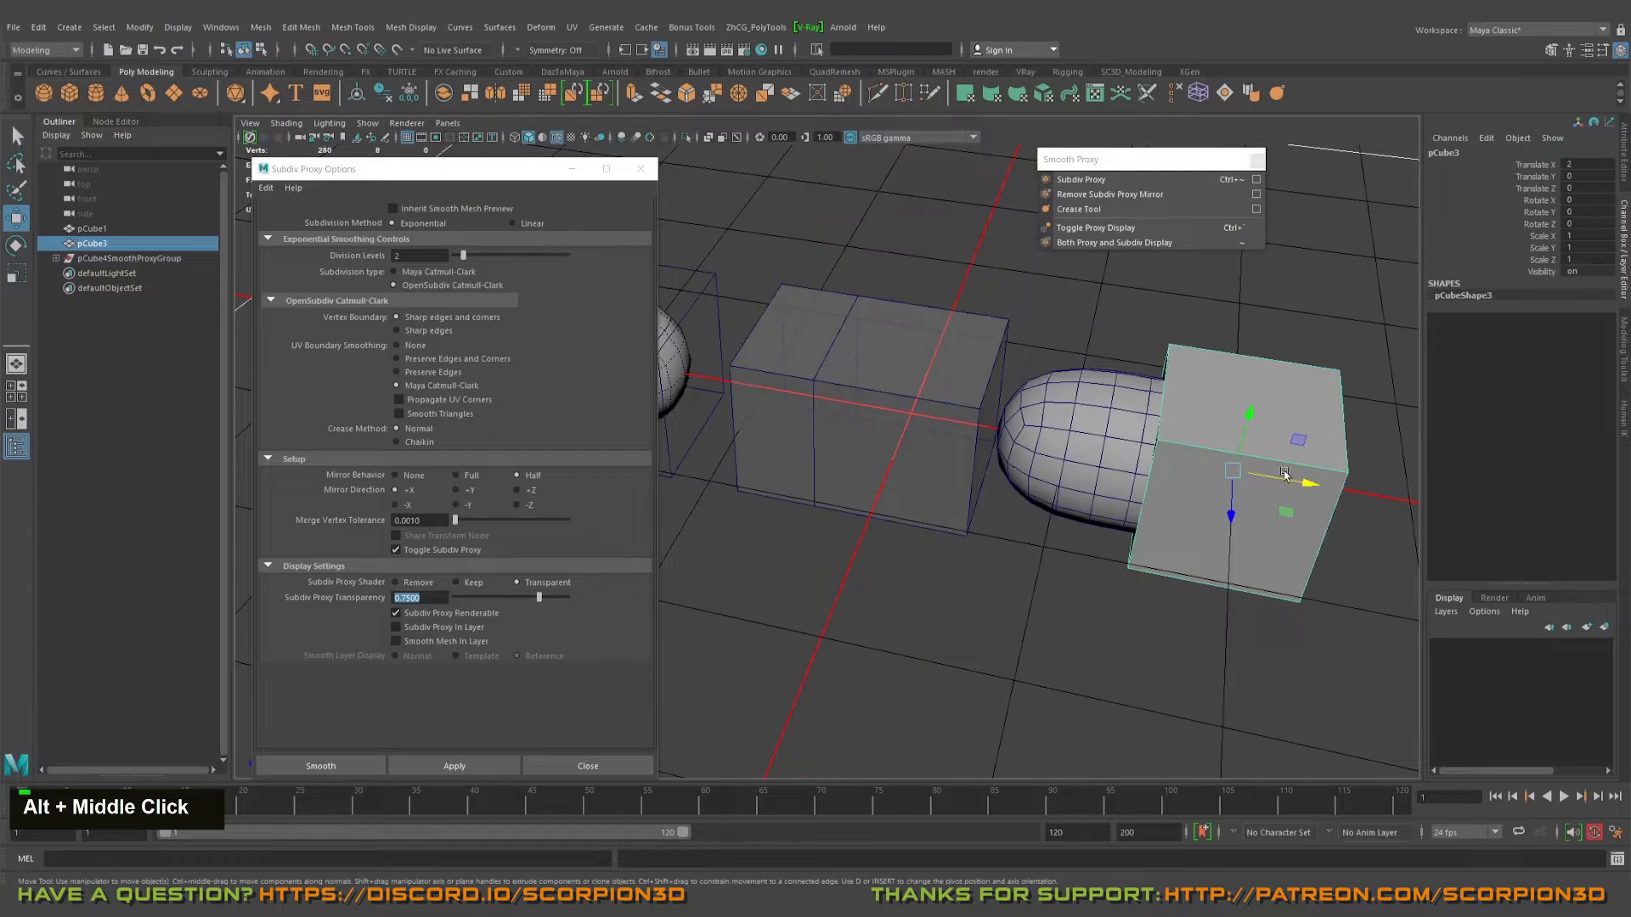
left_click_drag(1300, 477, 1413, 500)
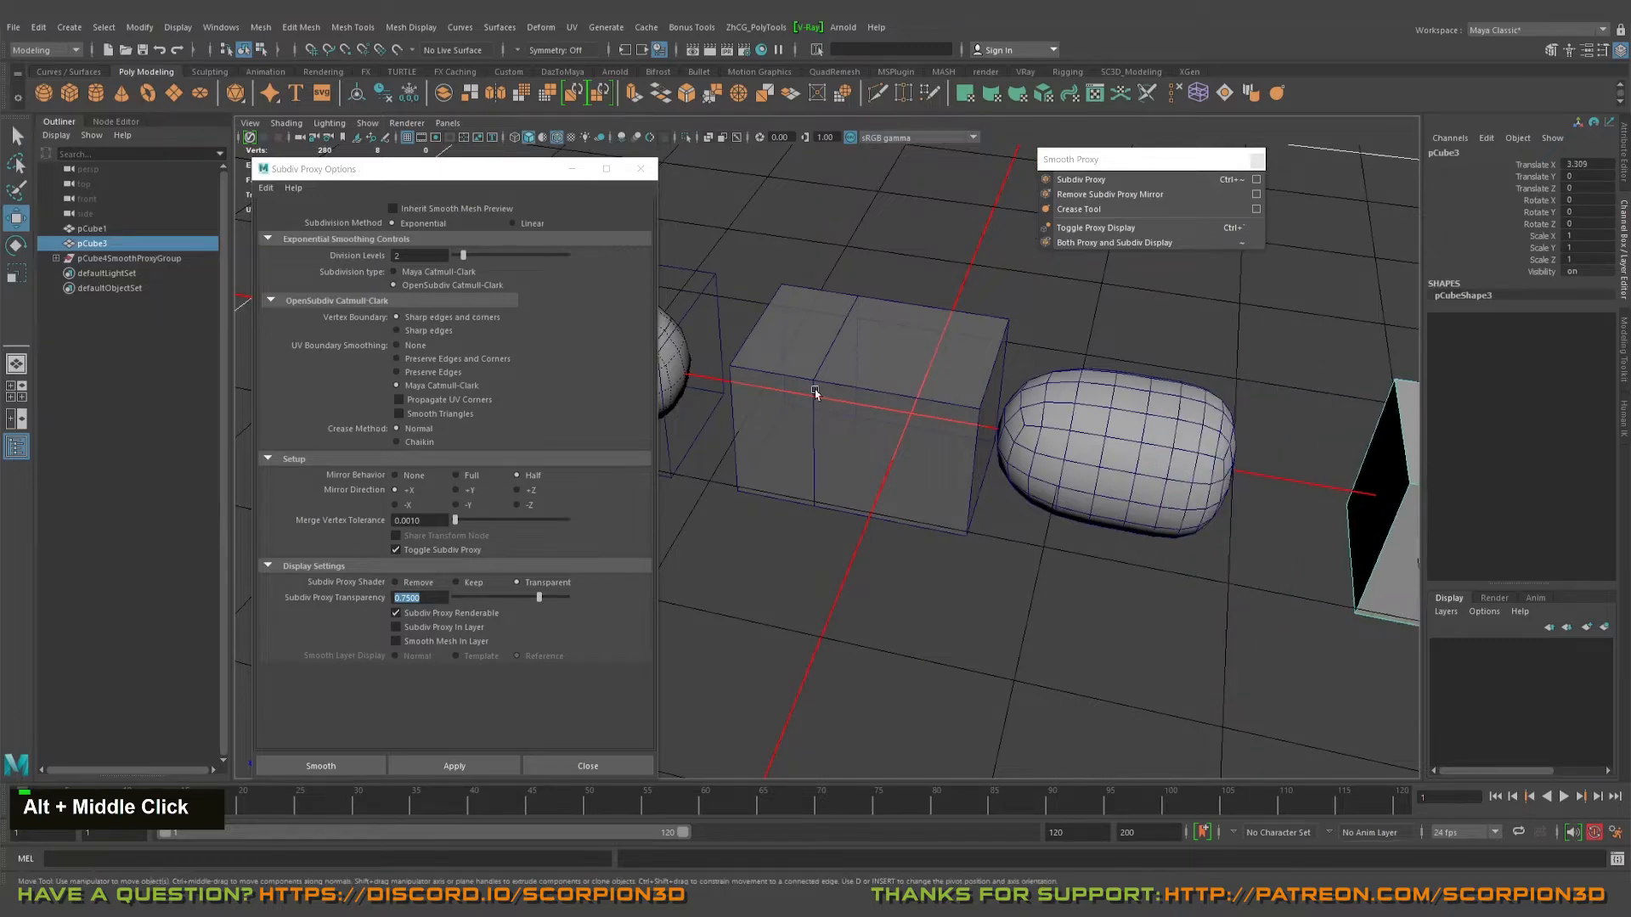
- Extrude the upper face of the middle cage's original cube section upward by about one cube height
left_click(817, 391)
right_click_drag(900, 330, 900, 371)
left_click(897, 344)
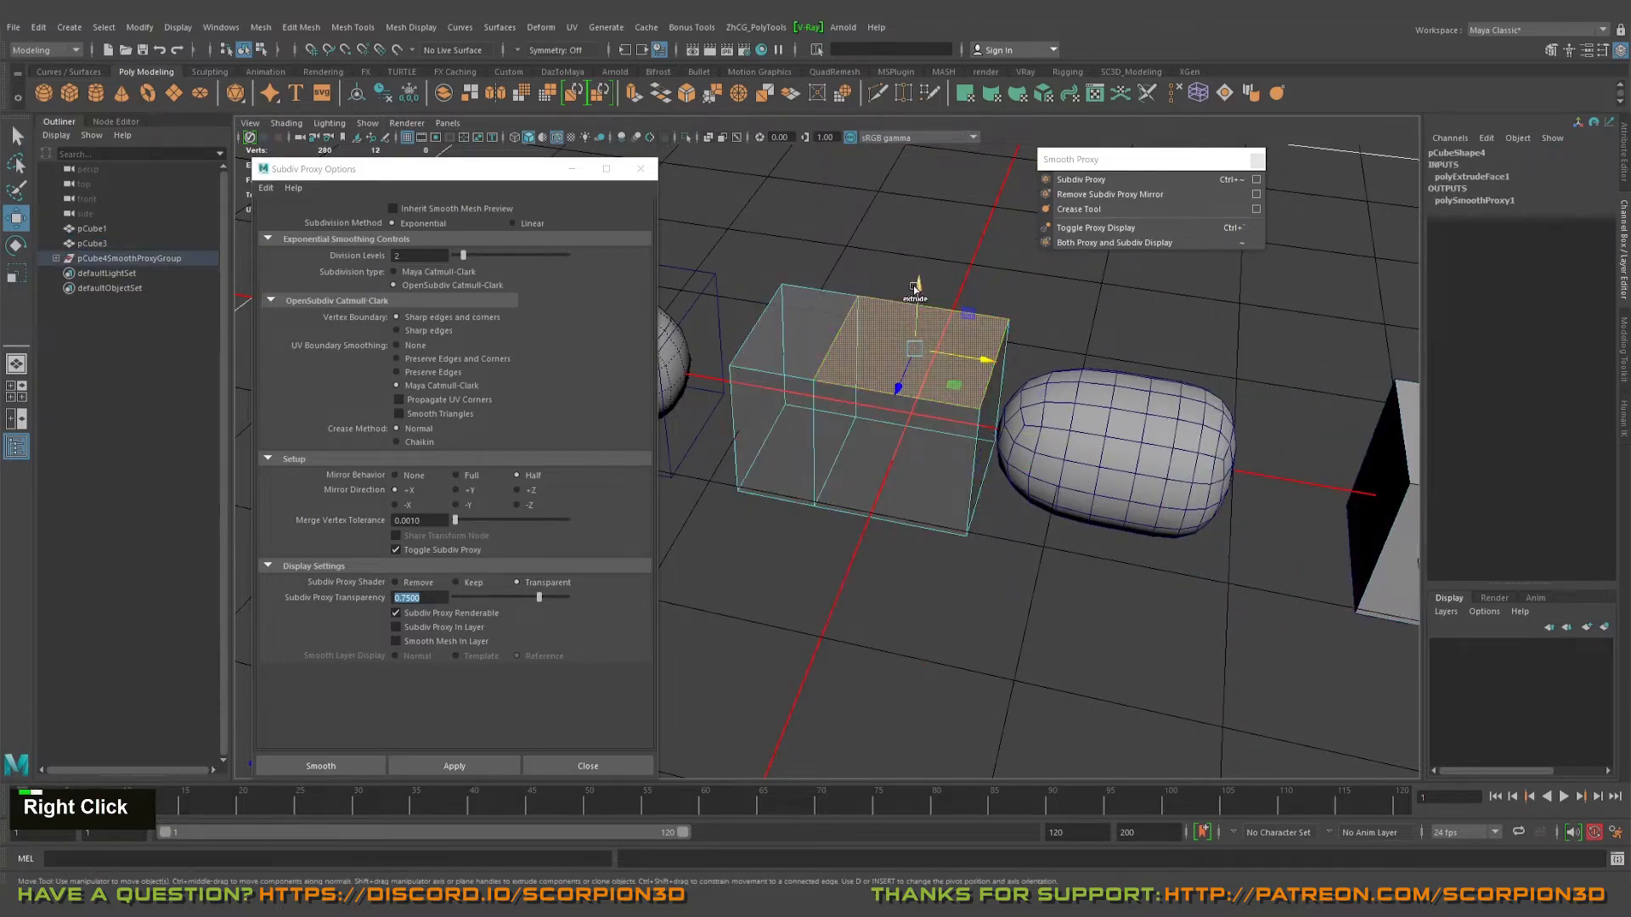
left_click_drag(918, 290, 1015, 429, "shift")
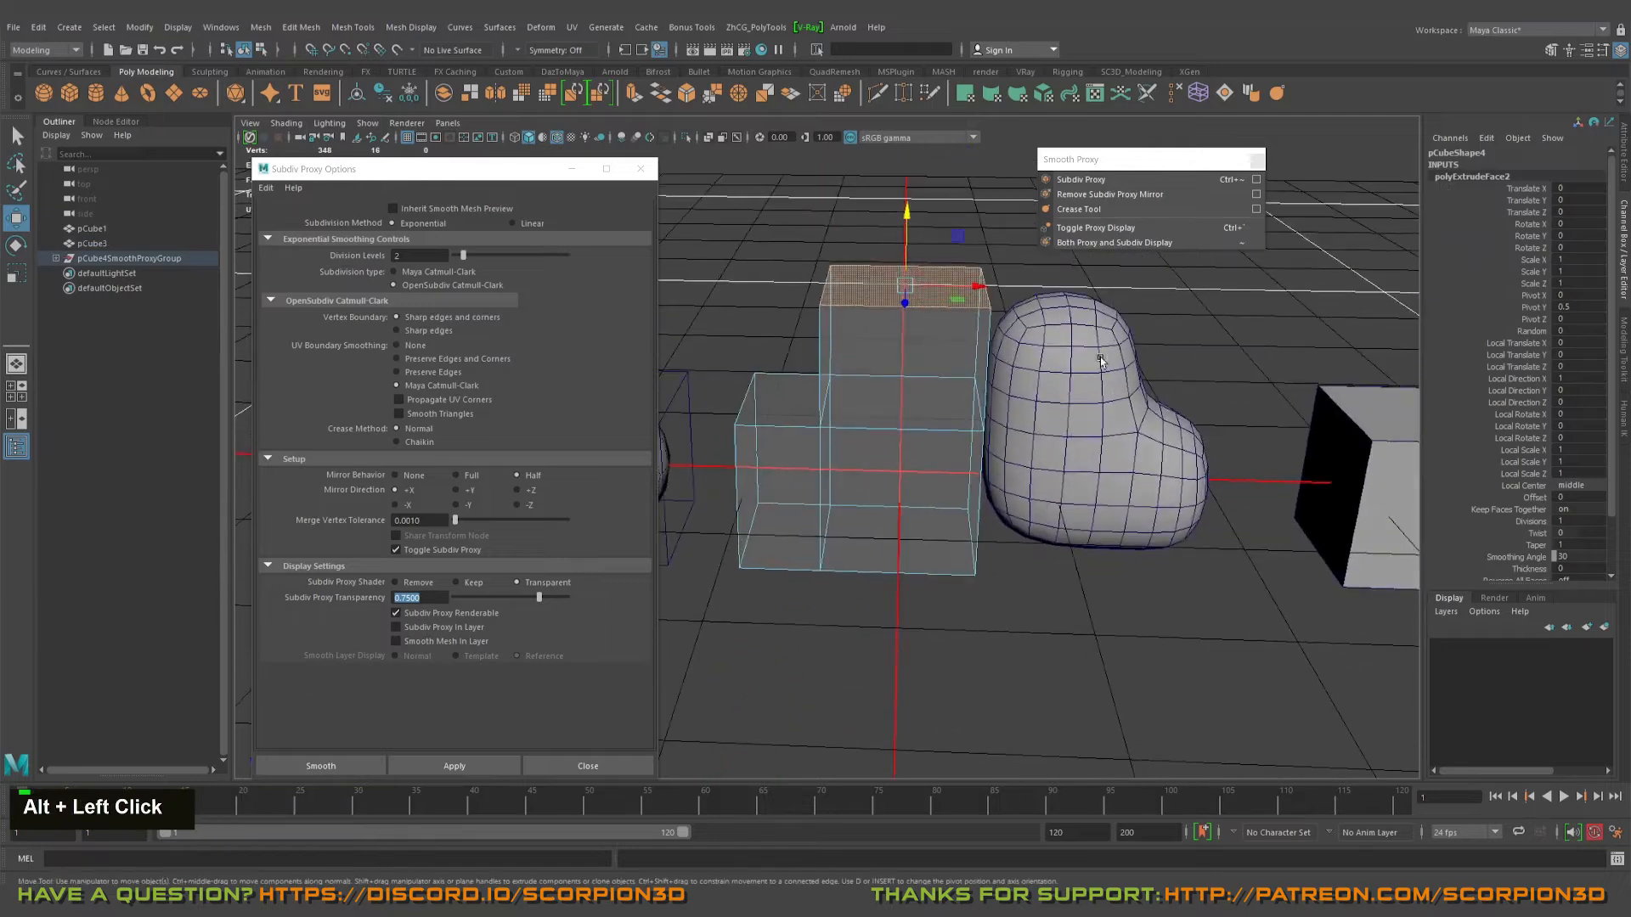
left_click_drag(1104, 365, 1092, 399, "alt")
middle_click_drag(1048, 397, 1021, 351, "alt")
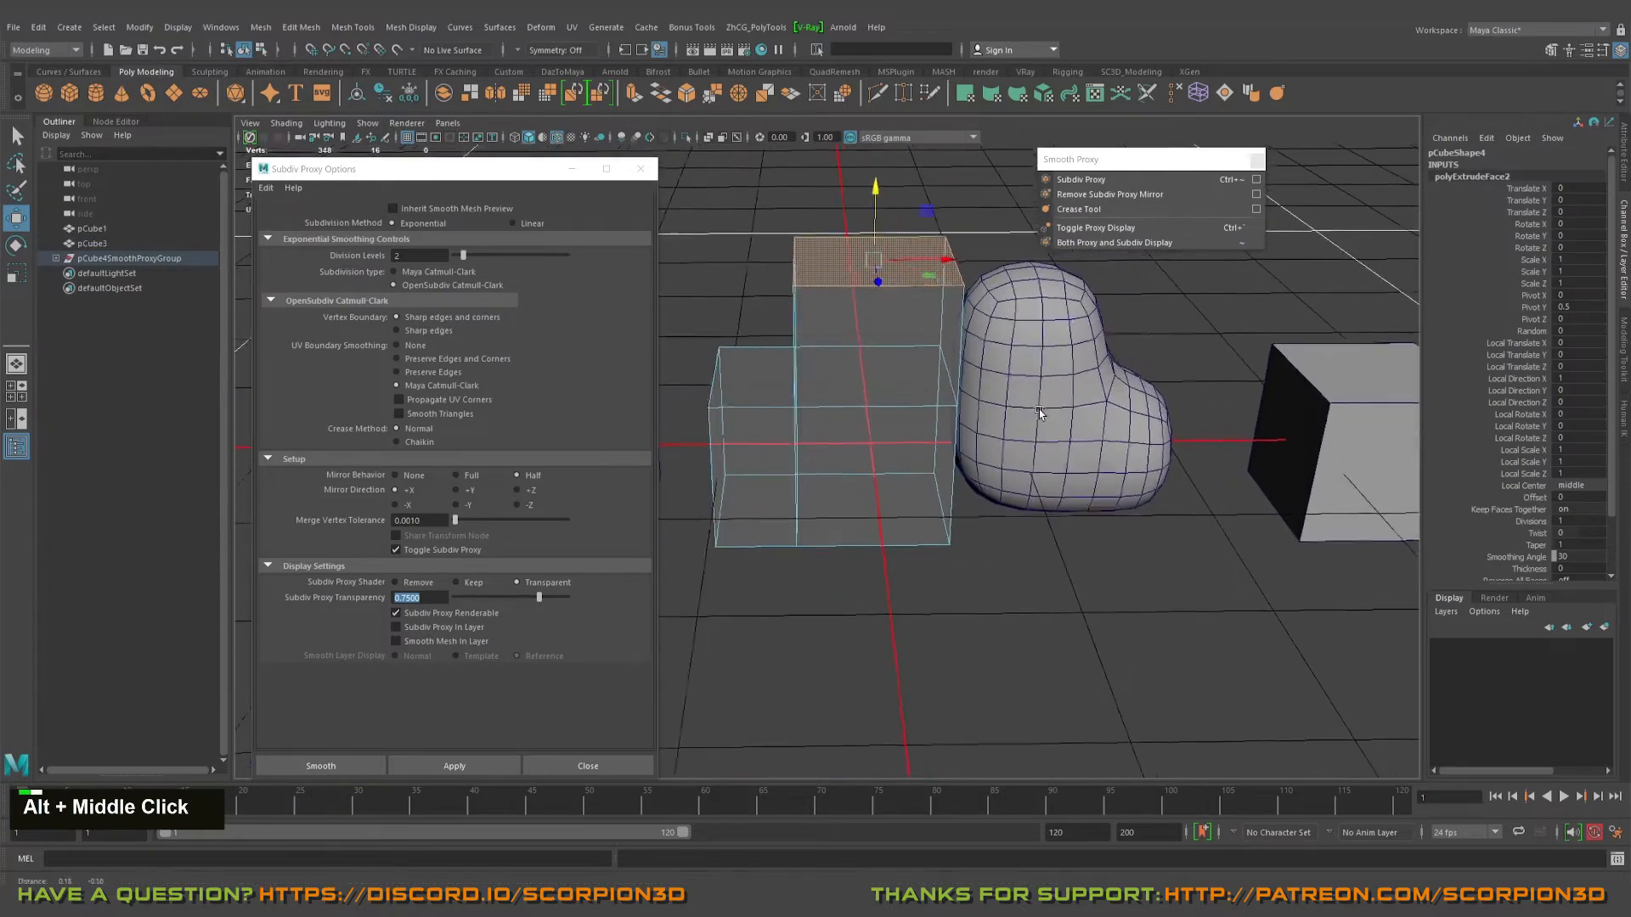
left_click_drag(1021, 352, 1087, 427, "alt")
- Examine how the smoothed copy follows the extruded cage from several angles
left_click(1287, 452)
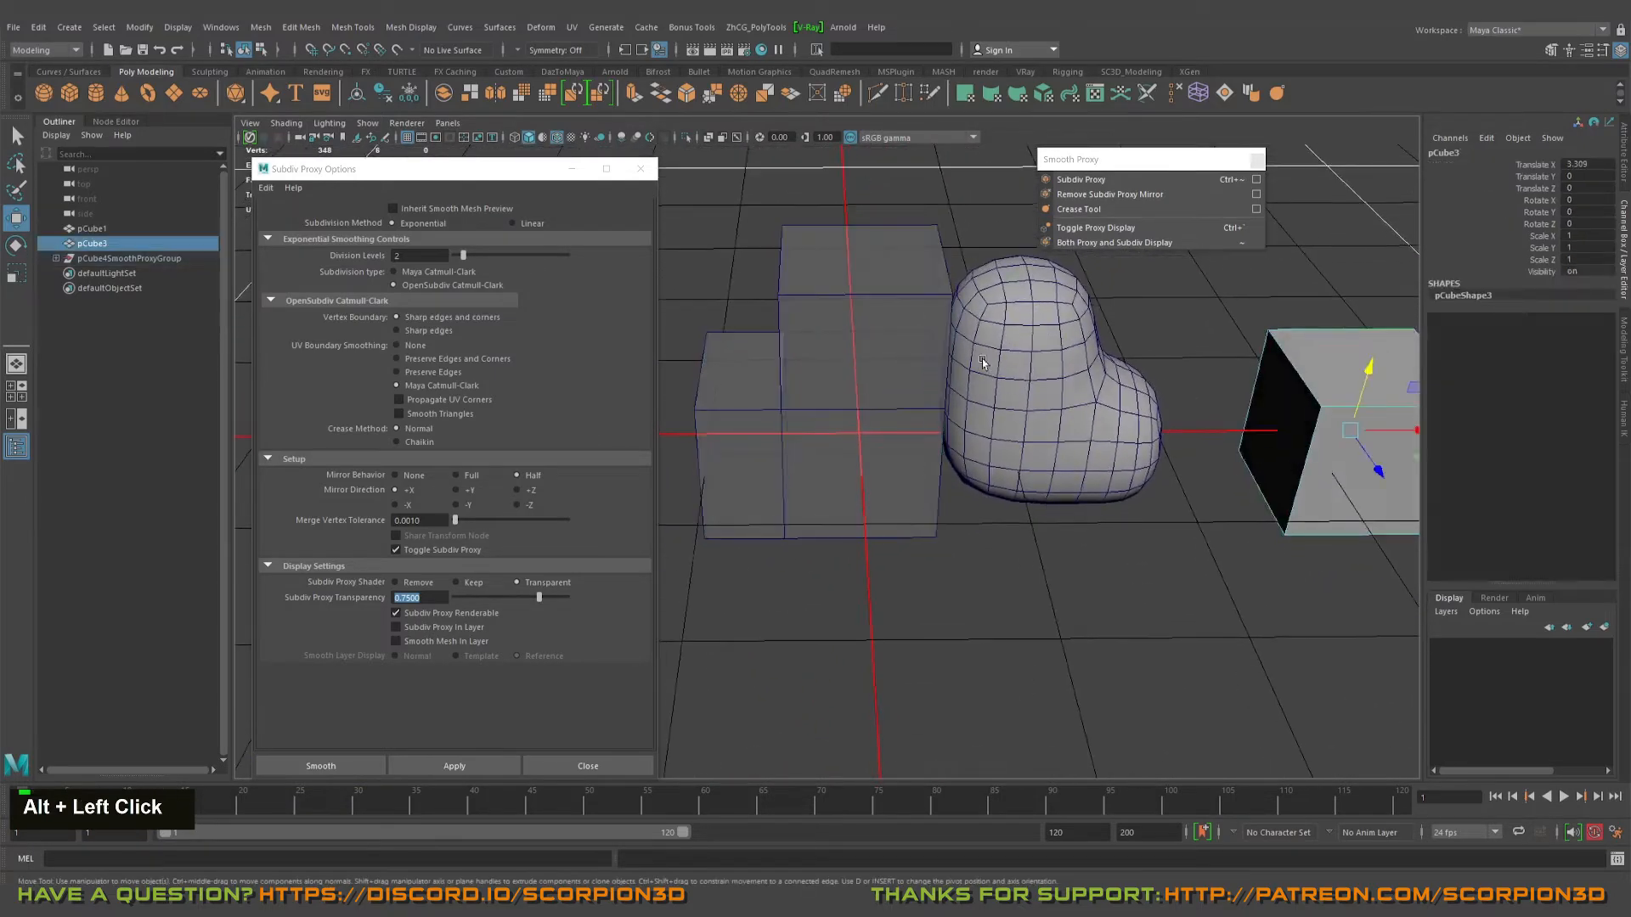
left_click_drag(986, 363, 852, 356, "alt")
right_click_drag(852, 357, 977, 430, "alt")
left_click_drag(976, 430, 919, 420, "alt")
middle_click_drag(919, 420, 790, 463, "alt")
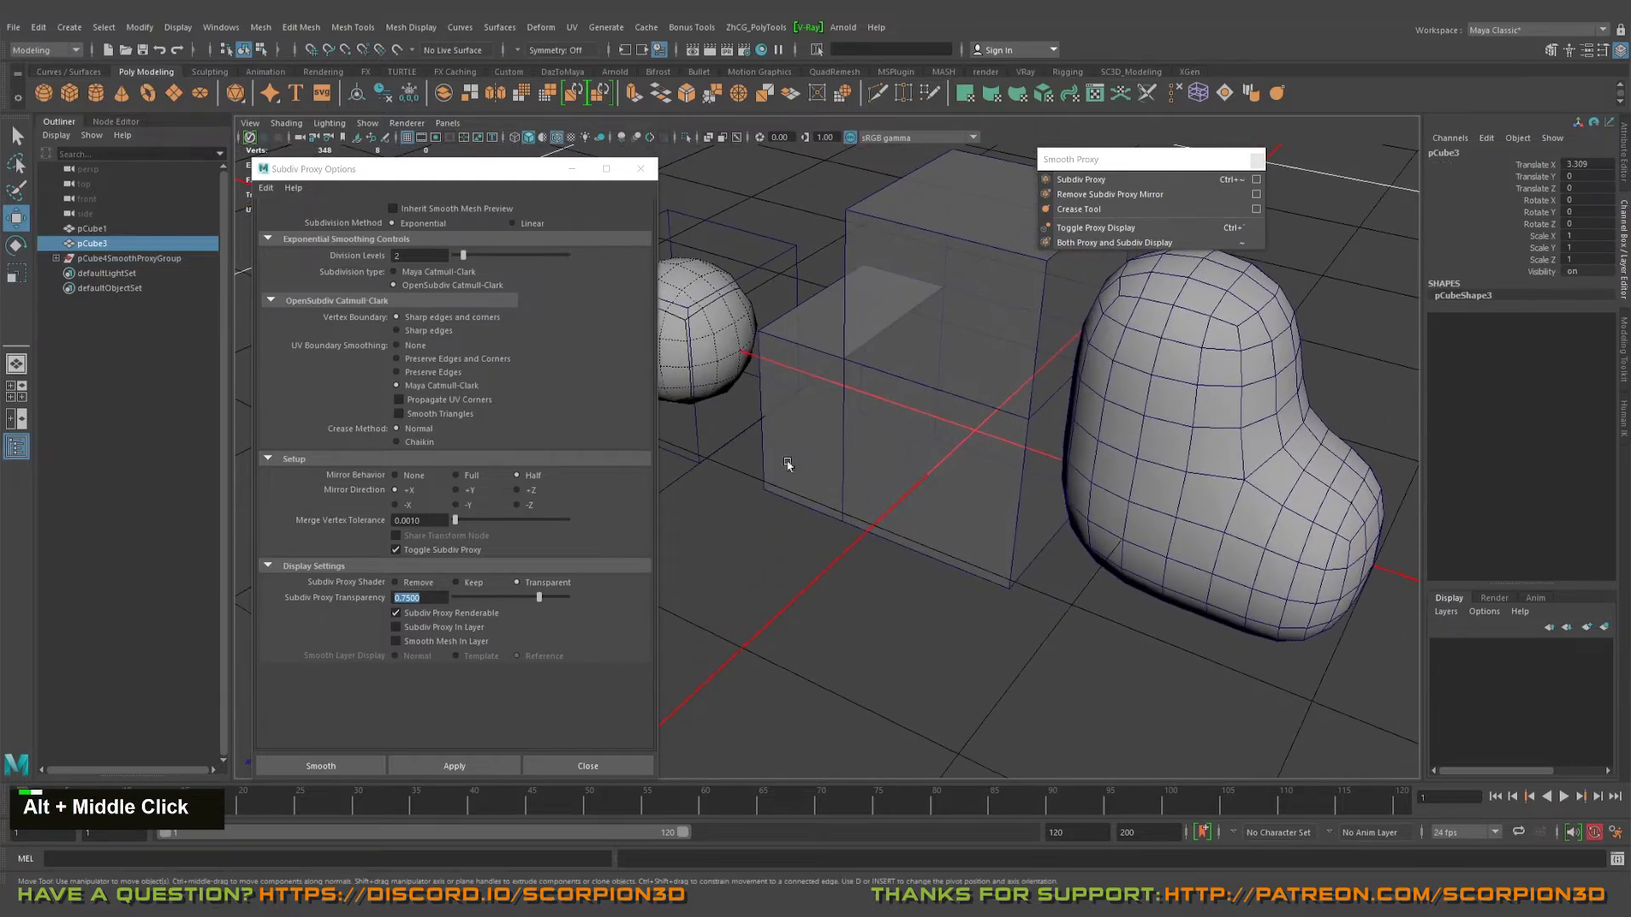
scroll(395, 612, "down", 1)
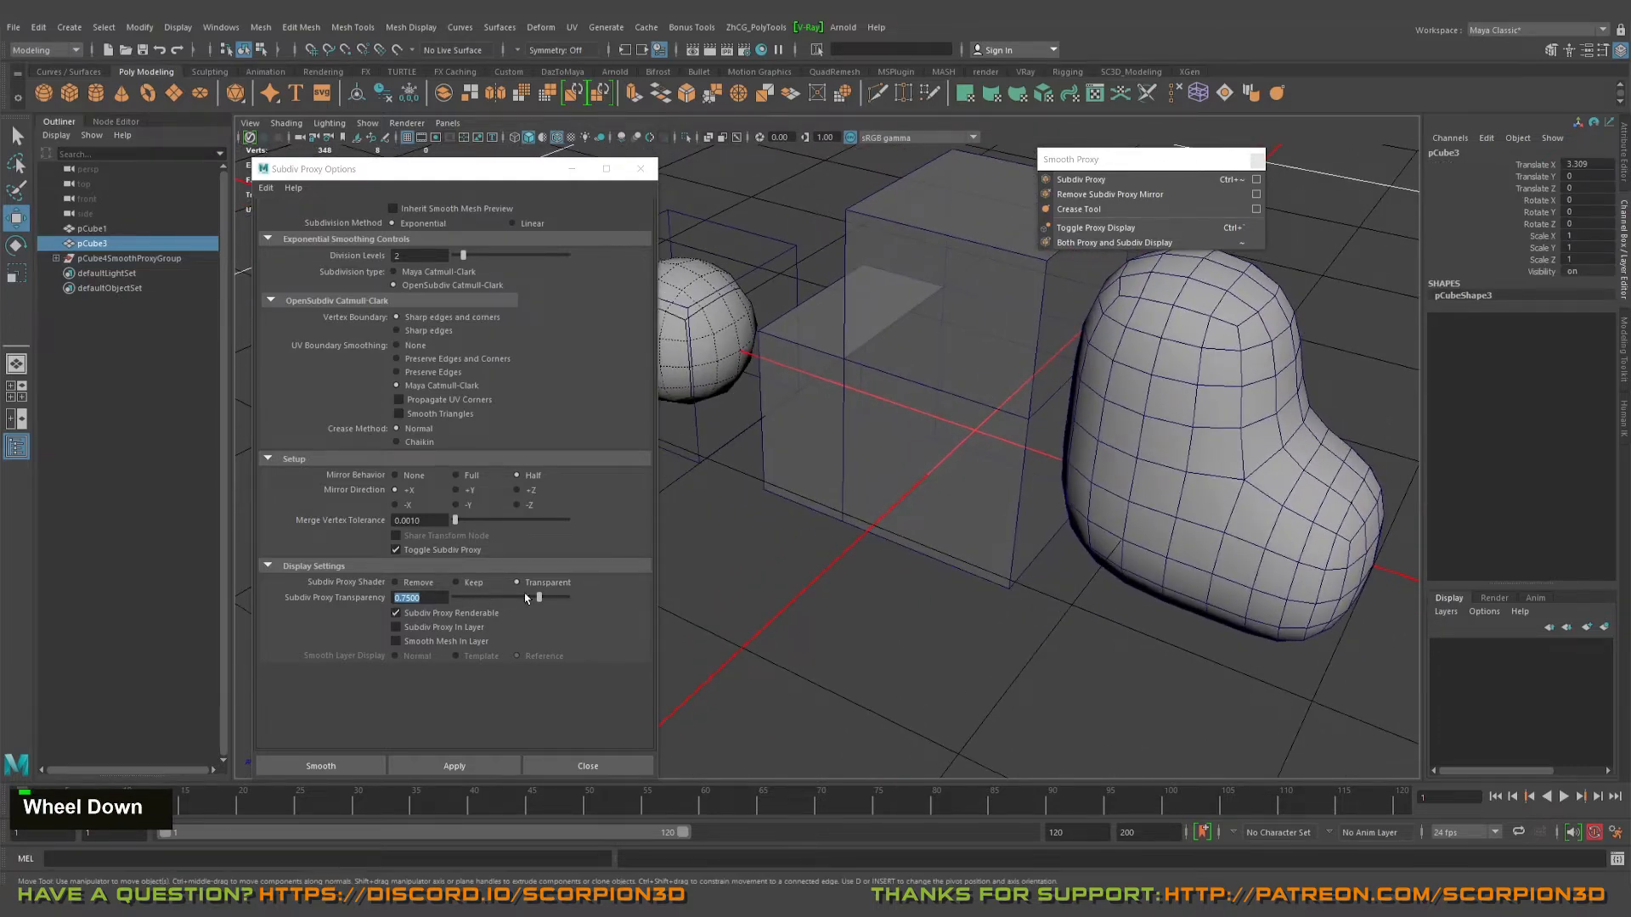
left_click_drag(910, 531, 934, 527, "alt")
middle_click_drag(934, 527, 884, 567, "alt")
left_click(783, 528)
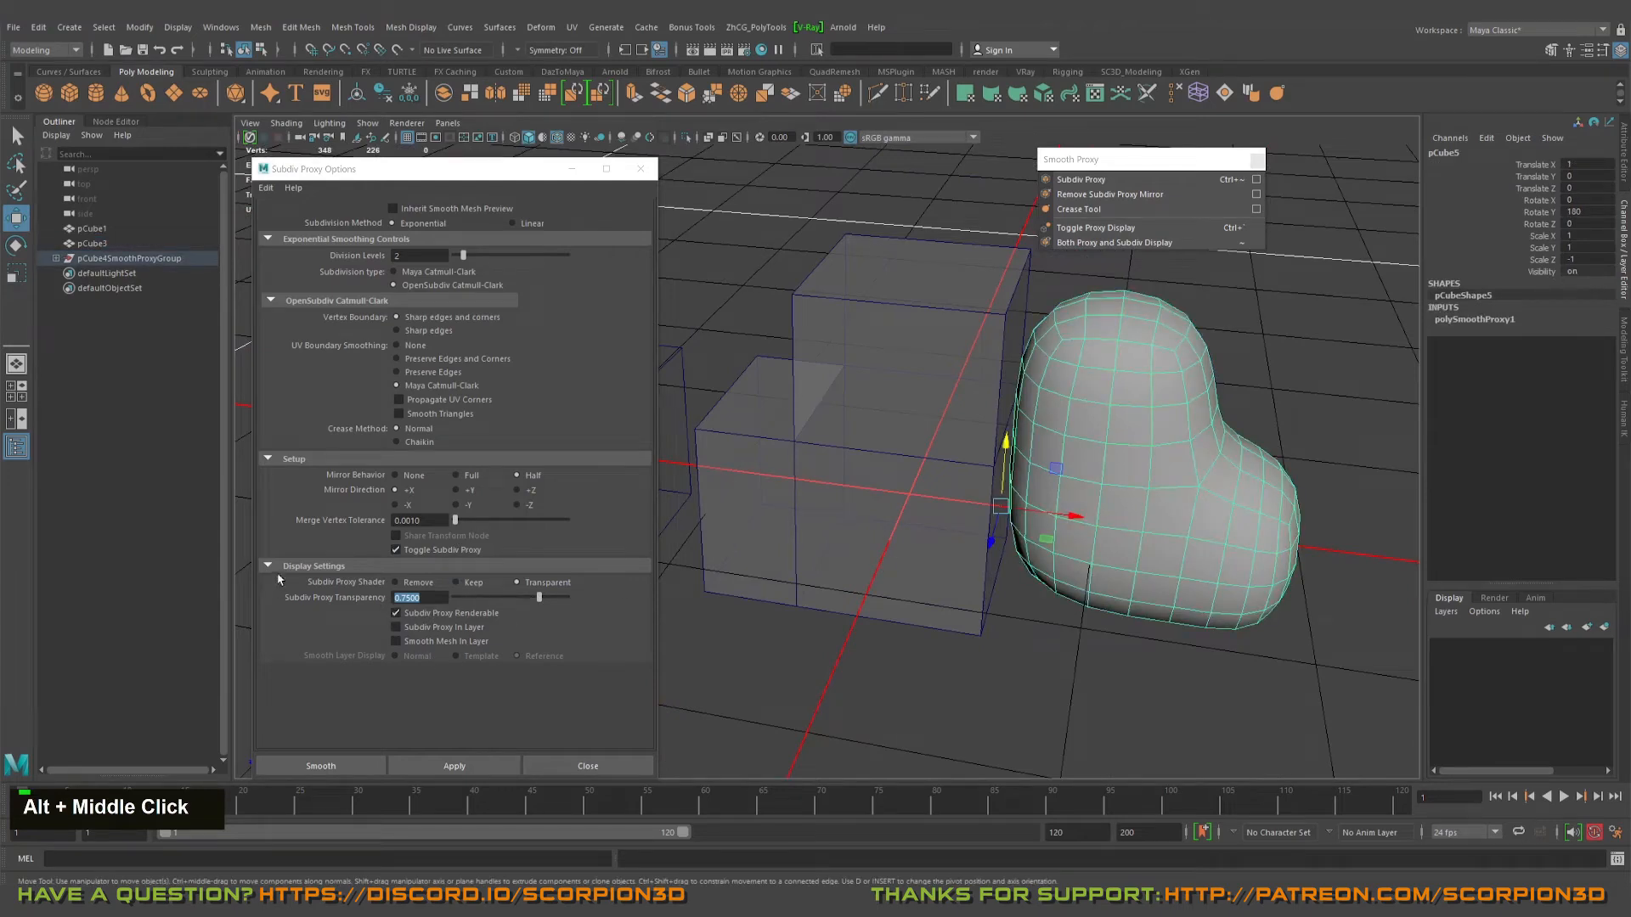
key("alt")
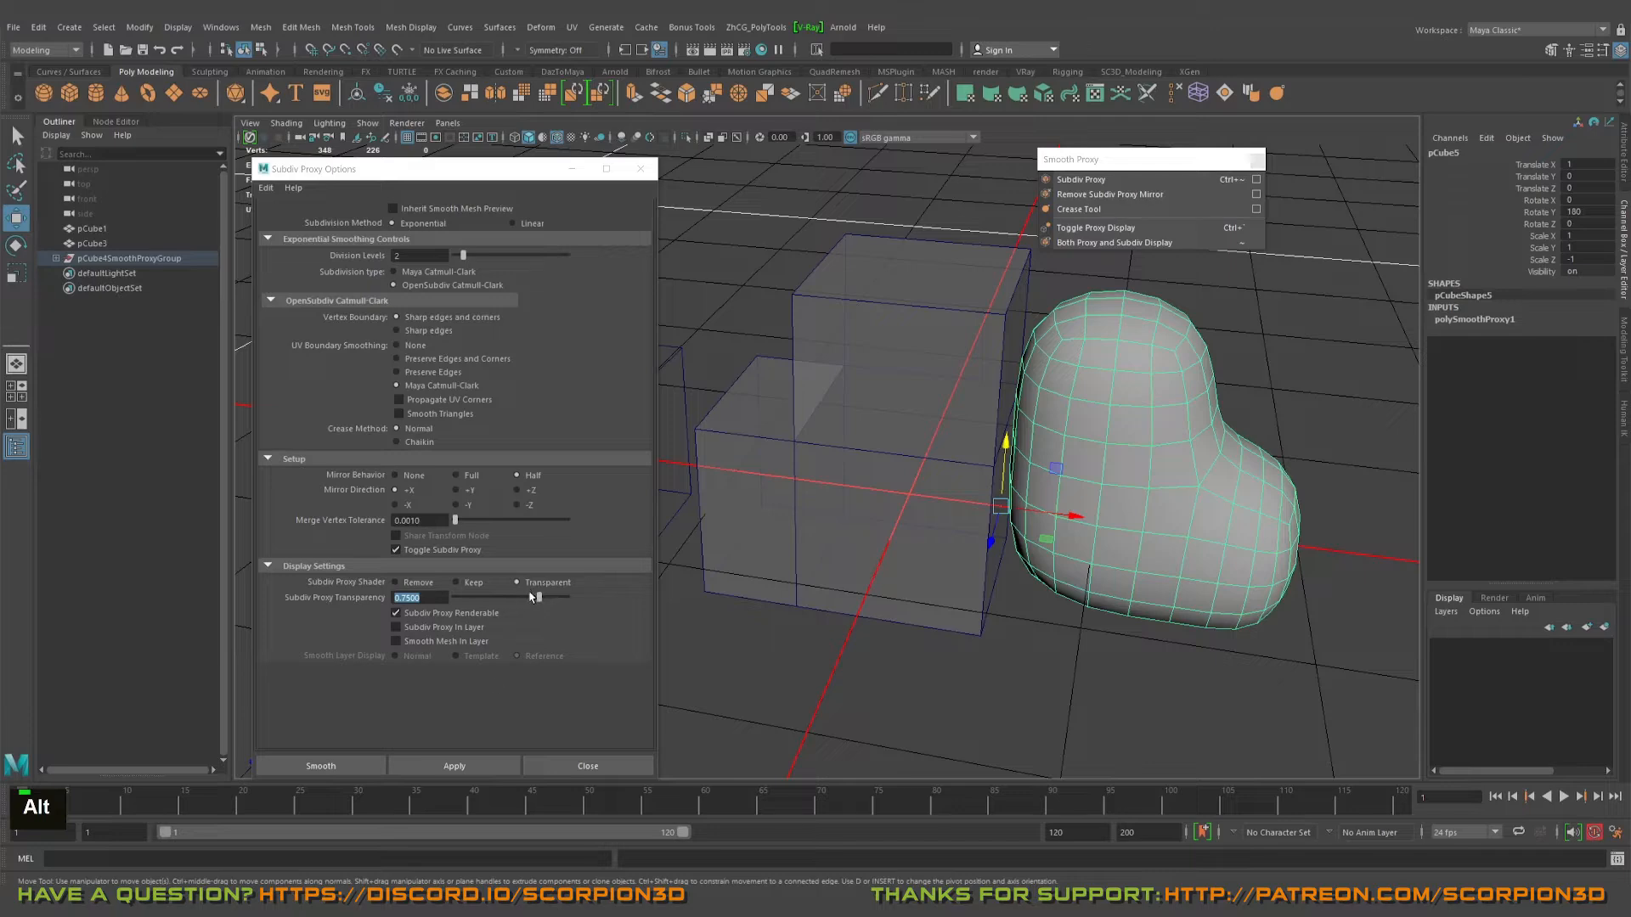
- Replace the middle cube's whole smooth proxy group with a new polygon cube at the origin
left_click(468, 770)
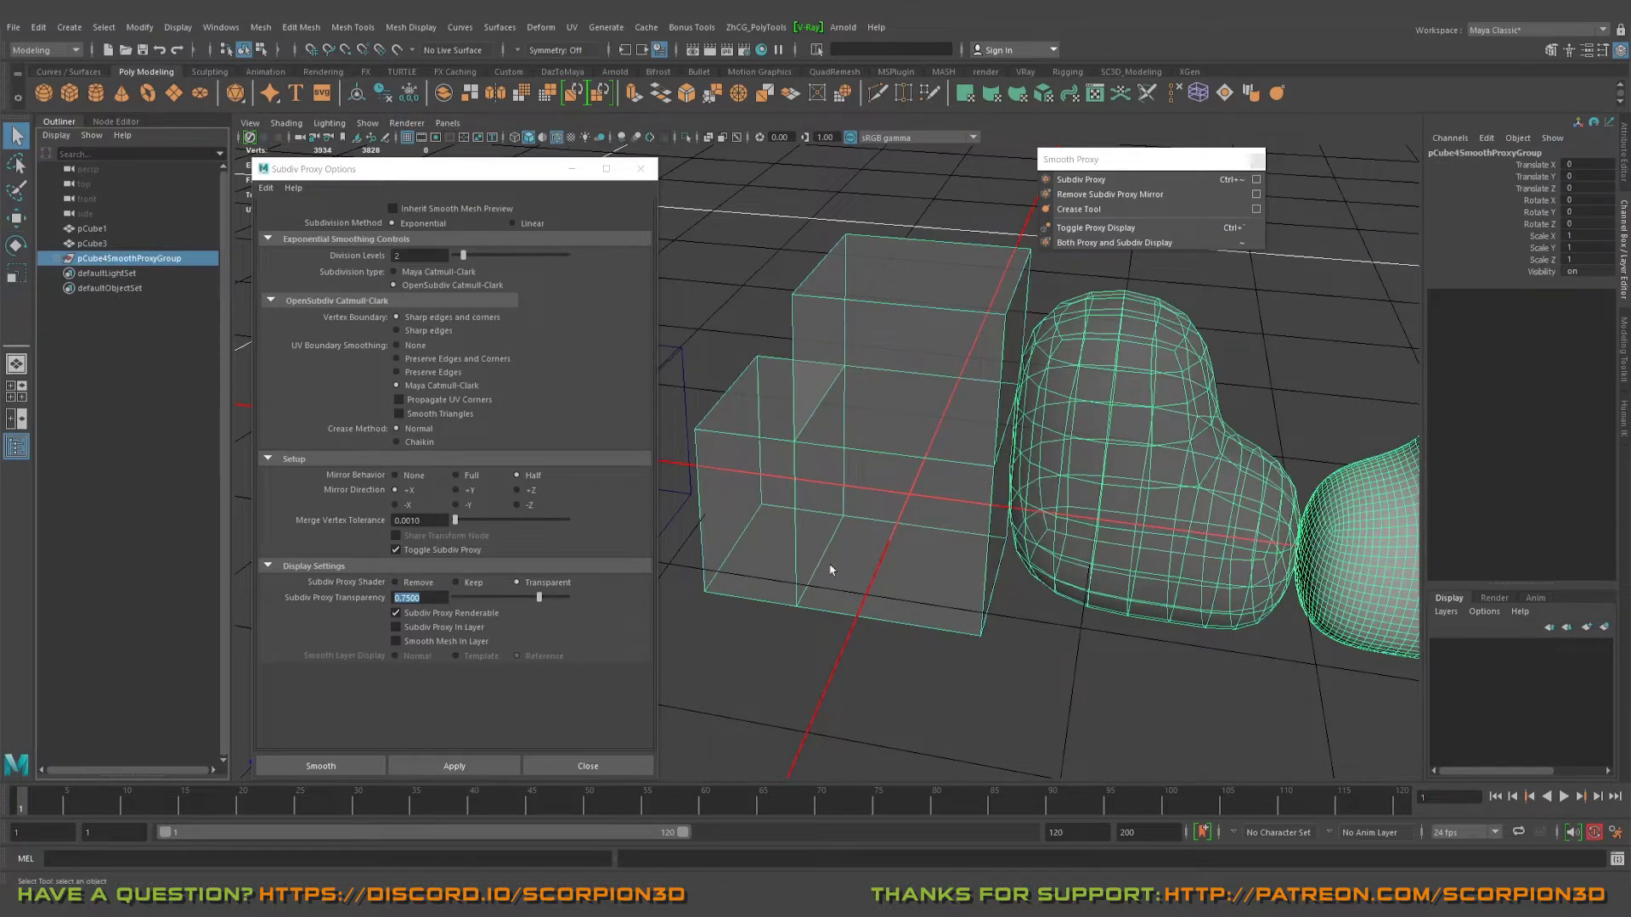
key("Delete")
right_click_drag(893, 480, 906, 513, "shift")
middle_click_drag(897, 510, 1046, 459, "alt")
left_click_drag(978, 461, 951, 465, "alt")
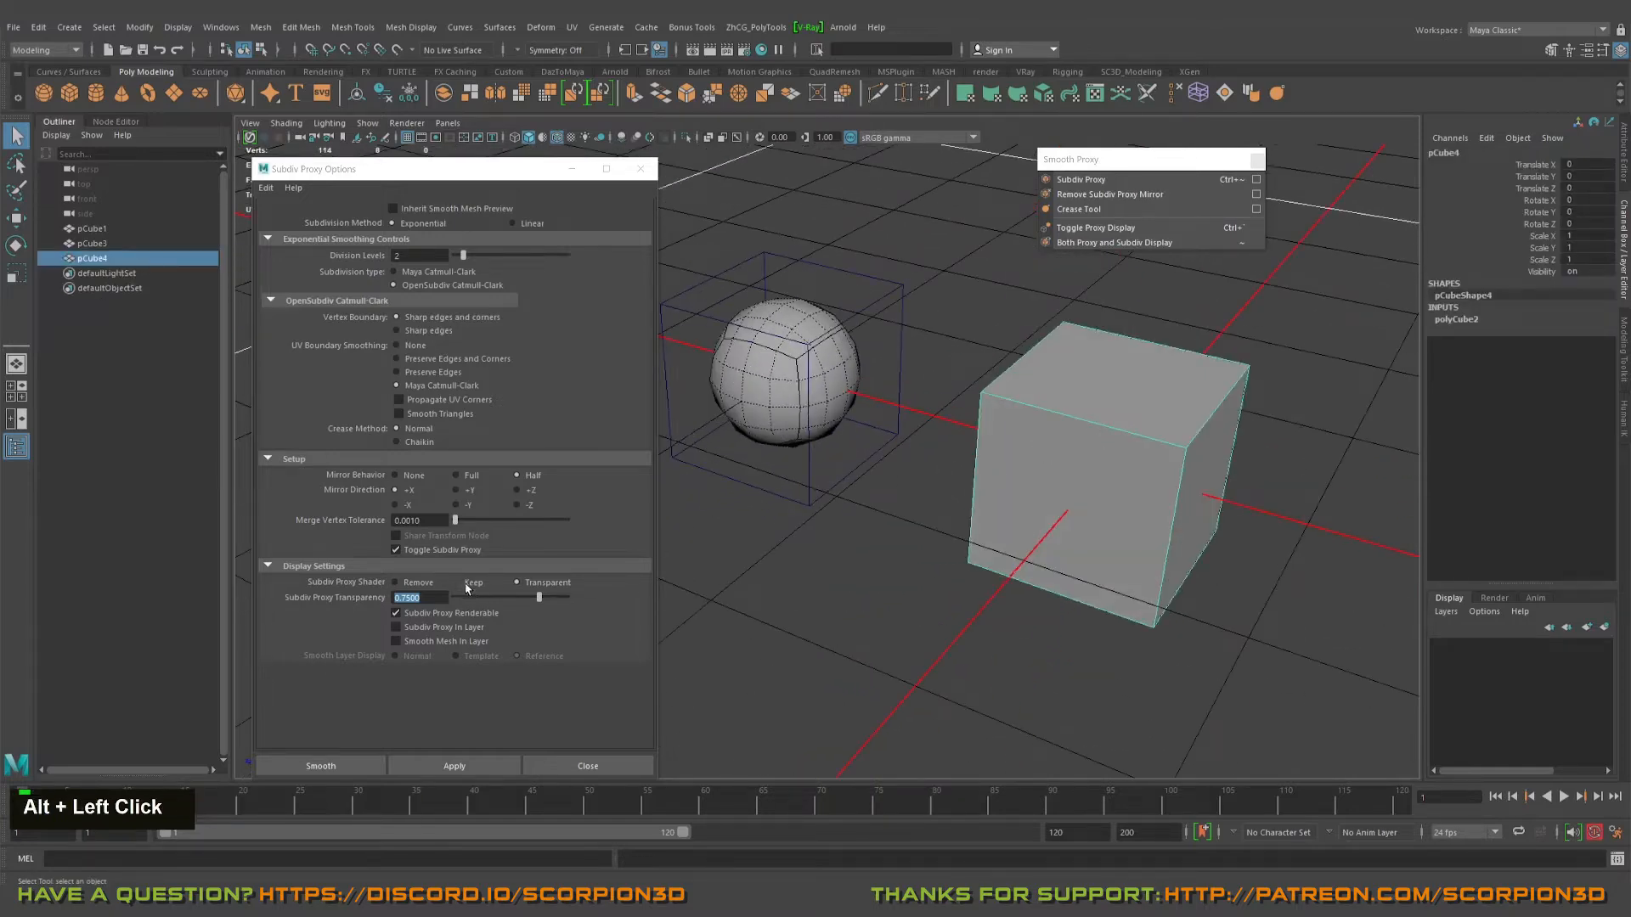
- Reset the Subdiv Proxy options to their default settings
left_click_drag(903, 387, 957, 411, "alt")
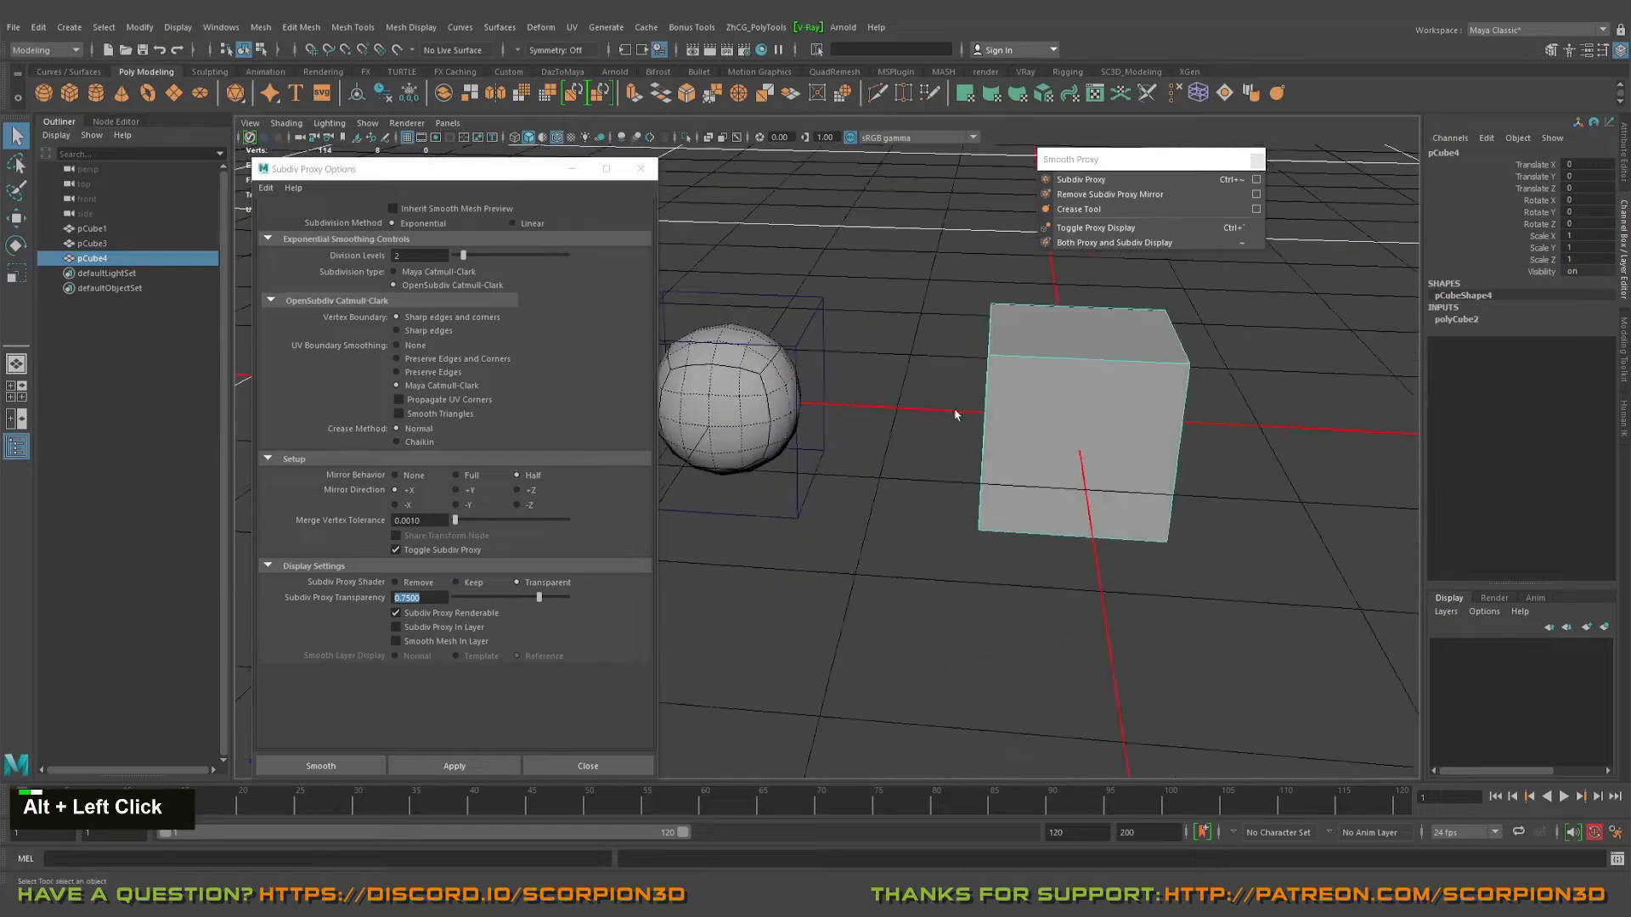
middle_click_drag(957, 411, 950, 456, "alt")
left_click_drag(951, 455, 926, 448, "alt")
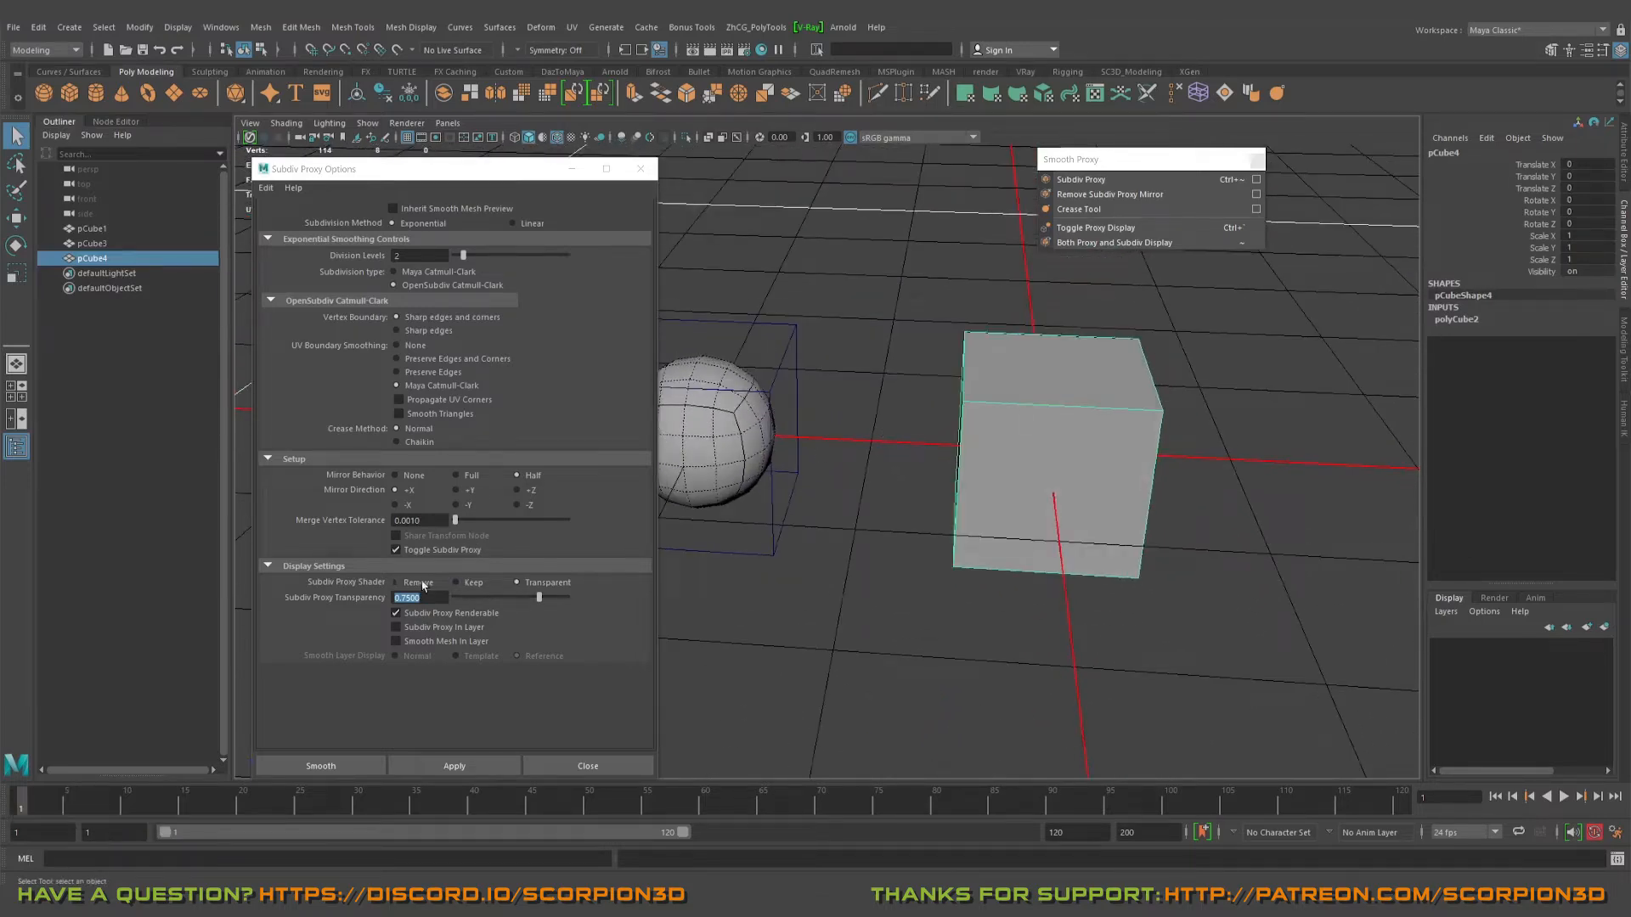
left_click_drag(841, 367, 765, 298)
middle_click_drag(764, 298, 898, 341, "alt")
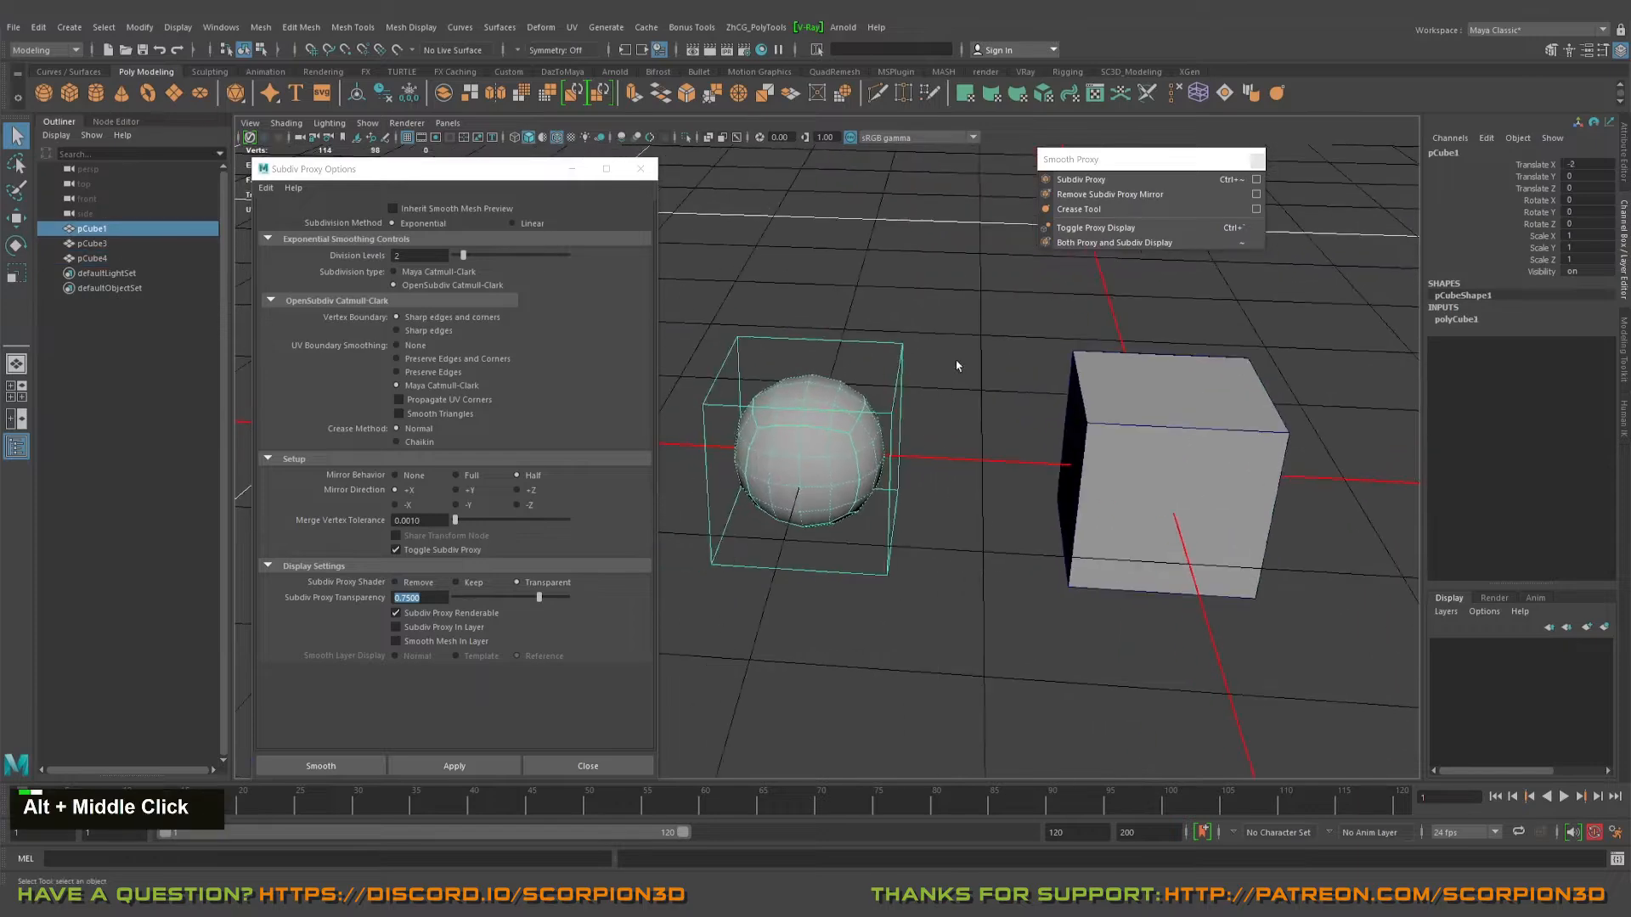
left_click_drag(896, 343, 903, 347)
middle_click_drag(953, 365, 880, 372, "alt")
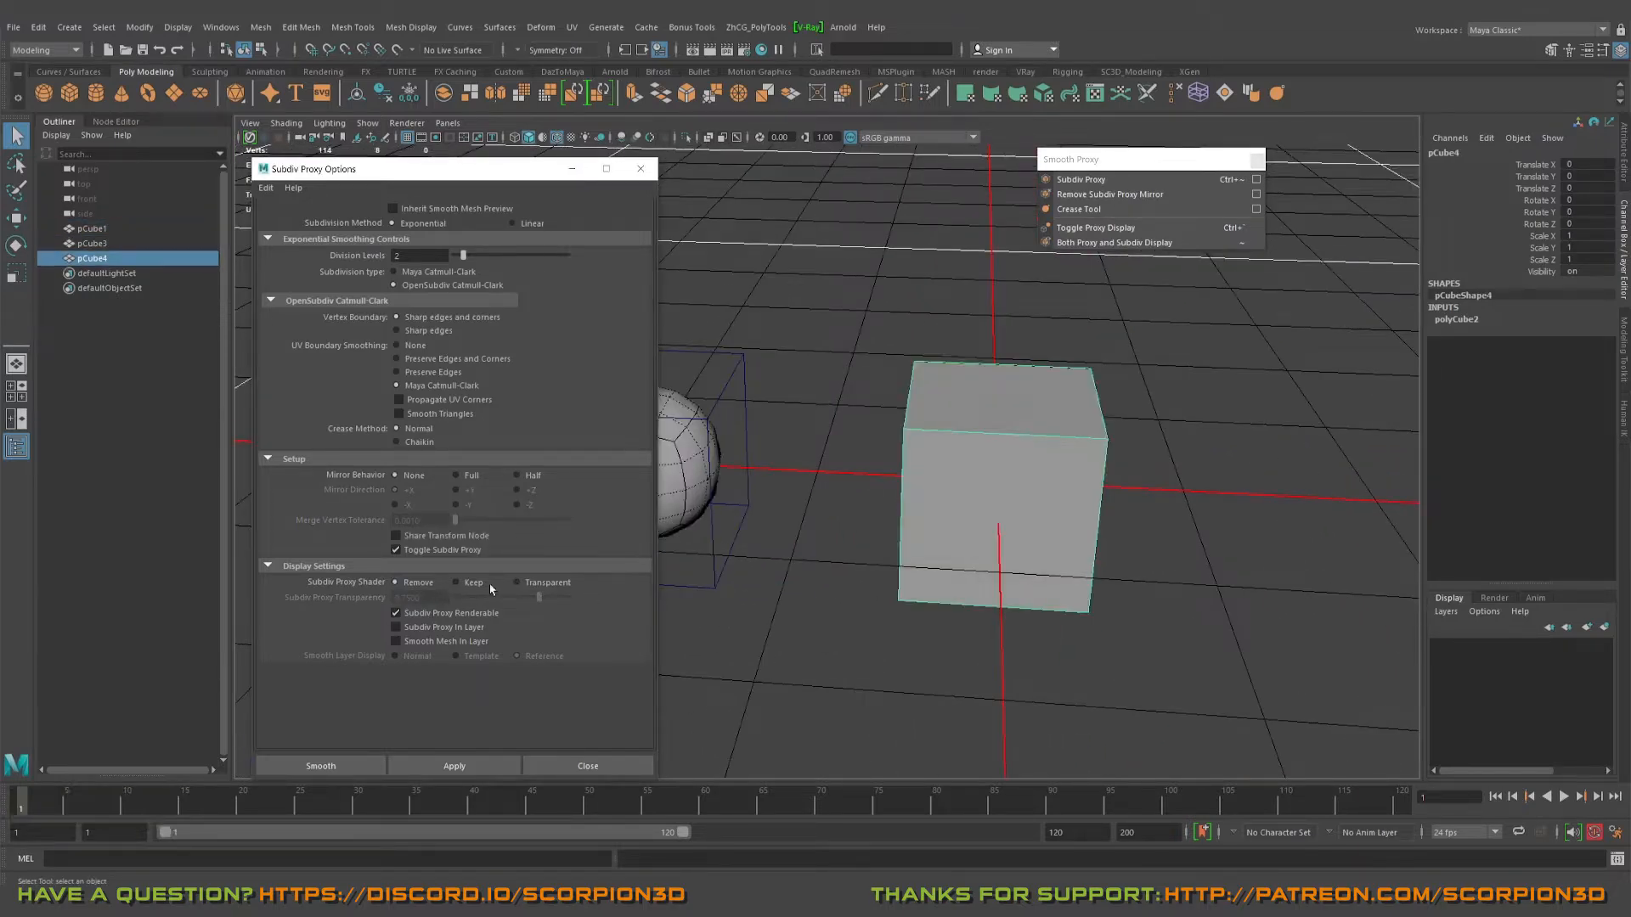
left_click(266, 188)
left_click(304, 223)
- Compare the first cube's proxy cage and smoothed sphere with the plain middle cube
left_click(740, 346)
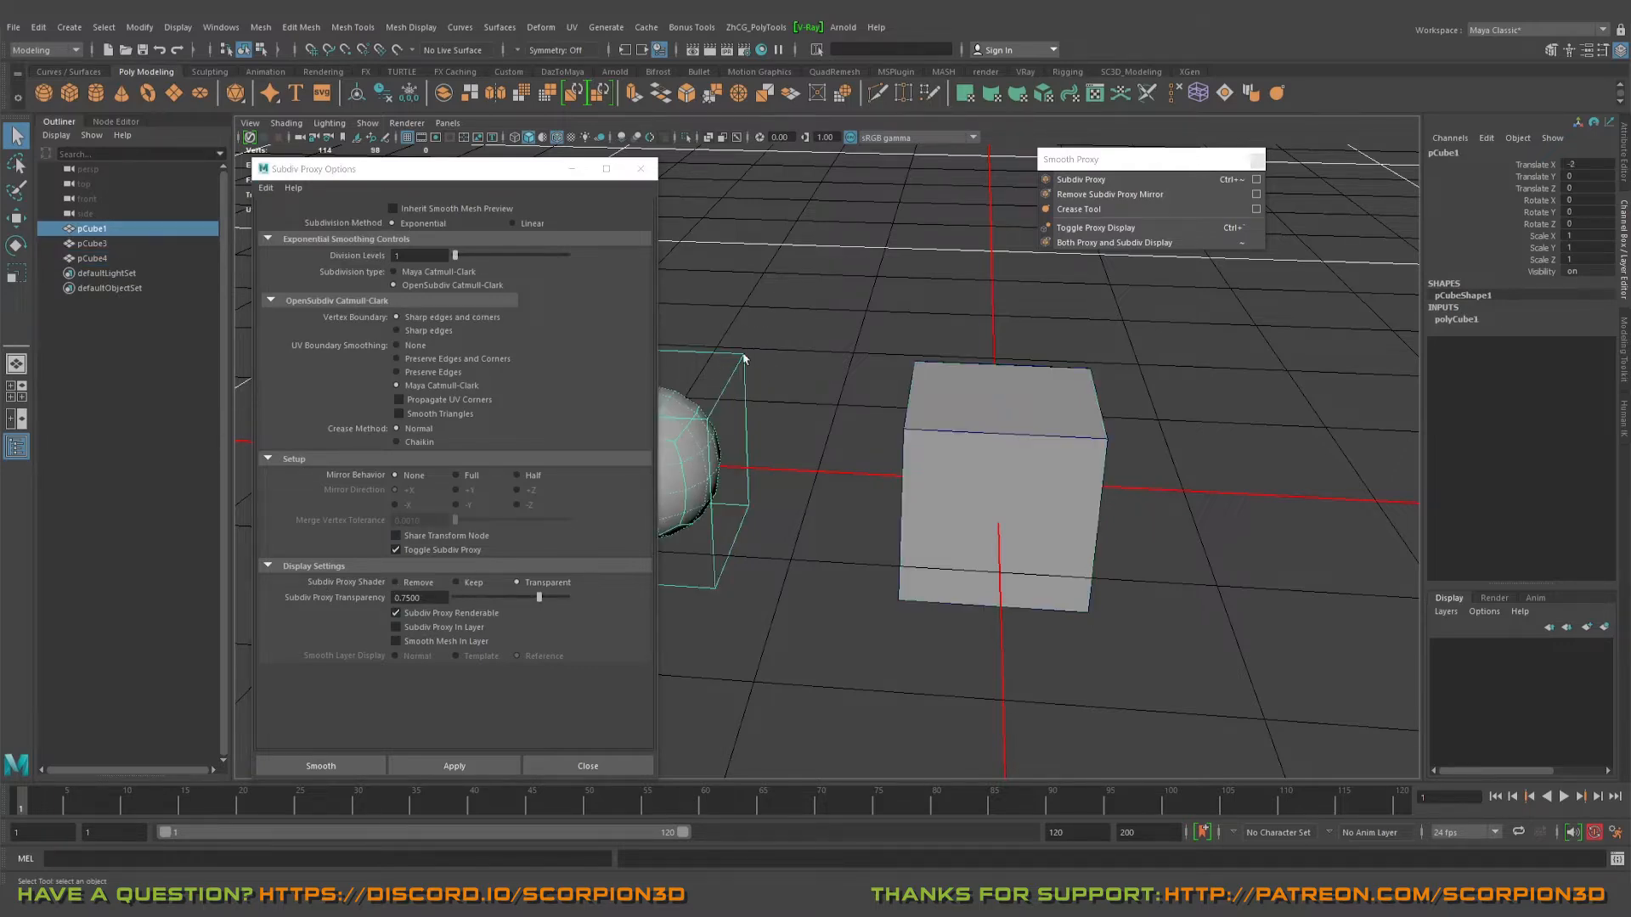
middle_click_drag(744, 359, 939, 350, "alt")
left_click_drag(938, 350, 862, 353, "alt")
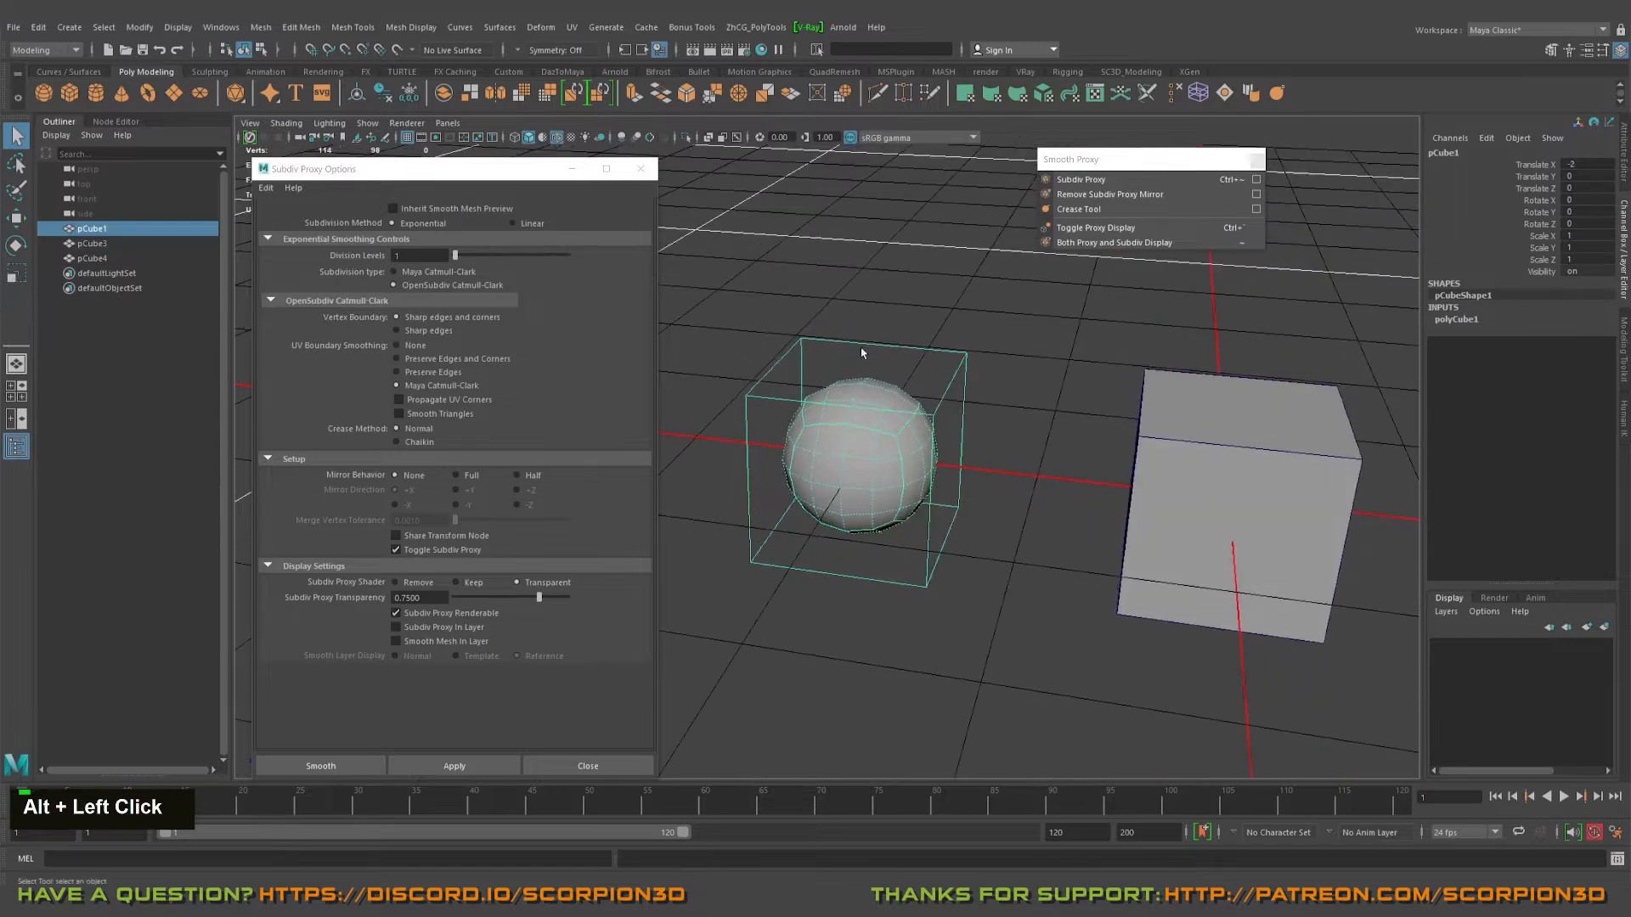
middle_click_drag(862, 354, 850, 374, "alt")
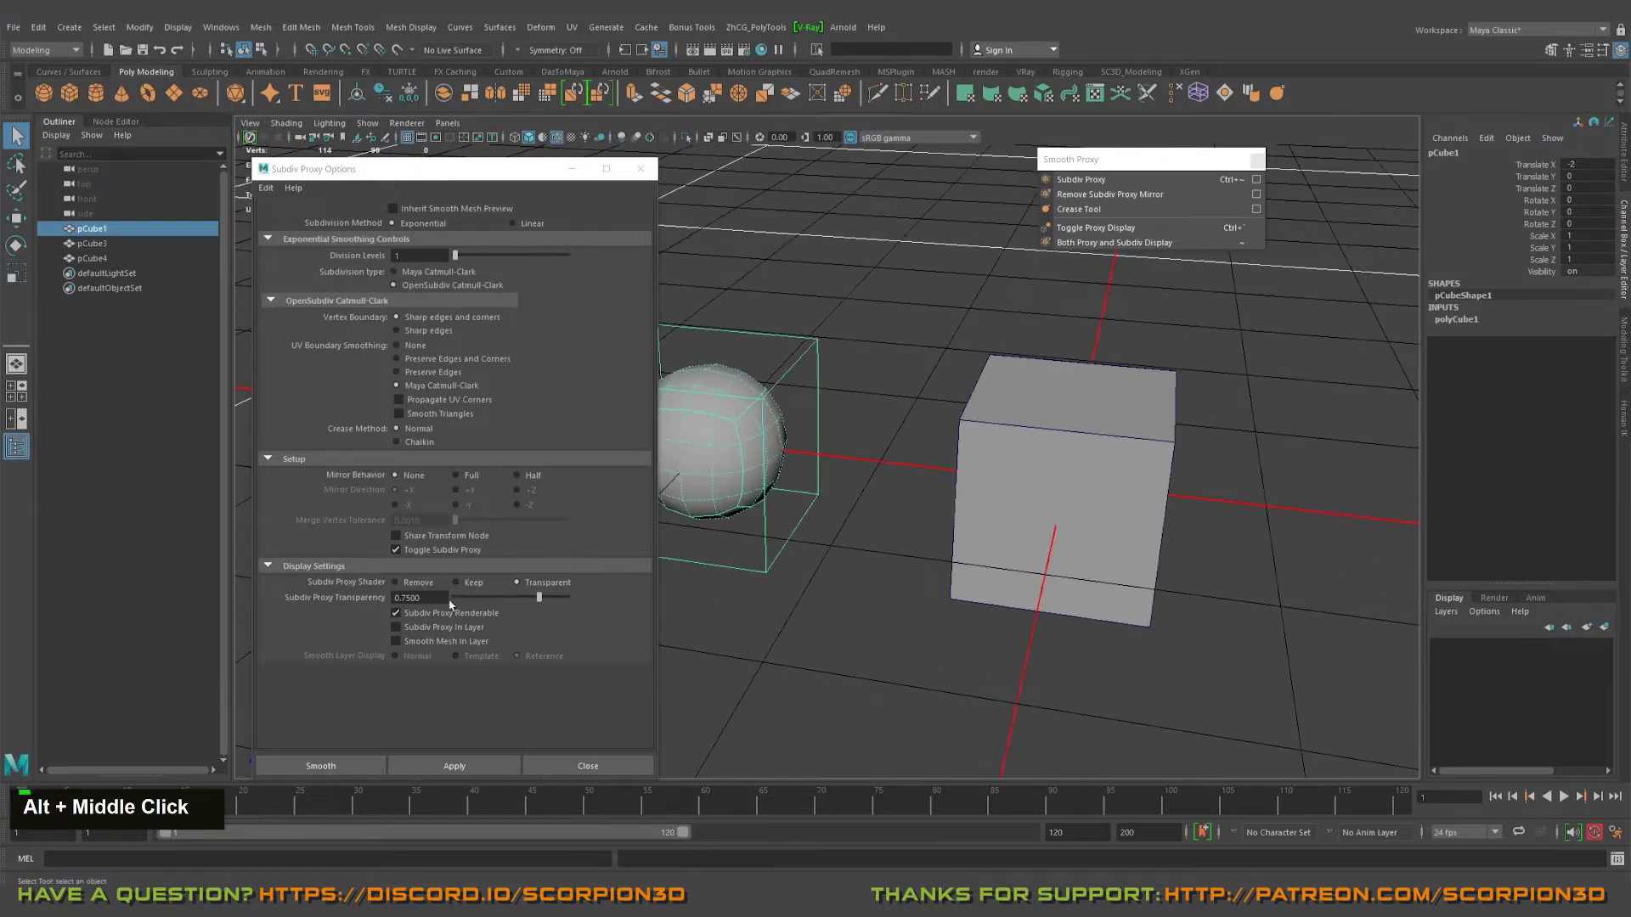
left_click_drag(1017, 439, 1045, 398, "alt")
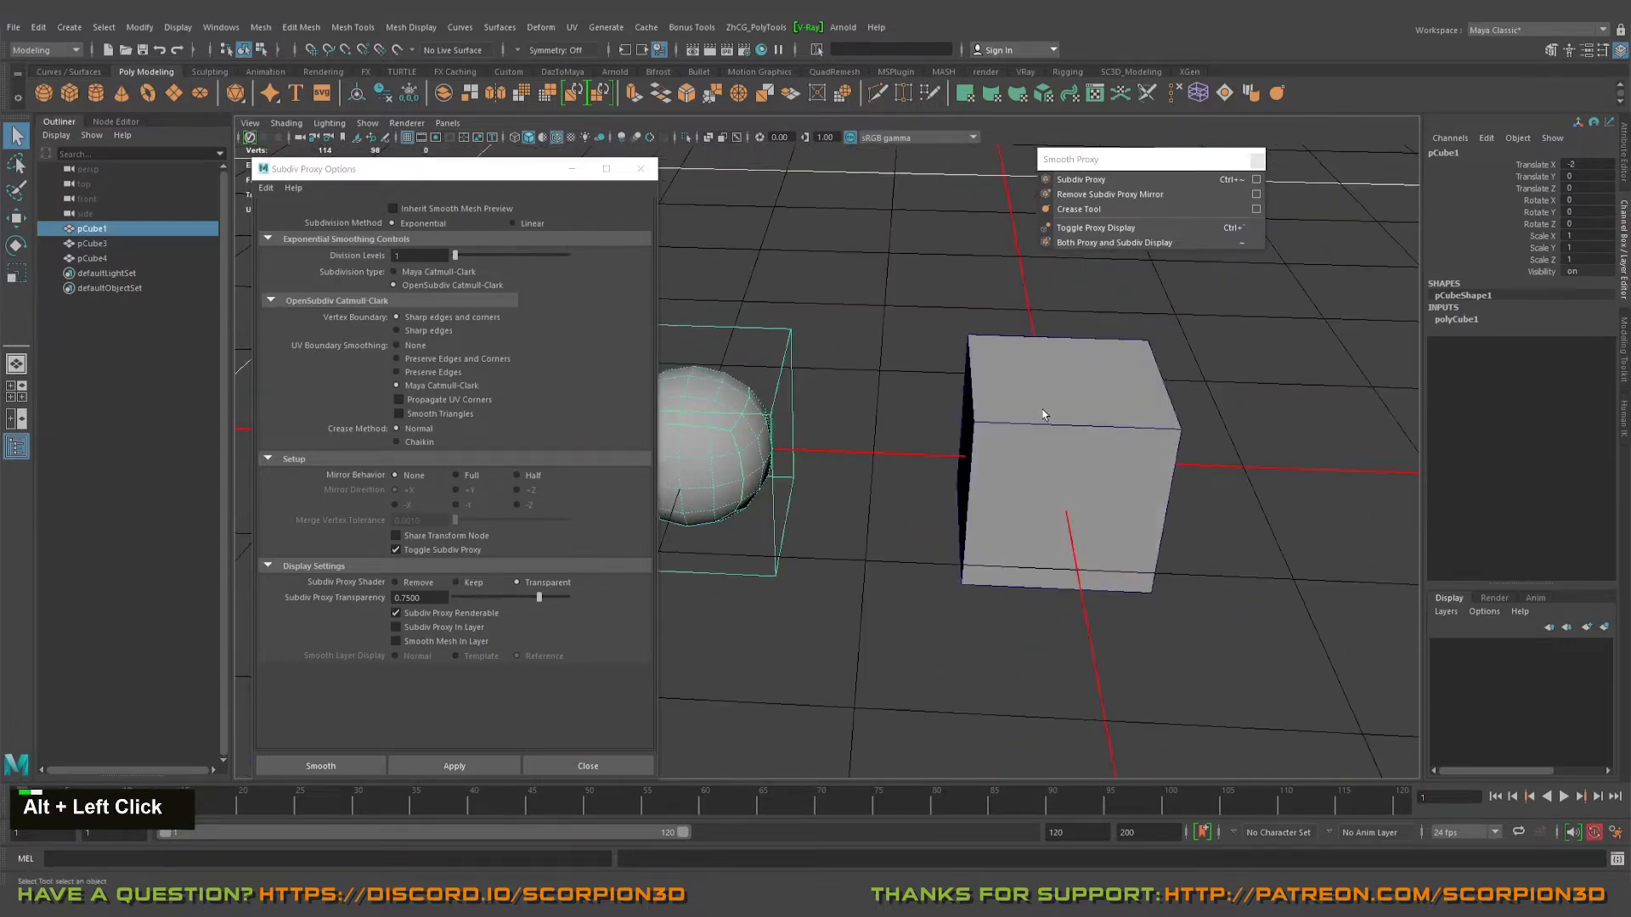
left_click(1050, 395)
middle_click_drag(985, 442, 1016, 411, "alt")
mouse_move(1016, 411)
left_mouse_down("alt")
mouse_move(1005, 400)
mouse_move(1037, 413)
left_mouse_up("alt")
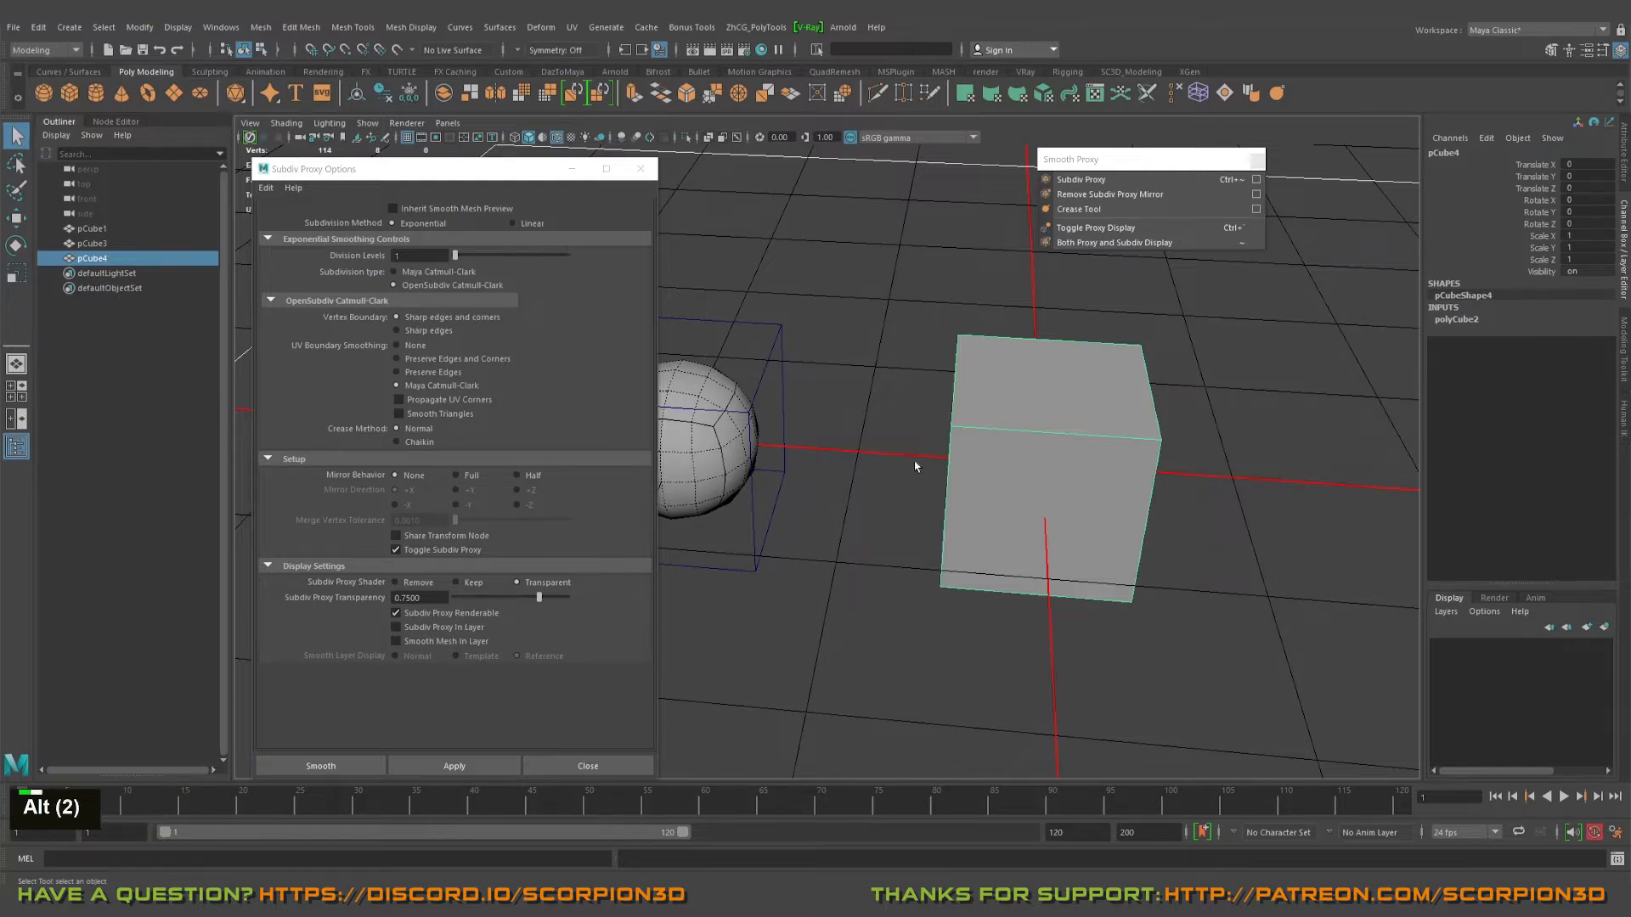
middle_click_drag(914, 462, 874, 441, "alt")
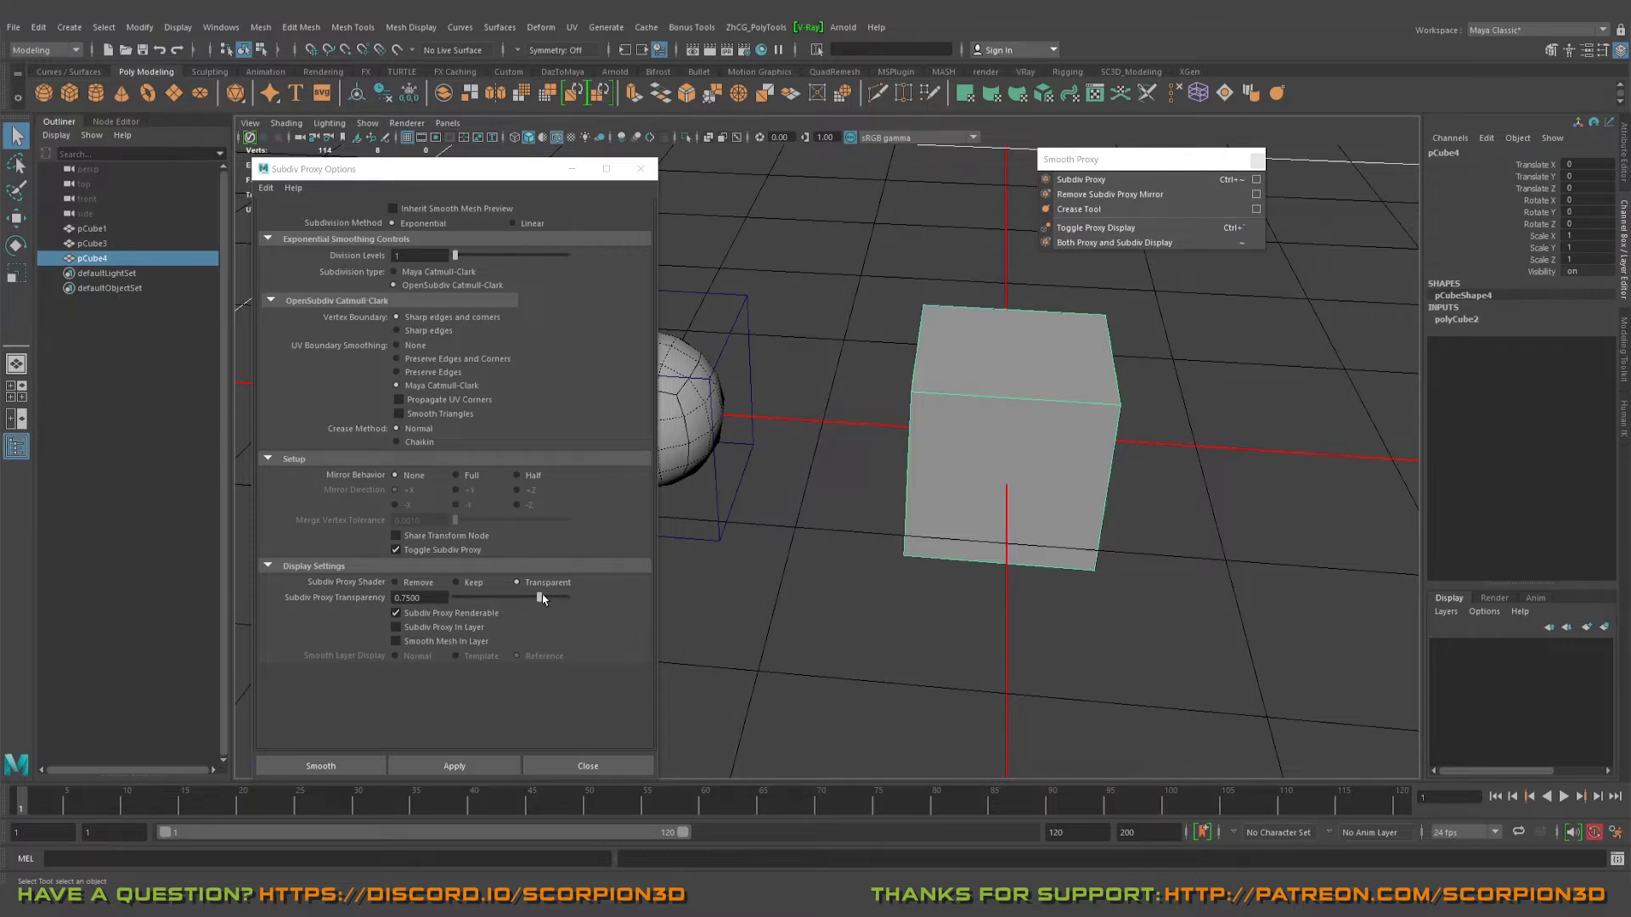
- Set the Subdiv Proxy Transparency to 1.0000
left_click_drag(538, 598, 586, 606)
left_click_drag(1005, 462, 859, 365, "alt")
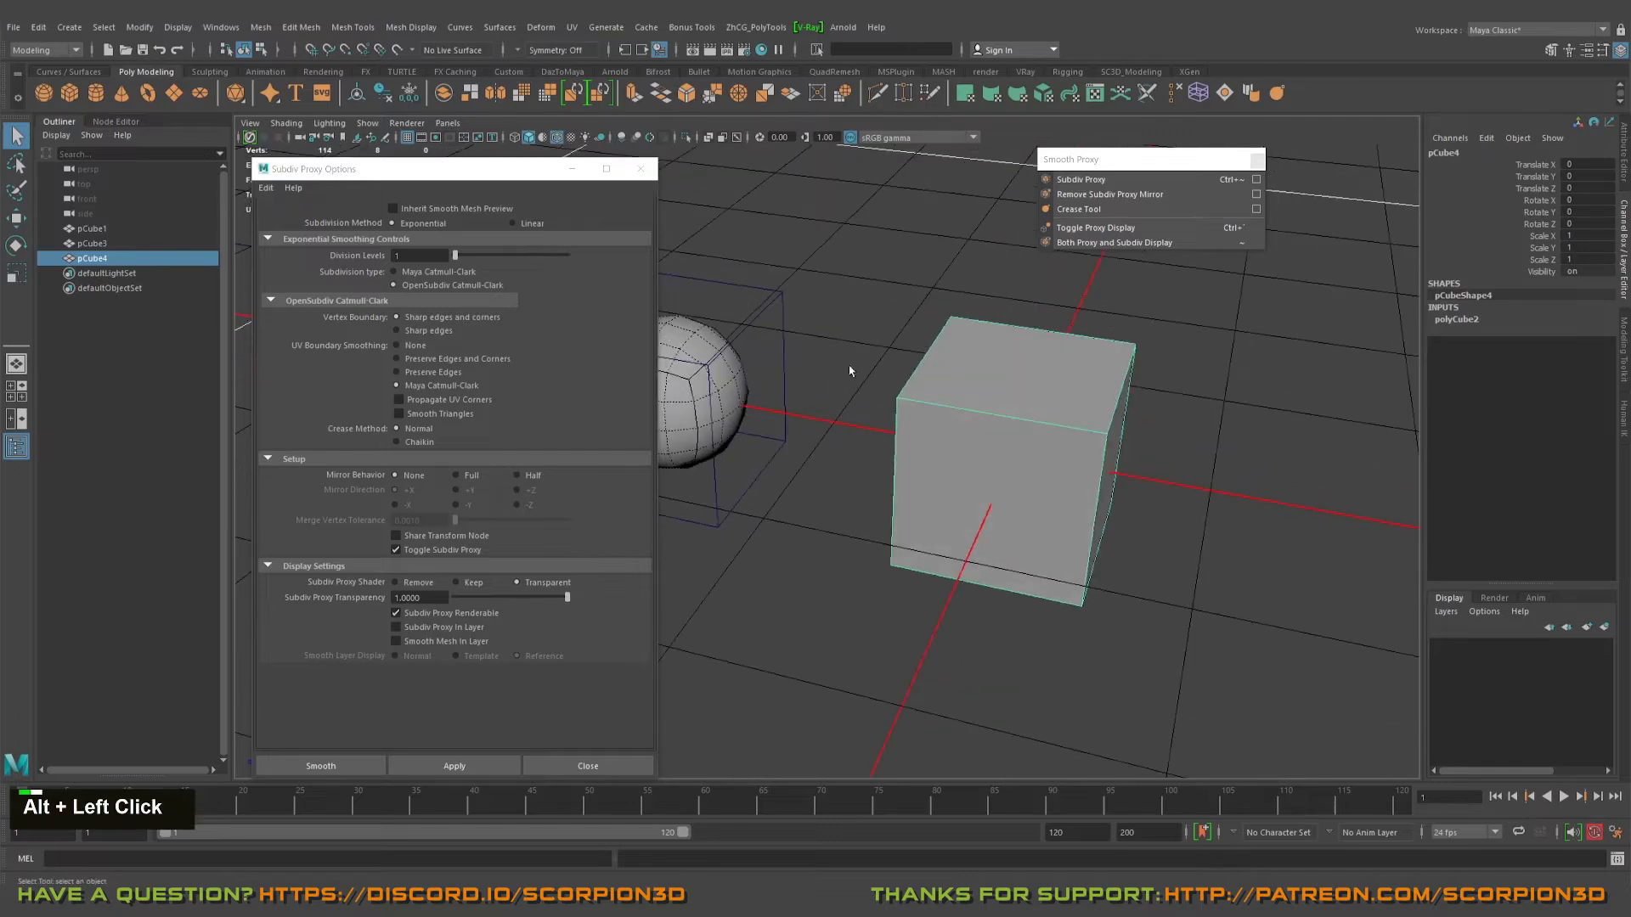
left_click_drag(802, 301, 804, 303)
middle_click_drag(911, 461, 626, 573, "alt")
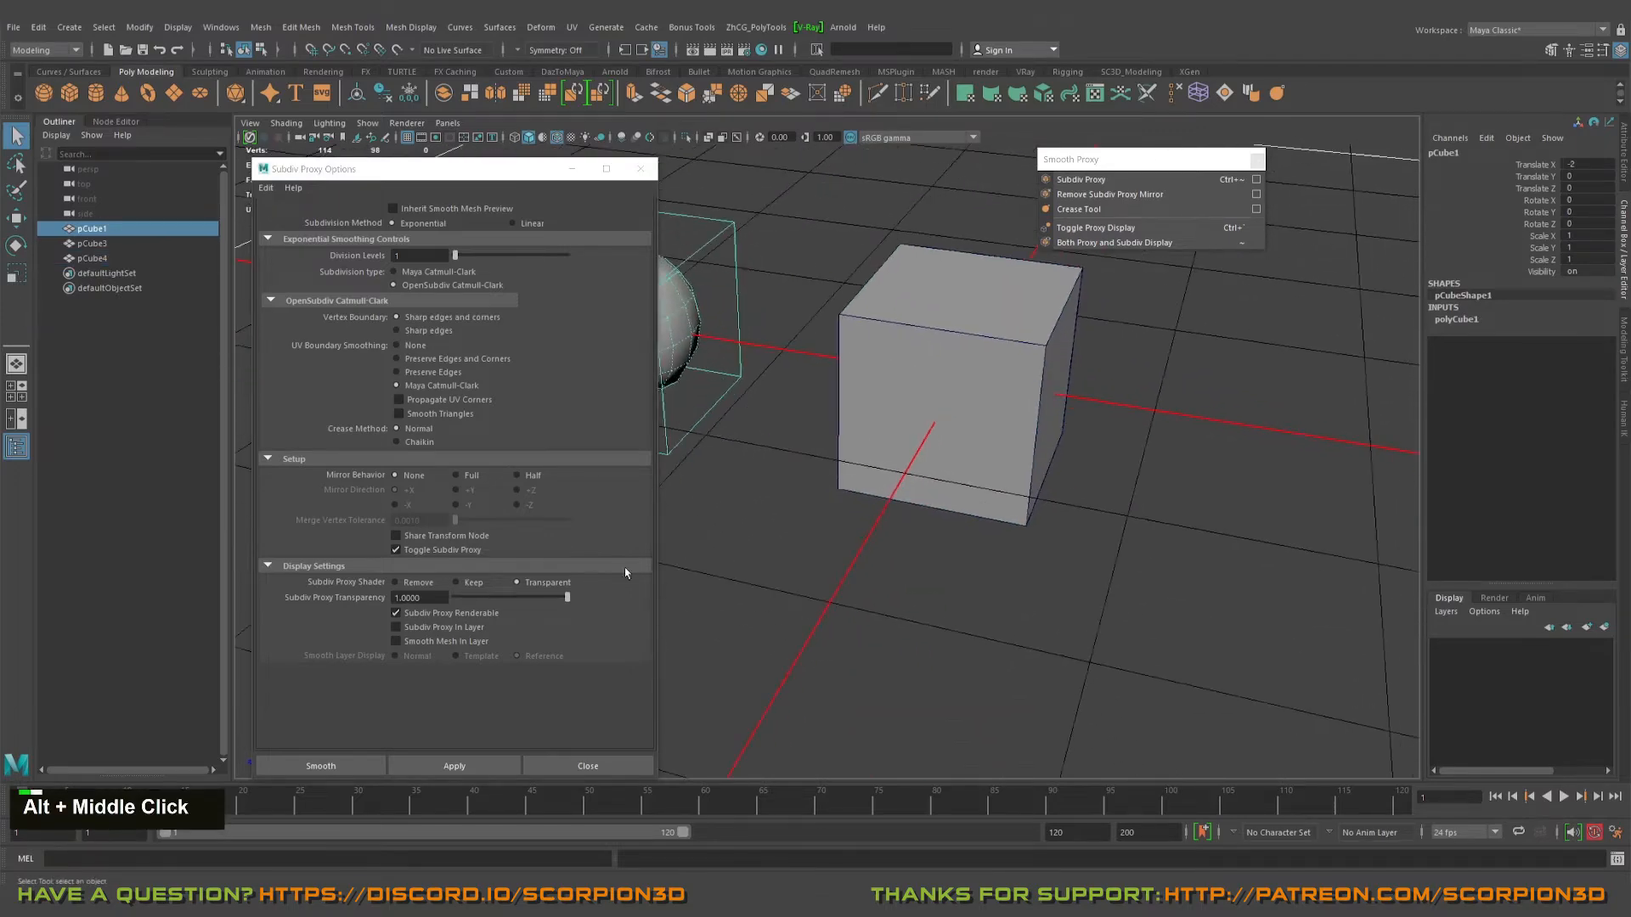
left_click_drag(884, 476, 947, 520, "alt")
middle_click_drag(884, 532, 848, 568, "alt")
left_click_drag(679, 573, 594, 599, "alt")
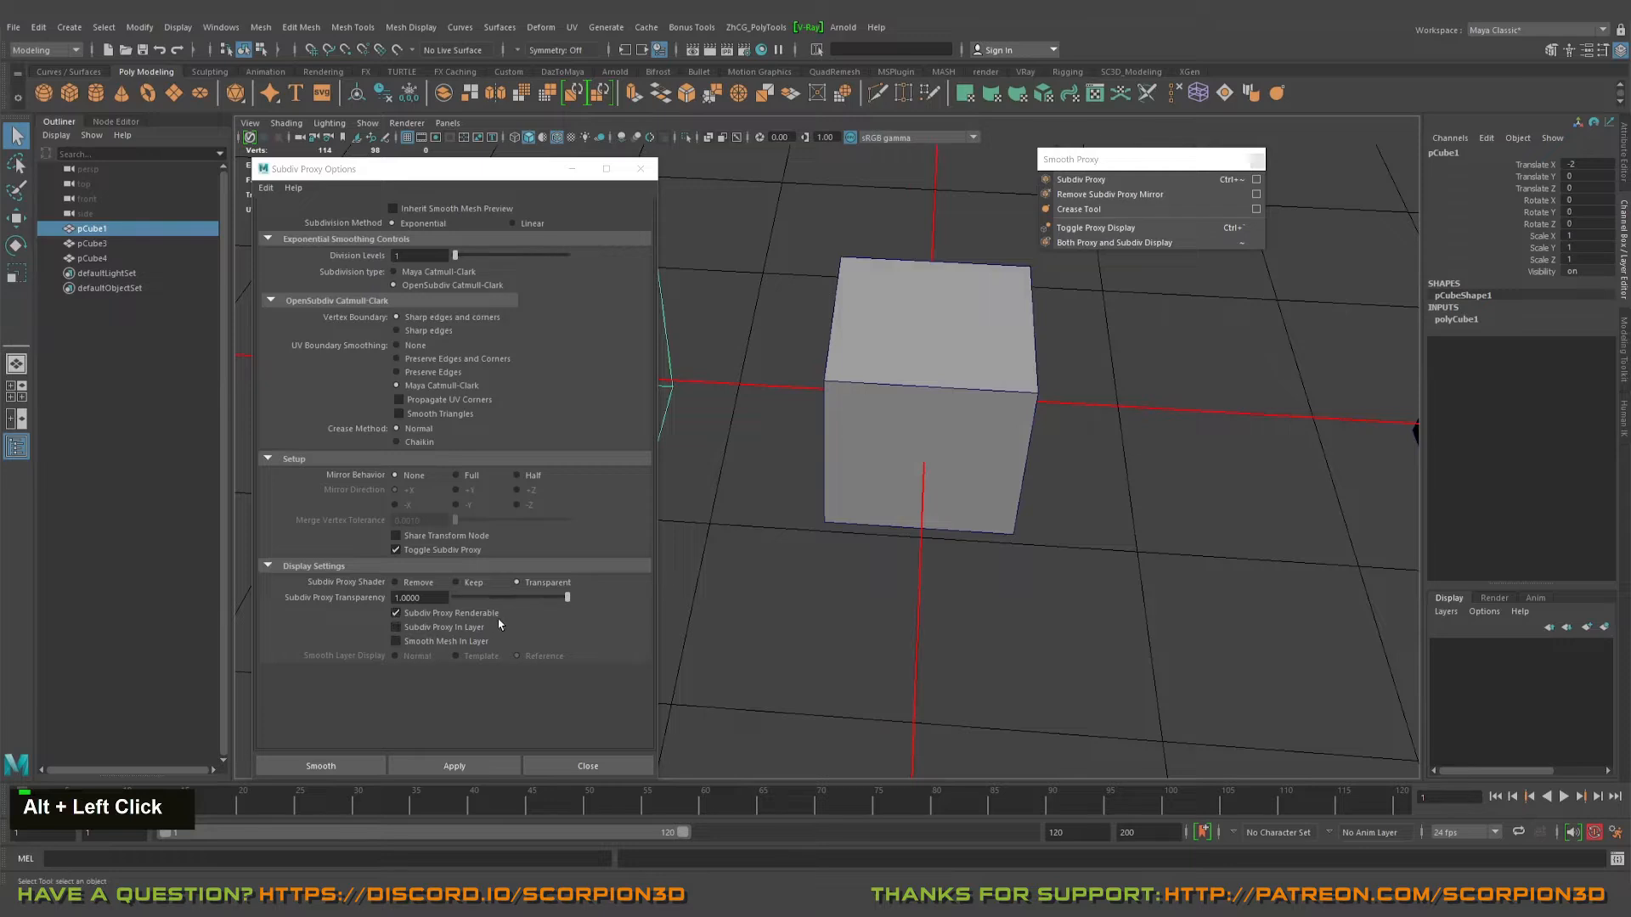
middle_click_drag(825, 517, 808, 544, "alt")
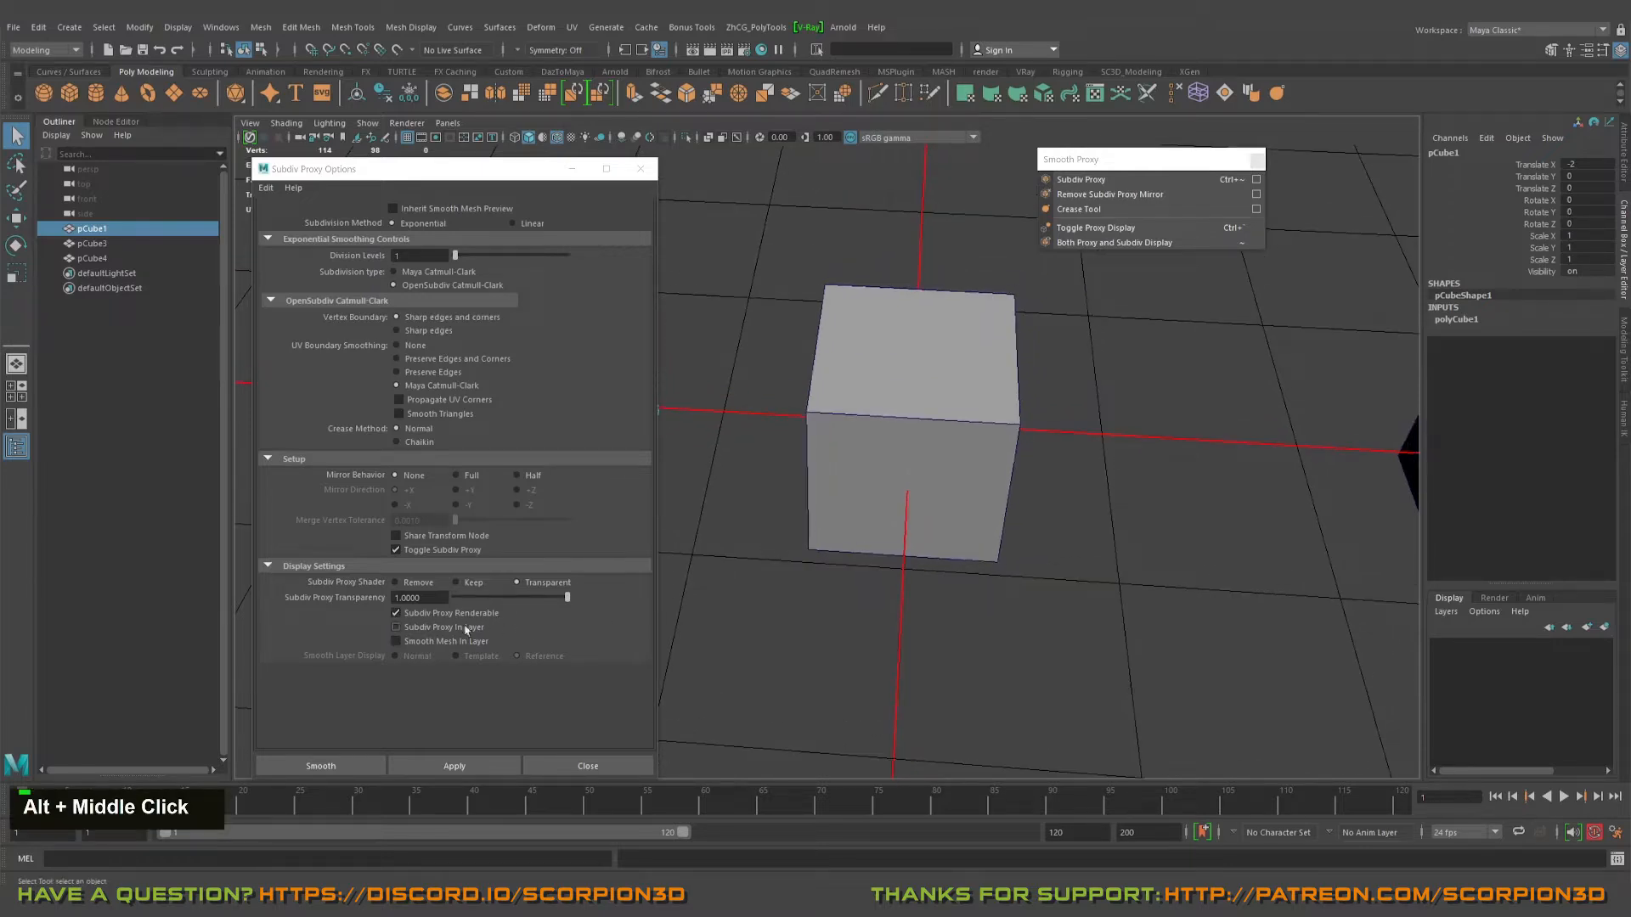
left_click_drag(785, 550, 874, 572, "alt")
middle_click_drag(819, 615, 884, 538, "alt")
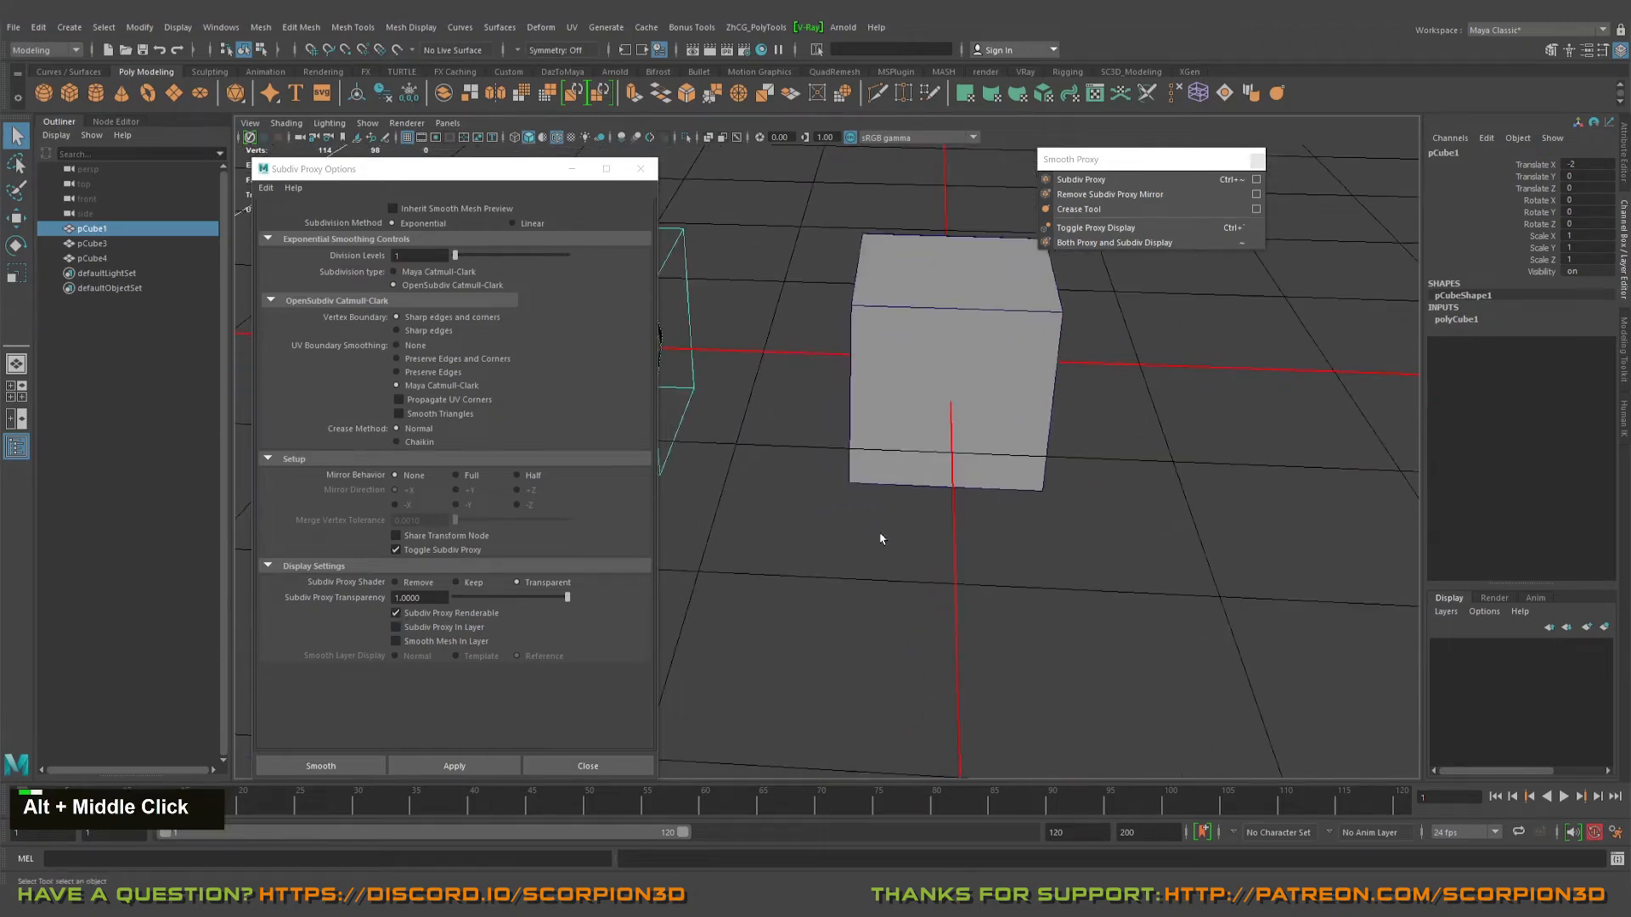
left_click_drag(884, 538, 862, 548, "alt")
left_click_drag(1015, 549, 1003, 553, "alt")
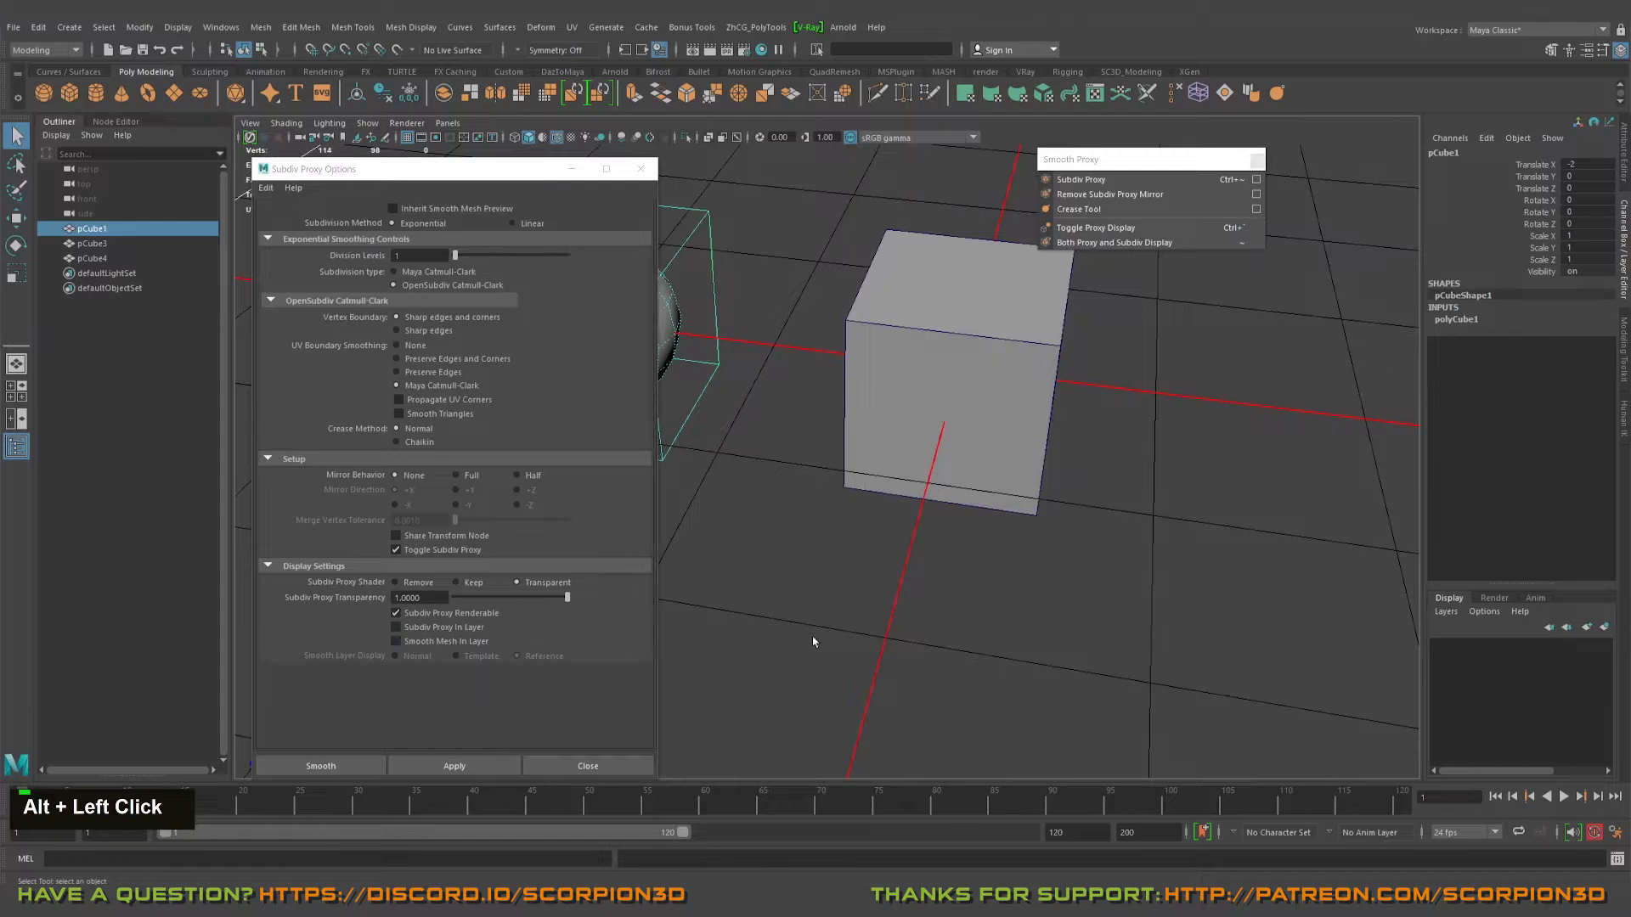
left_click_drag(808, 539, 772, 588, "alt")
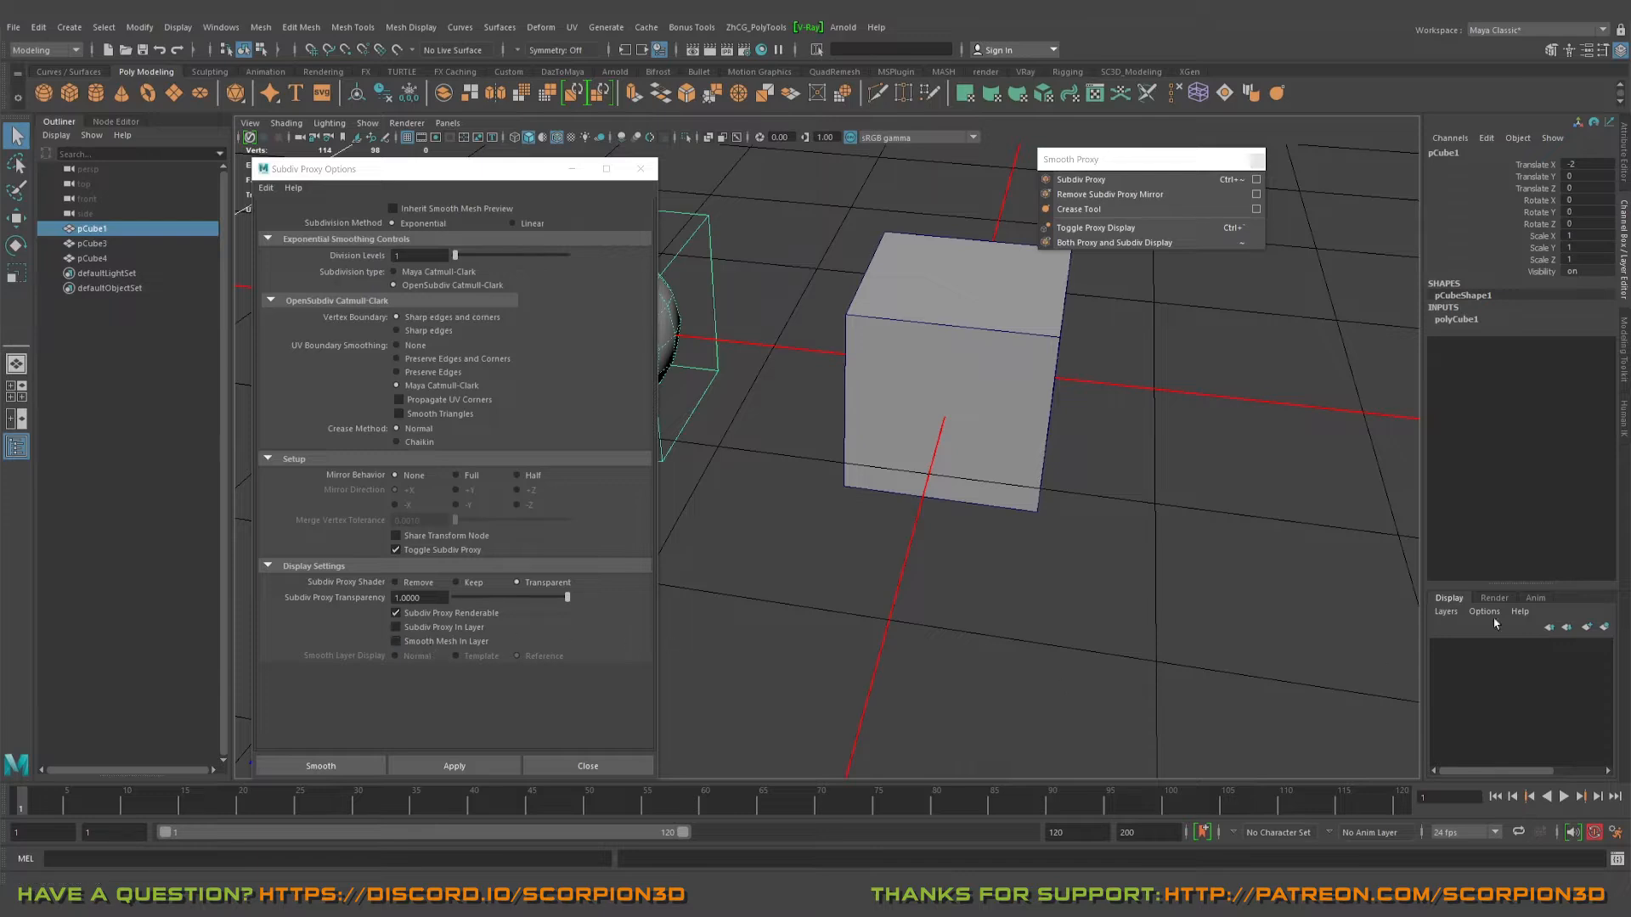
middle_click_drag(916, 472, 995, 494, "alt")
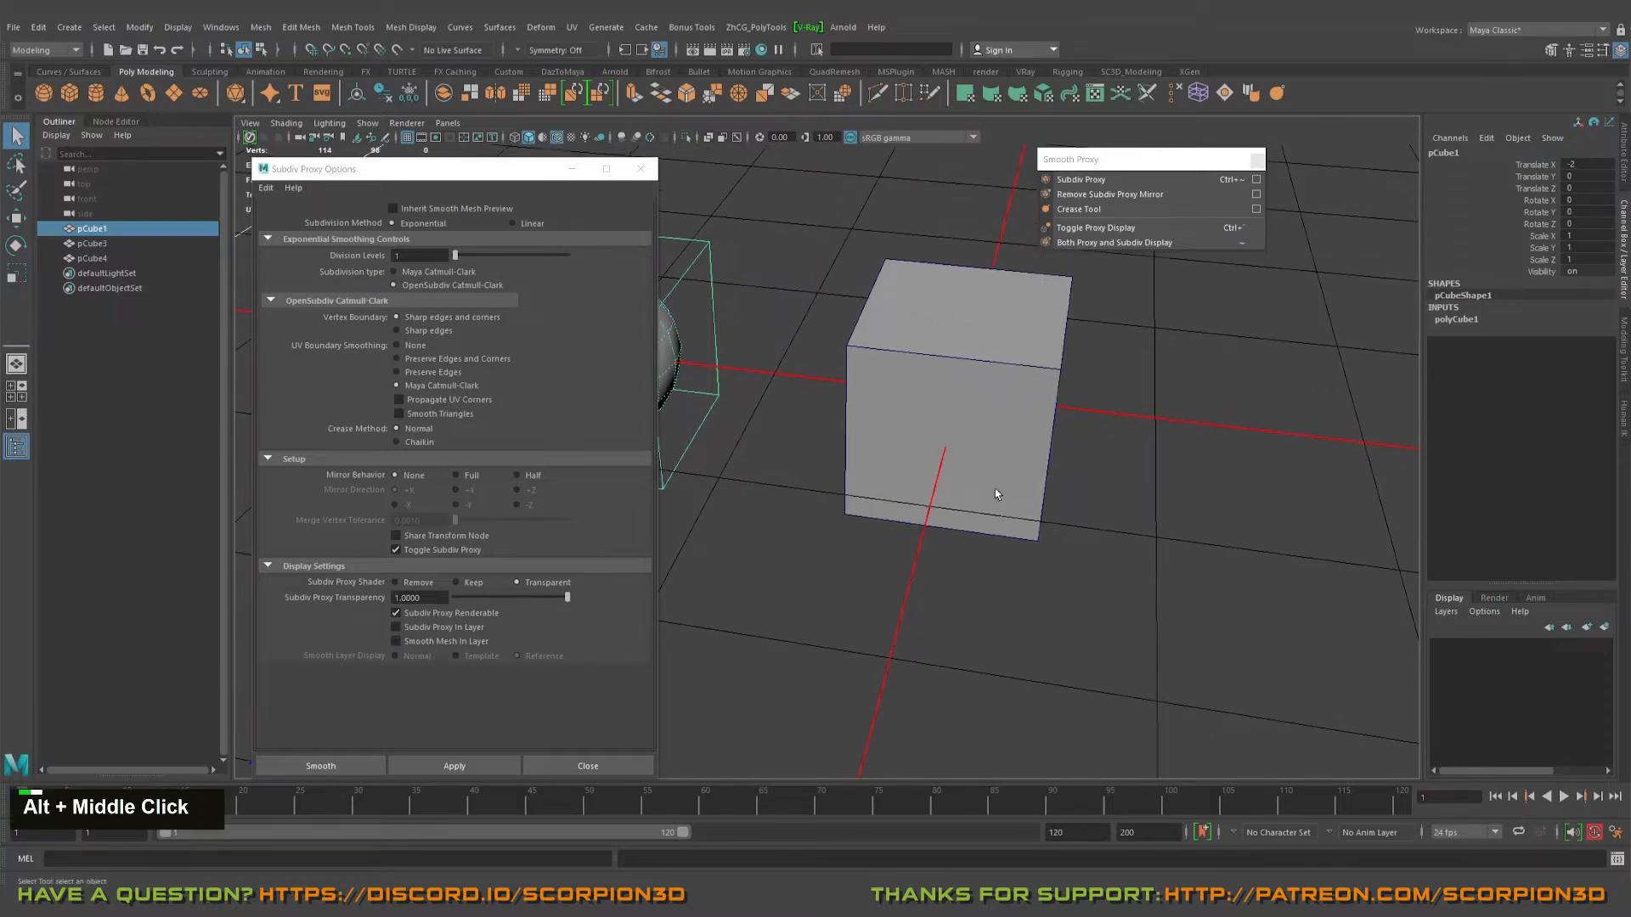
- Select the middle cube and enable Subdiv Proxy In Layer and Smooth Mesh In Layer
left_click_drag(996, 490, 996, 466, "alt")
left_click_drag(834, 235, 982, 570)
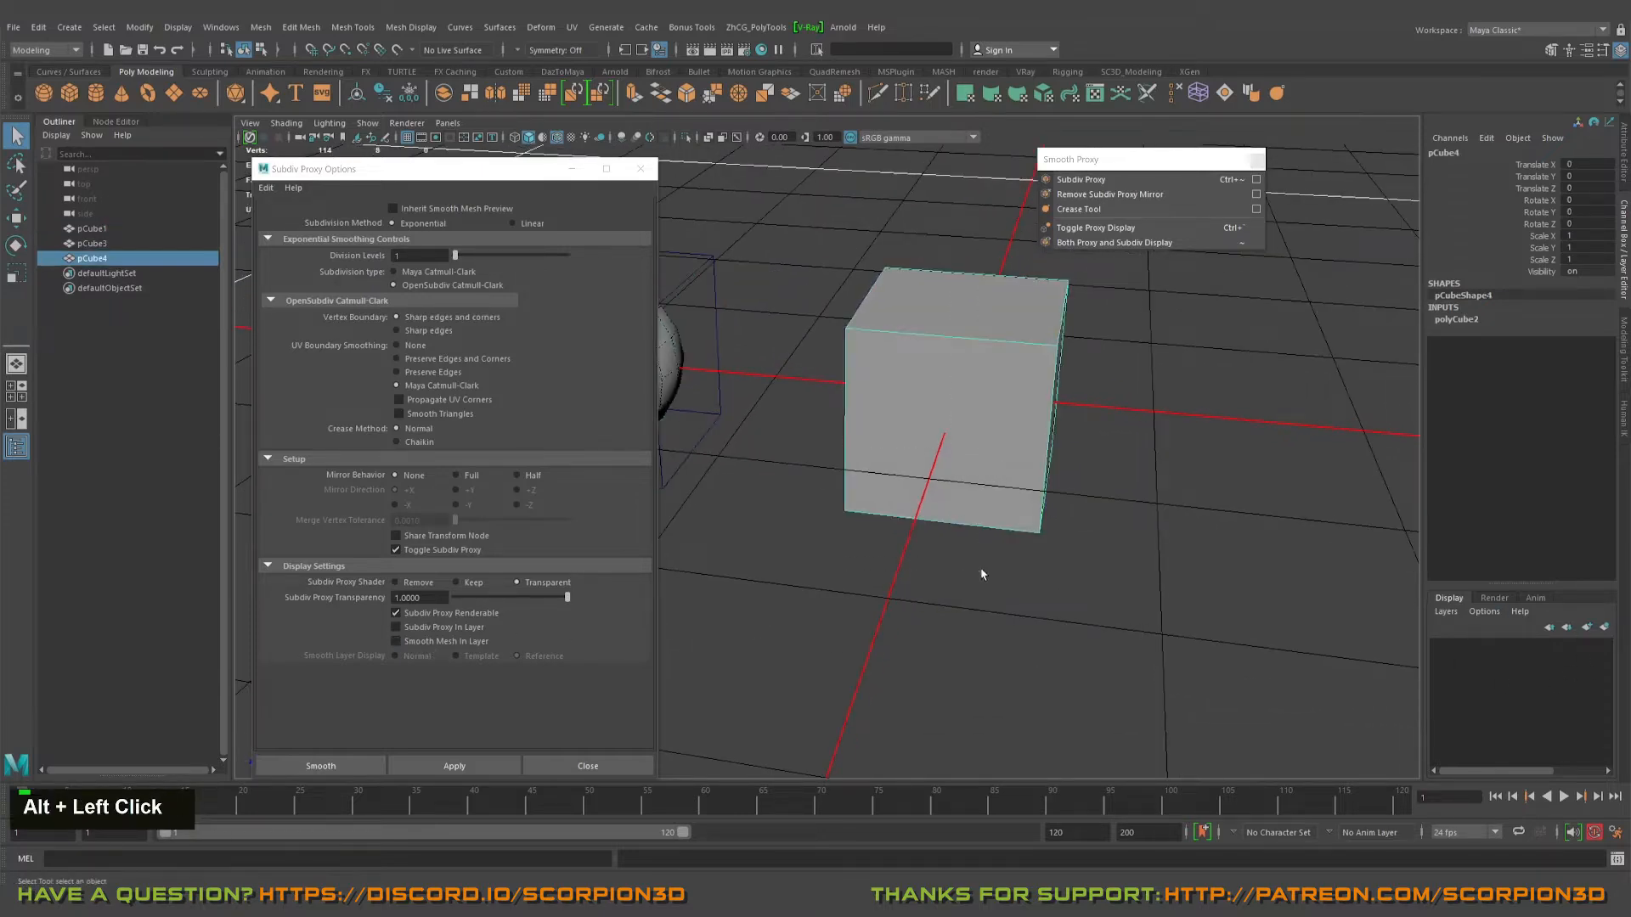
left_click(396, 627)
left_click(416, 643)
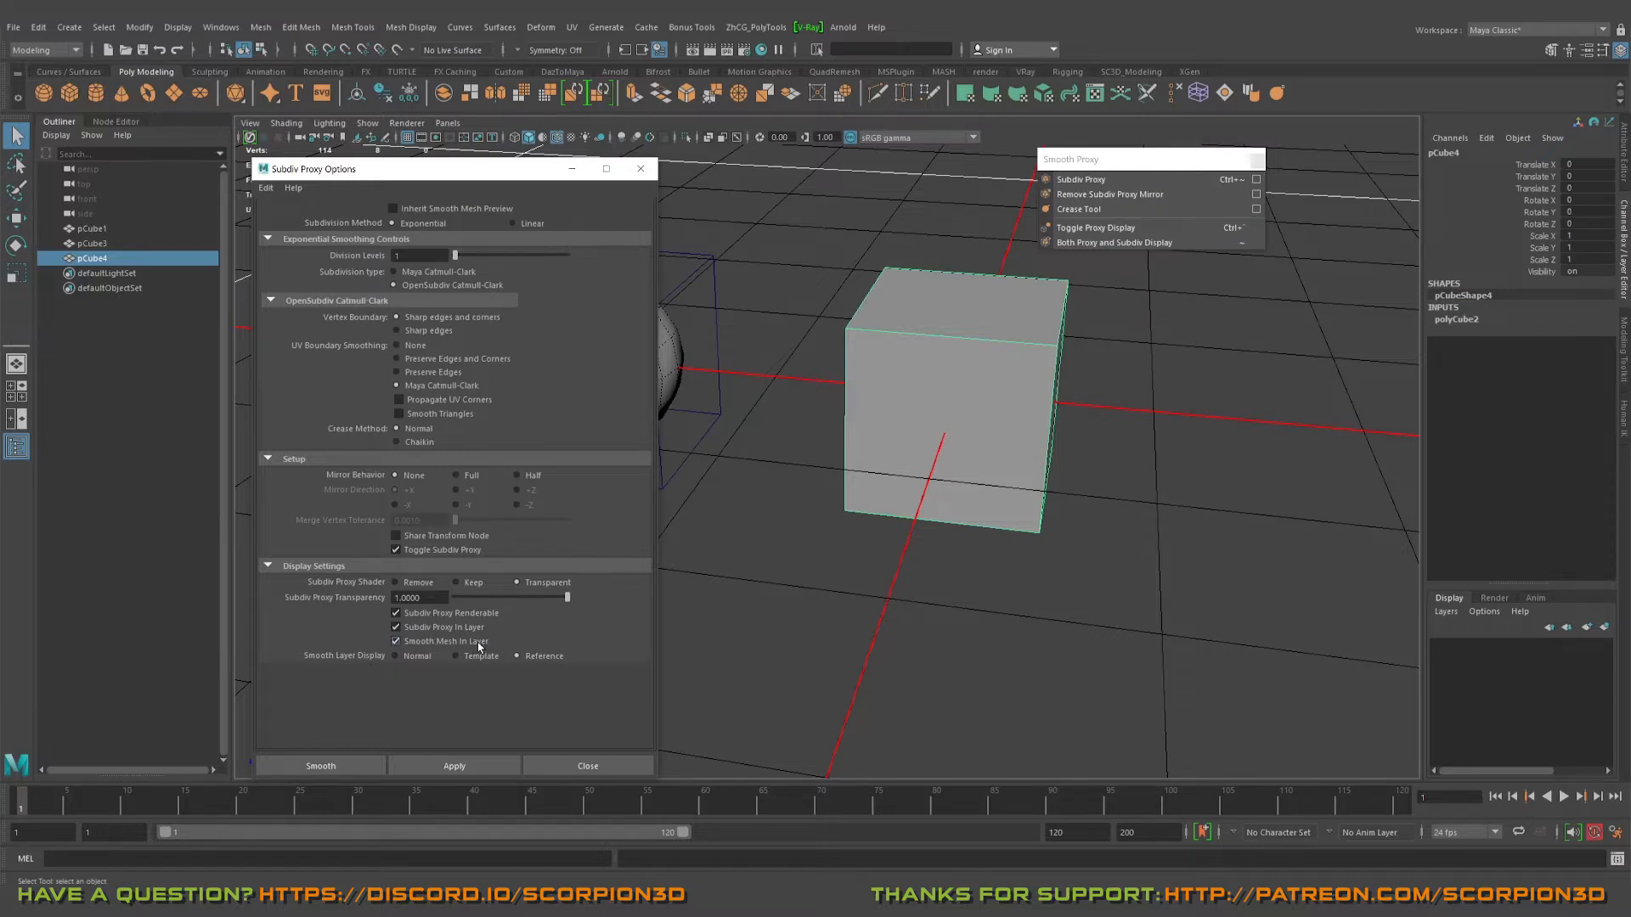
- Create a display layer from the selected middle cube and cycle its display type through Template and Reference back to normal
left_click(1605, 628)
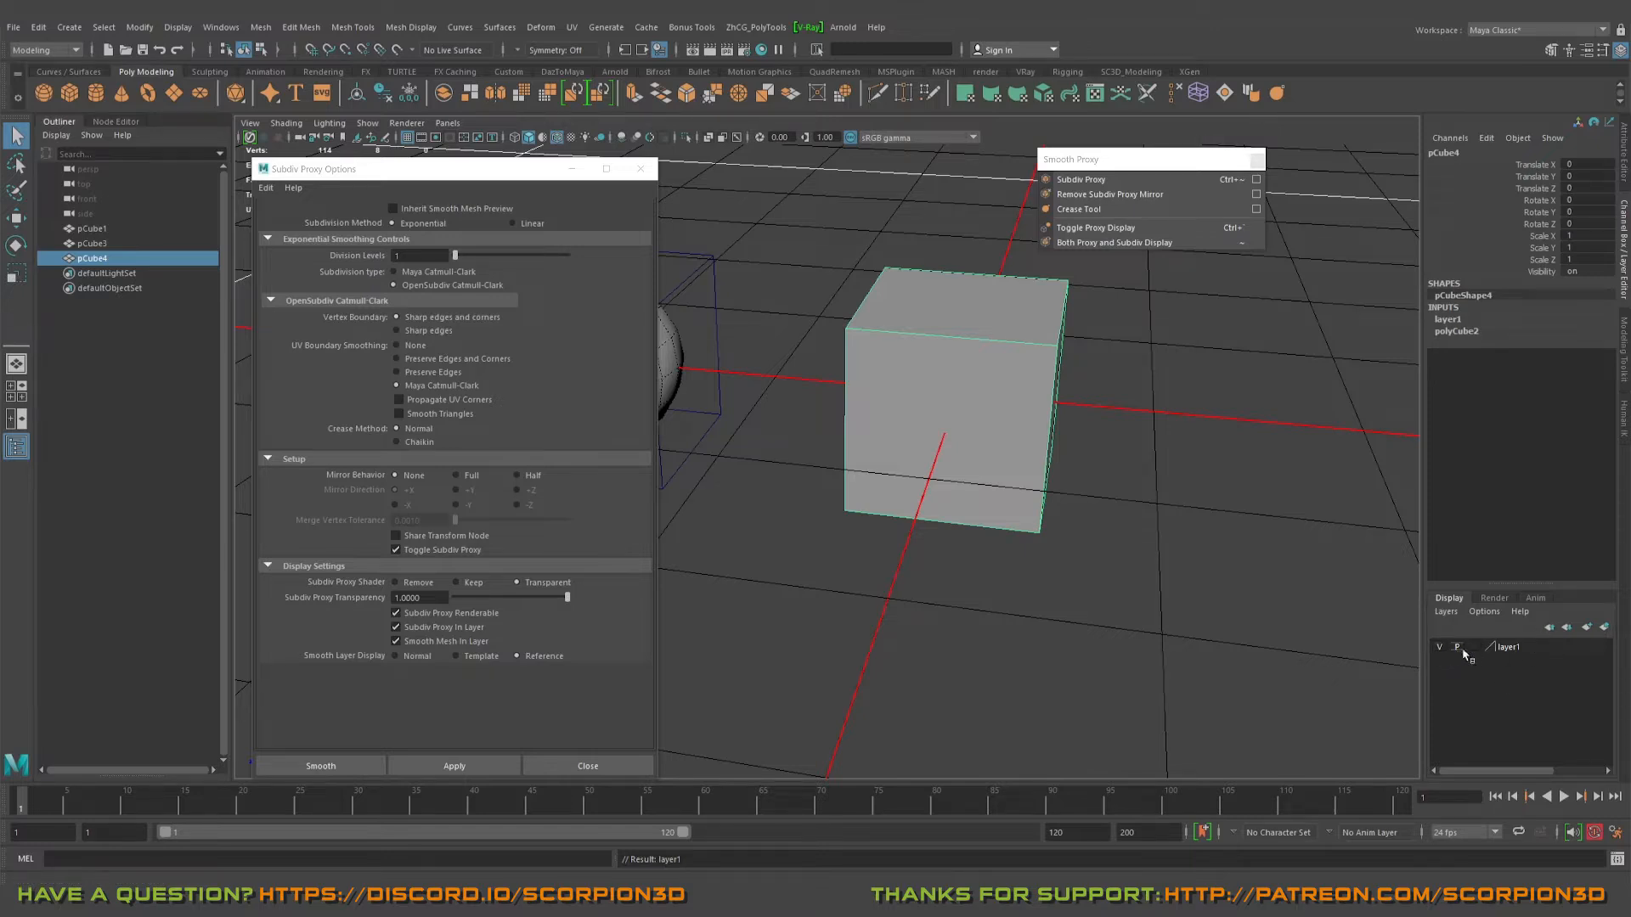
left_click(1475, 649)
left_click(1475, 649)
left_click(1474, 649)
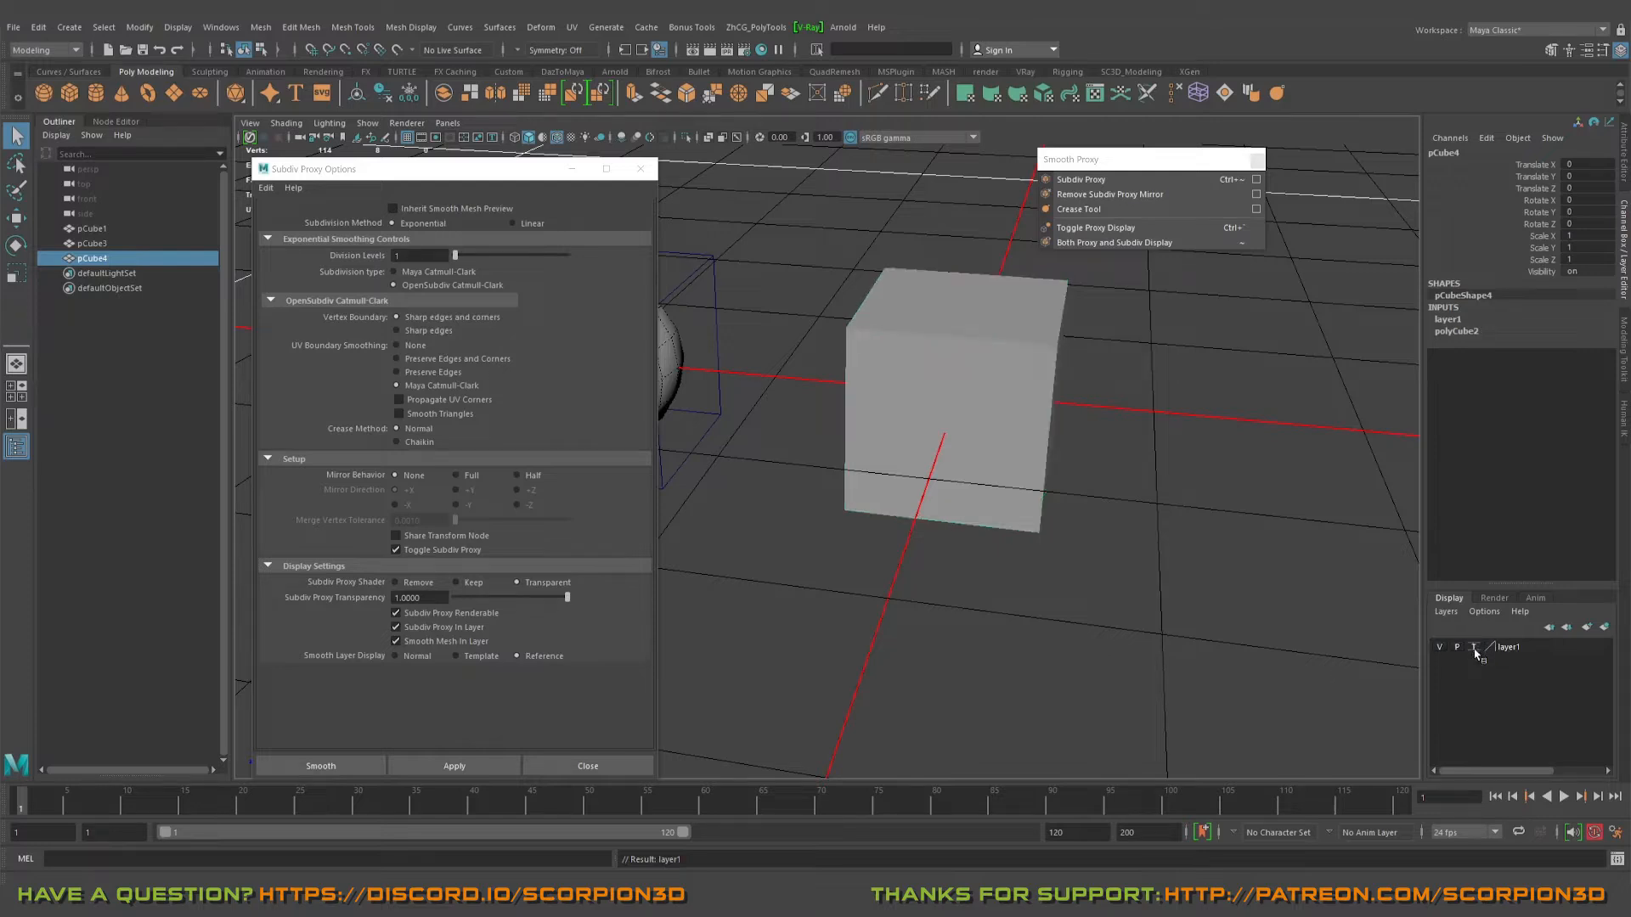
left_click(1476, 649)
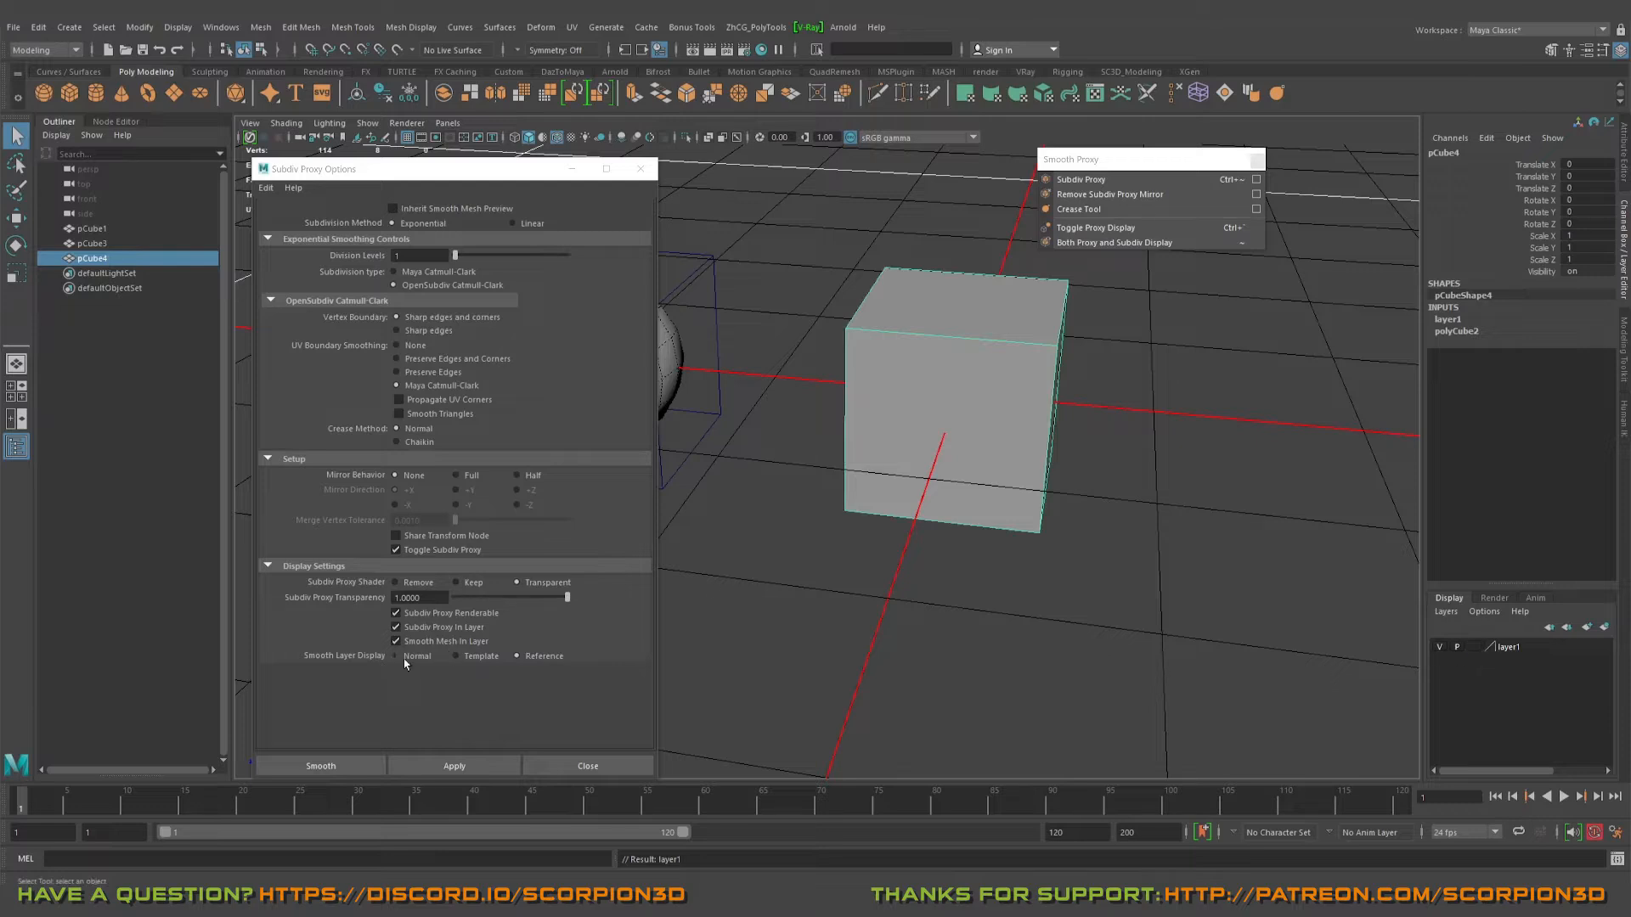
- Cycle the display type of layer1 once more and delete the layer
left_click(1457, 649)
left_click(1474, 648)
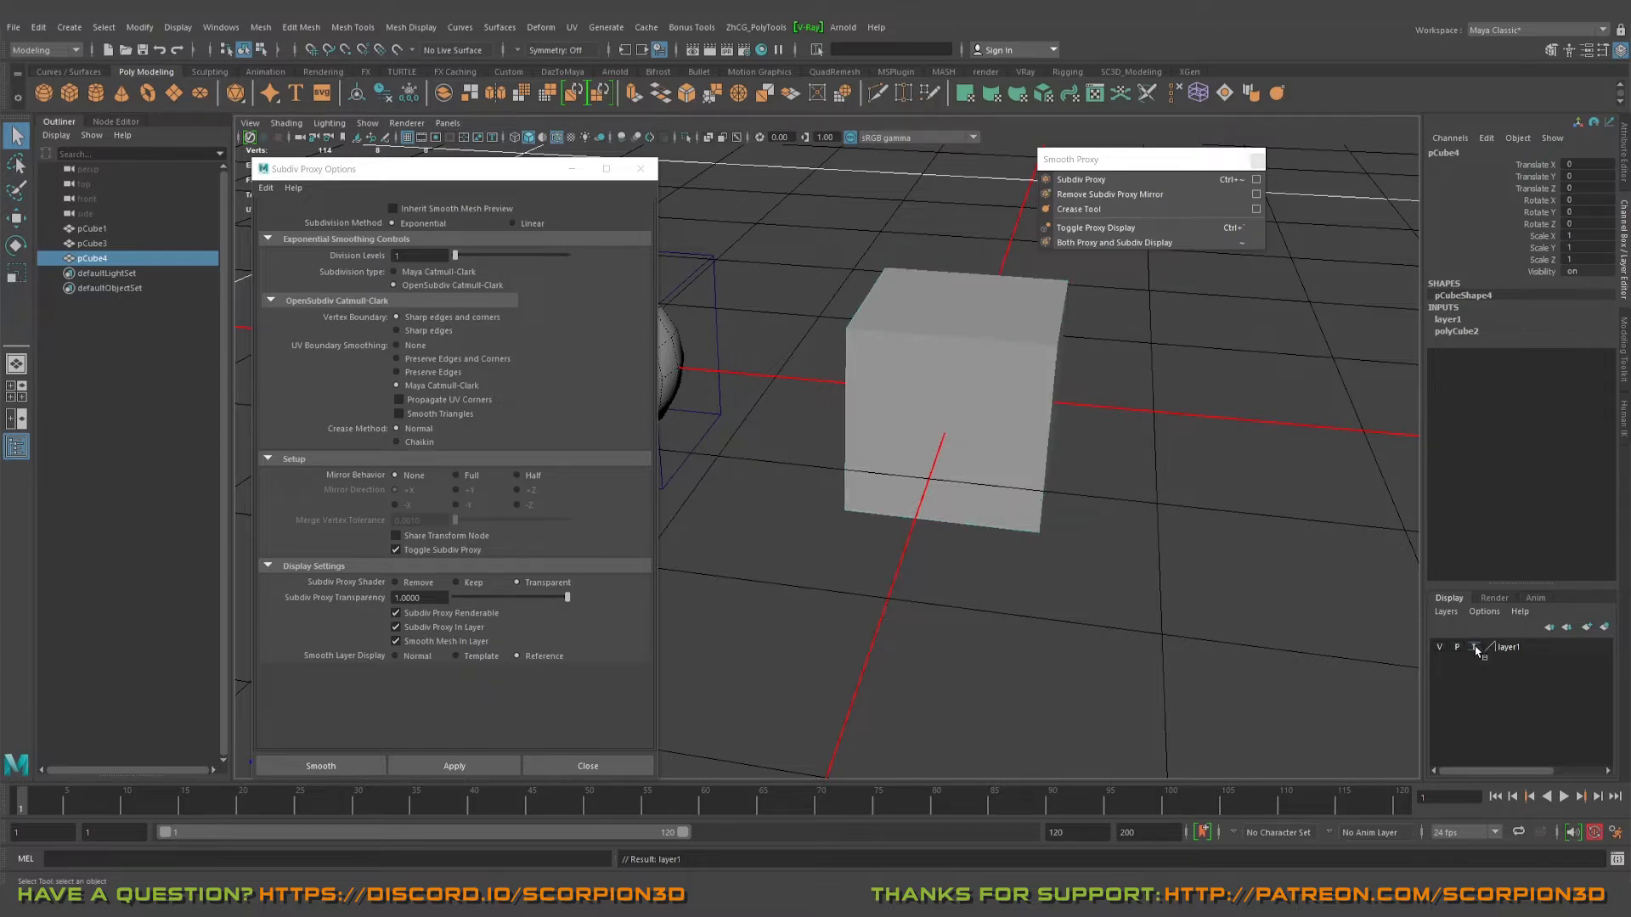
left_click(1476, 648)
double_click(1545, 648)
right_click(1548, 651)
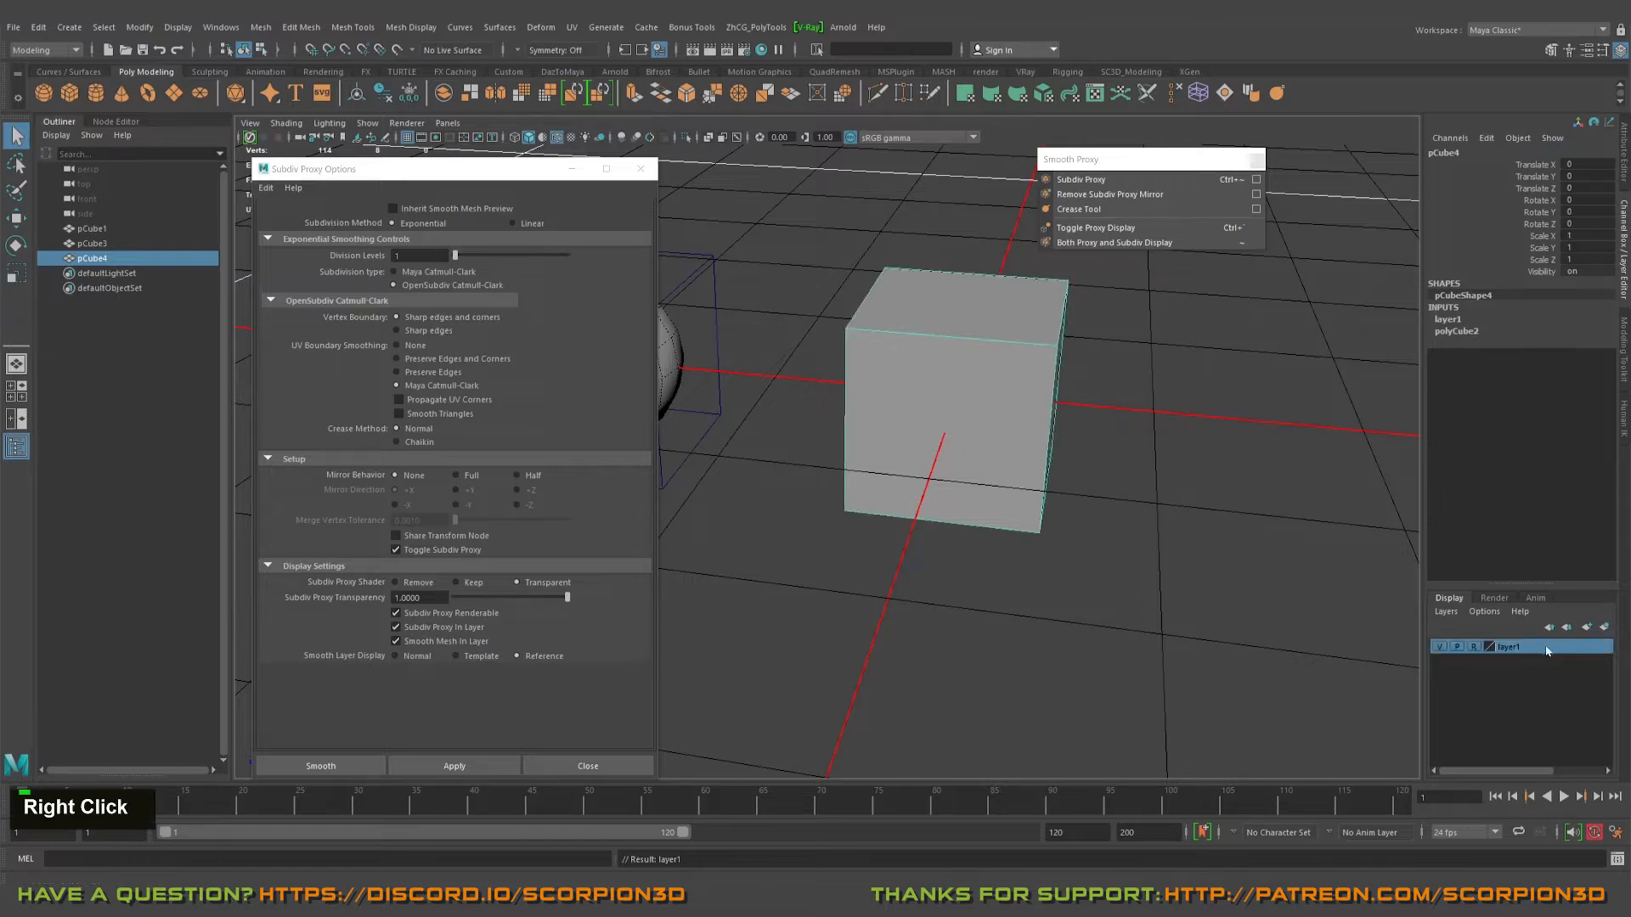
left_click(768, 460)
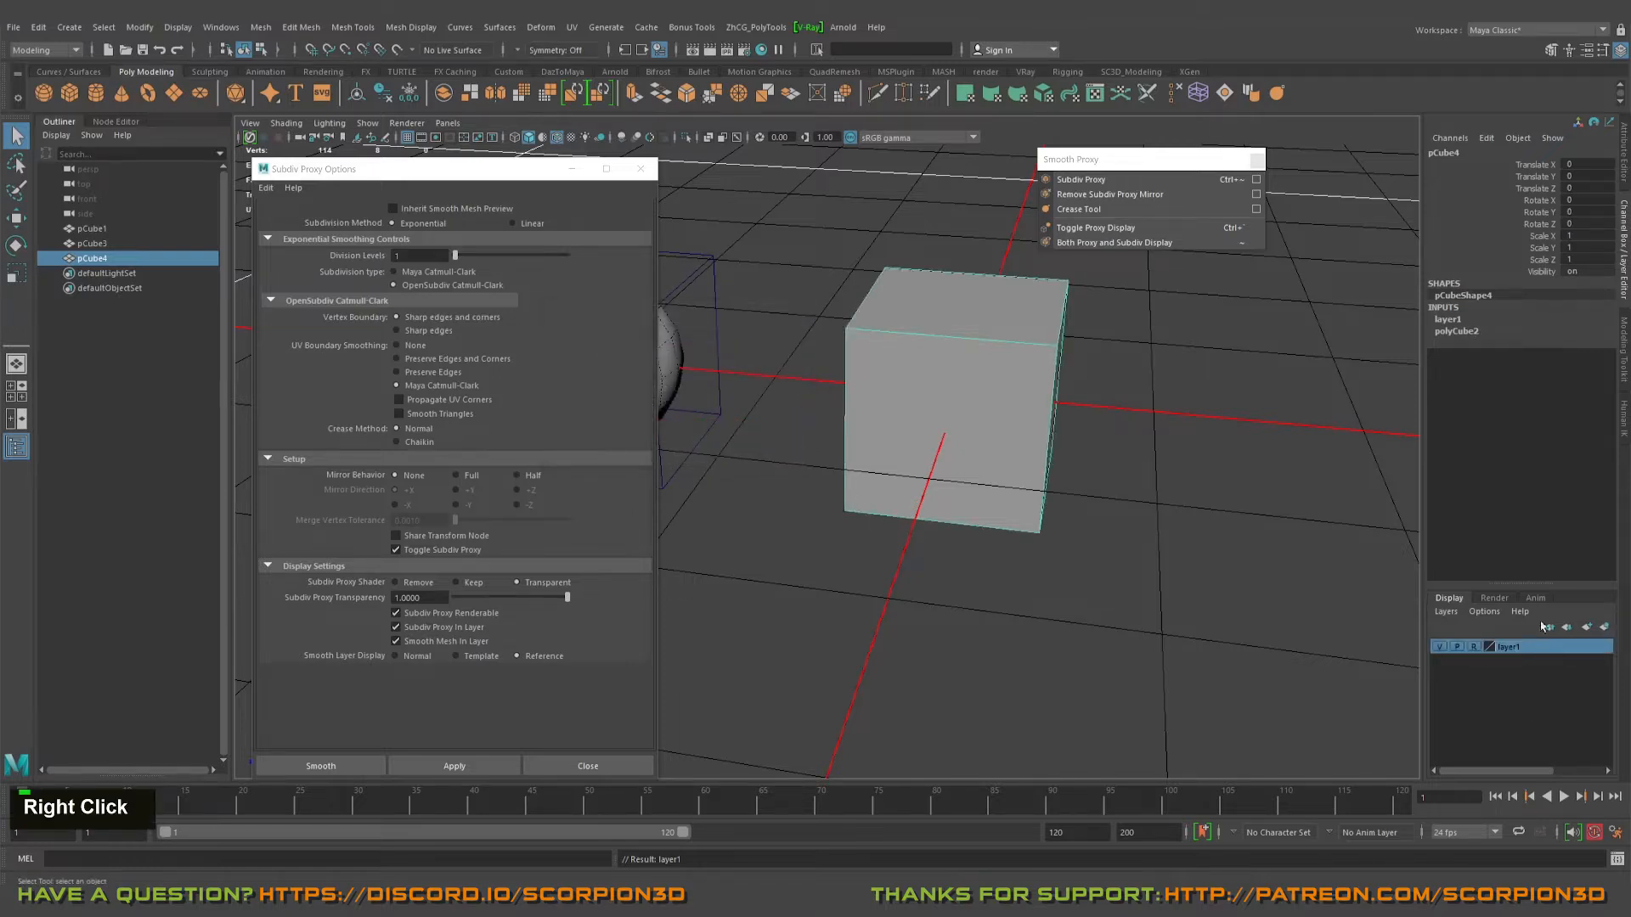
right_click(1574, 650)
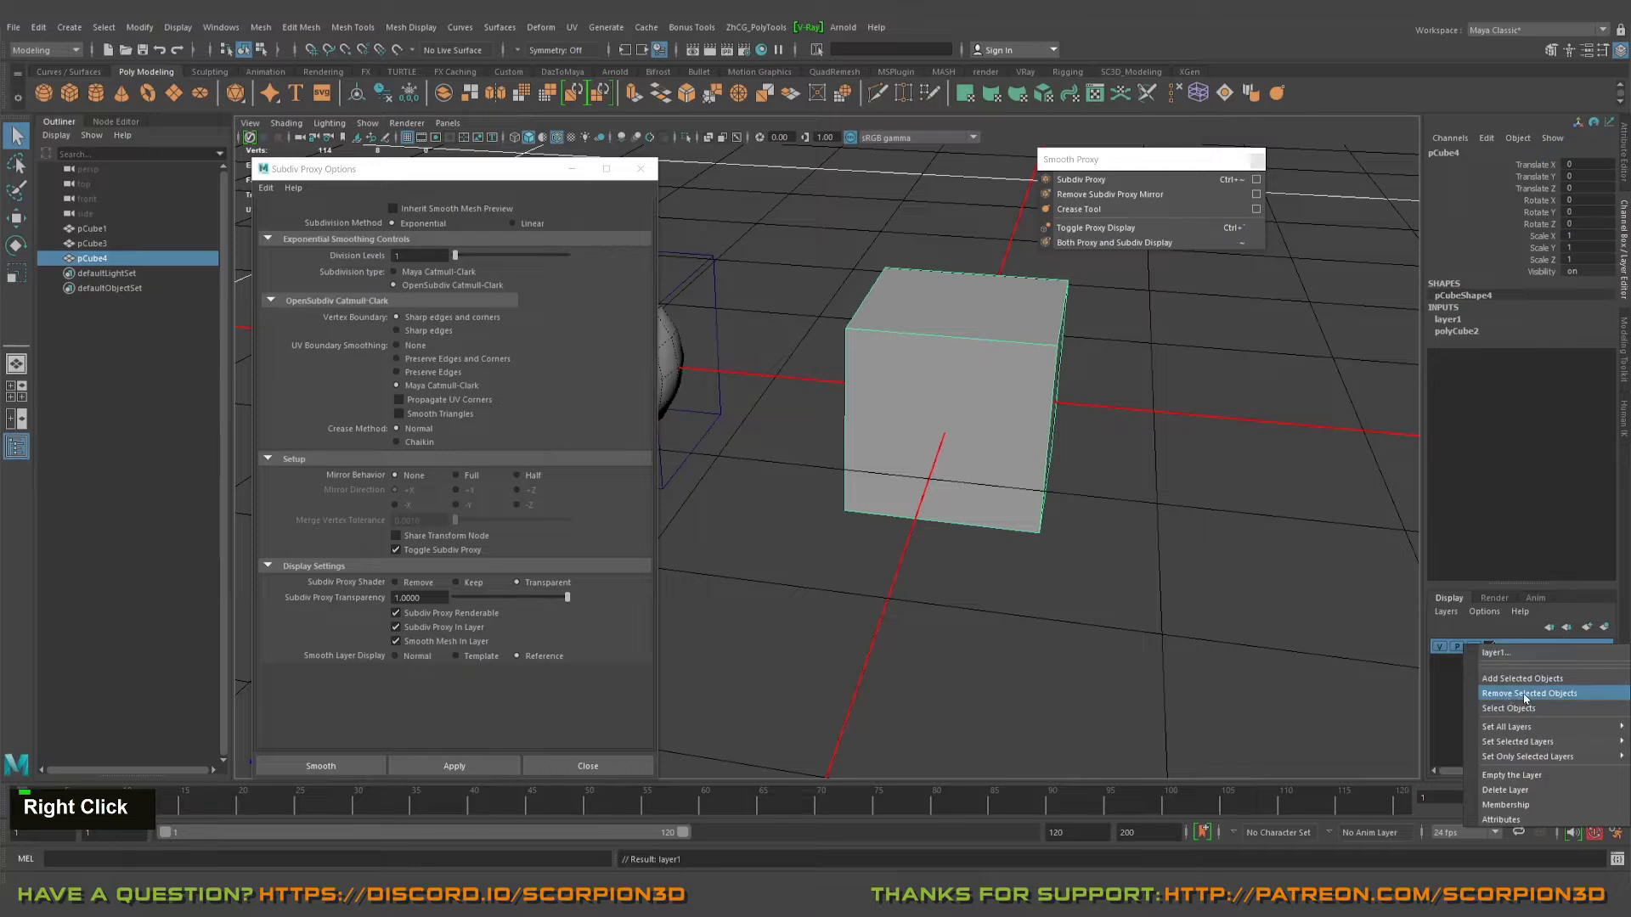
left_click(1504, 791)
- Apply the Subdiv Proxy to the middle cube with full proxy transparency and separate proxy and smooth mesh layers, and inspect it
middle_click_drag(837, 366, 847, 373, "alt")
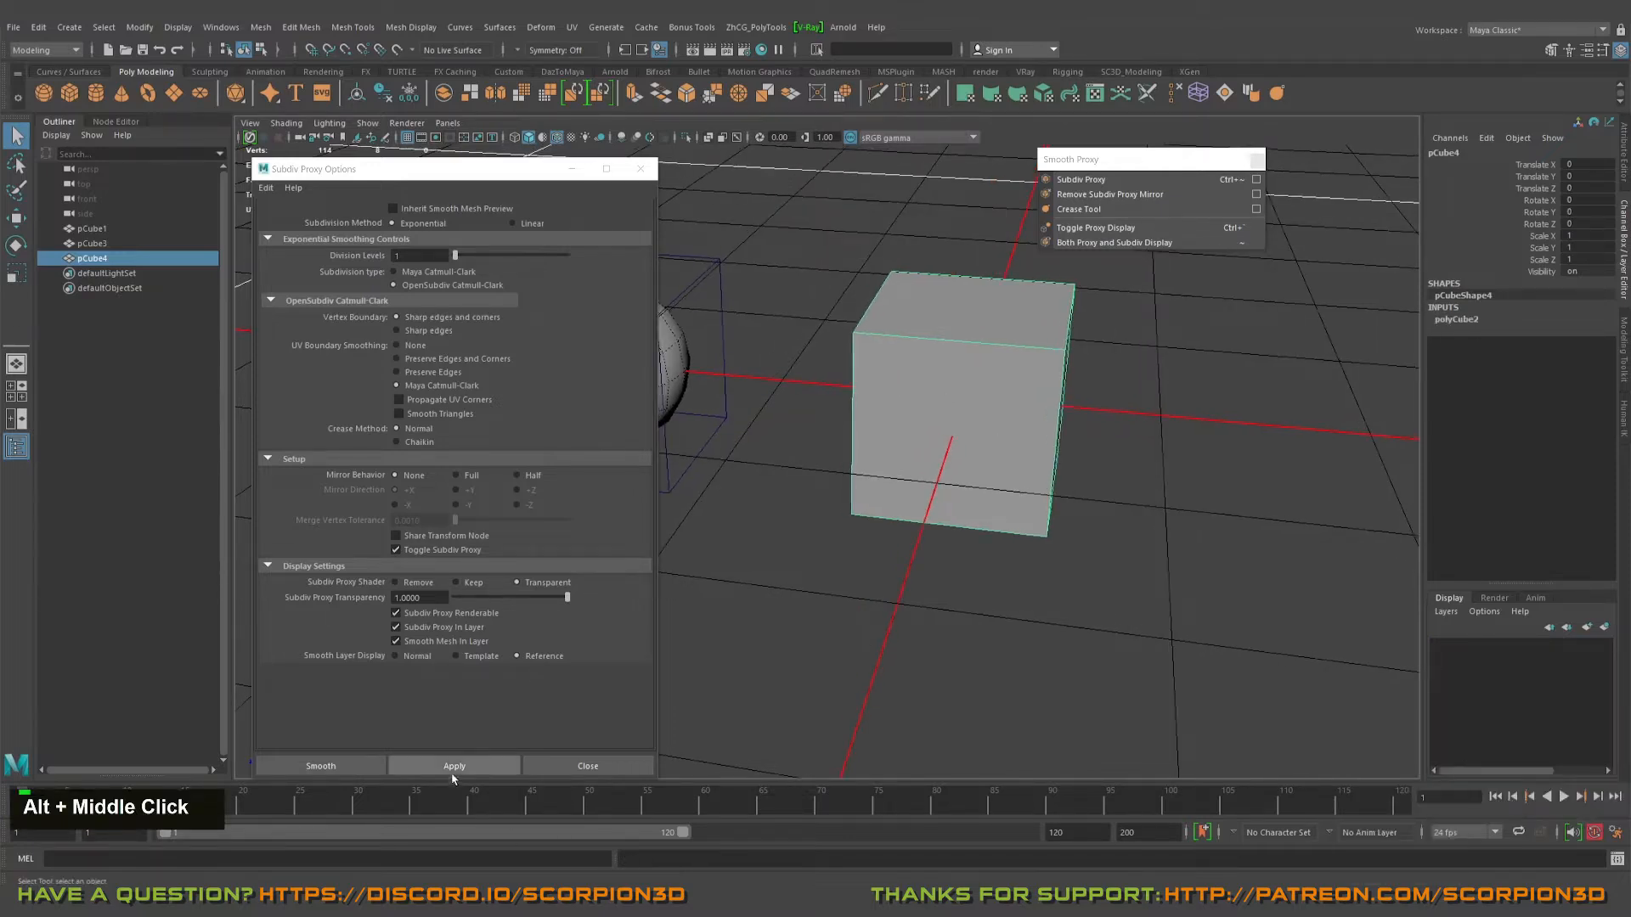
left_click(455, 766)
middle_click_drag(1194, 442, 1209, 447, "alt")
left_click_drag(1209, 448, 1175, 471, "alt")
left_click(1067, 346)
middle_click_drag(1179, 413, 1155, 413, "alt")
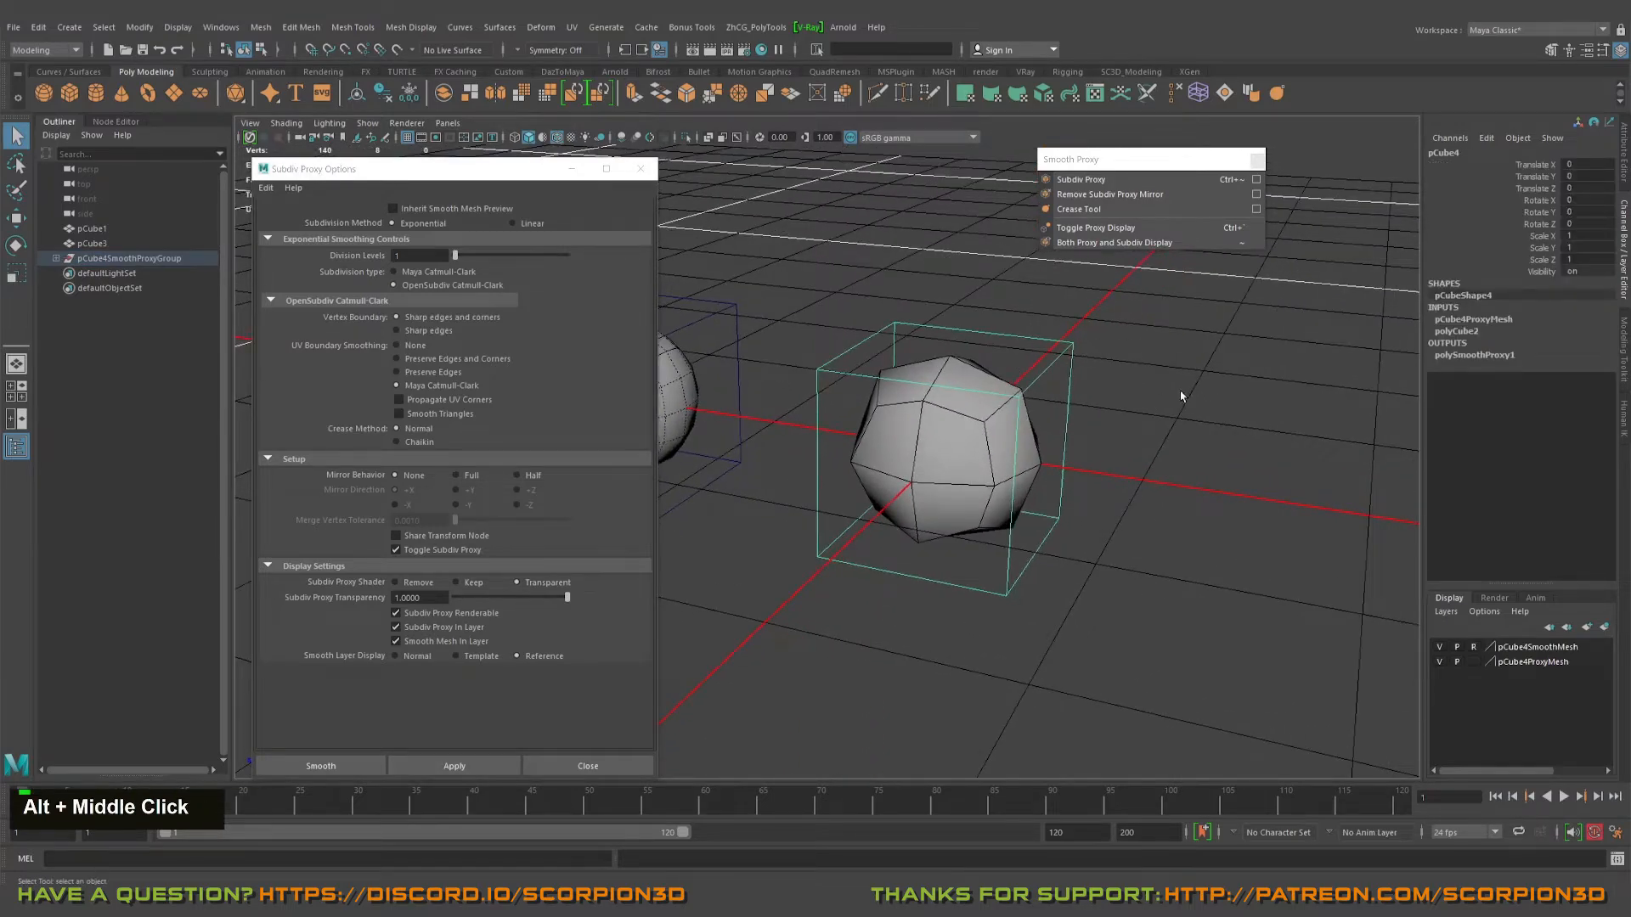
double_click(839, 364)
left_click(921, 350)
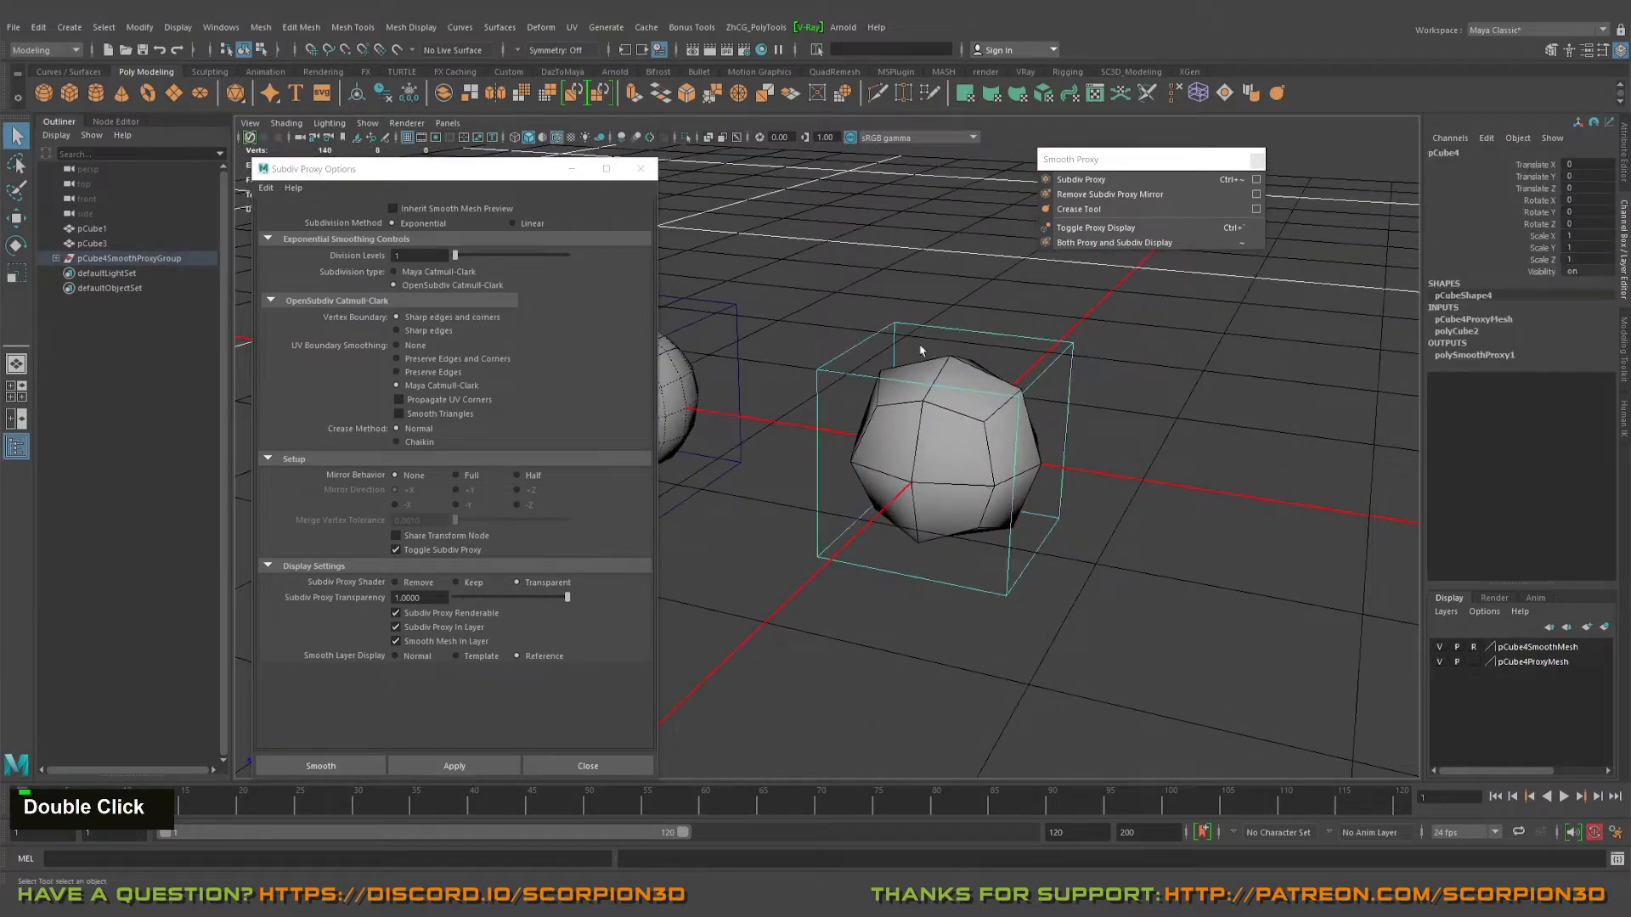
left_click_drag(1123, 477, 1162, 499, "alt")
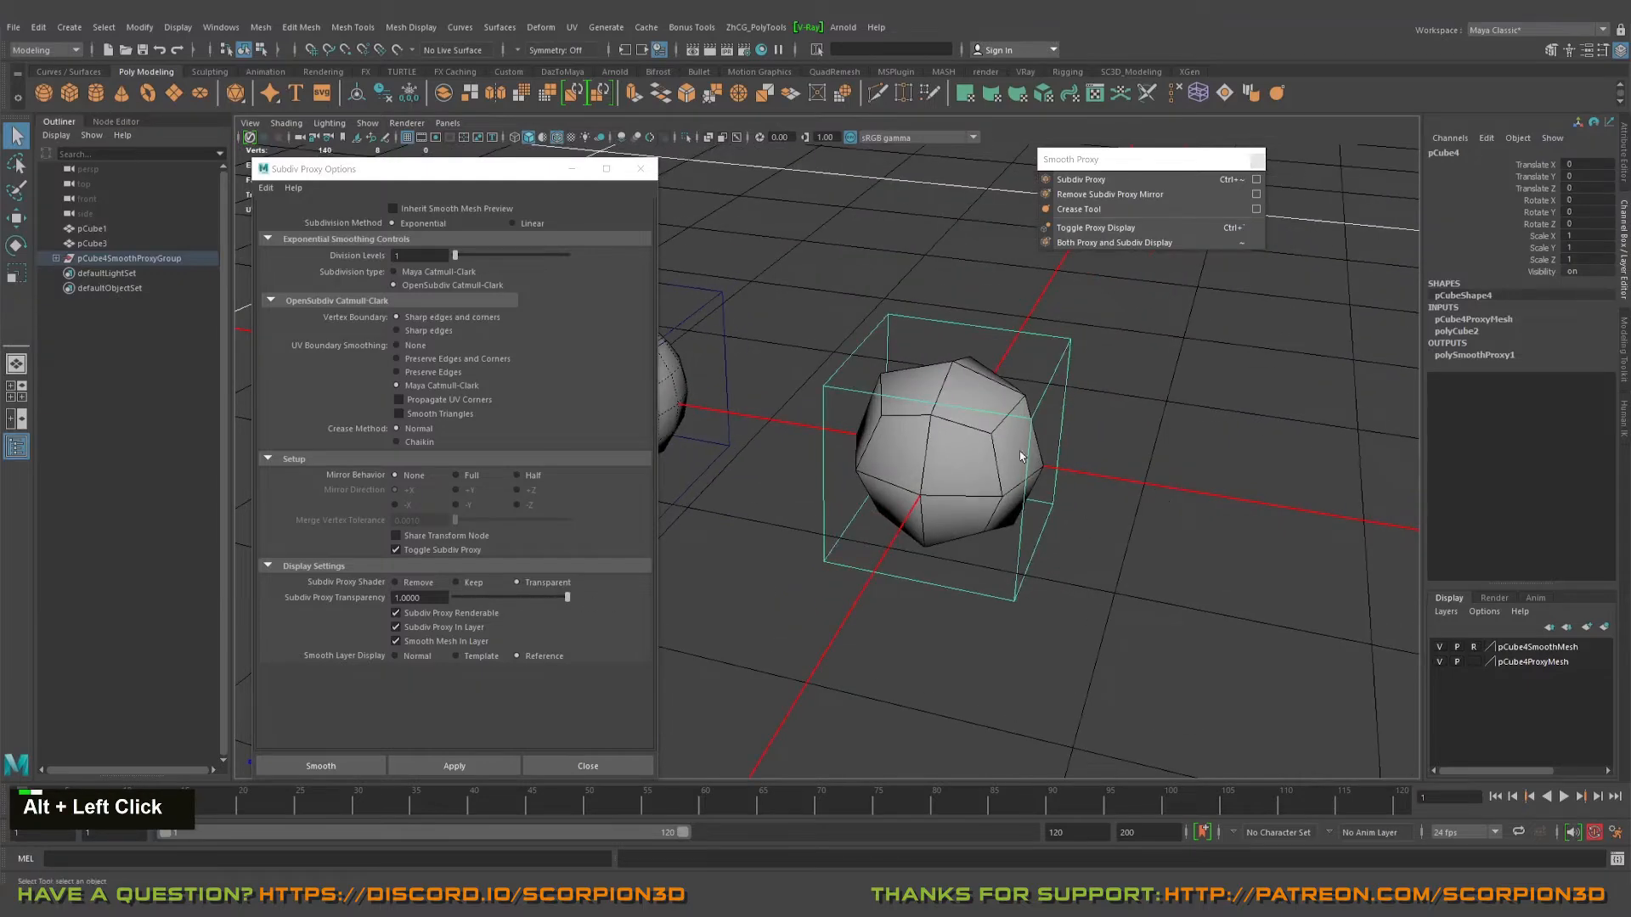
middle_click_drag(1126, 523, 1116, 528, "alt")
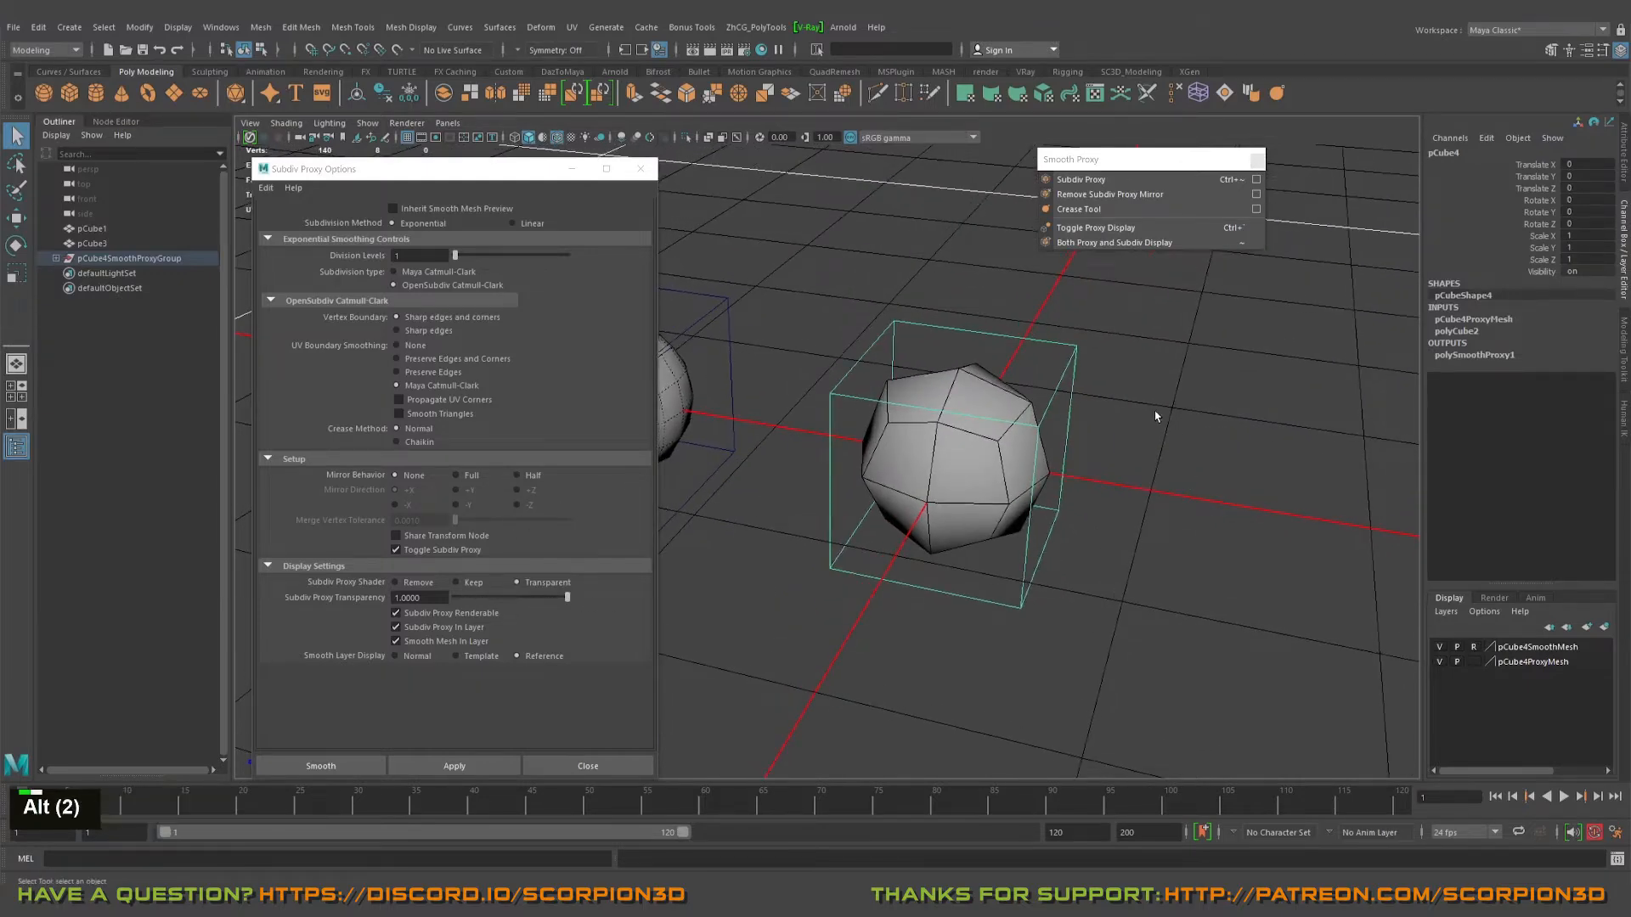
left_click_drag(1121, 473, 1105, 476, "alt")
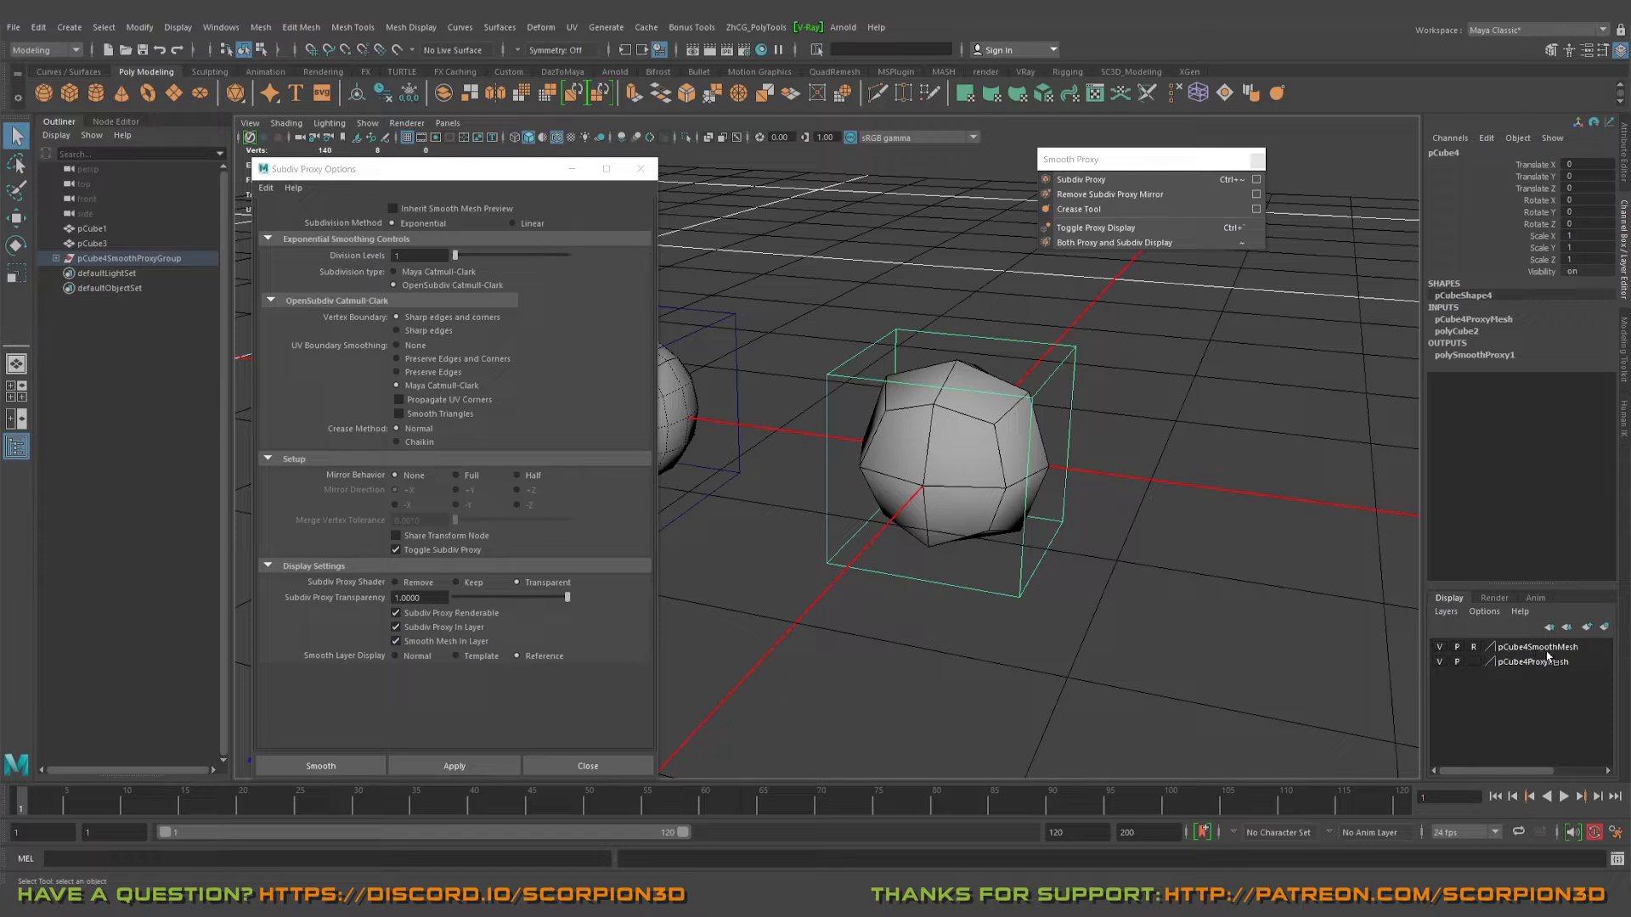
- Move the pCube4SmoothMesh layer below pCube4ProxyMesh and select the pCube4ProxyMesh layer
left_click(1547, 652)
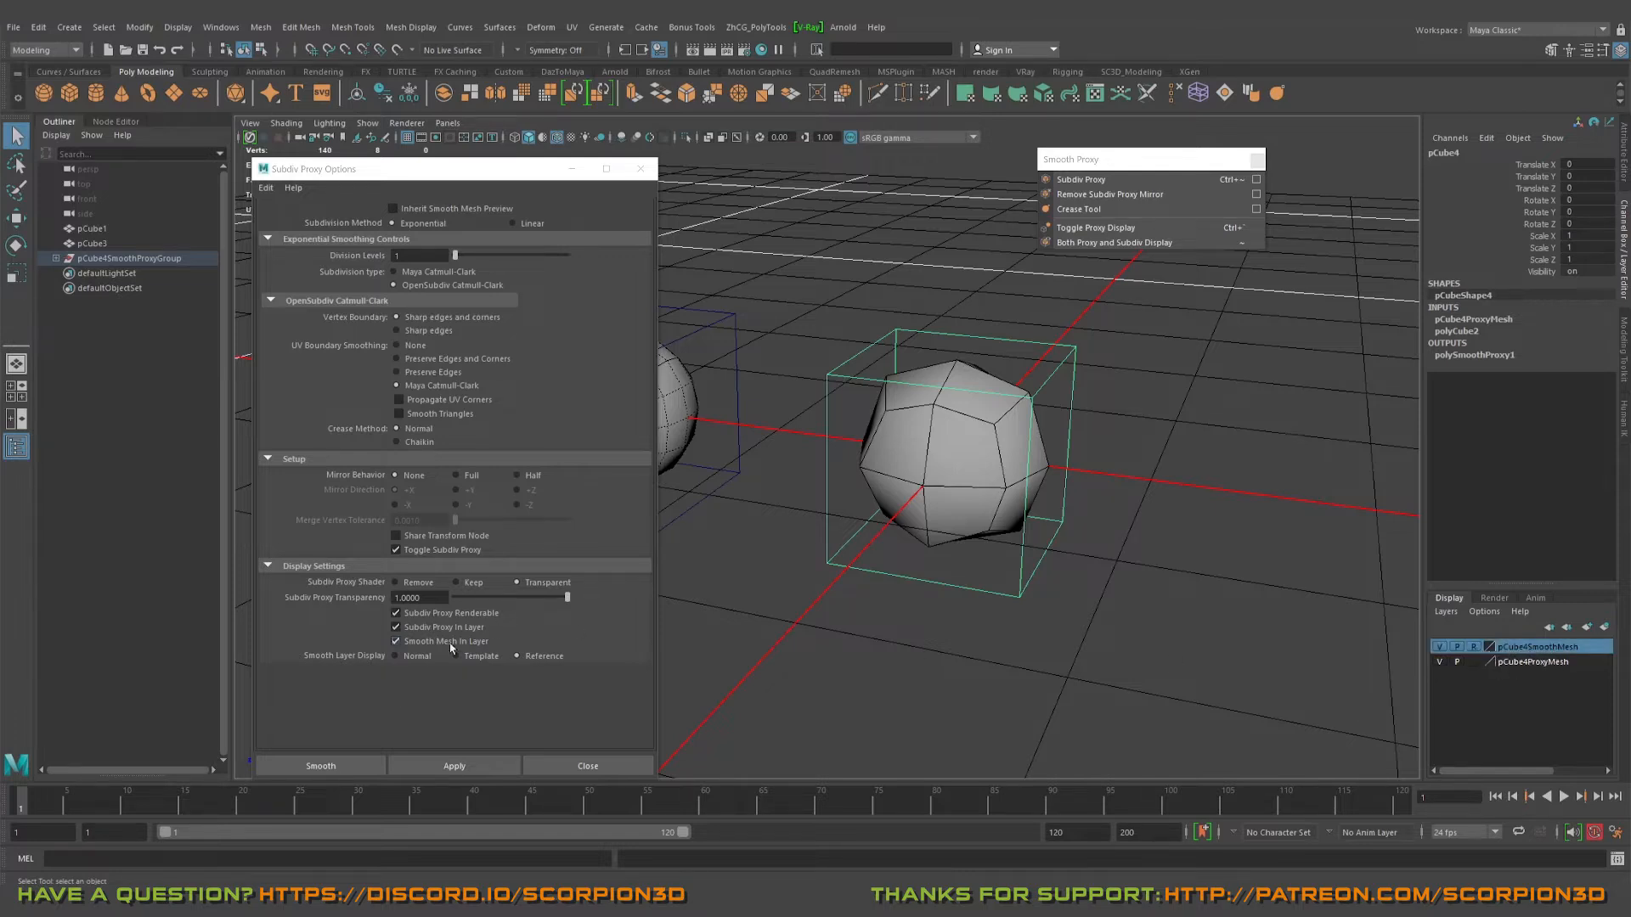
left_click(1567, 627)
left_click(1544, 648)
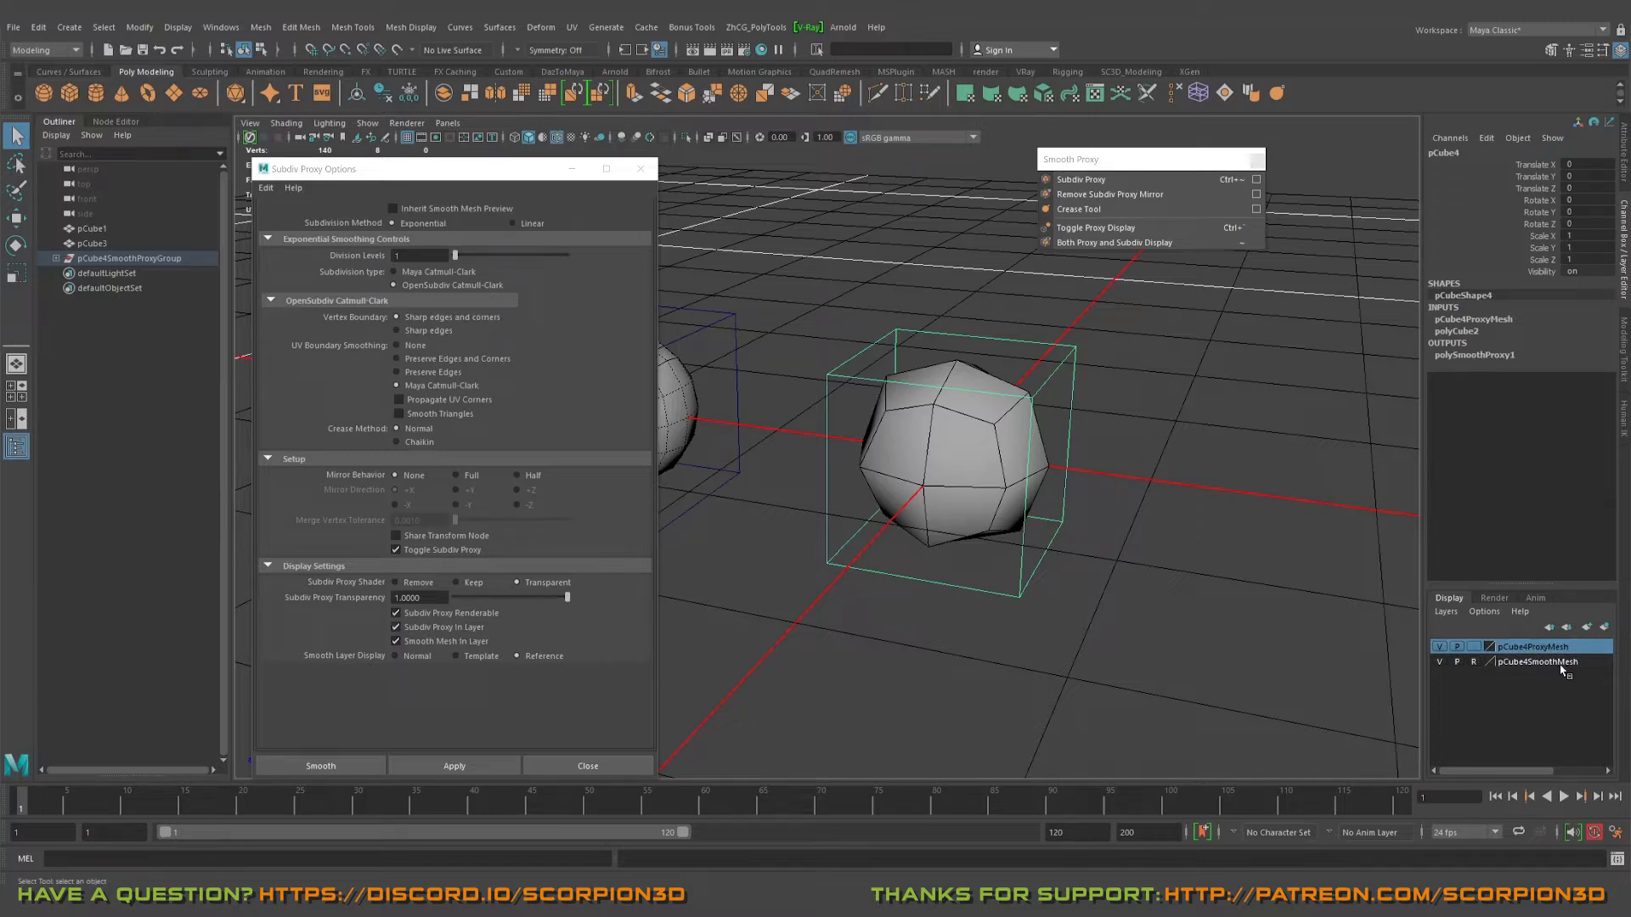
- Toggle the pCube4ProxyMesh layer's visibility repeatedly to compare the middle object with and without its cage
left_click(1440, 647)
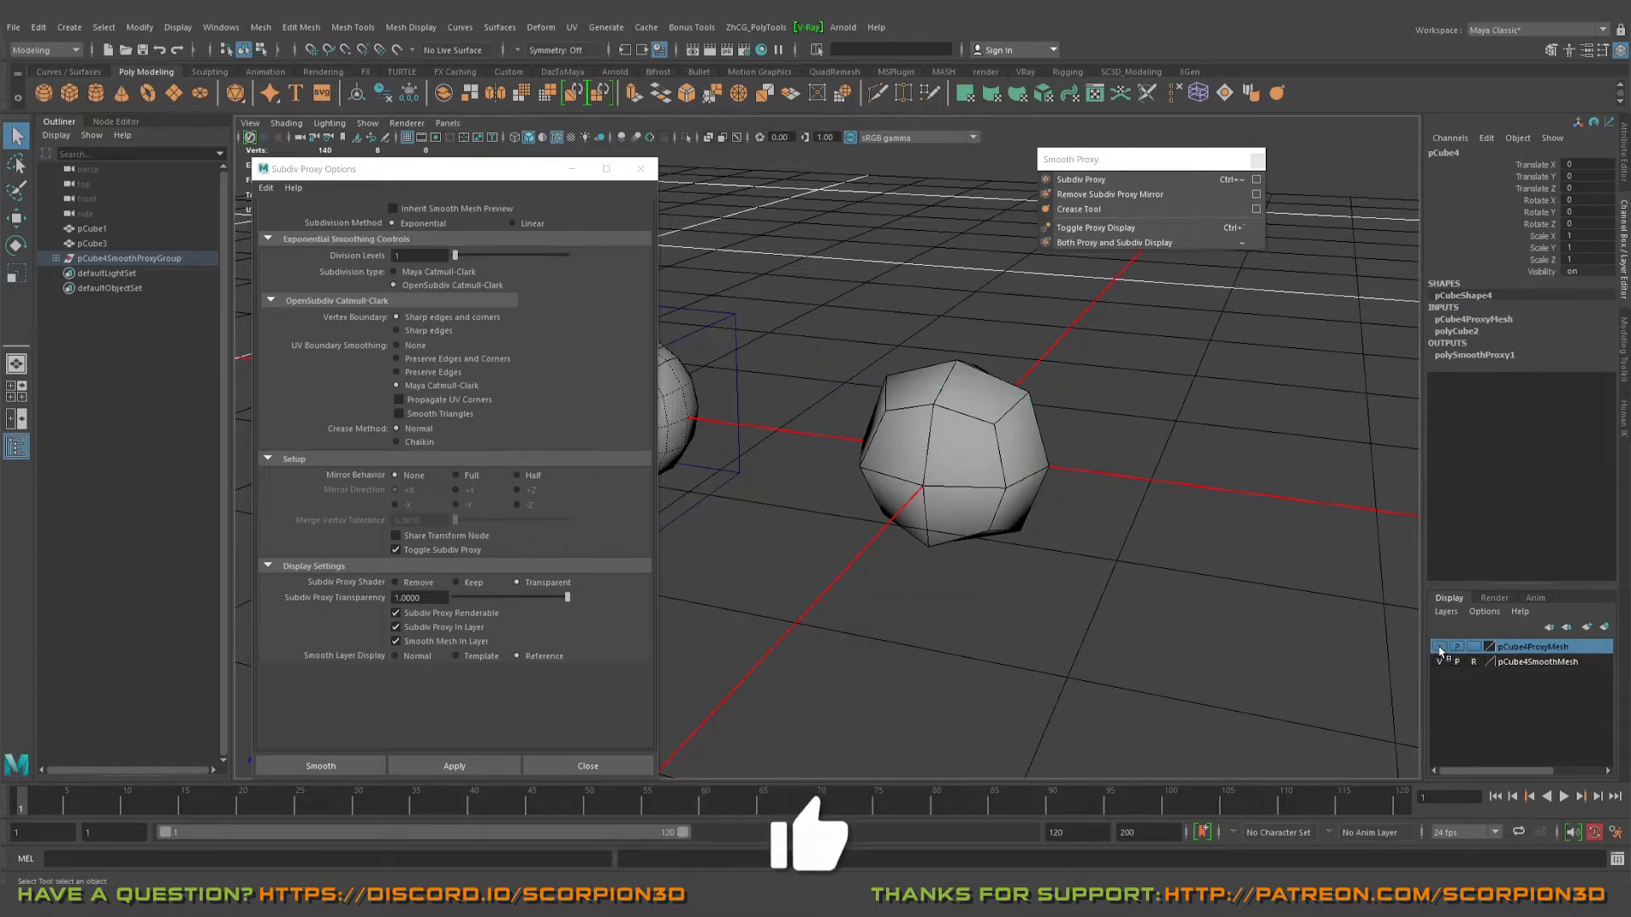
left_click_drag(1122, 543, 1181, 566, "alt")
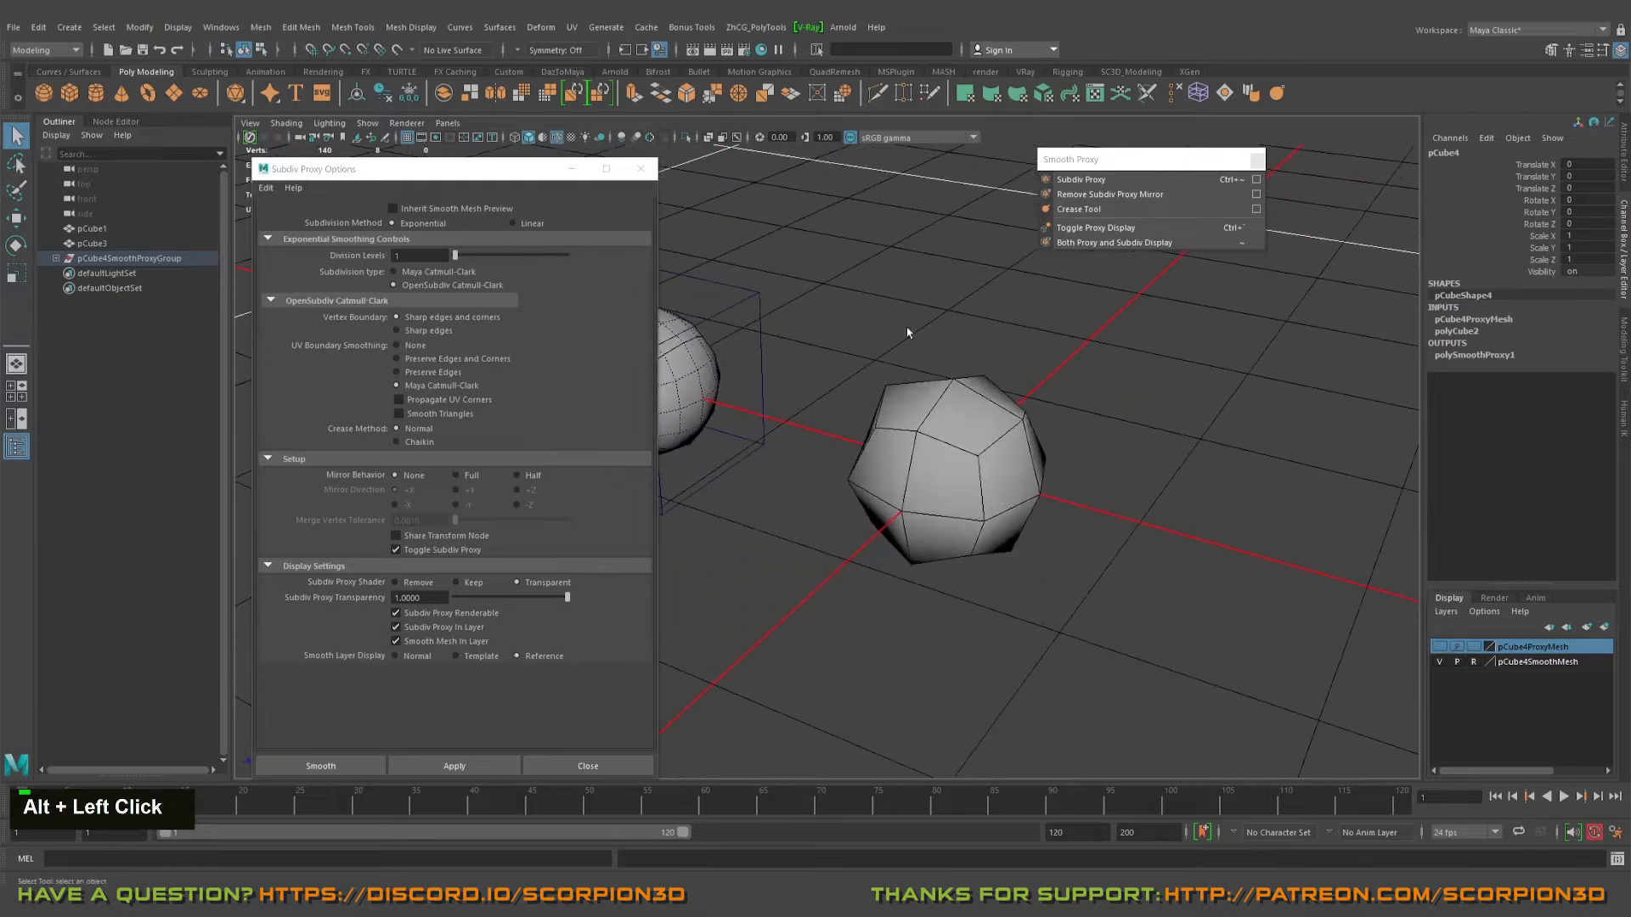
left_click(1440, 646)
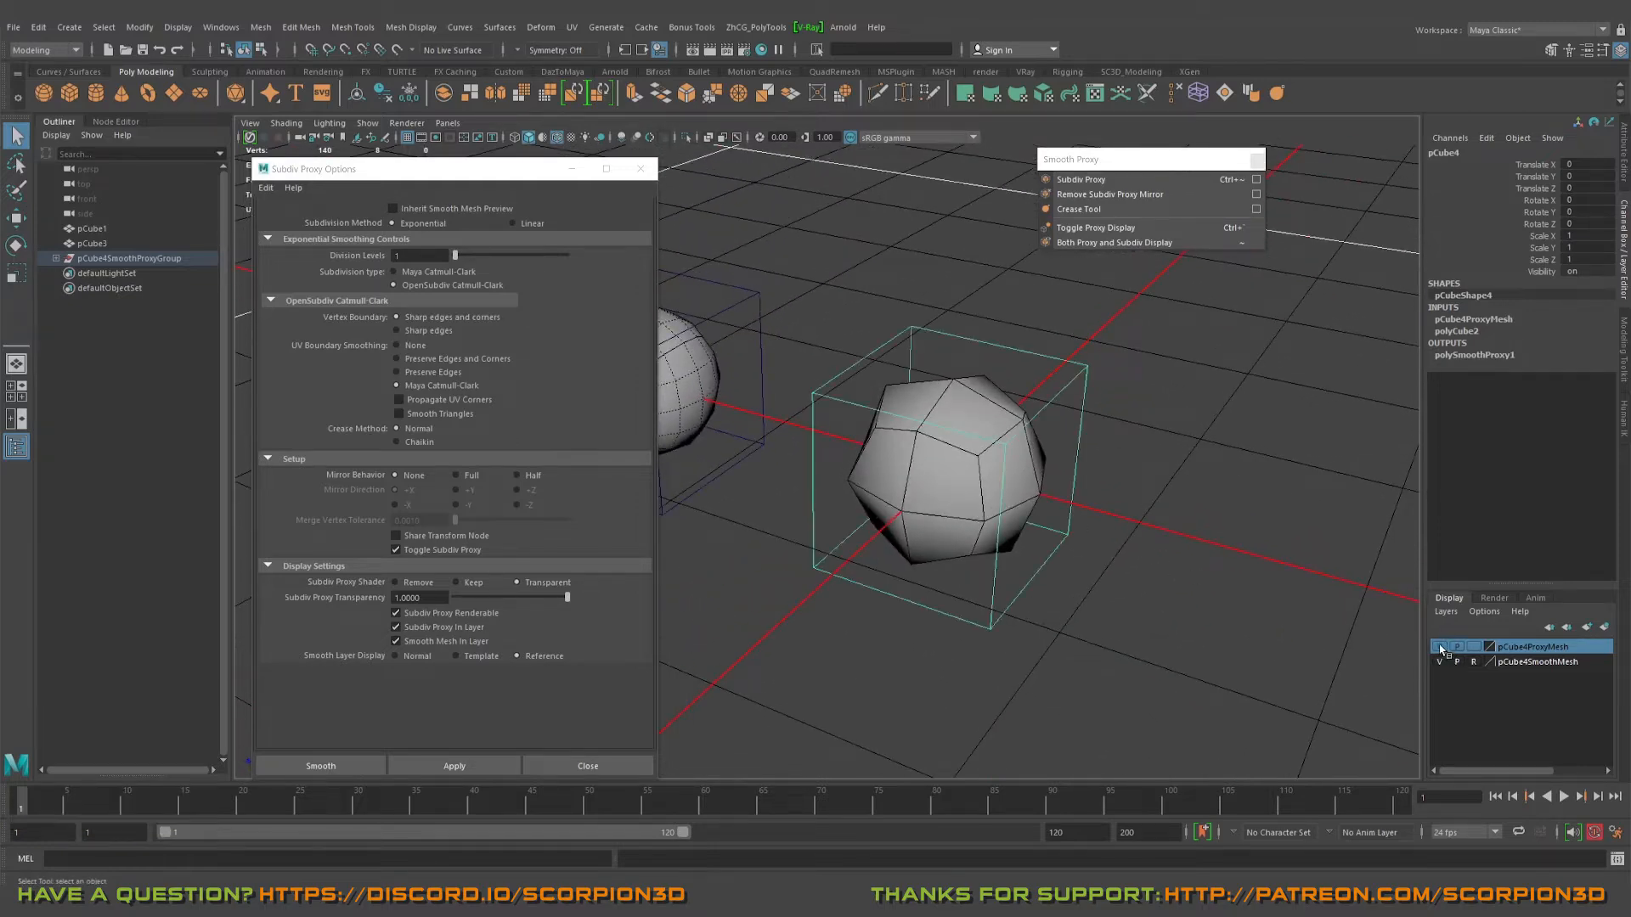
left_click(1440, 648)
left_click(1440, 647)
double_click(1440, 647)
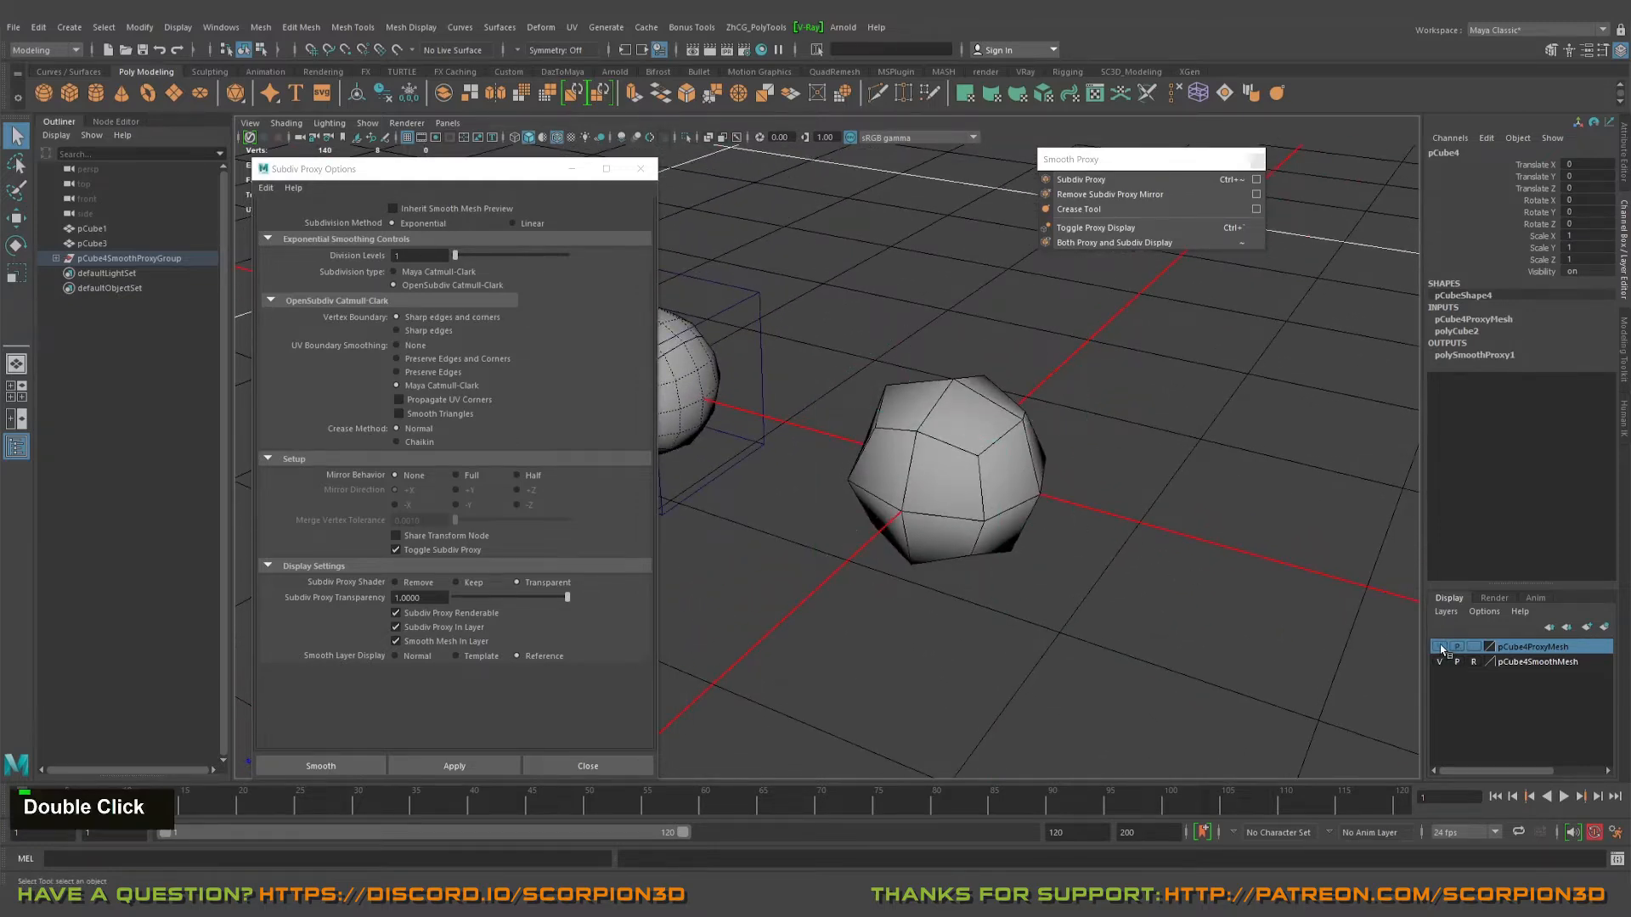
left_click_drag(1087, 566, 1099, 556, "alt")
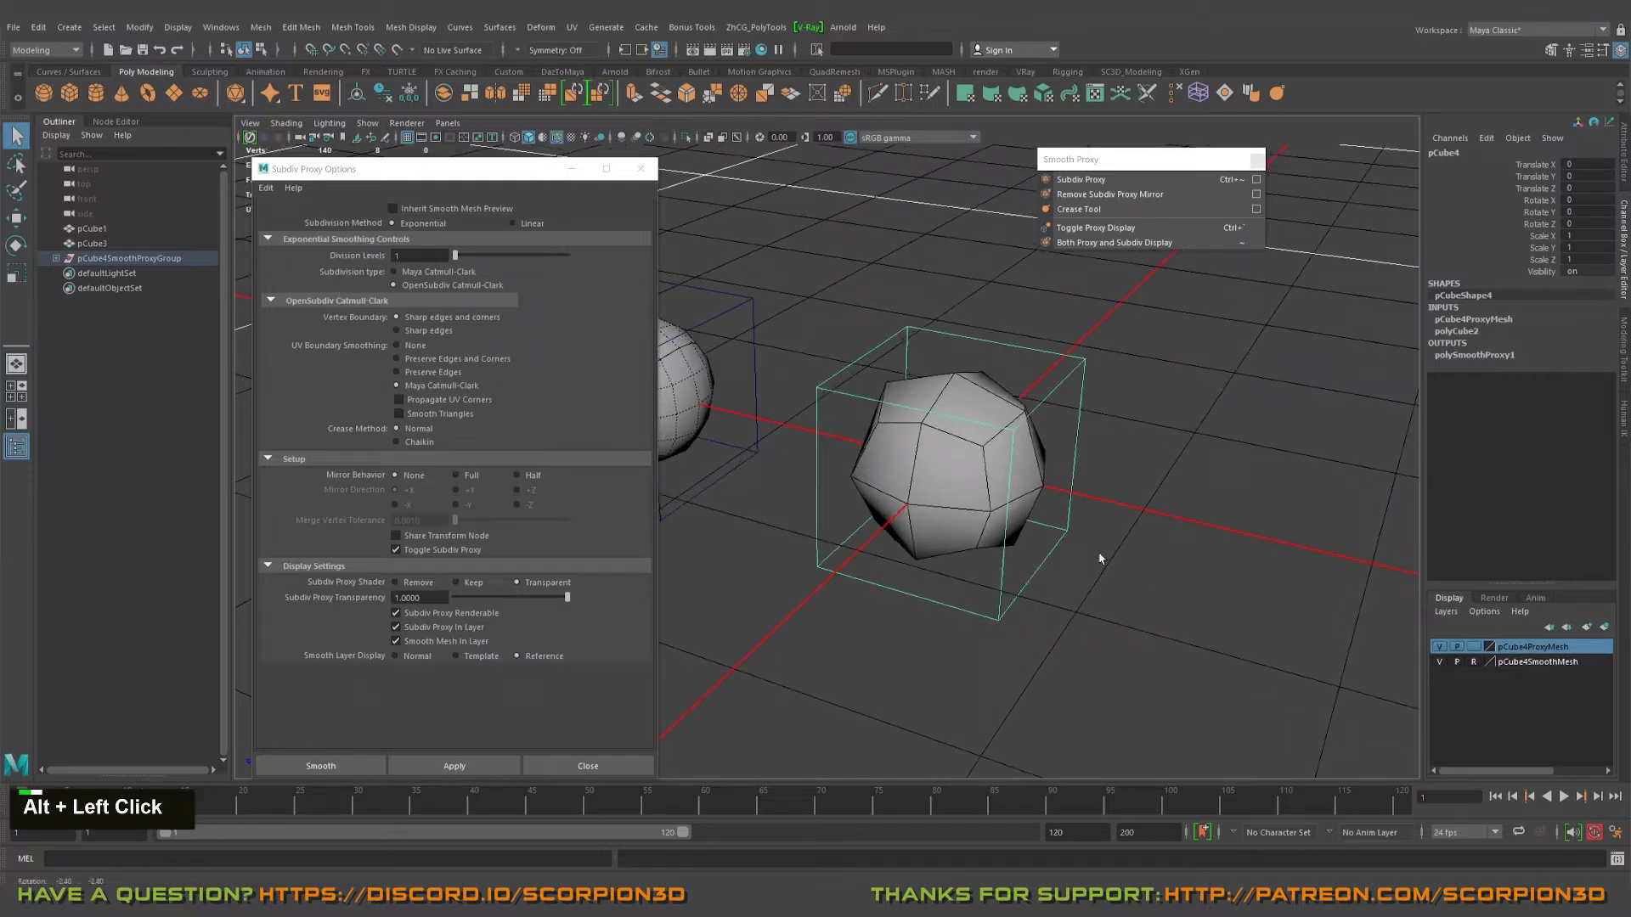
- Toggle the pCube4SmoothMesh layer's visibility off and on to check the smoothed mesh
left_click(1440, 663)
left_click(1440, 662)
left_click(1440, 663)
left_click(1440, 663)
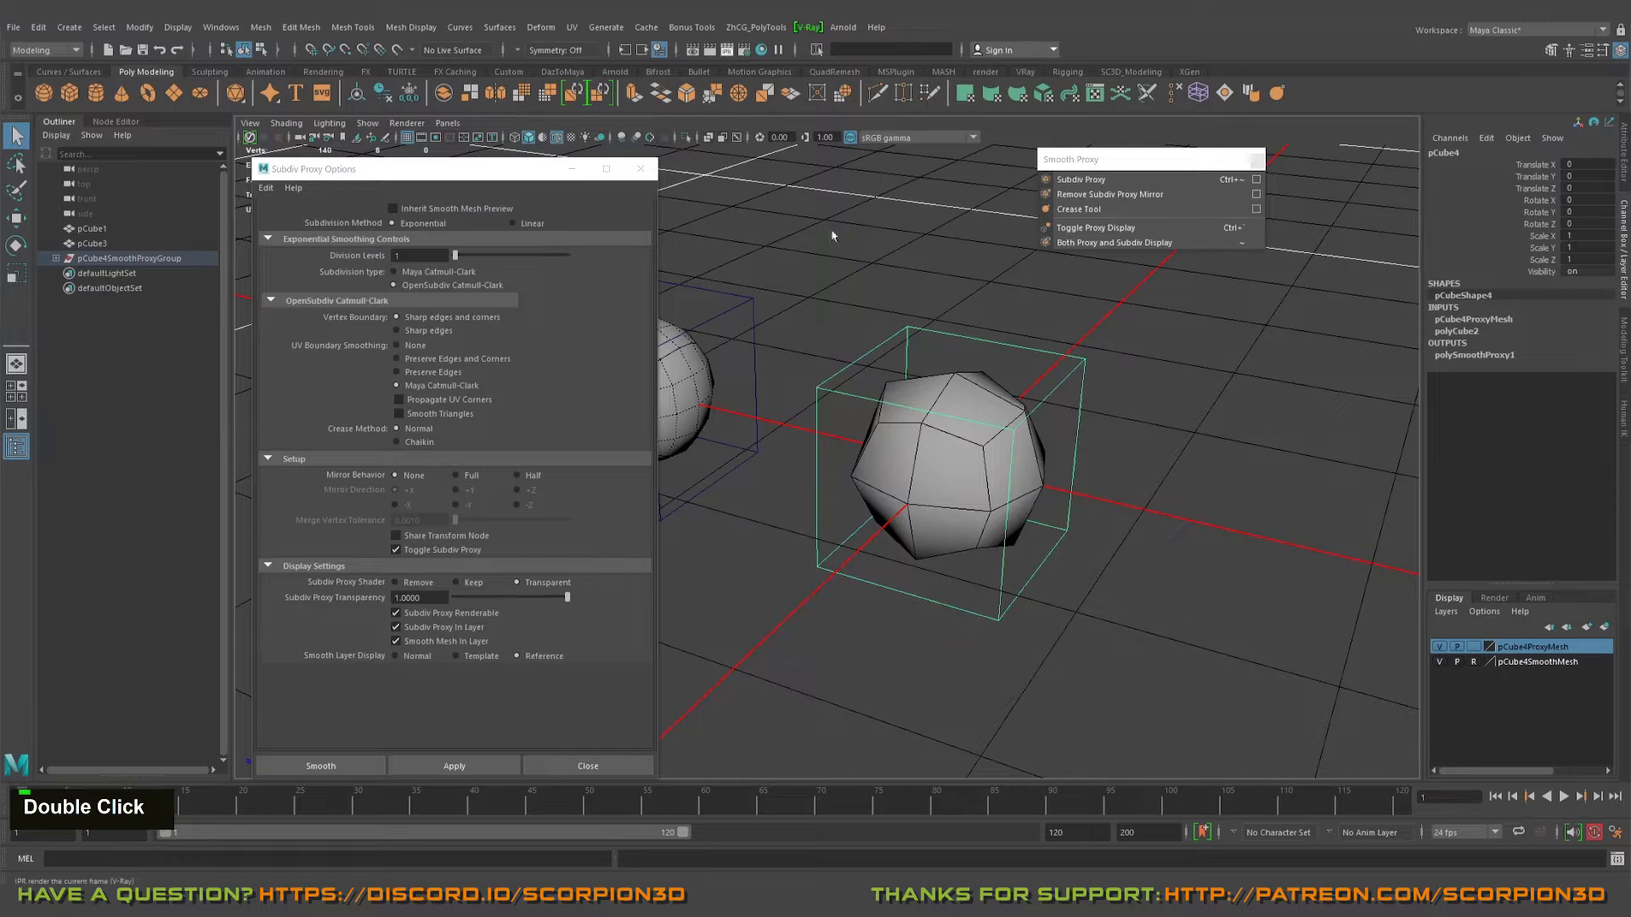
- Run a V-Ray IPR render and check it while toggling the visibility of the pCube4SmoothMesh and pCube4ProxyMesh layers
left_click_drag(1030, 269, 521, 196)
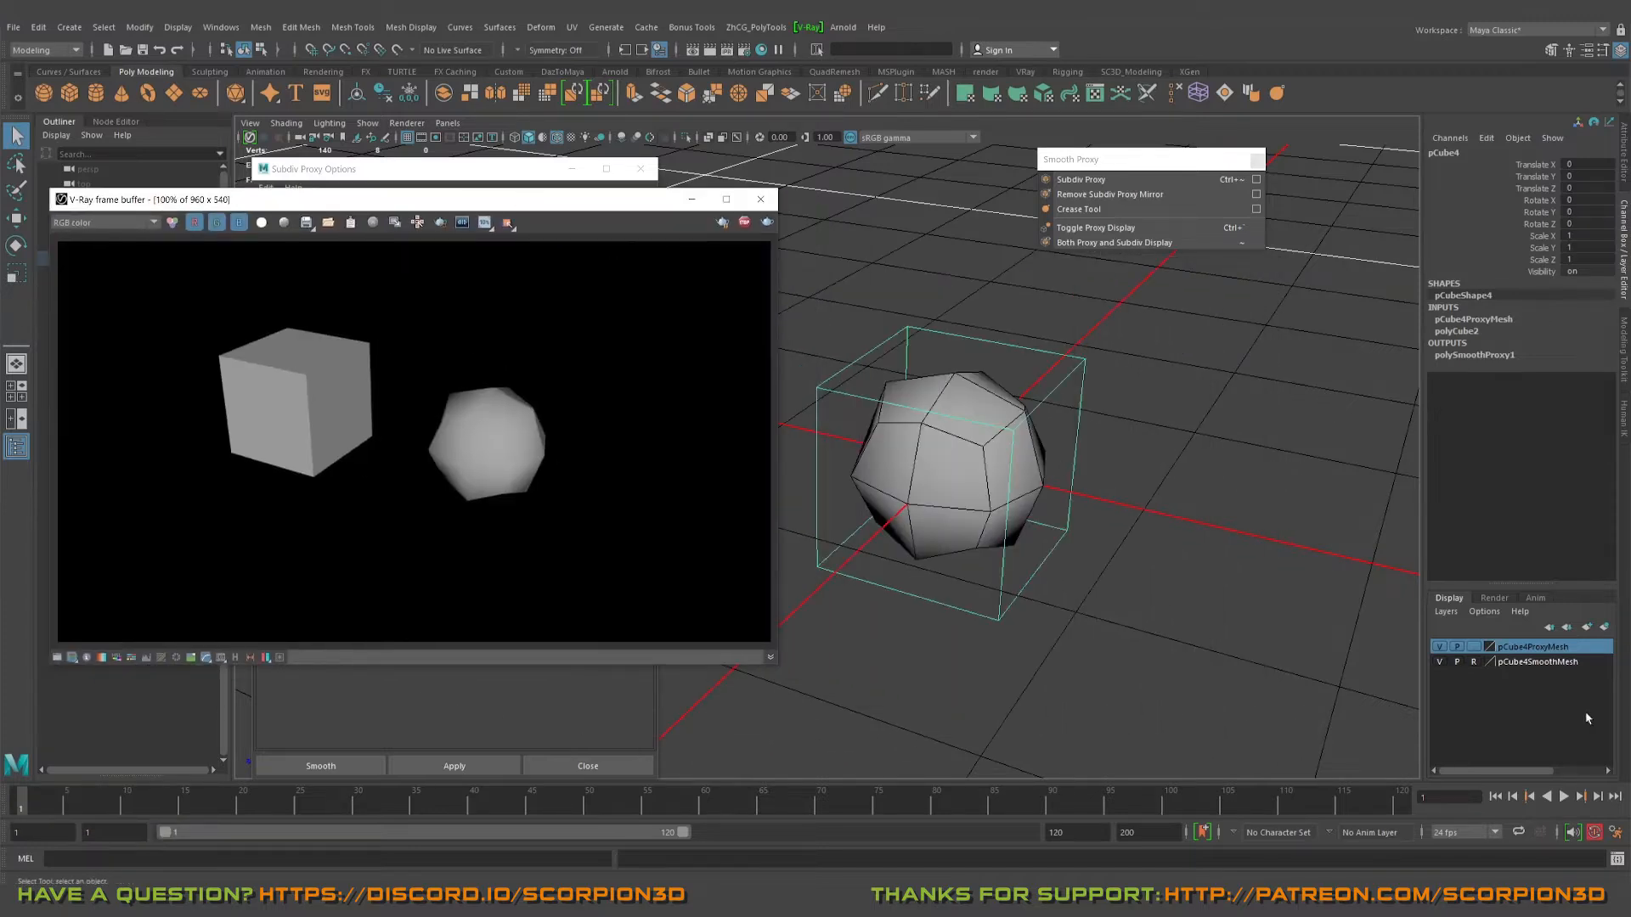
left_click(1440, 663)
left_click(1440, 662)
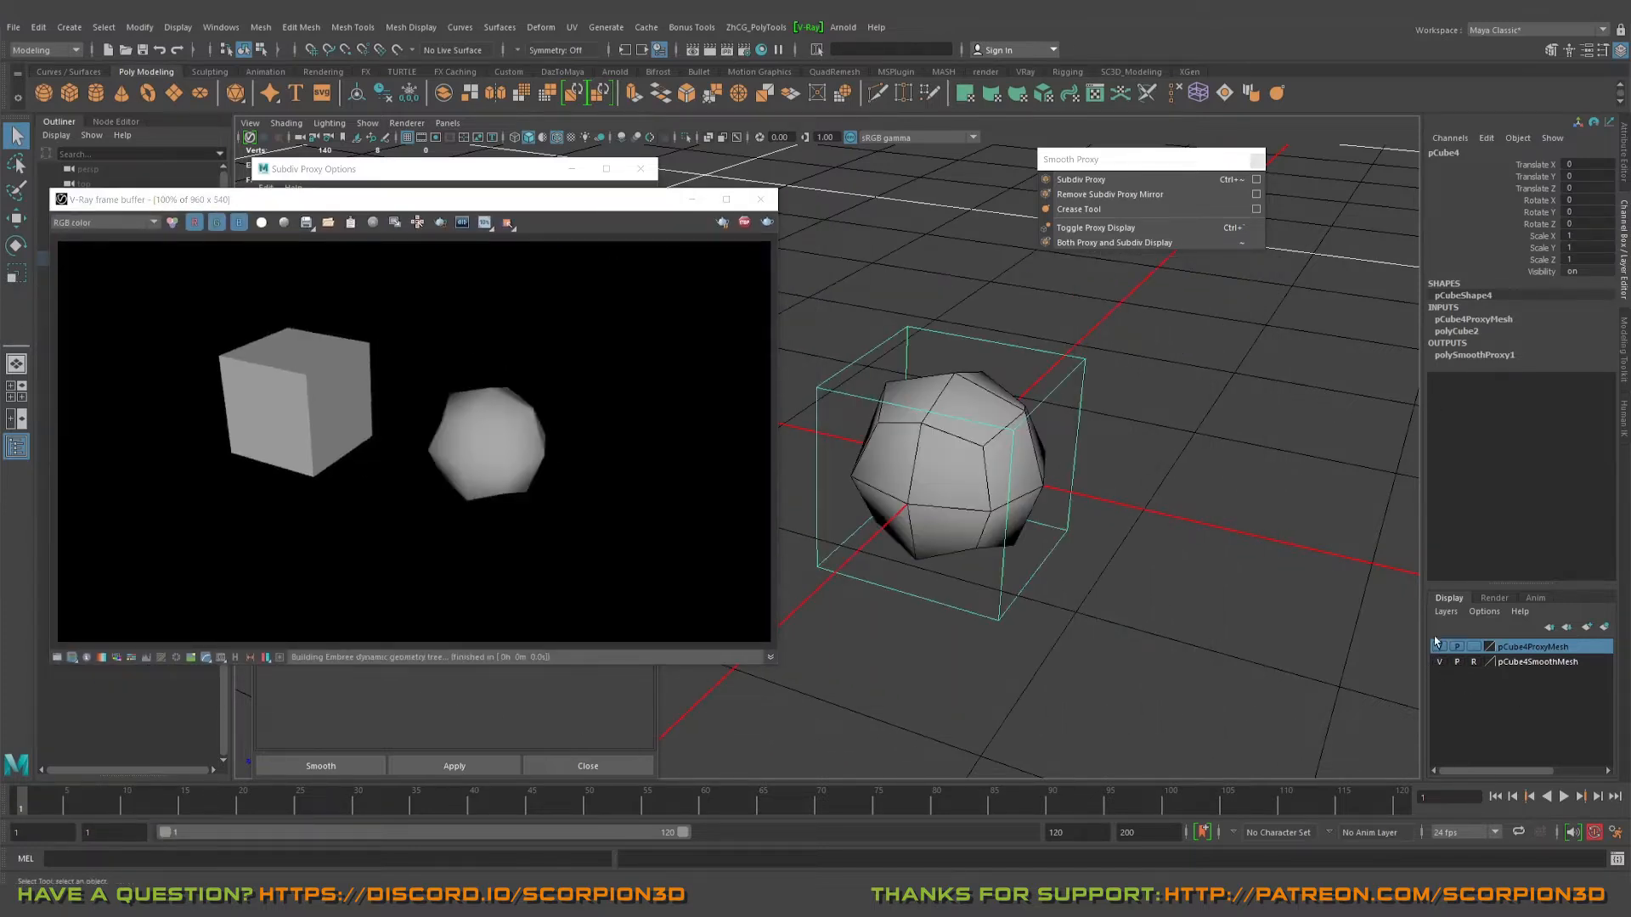
left_click(1440, 647)
left_click(1439, 647)
left_click_drag(619, 238, 1477, 371)
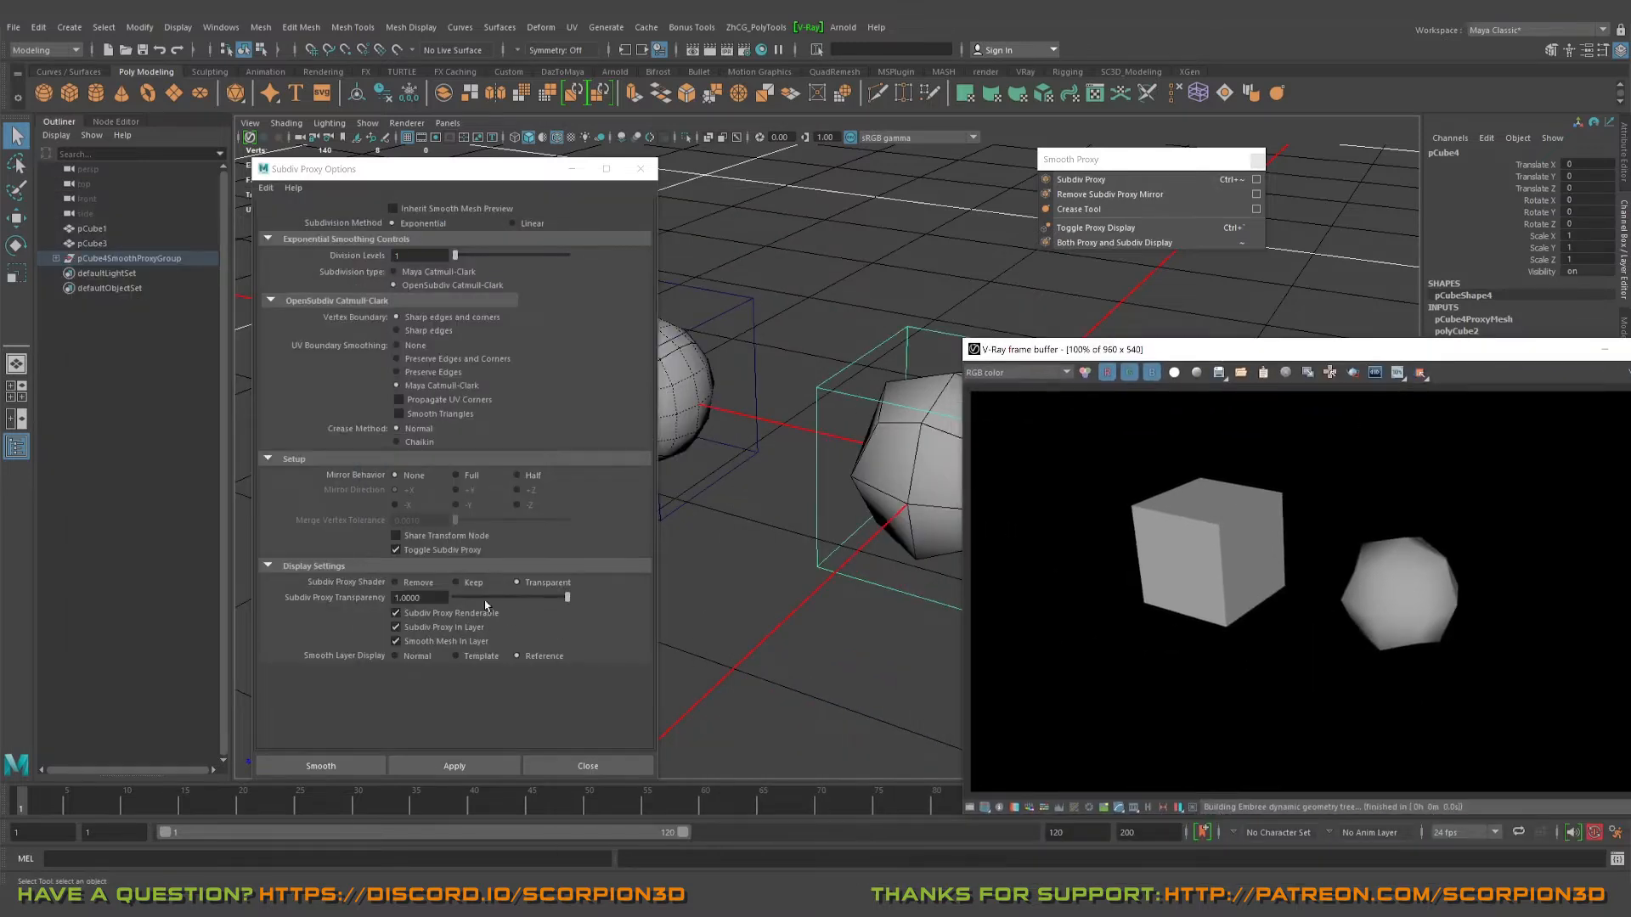
- Set the Subdiv Proxy Transparency to 0.4497 and reapply the Subdiv Proxy to the middle cube
left_click_drag(561, 599, 506, 599)
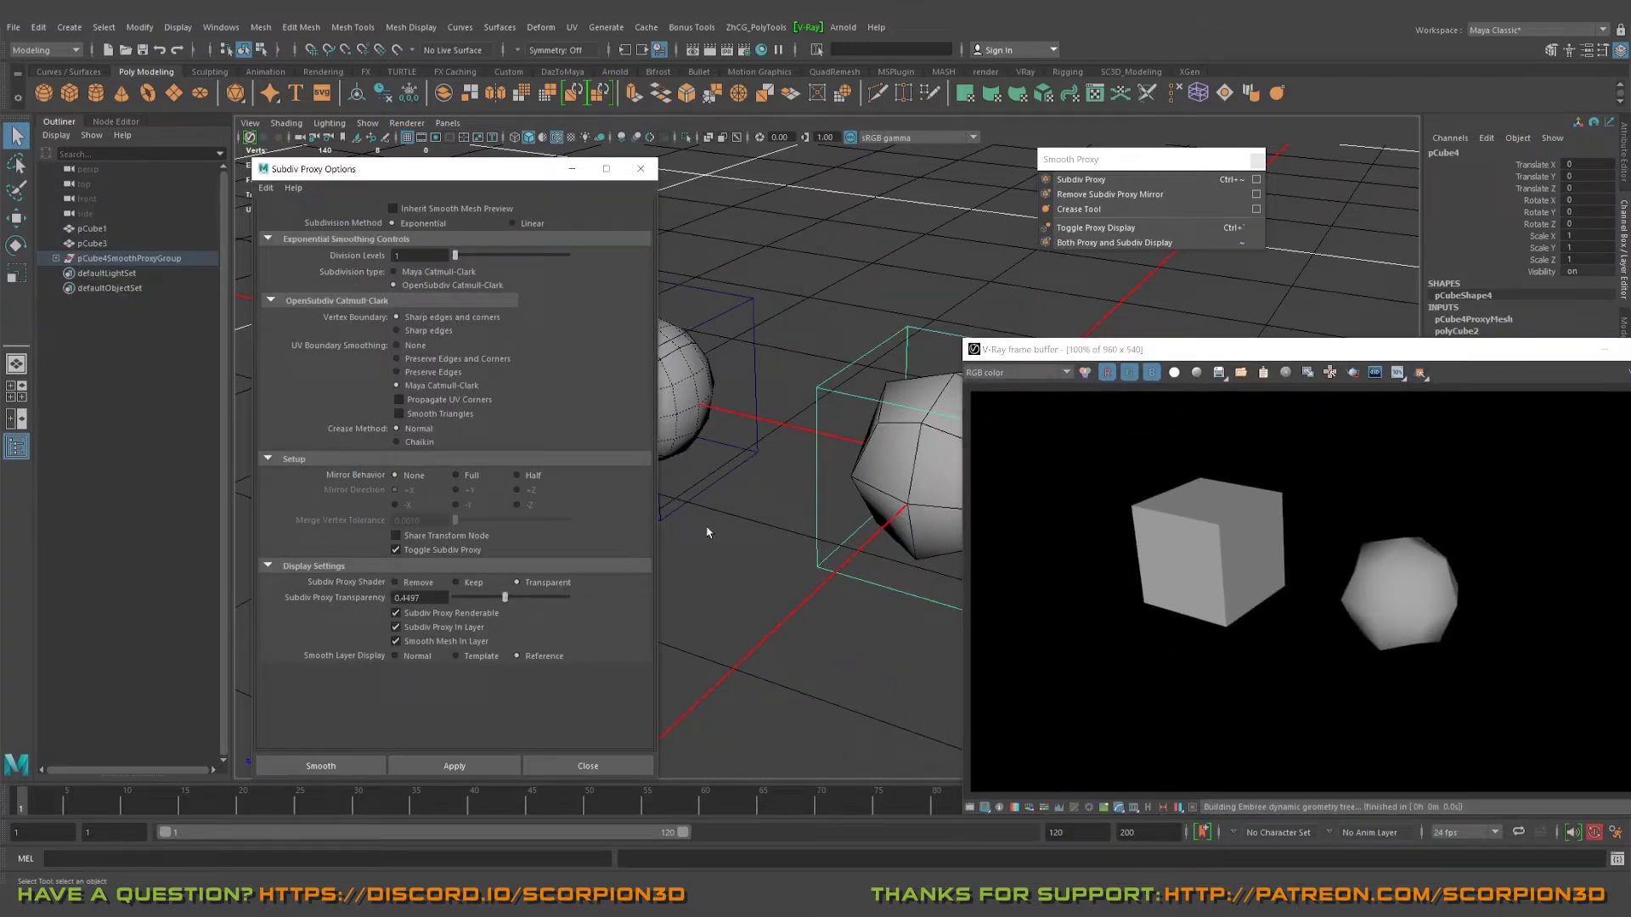
double_click(472, 771)
left_click_drag(798, 529, 822, 520, "alt")
middle_click_drag(836, 514, 743, 465, "alt")
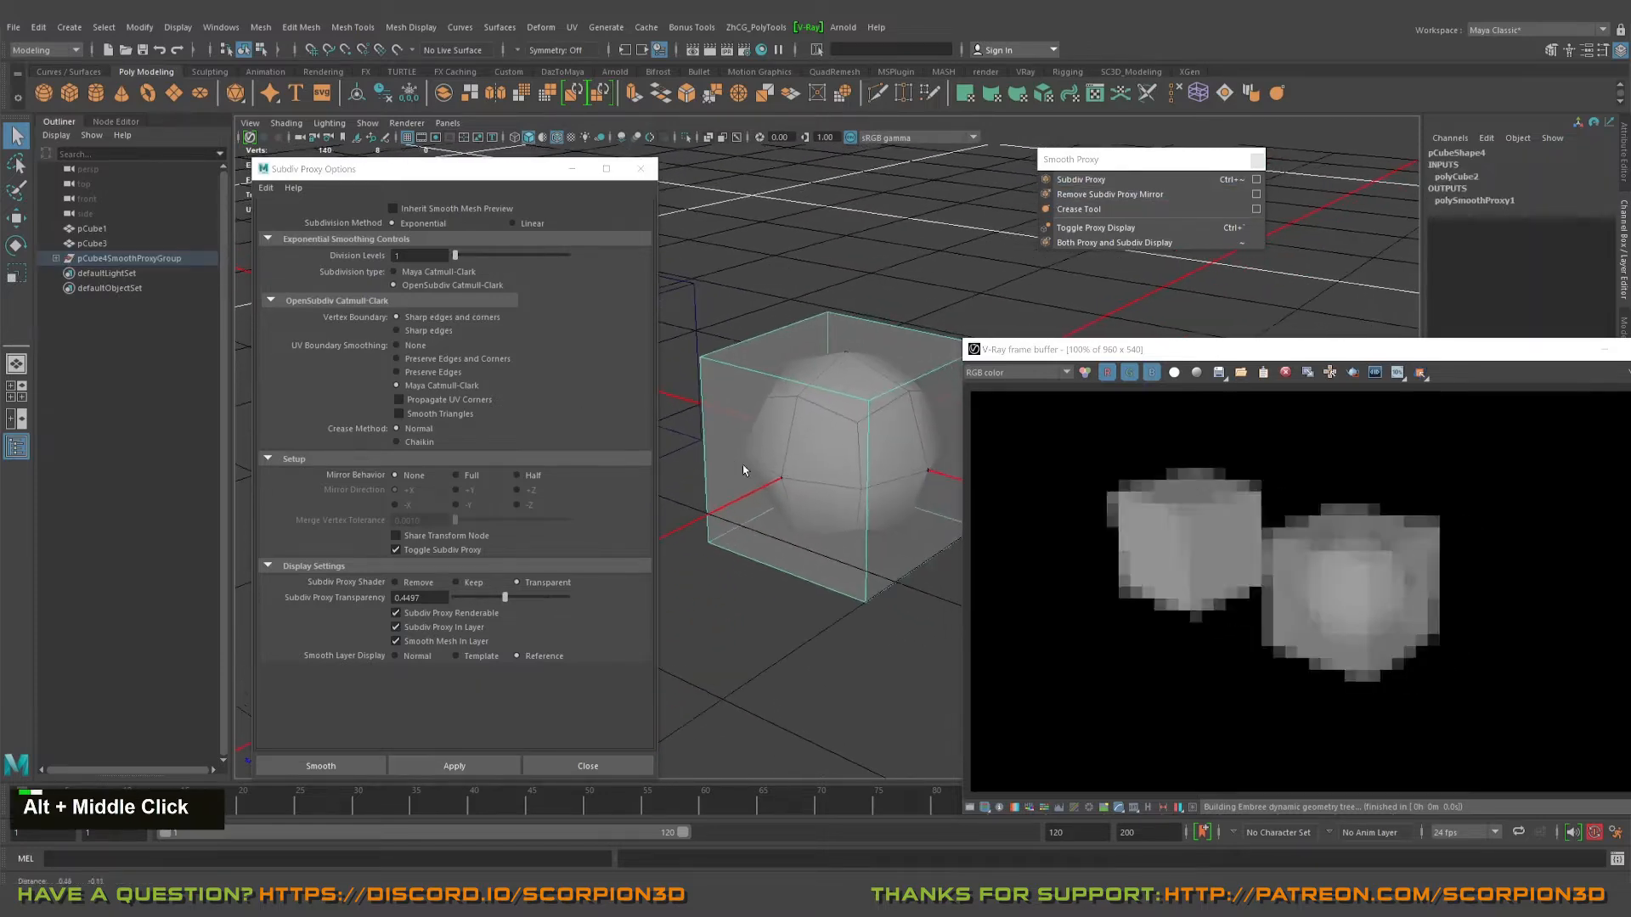
left_click_drag(743, 465, 786, 463, "alt")
- Compare the V-Ray render while toggling the pCube4SmoothMesh1 and pCube4ProxyMesh1 layers, leave pCube4ProxyMesh1 hidden, and close the frame buffer
left_click_drag(1190, 350, 264, 116)
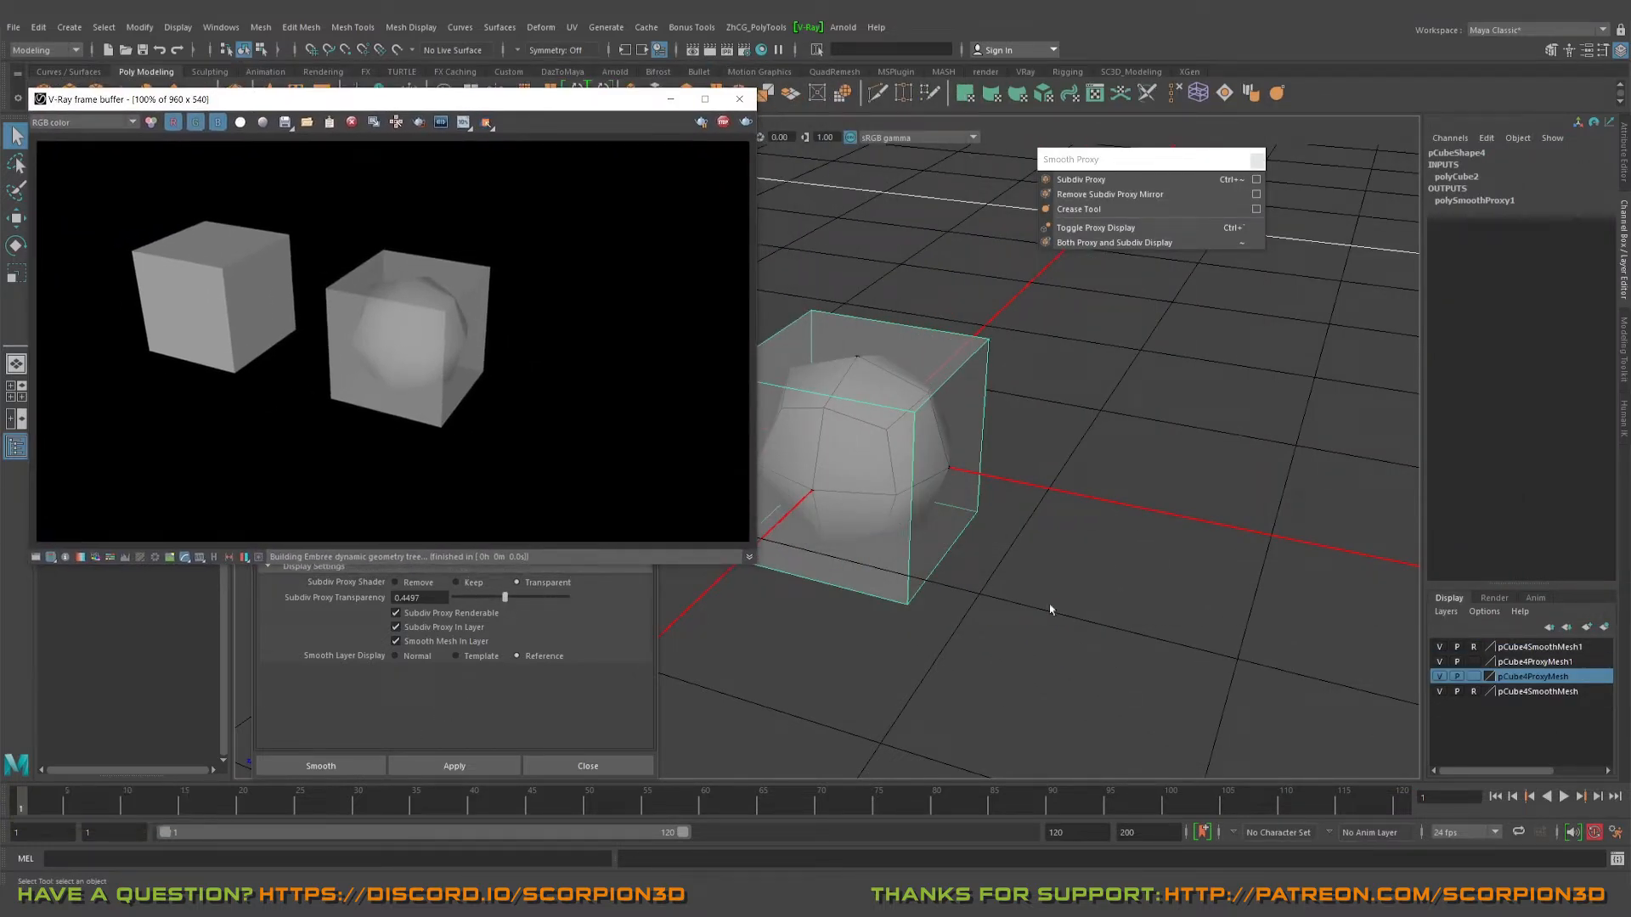
left_click(965, 342)
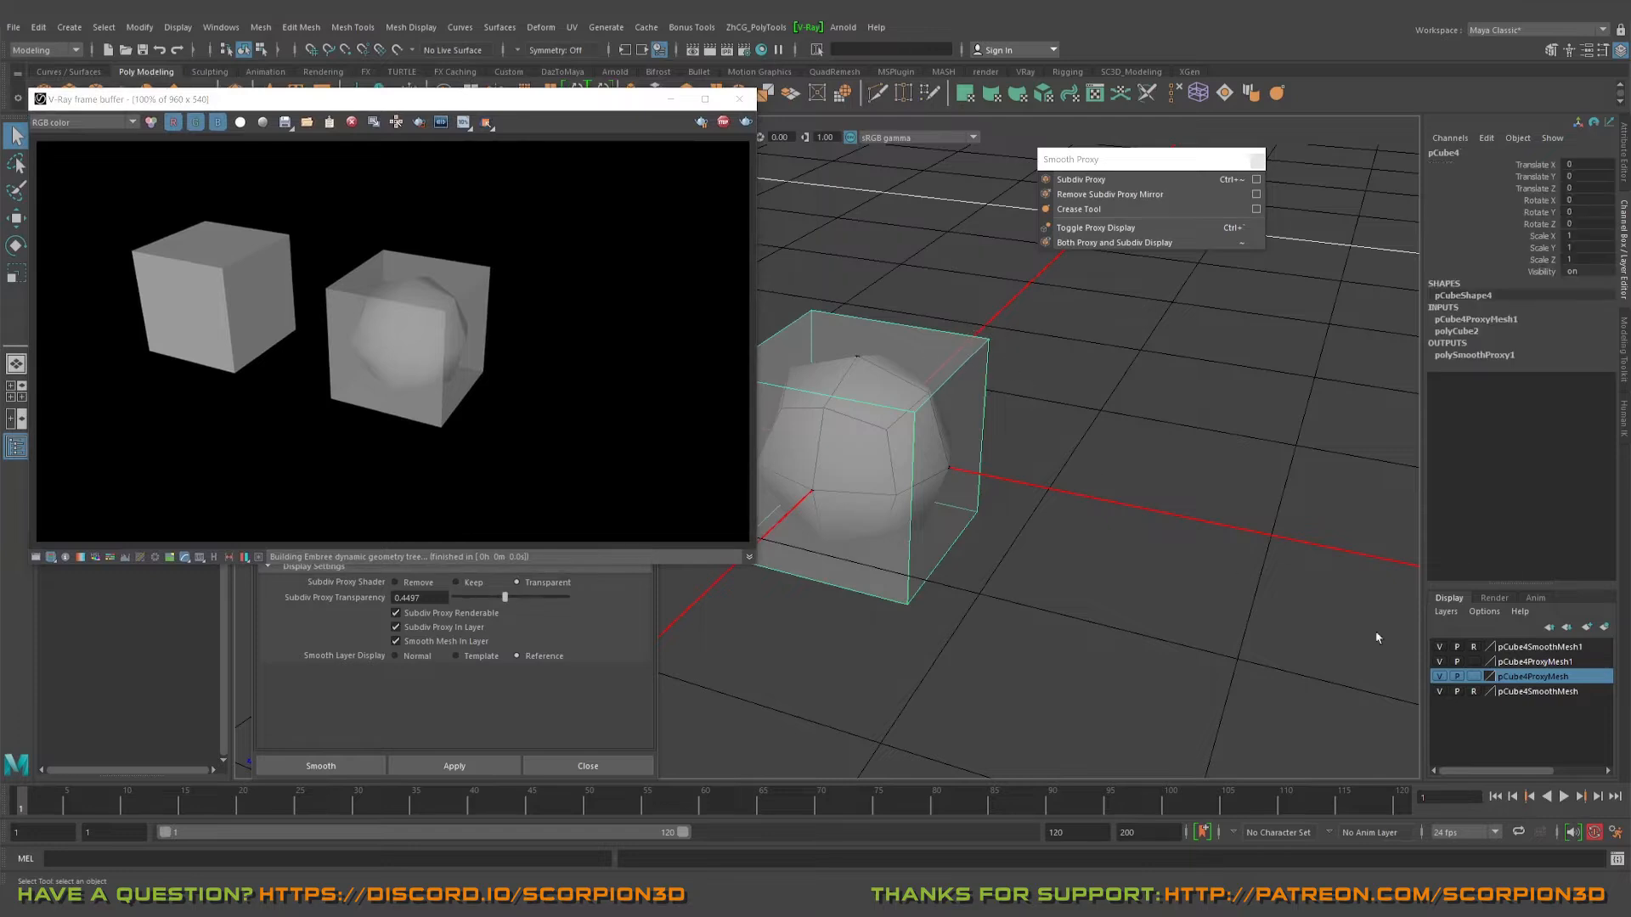
double_click(1439, 647)
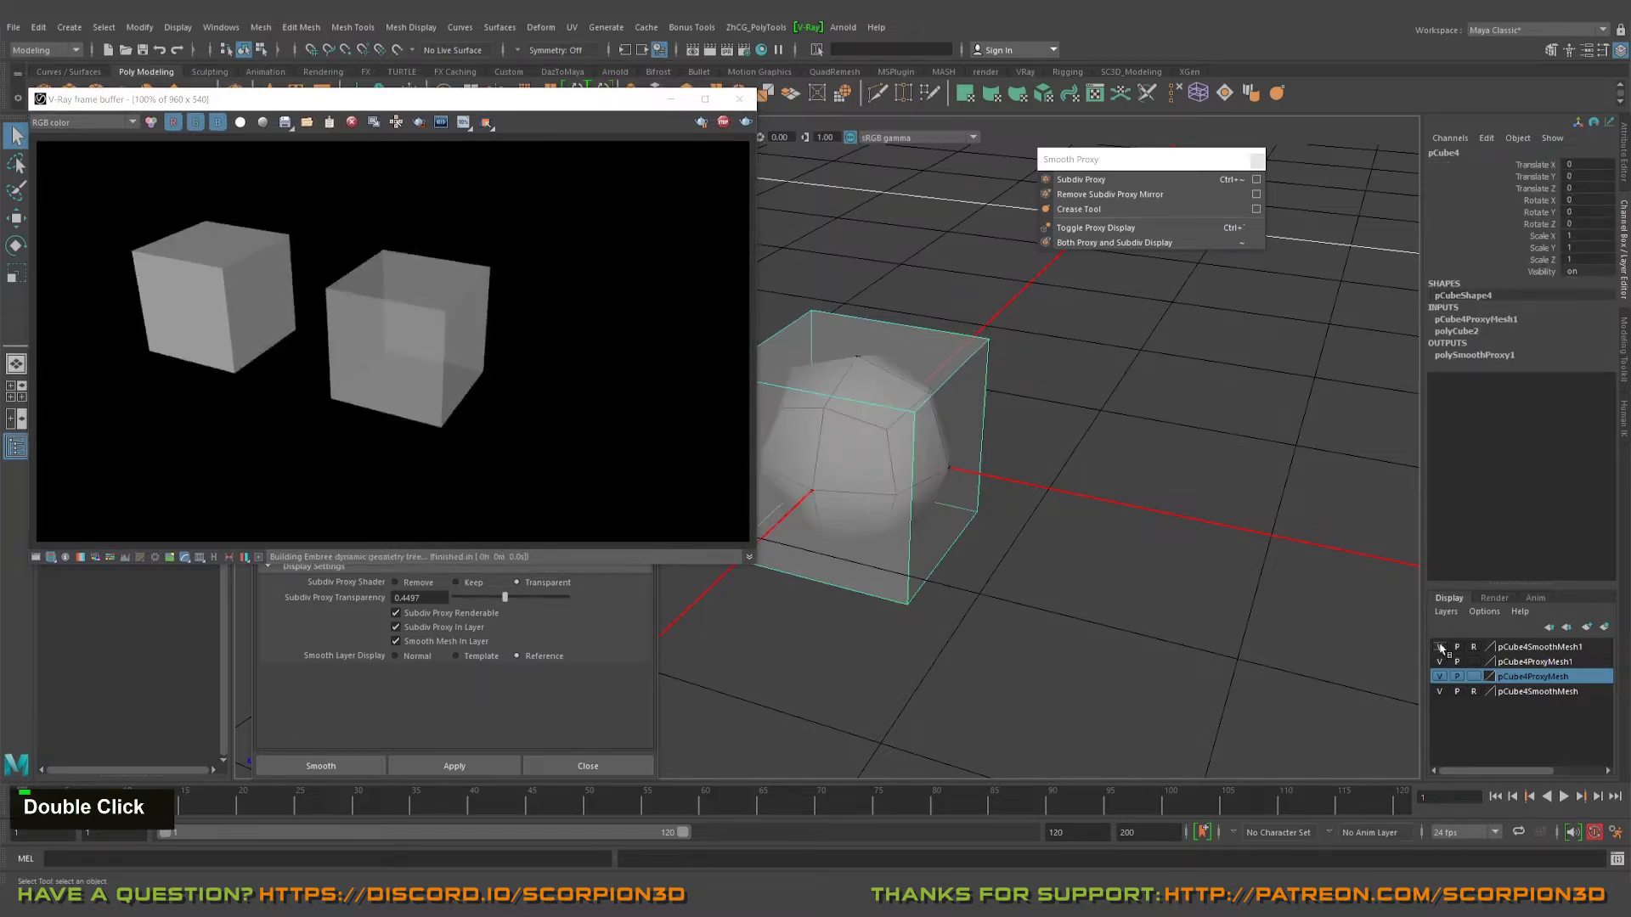
left_click(1440, 647)
left_click(1442, 662)
left_click(1441, 662)
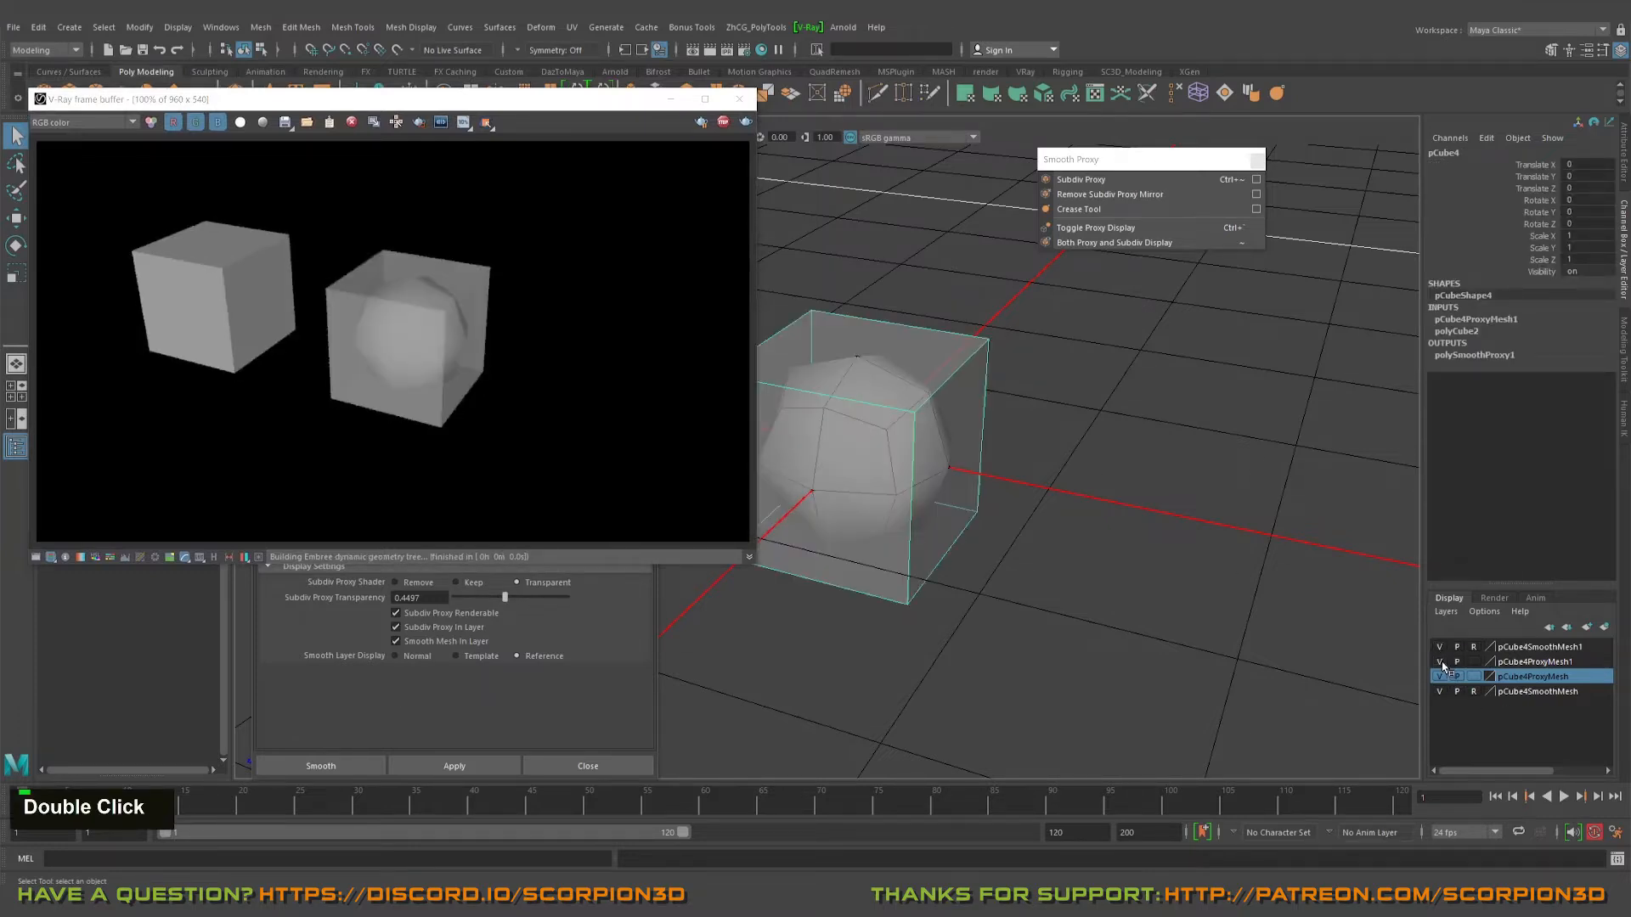
left_click(1442, 662)
left_click(1442, 662)
left_click(1442, 662)
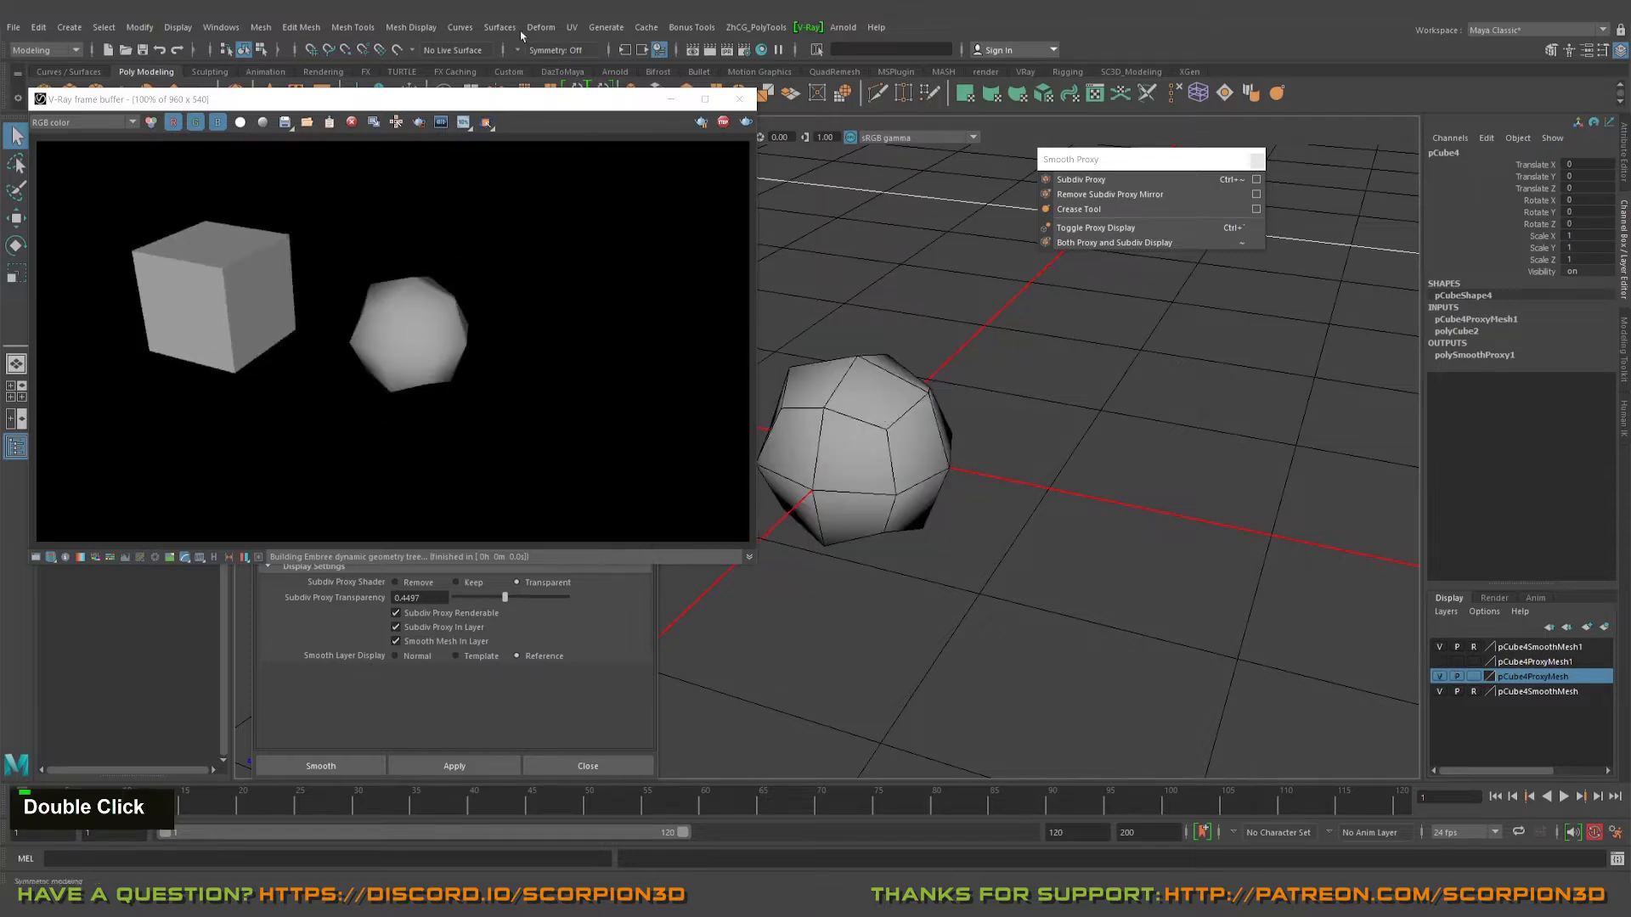
left_click(739, 99)
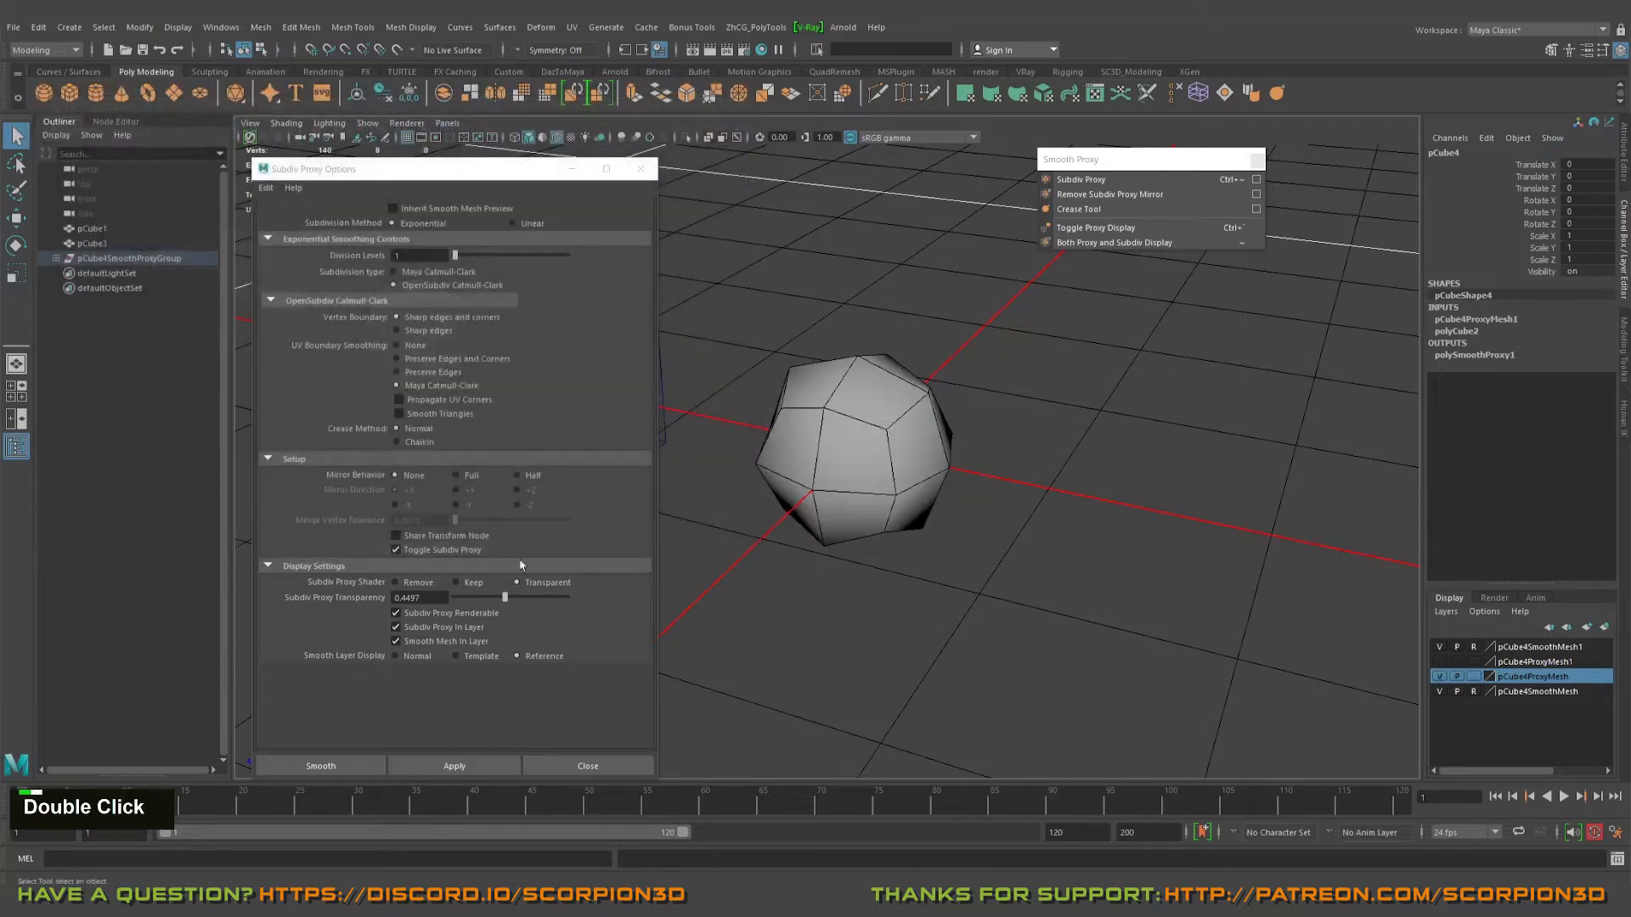
- Reset the Subdiv Proxy options to their defaults and apply them to the middle object
left_click(266, 188)
left_click(305, 227)
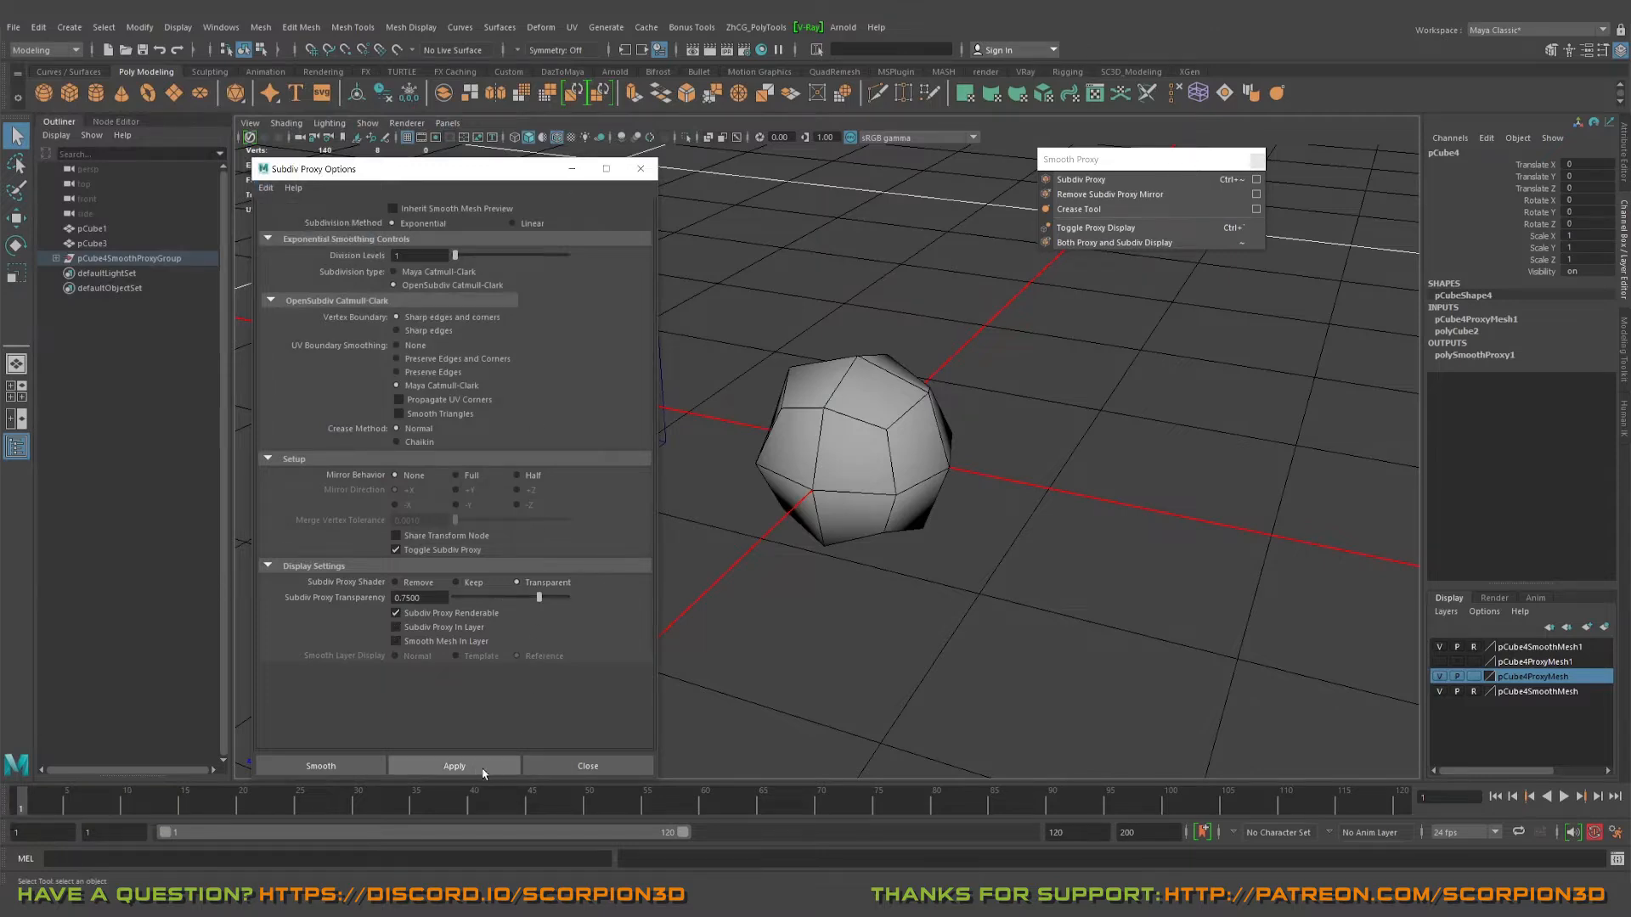
left_click(480, 770)
left_click(454, 766)
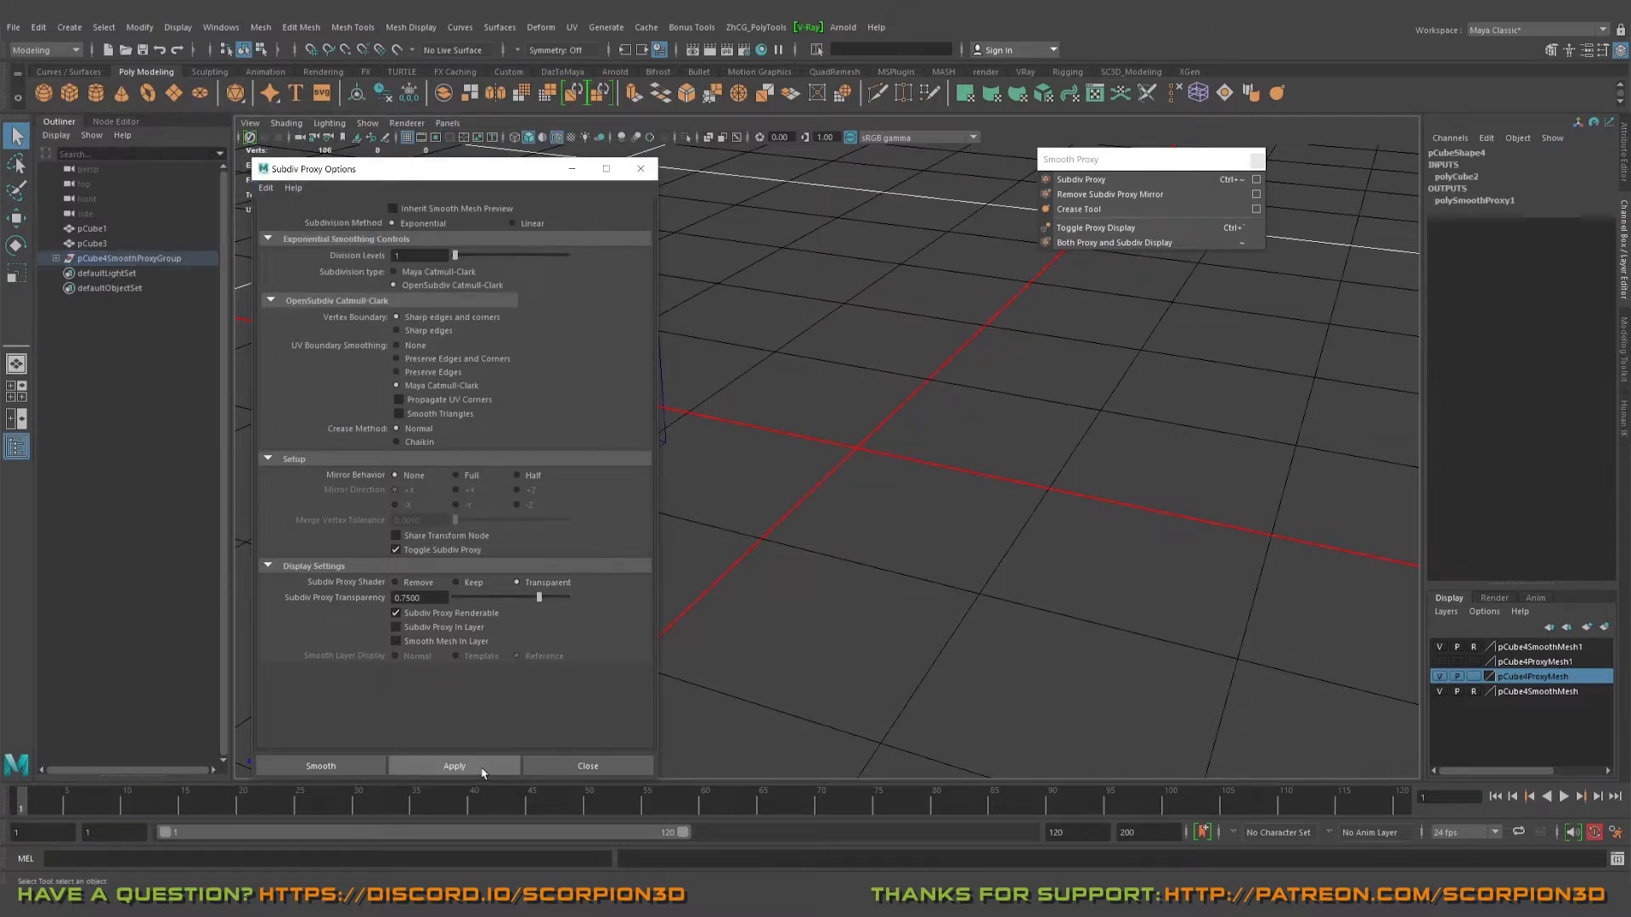
- Close the Subdiv Proxy options and delete the pCube4SmoothProxyGroup
double_click(641, 168)
left_click(119, 259)
key("Delete")
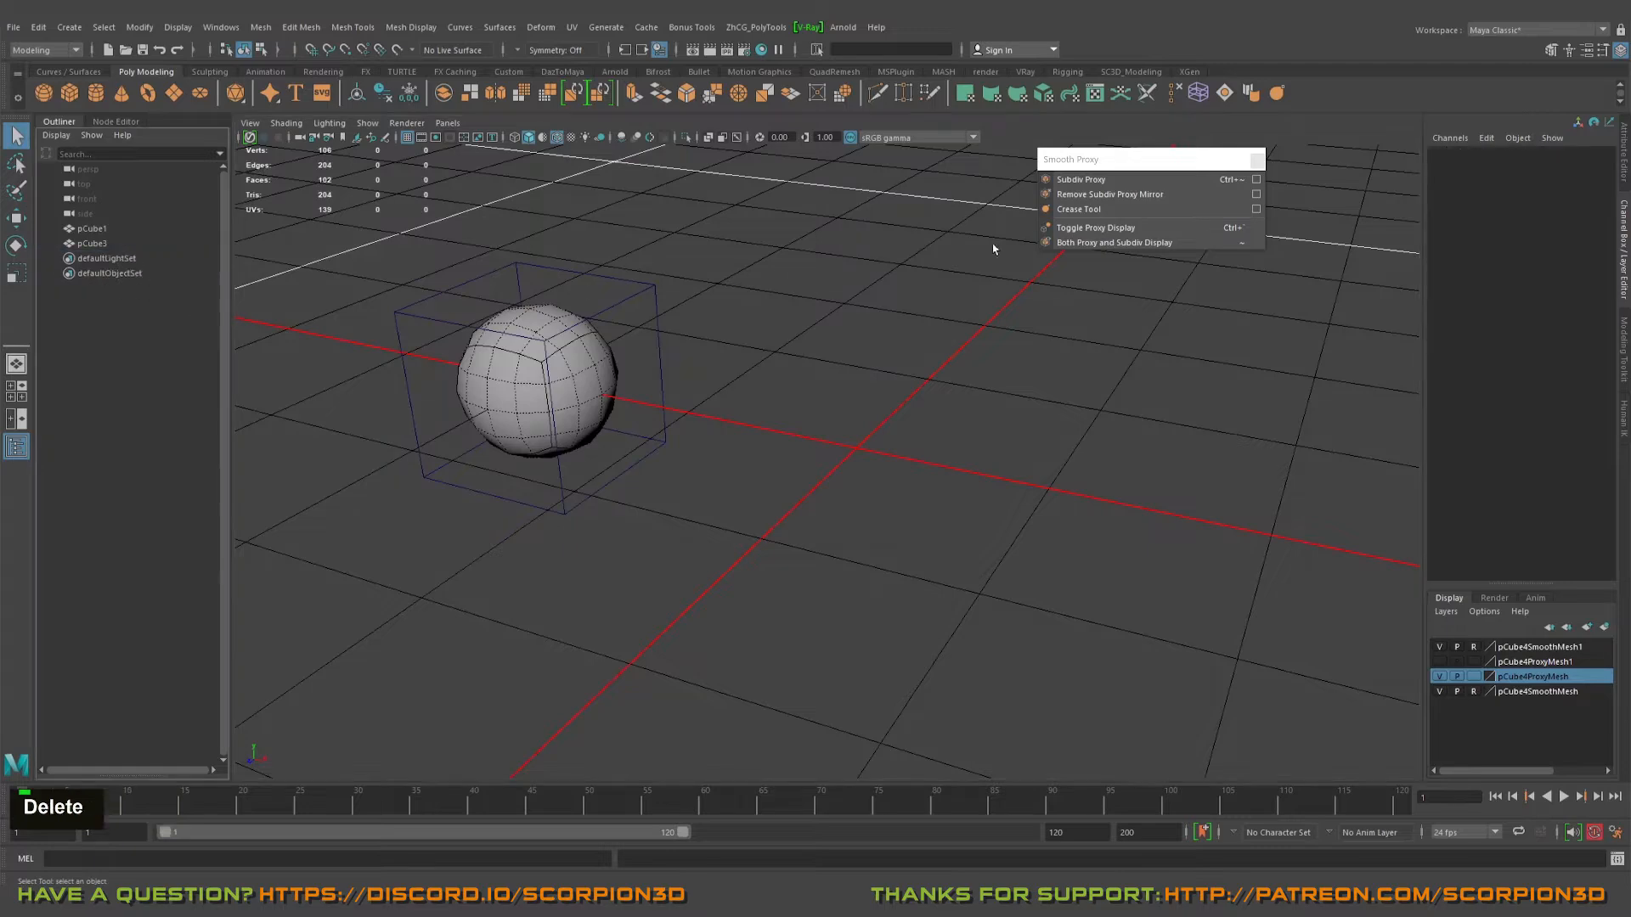
- Create a new polygon cube at the grid centre and open the Subdiv Proxy options for it
left_click_drag(984, 235, 943, 339, "alt")
middle_click_drag(943, 339, 739, 298, "alt")
left_click_drag(739, 299, 855, 413, "alt")
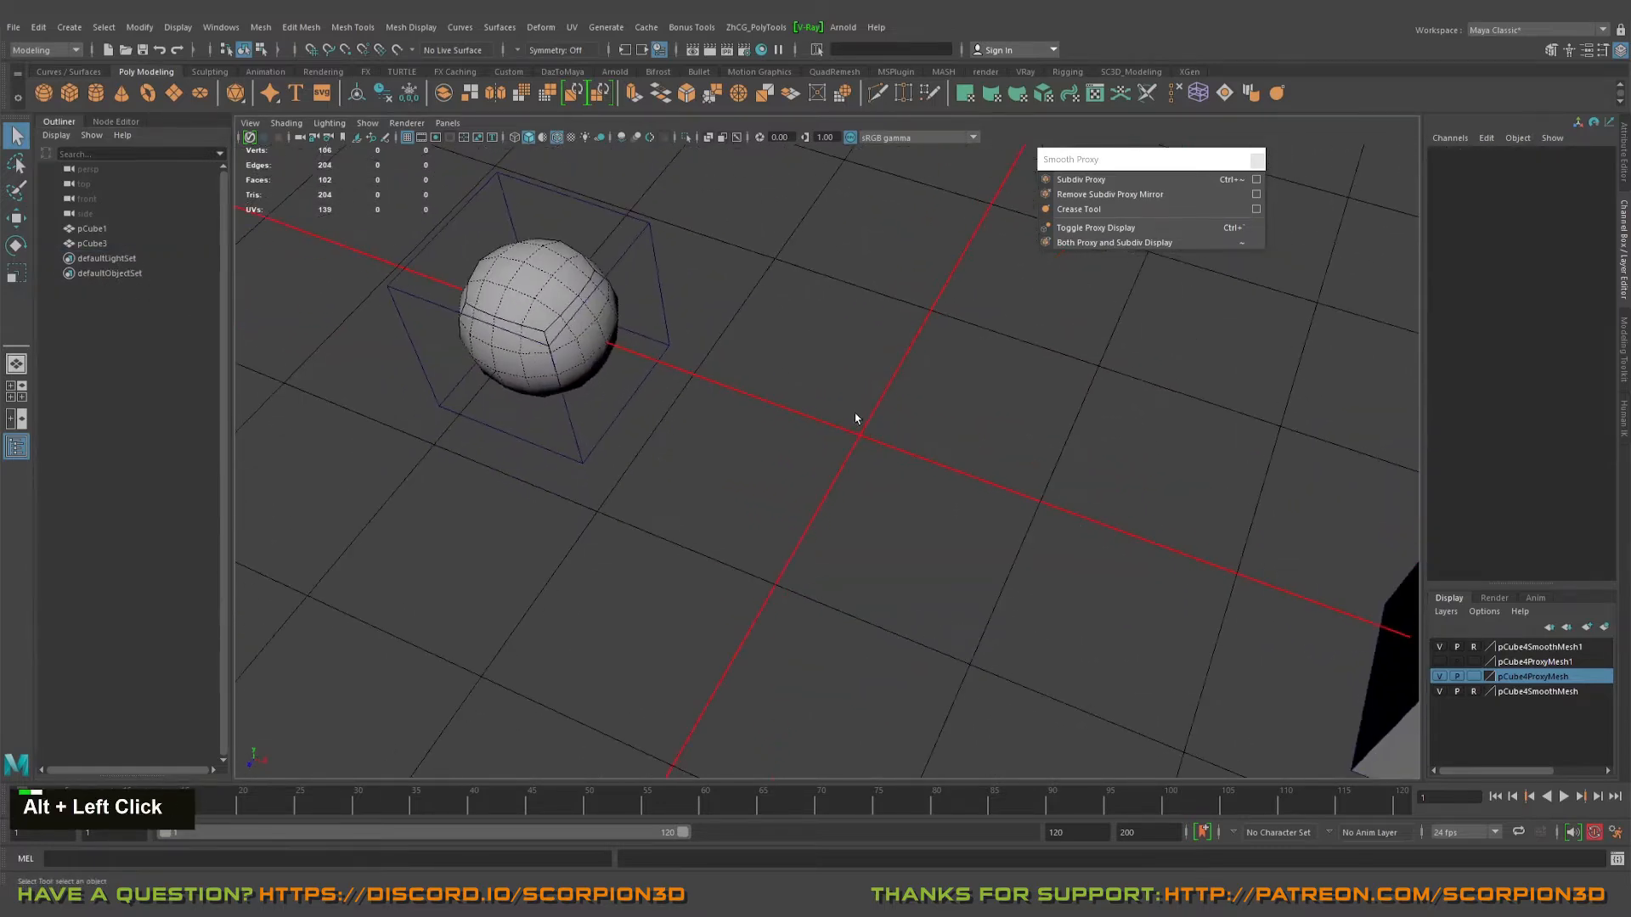
right_click_drag(838, 412, 850, 442, "shift")
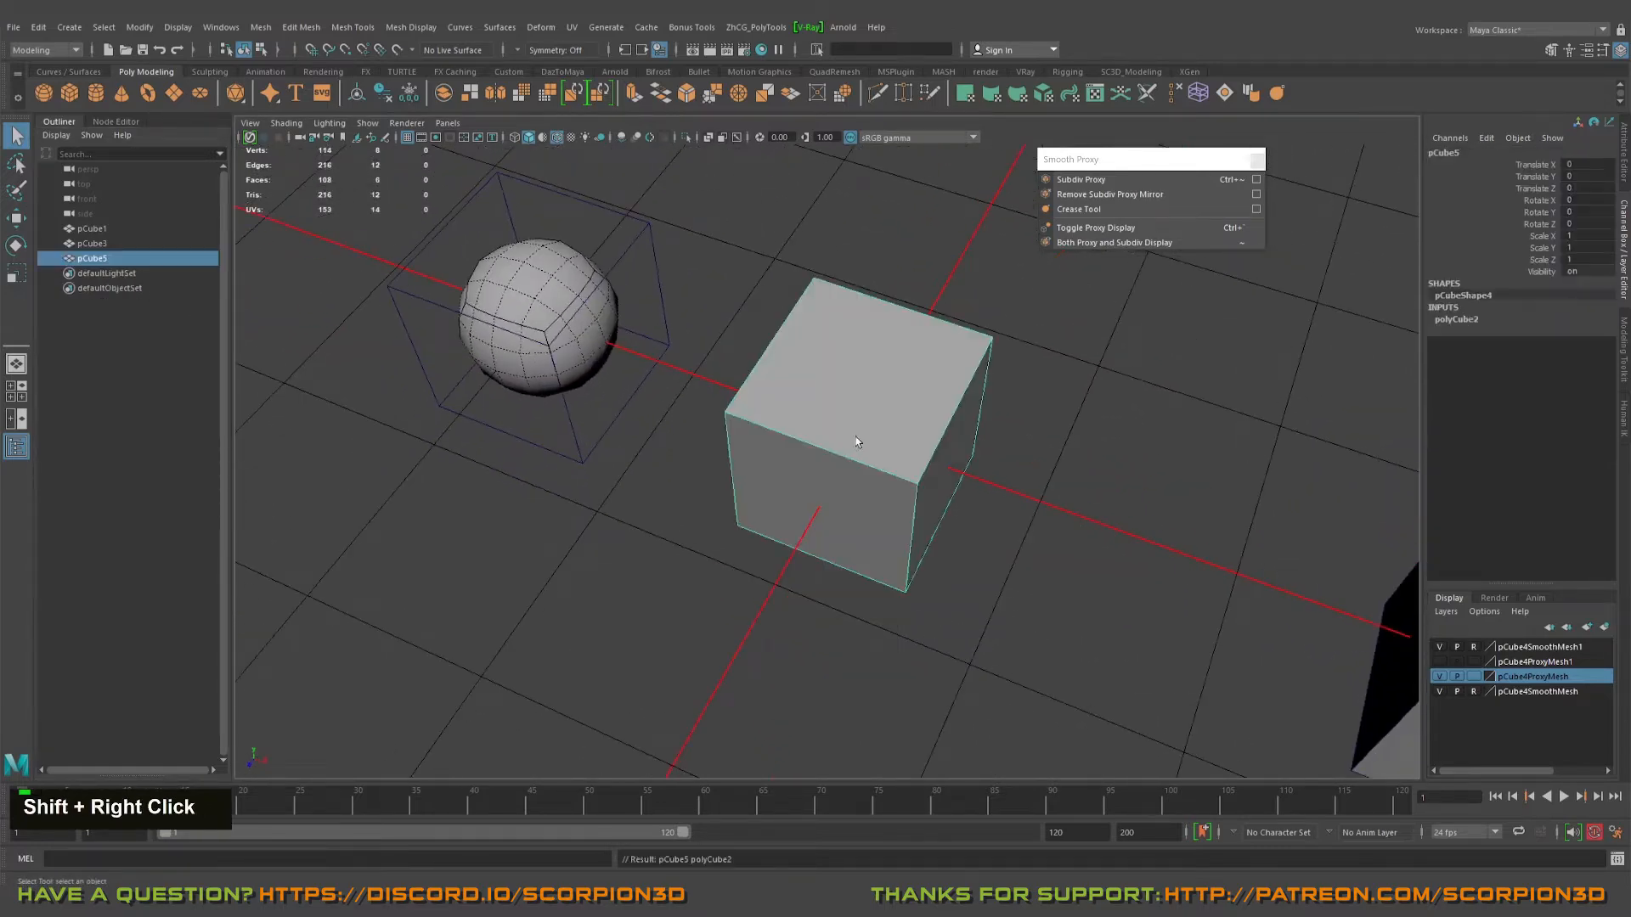
left_click(1256, 179)
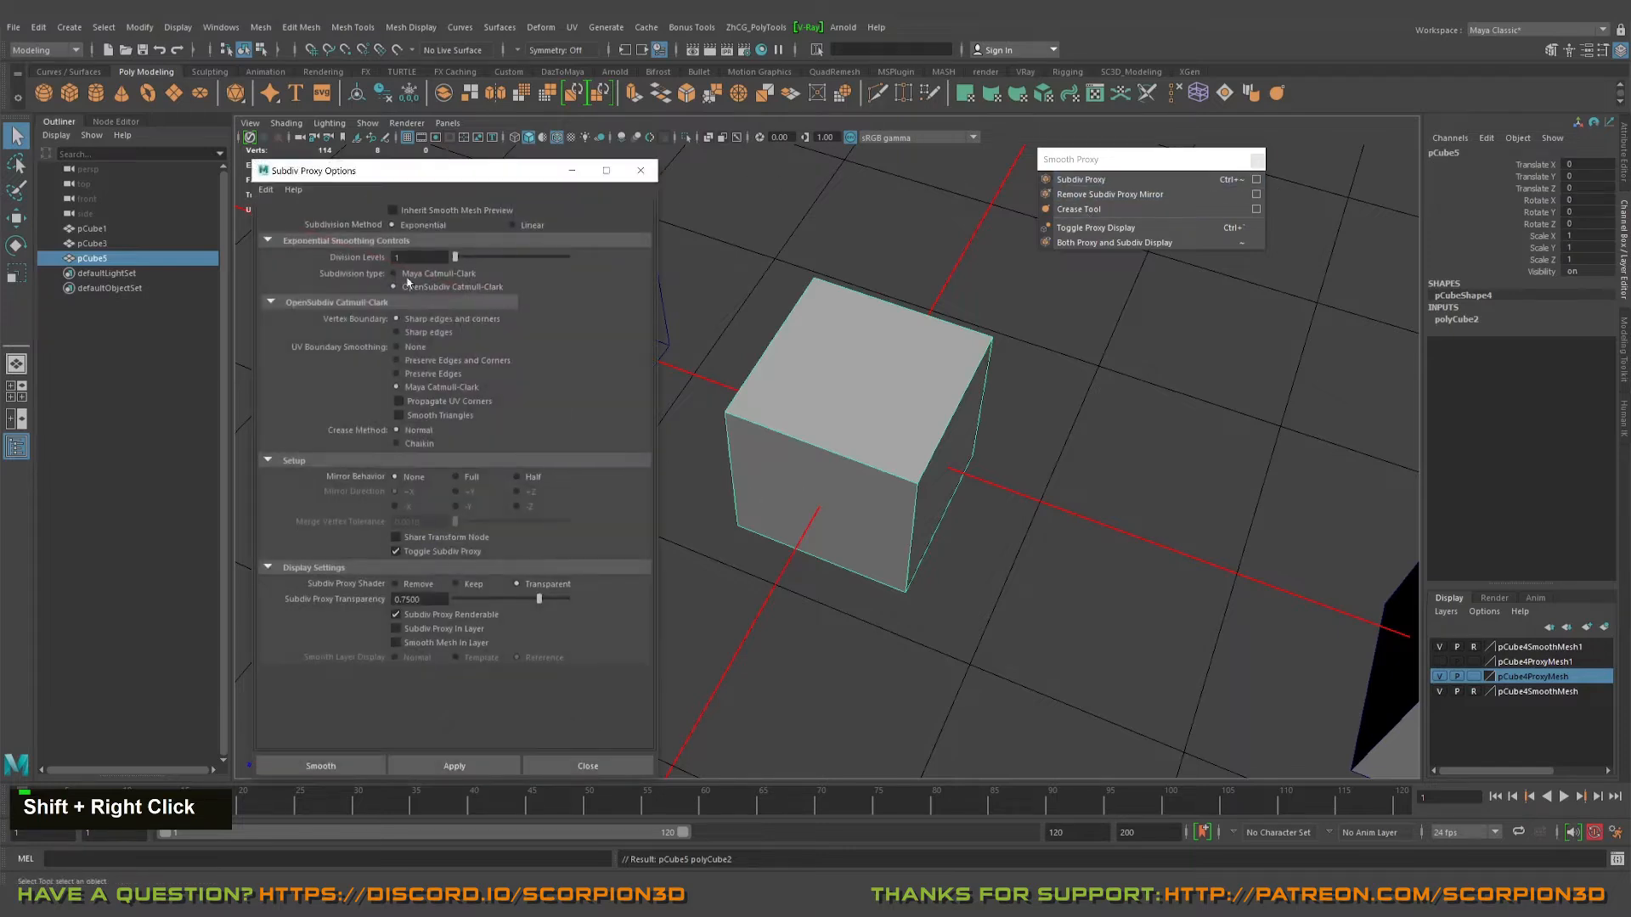
- Reset the Subdiv Proxy options to their defaults and set the division levels to 2
left_click(266, 190)
left_click(276, 218)
left_click(266, 191)
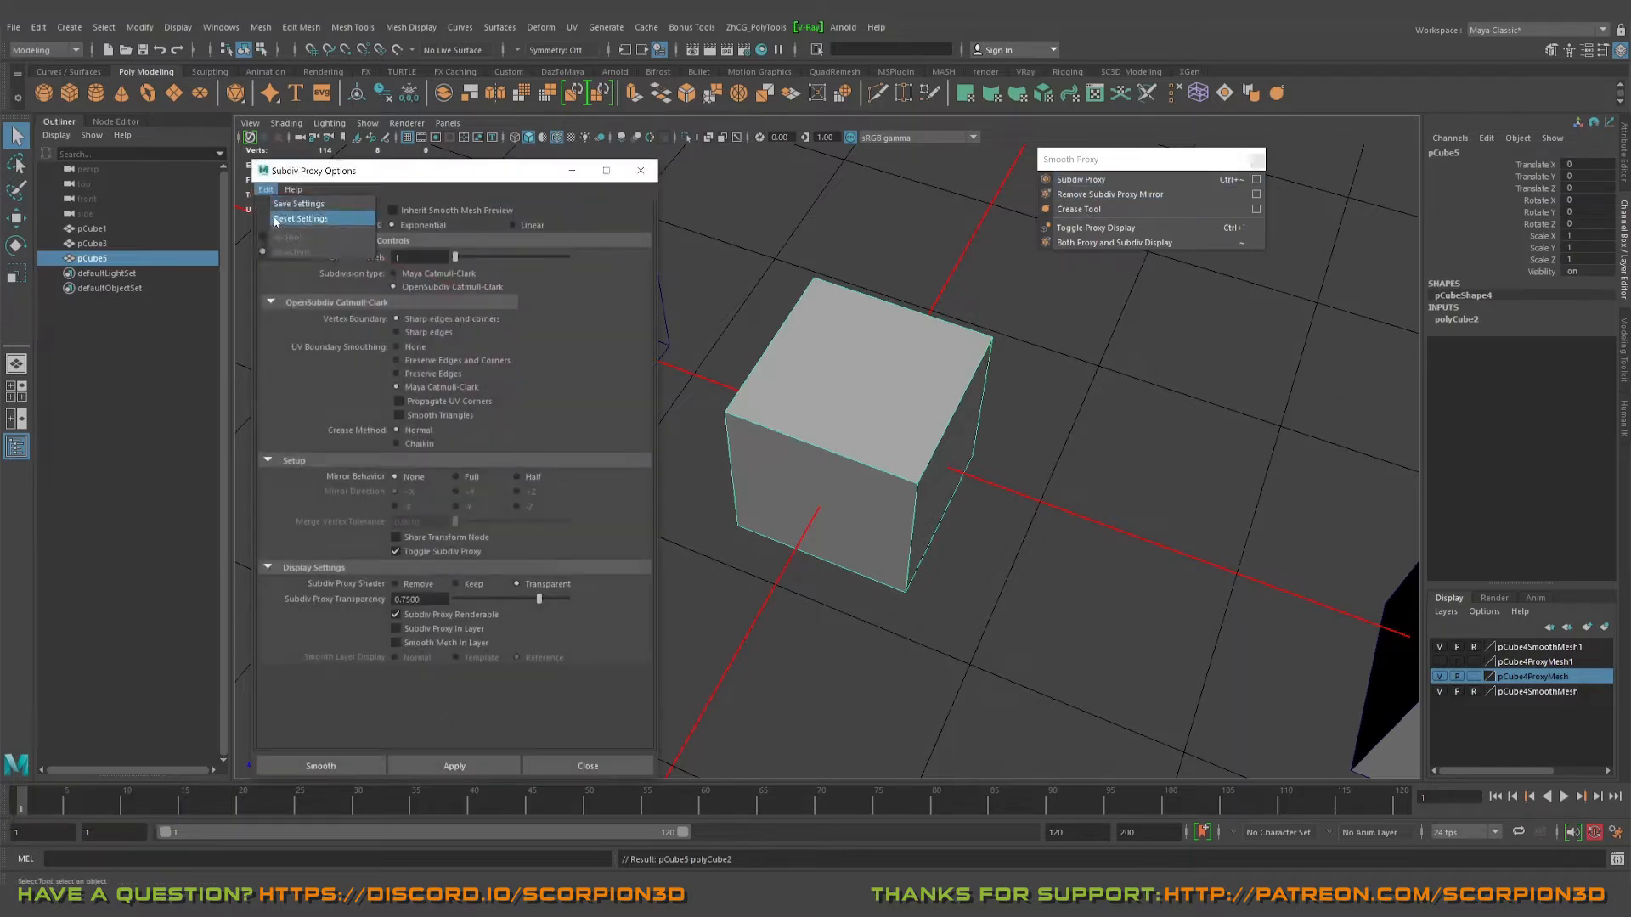
double_click(275, 219)
left_click_drag(455, 259, 463, 258)
scroll(502, 507, "down", 1)
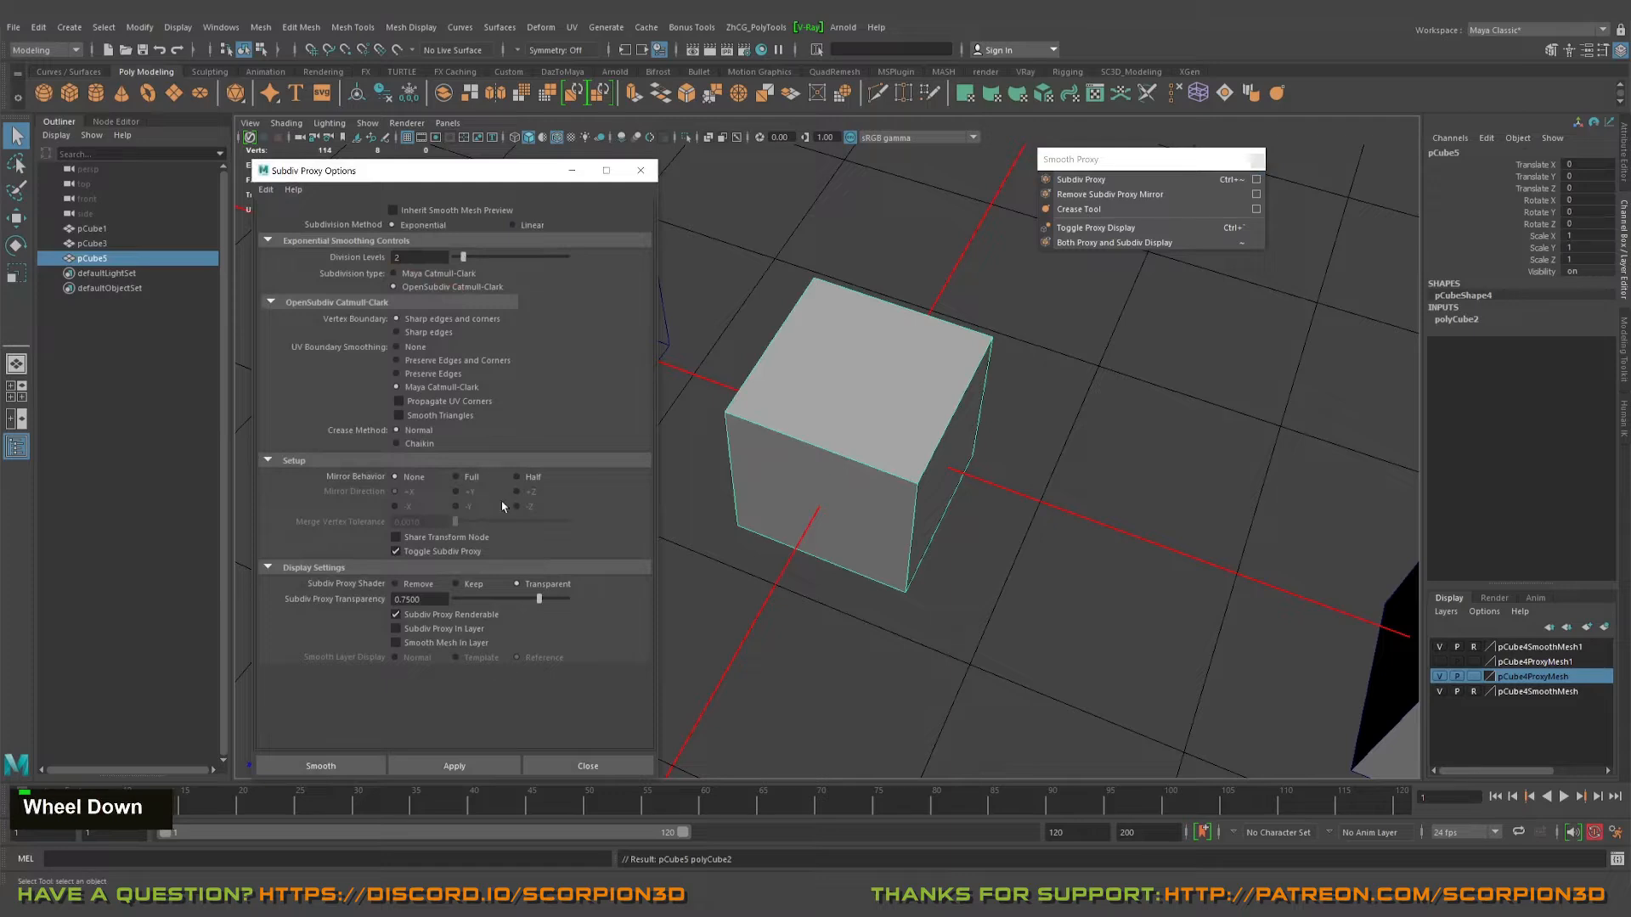
- Set the Subdiv Proxy transparency to 1.0, apply Subdiv Proxy to the new cube, and close the options
left_click_drag(538, 599, 568, 599)
left_click(478, 769)
left_click(588, 768)
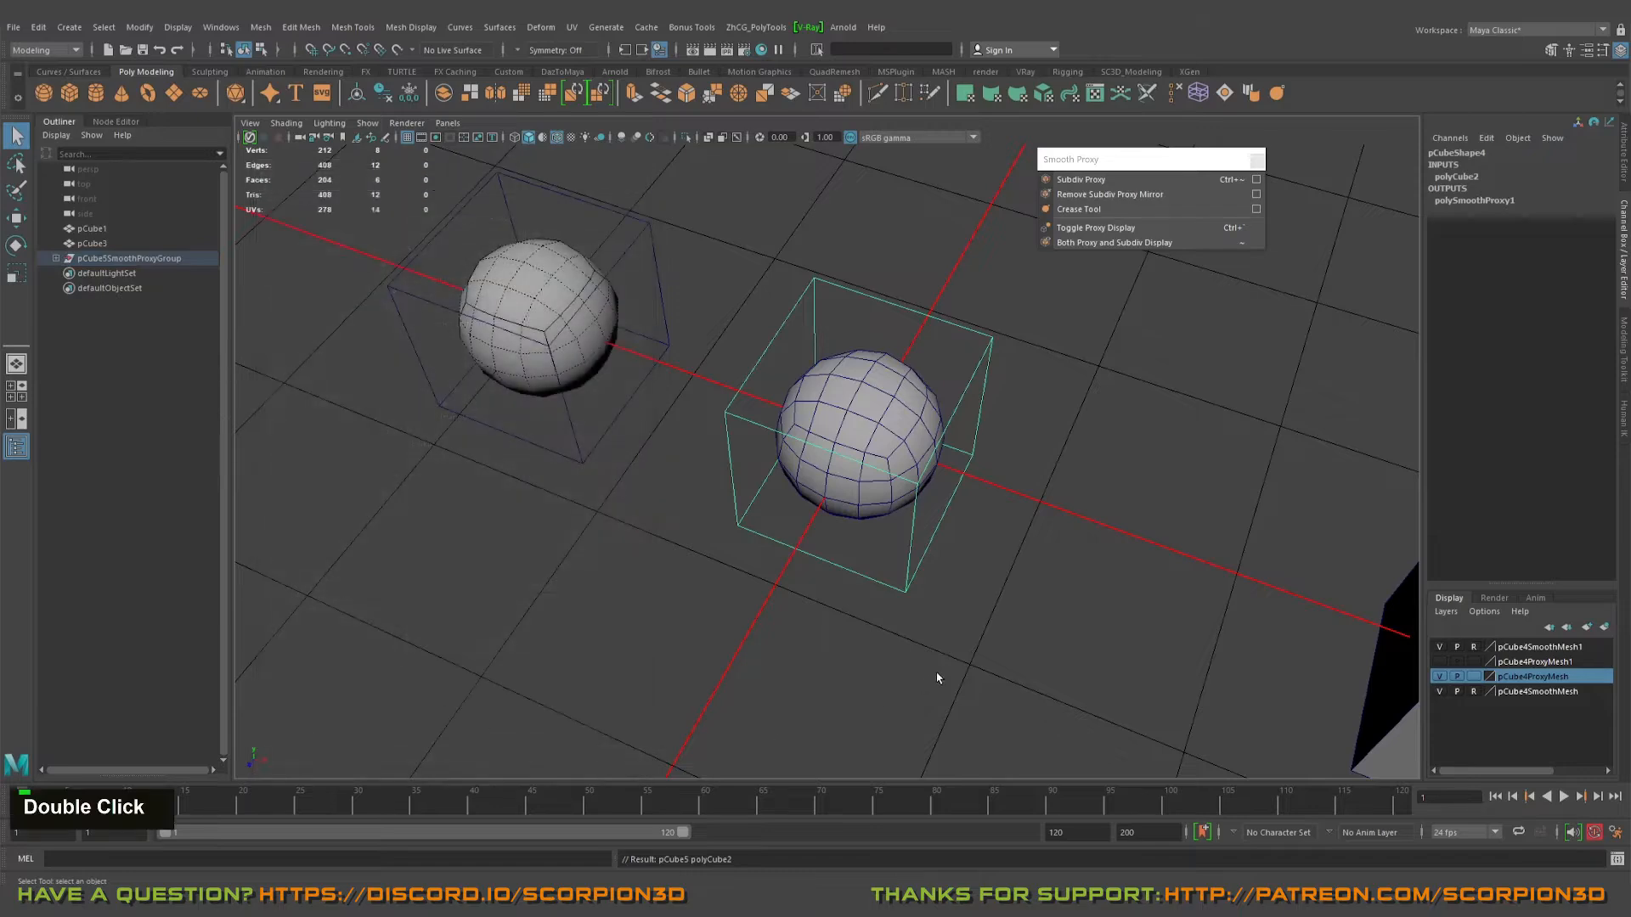
left_click(936, 677)
left_click_drag(936, 677, 921, 586, "alt")
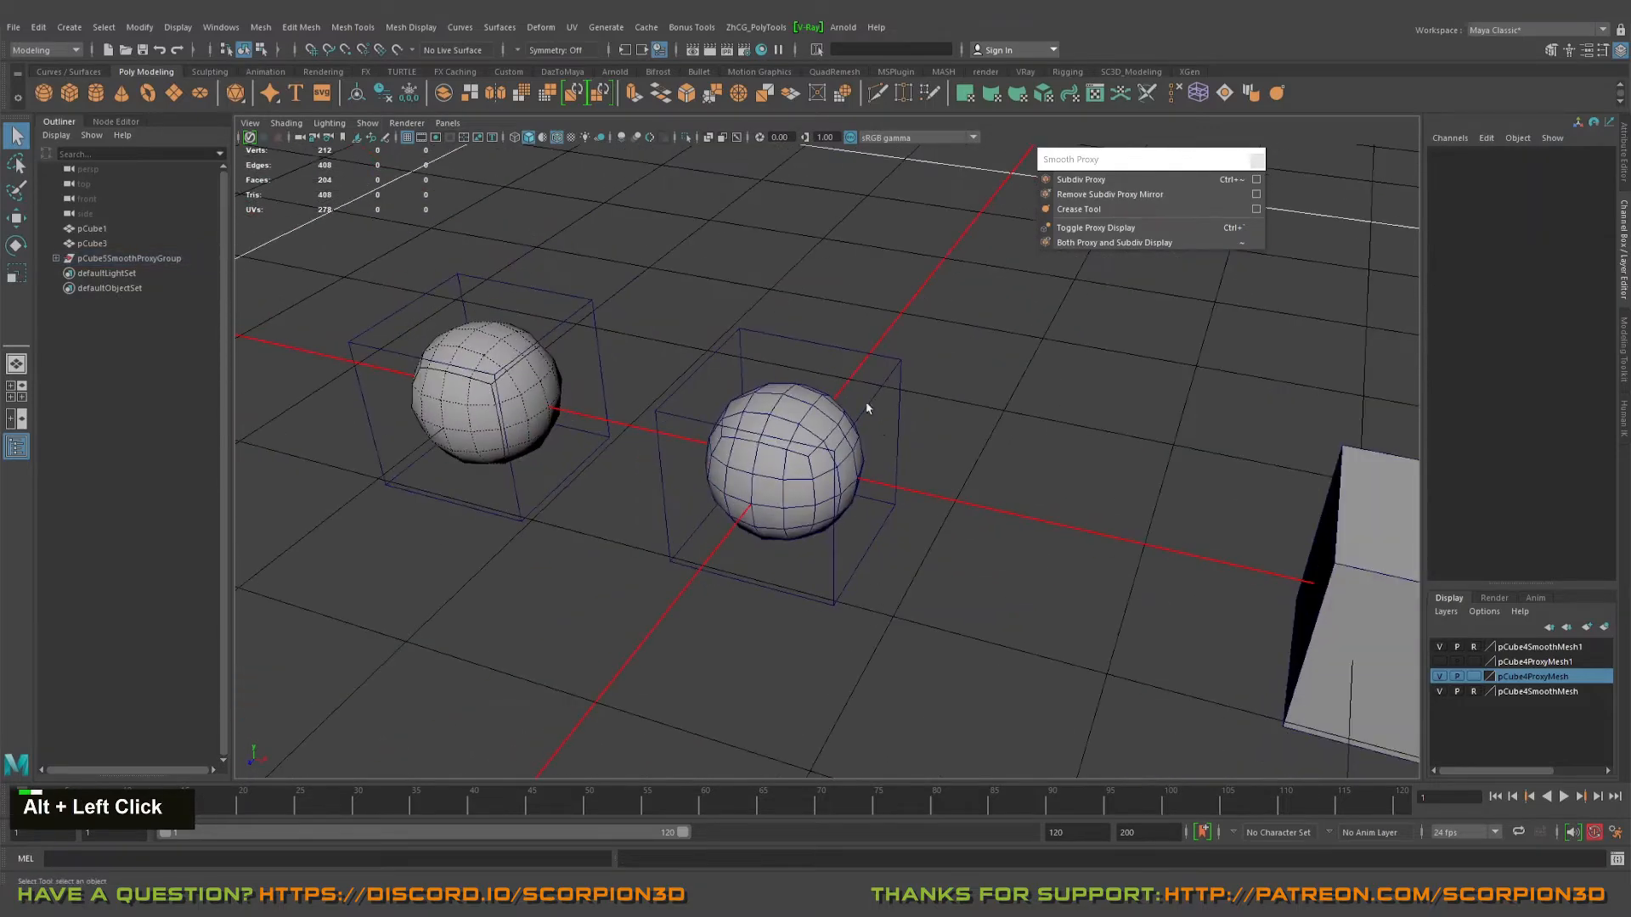
- Select the middle object's proxy cage and toggle the proxy display several times, leaving only the cage shown
left_click_drag(857, 406, 939, 533)
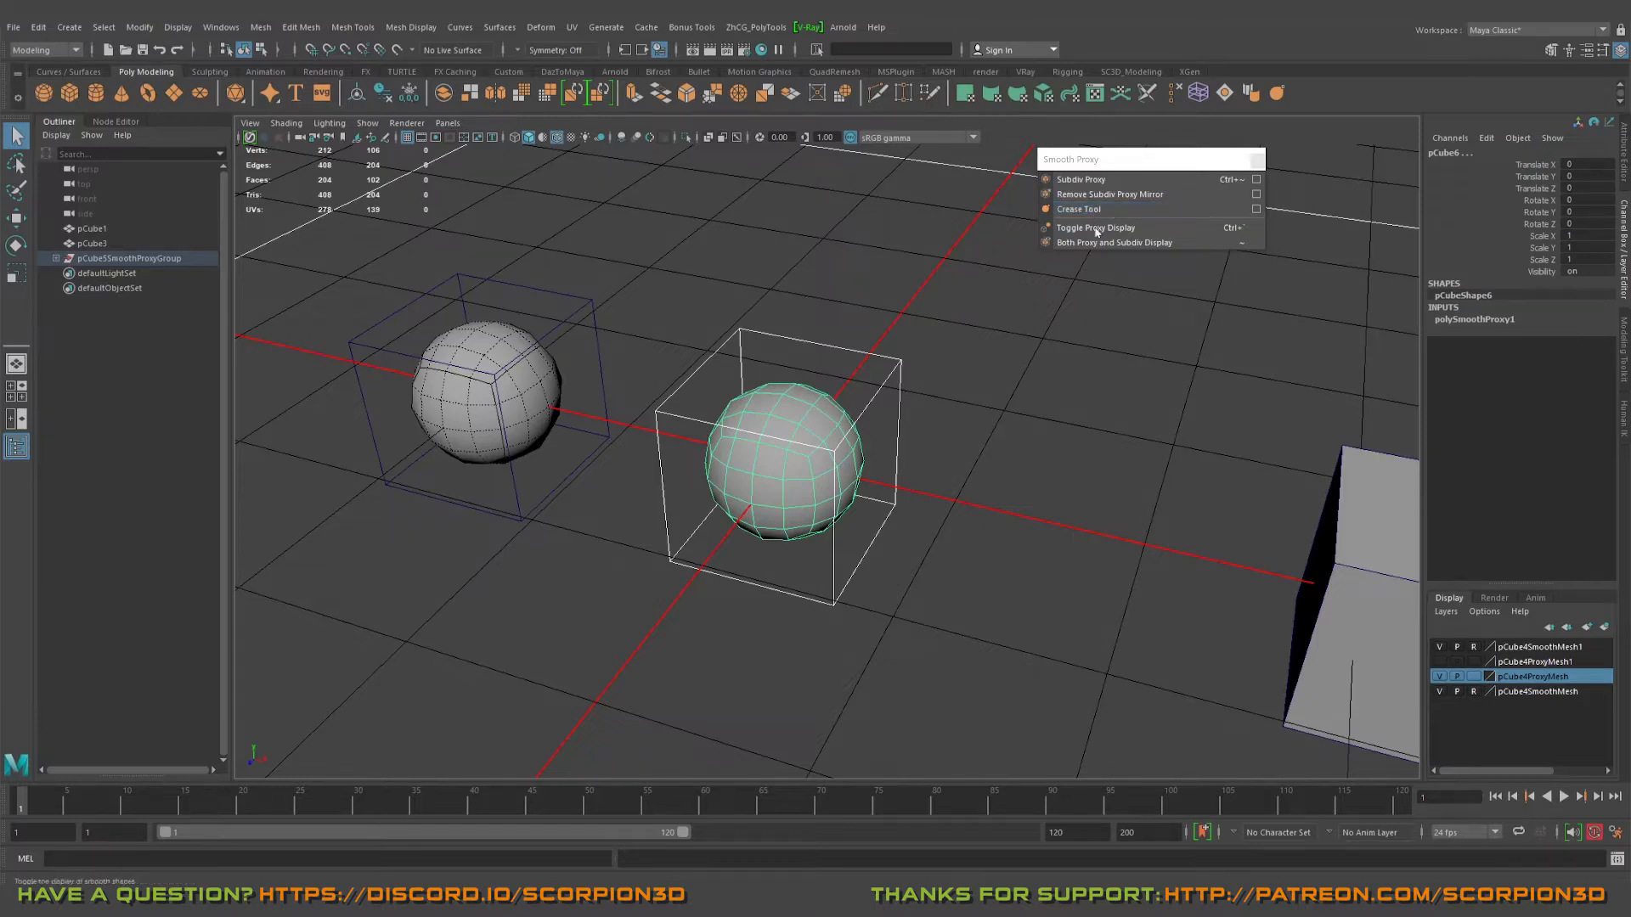
left_click(836, 324)
left_click(898, 387)
middle_click_drag(963, 303, 980, 309, "alt")
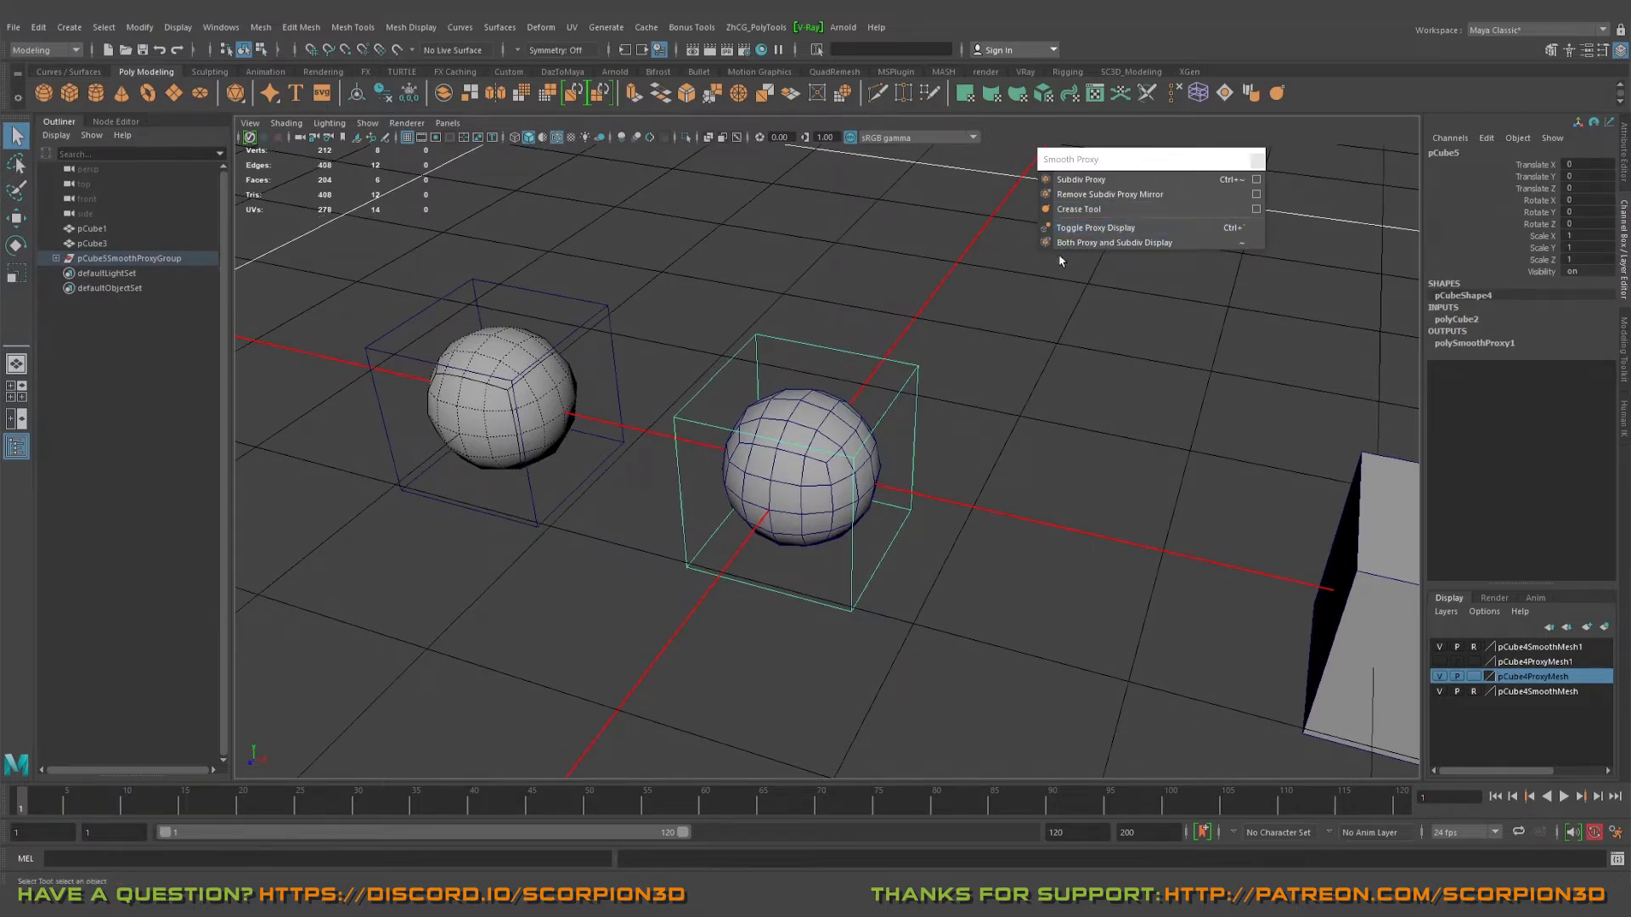
left_click(1114, 229)
left_click(1114, 228)
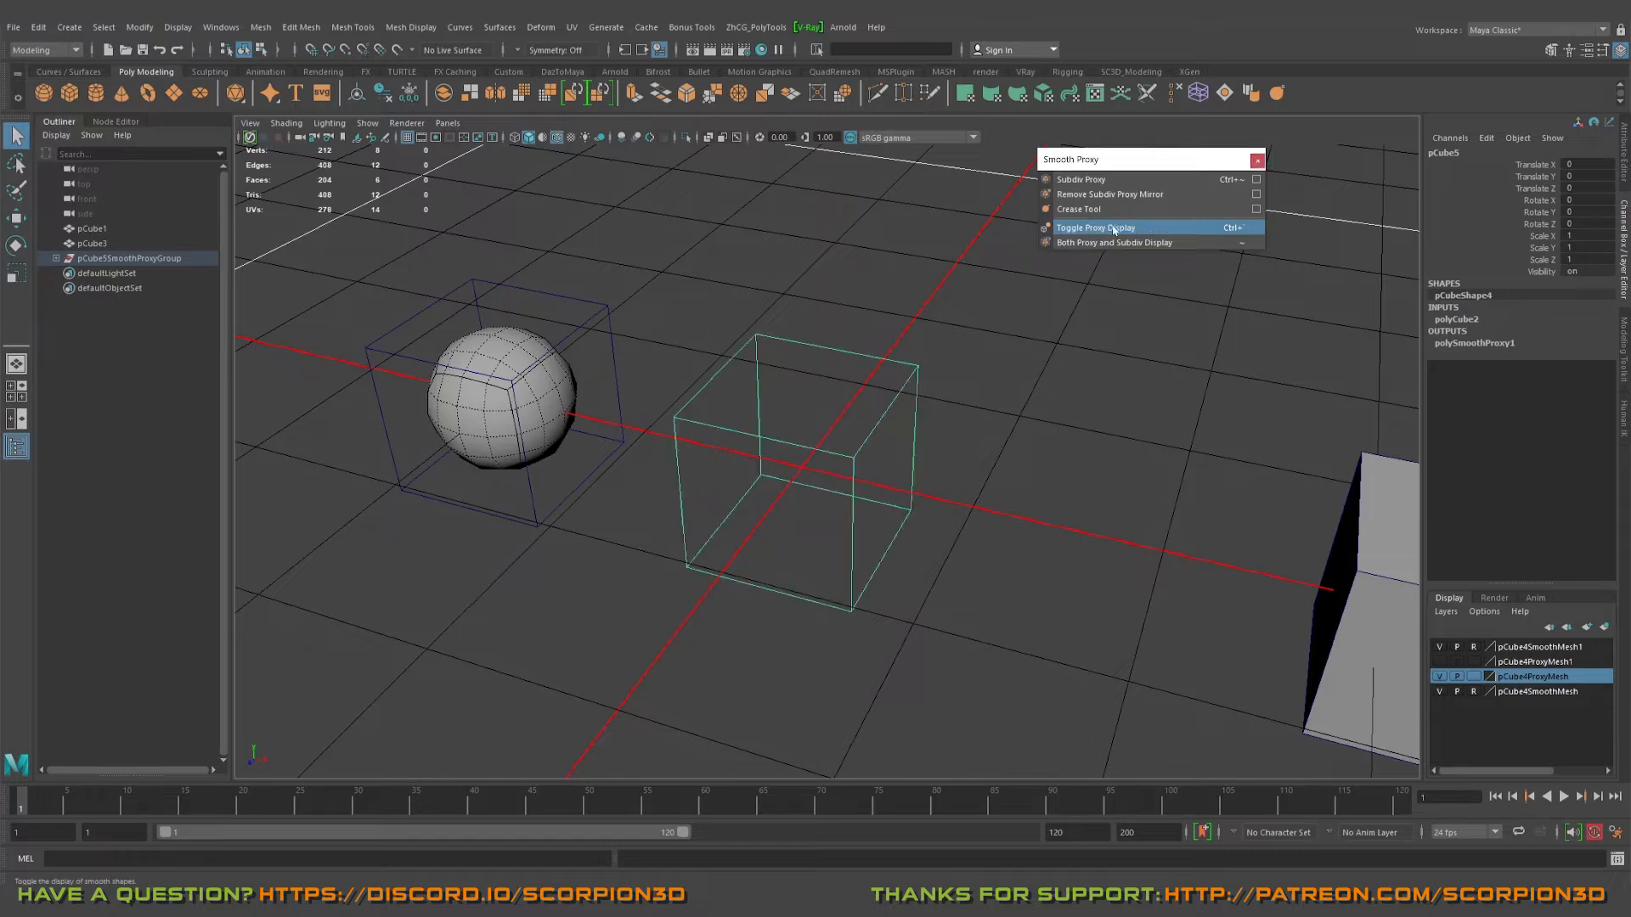
left_click(1114, 228)
left_click(1113, 228)
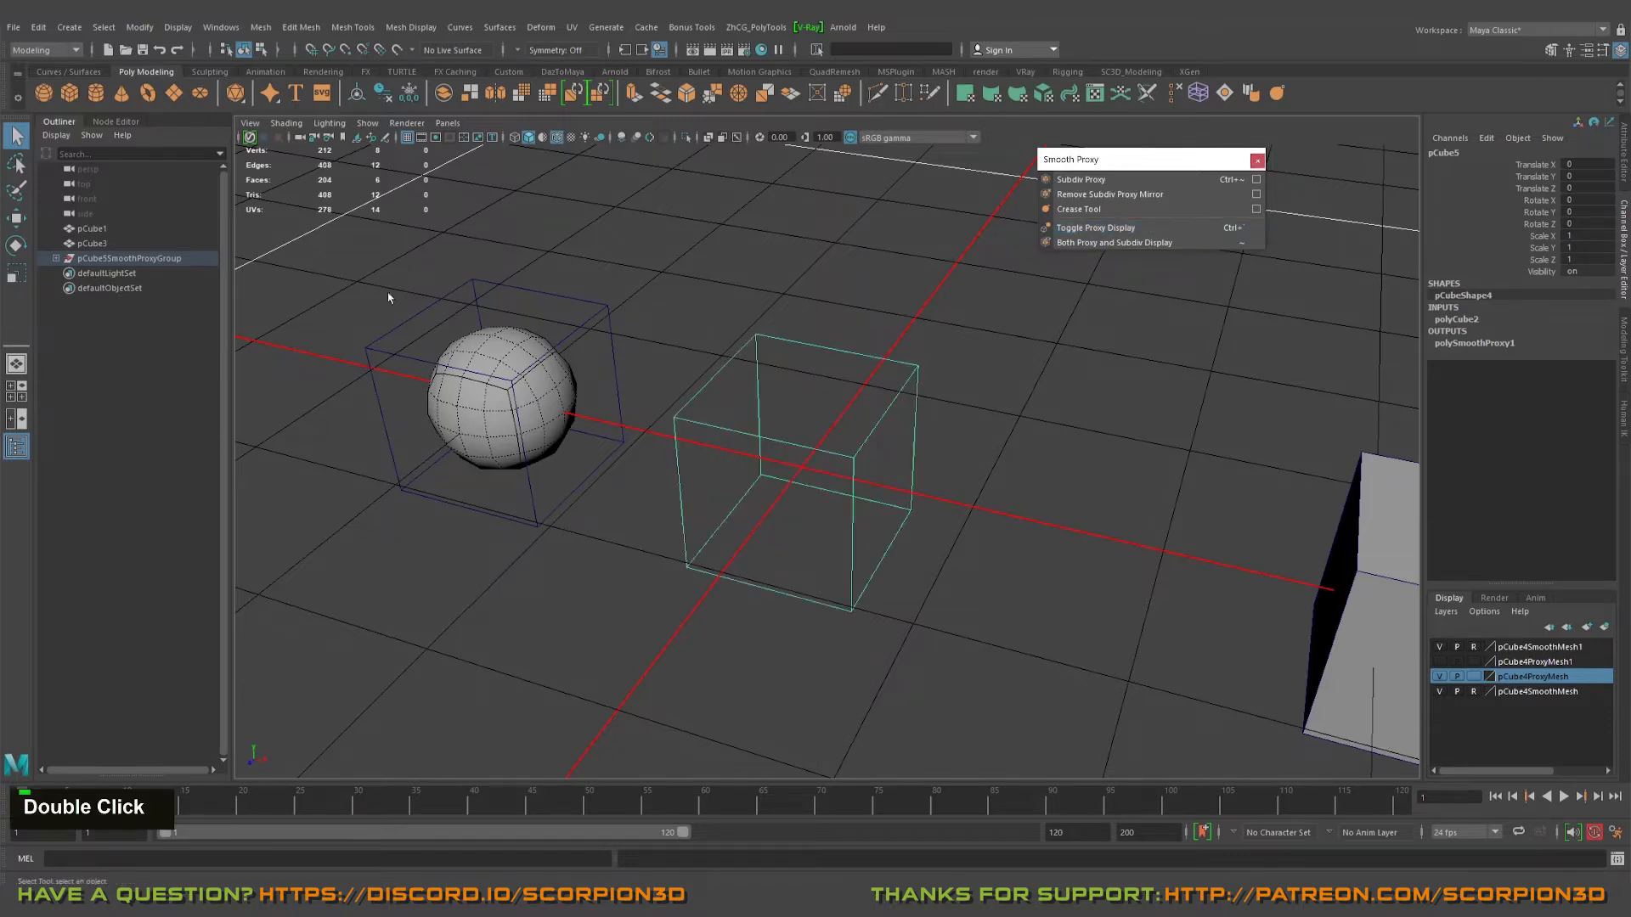
- Try the proxy display commands on pCube5SmoothProxyGroup, and show both the proxy and subdiv meshes with its child pCube5 selected
left_click(119, 259)
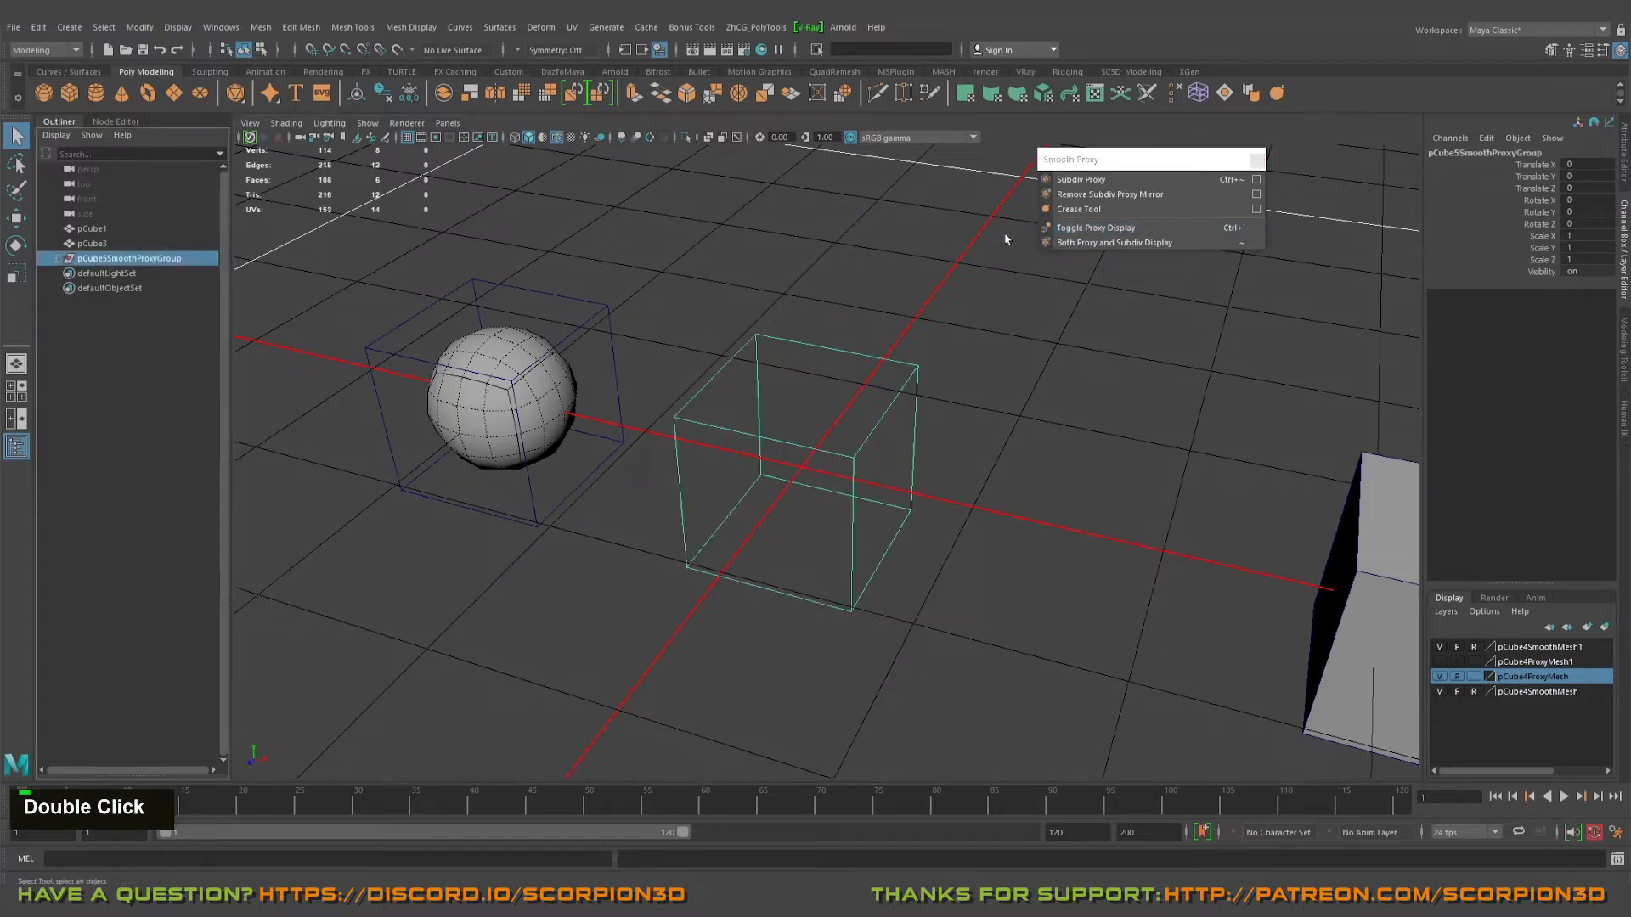
left_click(1128, 244)
double_click(1130, 245)
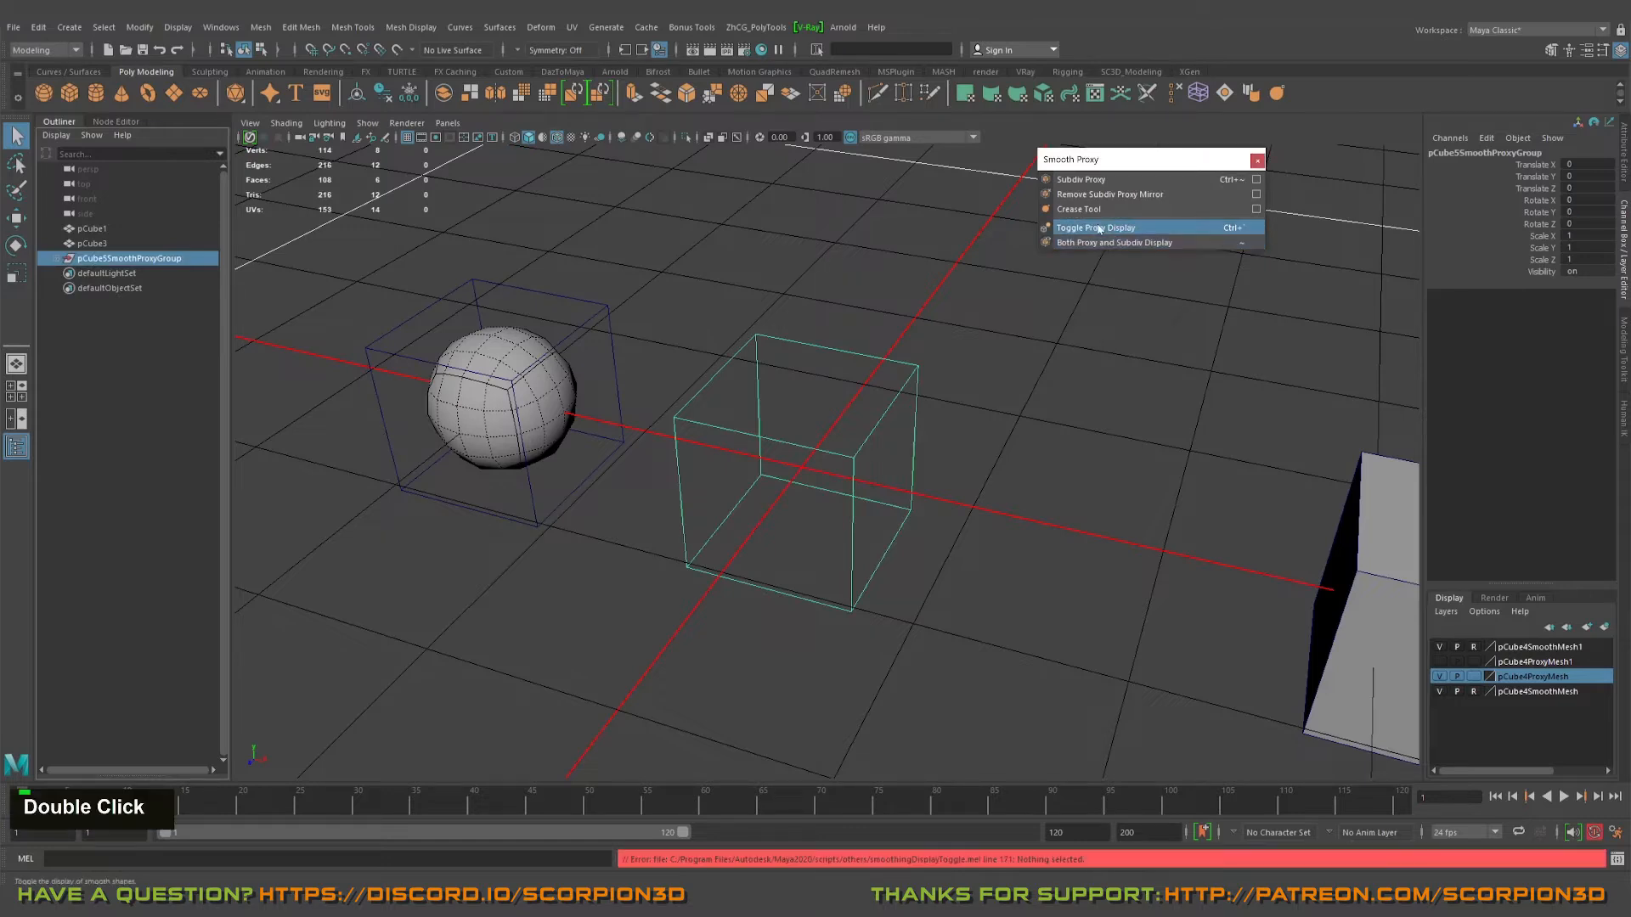
left_click(58, 258)
left_click(109, 272)
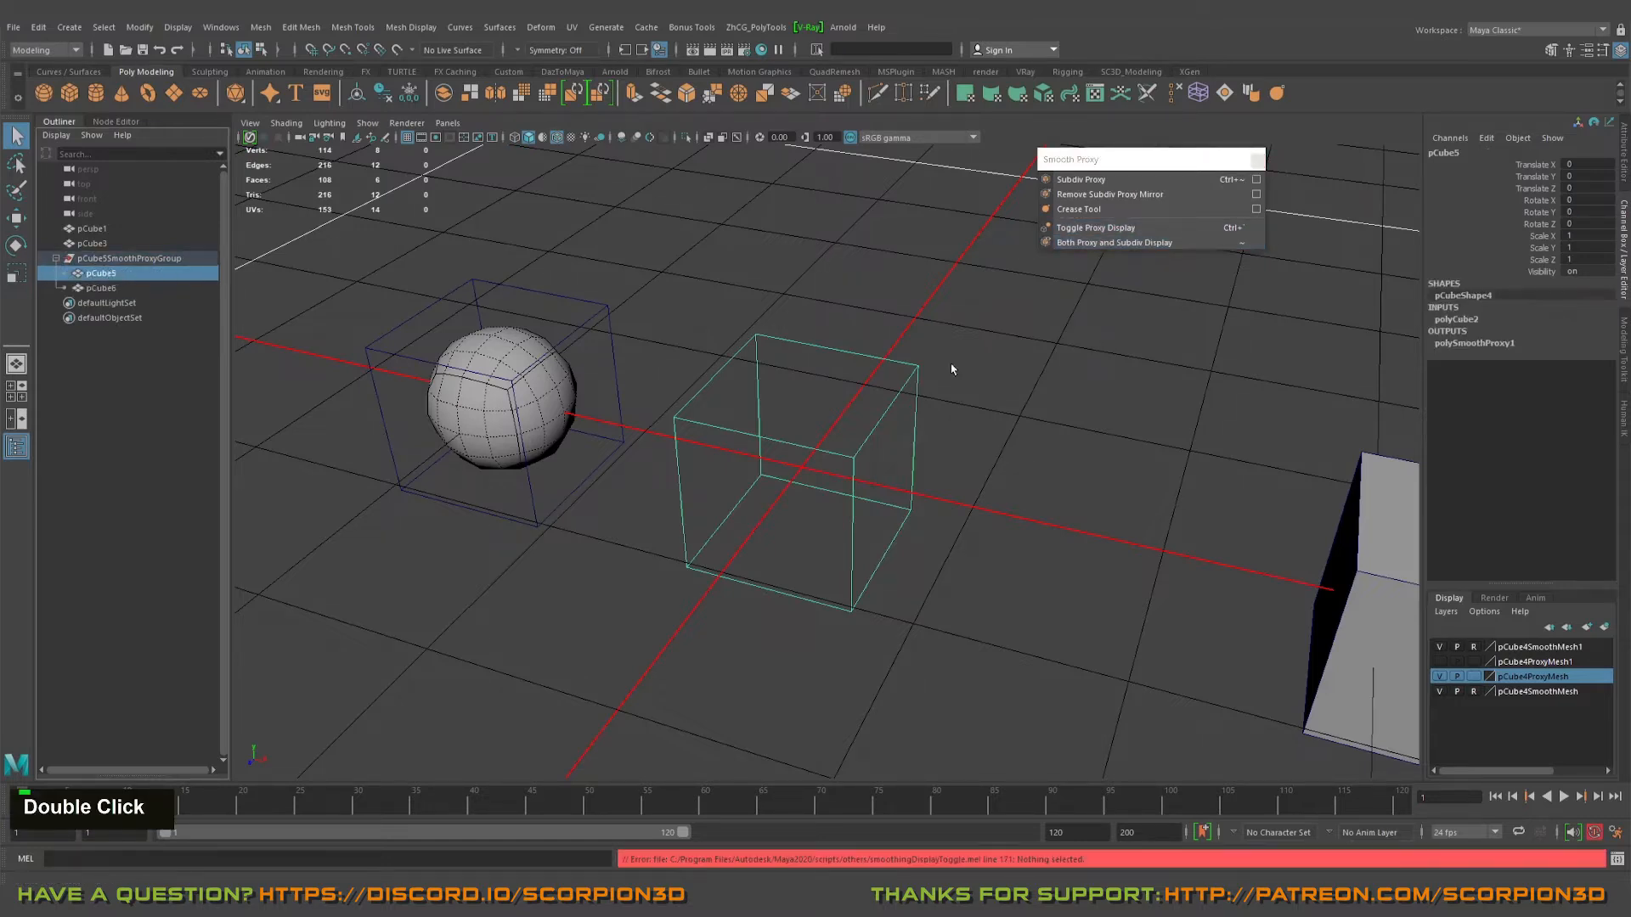
left_click(1107, 245)
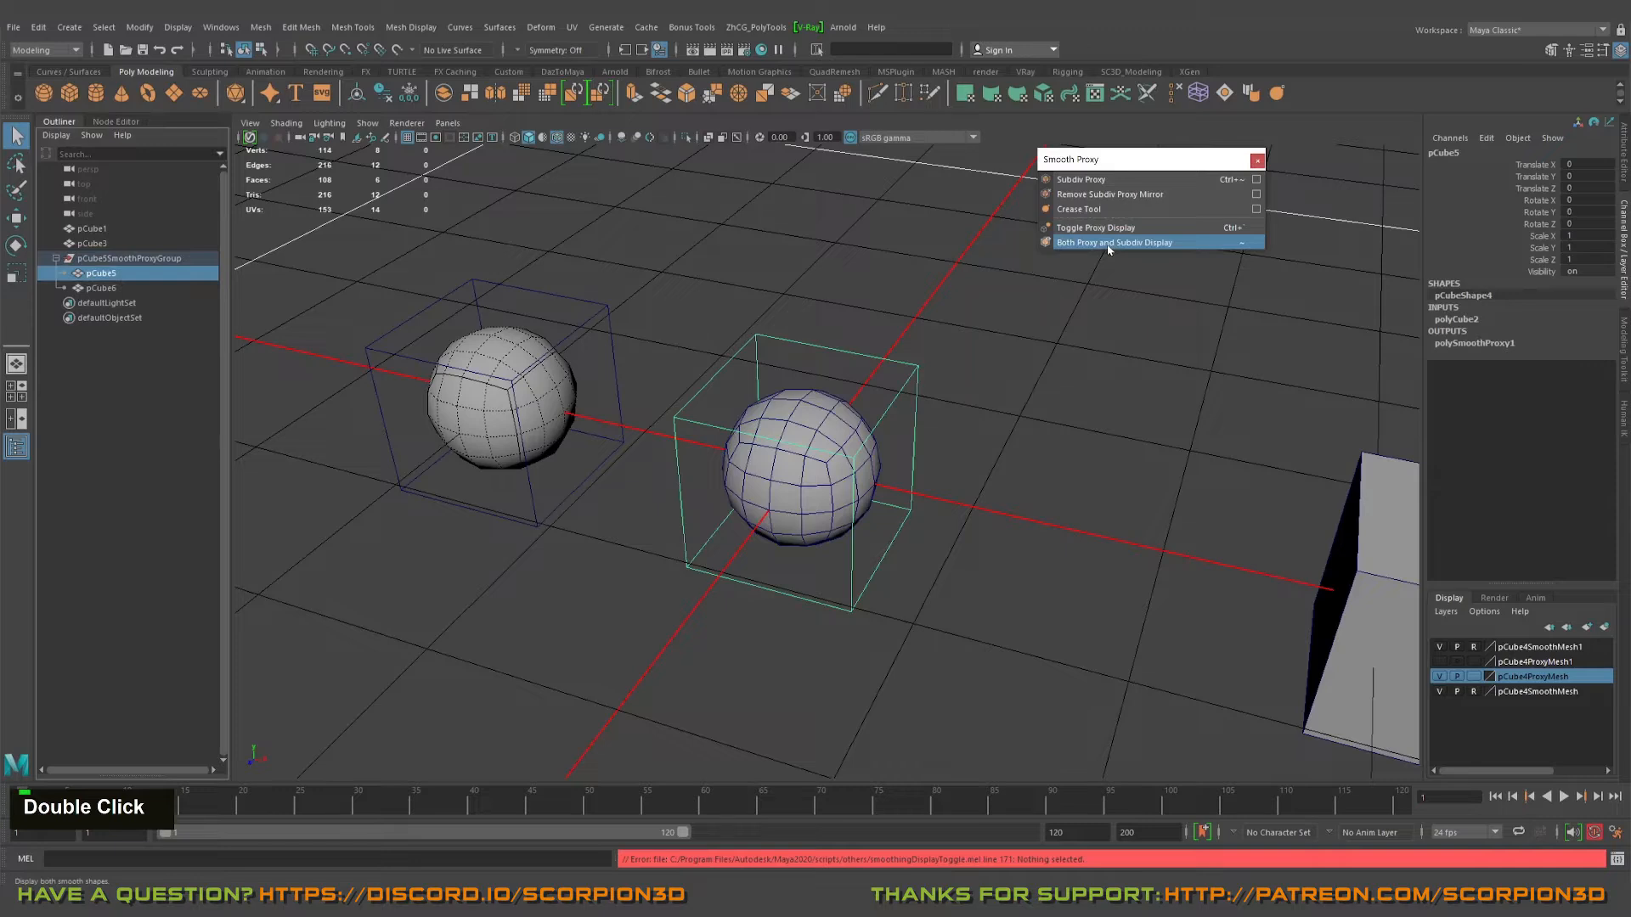
- Try toggling the proxy display with nothing selected and with the group and pCube5 selected, and display both meshes
left_click(885, 311)
double_click(1100, 233)
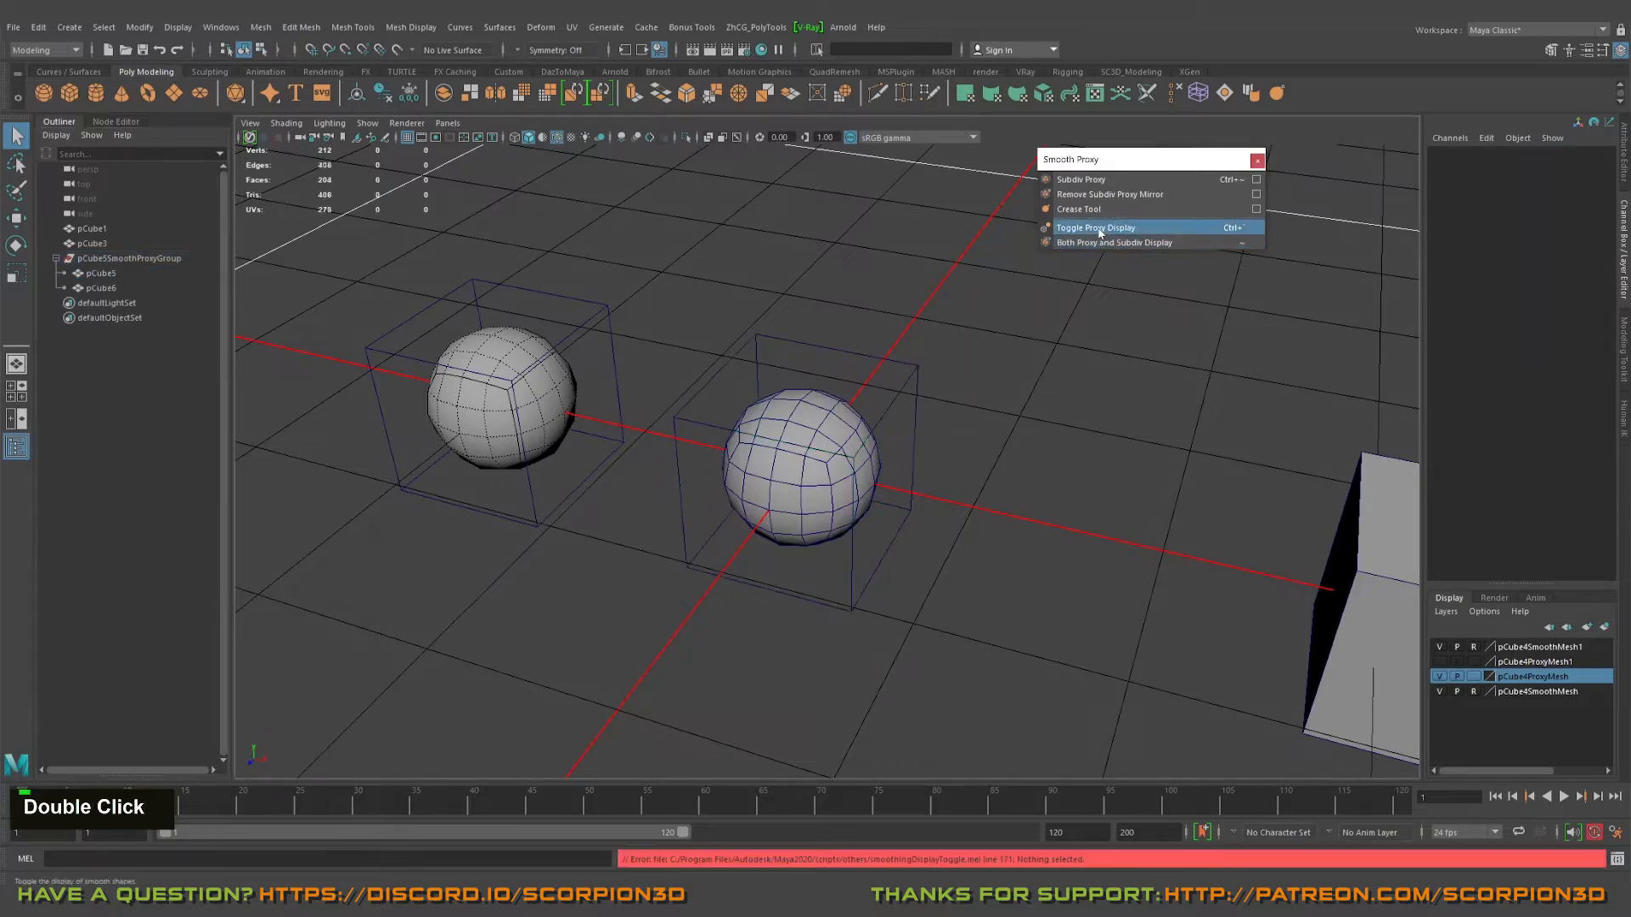
left_click(124, 273)
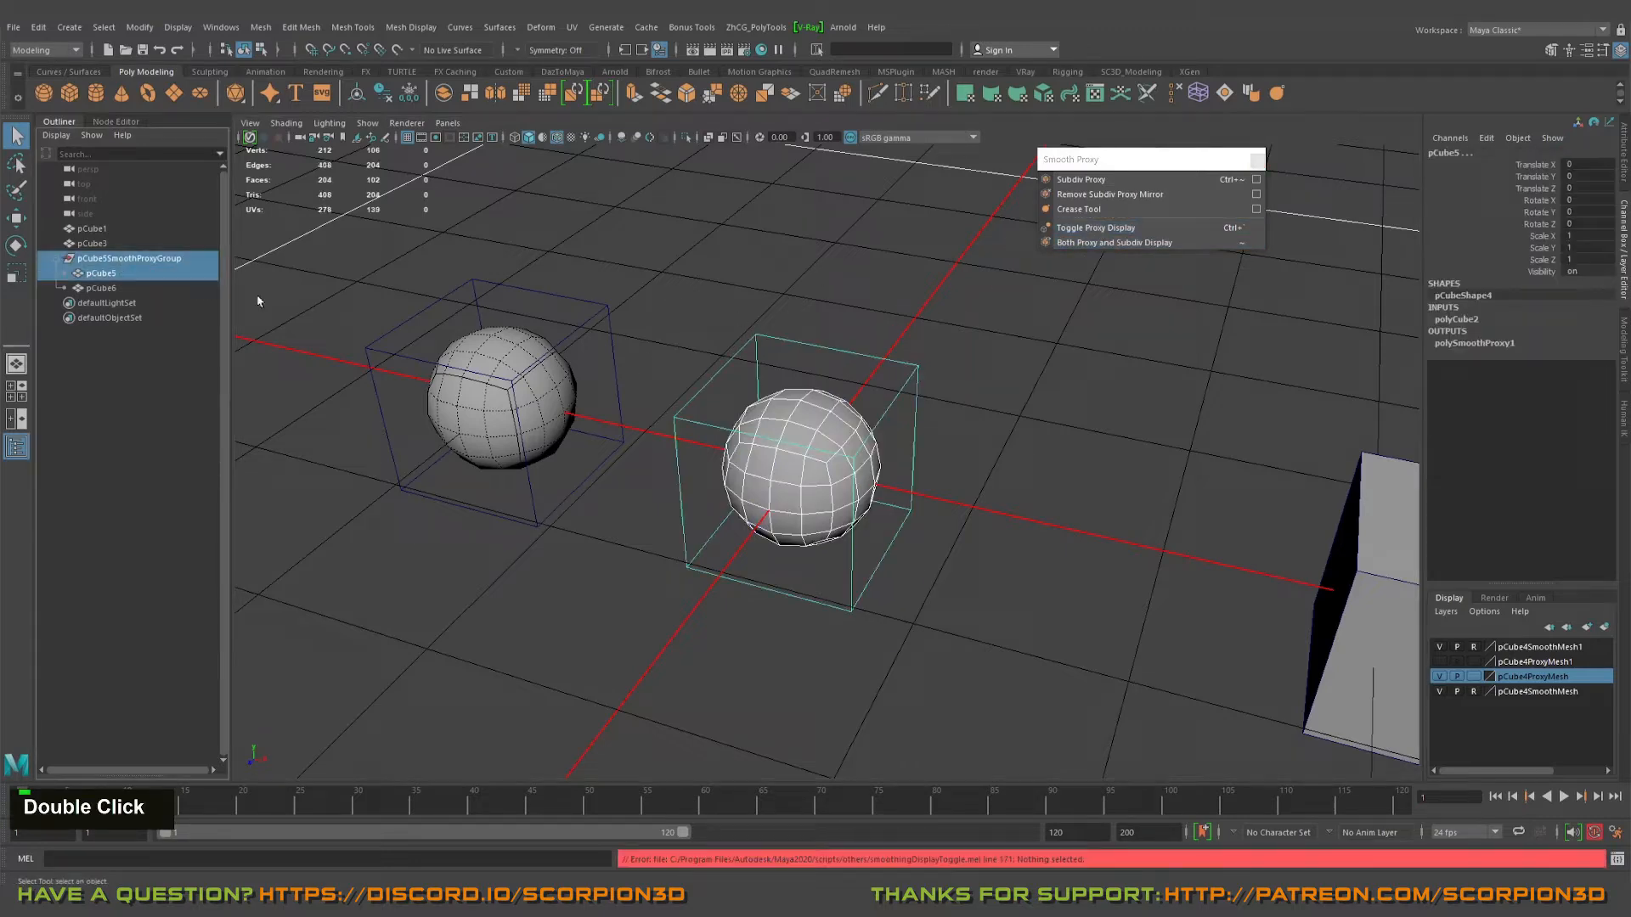
left_click(1119, 230)
left_click(1118, 230)
left_click(1120, 244)
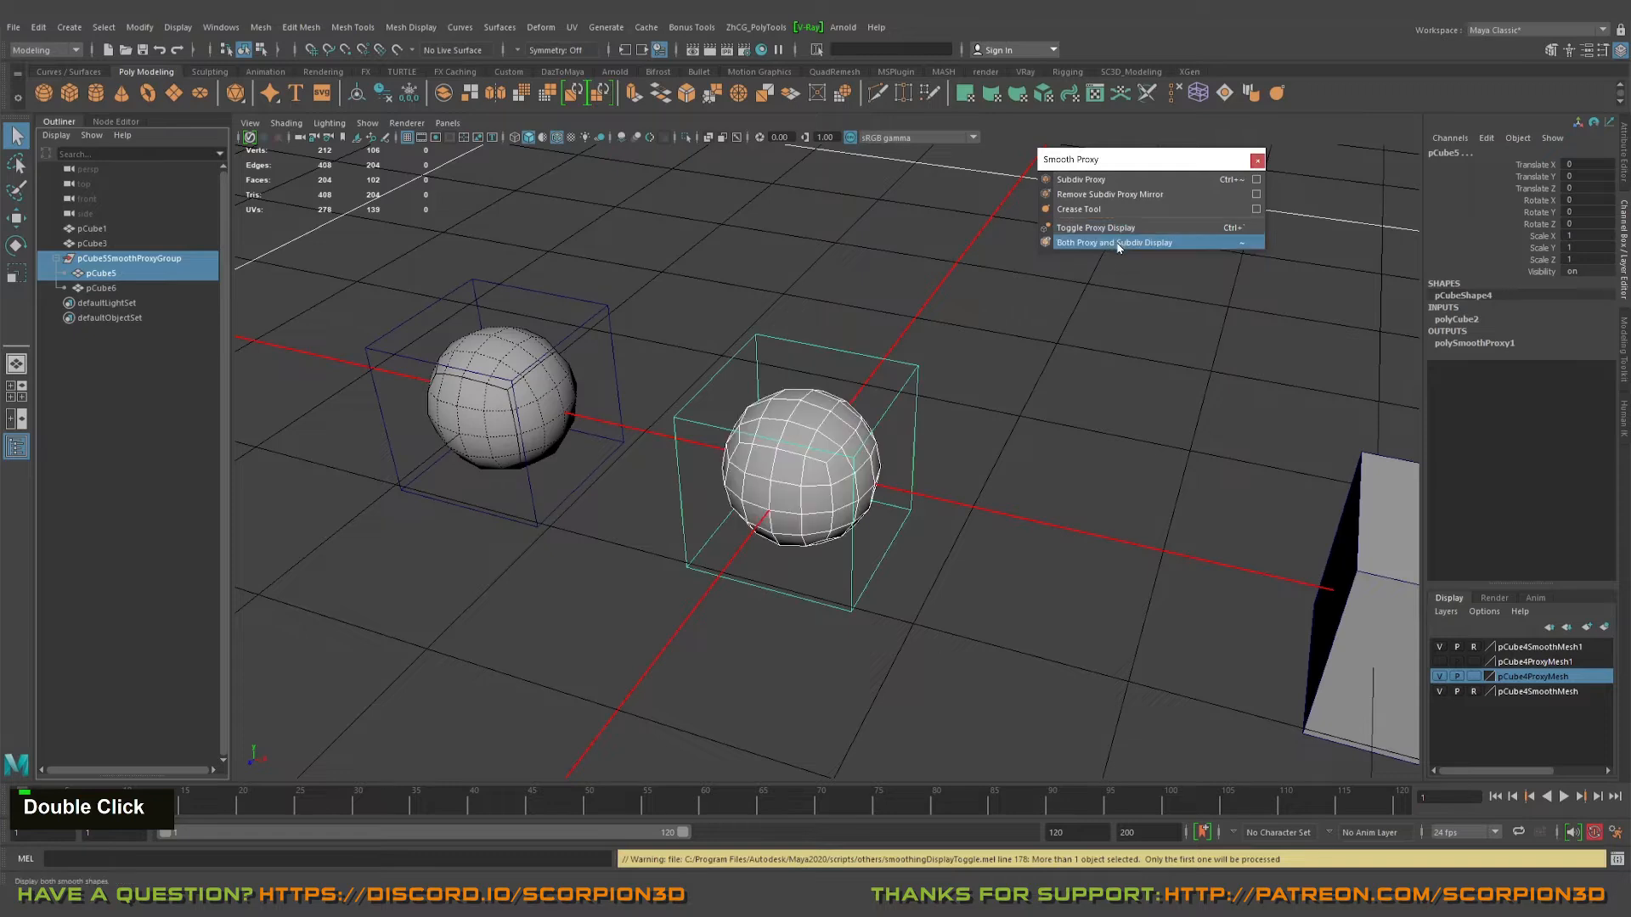
left_click(965, 253)
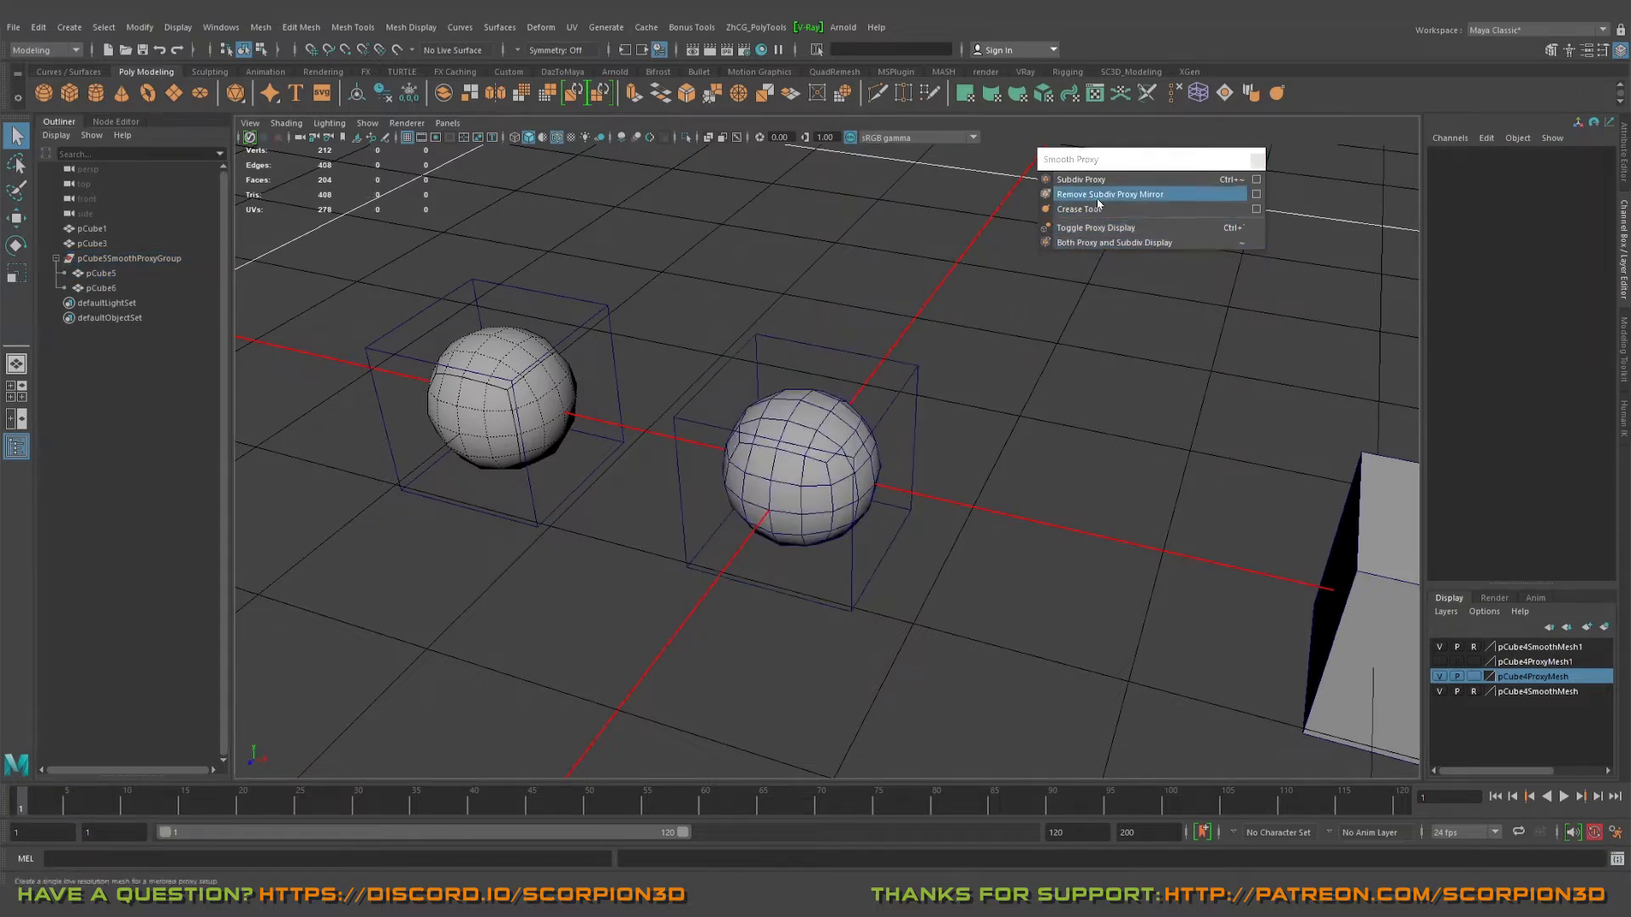
middle_click_drag(903, 334, 867, 320, "alt")
right_click_drag(867, 321, 1059, 199, "alt")
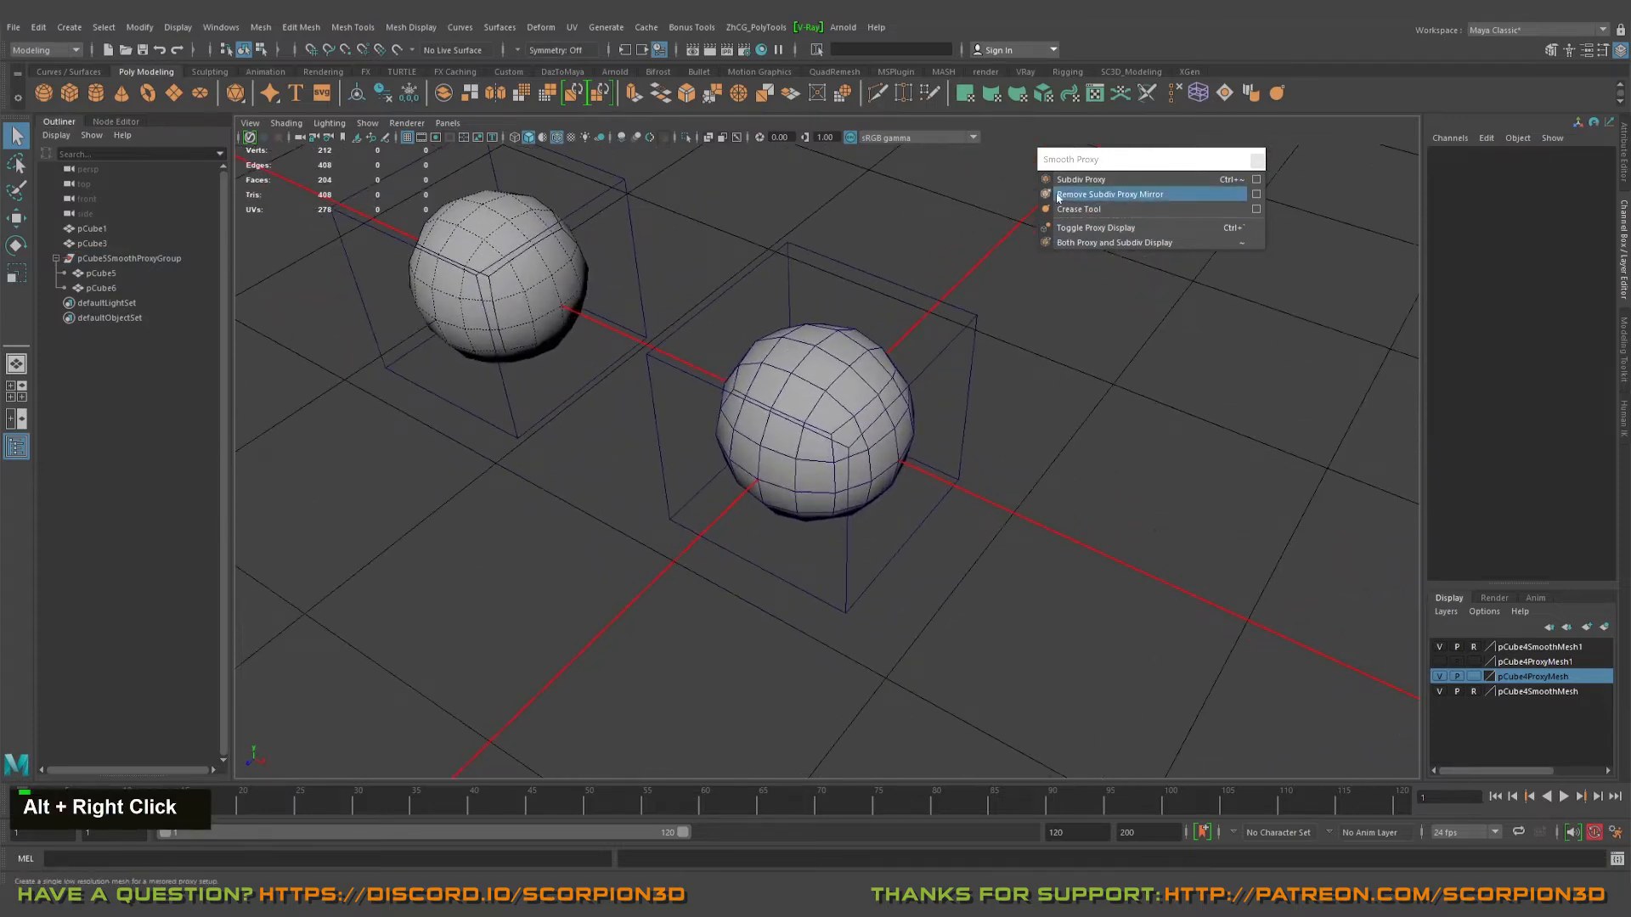
middle_click_drag(858, 423, 816, 435, "alt")
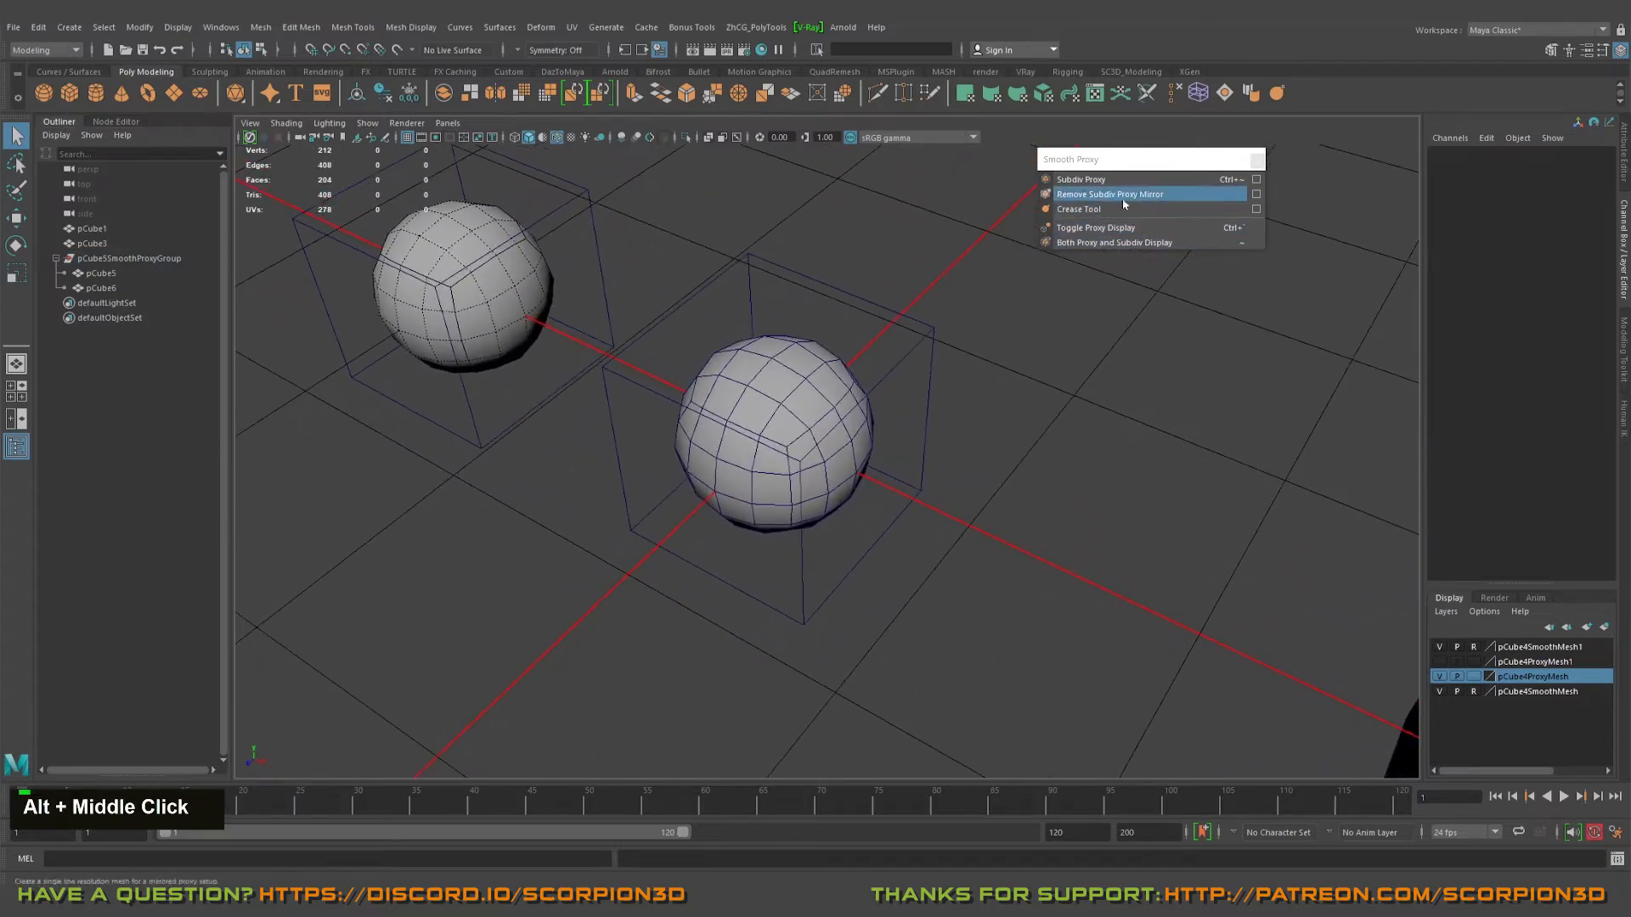
left_click_drag(1002, 281, 1041, 251, "alt")
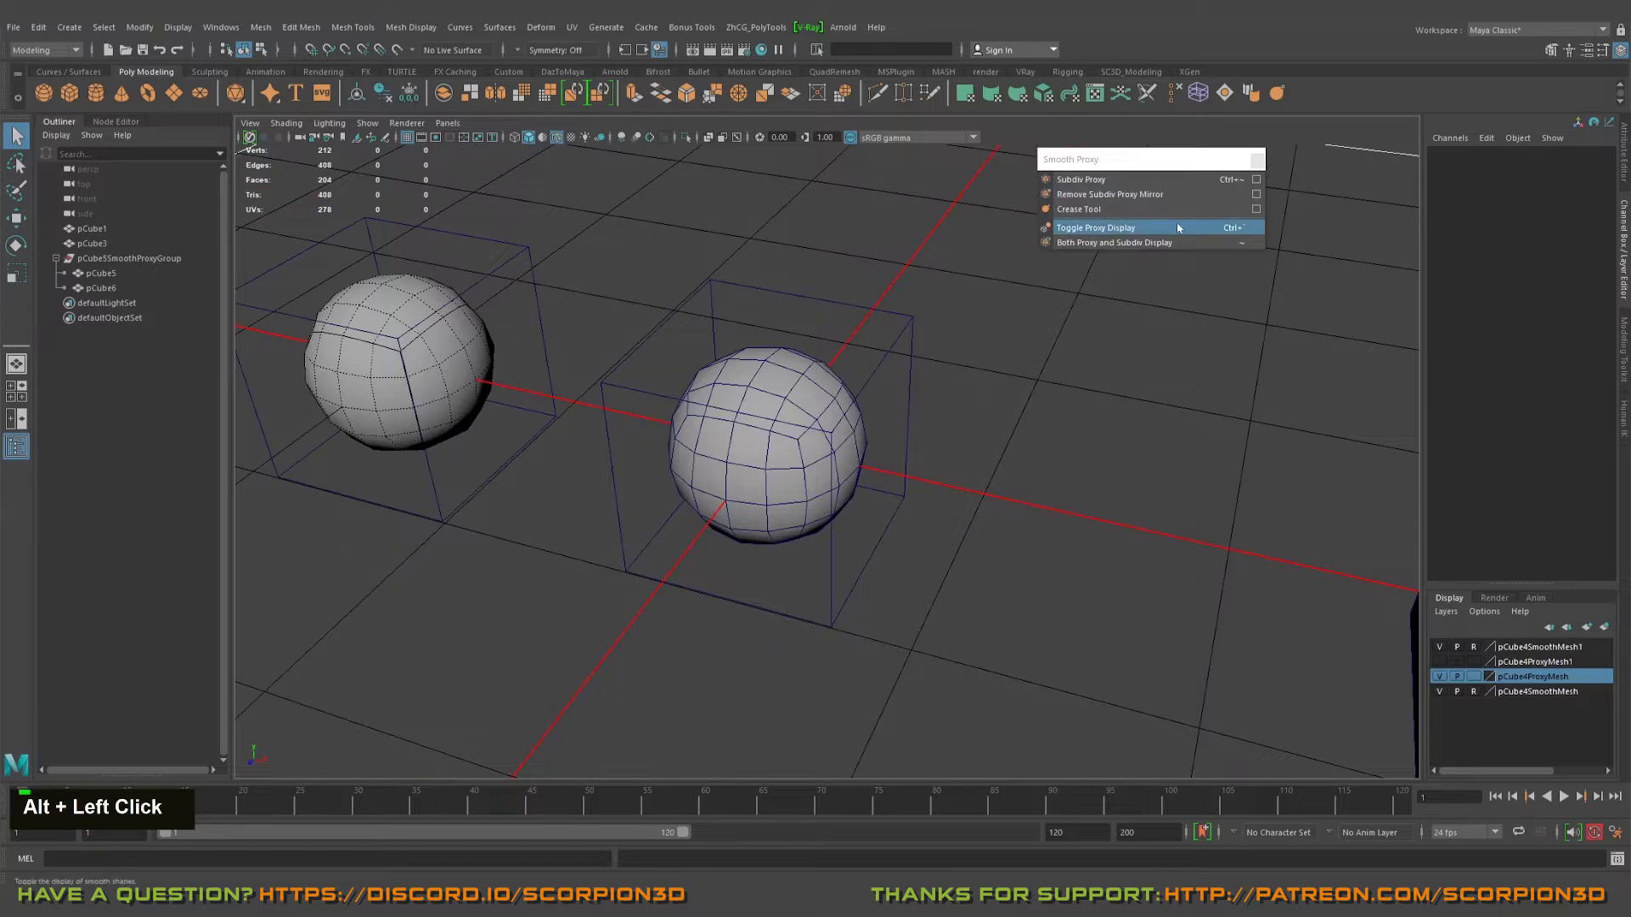
mouse_move(1015, 350)
left_mouse_down("alt")
mouse_move(983, 354)
mouse_move(985, 339)
left_mouse_up("alt")
scroll(951, 357, "down", 3, "alt")
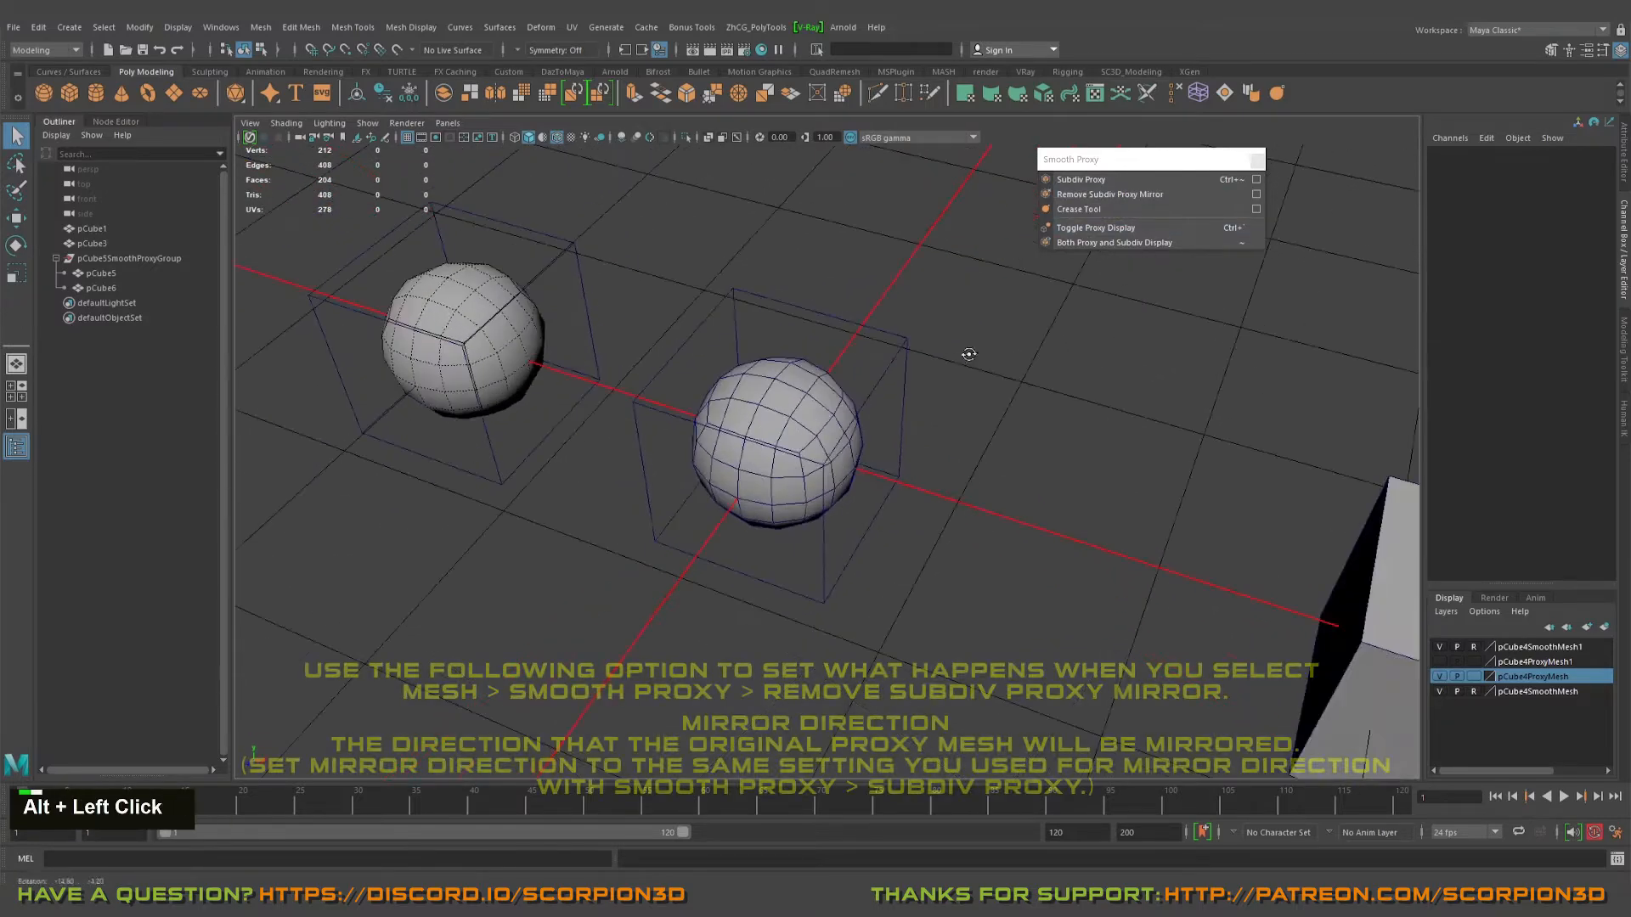
- Open the Subdiv Proxy options and set the mirror behavior to Full with mirror direction +Y
left_click(1254, 195)
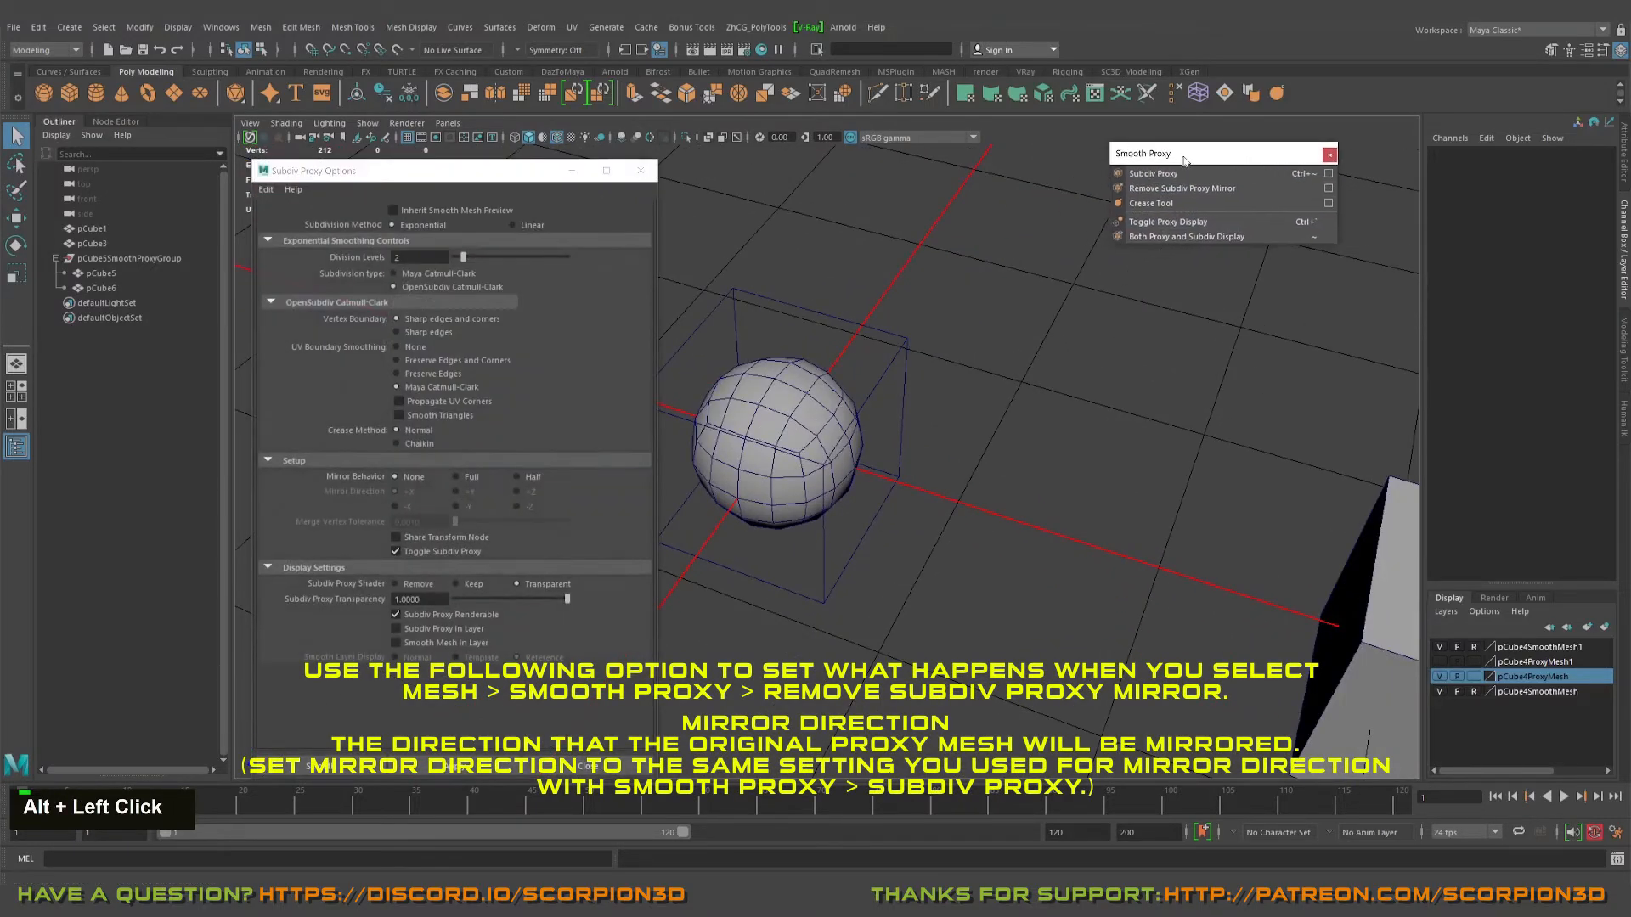
scroll(397, 423, "up", 1)
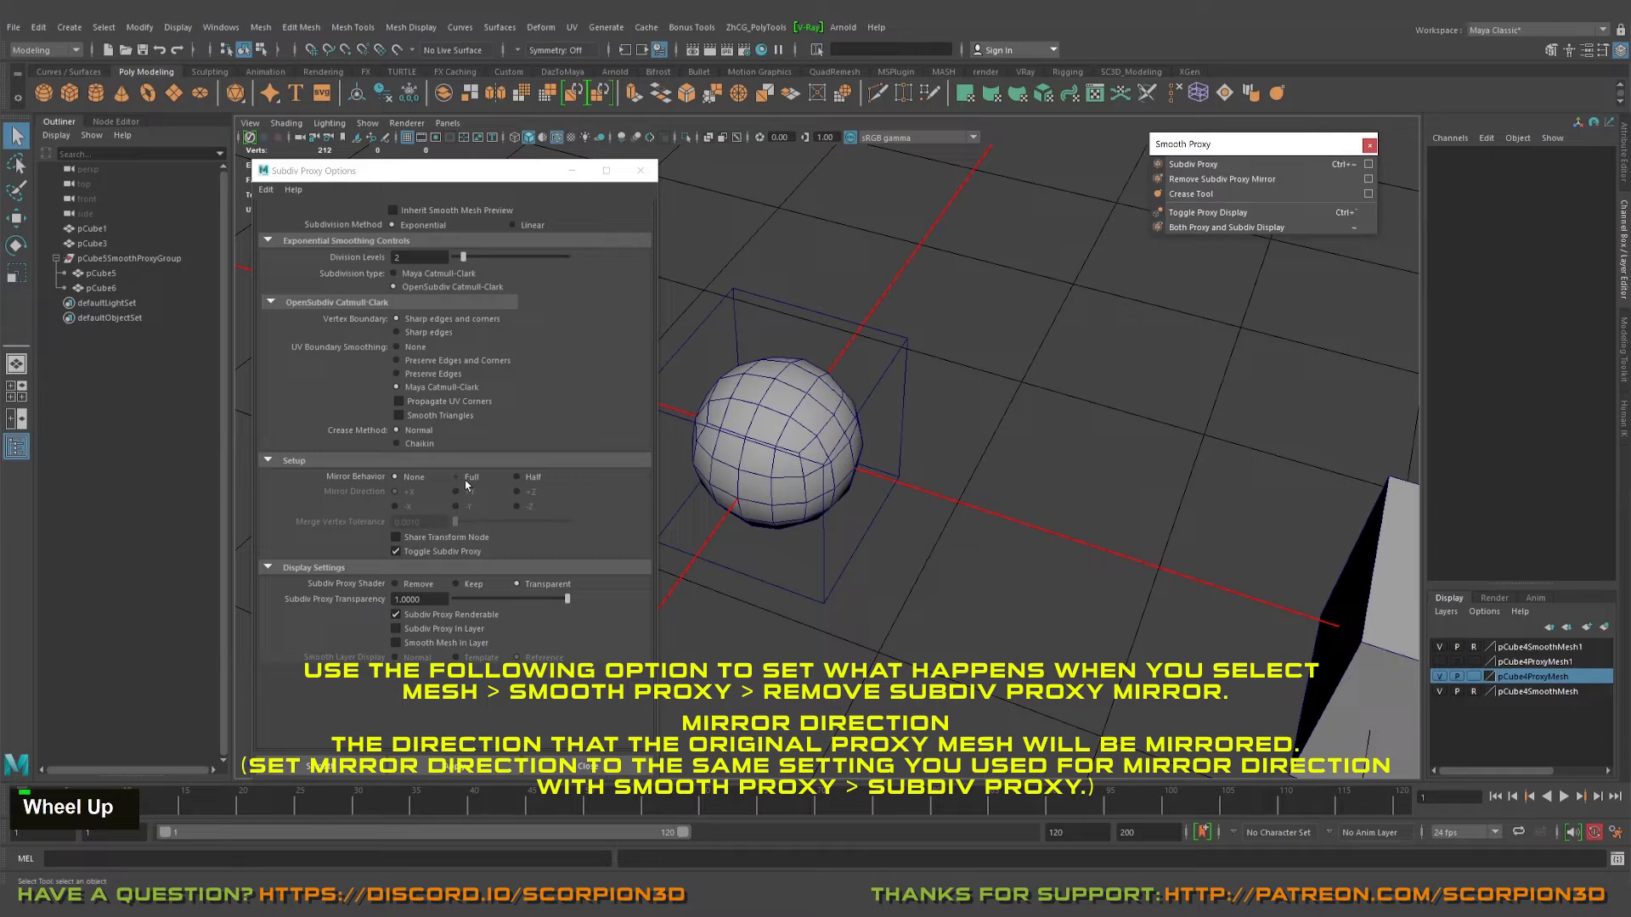
left_click(518, 477)
middle_click_drag(677, 534, 741, 508, "alt")
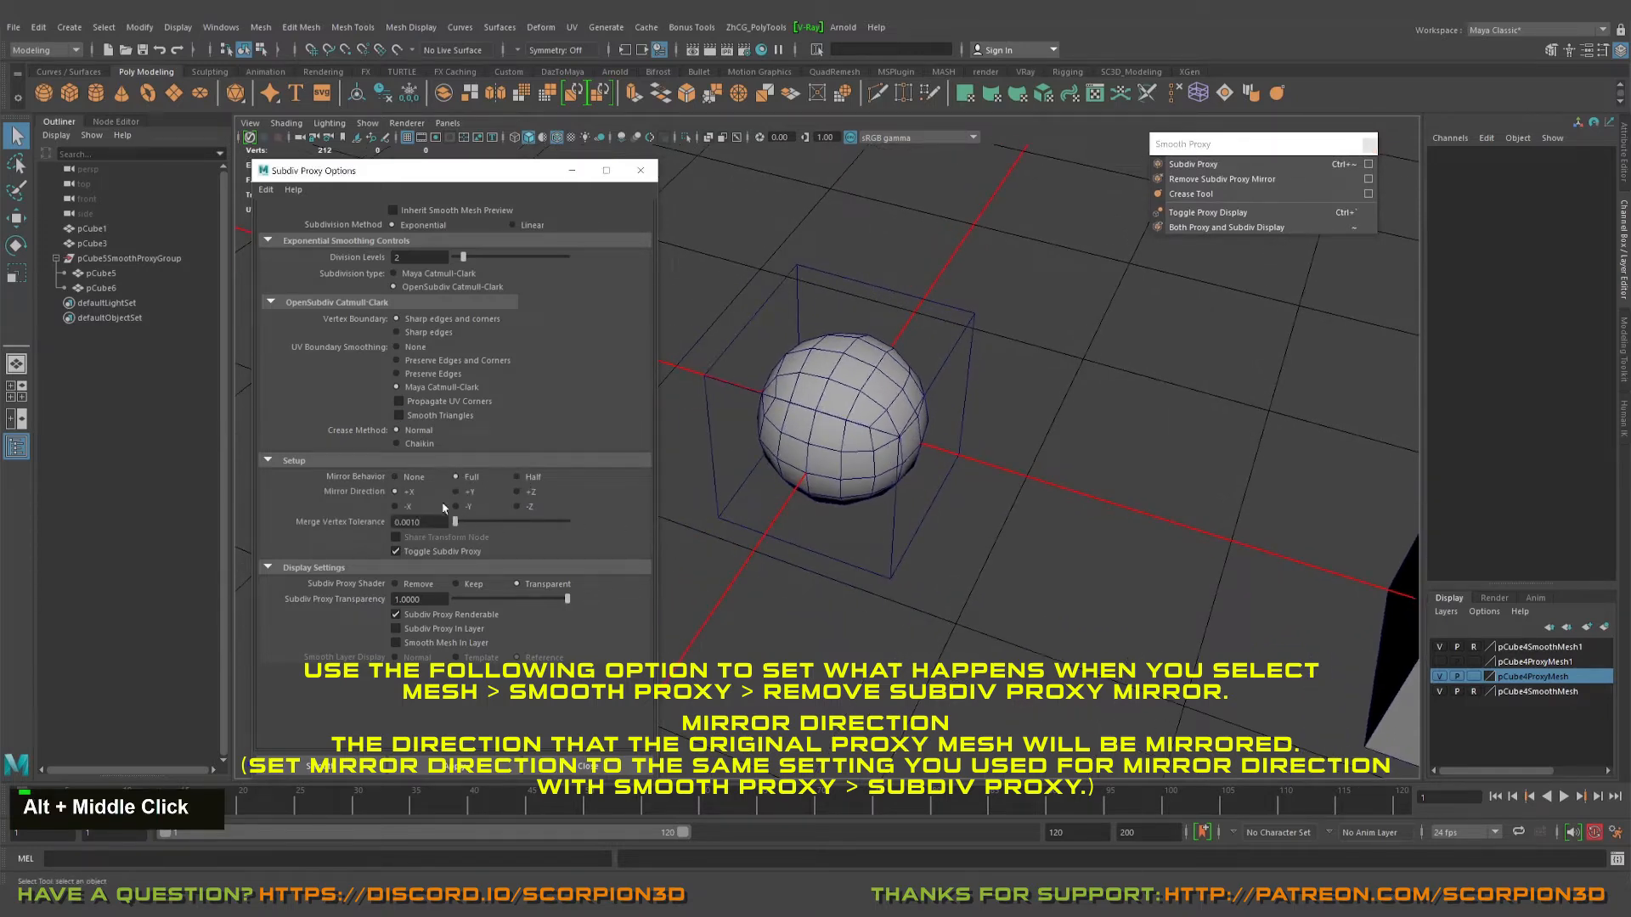
left_click_drag(944, 566, 870, 435, "alt")
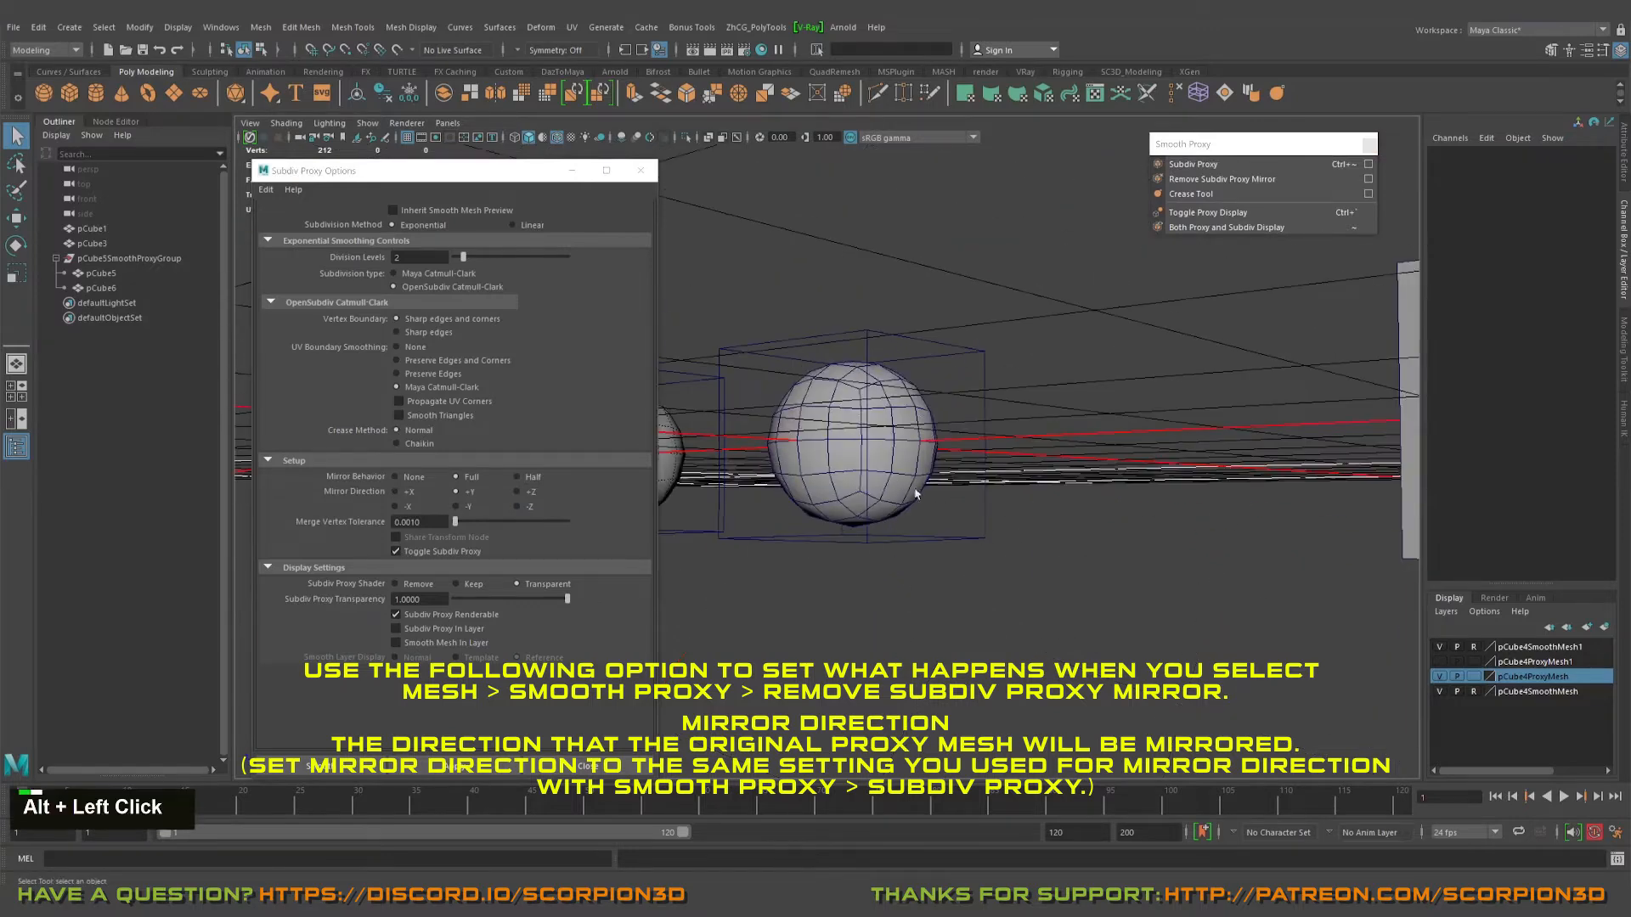
middle_click_drag(870, 435, 923, 581, "alt")
- Select pCube5SmoothProxyGroup and reapply Subdiv Proxy to the middle object with the full +Y mirror settings
left_click_drag(924, 581, 928, 365)
middle_click_drag(924, 427, 1003, 384, "alt")
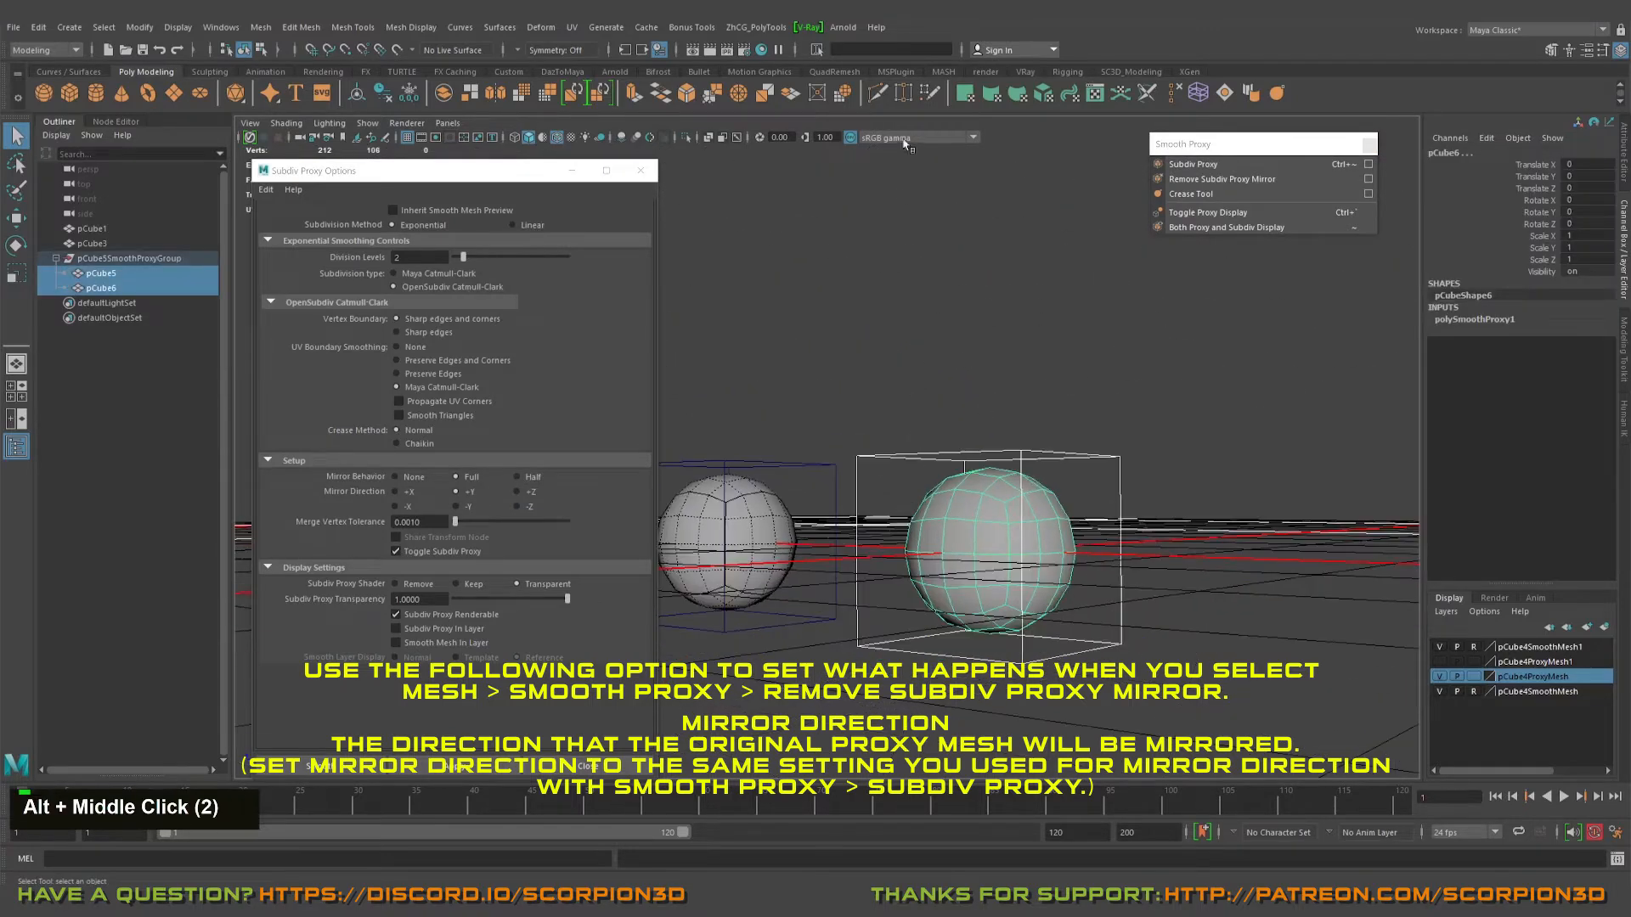
left_click(127, 258)
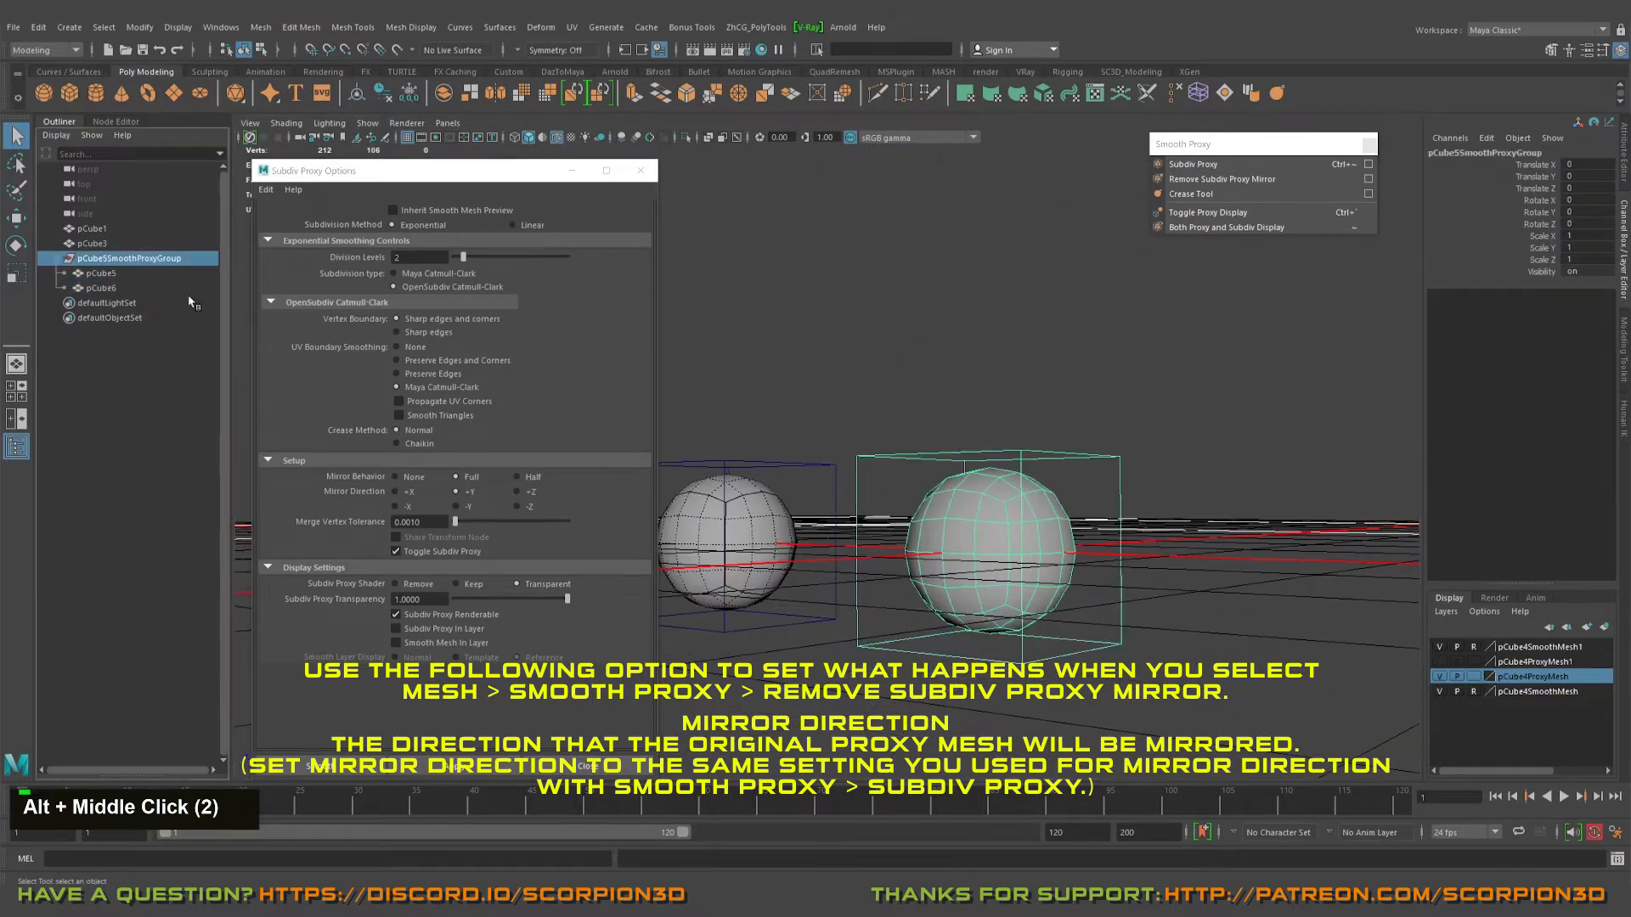
left_click(106, 288)
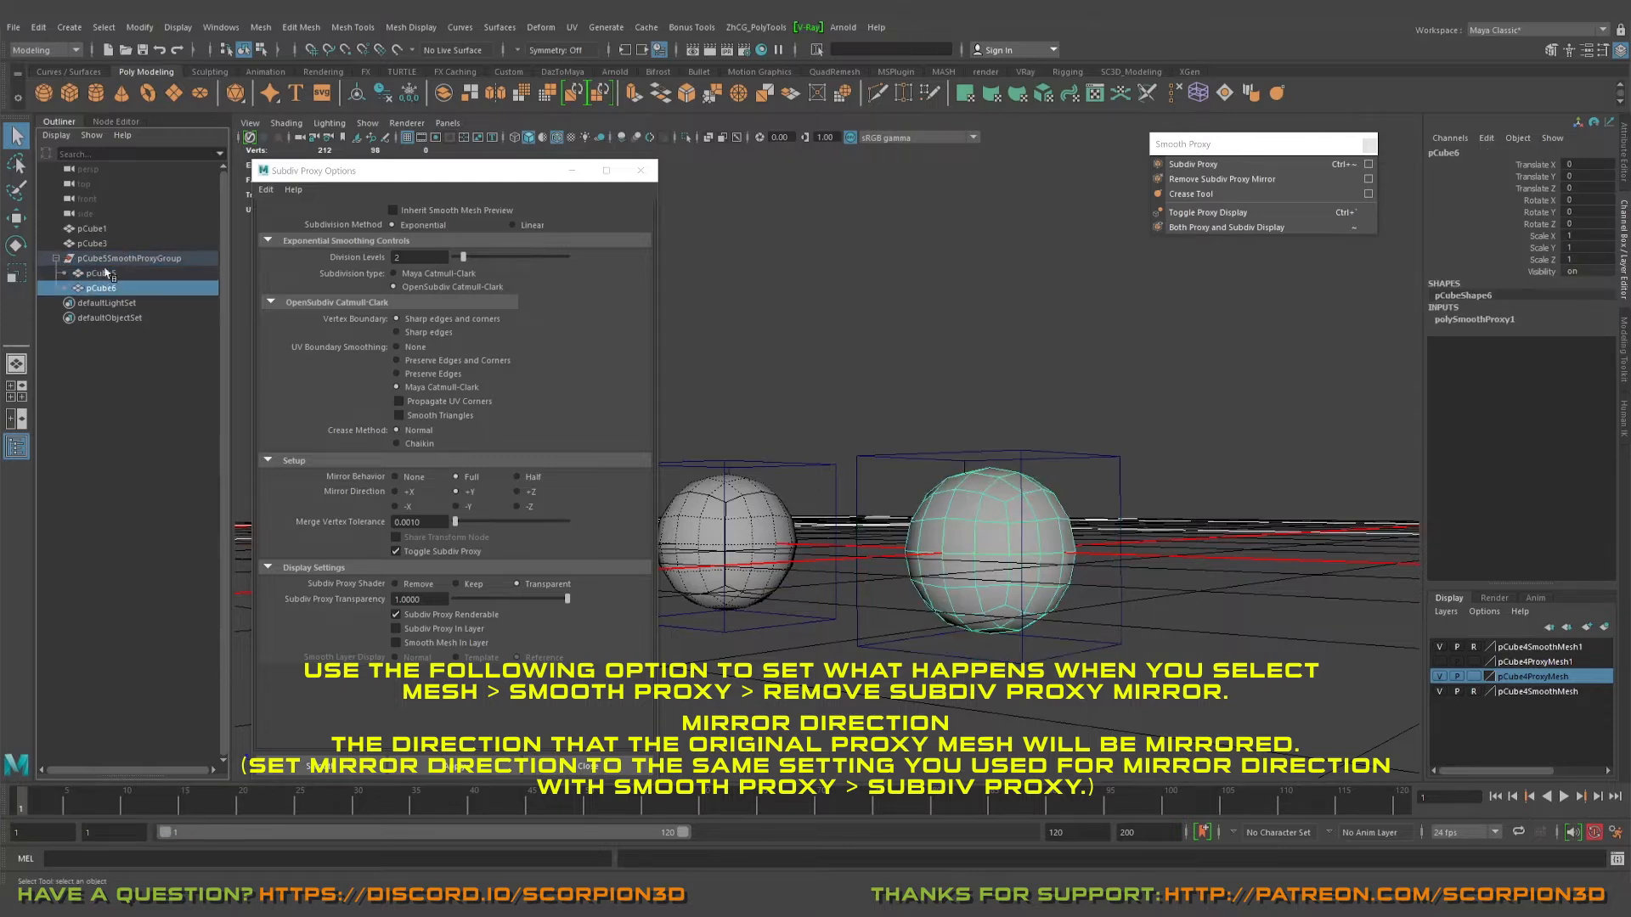
left_click(107, 259)
left_click(485, 770)
left_click(487, 774)
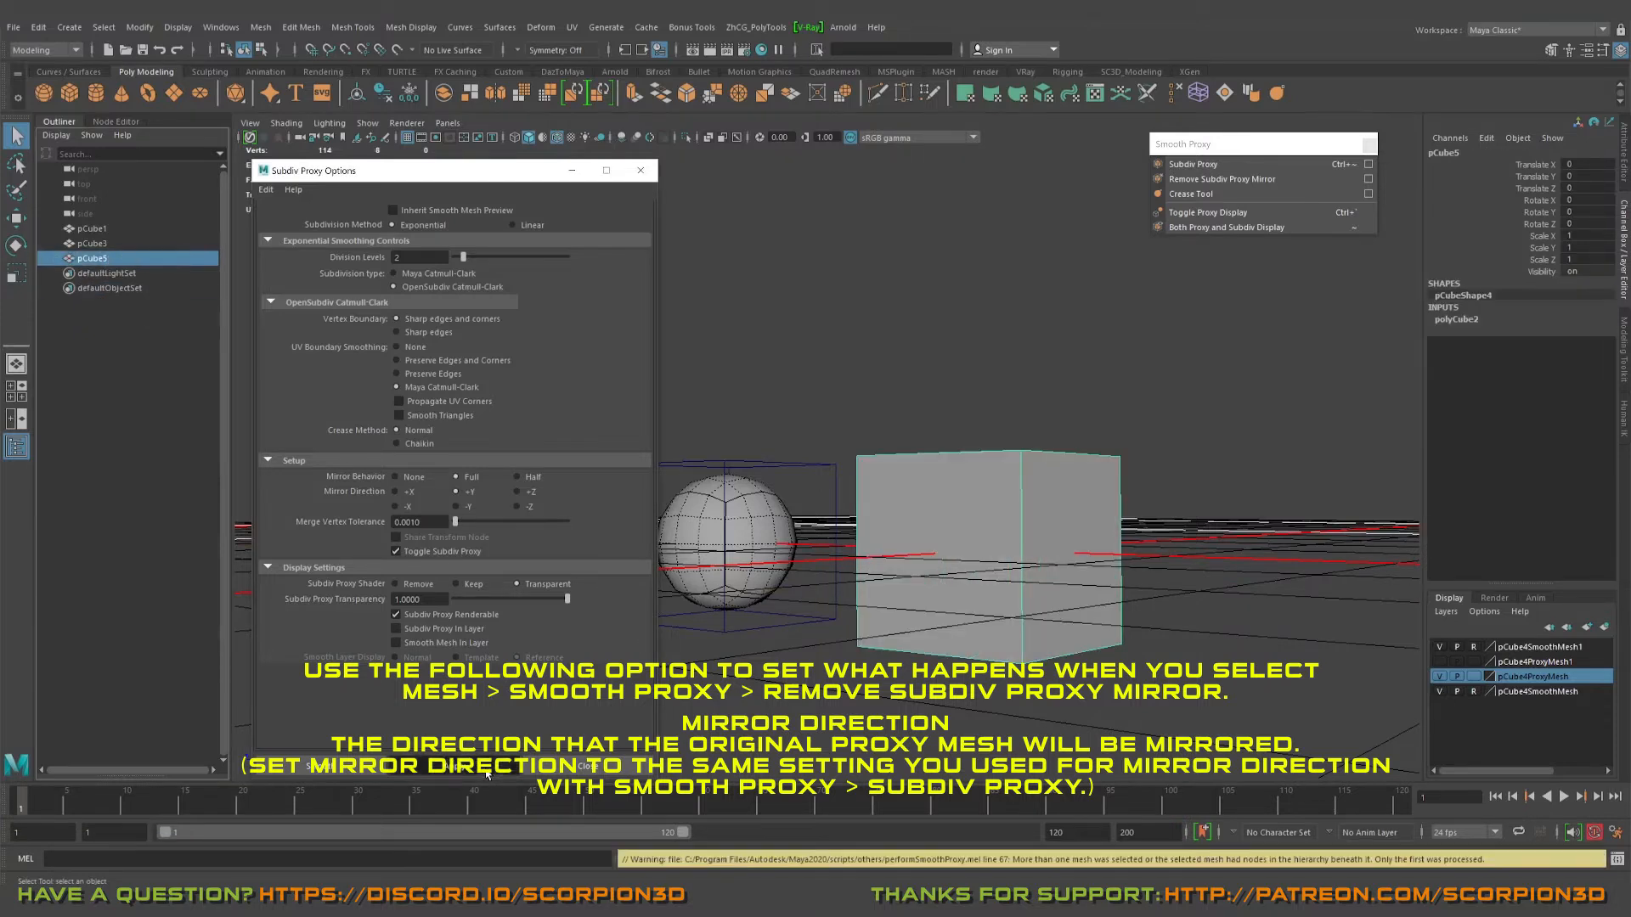
- Apply Remove Subdiv Proxy Mirror to the mirrored middle object with mirror direction +Y
left_click_drag(1114, 176, 1124, 257, "alt")
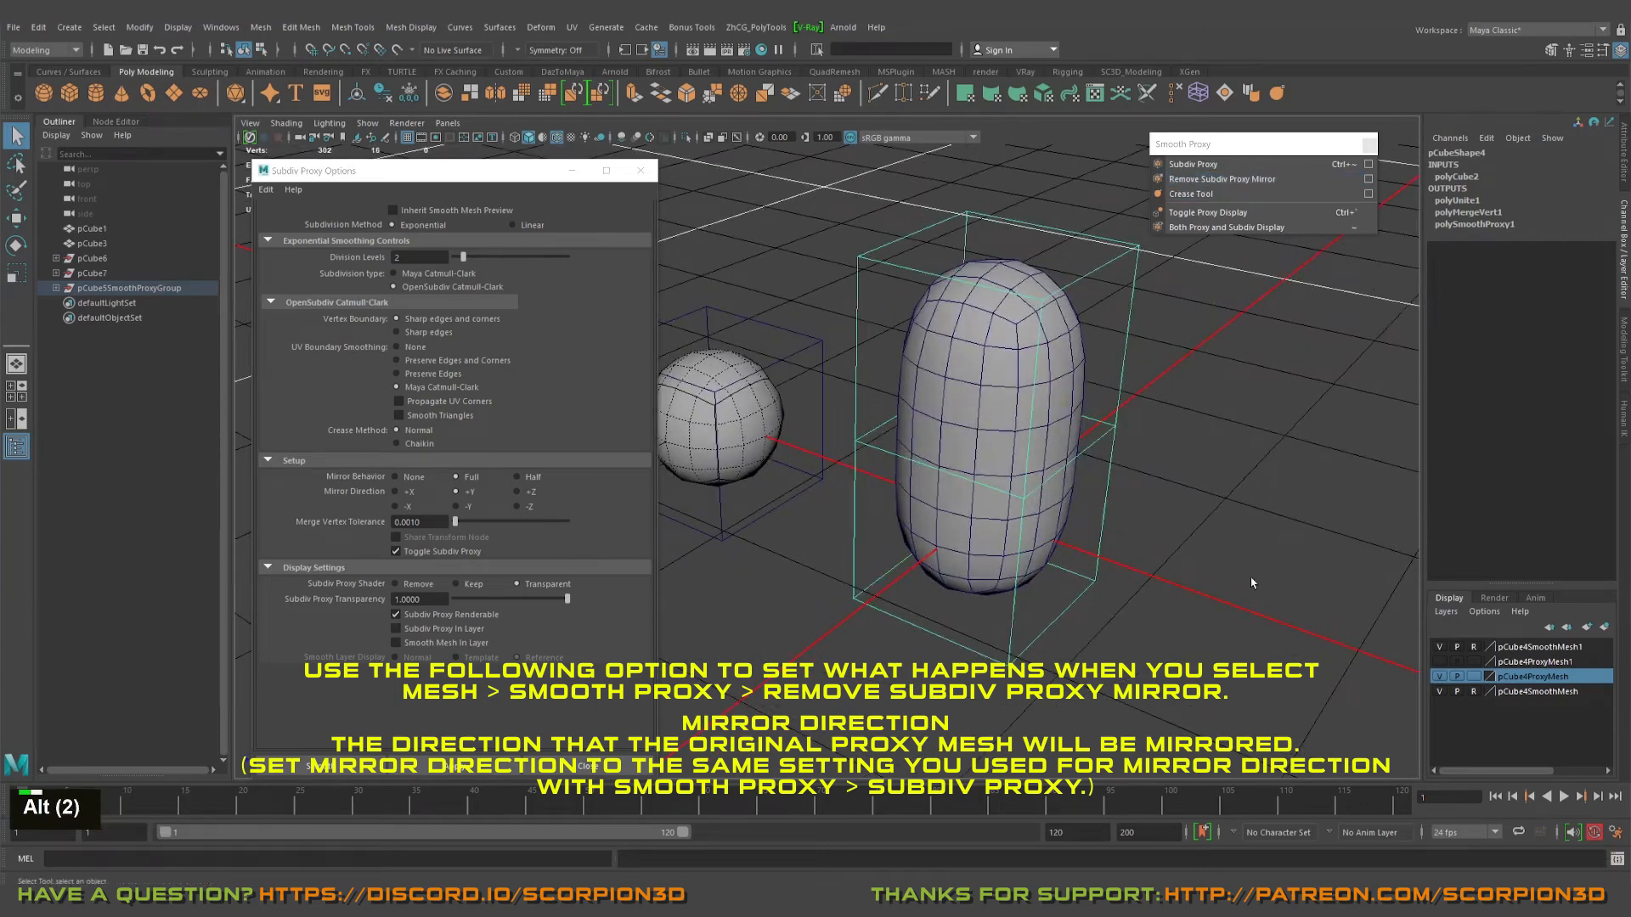
middle_click_drag(1199, 508, 1190, 539, "alt")
left_click_drag(1190, 539, 1169, 430, "alt")
left_click(1368, 179)
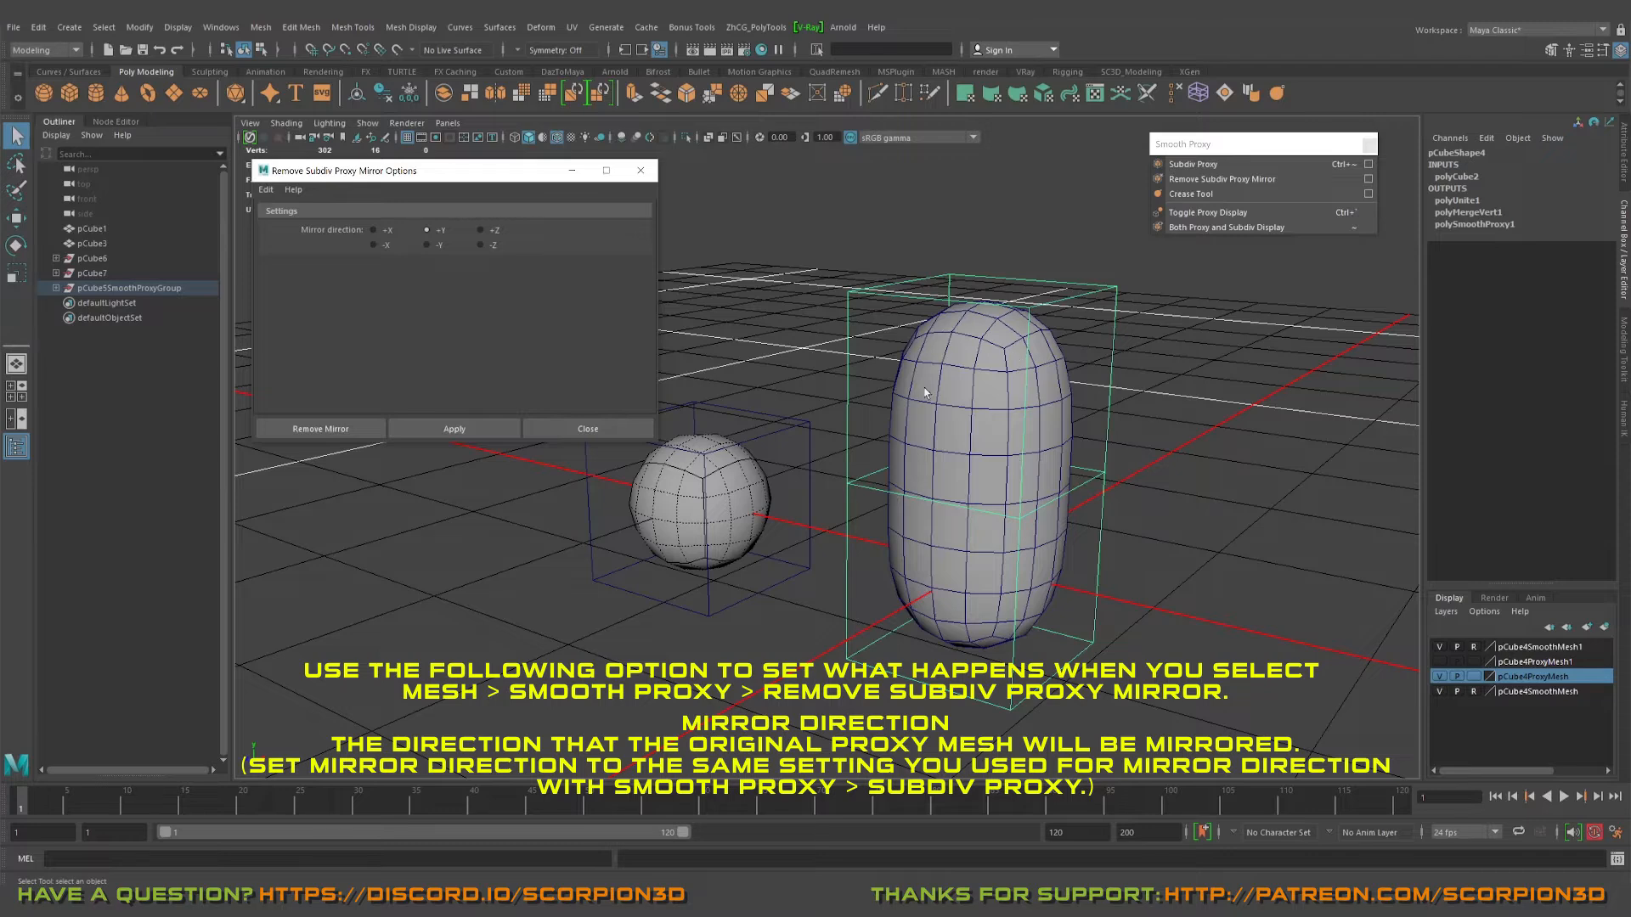
left_click(456, 429)
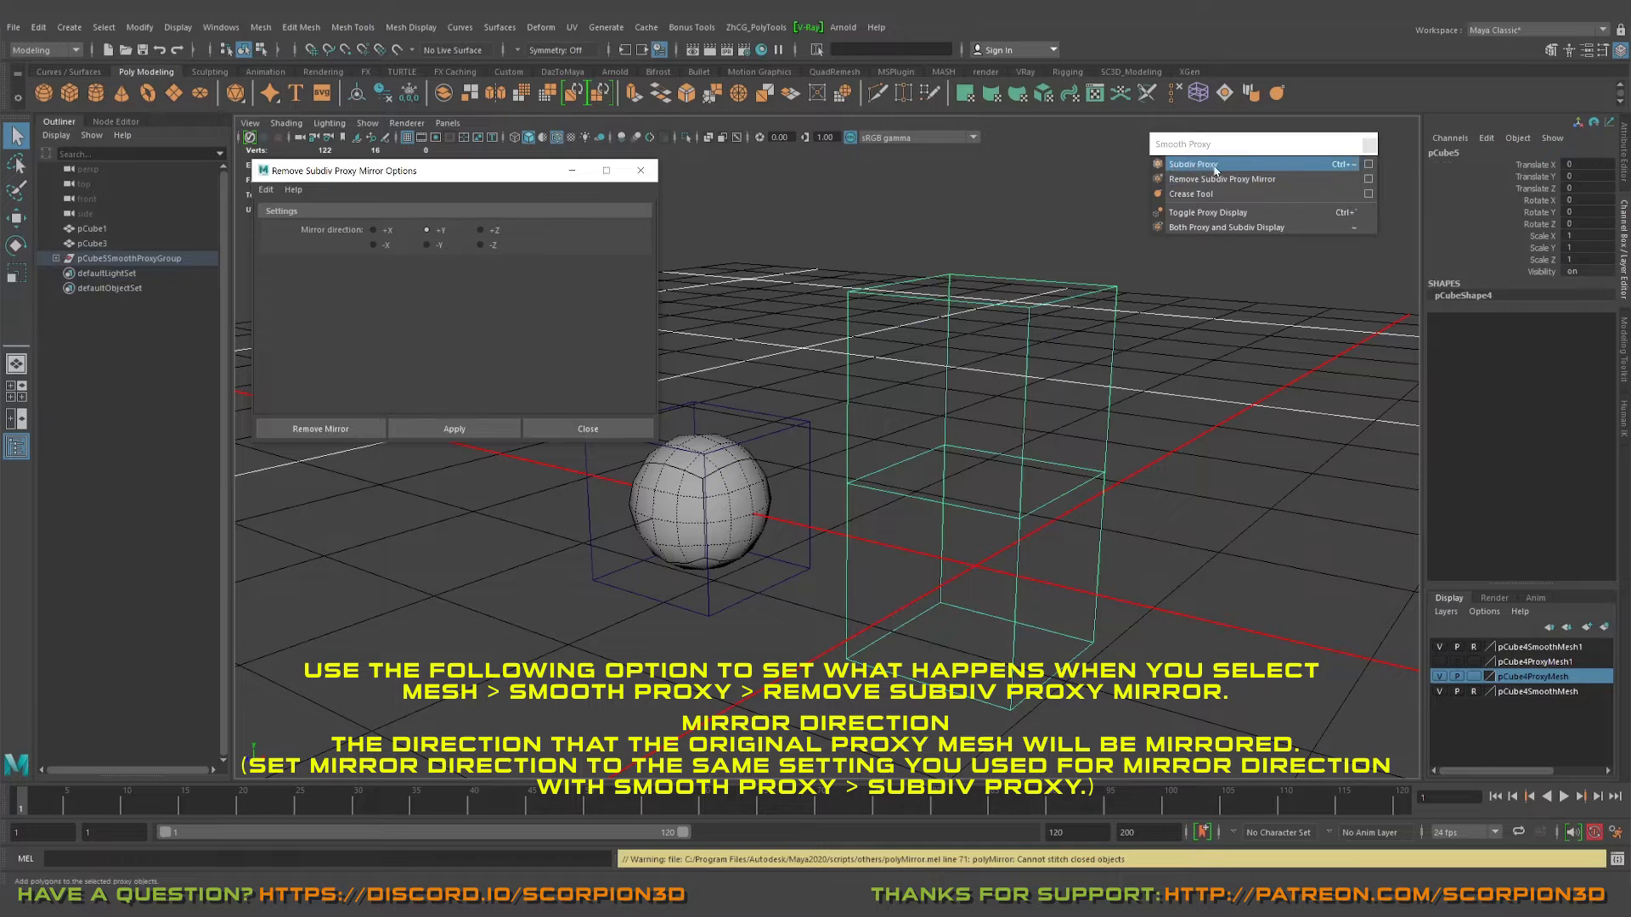
- Set the Subdiv Proxy mirror behavior to None and apply Subdiv Proxy to the combined double-height cage
scroll(1012, 415, "down", 5)
middle_click_drag(1012, 416, 987, 475, "alt")
left_click(1367, 165)
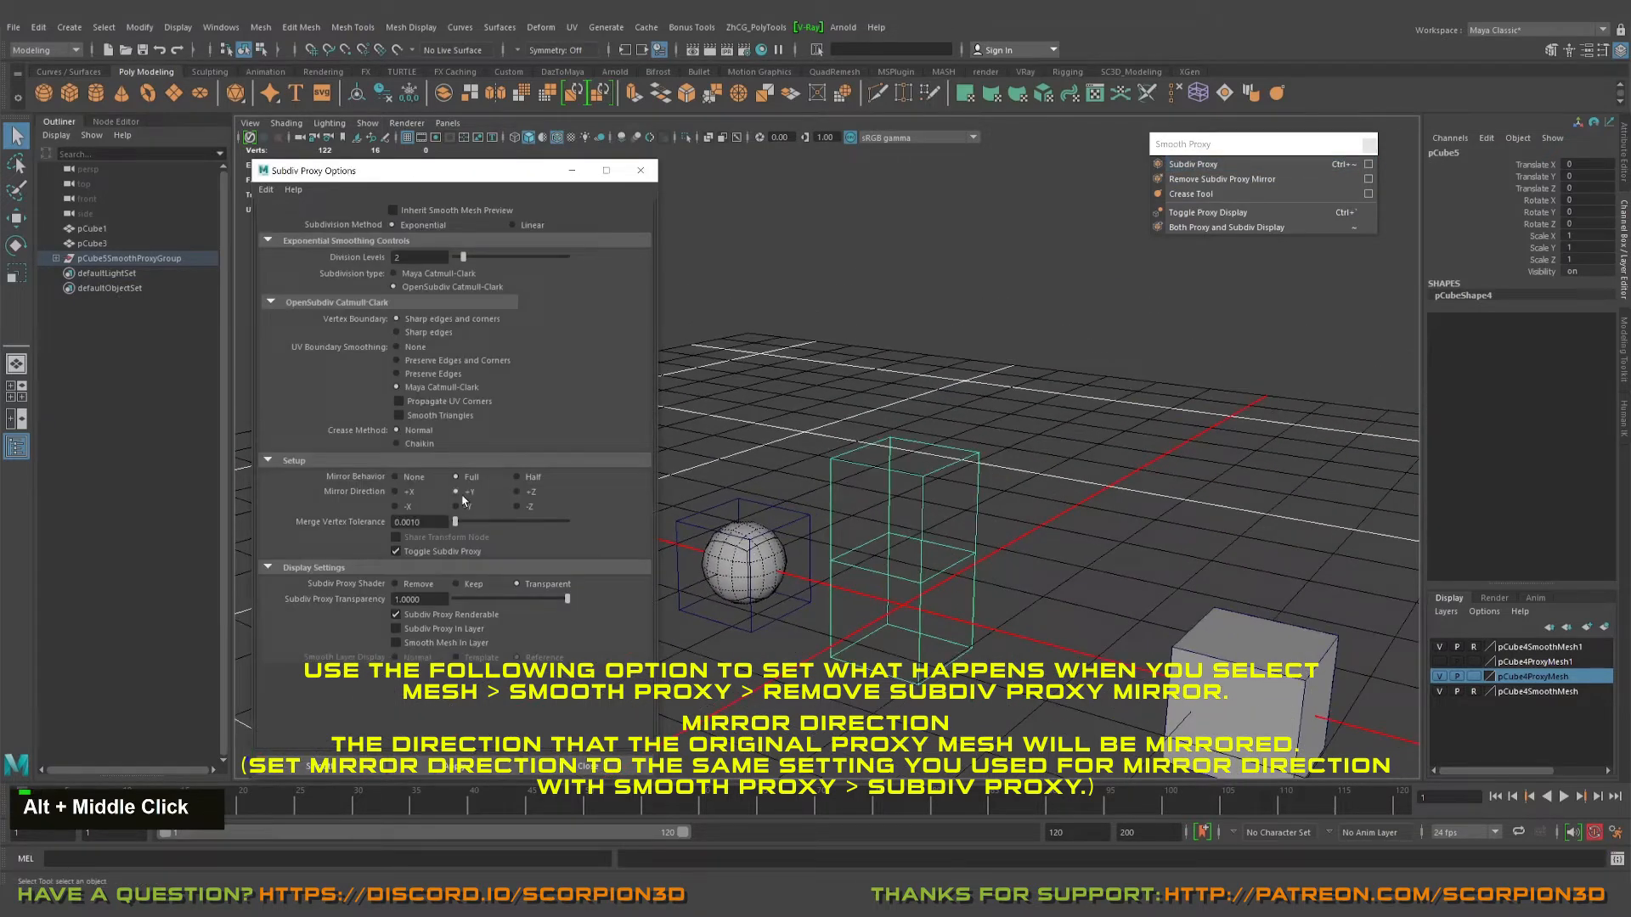
left_click(415, 479)
middle_click_drag(902, 478, 992, 384, "alt")
right_click_drag(991, 384, 1023, 389, "alt")
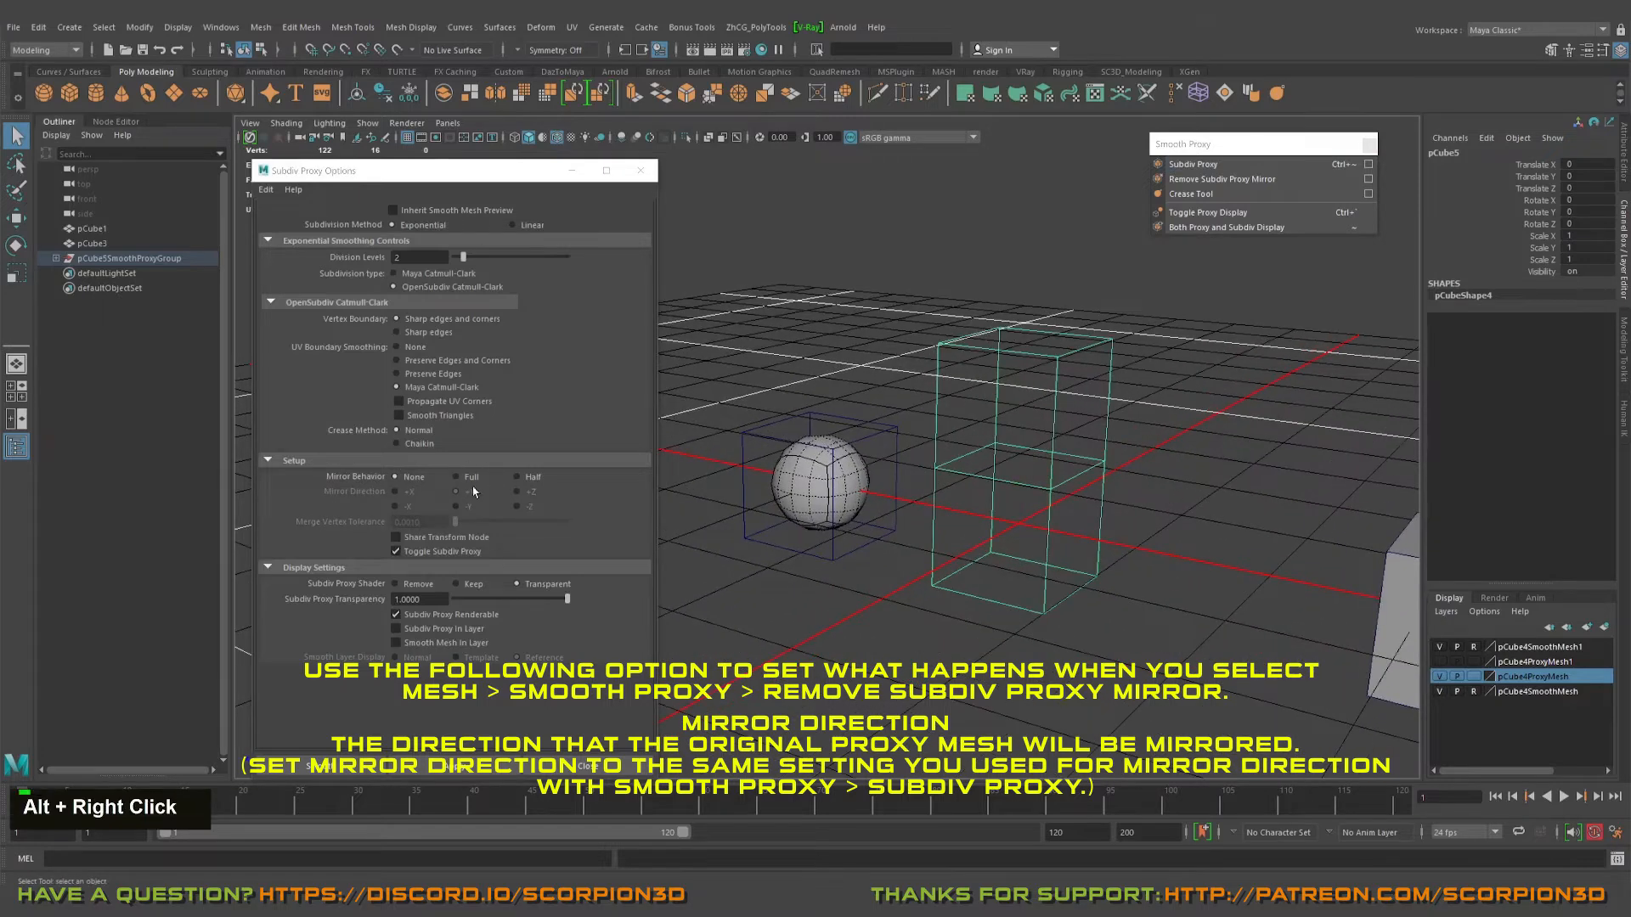
left_click(454, 769)
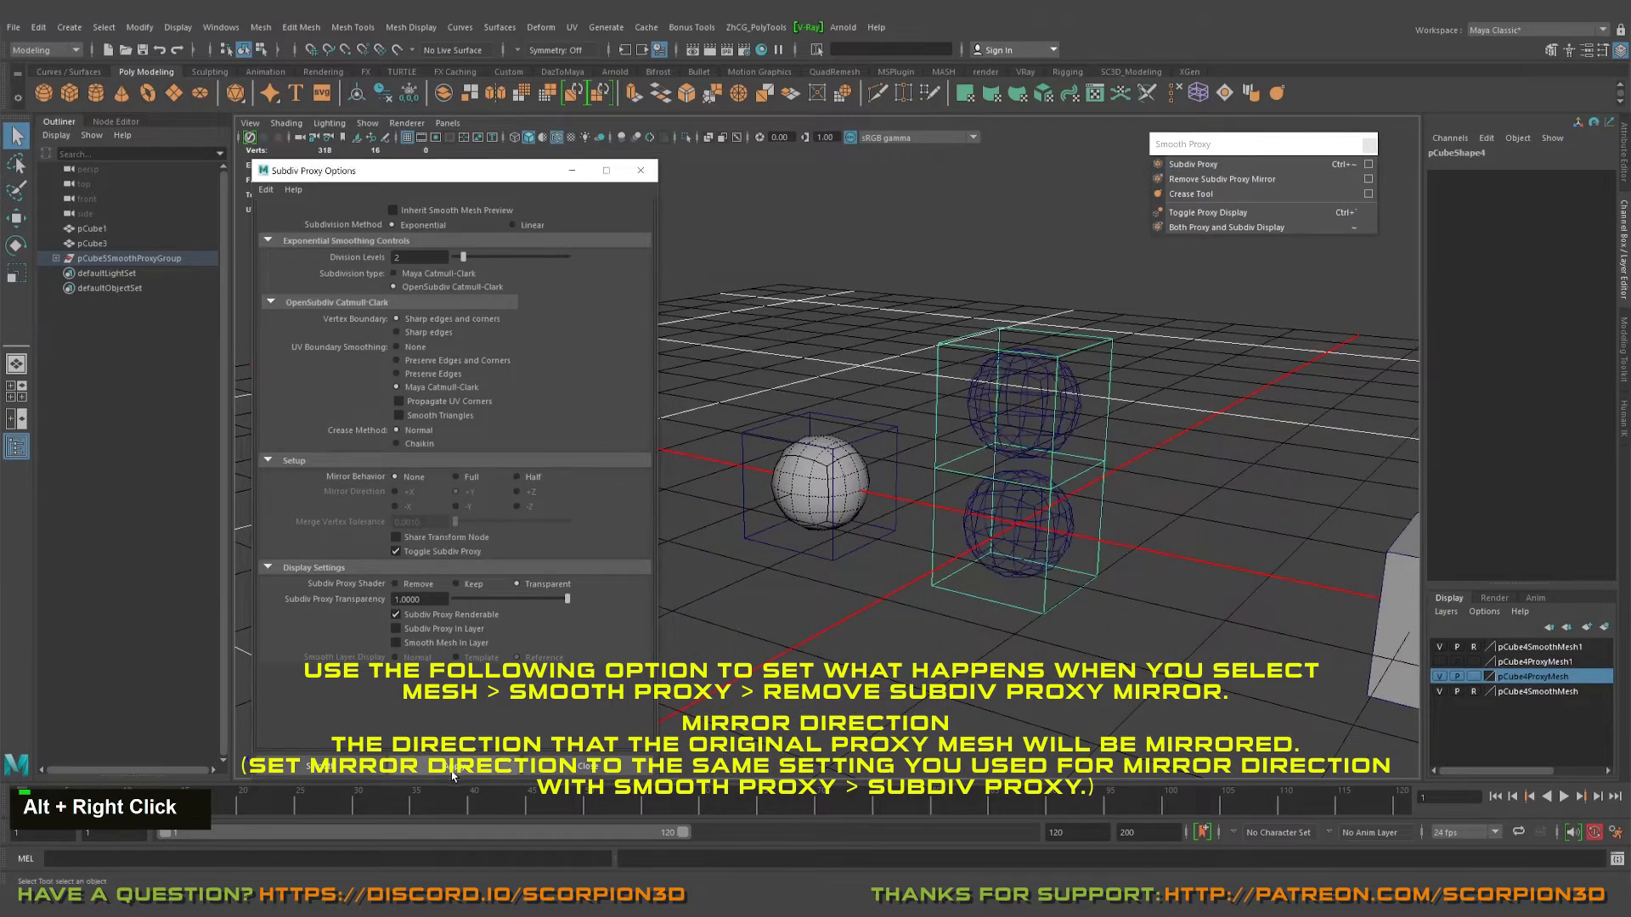
right_click_drag(1143, 445, 1183, 443, "alt")
middle_click_drag(1183, 443, 1147, 429, "alt")
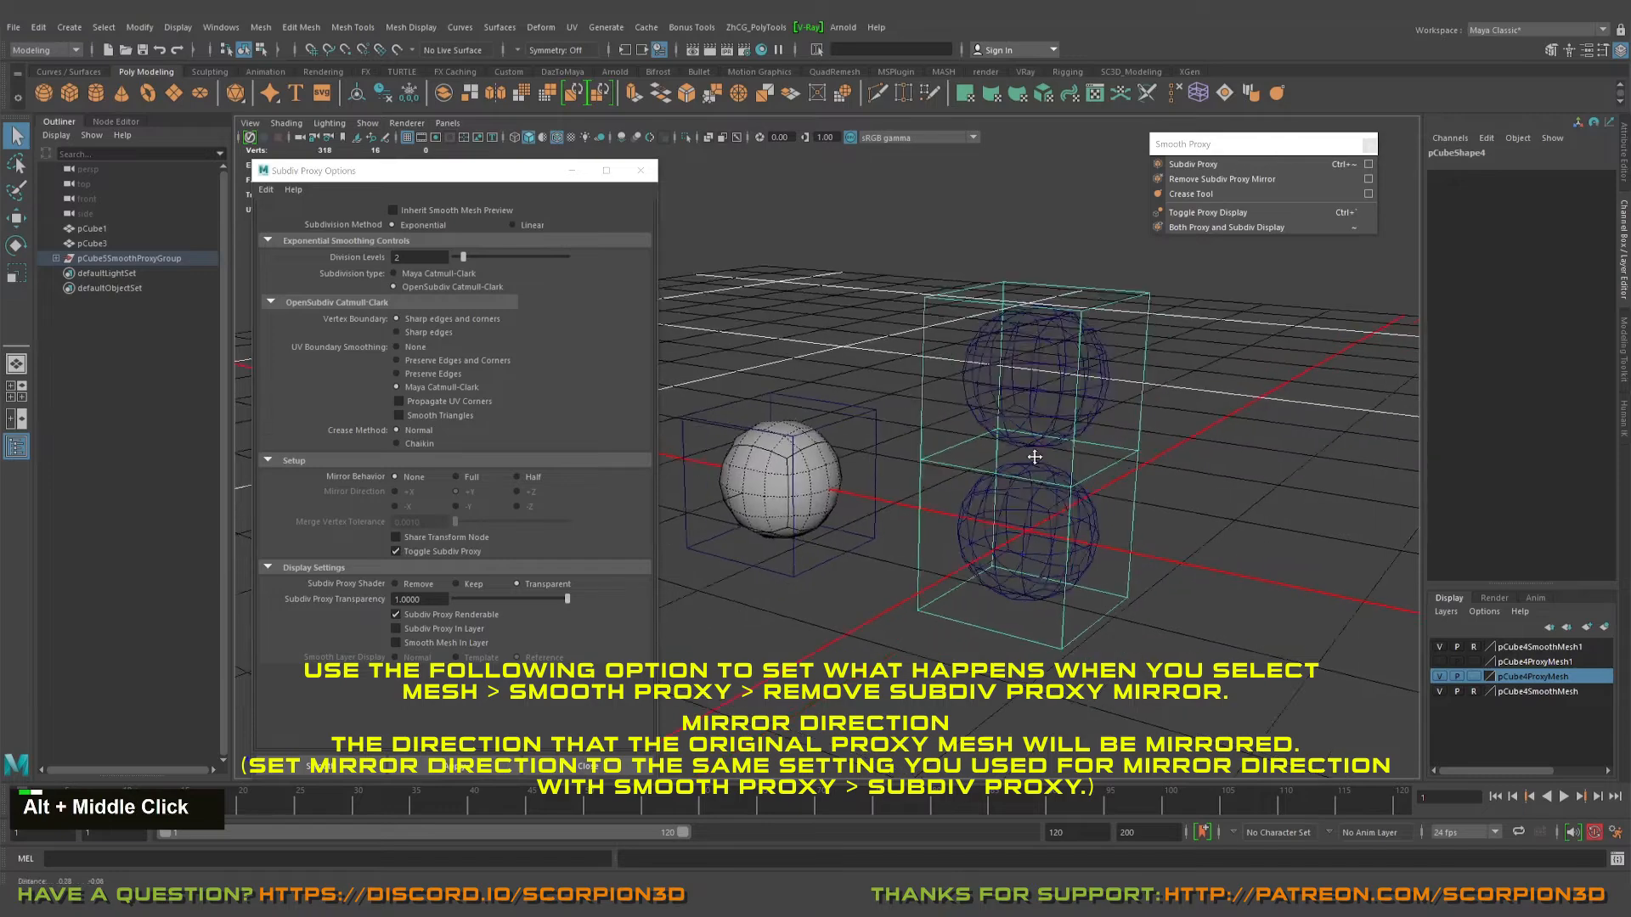
- Examine the double-height proxy cage and its two separate smoothed spheres from several angles
right_click_drag(1147, 429, 1189, 431, "alt")
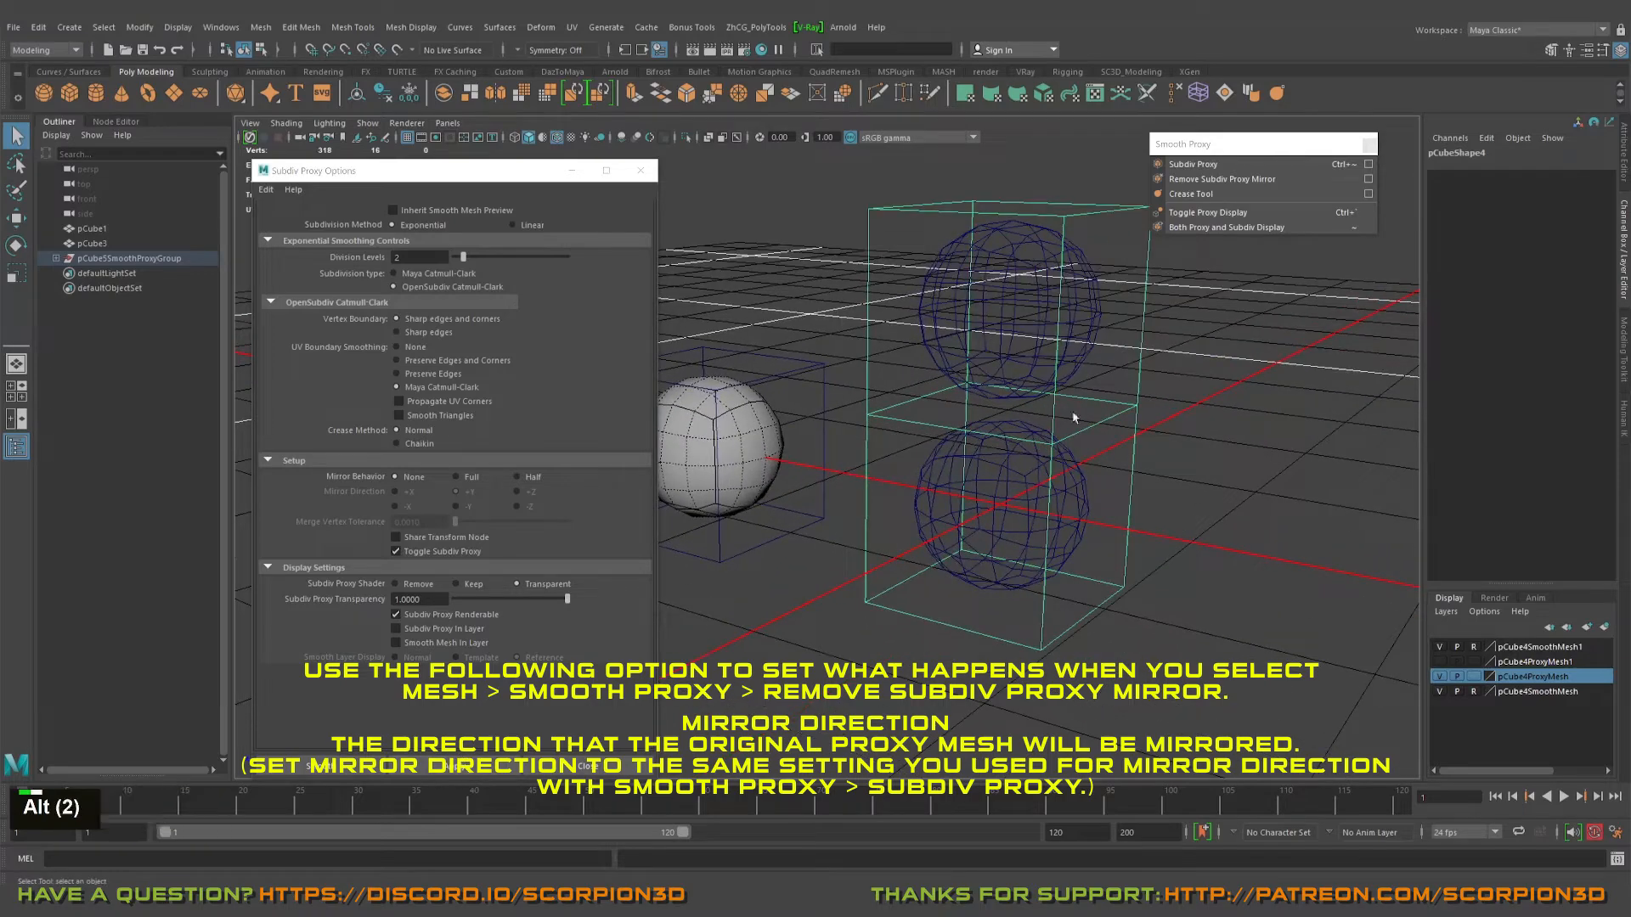
left_click_drag(1028, 282, 902, 339, "alt")
middle_click_drag(926, 331, 881, 312, "alt")
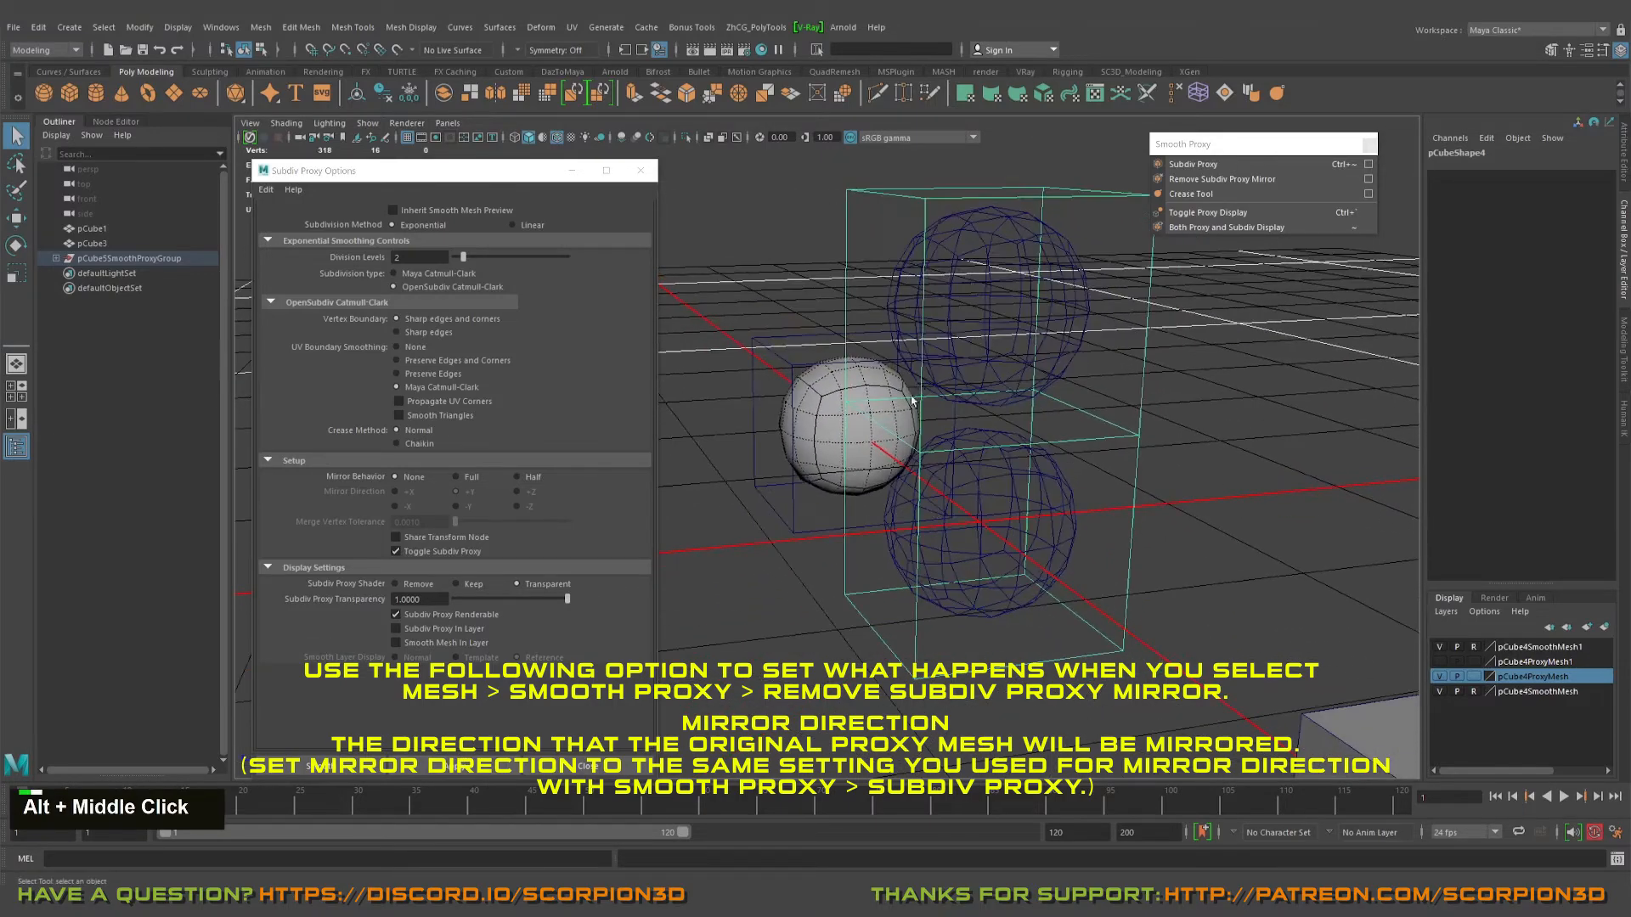
left_click_drag(892, 306, 983, 283, "alt")
left_click_drag(969, 538, 1010, 510, "alt")
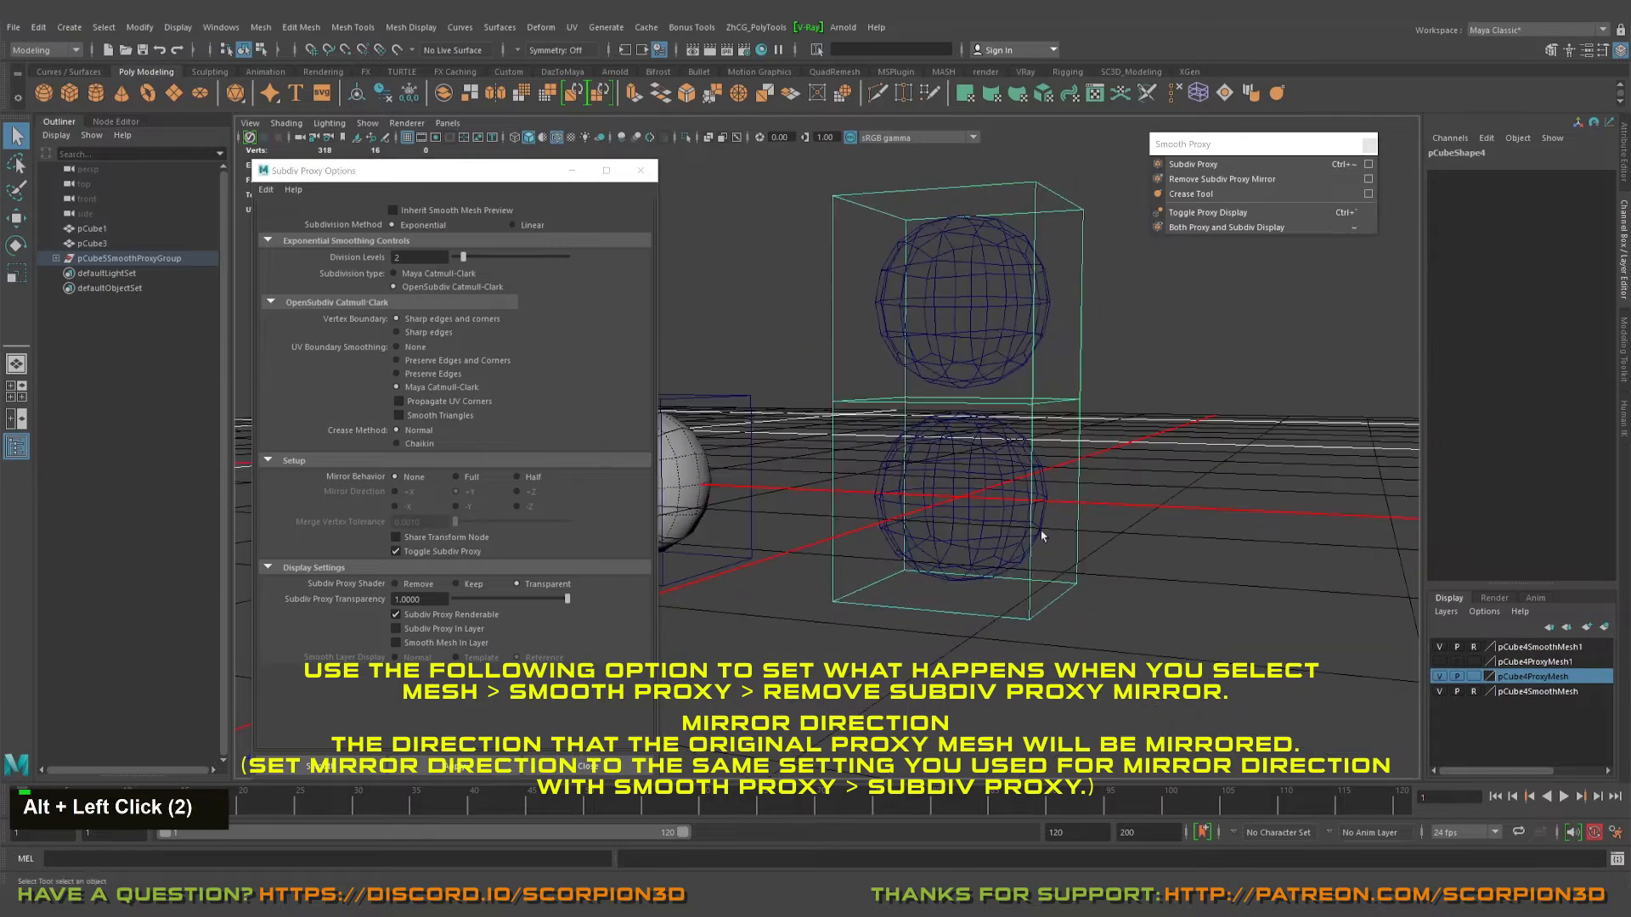
middle_click_drag(1010, 271, 977, 289, "alt")
left_click_drag(977, 289, 951, 311, "alt")
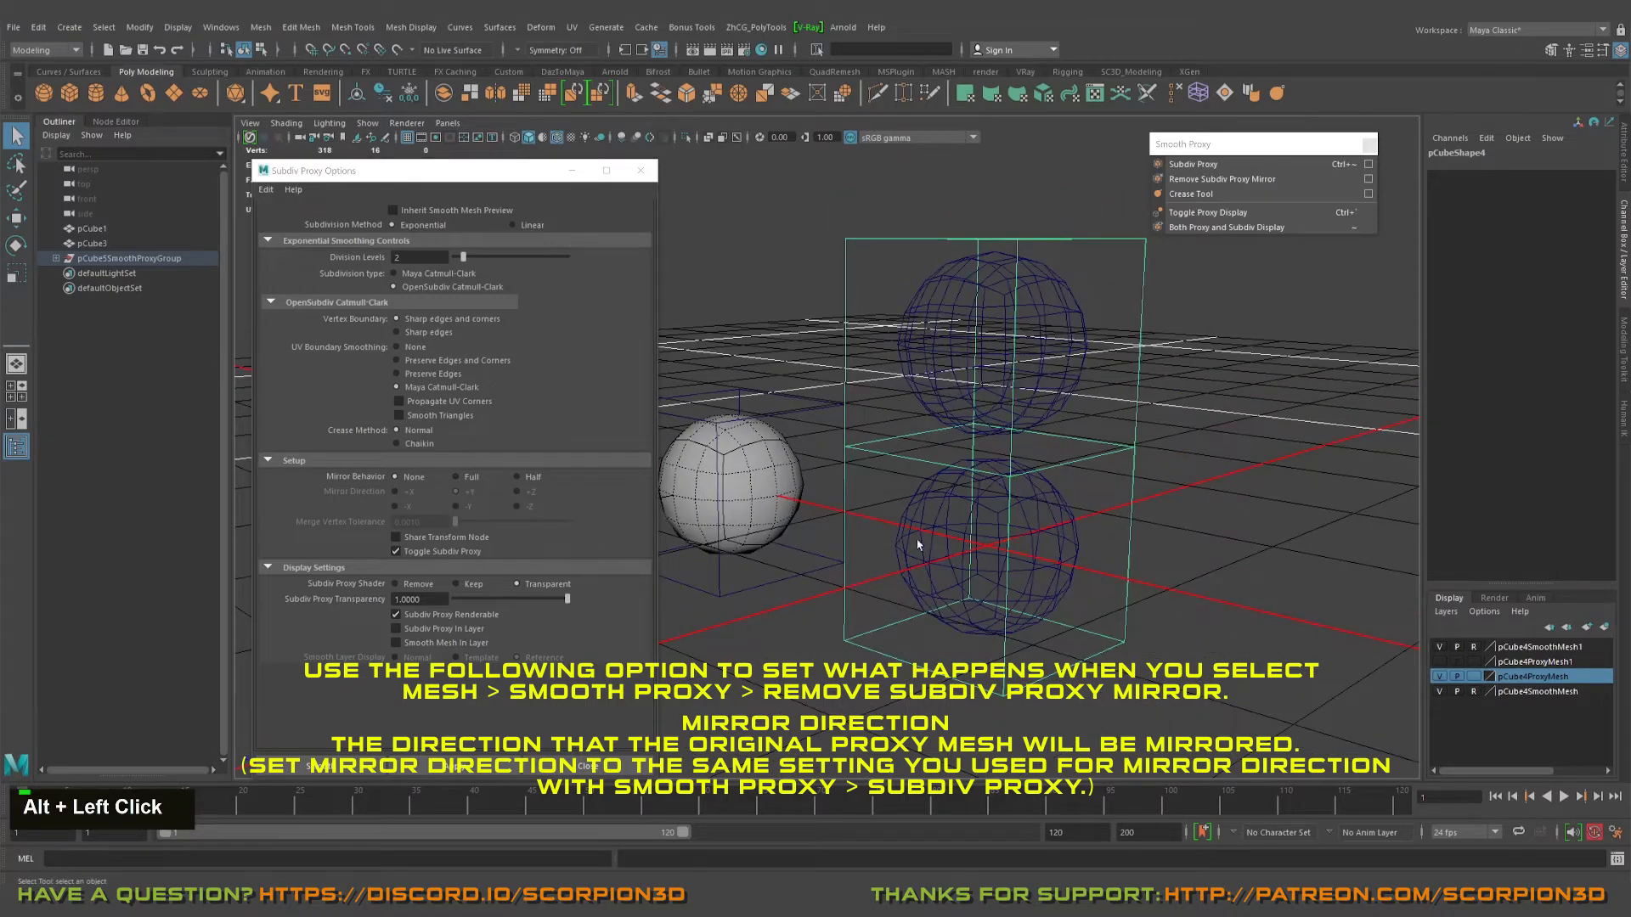
left_click_drag(917, 544, 1067, 403, "alt")
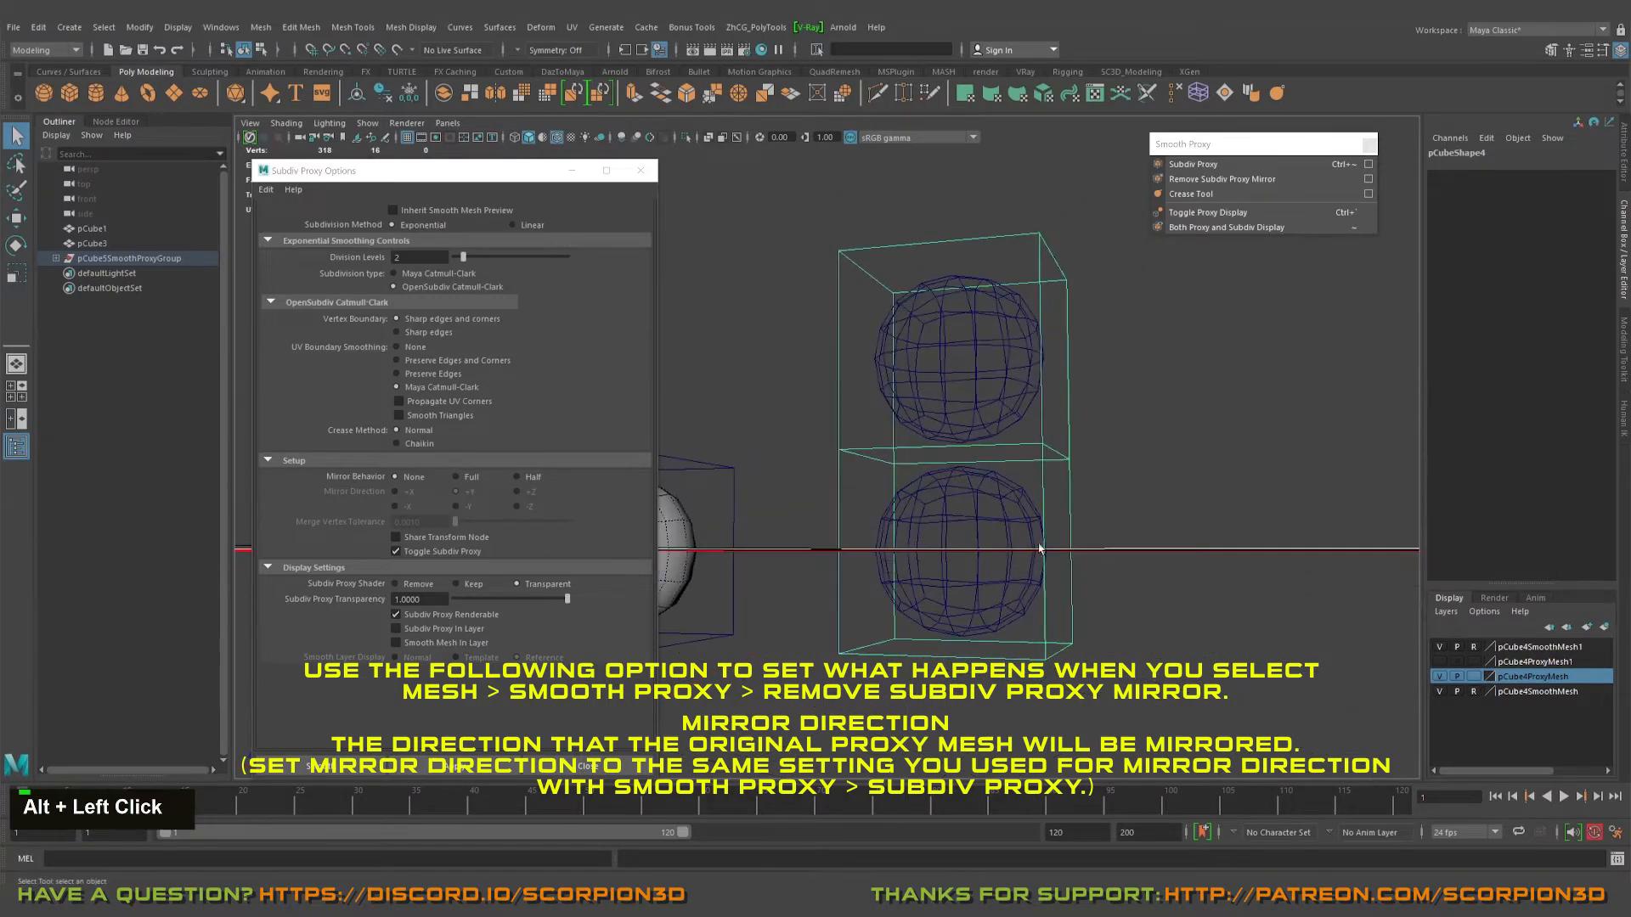
left_click_drag(1040, 548, 1043, 337, "alt")
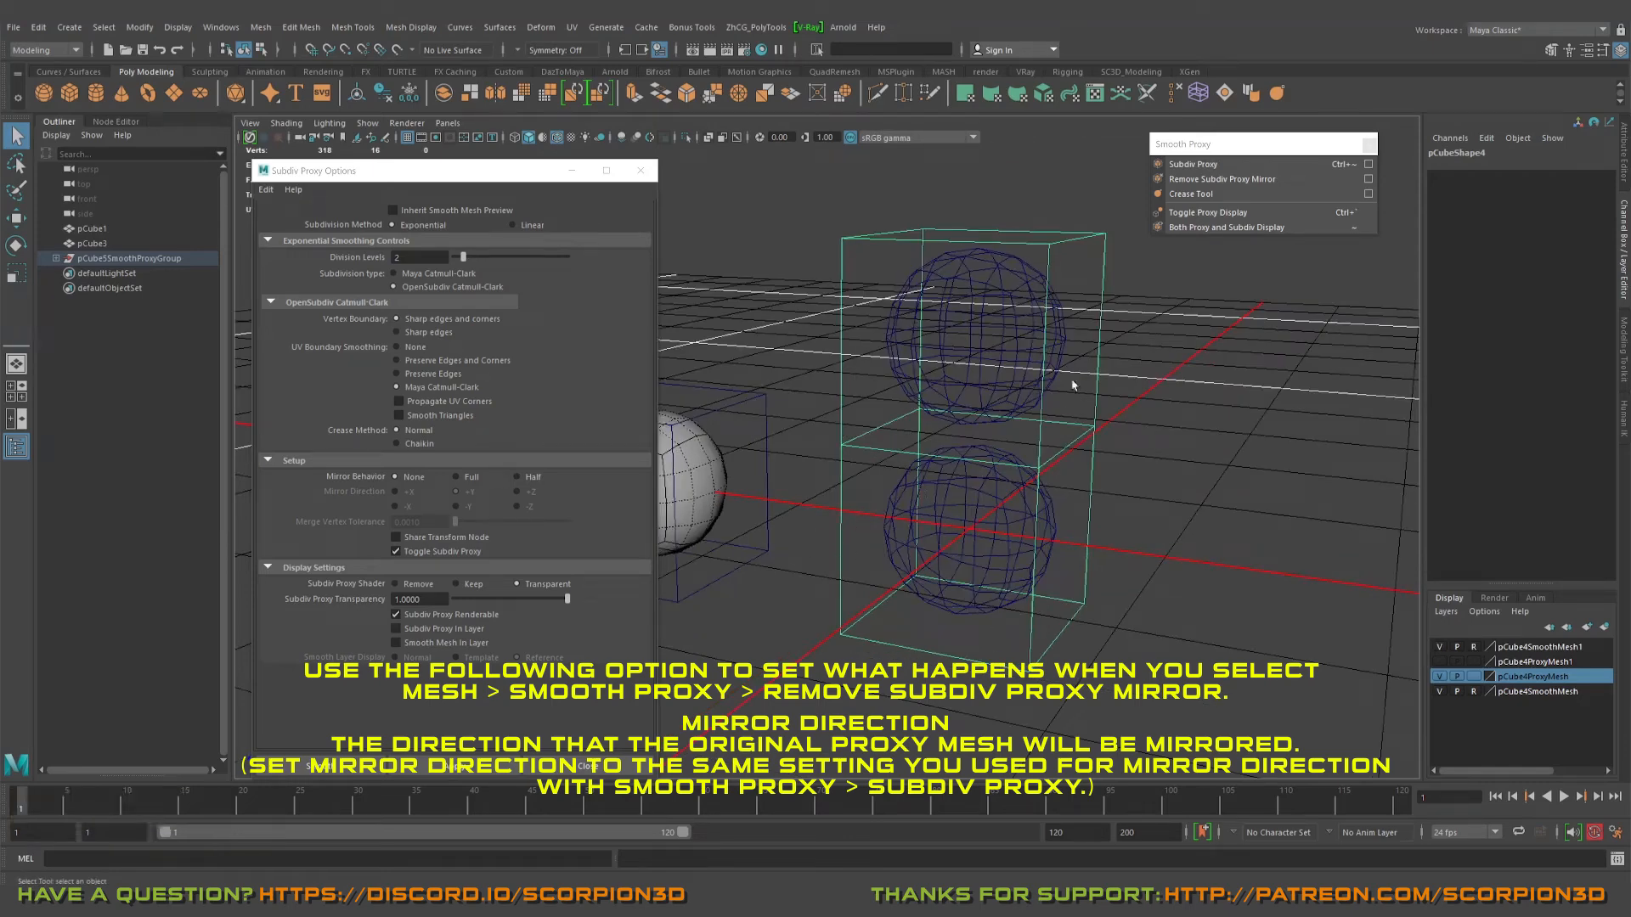
- Apply Remove Subdiv Proxy Mirror to the double-height cage and check its +Y mirror direction setting
left_click(1221, 179)
scroll(906, 309, "down", 3, "alt")
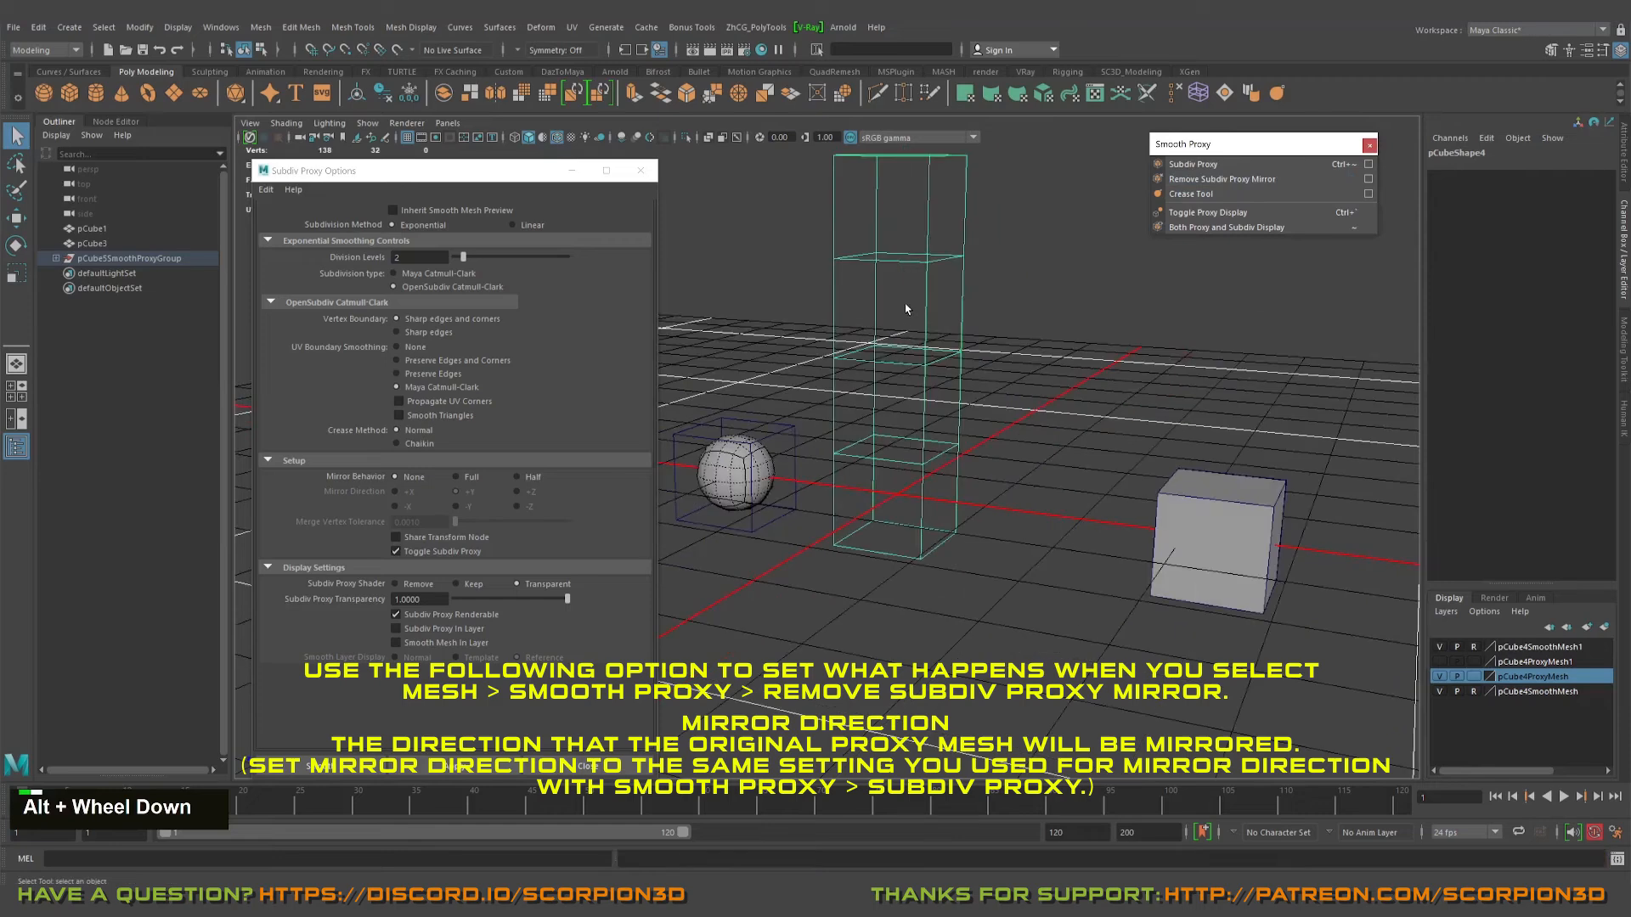
middle_click_drag(906, 309, 911, 365, "alt")
left_click(1368, 179)
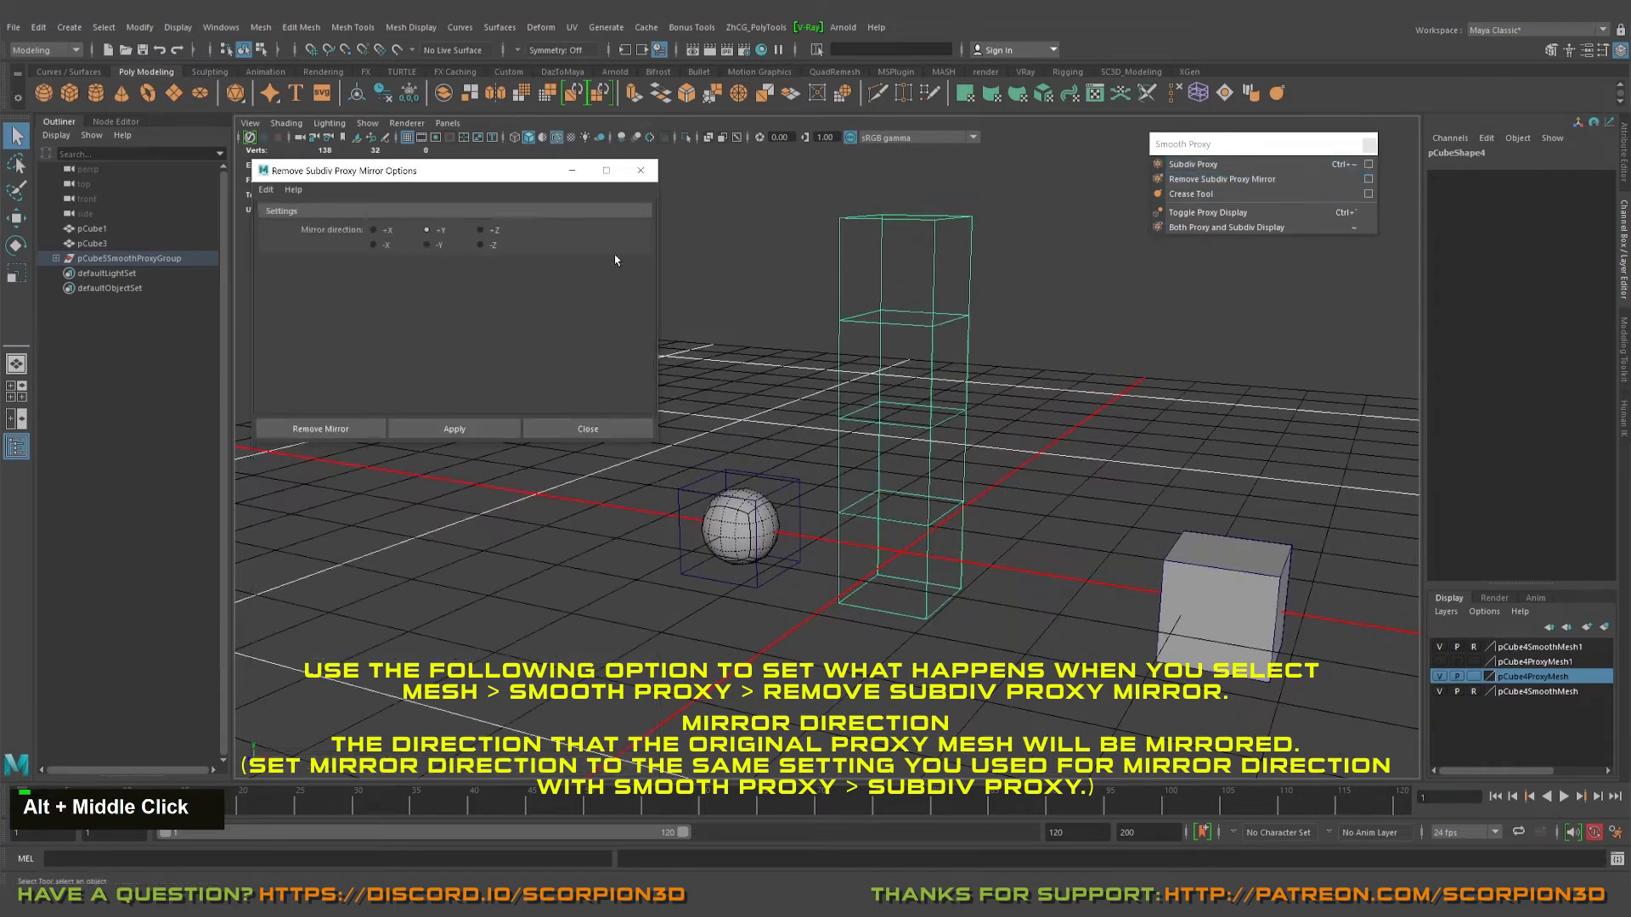
left_click(610, 433)
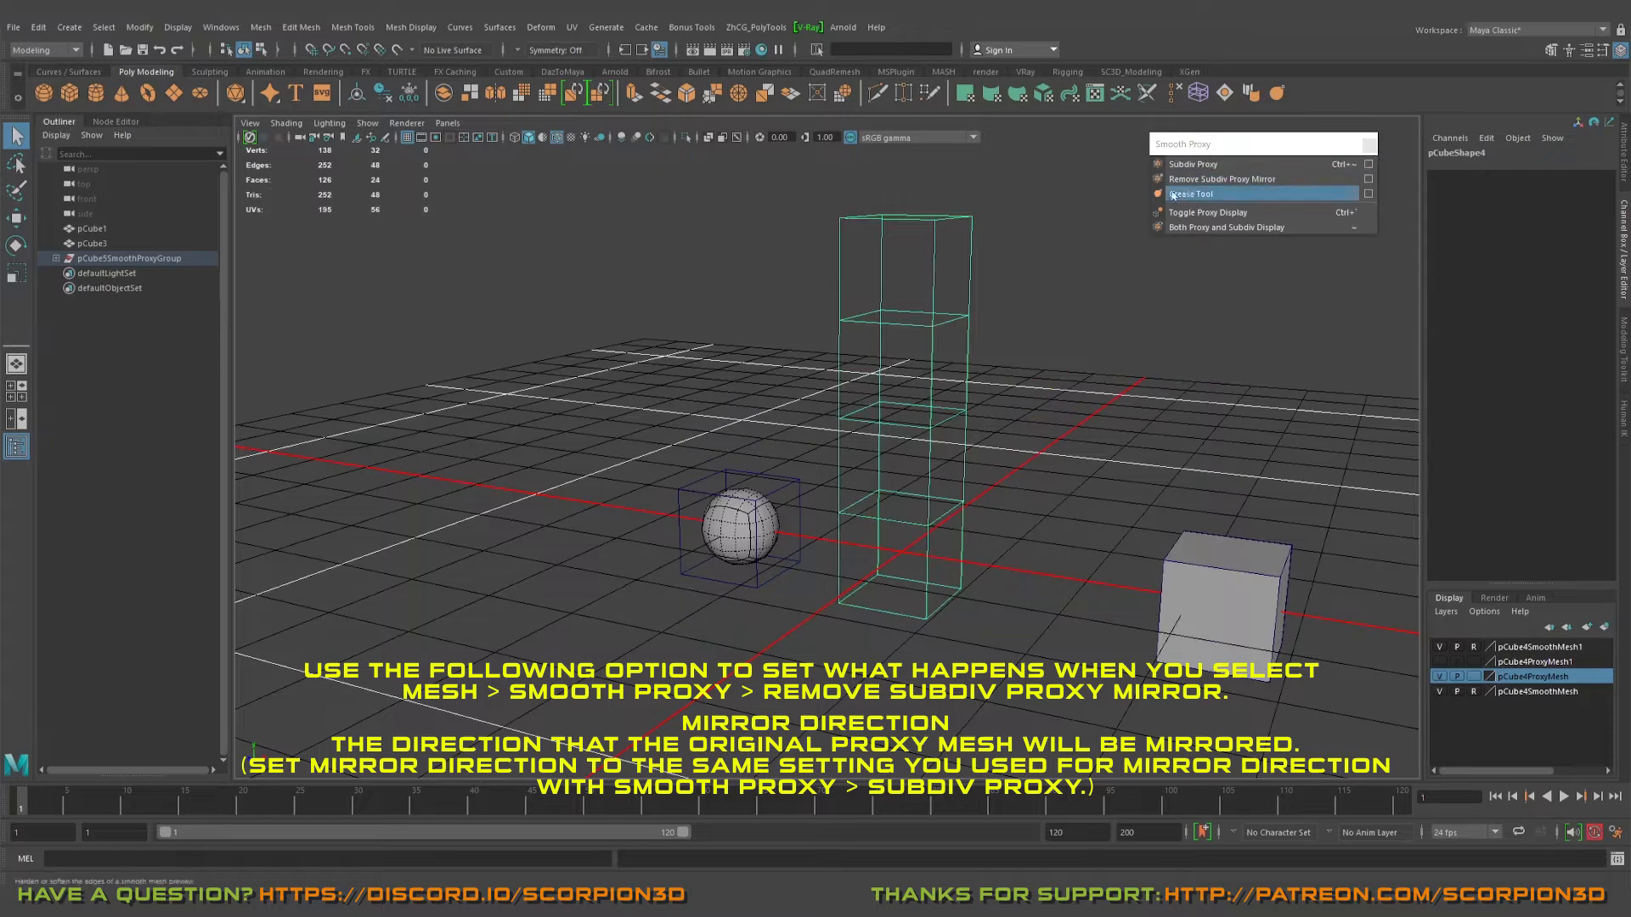
- Delete pCube5SmoothProxyGroup with its stacked cage
left_click(113, 258)
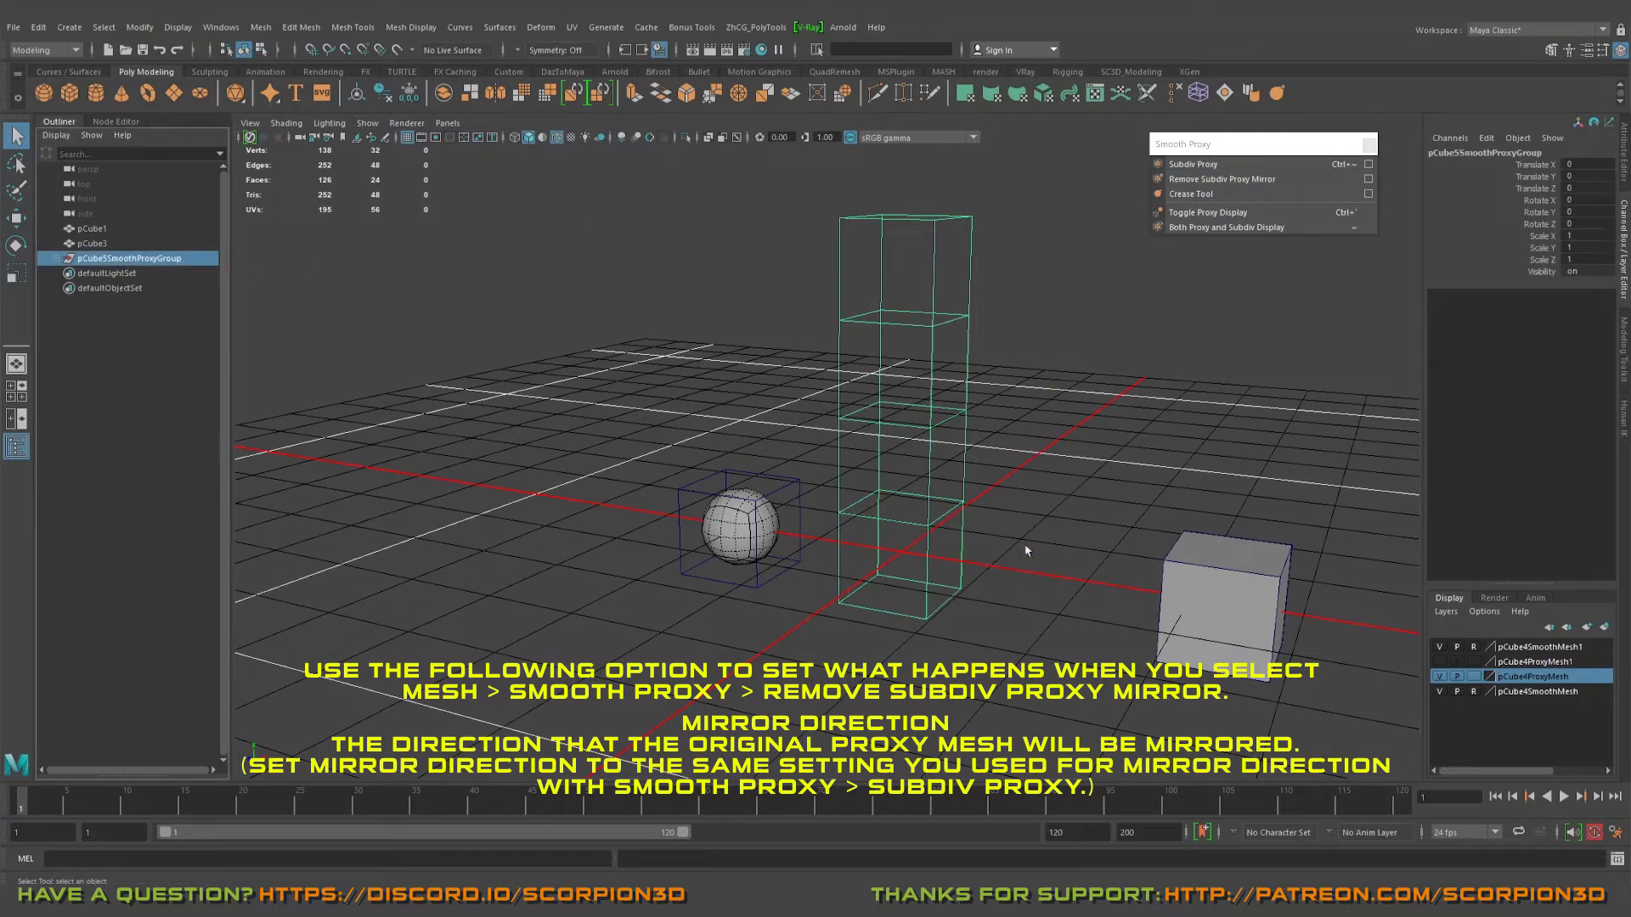
key("Delete")
- Duplicate the remaining plain cube and snap the copy along X to the grid origin
key("w")
left_click_drag(1026, 551, 967, 565, "alt")
key("x")
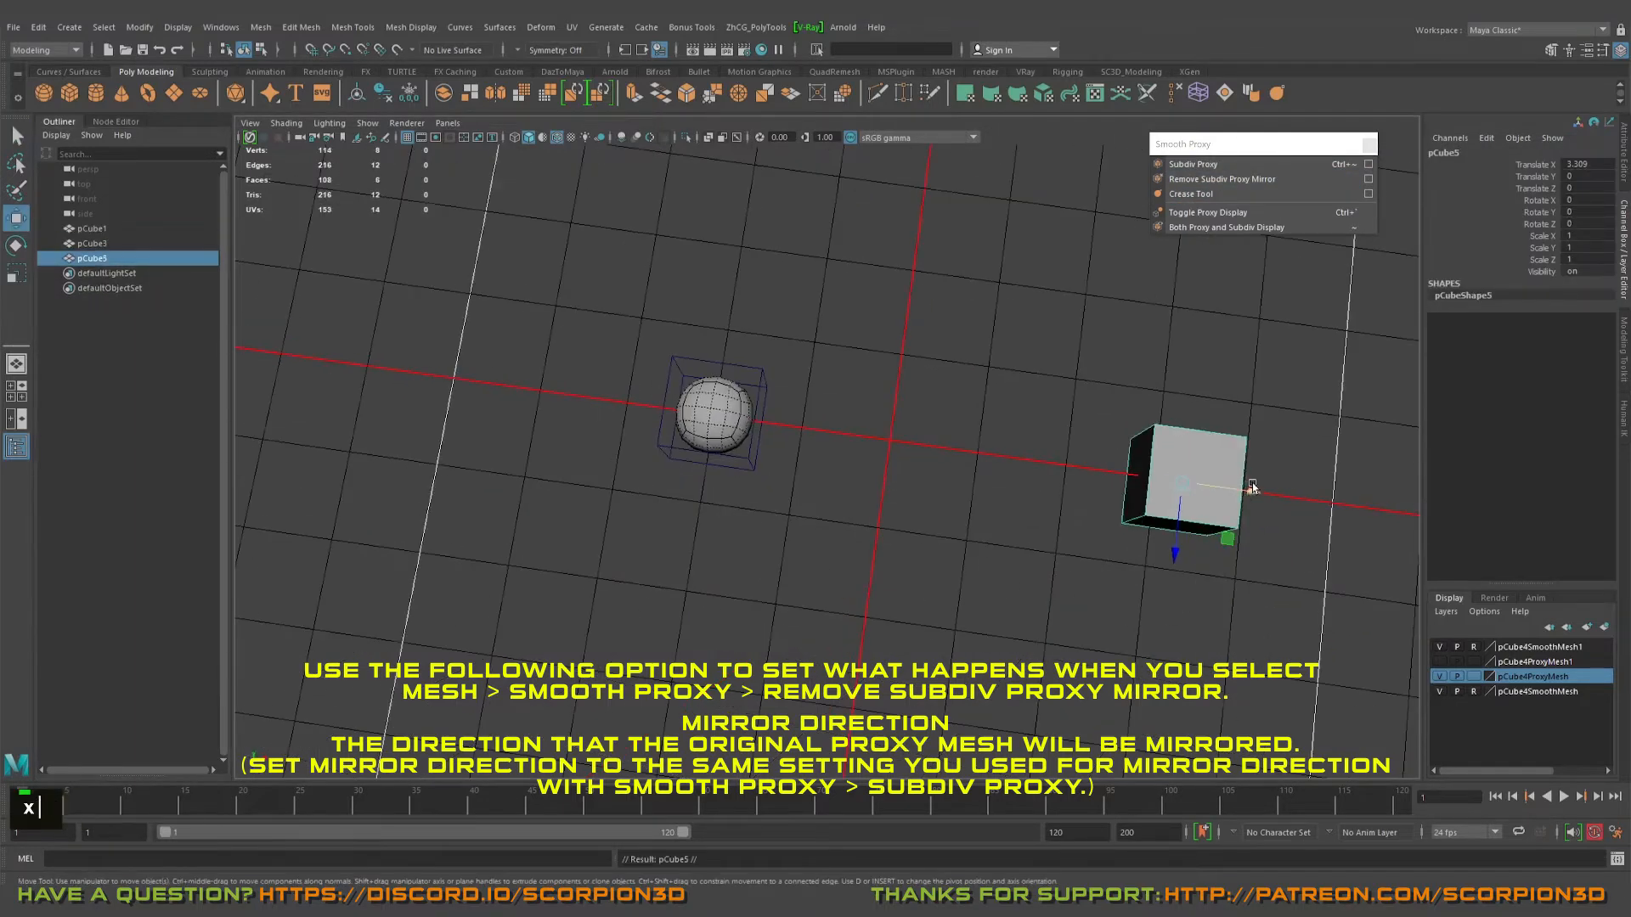
left_click_drag(1252, 486, 947, 455)
left_click_drag(932, 546, 951, 442, "alt")
right_click_drag(951, 442, 1028, 641, "alt")
middle_click_drag(1027, 642, 828, 493, "alt")
key("q")
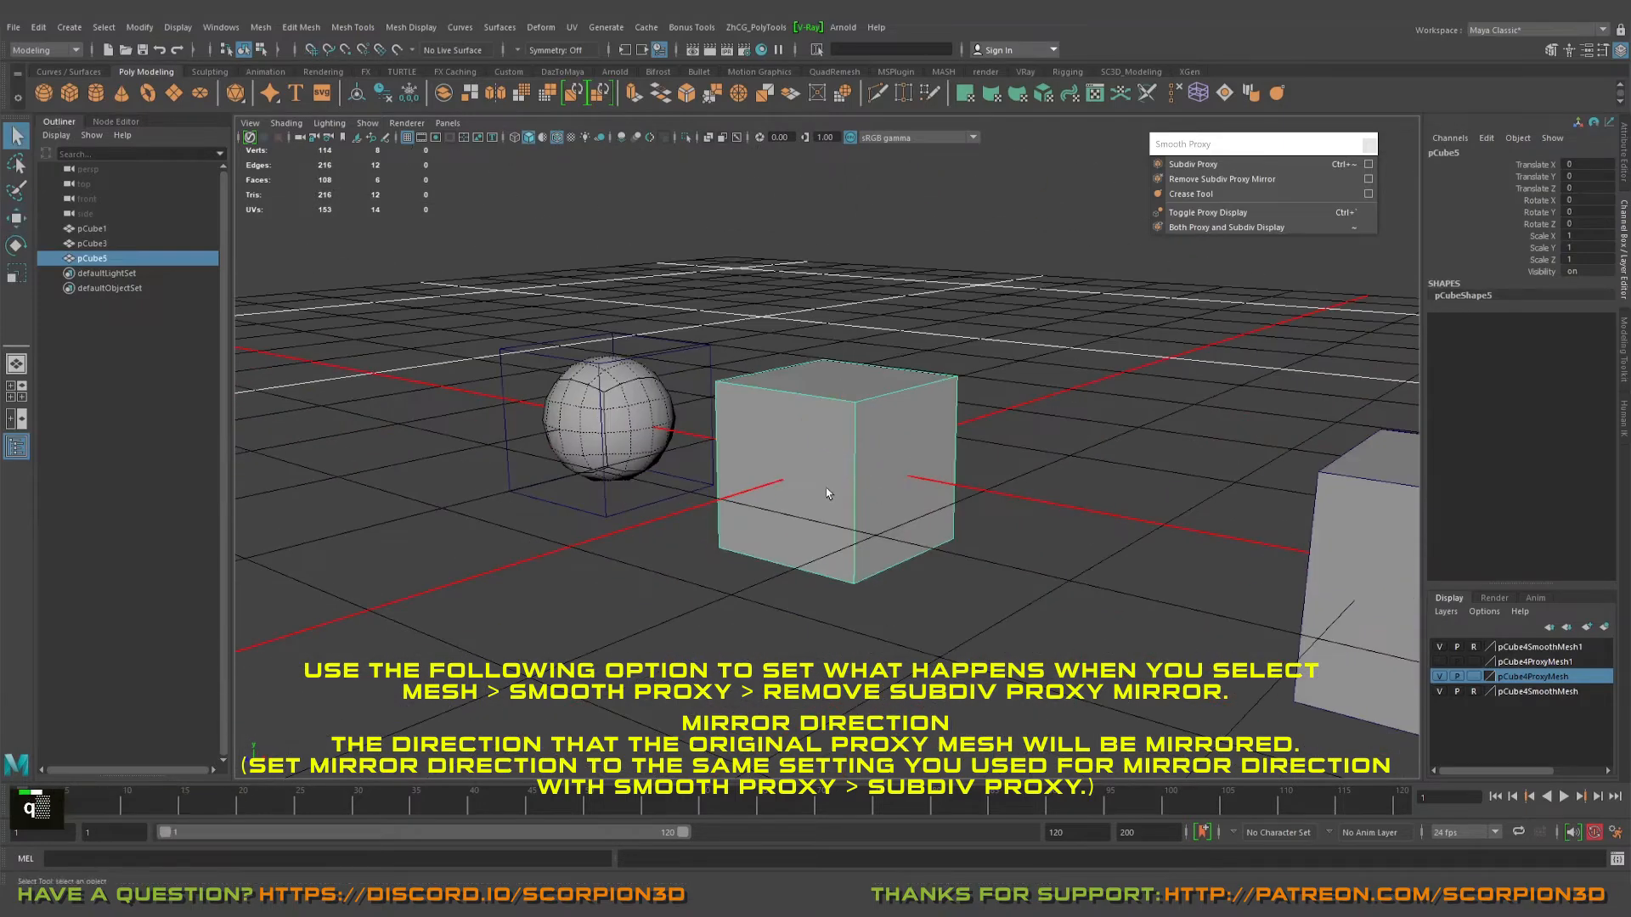
- Apply Subdiv Proxy to the new middle cube with mirror behavior None and 2 division levels, and close the options
right_click_drag(828, 493, 854, 523, "alt")
middle_click_drag(854, 523, 888, 535, "alt")
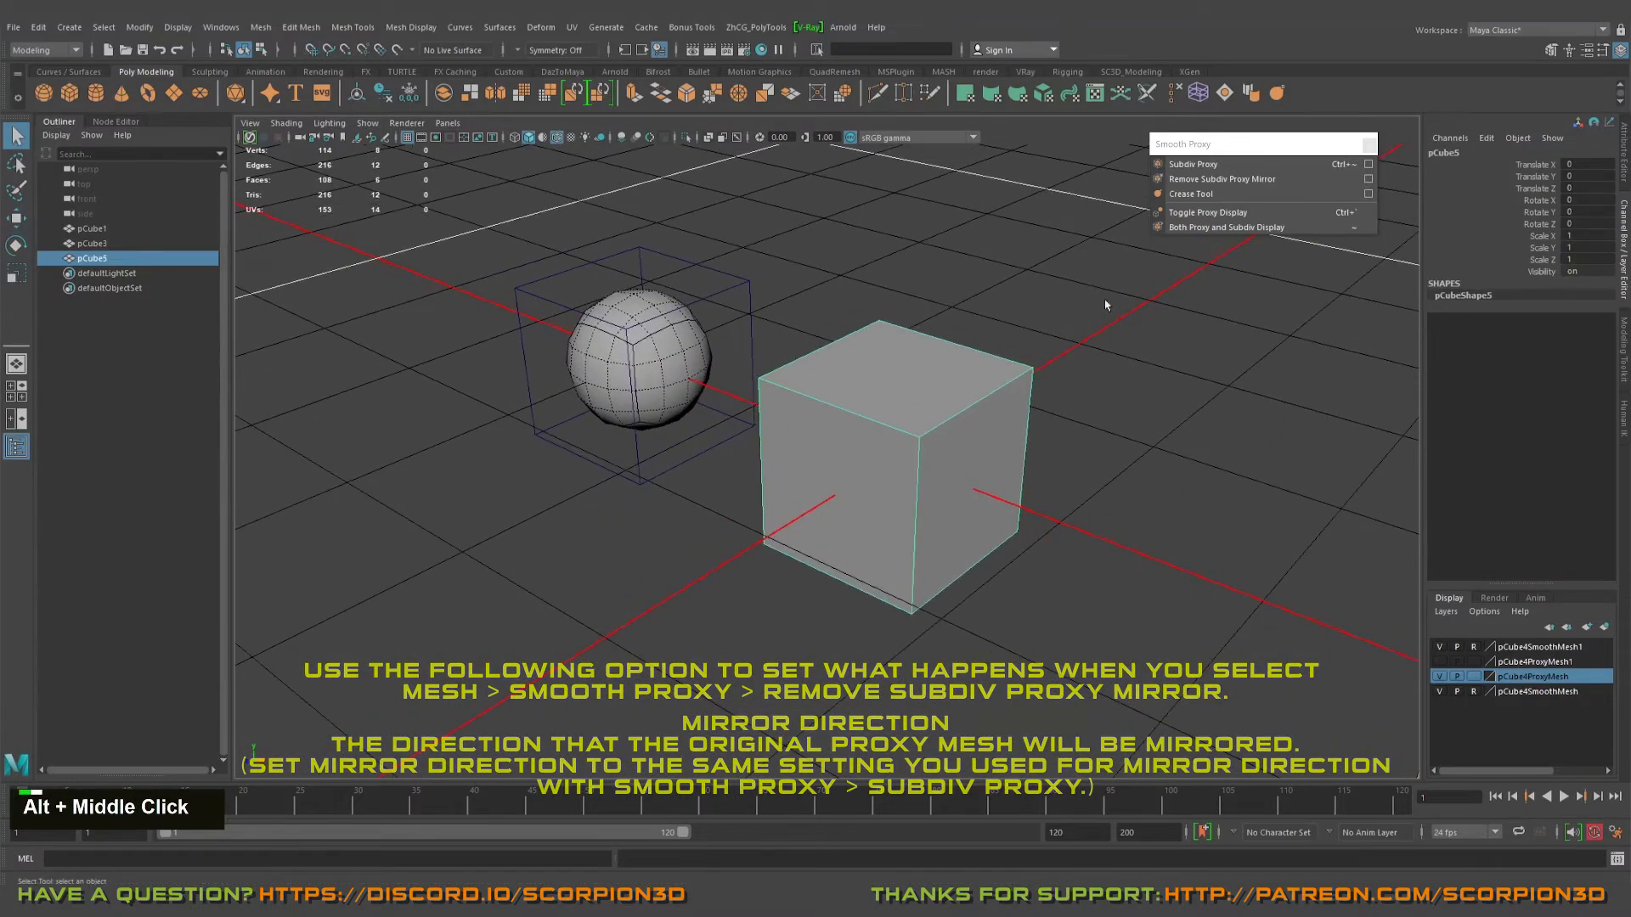
left_click(1367, 165)
left_click(455, 765)
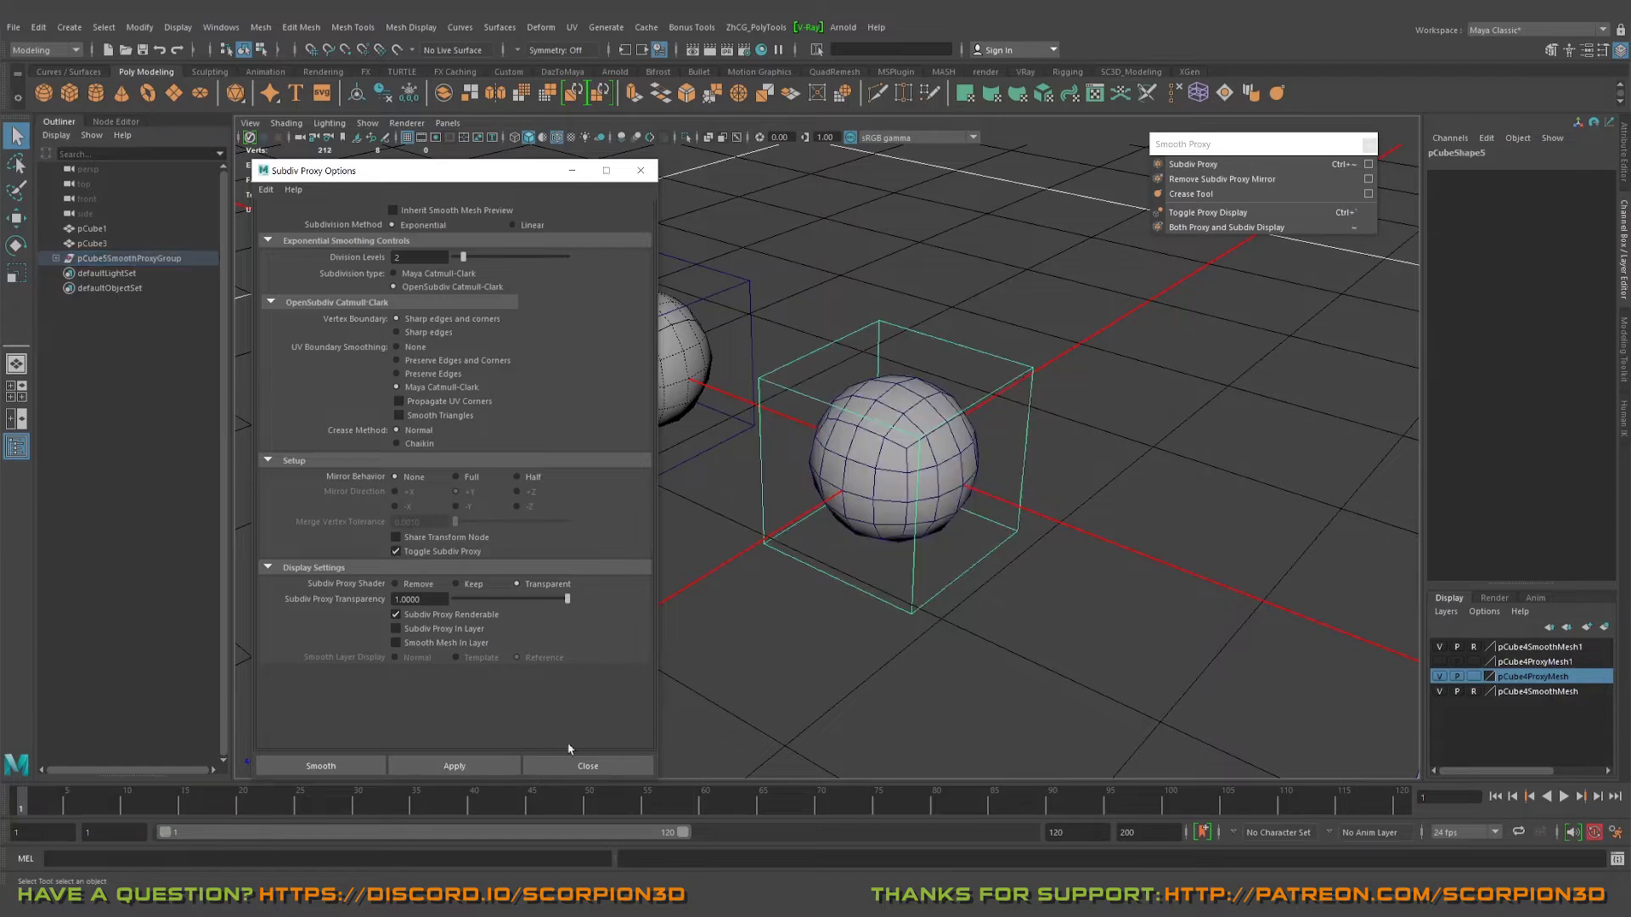
left_click(642, 171)
- Examine the middle smoothed sphere inside its proxy cage from several angles and select the cage
left_click_drag(790, 475, 939, 441, "alt")
middle_click_drag(939, 441, 925, 423, "alt")
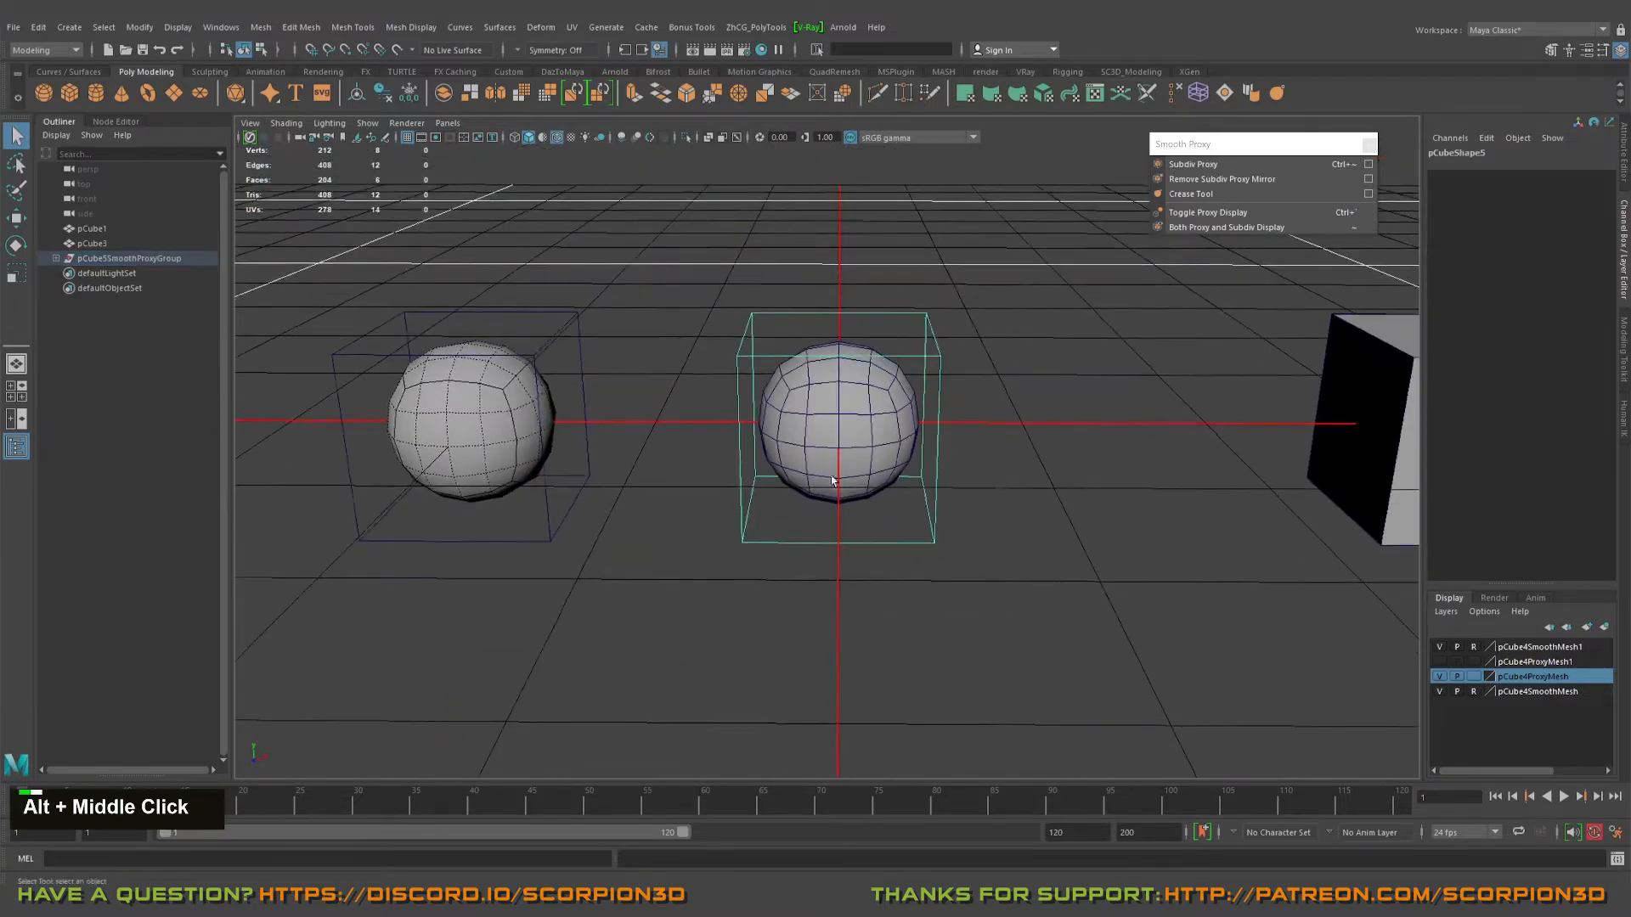
right_click_drag(925, 423, 1289, 448, "alt")
left_click_drag(865, 379, 795, 399, "alt")
middle_click_drag(850, 413, 801, 459, "alt")
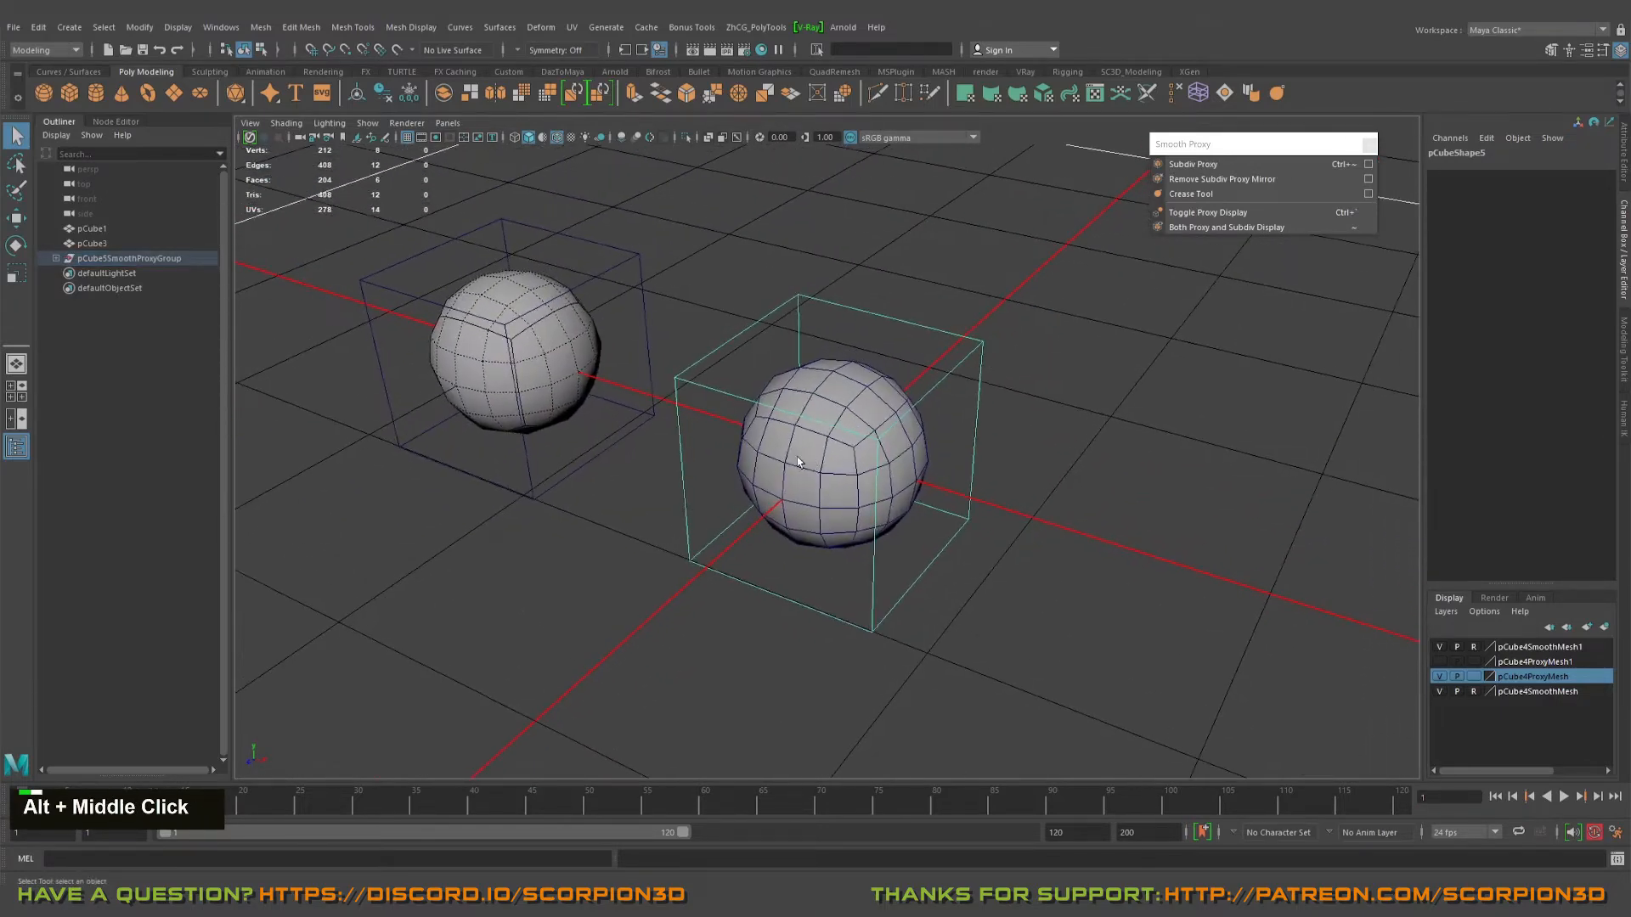
right_click_drag(802, 459, 969, 549, "alt")
middle_click_drag(1152, 497, 1137, 463, "alt")
left_click(1101, 451)
left_click(859, 263)
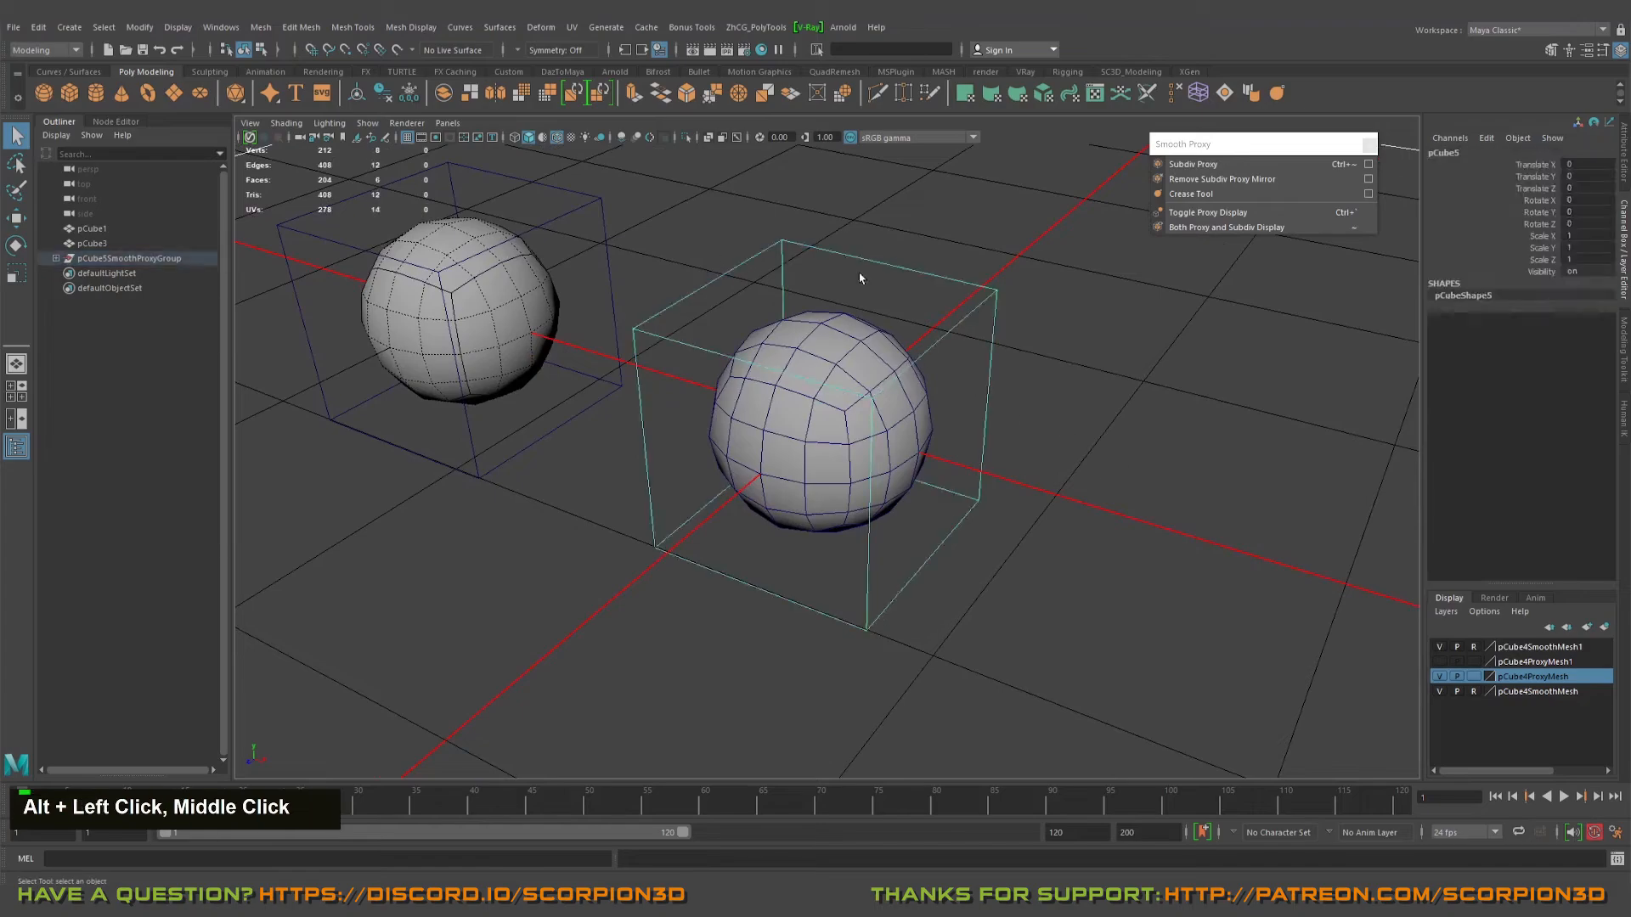
- Move the plain cube pCube3 along X with grid snapping to Translate X 2
right_click_drag(976, 365, 901, 369, "alt")
left_click_drag(900, 370, 969, 388, "alt")
left_click(1156, 480)
key("w")
key("x")
left_click_drag(1191, 503, 973, 481)
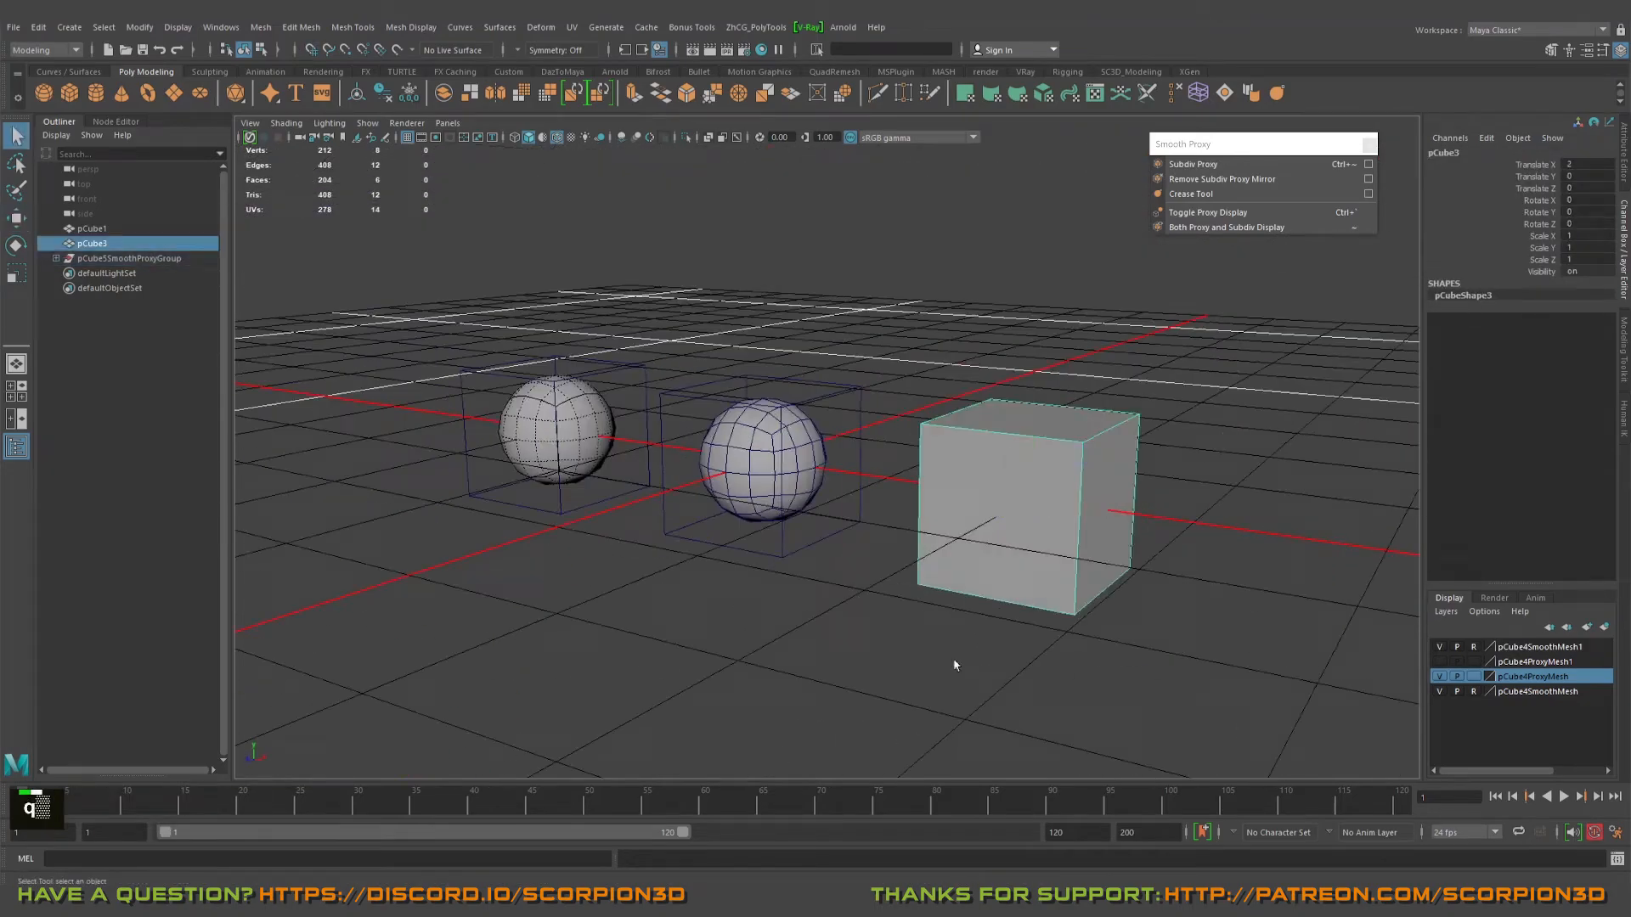
- Compare the two smoothed spheres in their cages with the plain third cube from several angles
middle_click_drag(954, 666, 922, 653, "alt")
right_click_drag(921, 653, 1005, 634, "alt")
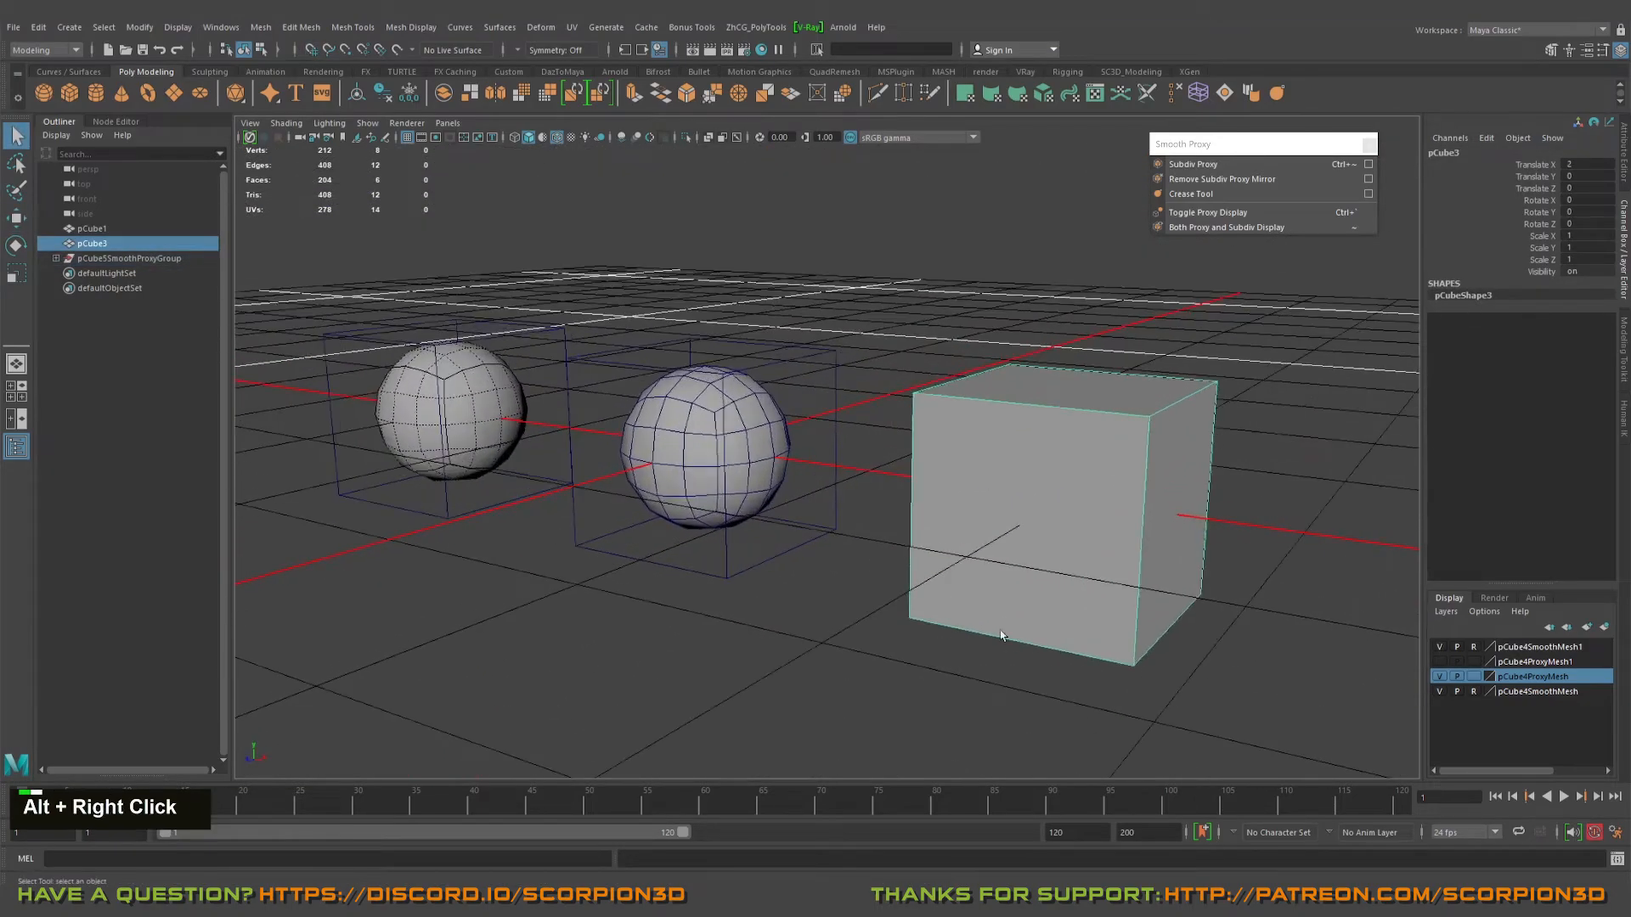
left_click_drag(1005, 634, 944, 672, "alt")
middle_click_drag(945, 672, 874, 595, "alt")
left_click_drag(874, 596, 909, 574, "alt")
middle_click_drag(908, 575, 942, 601, "alt")
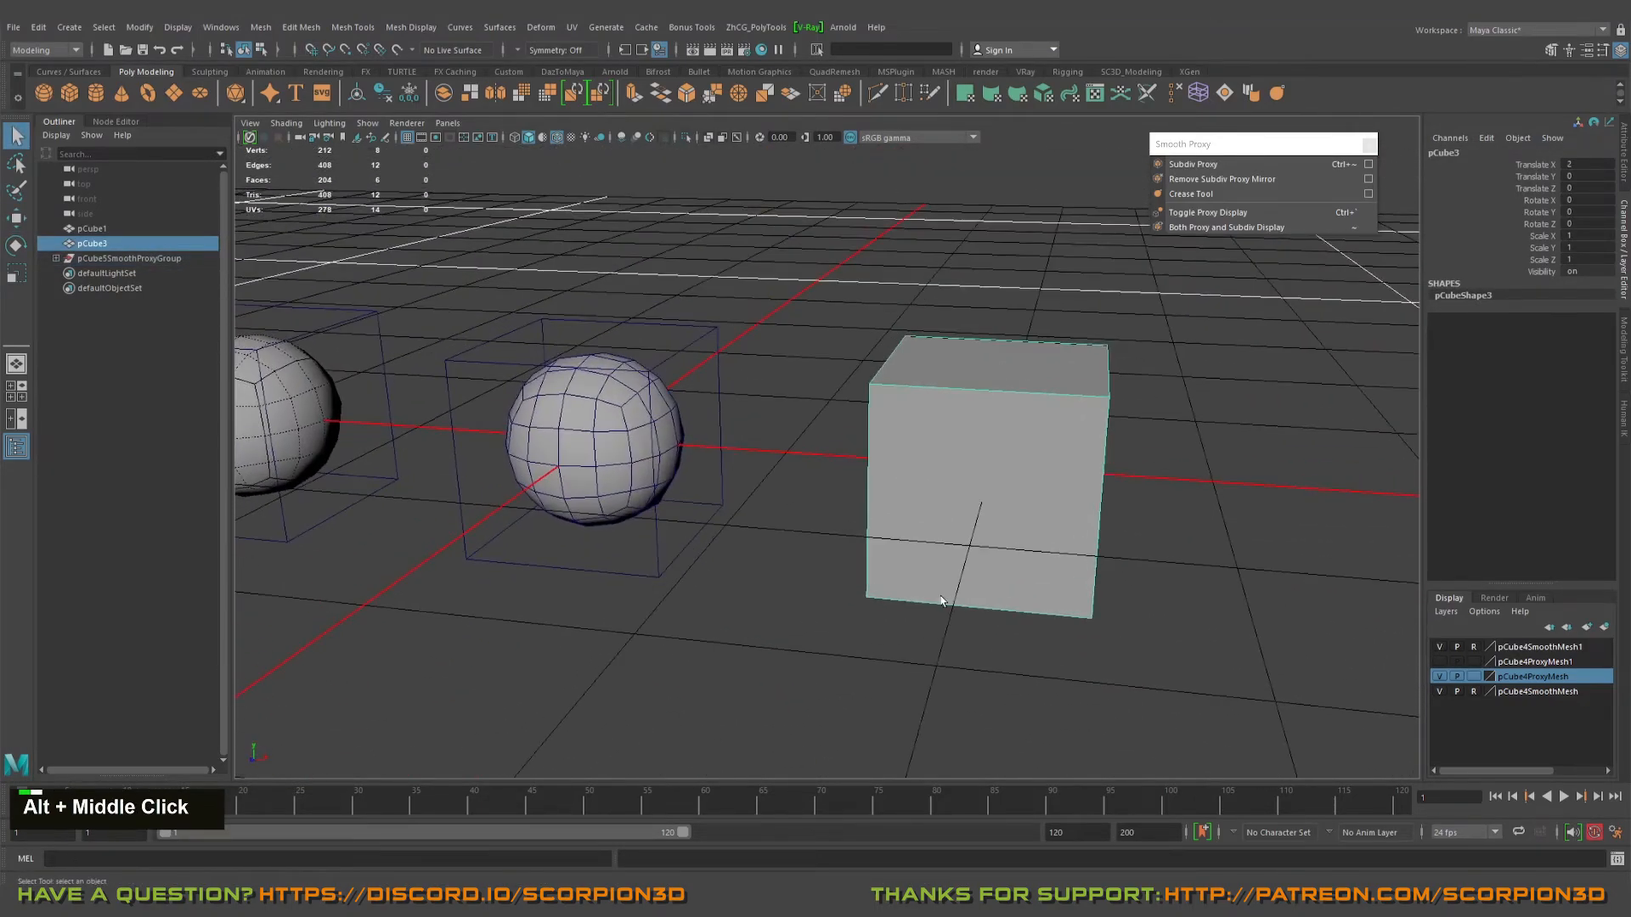
right_click_drag(929, 575, 903, 526, "alt")
left_click_drag(903, 527, 875, 540, "alt")
middle_click_drag(875, 540, 1083, 522, "alt")
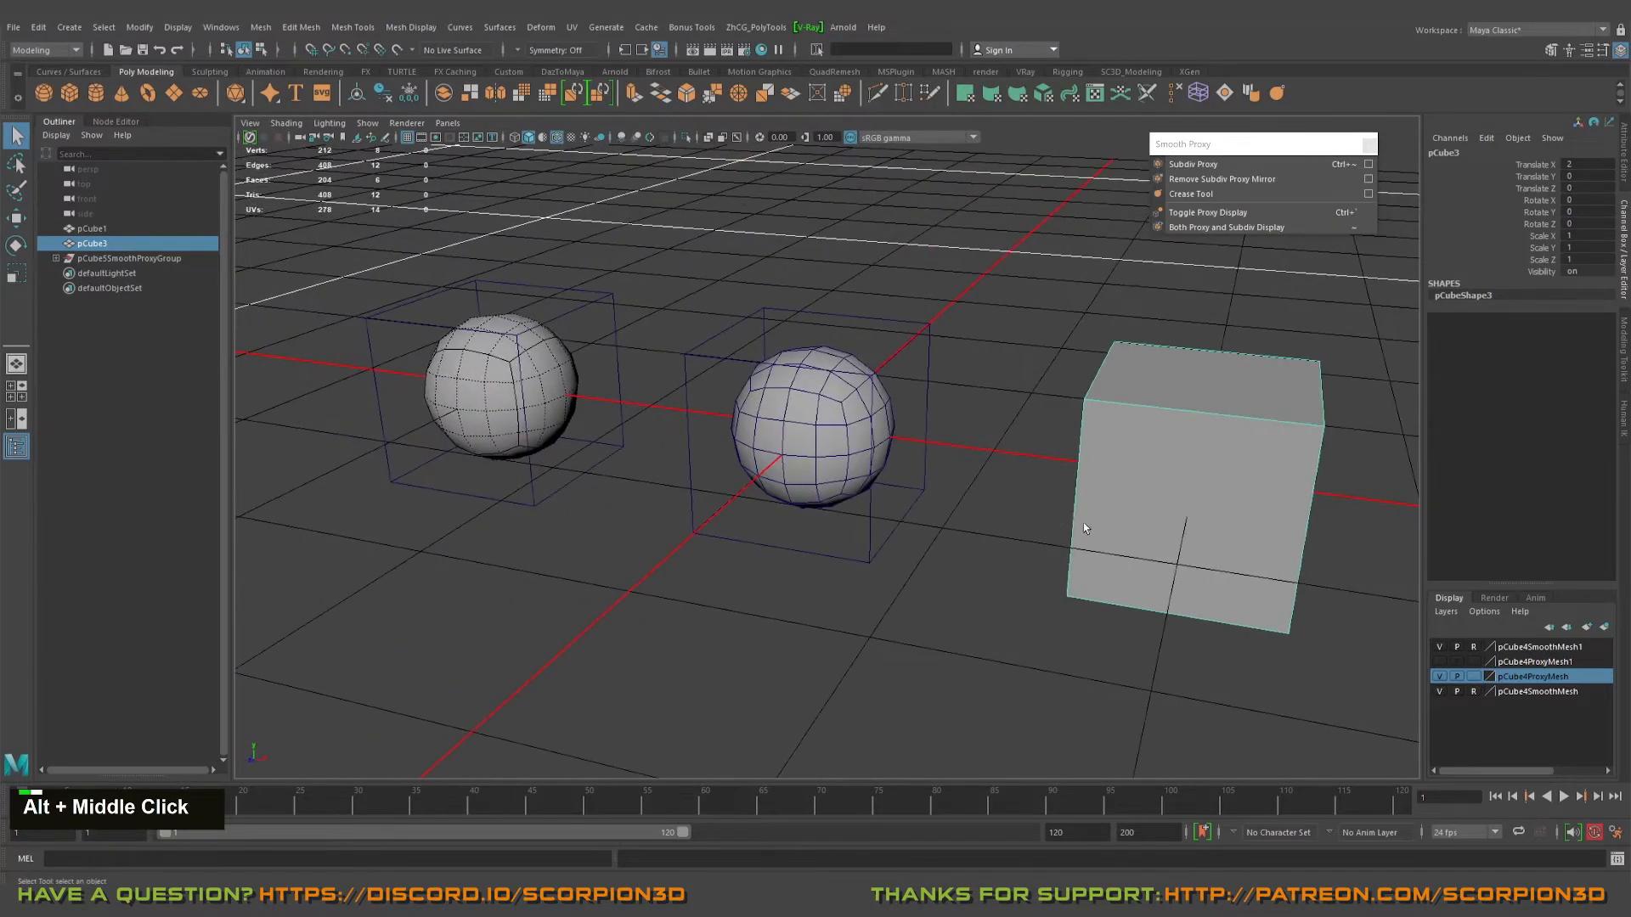
left_click_drag(1054, 524, 599, 312, "alt")
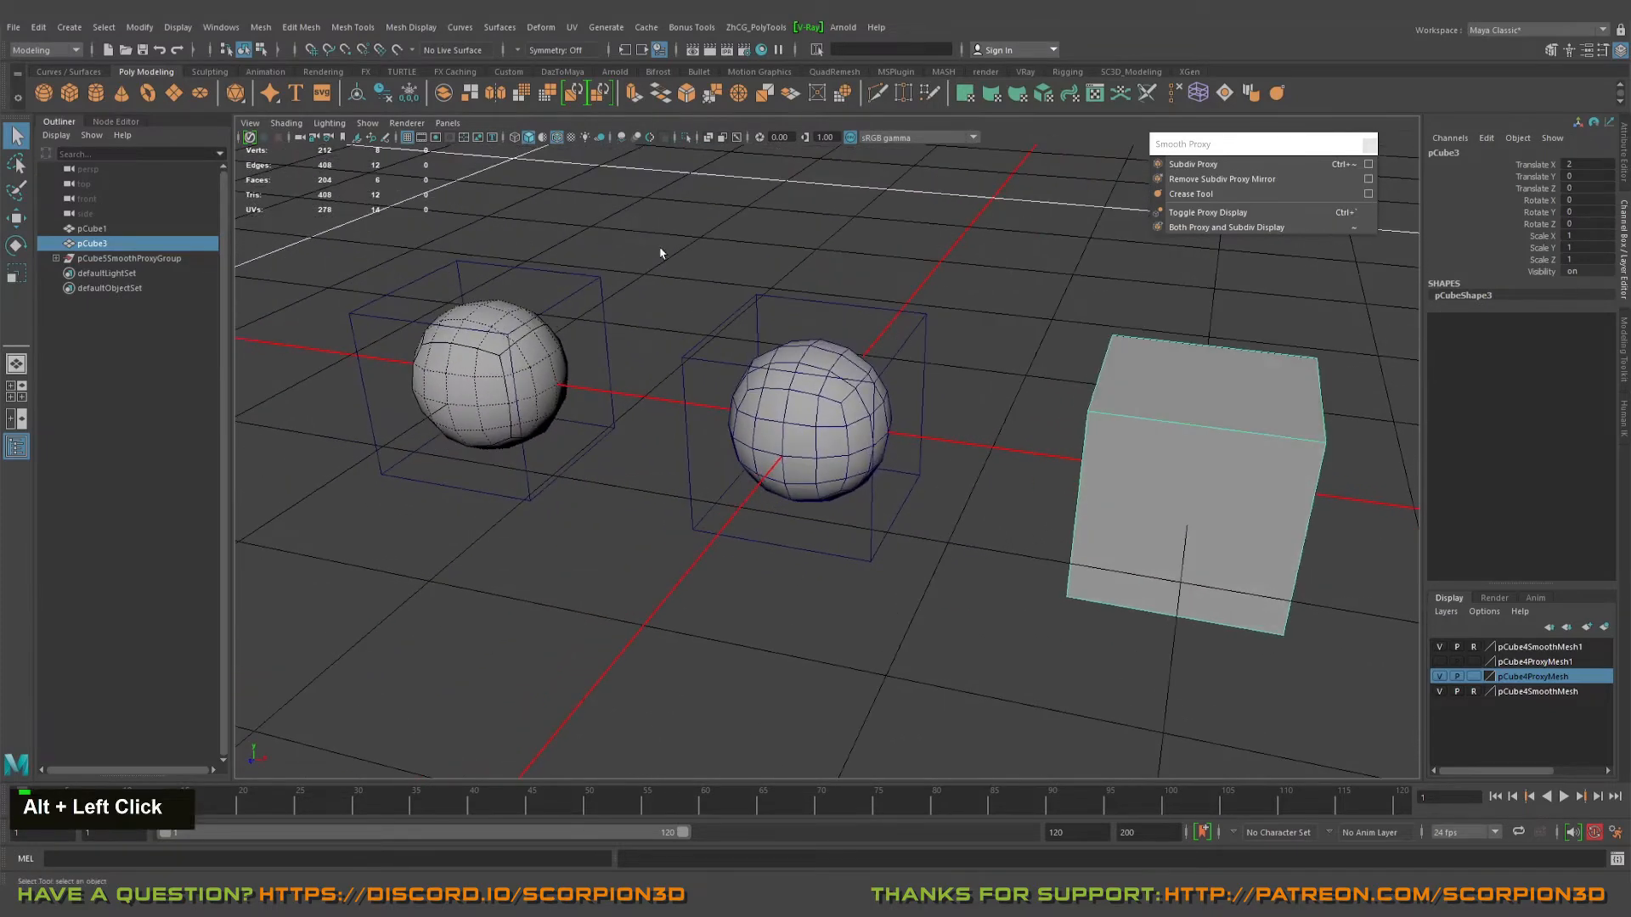
- Extrude the end face of the left smooth-proxy cube twice outward to stretch it into a capsule, and return to object selection
left_click_drag(374, 446, 299, 461)
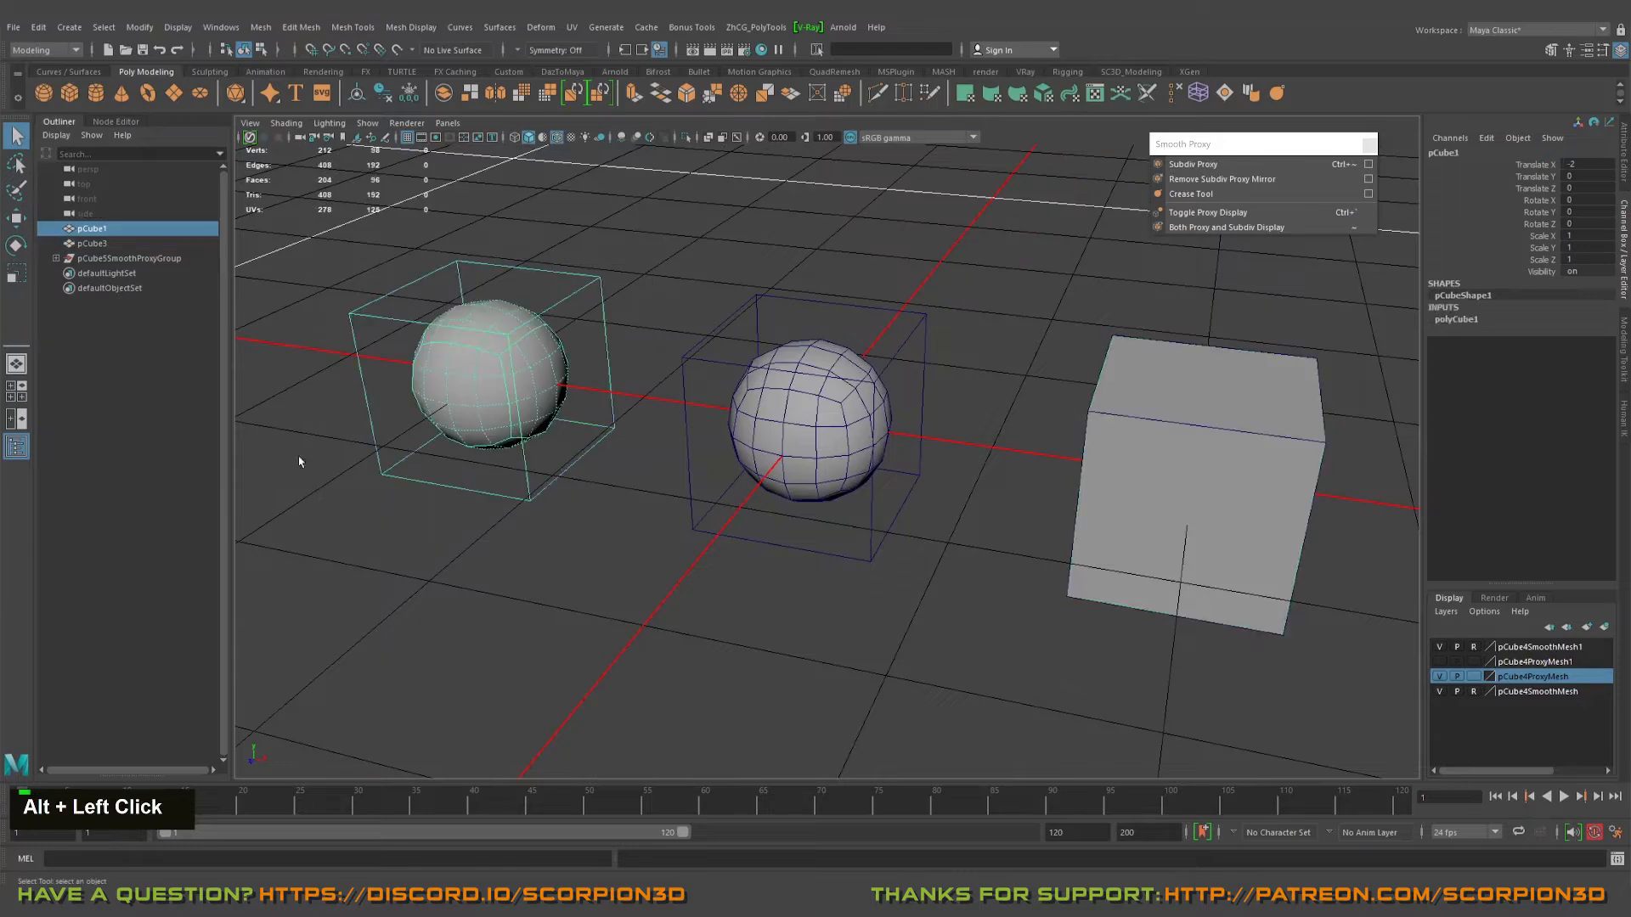
middle_click_drag(577, 311, 621, 314, "alt")
left_click_drag(468, 292, 620, 263, "alt")
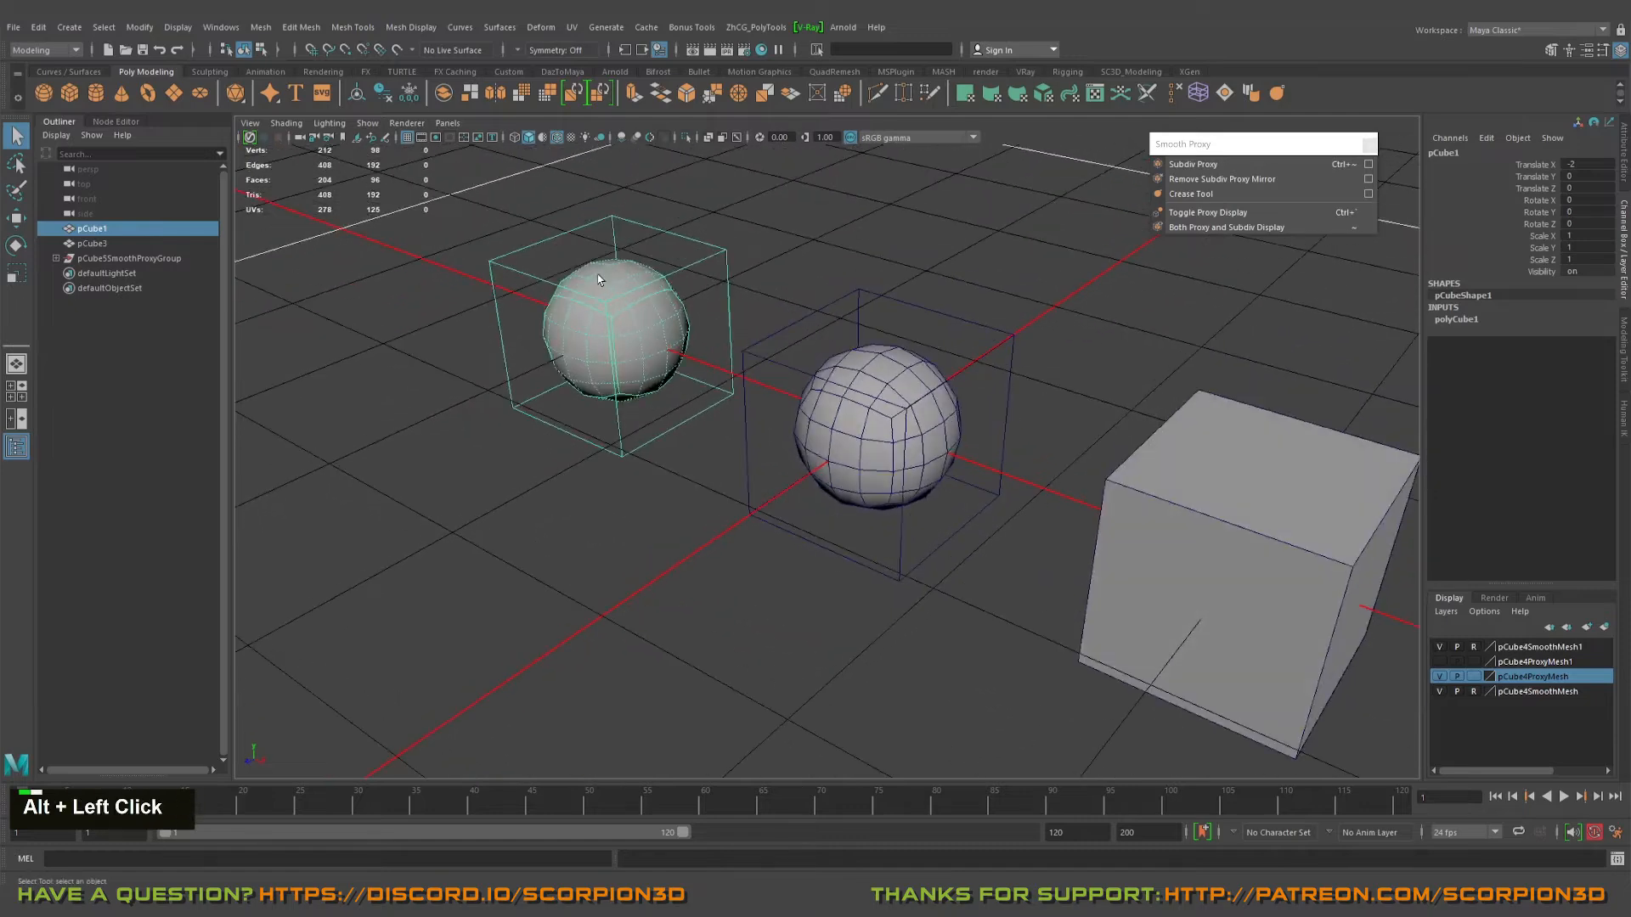
middle_click_drag(620, 264, 615, 314, "alt")
right_click_drag(557, 335, 557, 375)
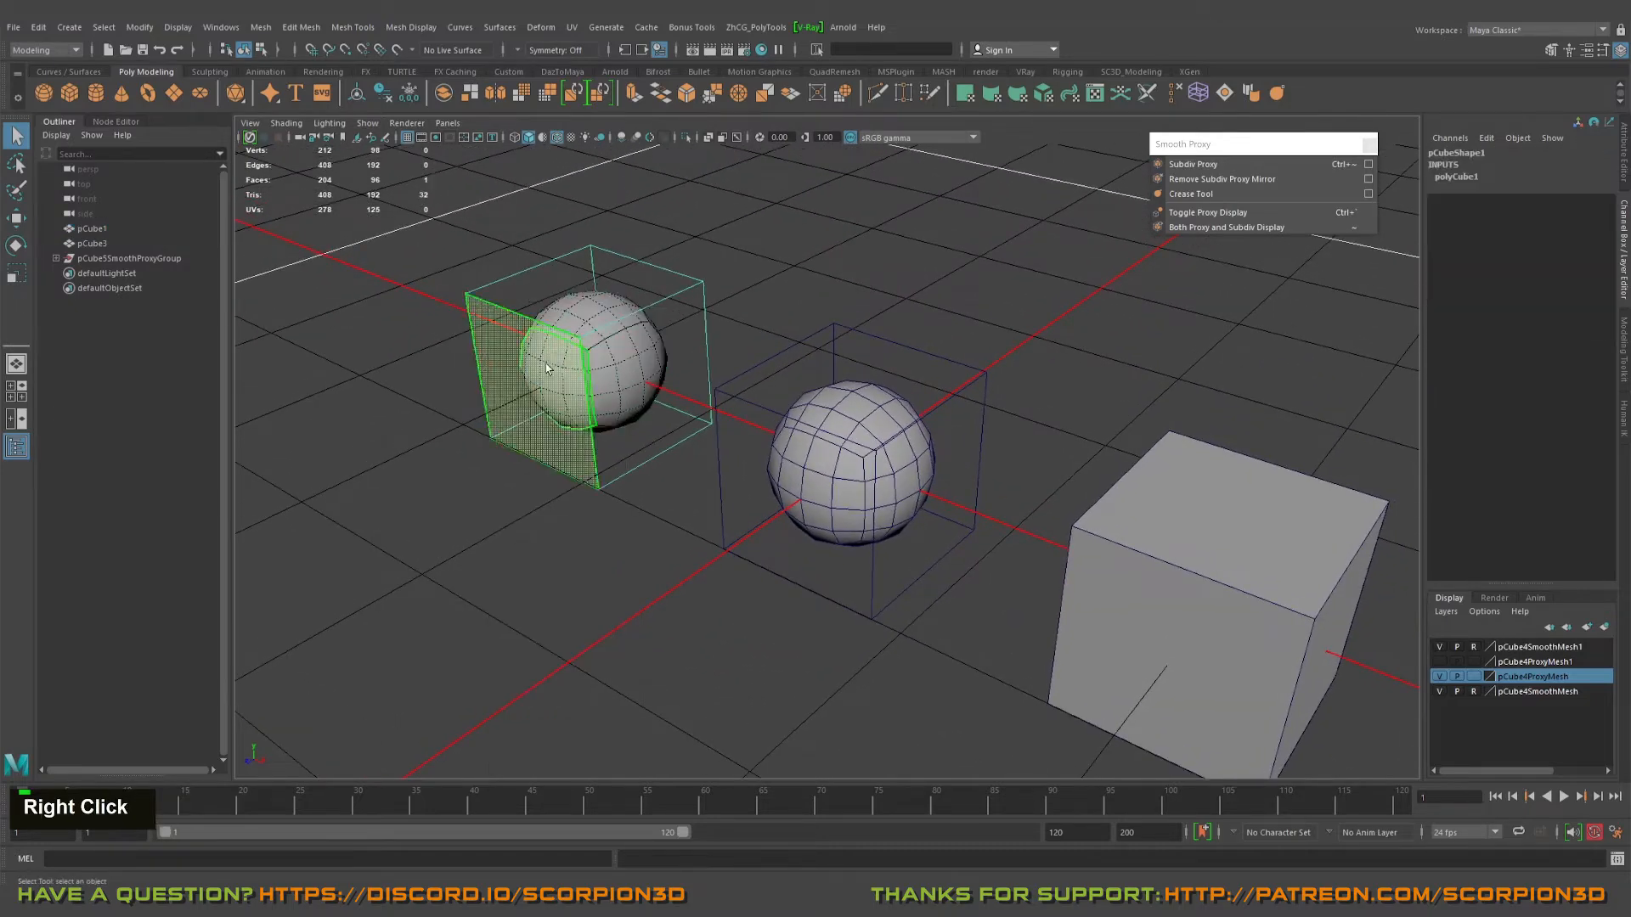
left_click(547, 366)
key("w")
left_click_drag(490, 417, 366, 479, "shift")
middle_click_drag(365, 479, 531, 378, "alt")
left_click_drag(525, 378, 391, 444, "shift")
middle_click_drag(808, 372, 612, 363, "alt")
key("q")
right_click_drag(488, 299, 552, 260)
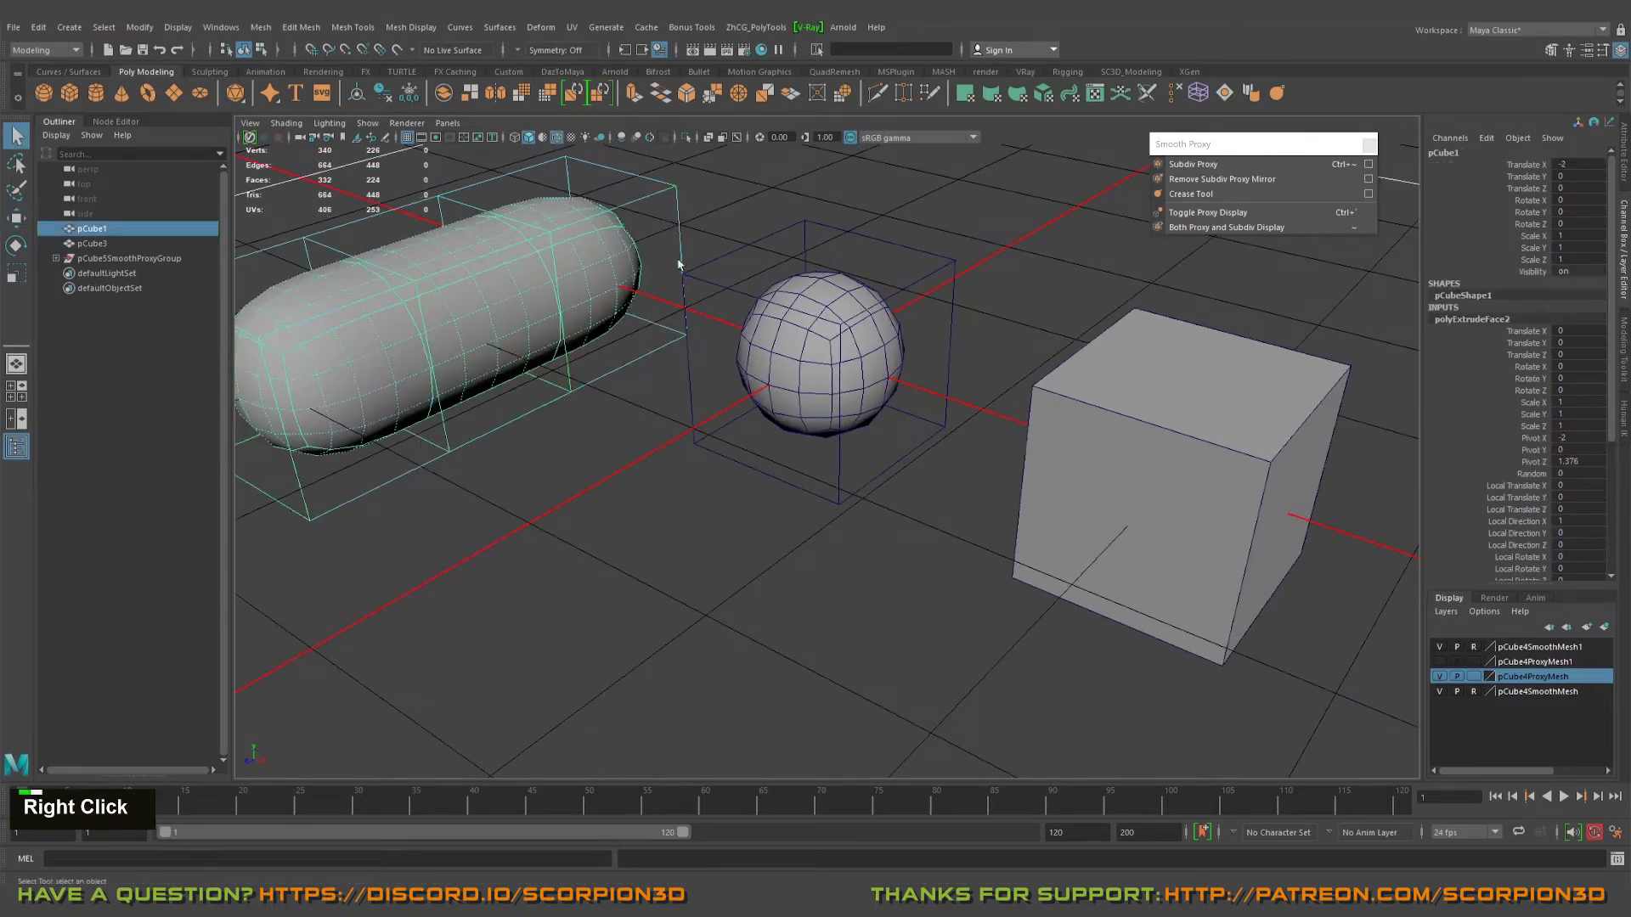
- Turn on the smooth mesh preview for the plain polygon cube beside the two smooth-proxy objects
left_click_drag(680, 263, 637, 293, "alt")
middle_click_drag(637, 294, 642, 227, "alt")
left_click(893, 413)
scroll(957, 398, "down", 5)
key("3")
left_click_drag(893, 412, 910, 455, "alt")
scroll(928, 443, "up", 4)
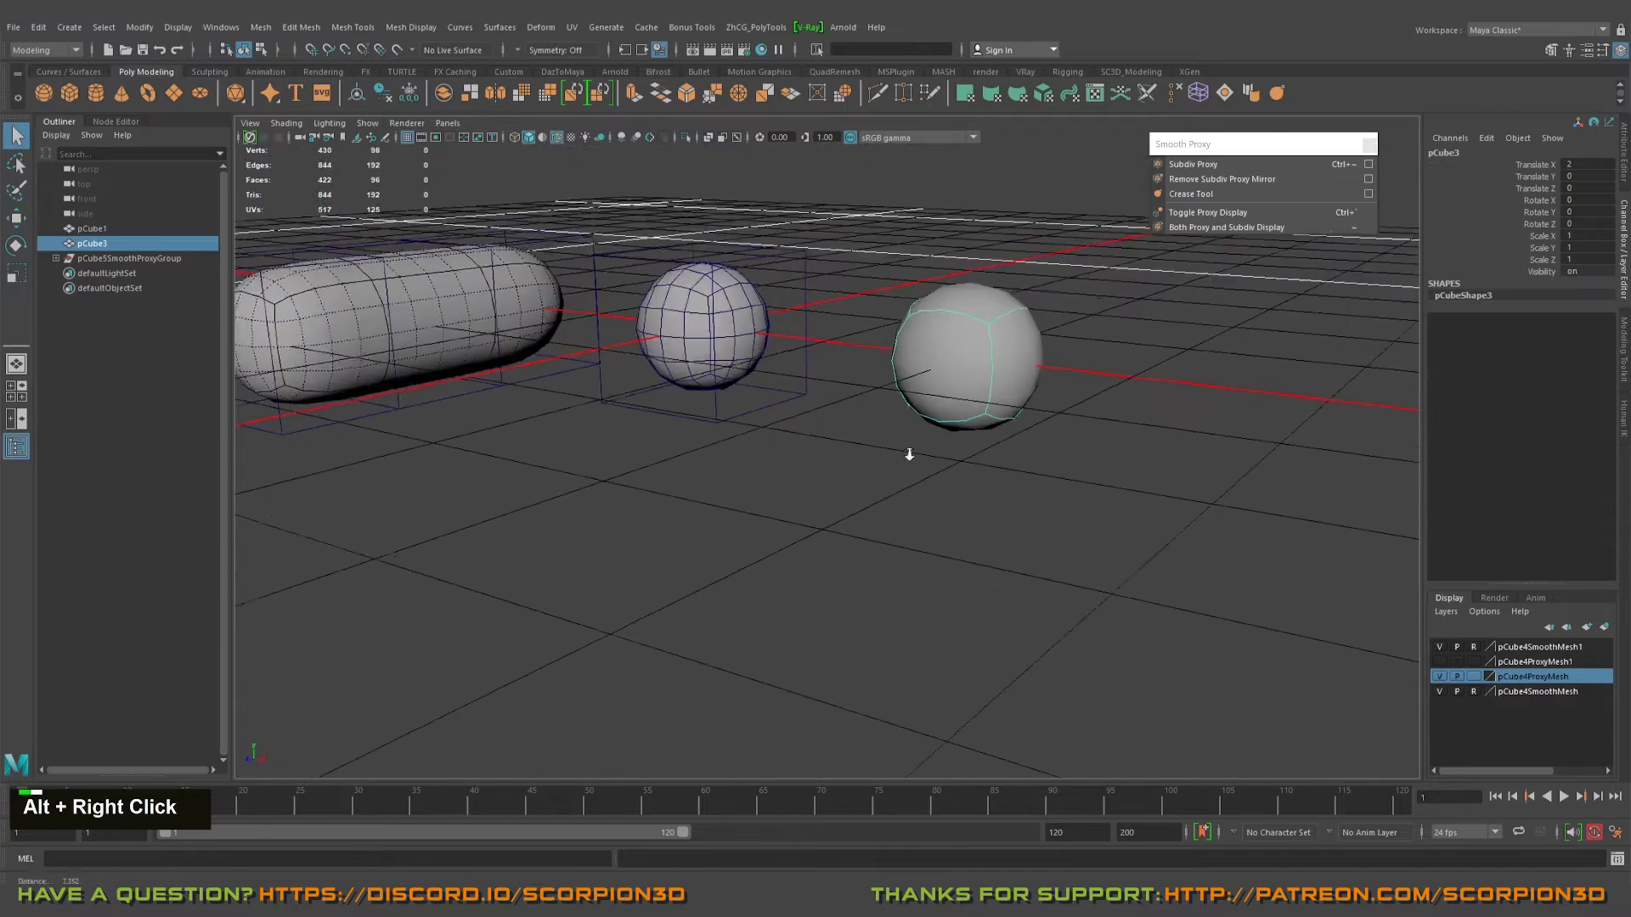
- Detach the list of geometry conversion commands as a floating window in the viewport
right_click_drag(910, 456, 1011, 383, "alt")
middle_click_drag(1011, 382, 940, 458, "alt")
left_click_drag(940, 459, 875, 430, "alt")
middle_click_drag(875, 430, 947, 429, "alt")
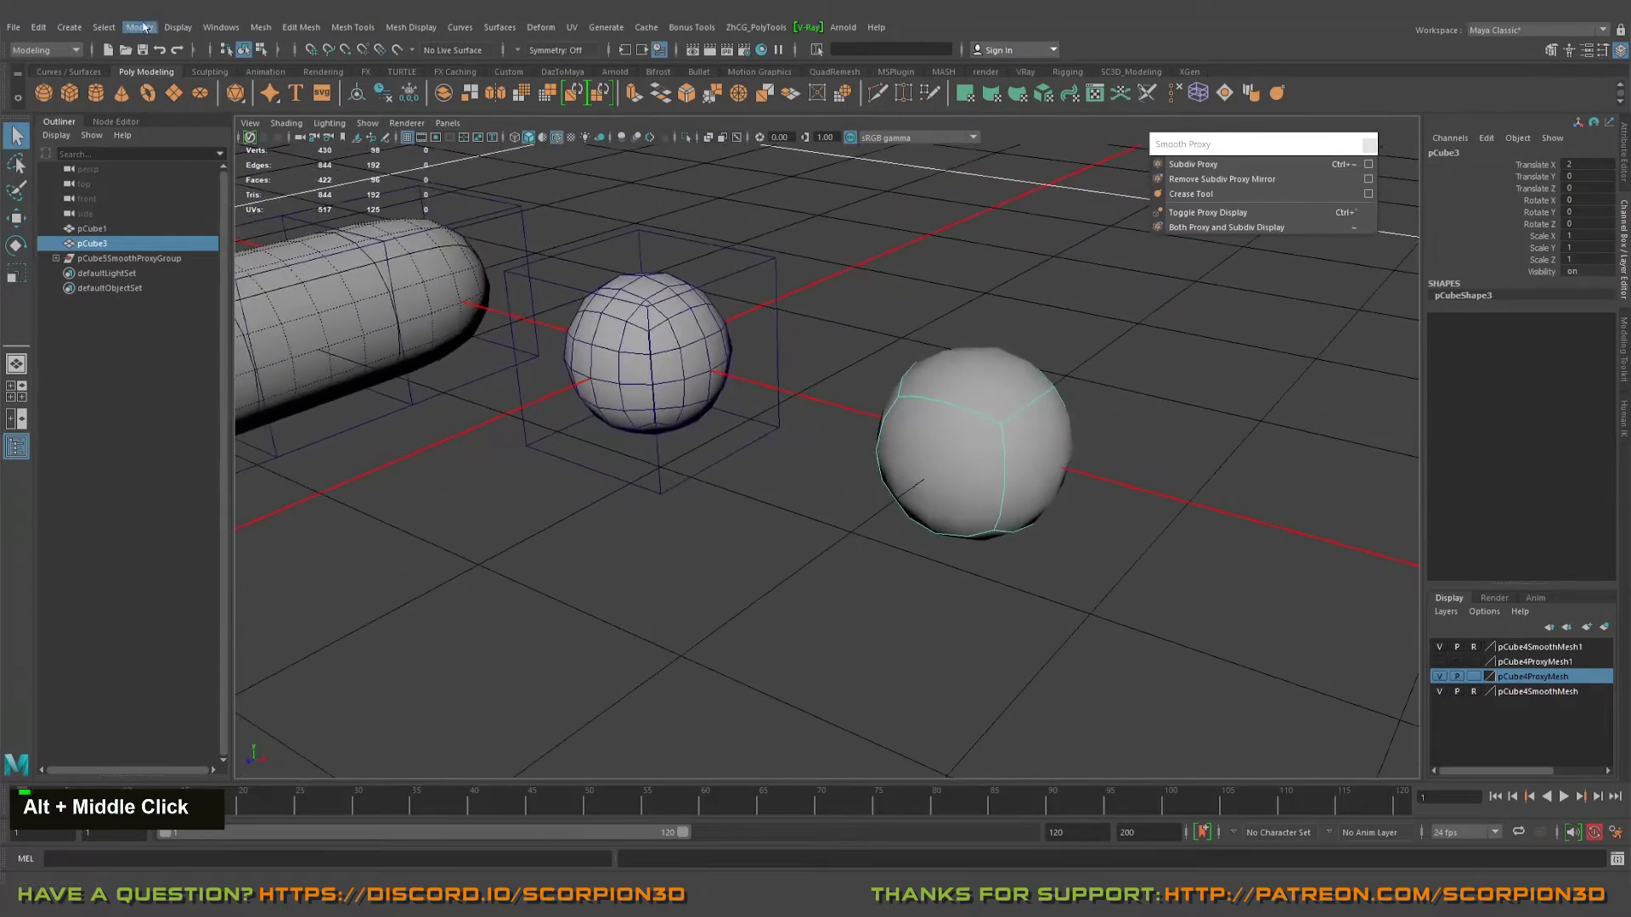
left_click(70, 27)
left_click(139, 27)
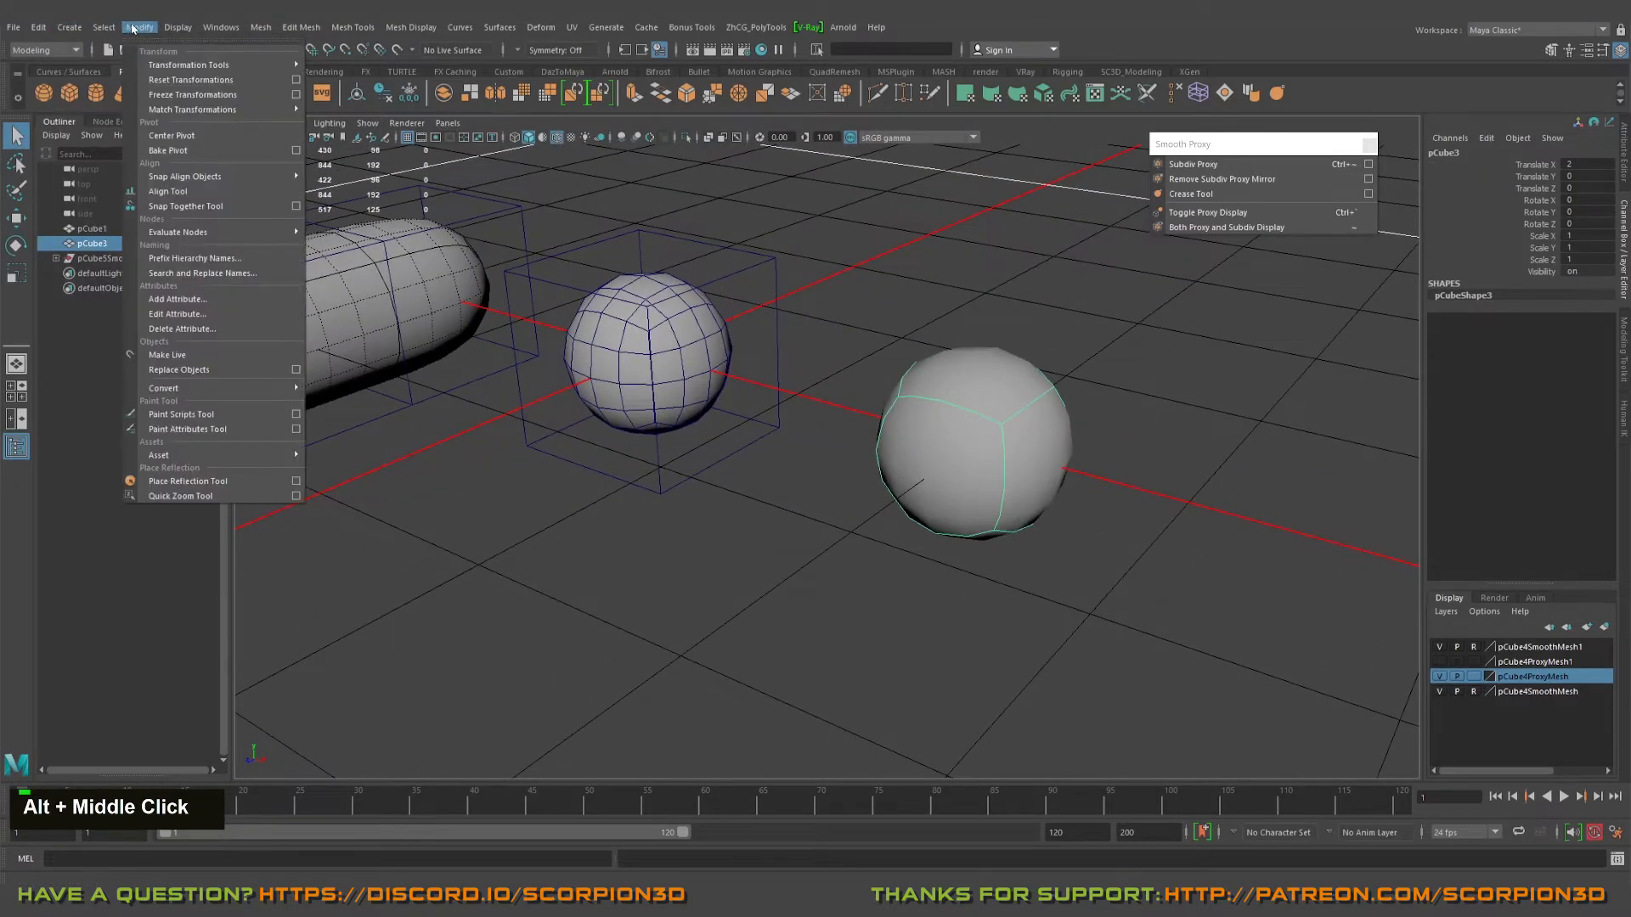
mouse_move(163, 387)
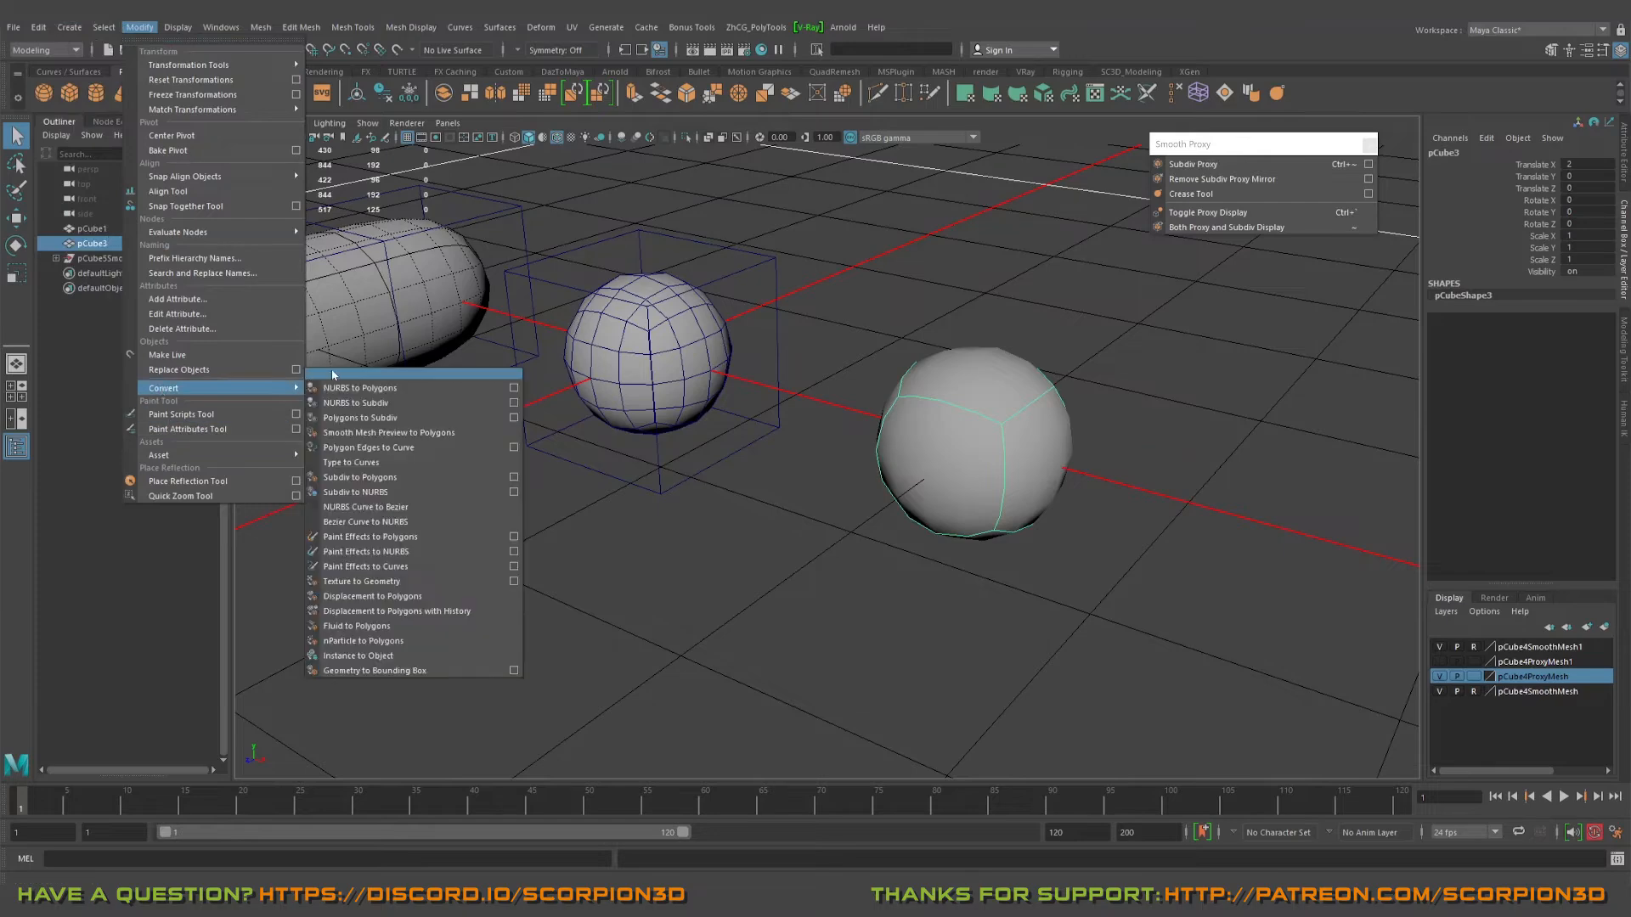
left_click(420, 371)
left_click_drag(420, 346, 372, 443)
- Review the Polygons to Subdiv conversion options and close them without converting
right_click_drag(595, 476, 648, 499, "alt")
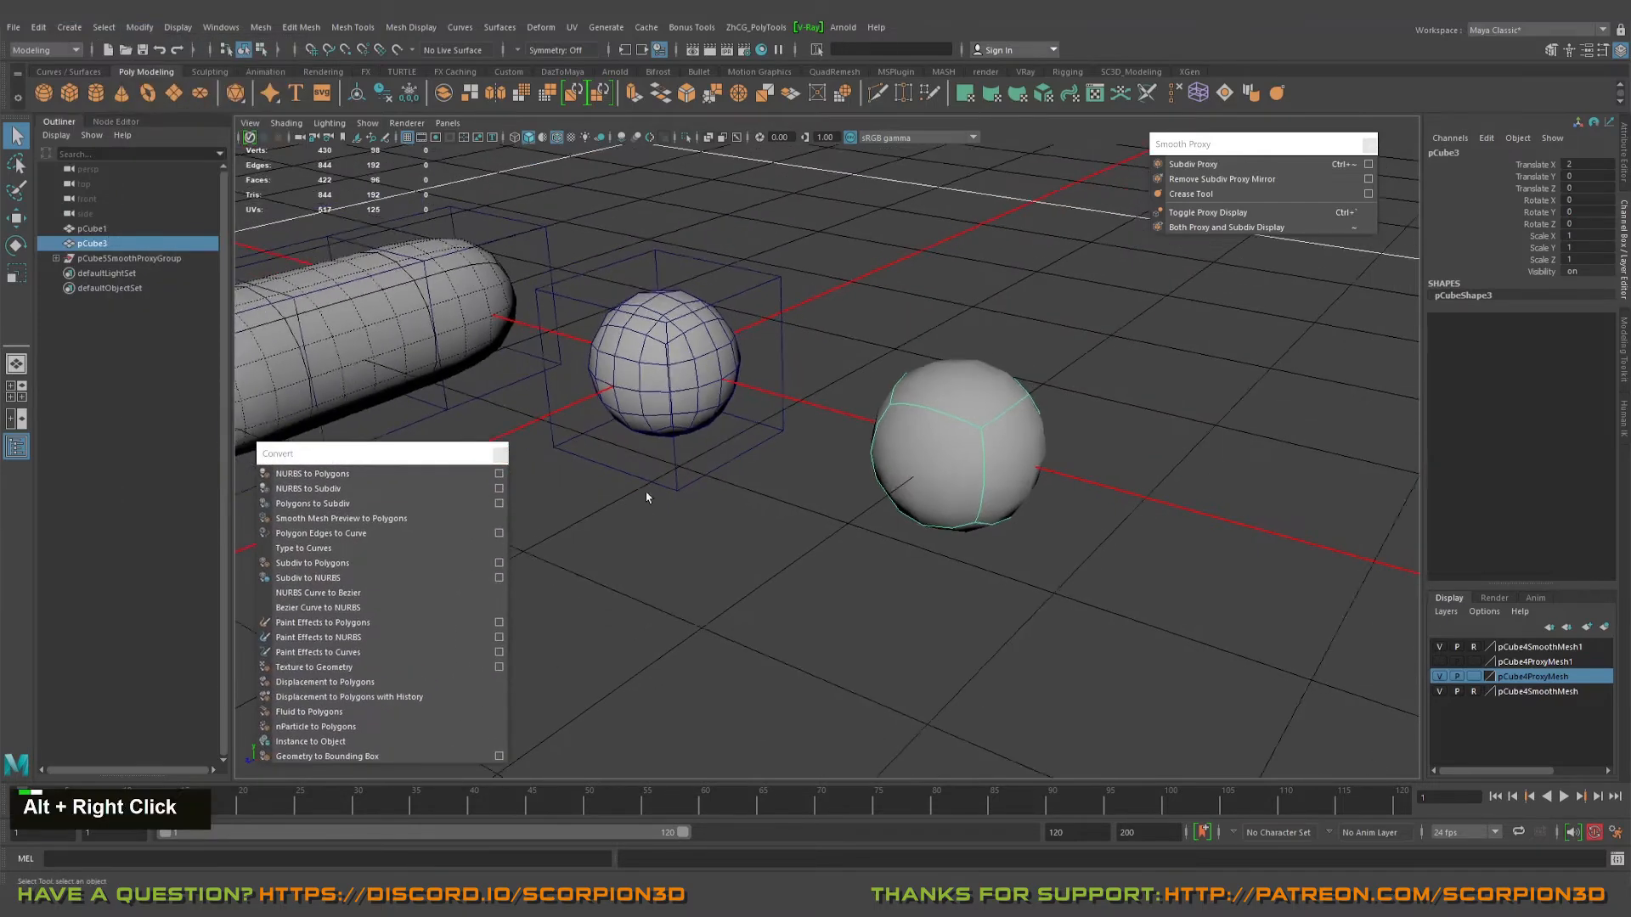
left_click_drag(648, 499, 746, 436, "alt")
right_click_drag(746, 436, 718, 510, "alt")
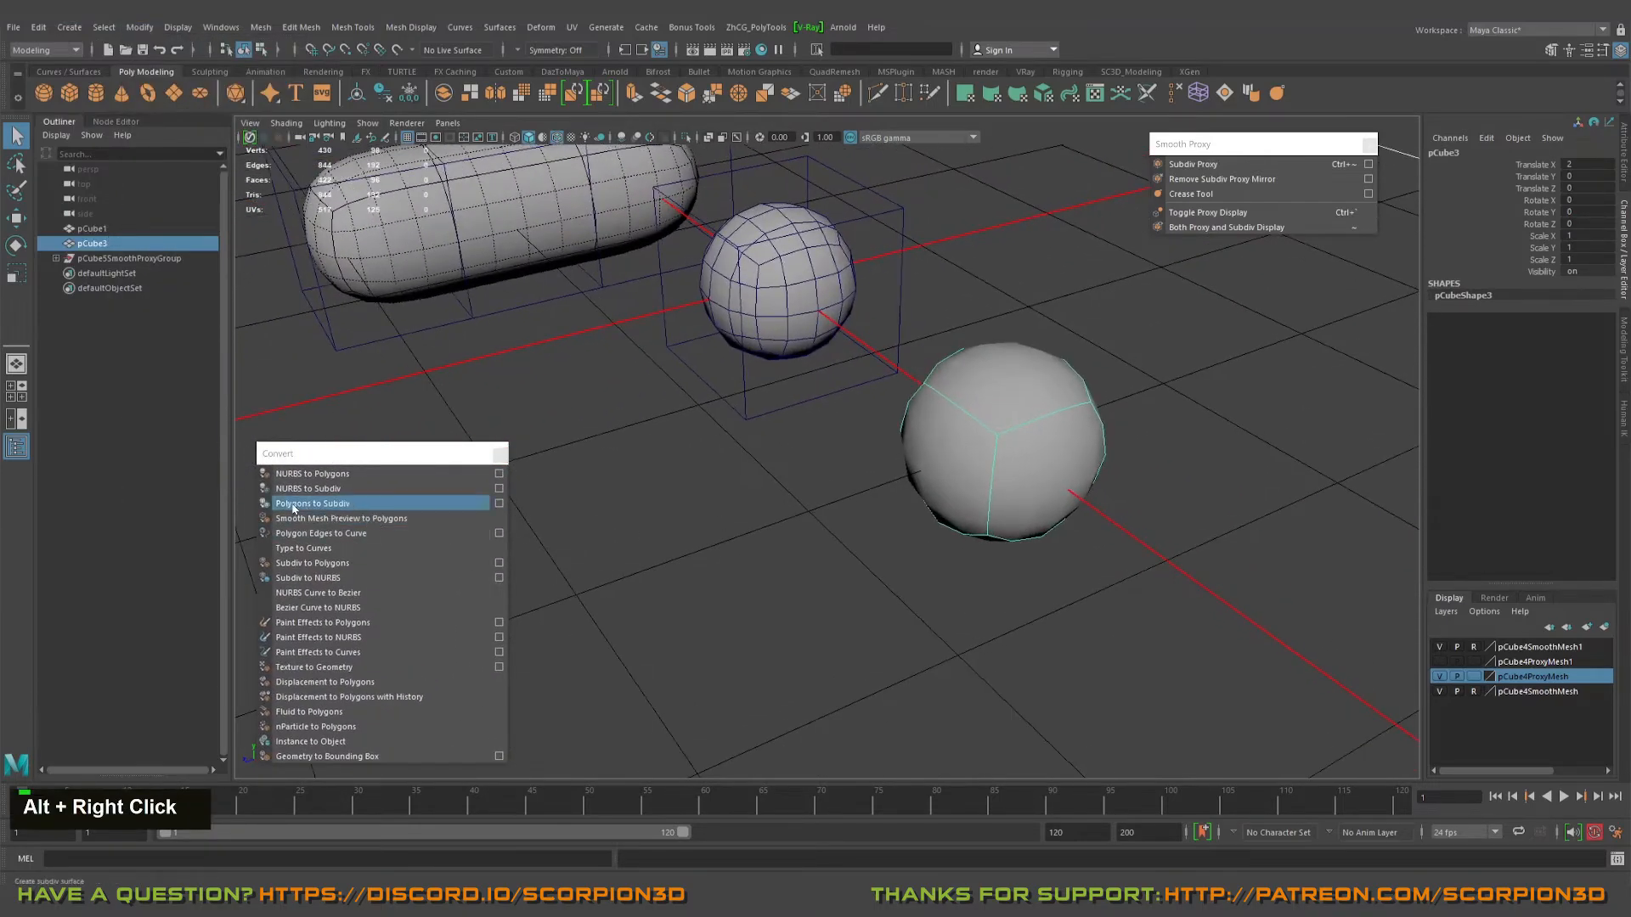
left_click(499, 503)
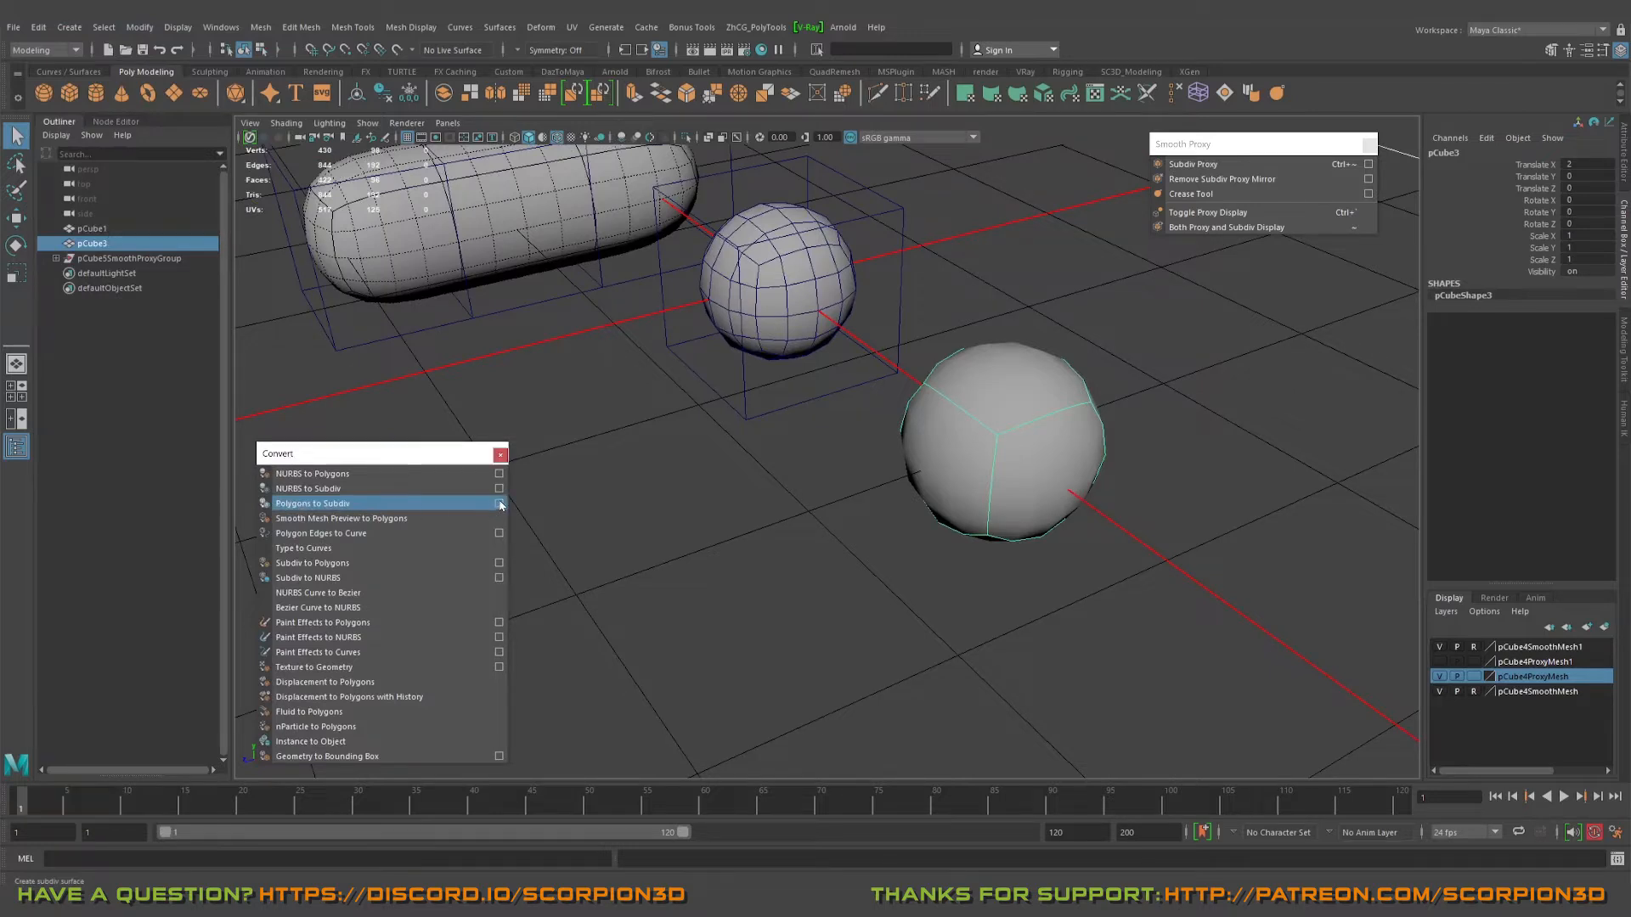
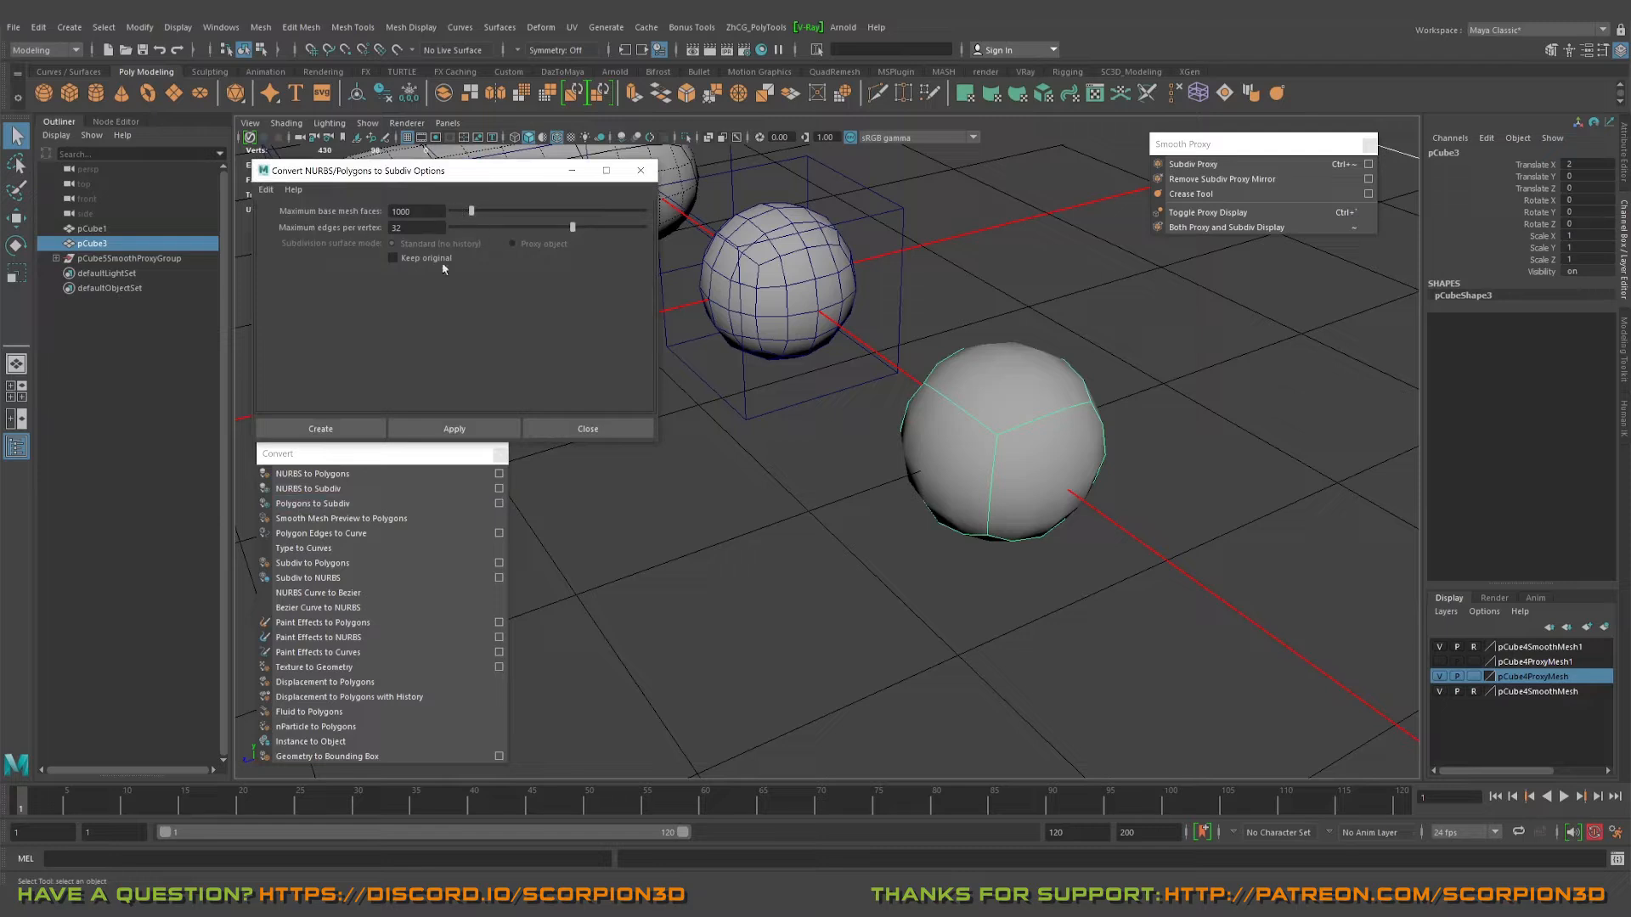
left_click(582, 430)
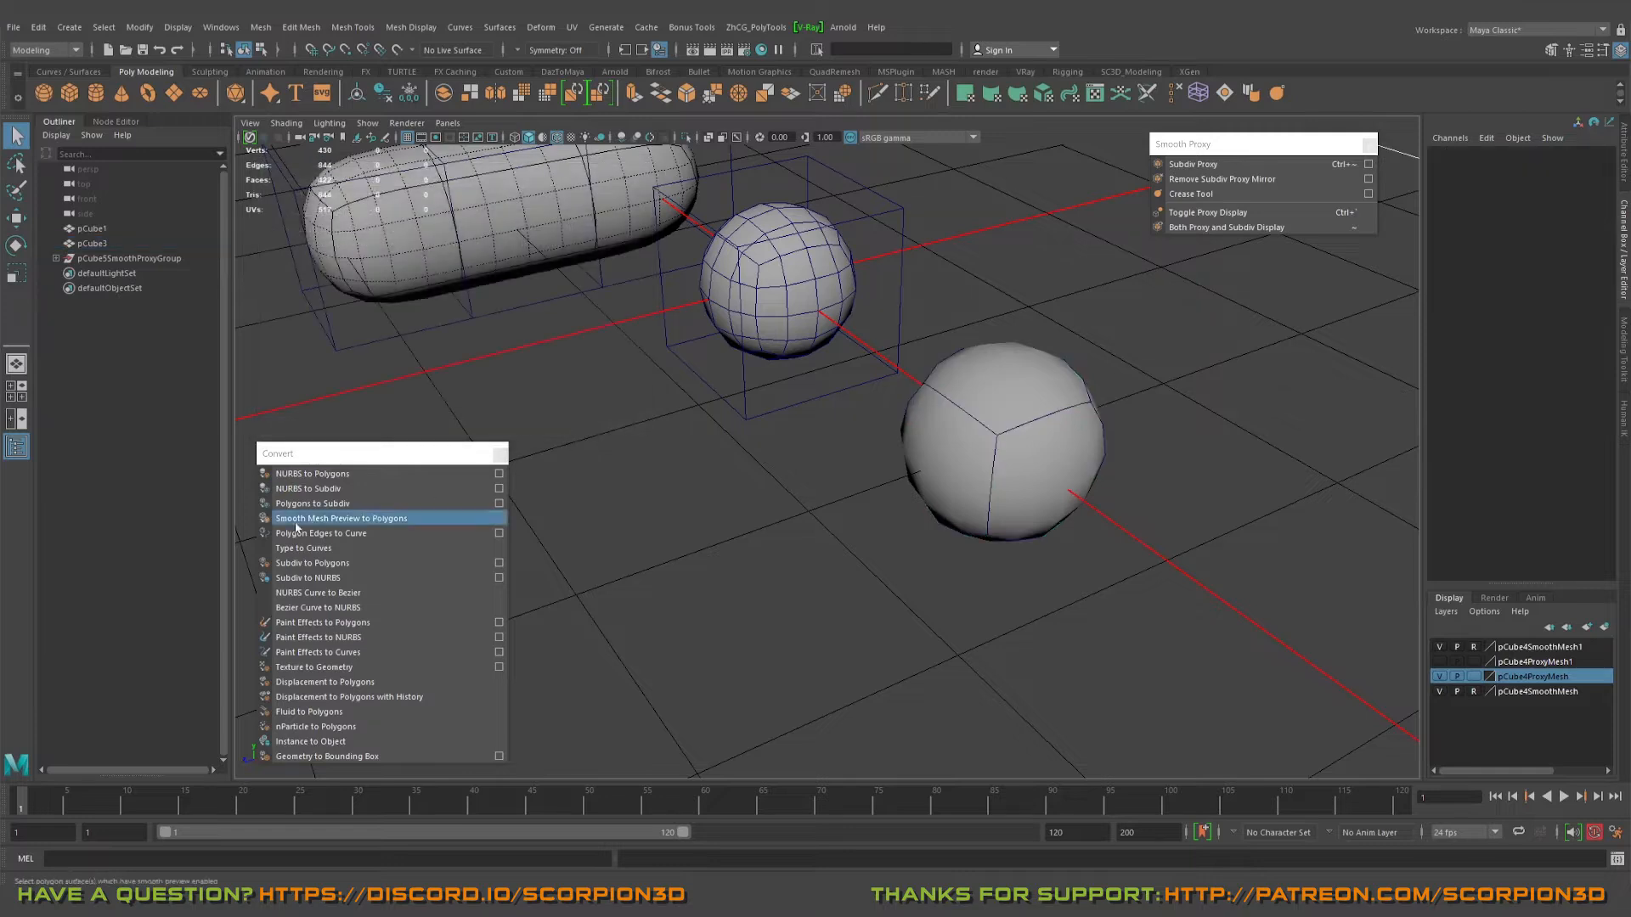
- Convert the smooth-previewed cube from polygons to a subdiv surface
left_click(1083, 434)
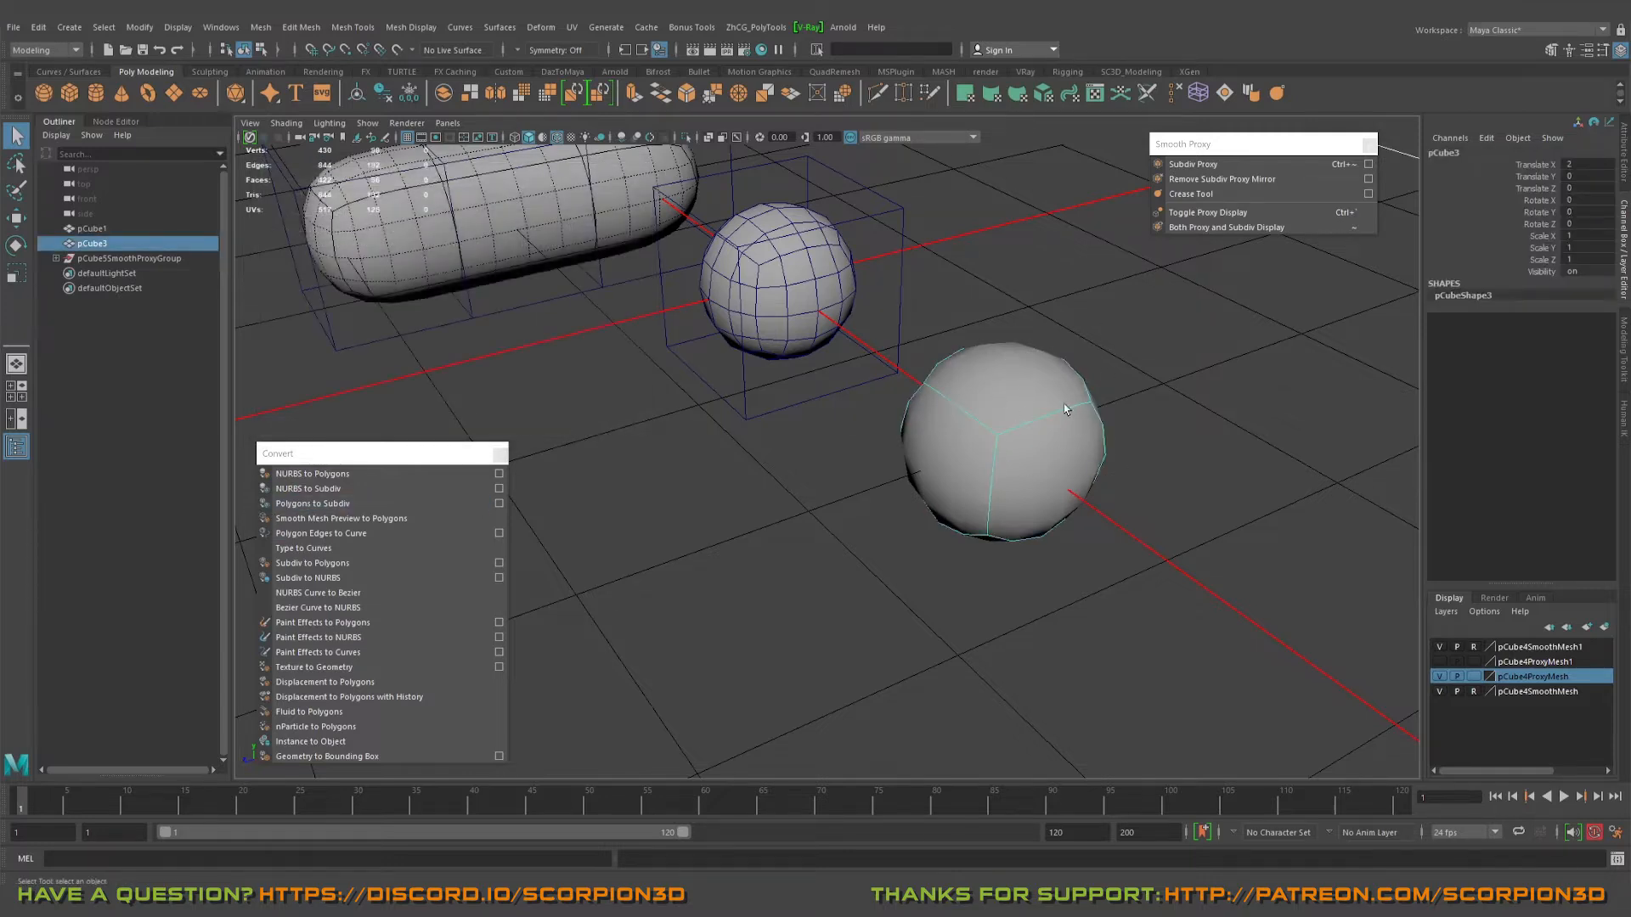
left_click(314, 504)
left_click_drag(692, 481, 793, 462, "alt")
middle_click_drag(794, 462, 832, 510, "alt")
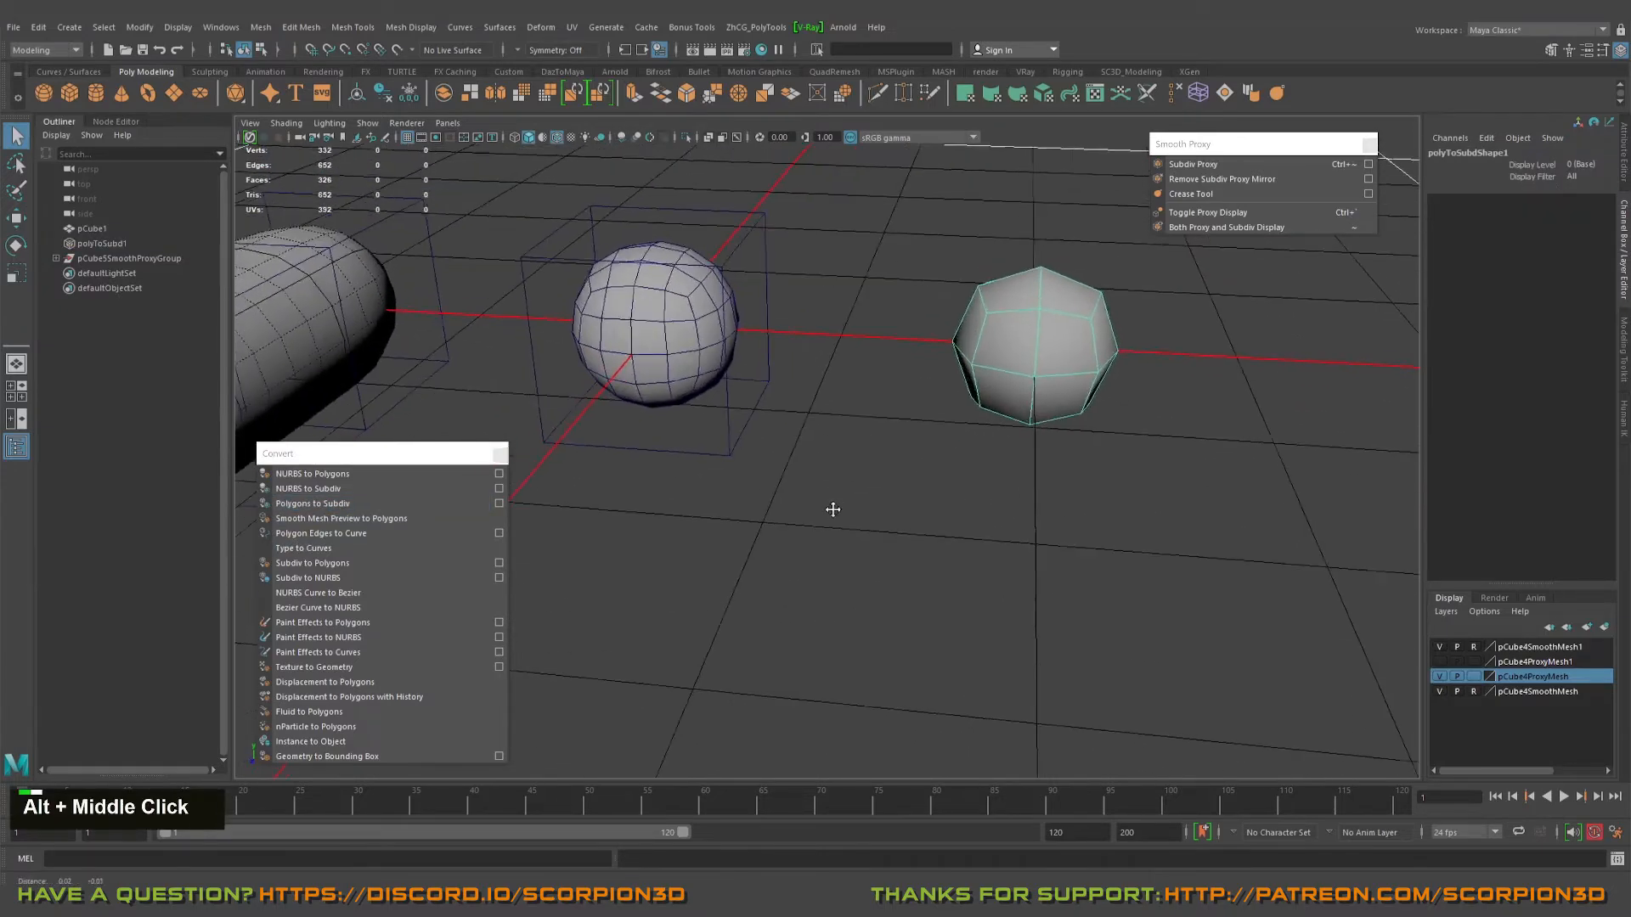
scroll(833, 509, "down", 3, "alt")
right_click_drag(833, 510, 950, 508, "alt")
left_click_drag(950, 508, 997, 364, "alt")
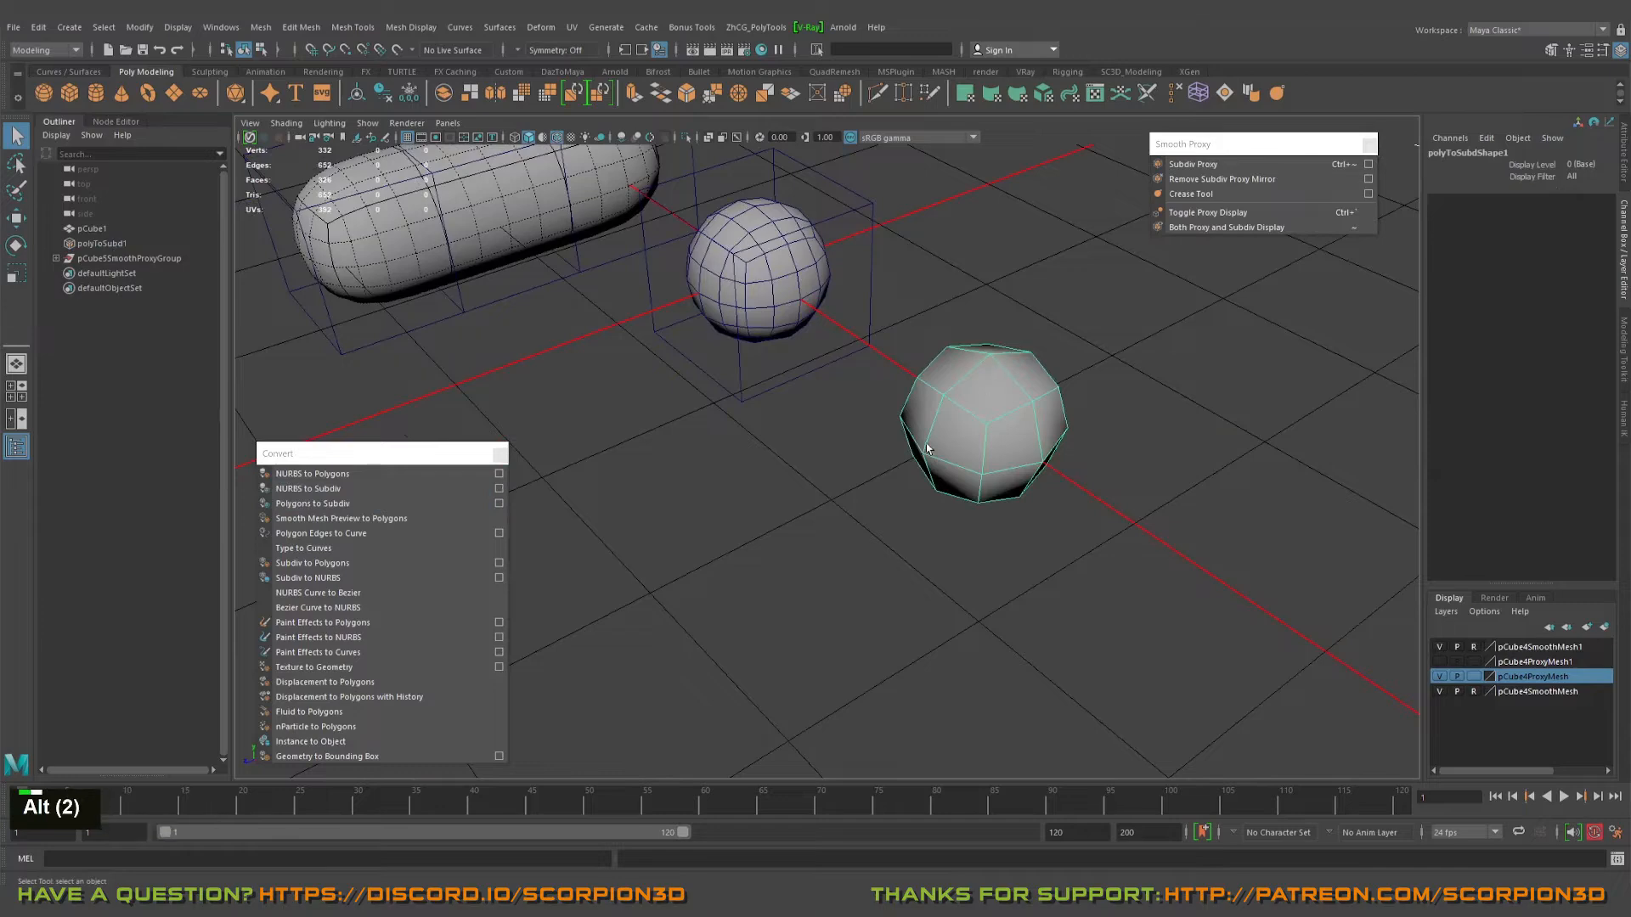
- Select the converted subdiv surface and close the floating Smooth Proxy window
left_click_drag(794, 519, 884, 444, "alt")
middle_click_drag(885, 444, 760, 446, "alt")
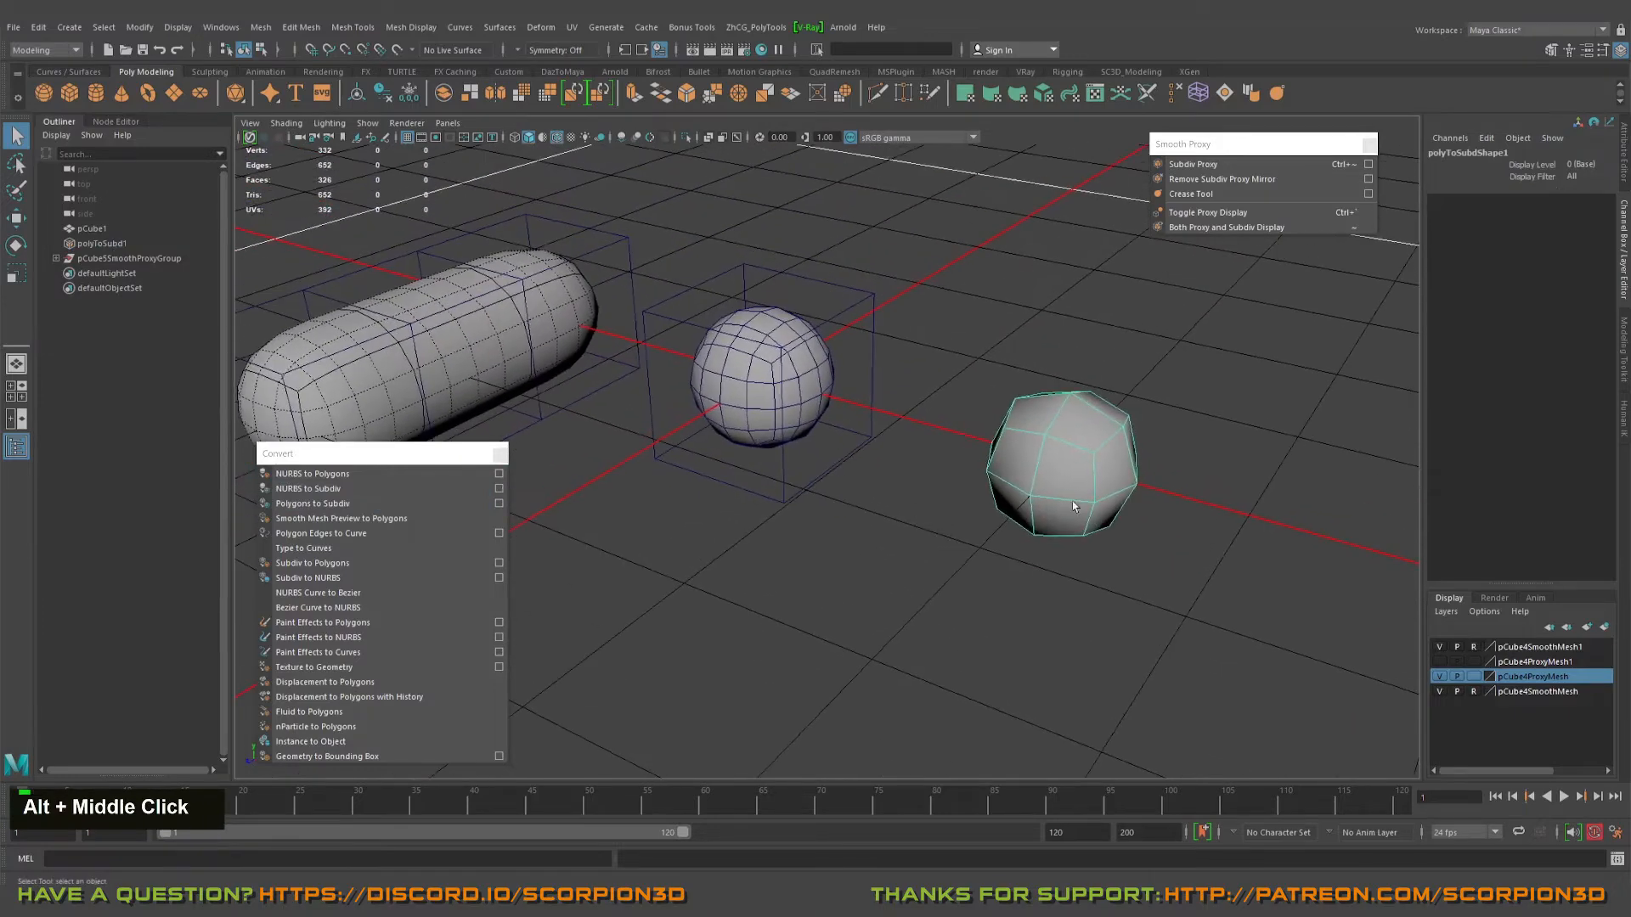
middle_click_drag(1044, 514, 954, 476, "alt")
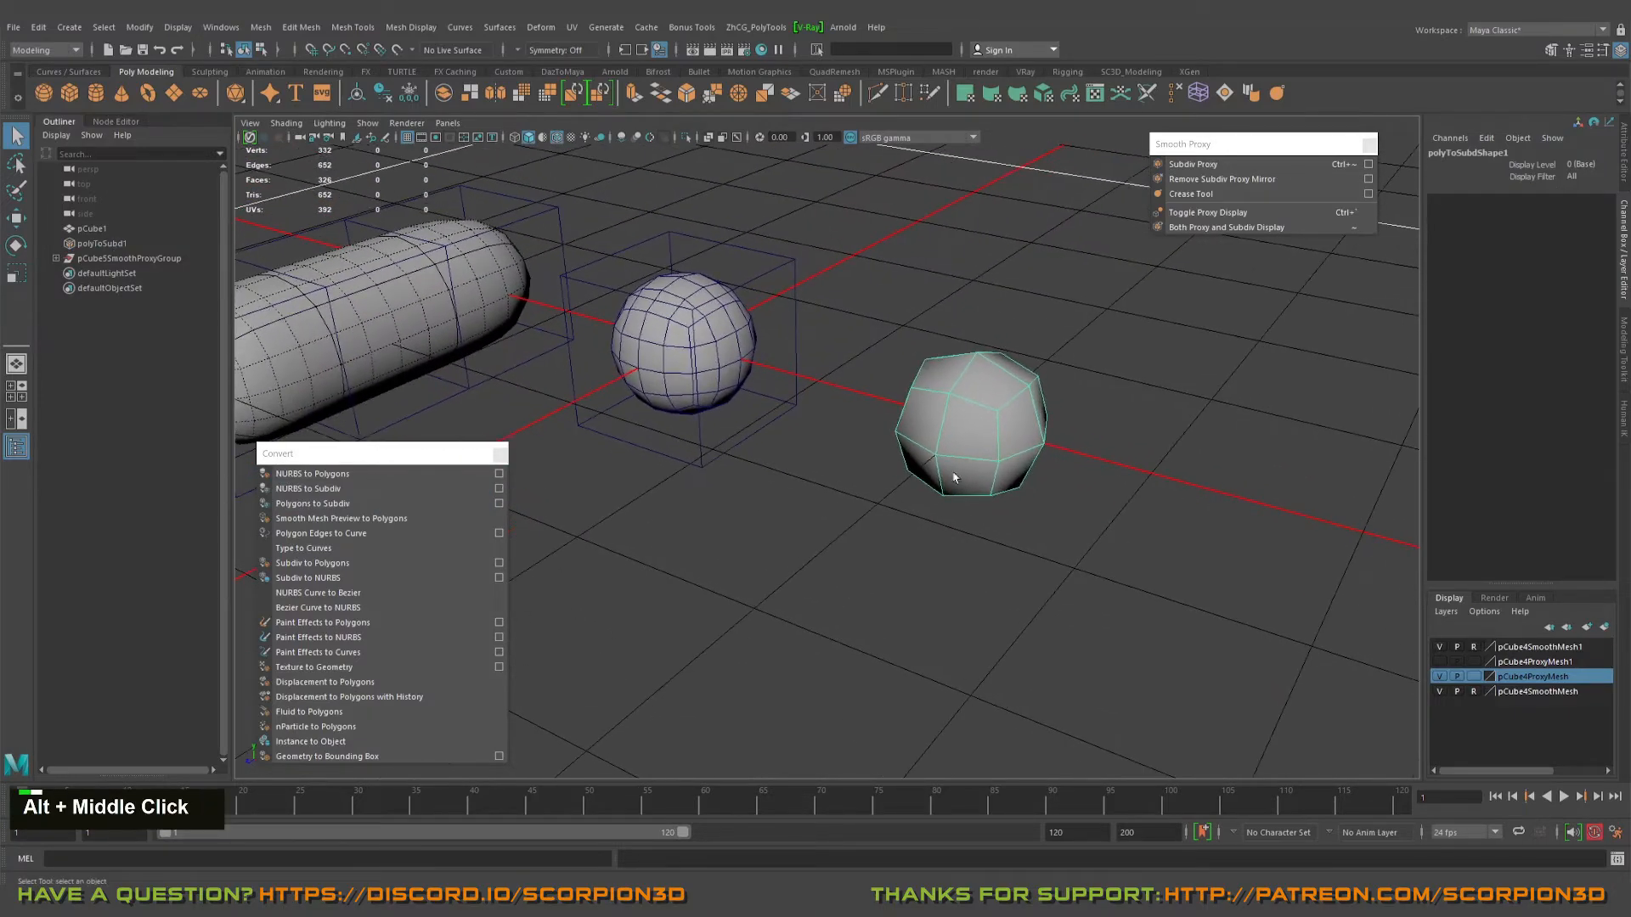
right_click_drag(954, 477, 1101, 494, "alt")
middle_click_drag(1101, 495, 1090, 573, "alt")
left_click(1026, 471)
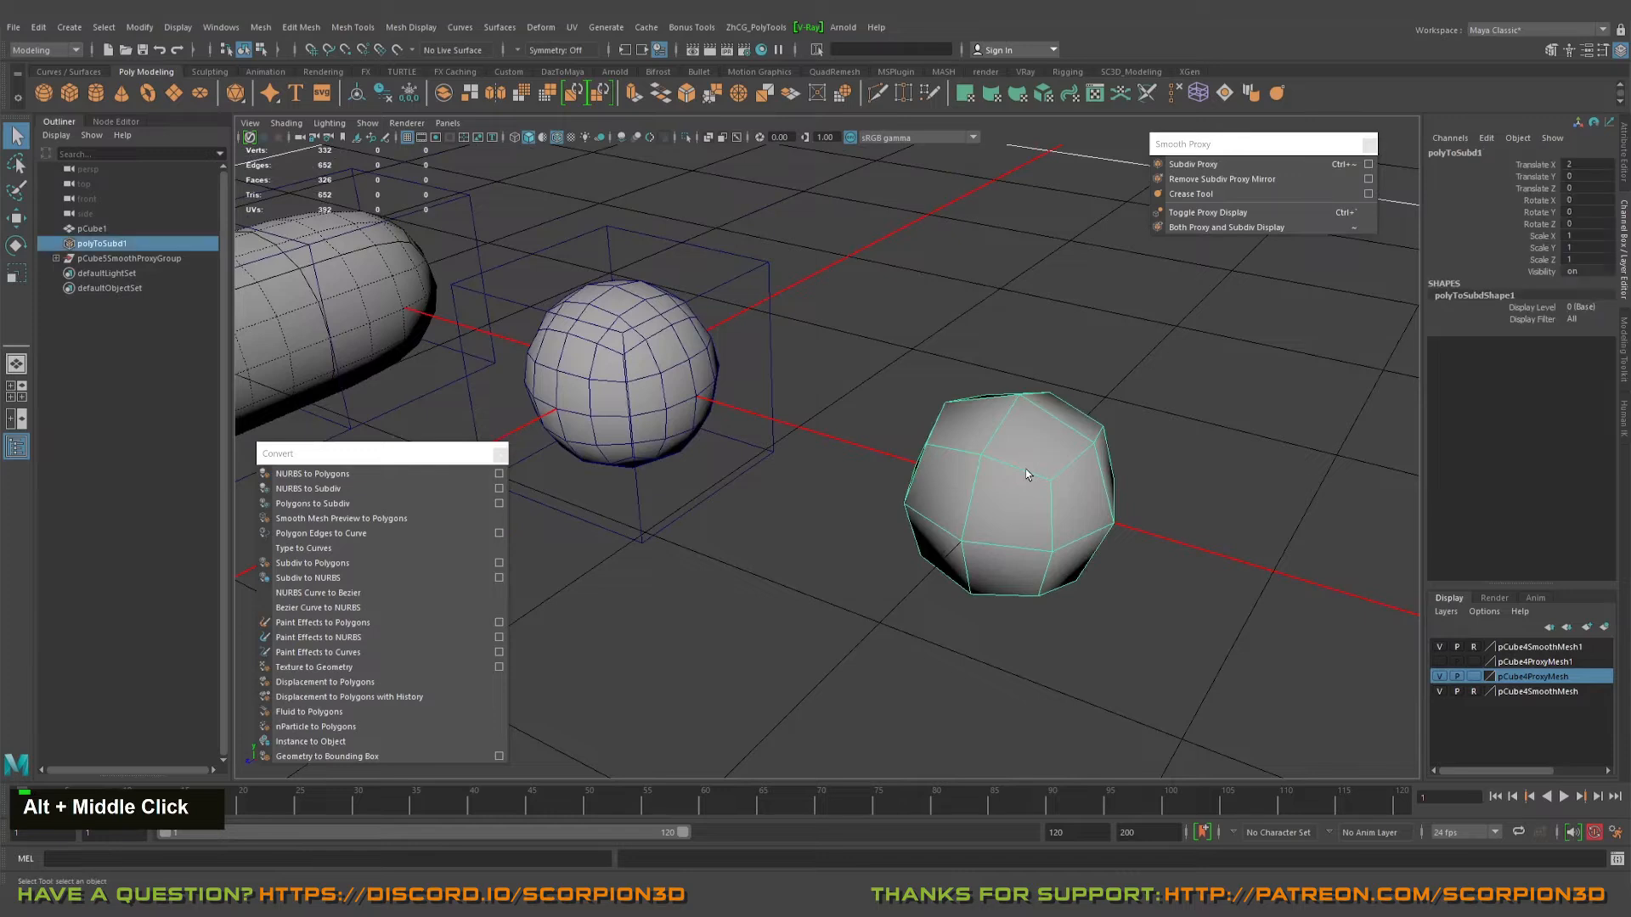
left_click(1370, 148)
- Examine the subdiv surface from several angles and compare it with the smooth-proxy capsule
left_click_drag(1003, 451, 961, 472, "alt")
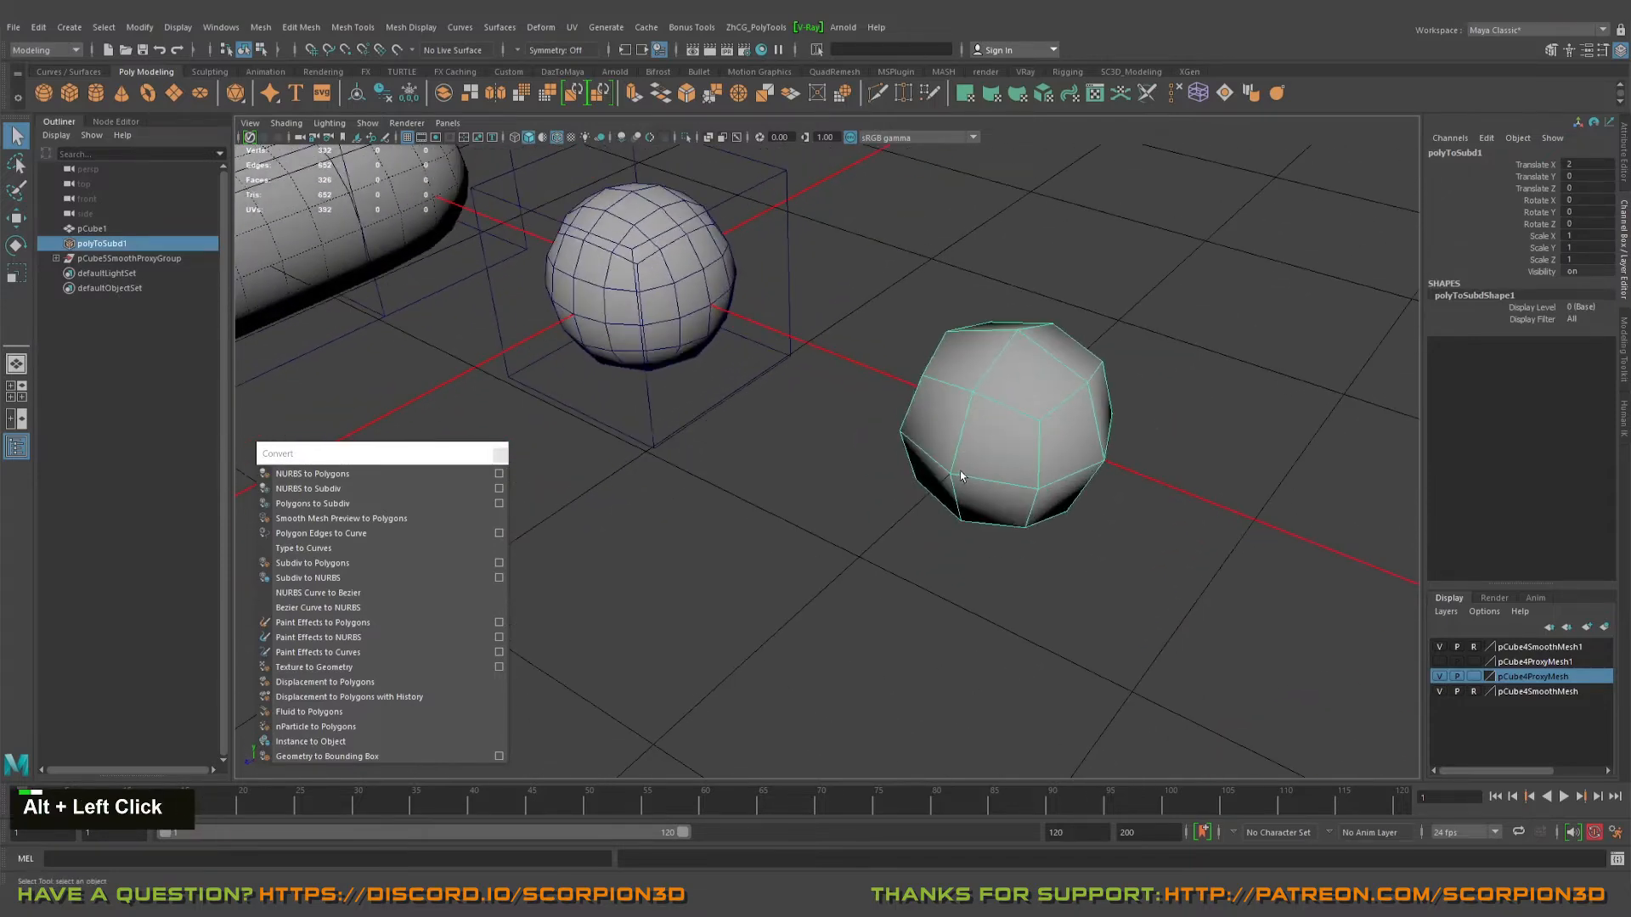
right_click_drag(961, 472, 943, 495, "alt")
left_click_drag(843, 389, 1092, 426, "alt")
middle_click_drag(1092, 425, 836, 382, "alt")
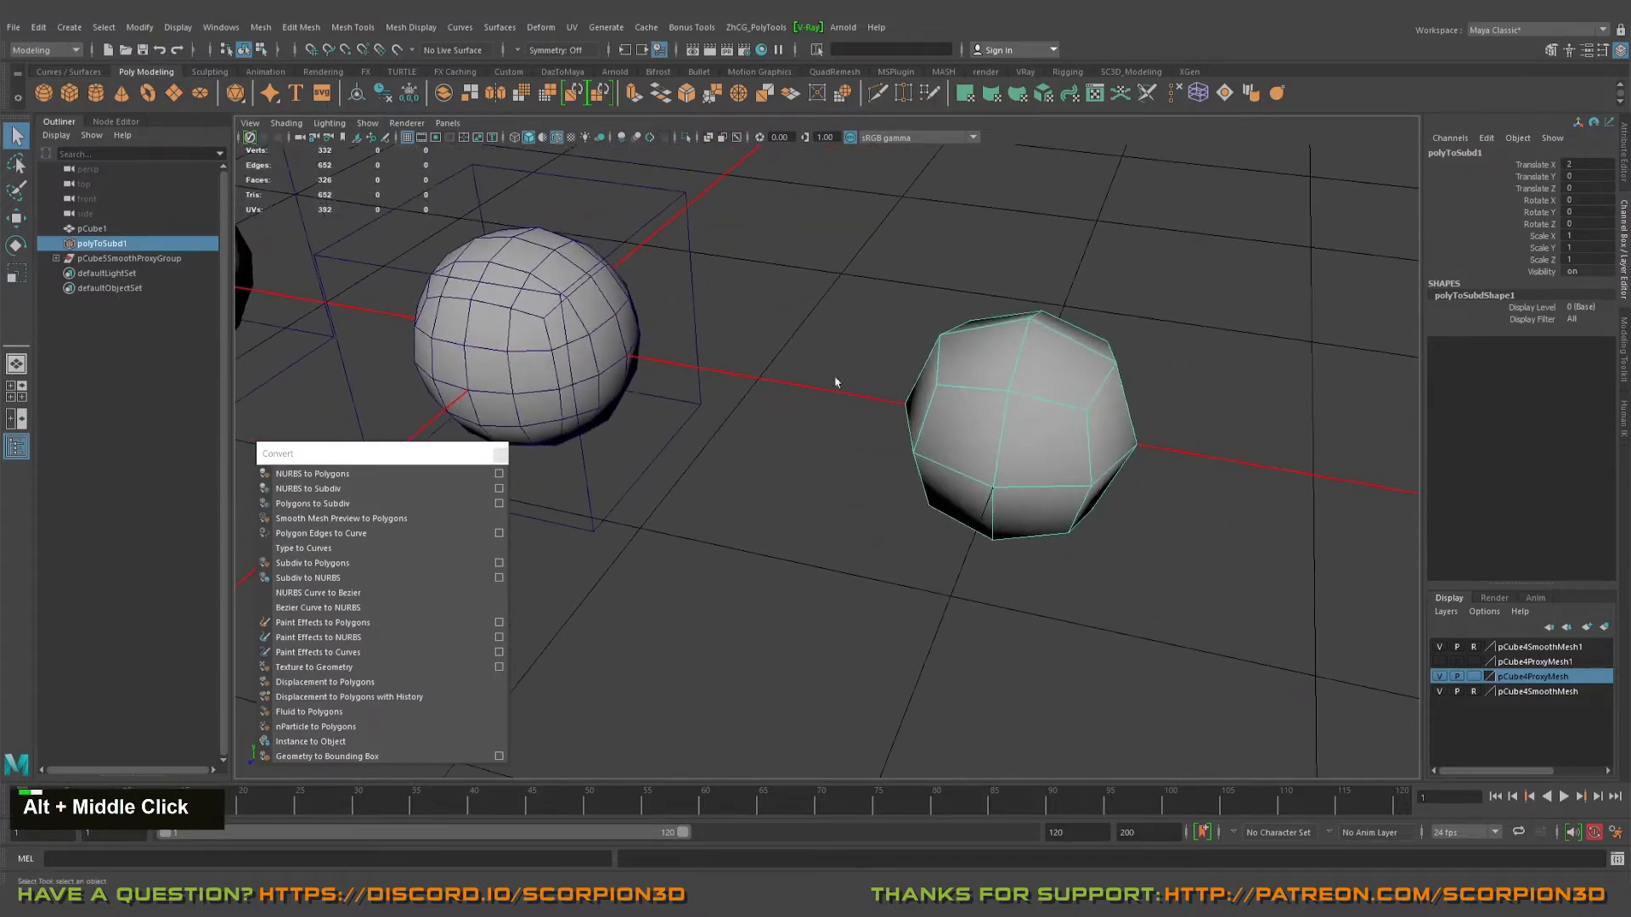
left_click_drag(1138, 474, 442, 275, "alt")
scroll(441, 276, "down", 3, "alt")
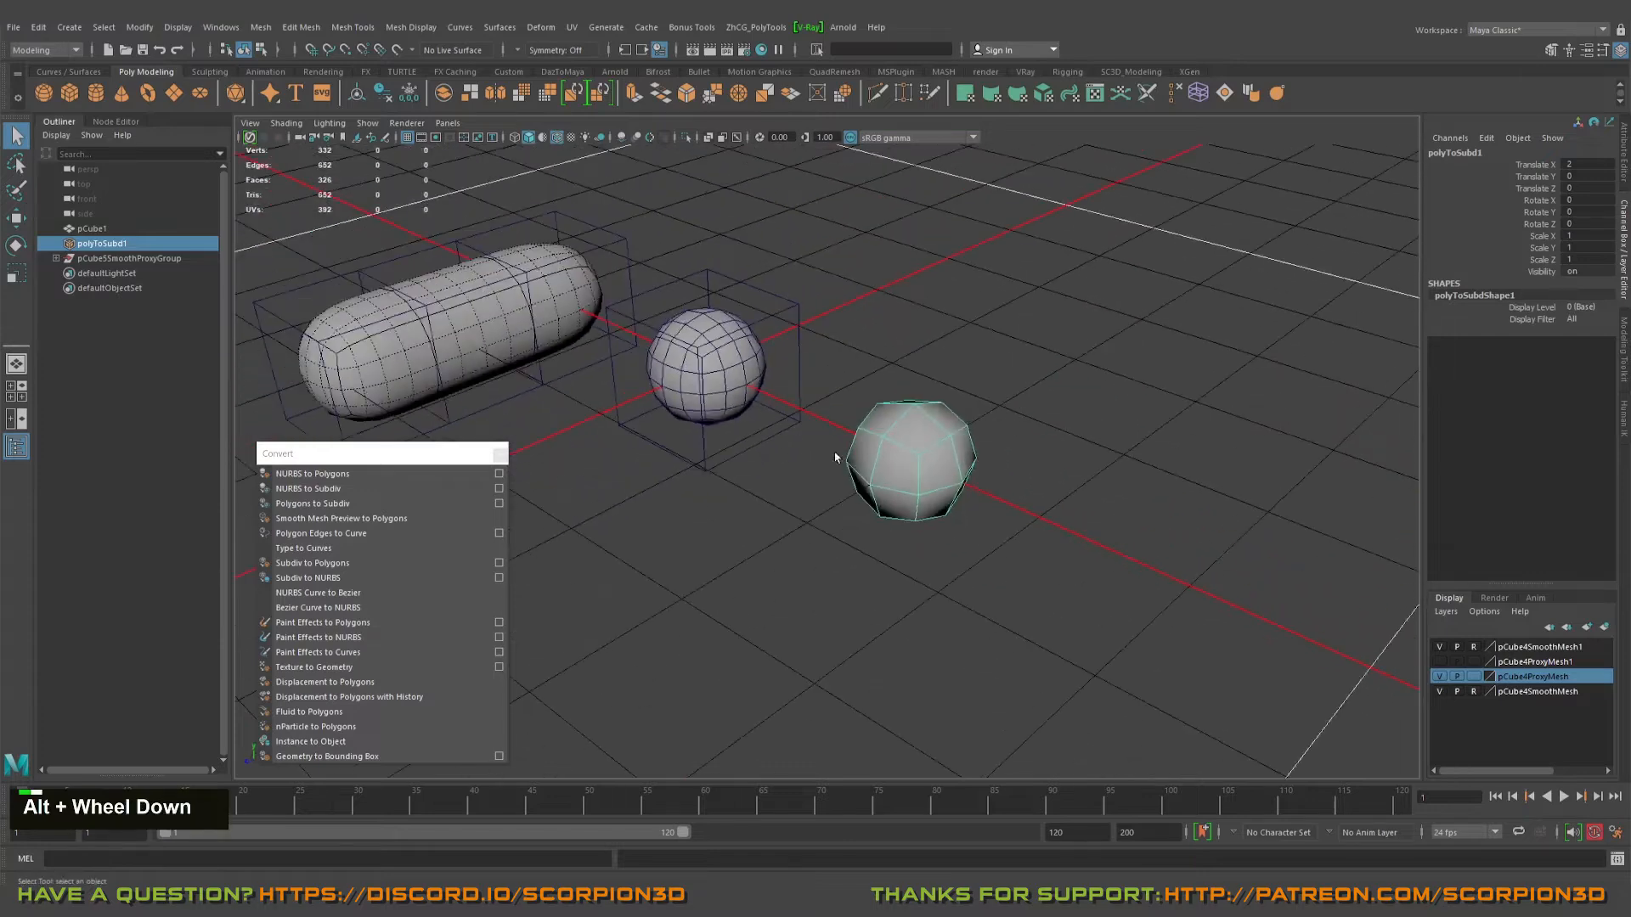
middle_click_drag(442, 275, 574, 355, "alt")
left_click(576, 360)
middle_click_drag(816, 488, 706, 416, "alt")
right_click_drag(706, 416, 935, 415, "alt")
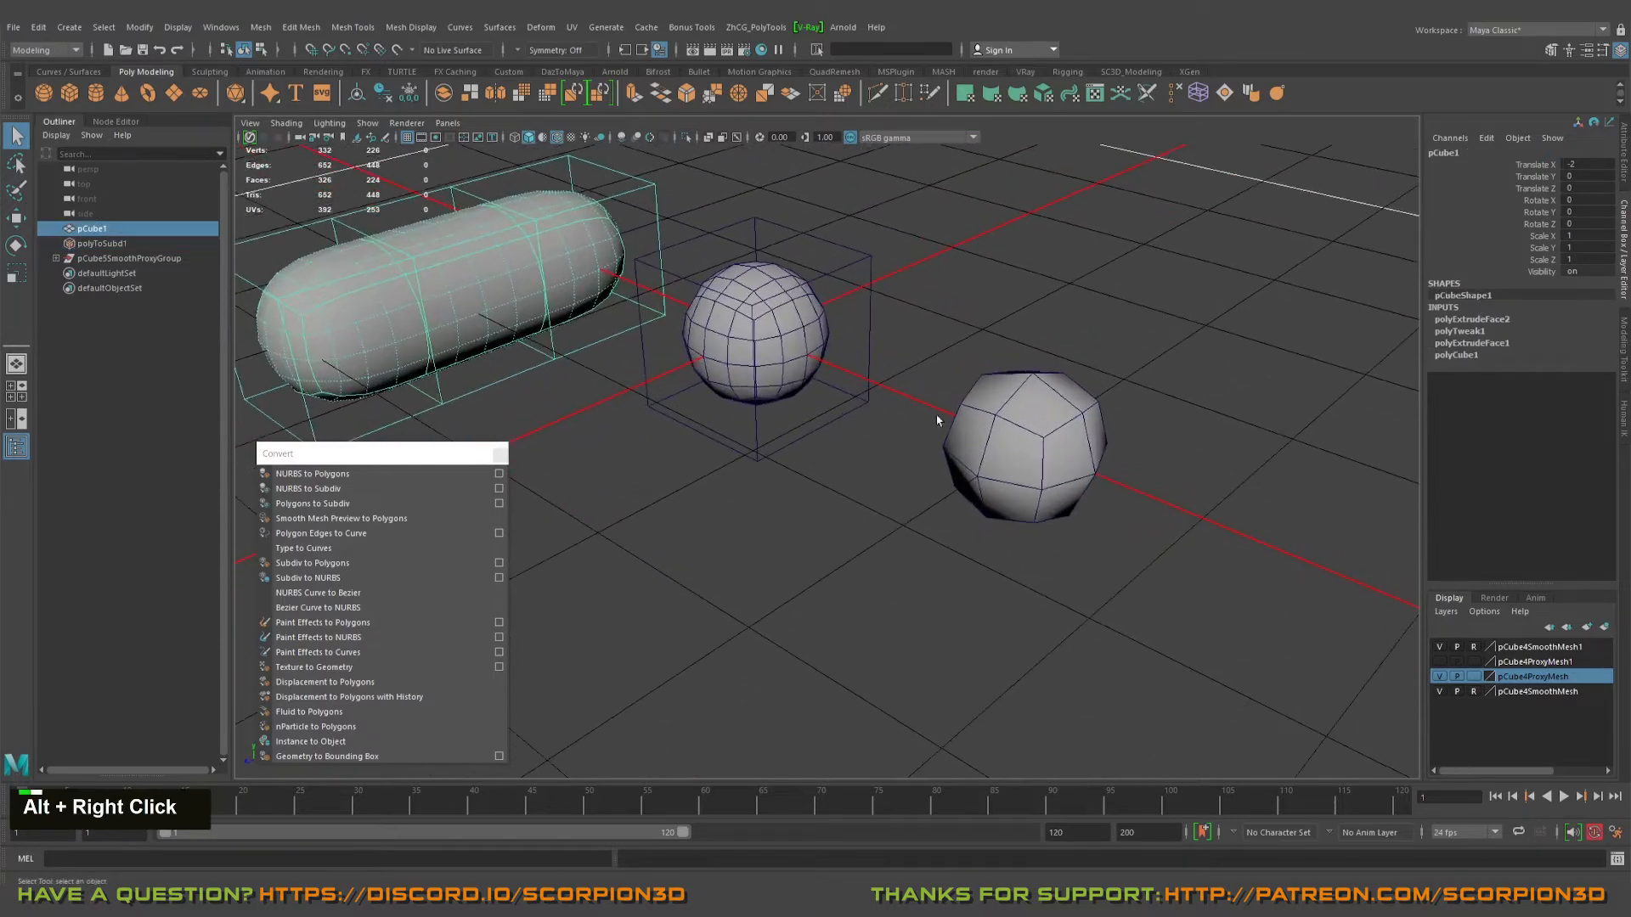
- Switch the subdiv surface's display smoothness from rough to fine and inspect its rounded shape
left_click(1006, 455)
left_click_drag(987, 548, 985, 551, "alt")
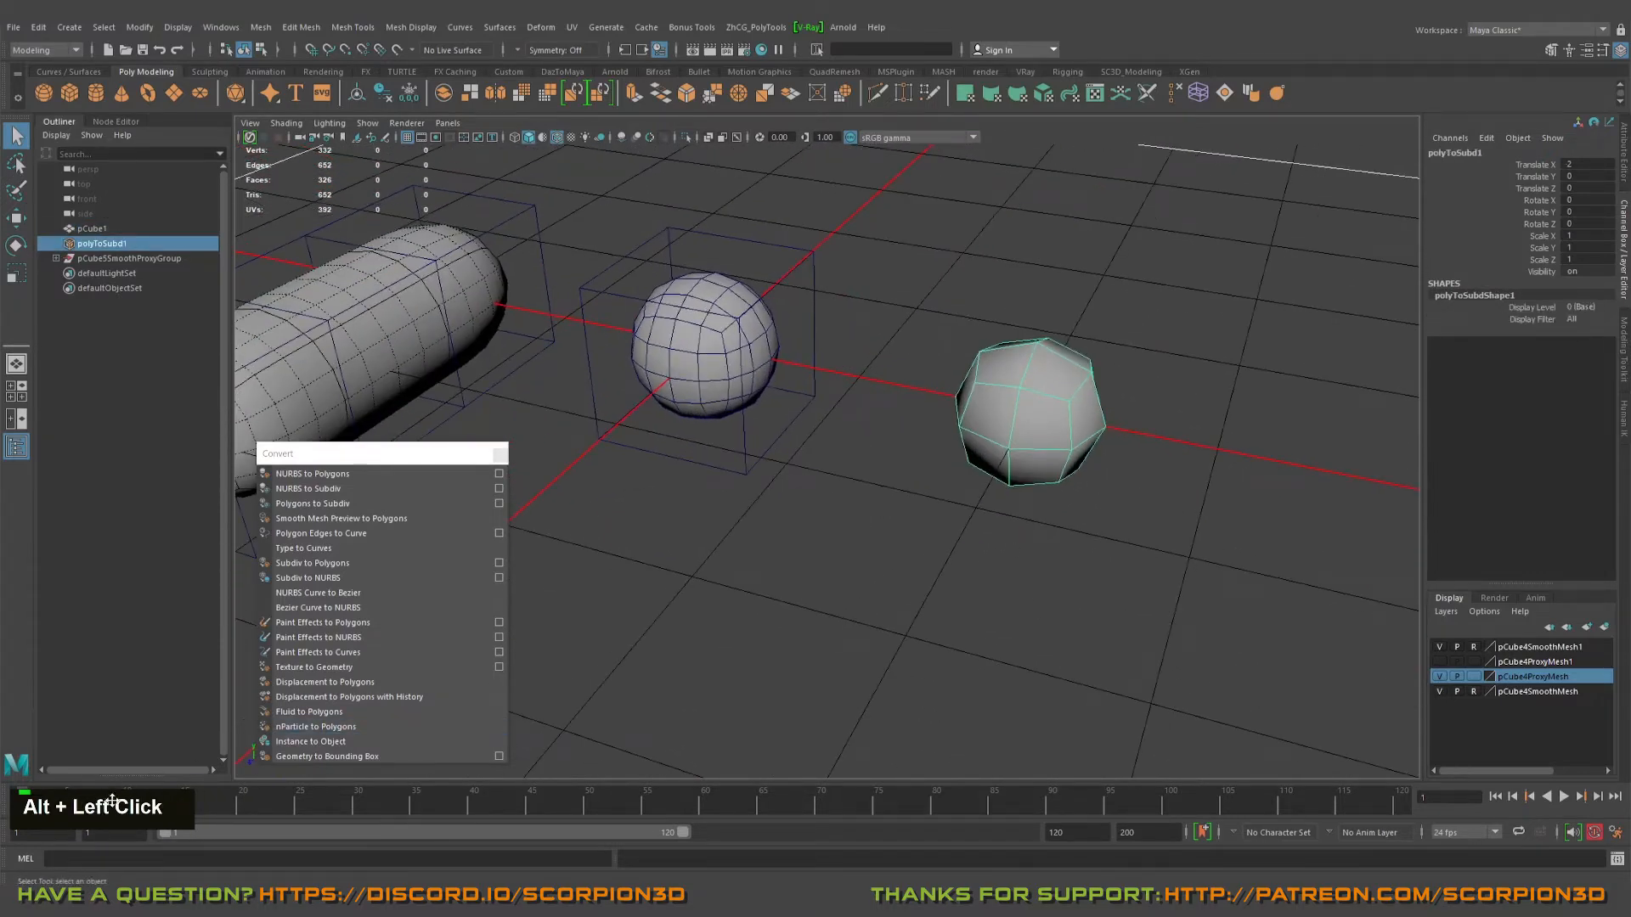
key("1")
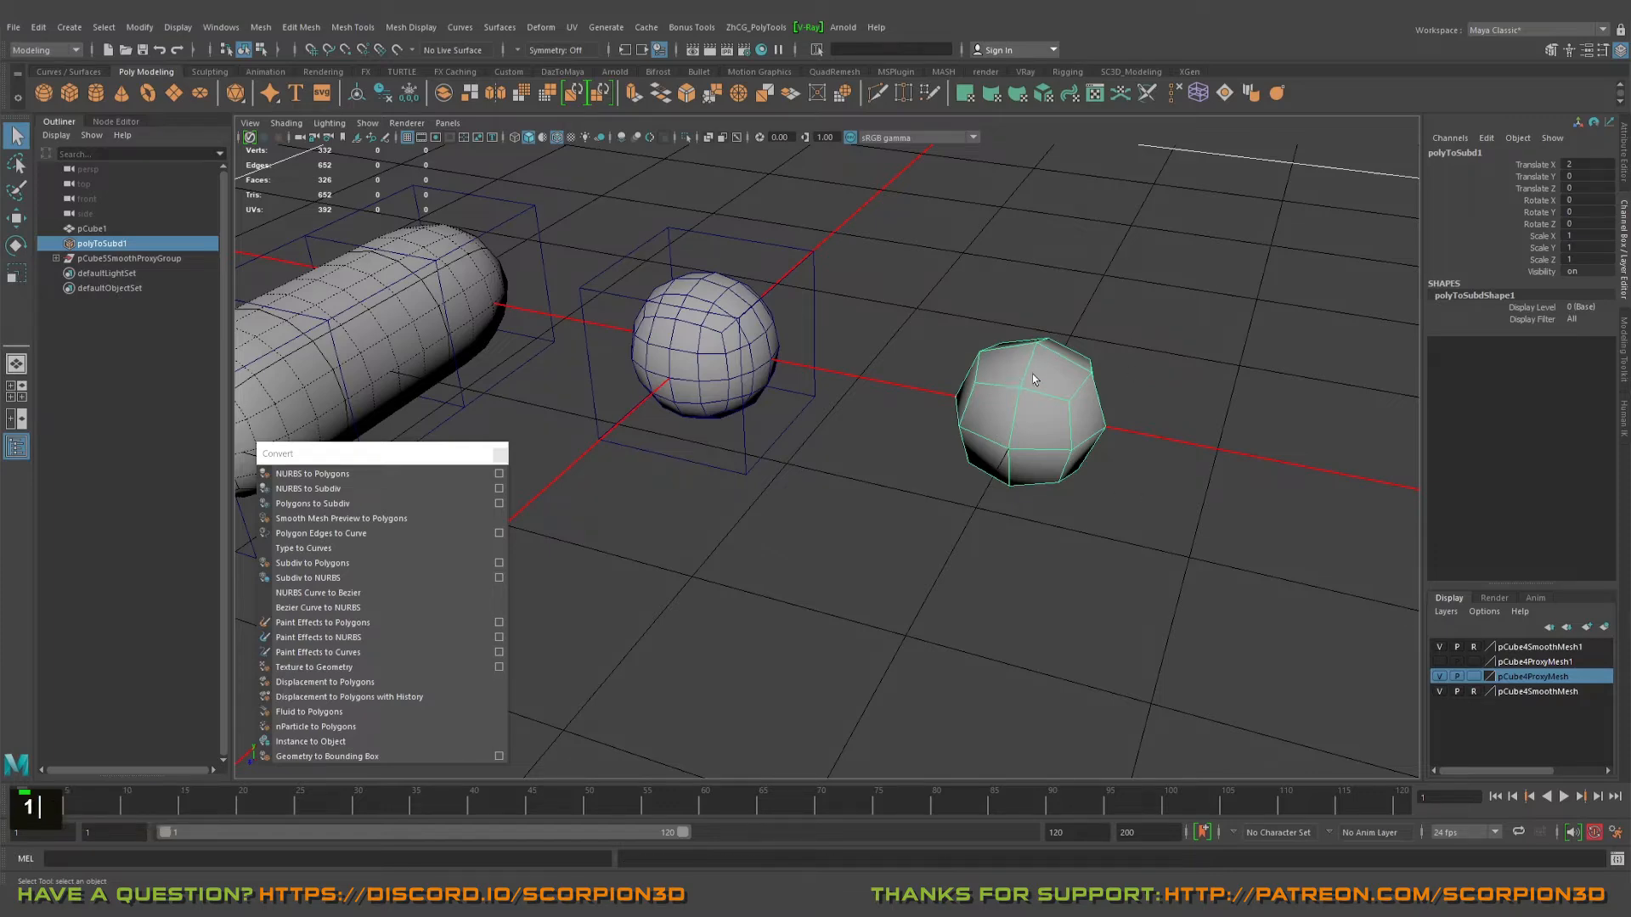
key("3")
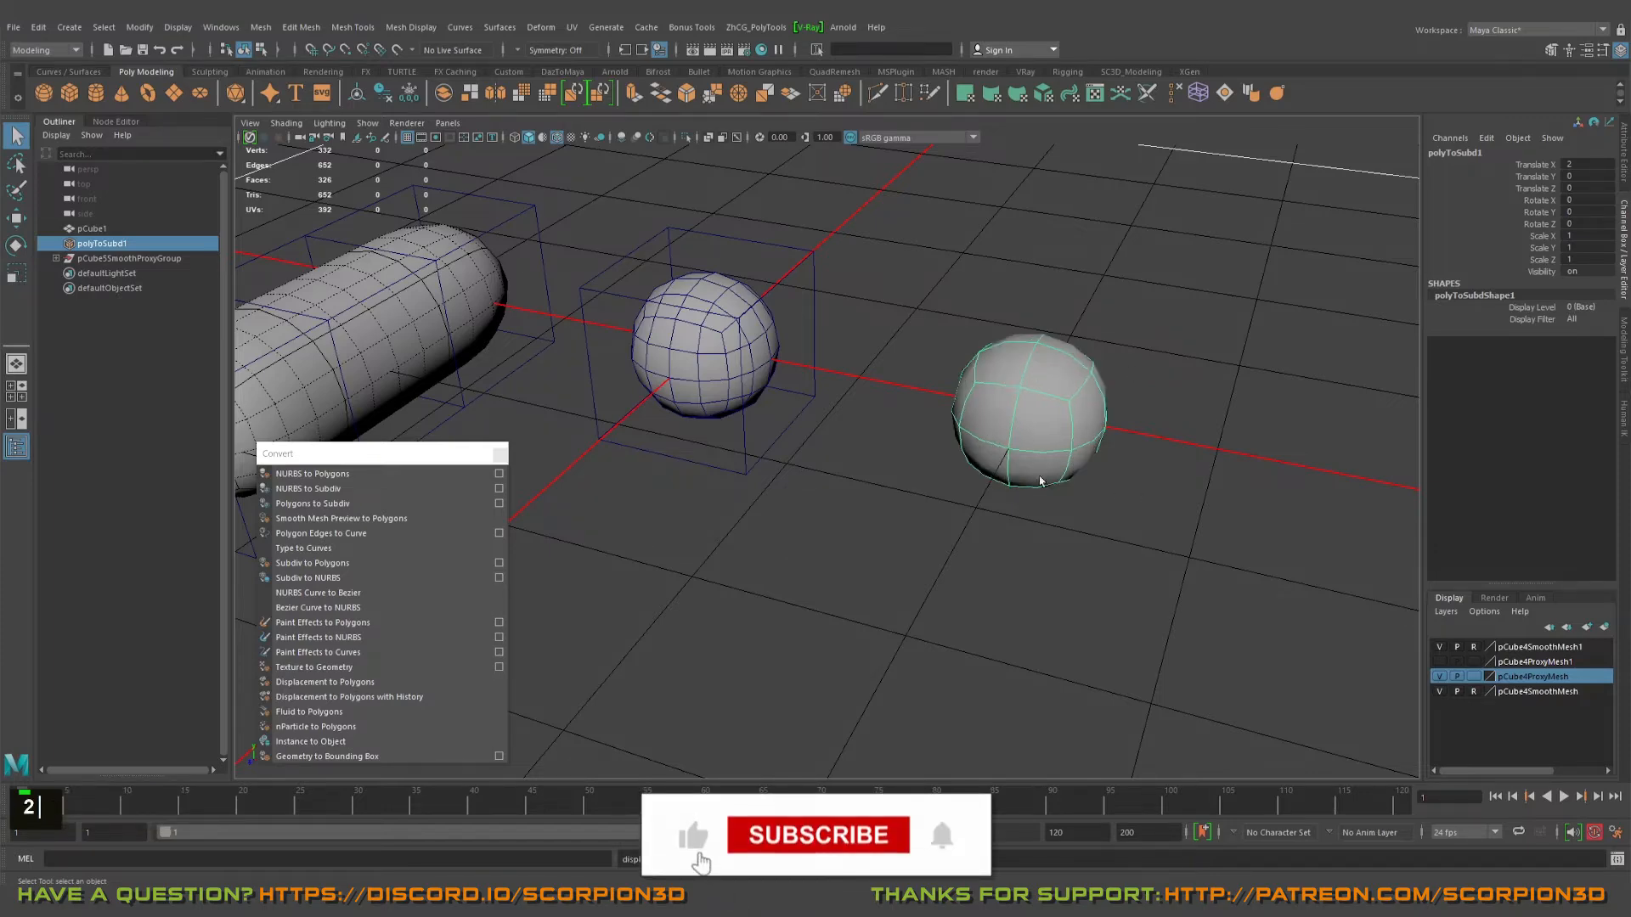
right_click_drag(1004, 376, 1205, 516, "alt")
middle_click_drag(1205, 516, 1002, 520, "alt")
left_click_drag(1002, 520, 1027, 521, "alt")
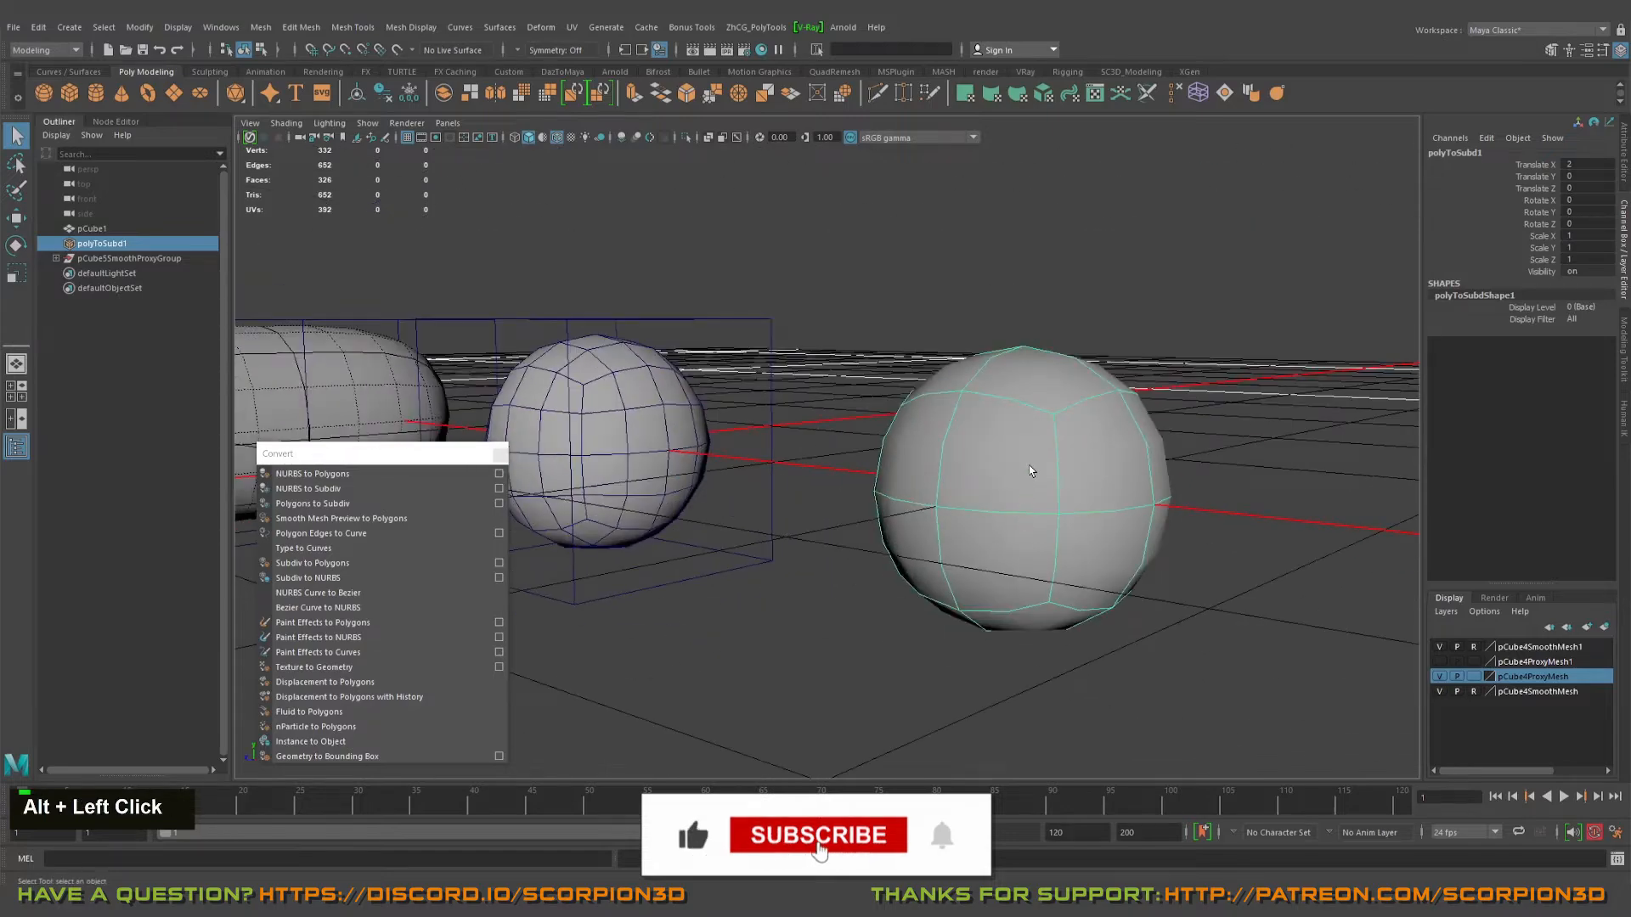
left_click_drag(1045, 465, 1049, 475, "alt")
scroll(753, 448, "down", 3)
- Create a polygon cube and move it behind the subdiv sphere to about X 1.229, Z -1.996
middle_click_drag(754, 448, 1002, 458, "alt")
left_click(979, 430)
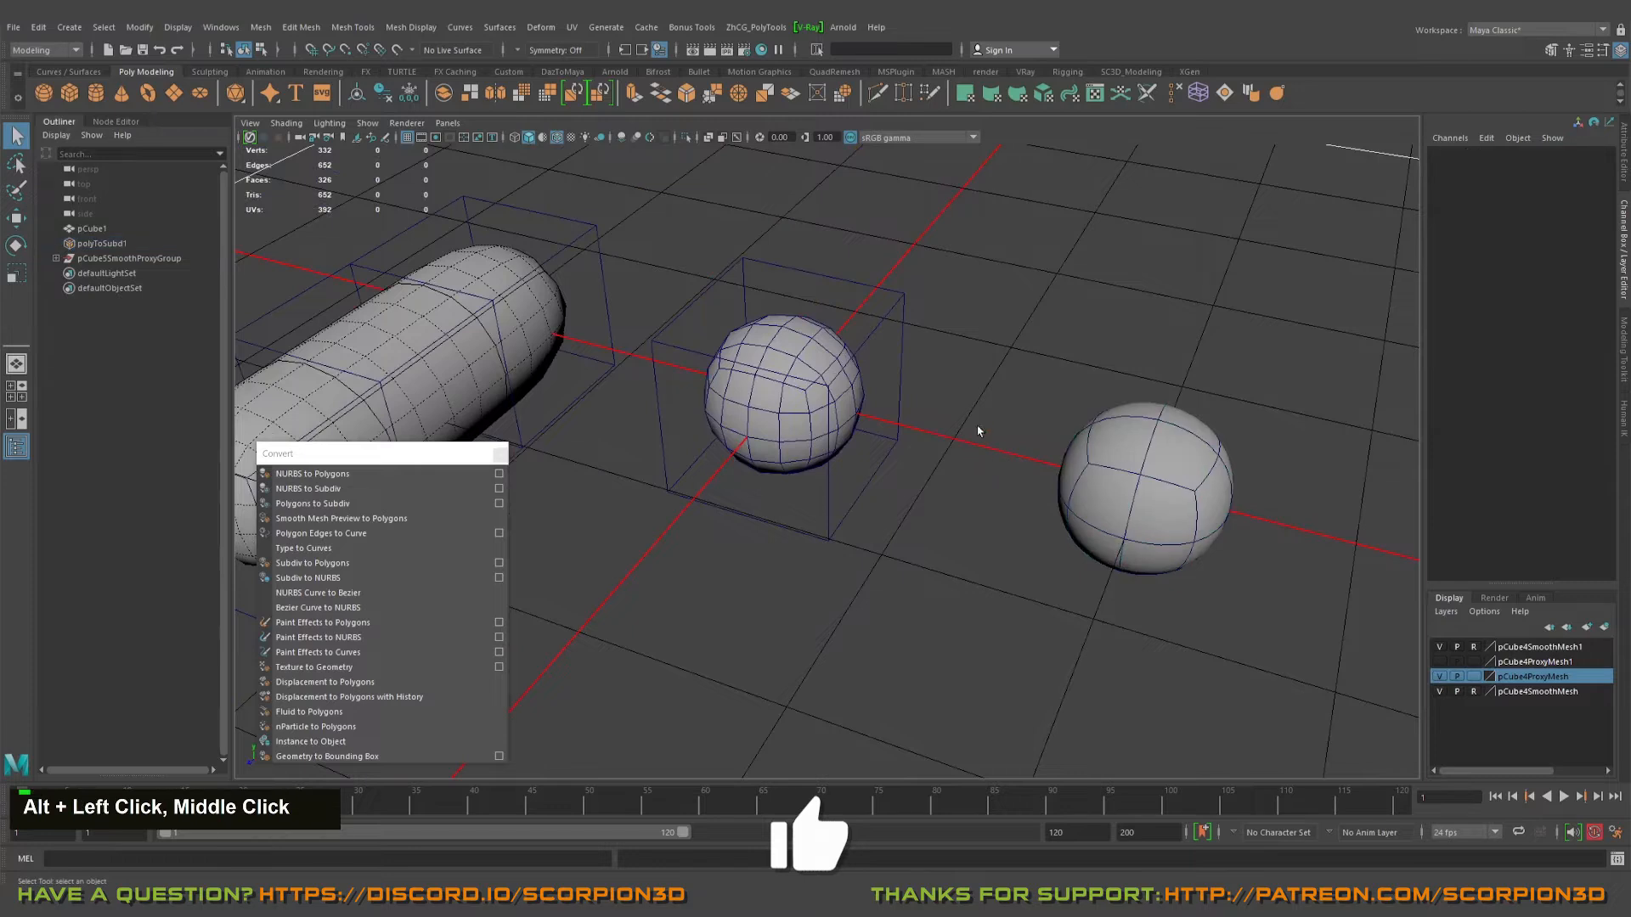
right_click_drag(979, 416, 969, 459, "shift")
key("w")
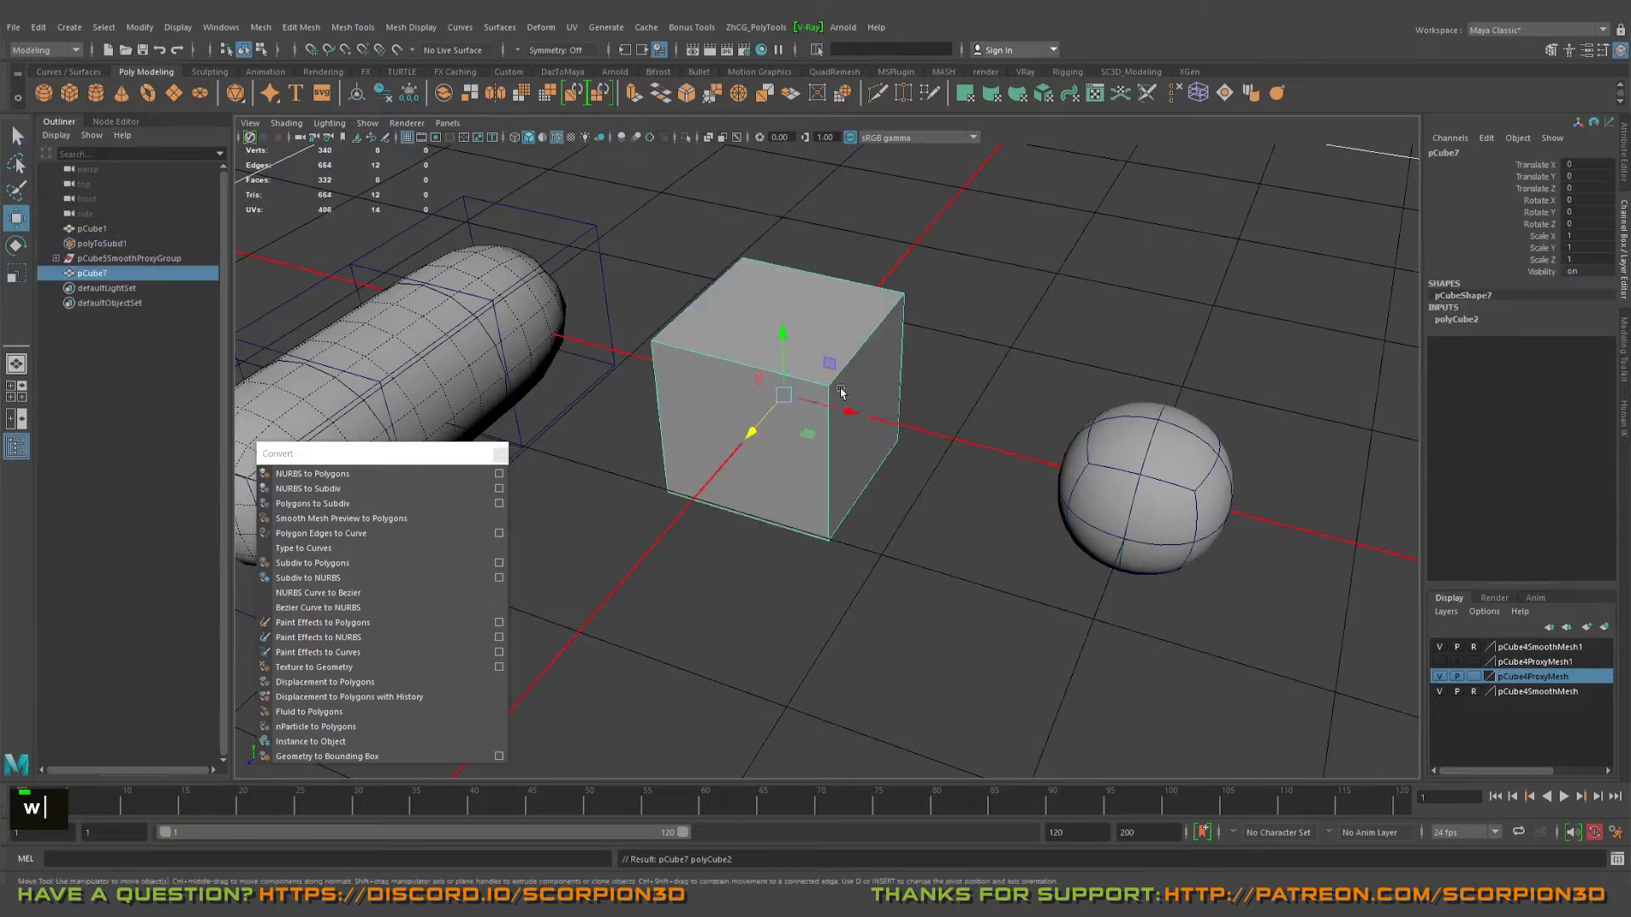
left_click_drag(810, 440, 1127, 344)
- Cycle the new cube through its three smoothness display levels, leaving it in full smooth preview
key("1")
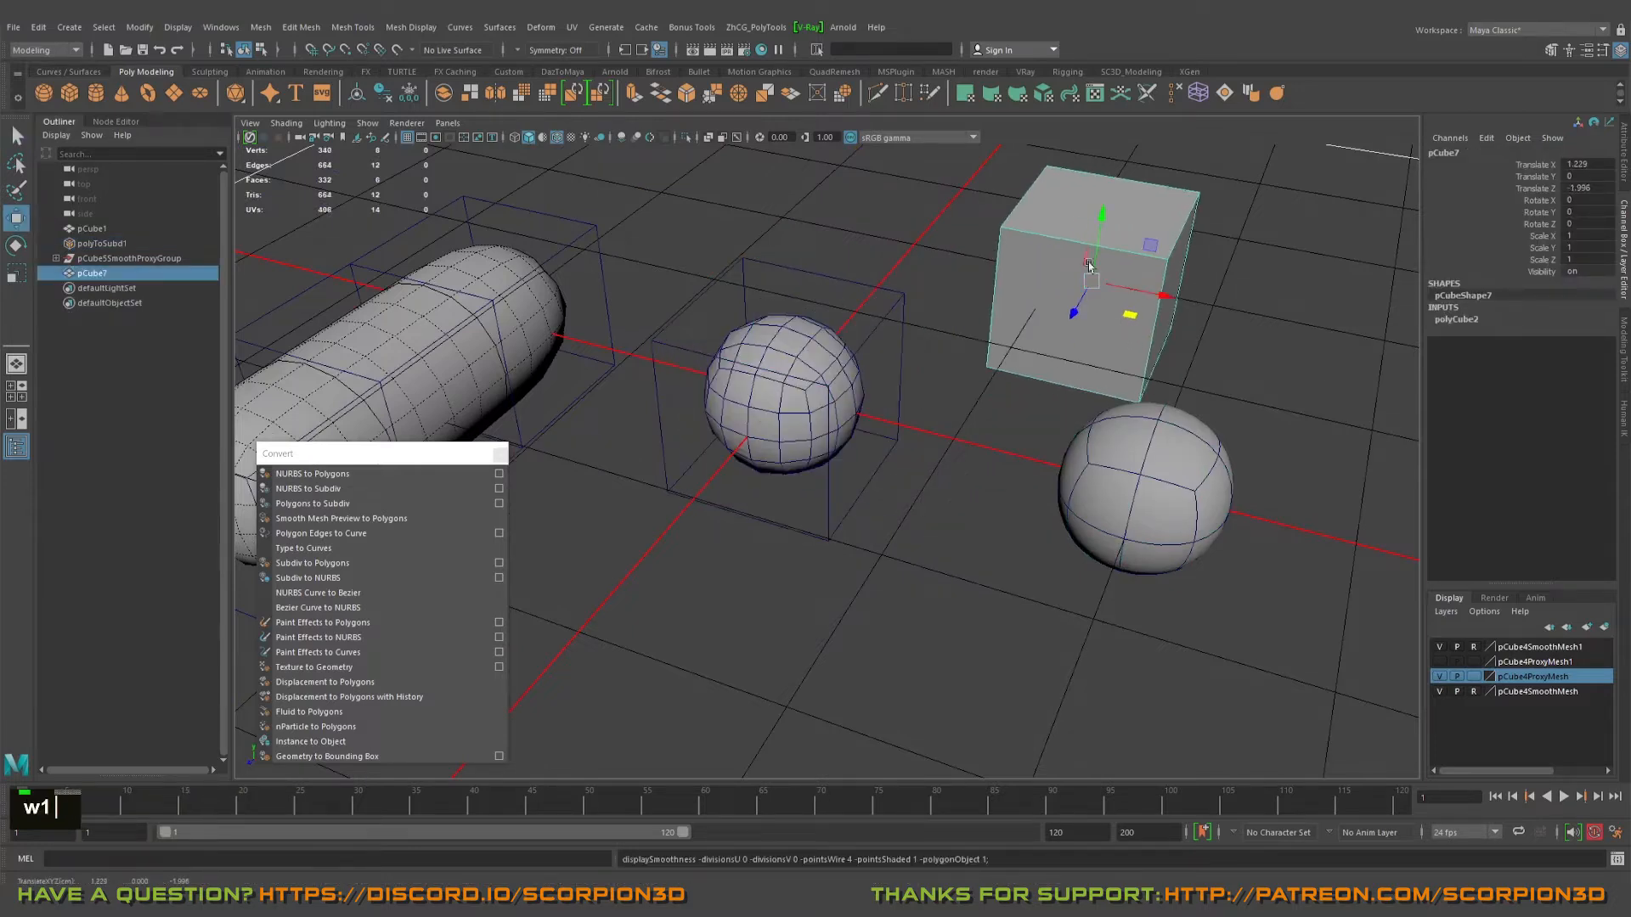
key("1")
key("2")
key("3")
key("1")
key("2")
key("3")
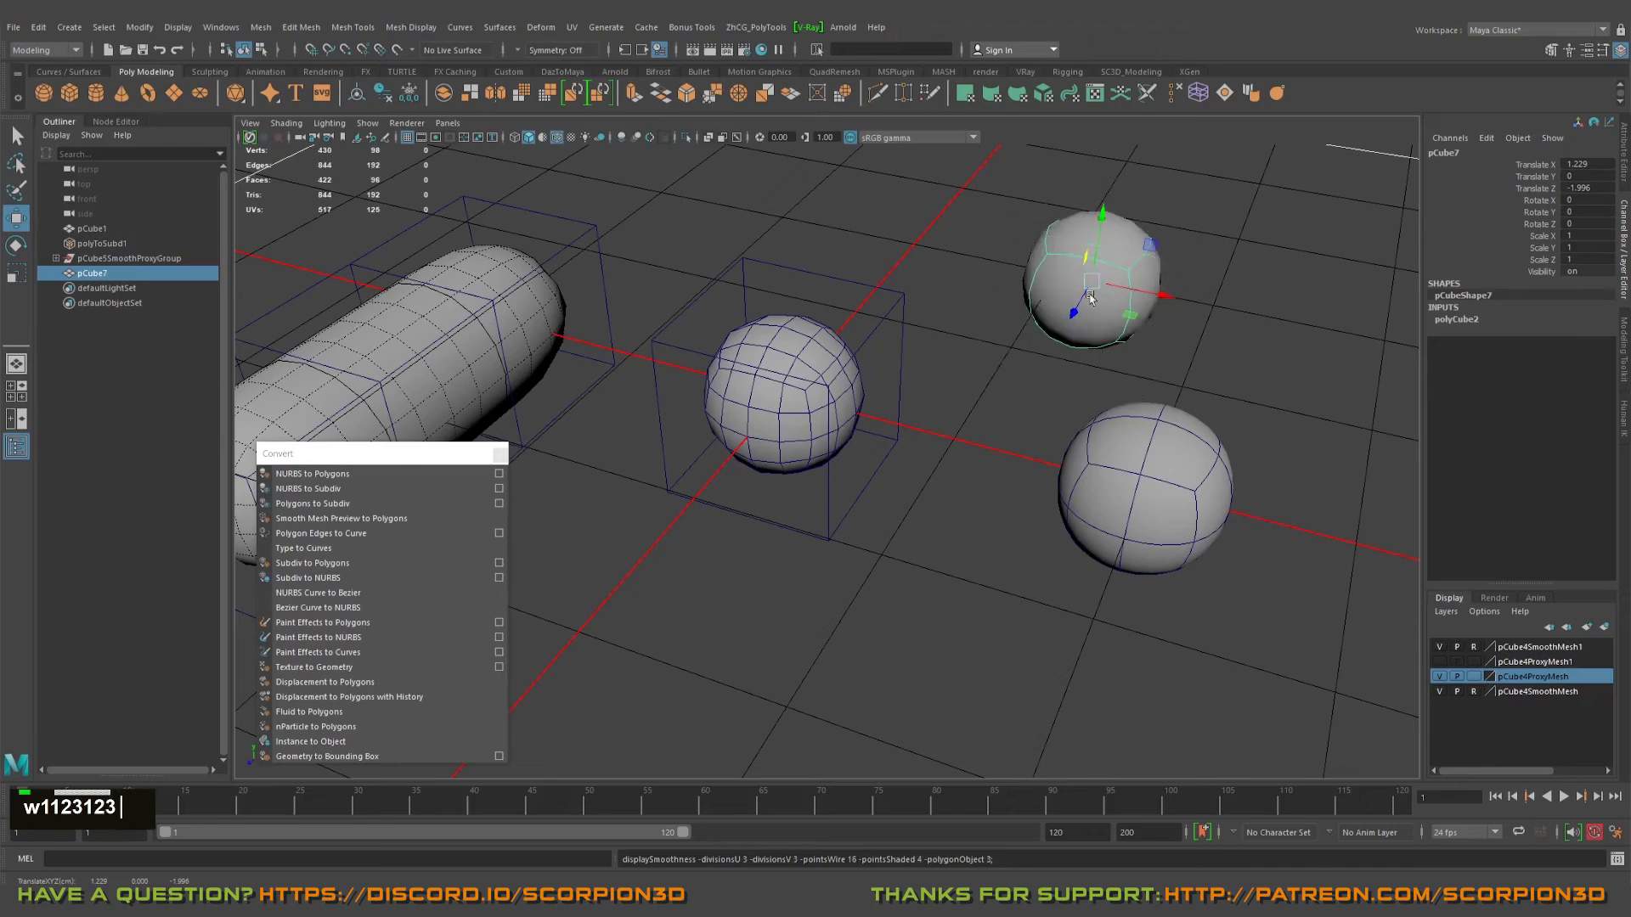
- Cycle the subdiv surface through its rough, medium and fine display levels, ending on fine
left_click(1166, 427)
key("1")
key("2")
key("3")
key("1")
key("2")
key("3")
key("1")
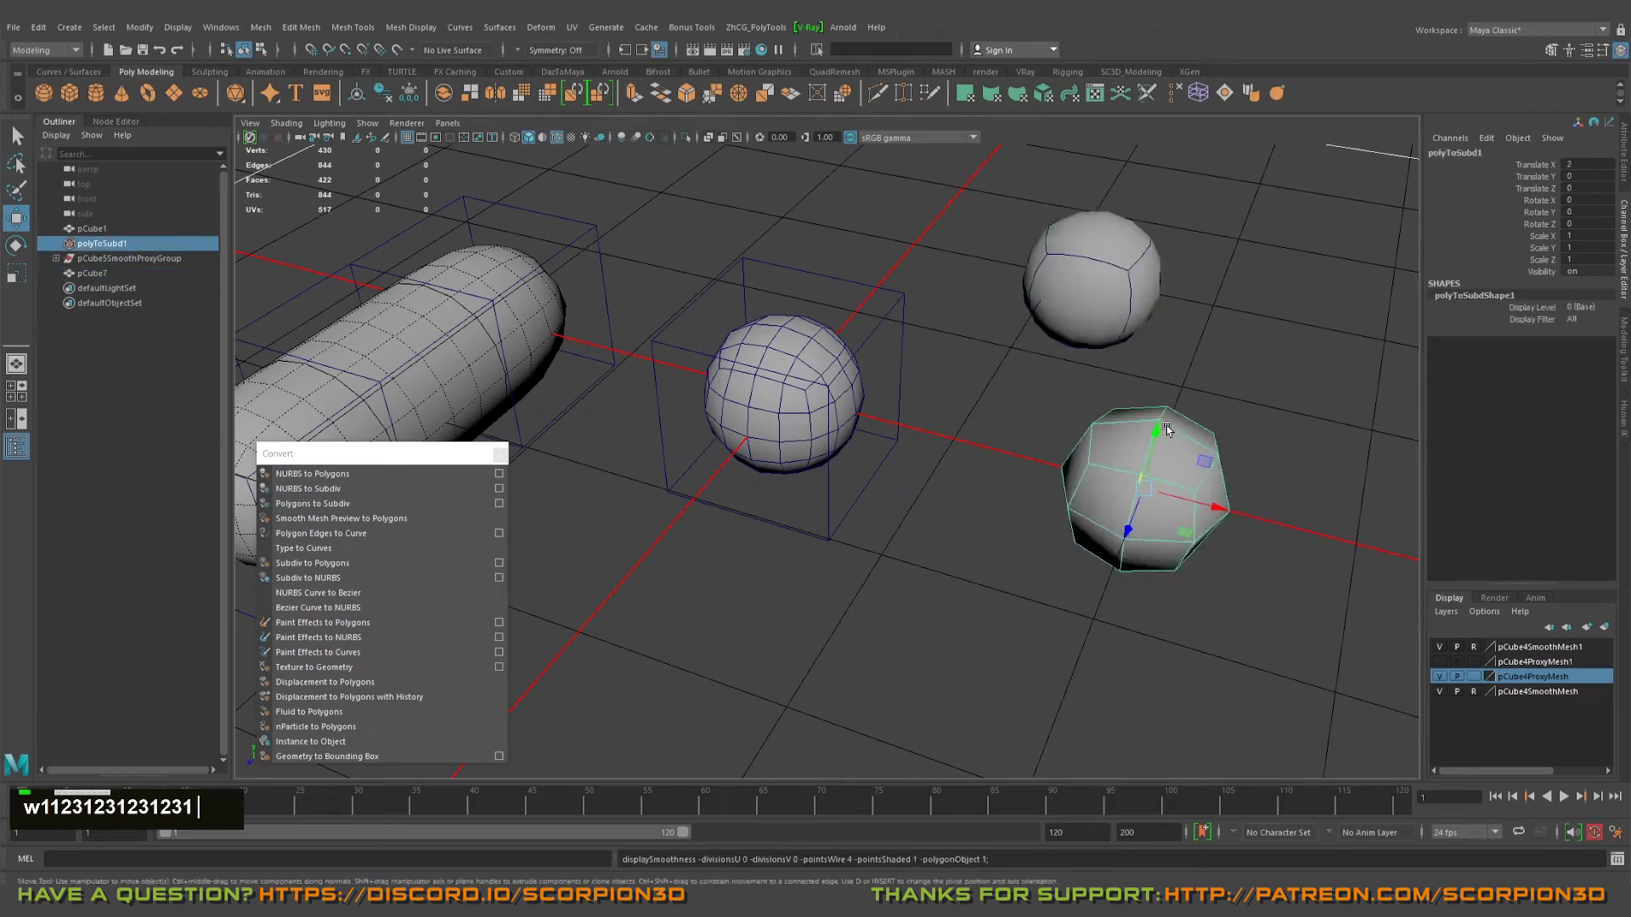
key("2")
key("3")
- Cycle the polygon cube through its smoothness levels again for comparison, ending on smooth preview
left_click(1131, 306)
key("1")
key("2")
key("3")
middle_click_drag(1144, 366, 1075, 293, "alt")
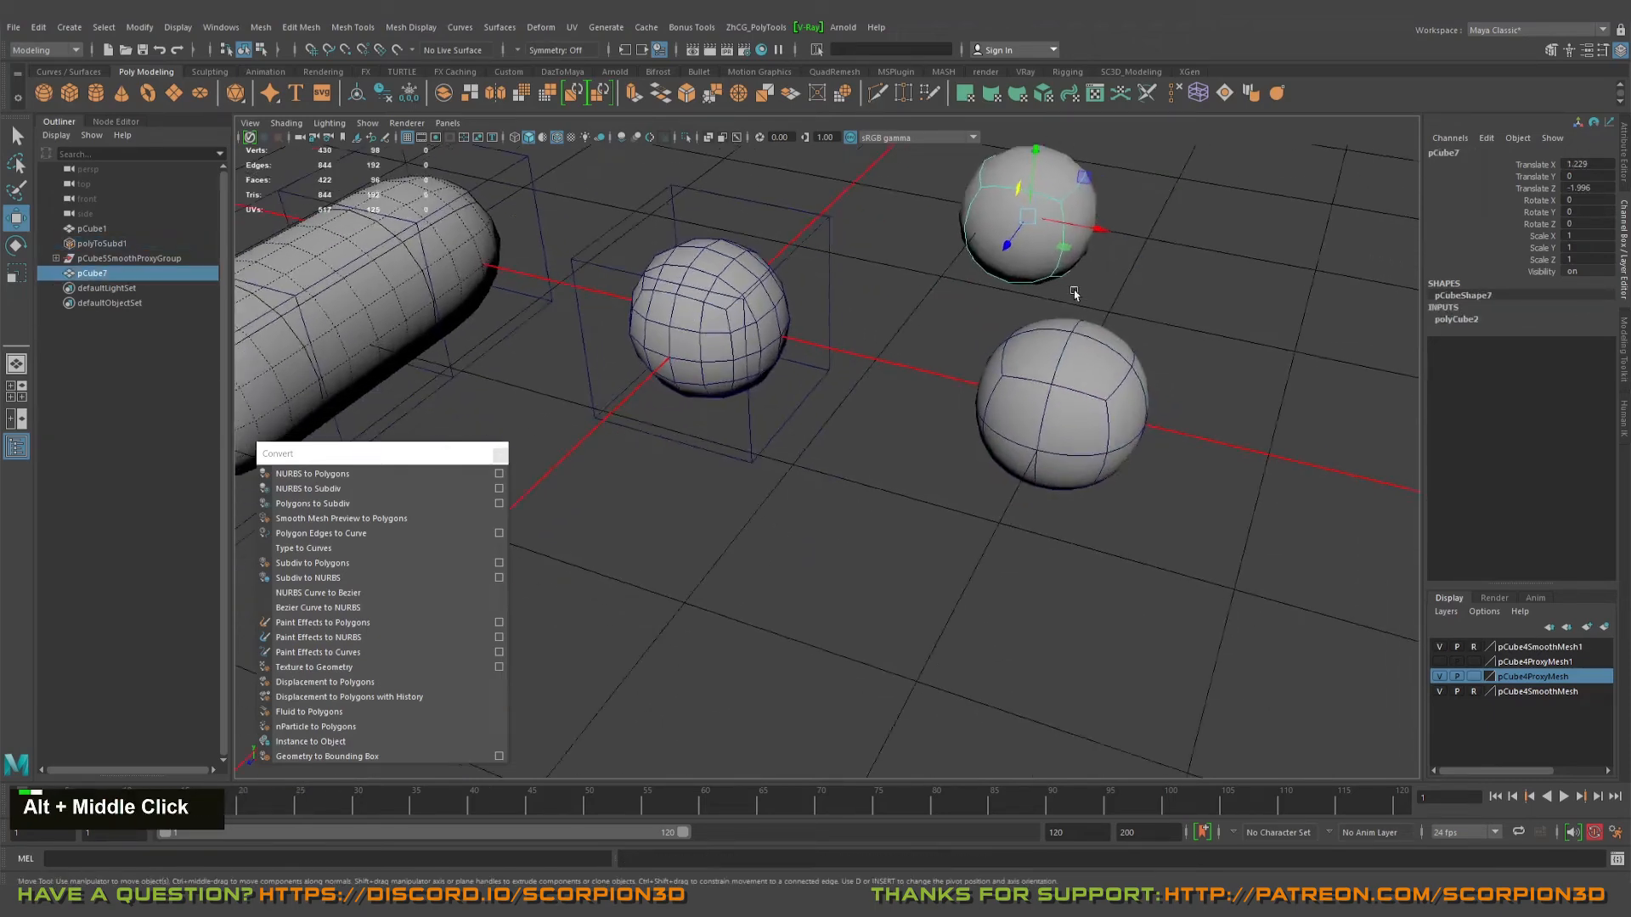
left_click_drag(1075, 293, 1011, 339, "alt")
- Select the subdiv surface again and examine its edge layout up close
left_click(1011, 462)
middle_click_drag(1079, 385, 960, 329, "alt")
left_click_drag(913, 383, 947, 355, "alt")
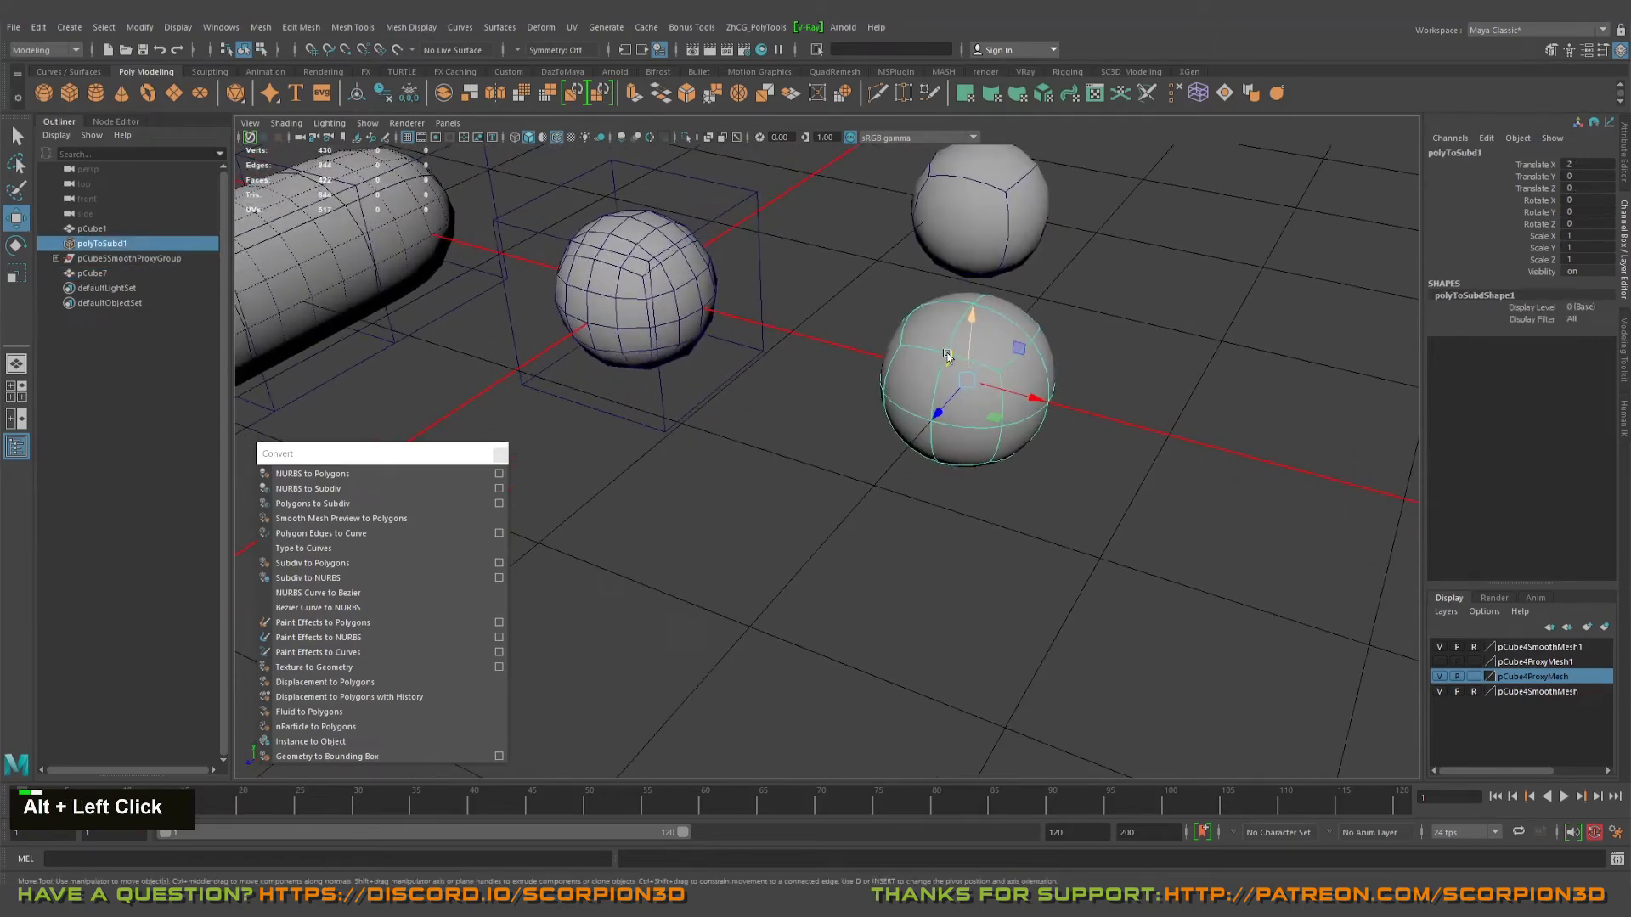
right_click_drag(947, 355, 994, 357, "alt")
middle_click_drag(994, 357, 905, 429, "alt")
left_click_drag(905, 429, 930, 375, "alt")
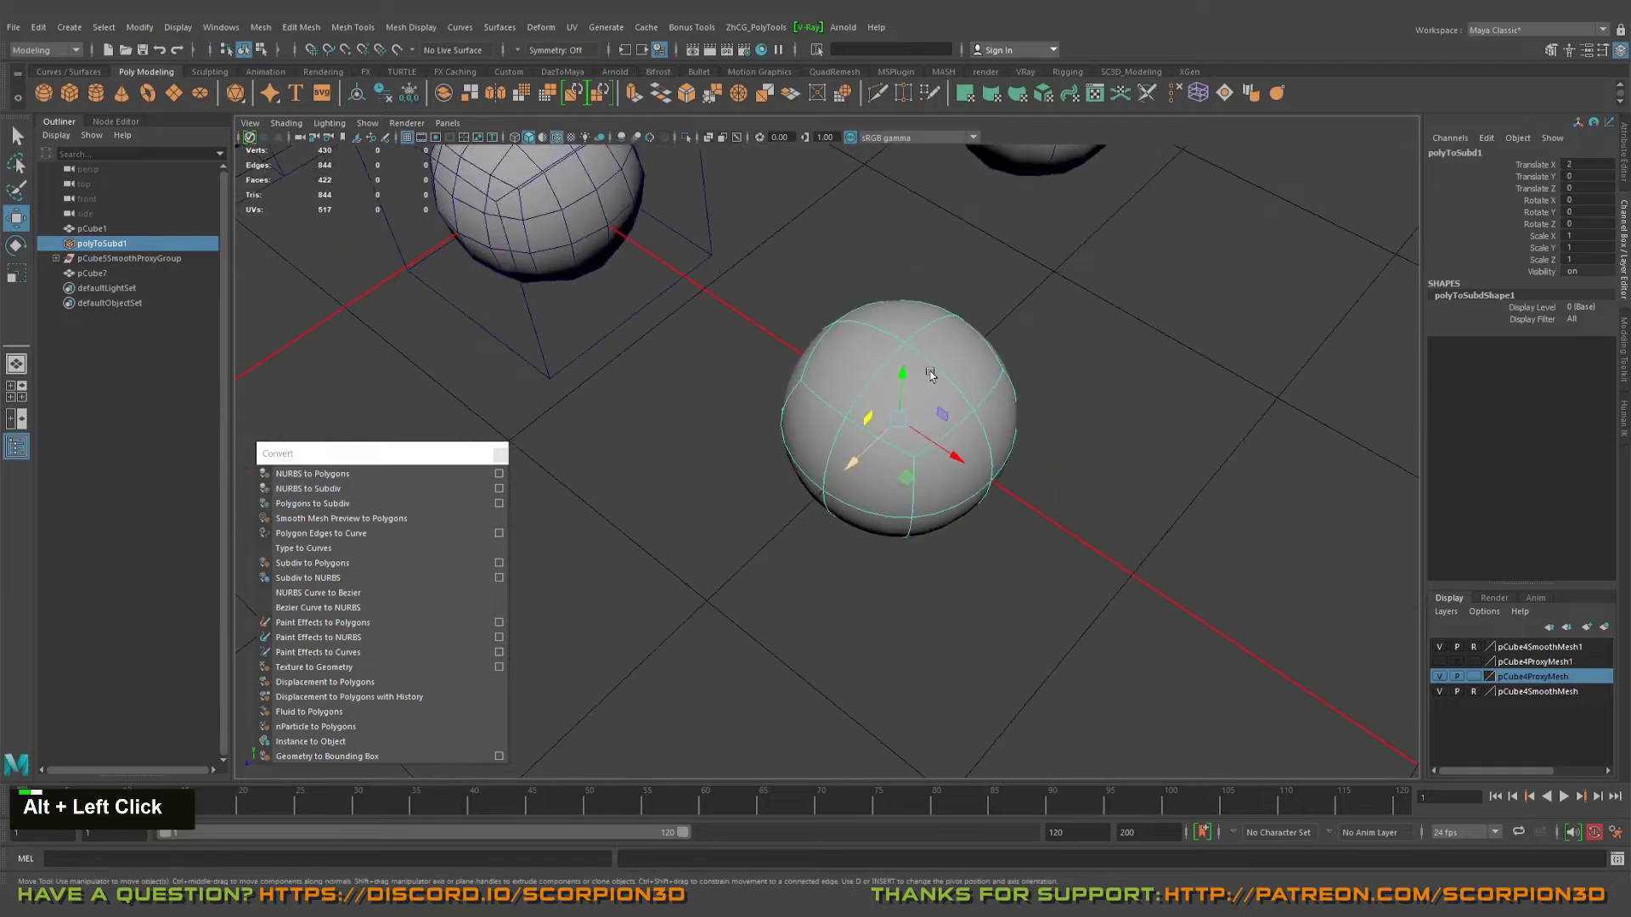
- Show the subdiv surface's control vertices and pick the upper corner vertex facing the polygon cubes
left_click_drag(800, 406, 850, 400, "alt")
middle_click_drag(849, 399, 1045, 320, "alt")
scroll(1041, 368, "down", 3, "alt")
left_click_drag(1042, 368, 932, 401, "alt")
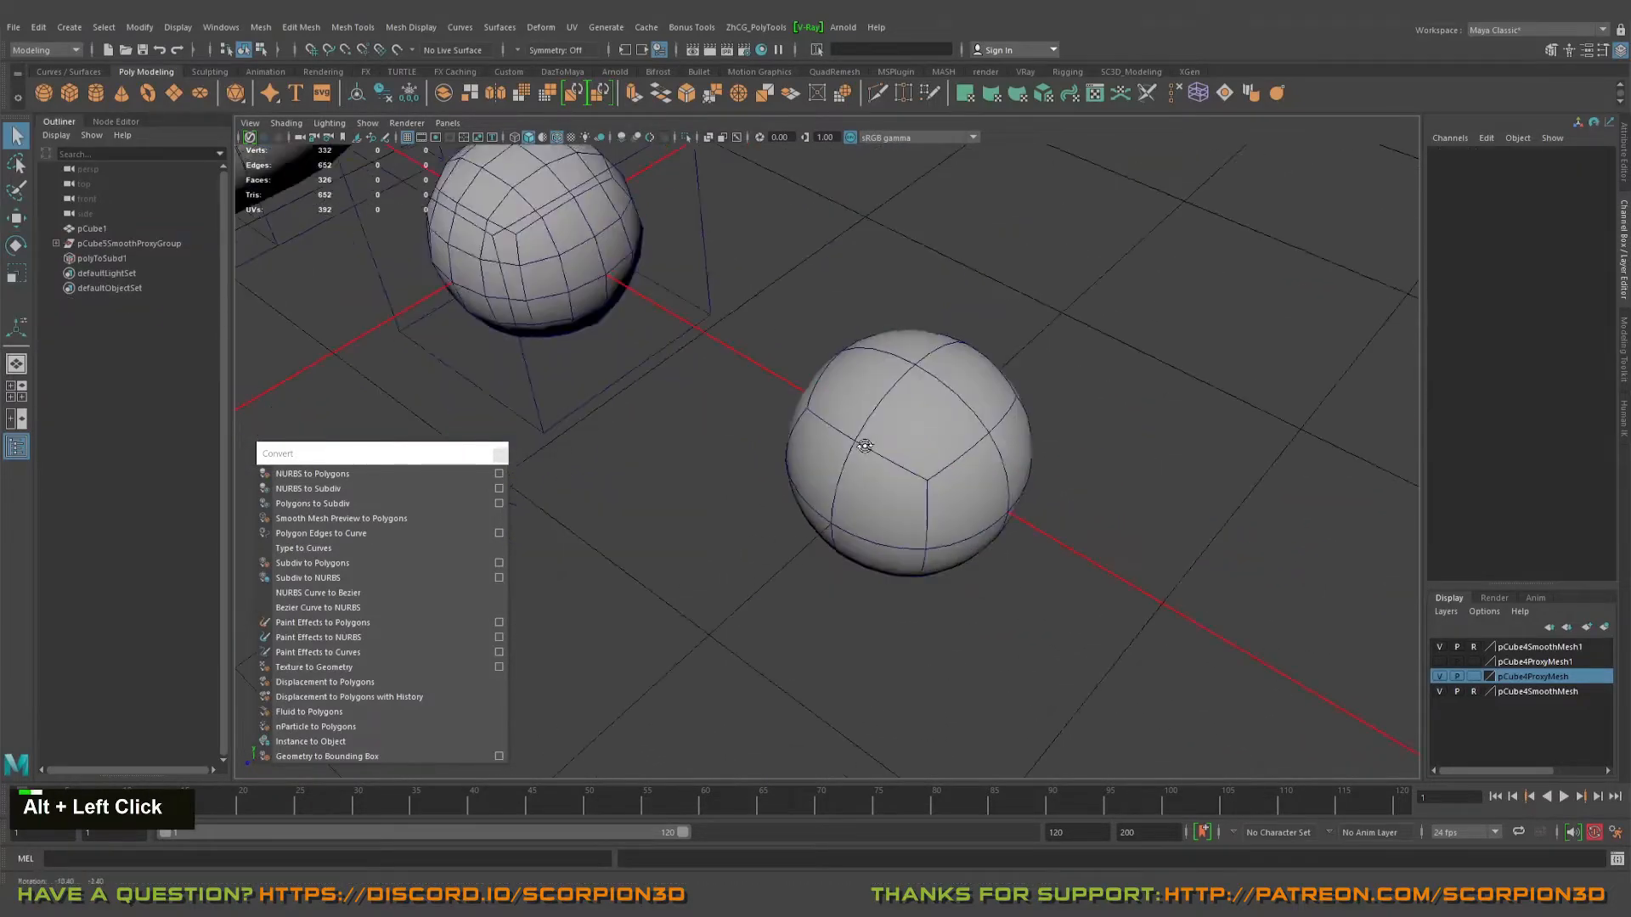
left_click_drag(865, 446, 936, 352, "alt")
right_click_drag(936, 351, 835, 352)
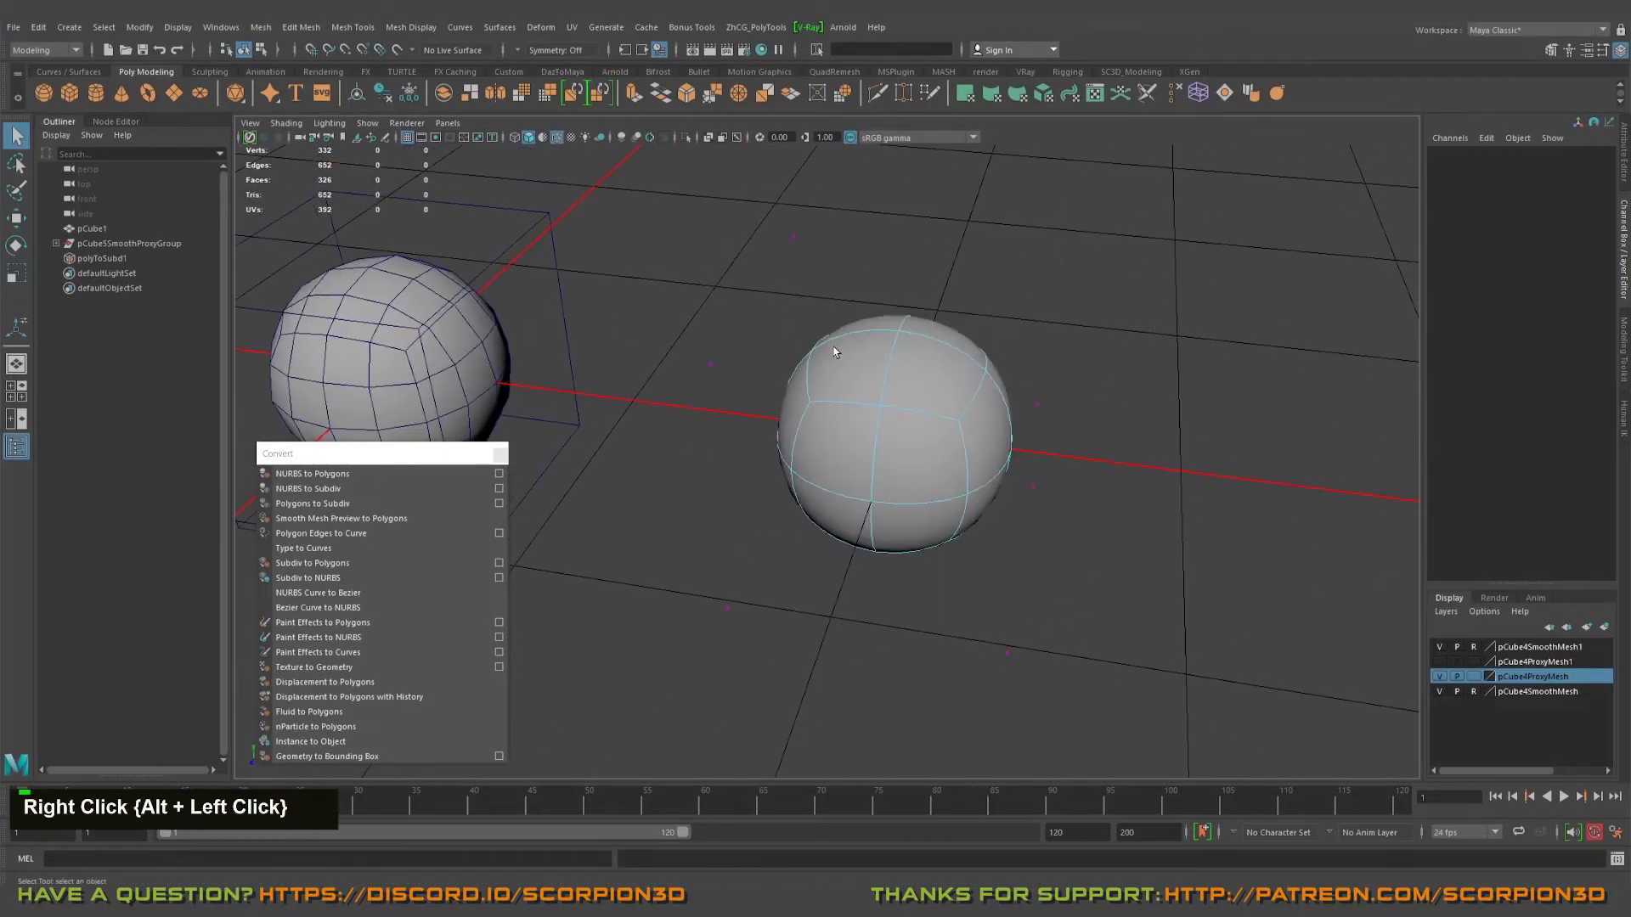
left_click_drag(743, 204, 841, 269)
middle_click_drag(849, 271, 855, 294, "alt")
left_click_drag(856, 294, 899, 390, "alt")
- Try the polygon proxy mode on the subdiv surface and return it to standard mode
right_click_drag(897, 389, 831, 371)
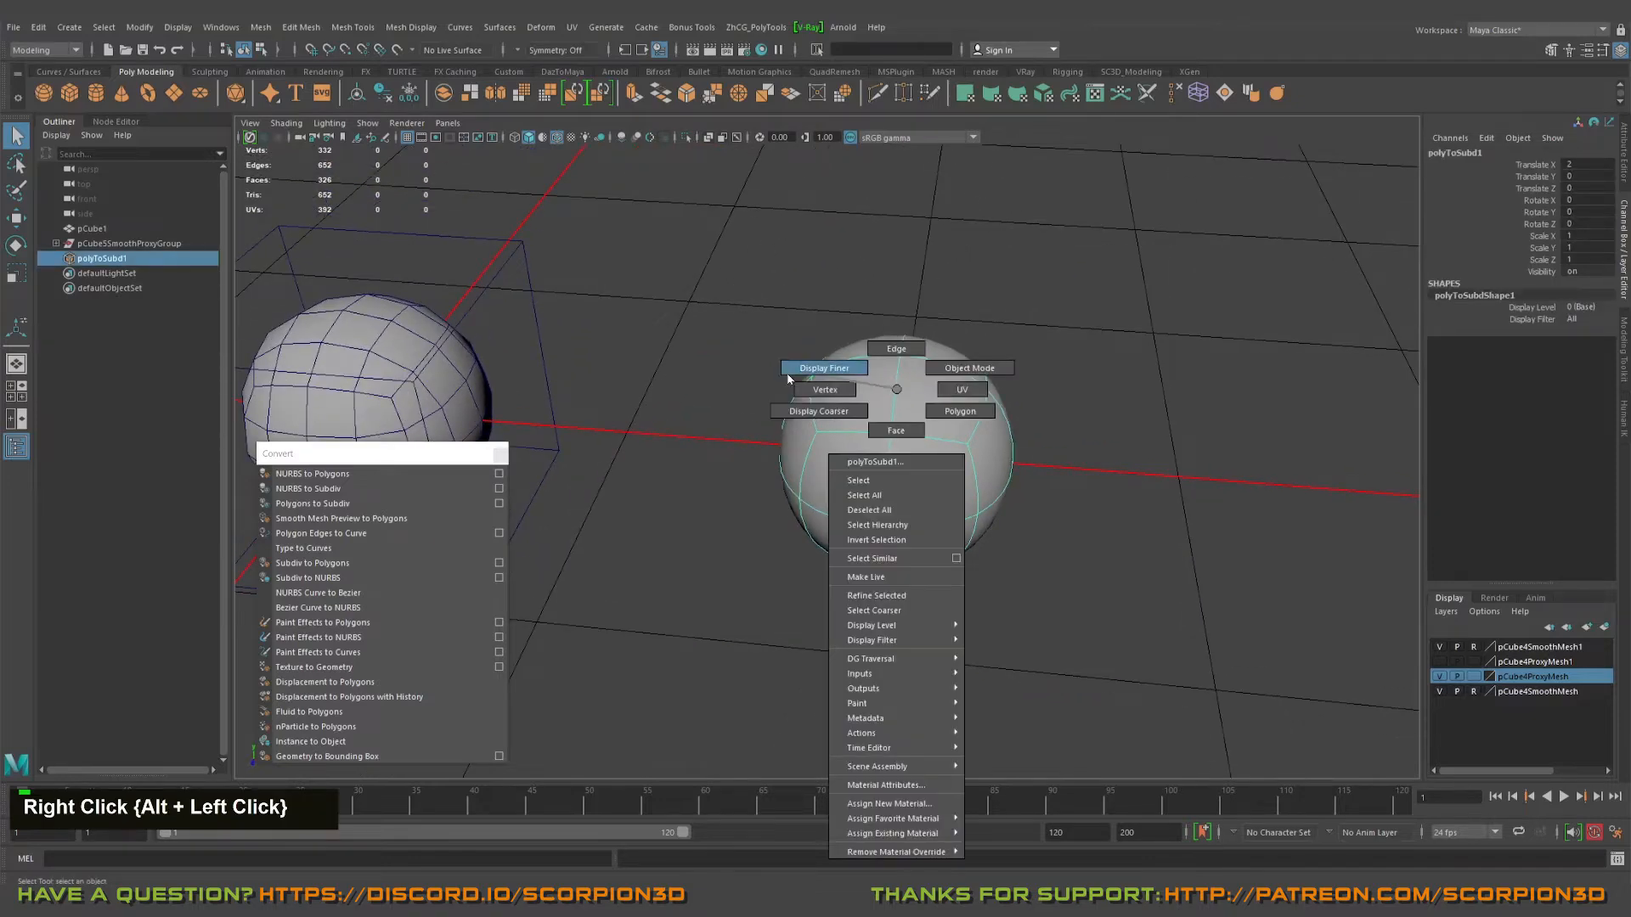
right_click_drag(890, 430, 890, 430)
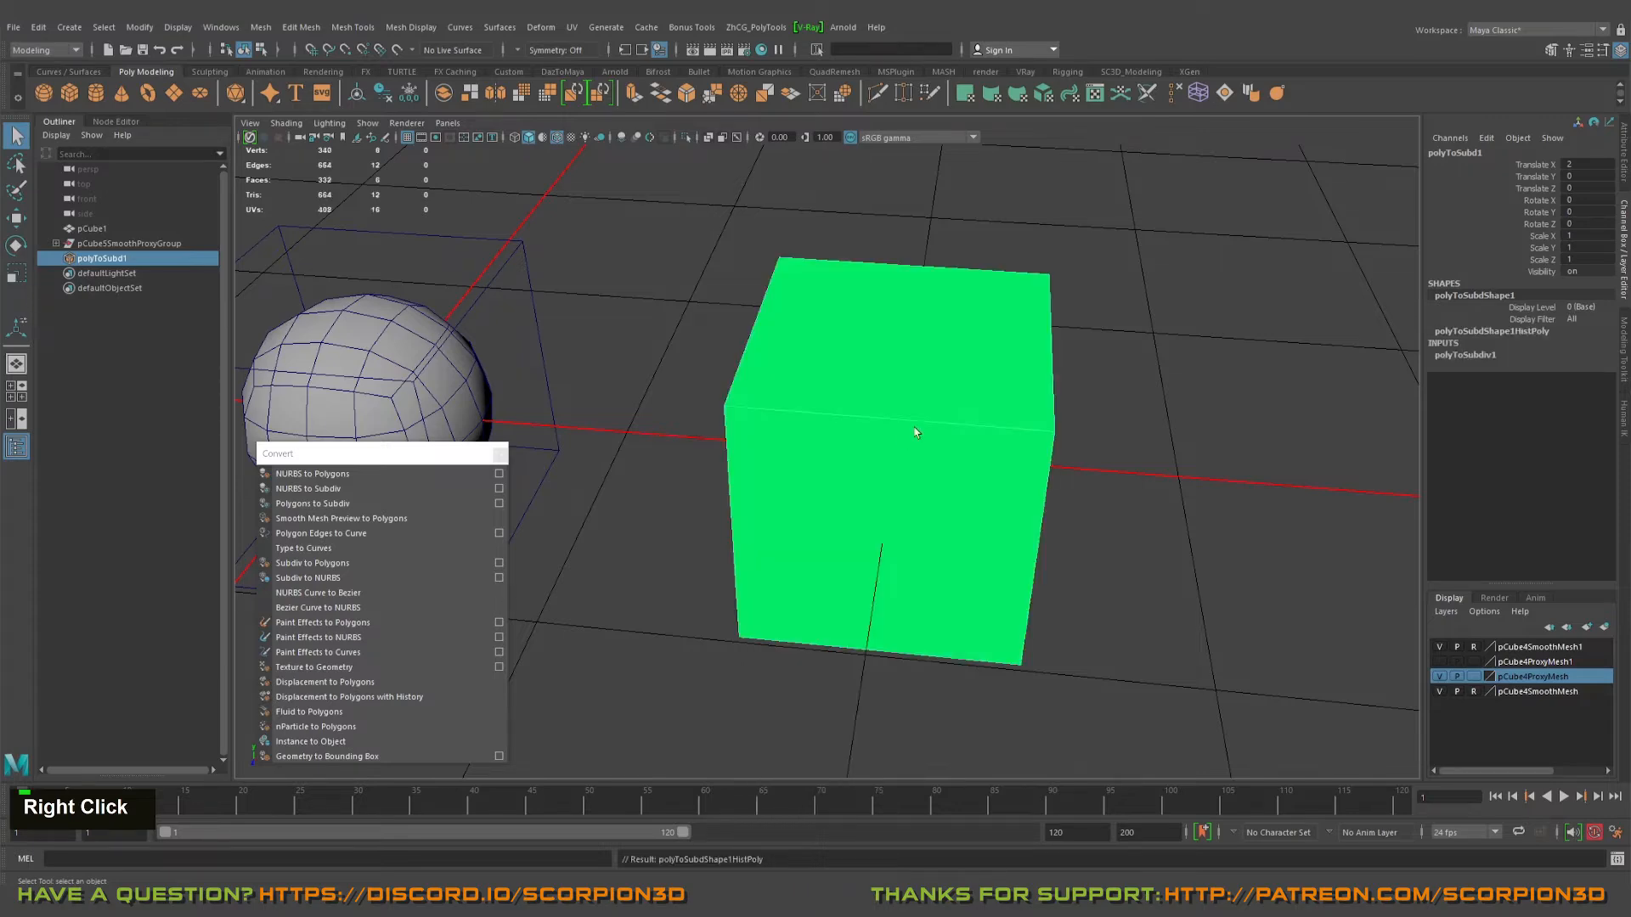
left_click_drag(917, 426, 902, 380, "alt")
right_click_drag(902, 375, 925, 396)
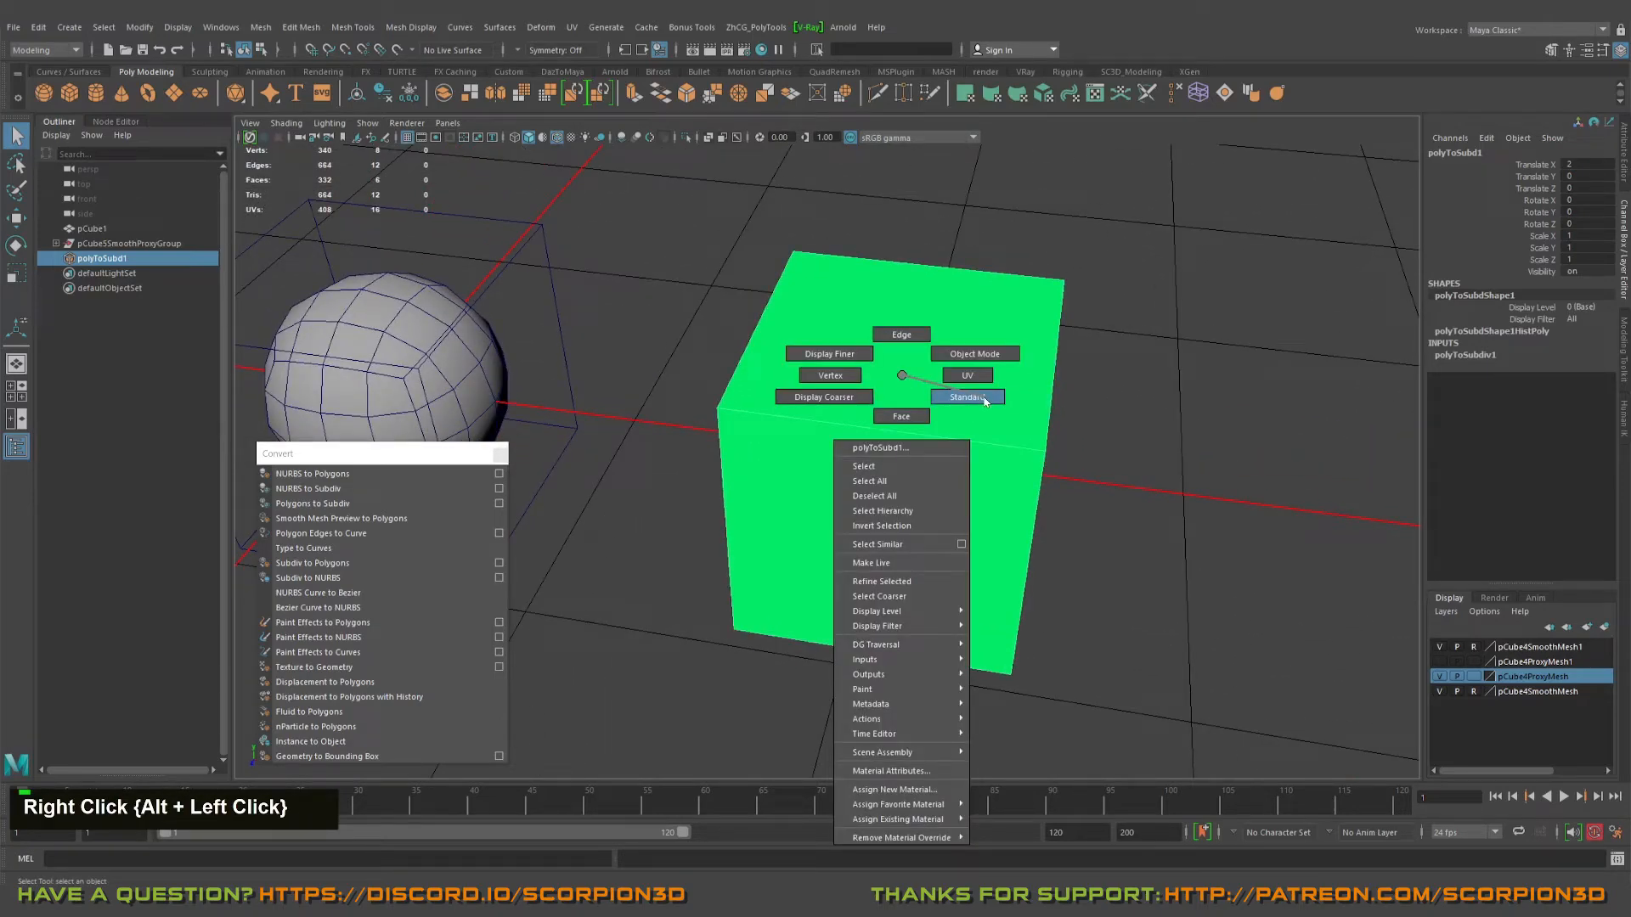
right_click_drag(985, 401, 985, 401)
left_click_drag(932, 471, 867, 365, "alt")
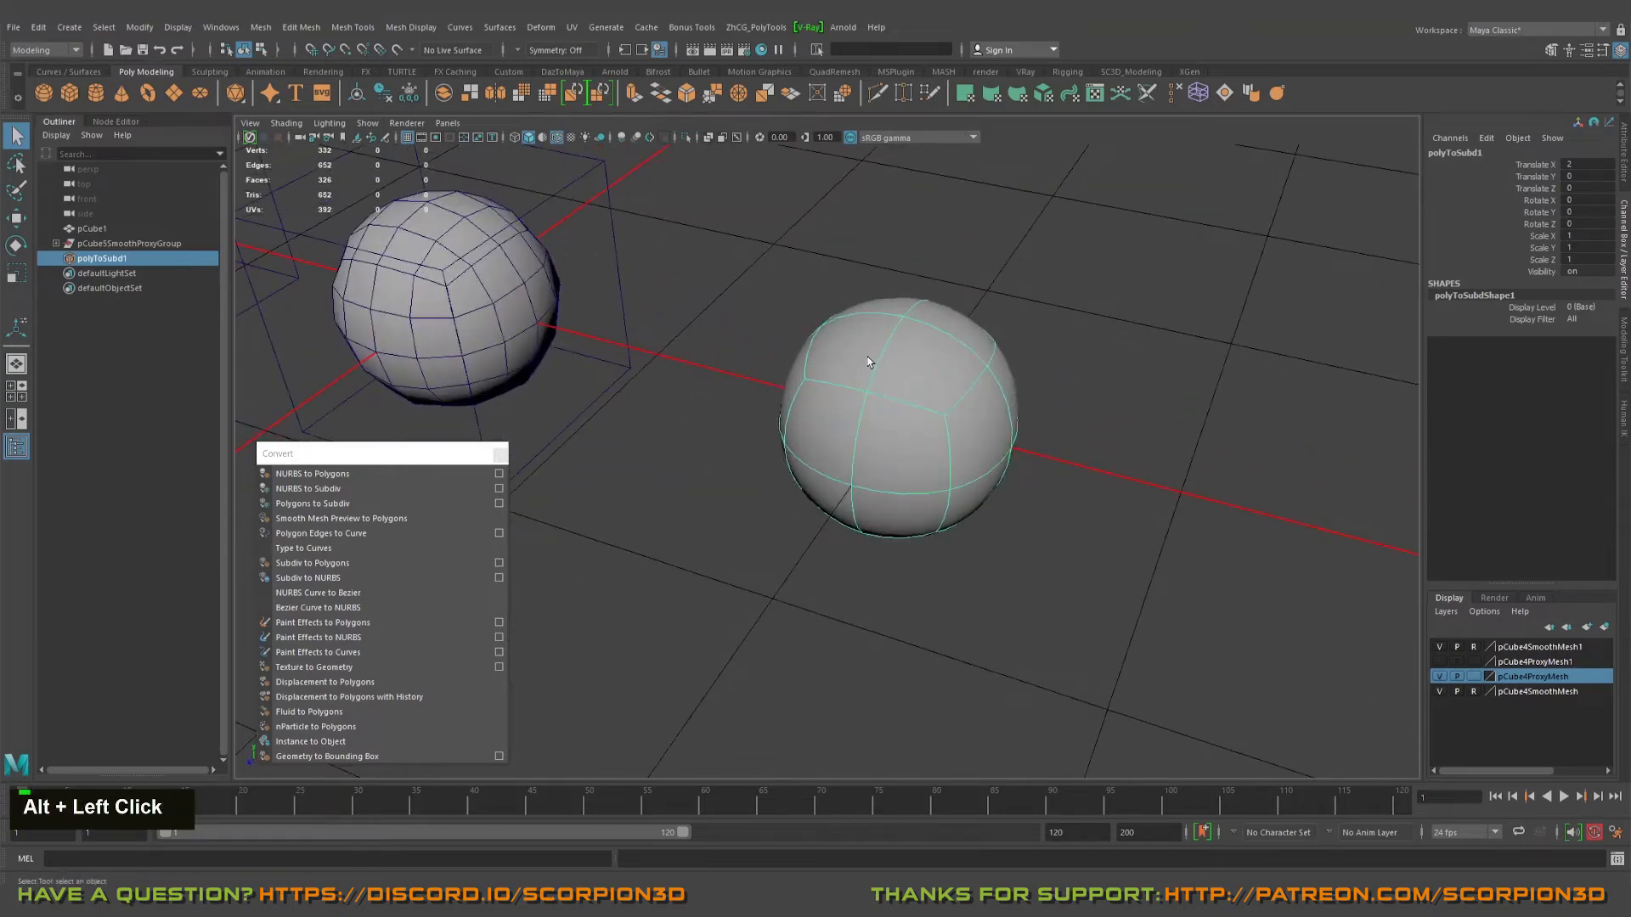
- Switch the viewport renderer to Legacy Default Viewport and check the subdiv surface's shading
right_click_drag(551, 225, 611, 246, "alt")
left_click(396, 124)
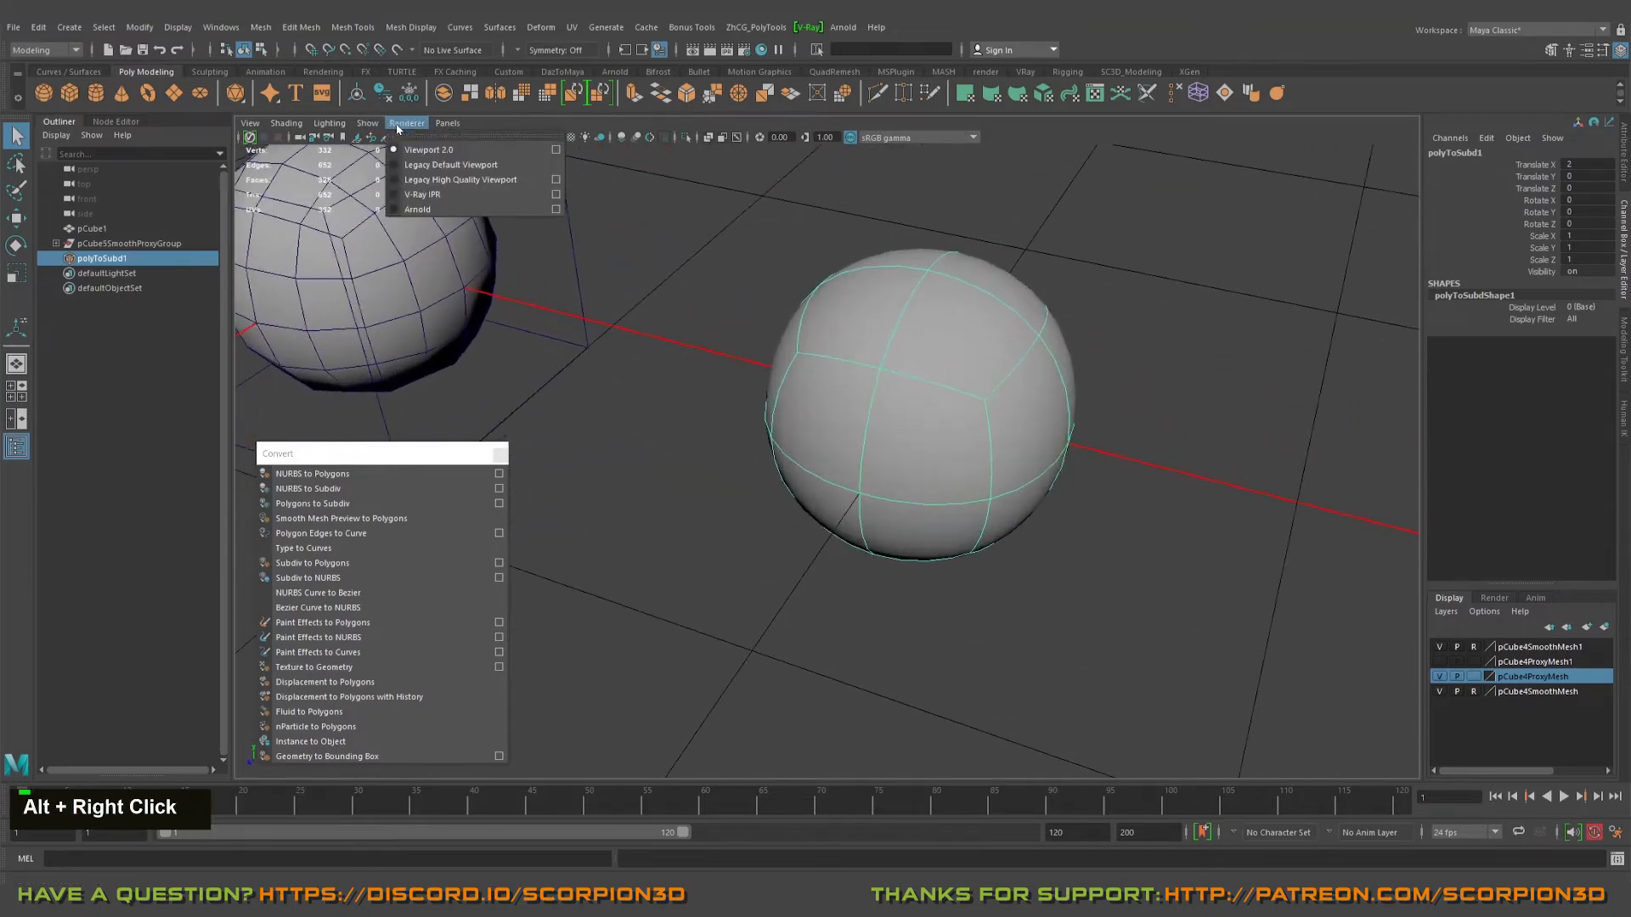
left_click(440, 167)
left_click_drag(739, 344, 820, 356, "alt")
right_click_drag(820, 357, 778, 361, "alt")
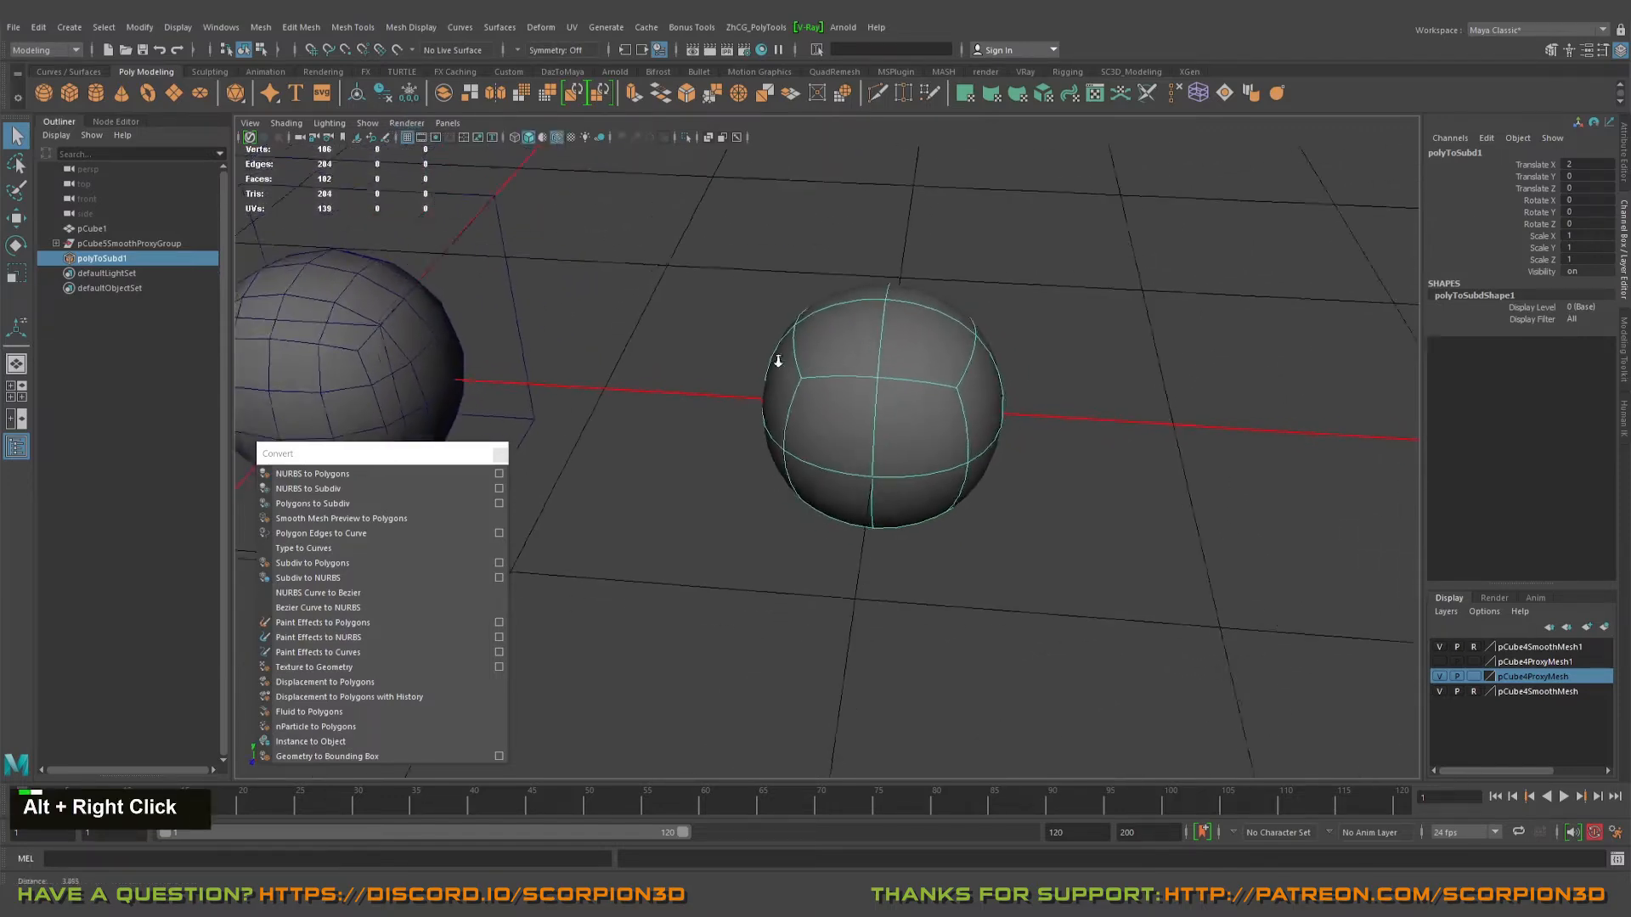
left_click_drag(778, 362, 848, 363, "alt")
- Move an upper corner control vertex of the subdiv surface as a test and undo the move
right_click_drag(870, 344, 812, 341)
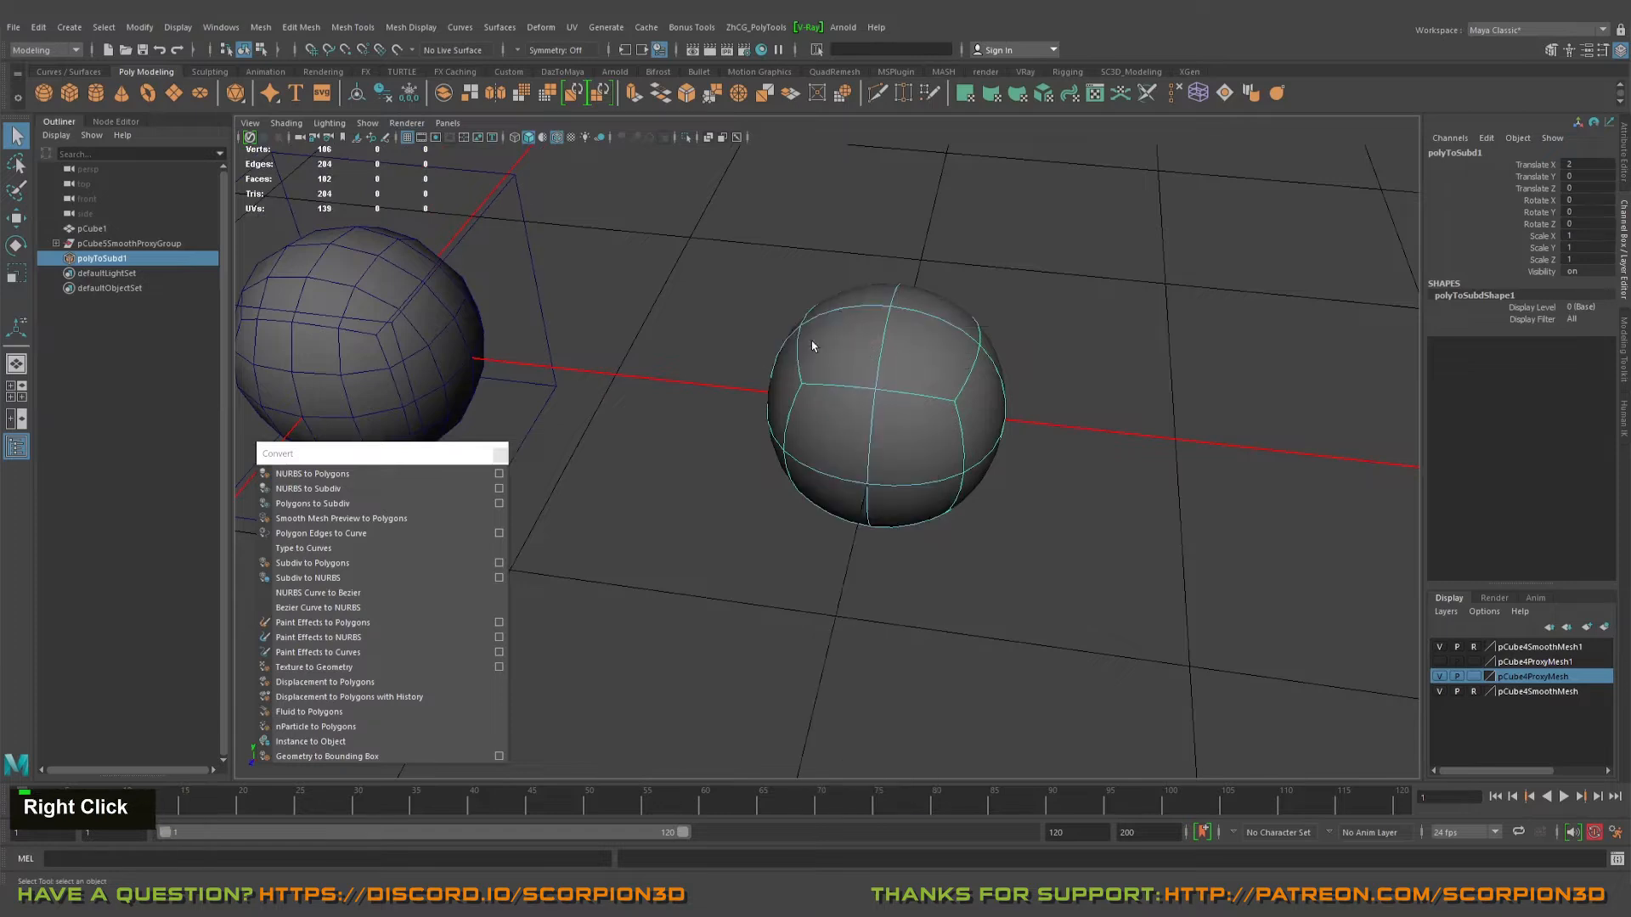
middle_click_drag(848, 276, 853, 313, "alt")
key("w")
left_click_drag(853, 313, 836, 270, "alt")
left_click_drag(802, 221, 607, 219)
key("ctrl+z")
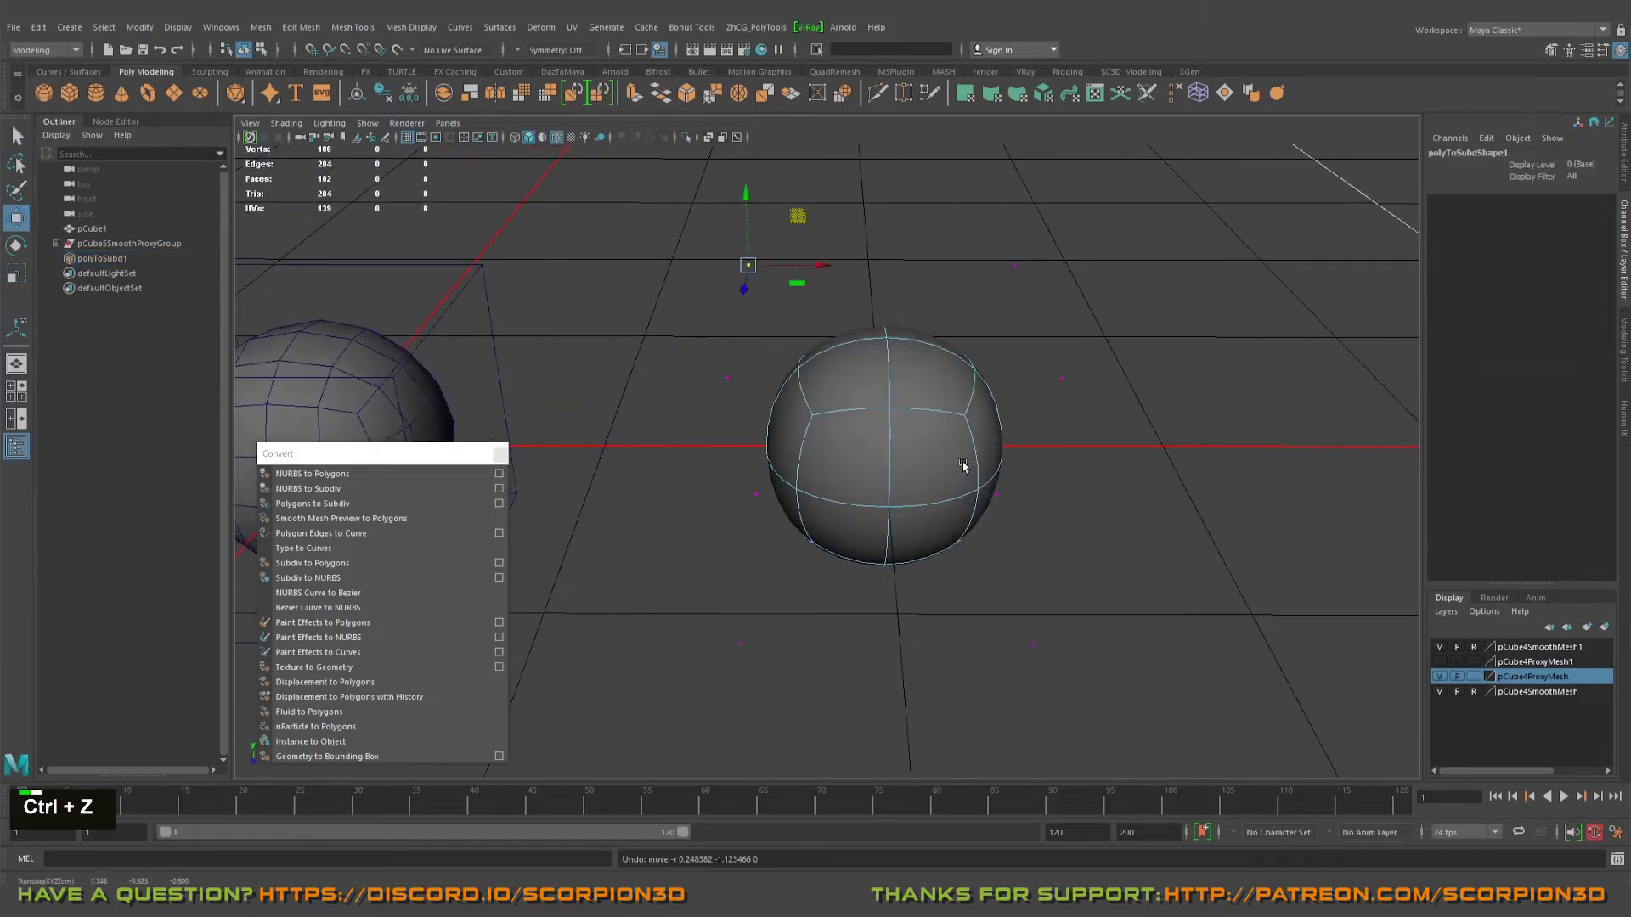
- Pull the corner control vertex far outward to stretch the subdiv surface, undo it and leave the Move tool
left_click_drag(965, 466, 894, 325, "alt")
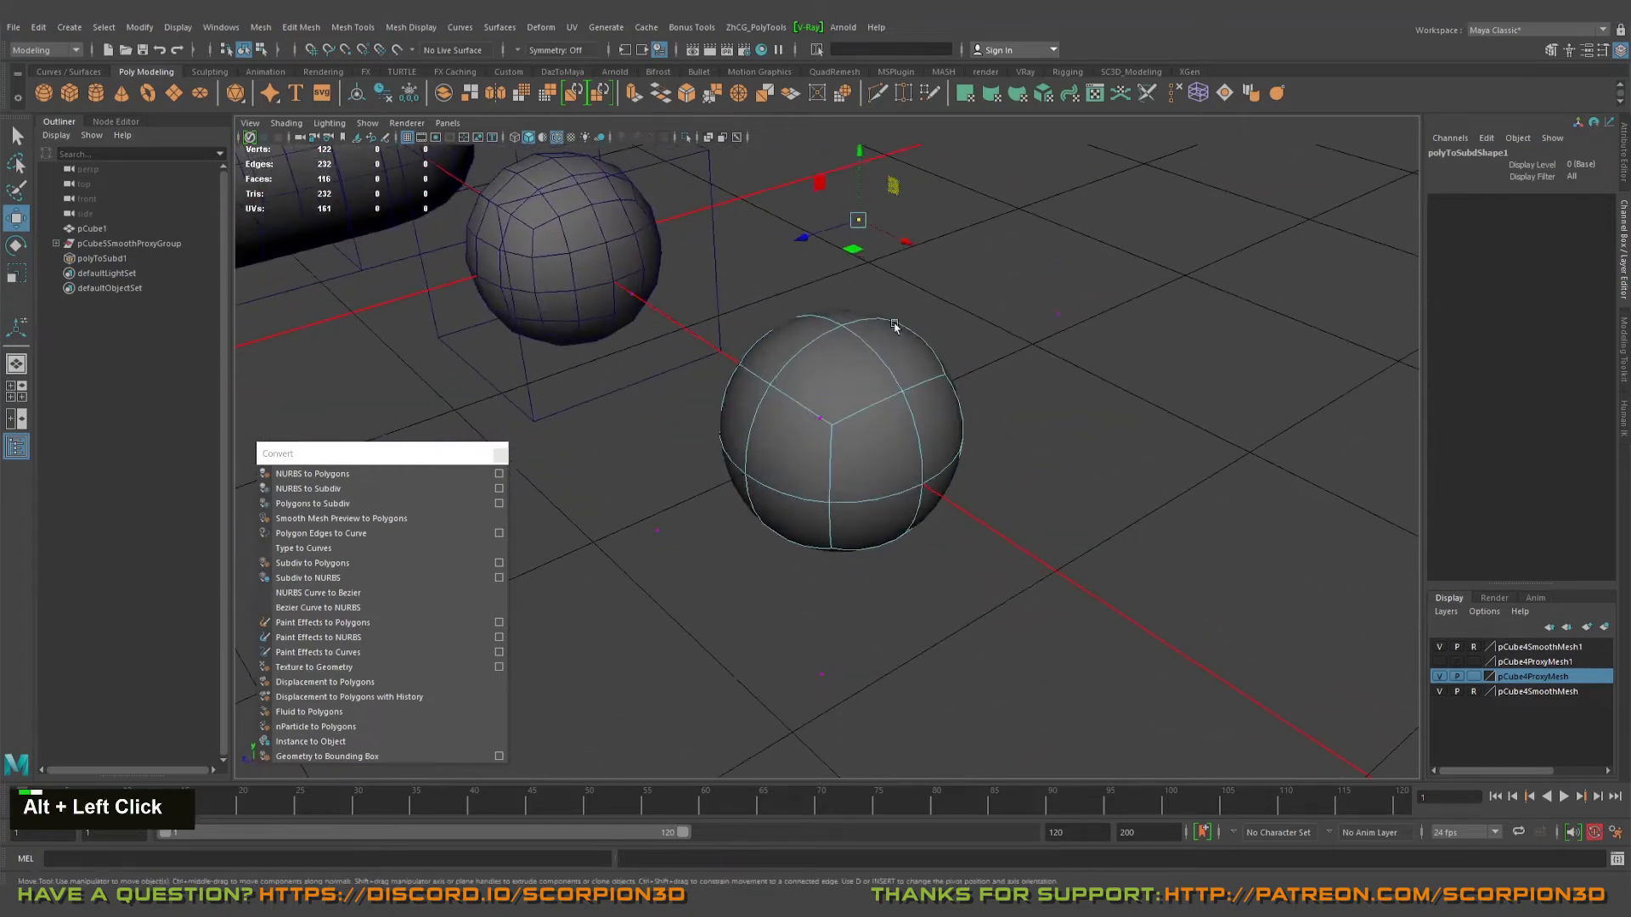
left_click_drag(1154, 404, 1536, 328, "alt")
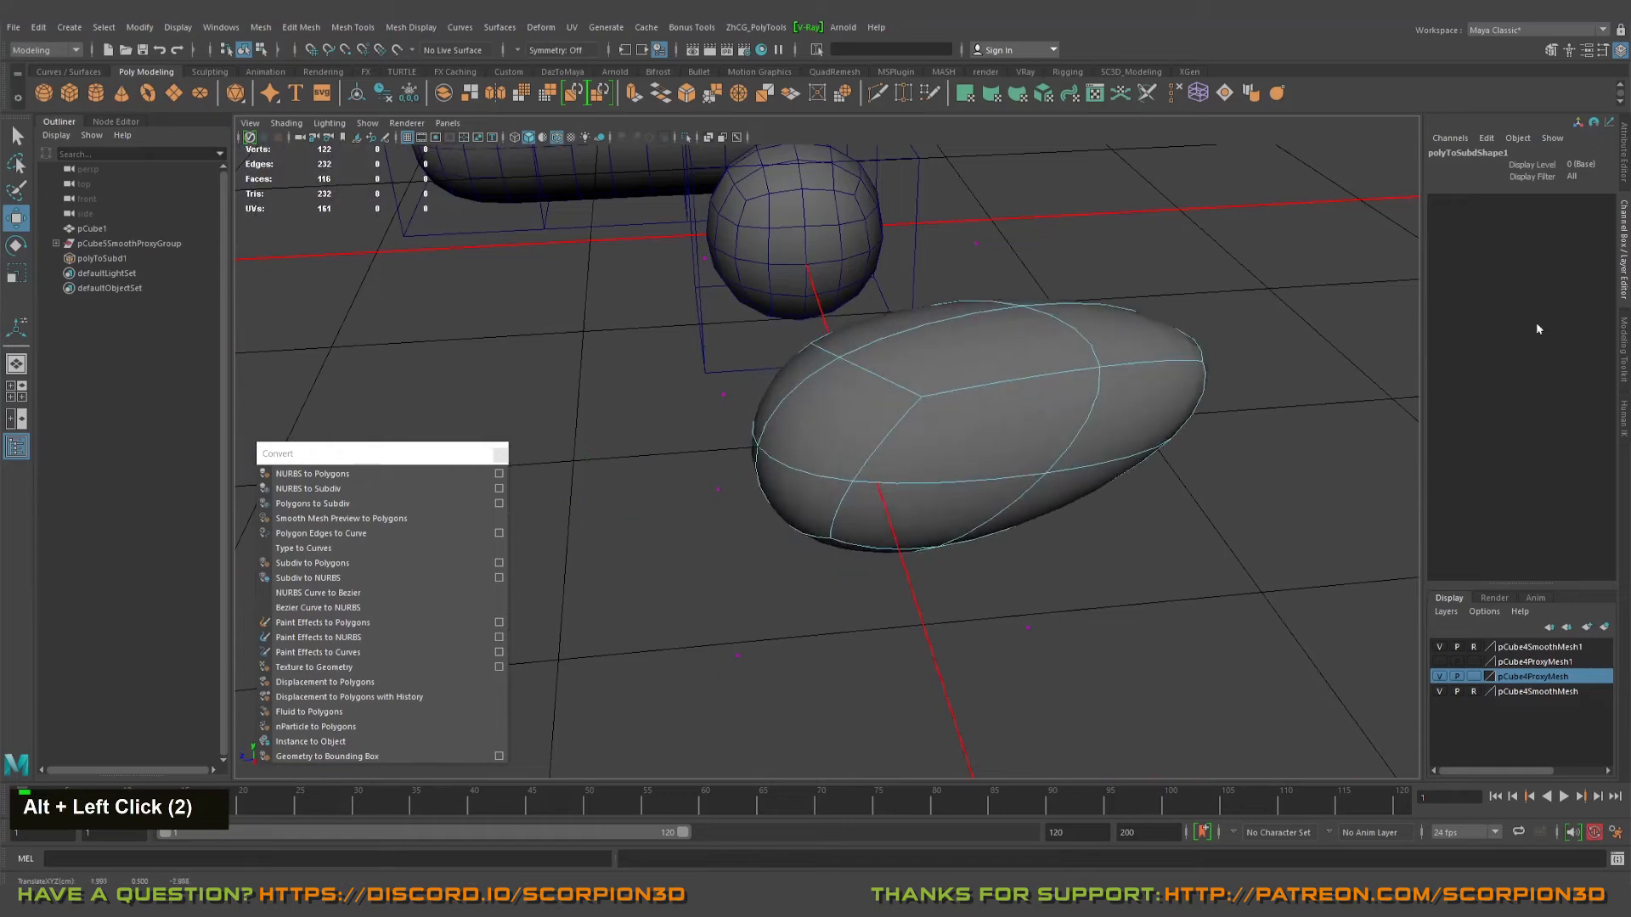
key("ctrl+z")
left_click_drag(731, 424, 833, 395, "alt")
key("q")
middle_click_drag(833, 395, 903, 349, "alt")
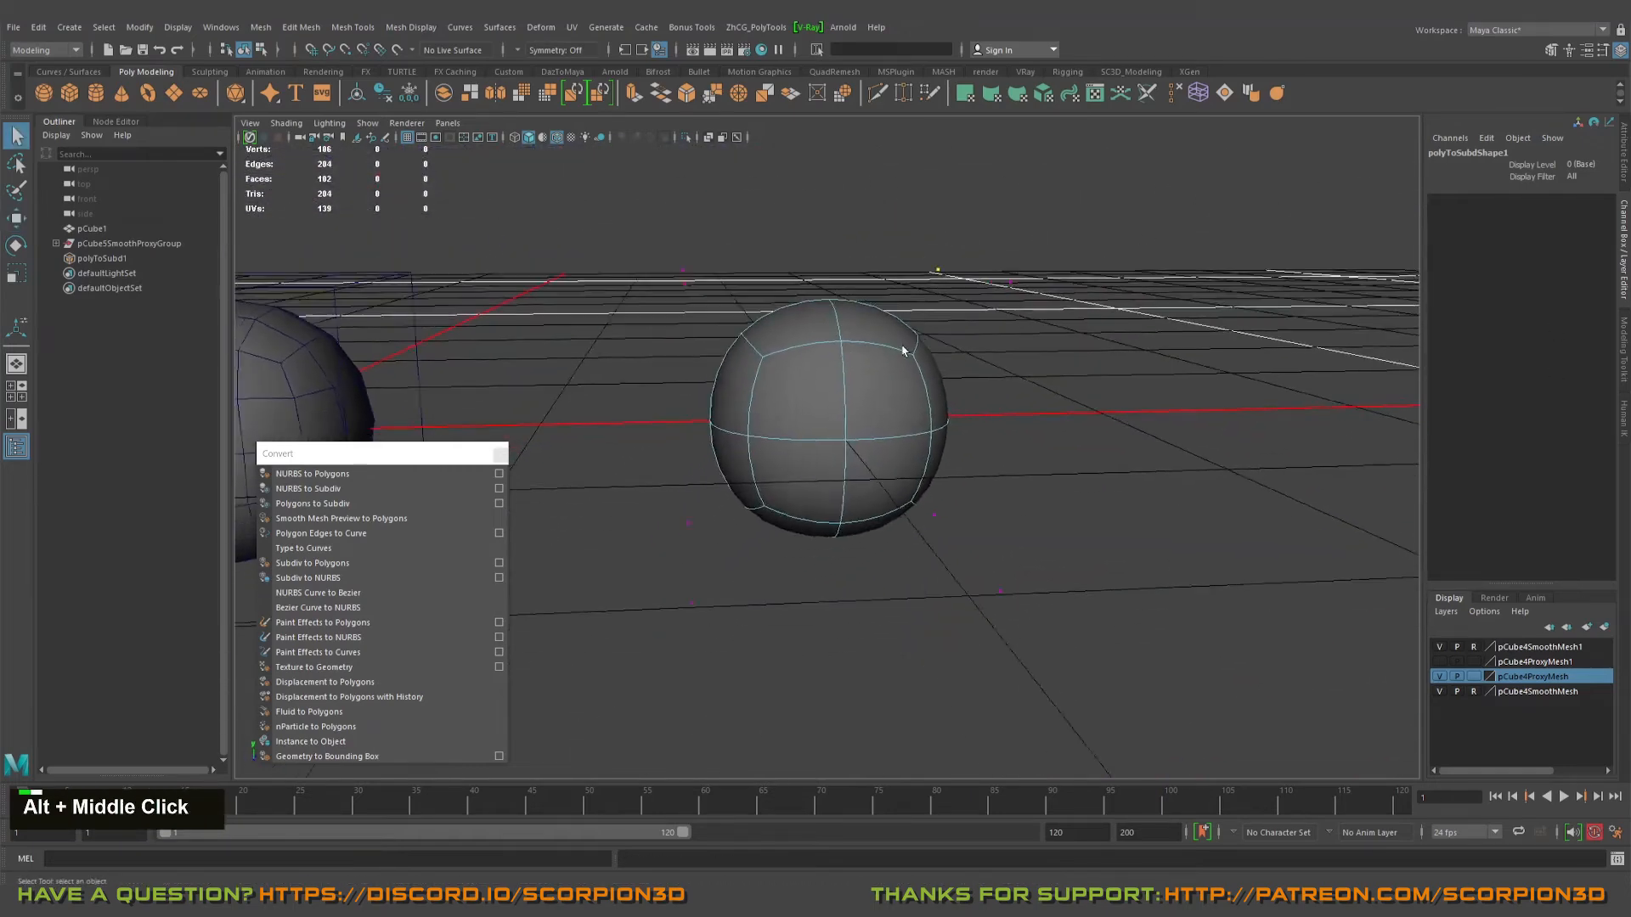
- Return the subdiv surface to object mode and review its Display Level options without changing the level
left_click_drag(903, 349, 892, 405, "alt")
middle_click_drag(892, 405, 913, 414, "alt")
left_click_drag(913, 414, 951, 404, "alt")
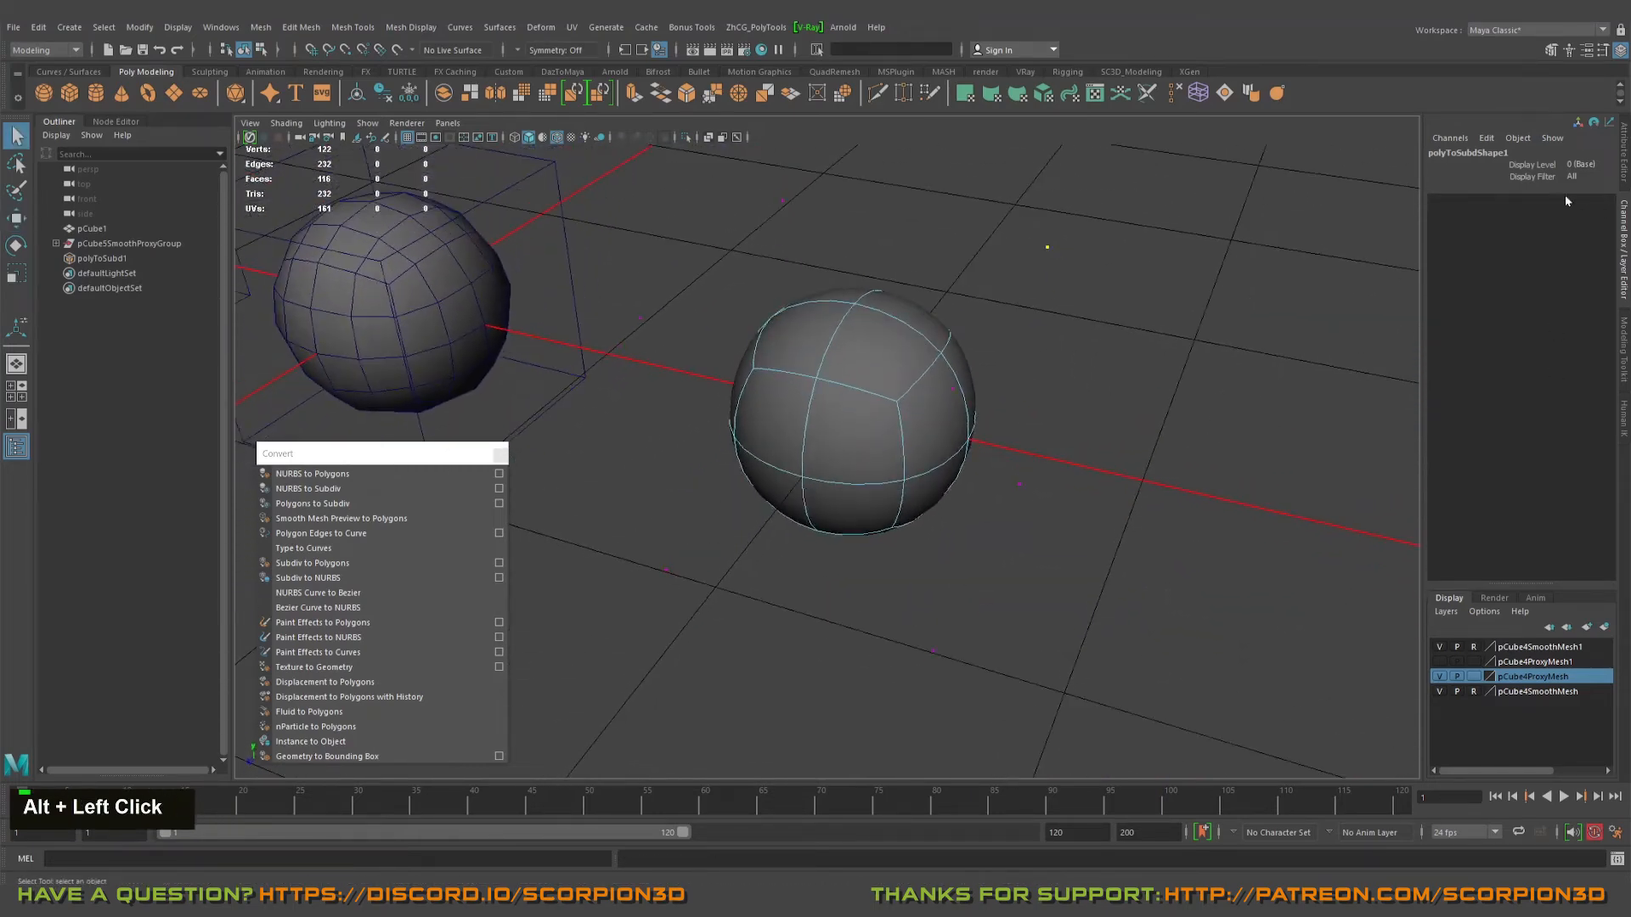
right_click_drag(880, 396, 928, 362)
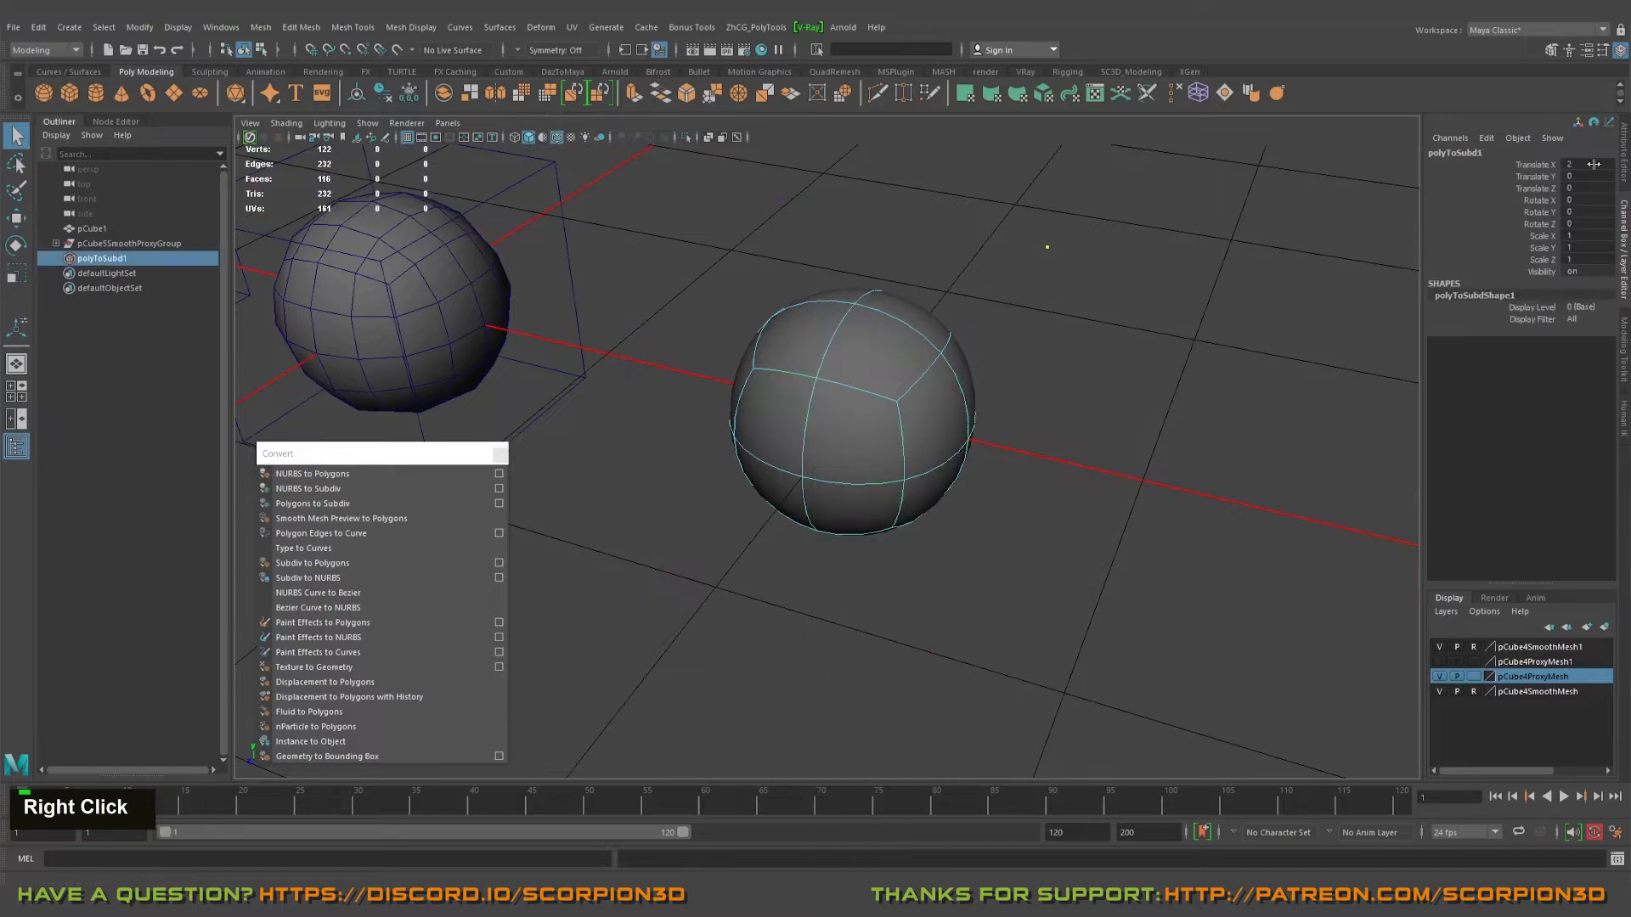
left_click(1585, 308)
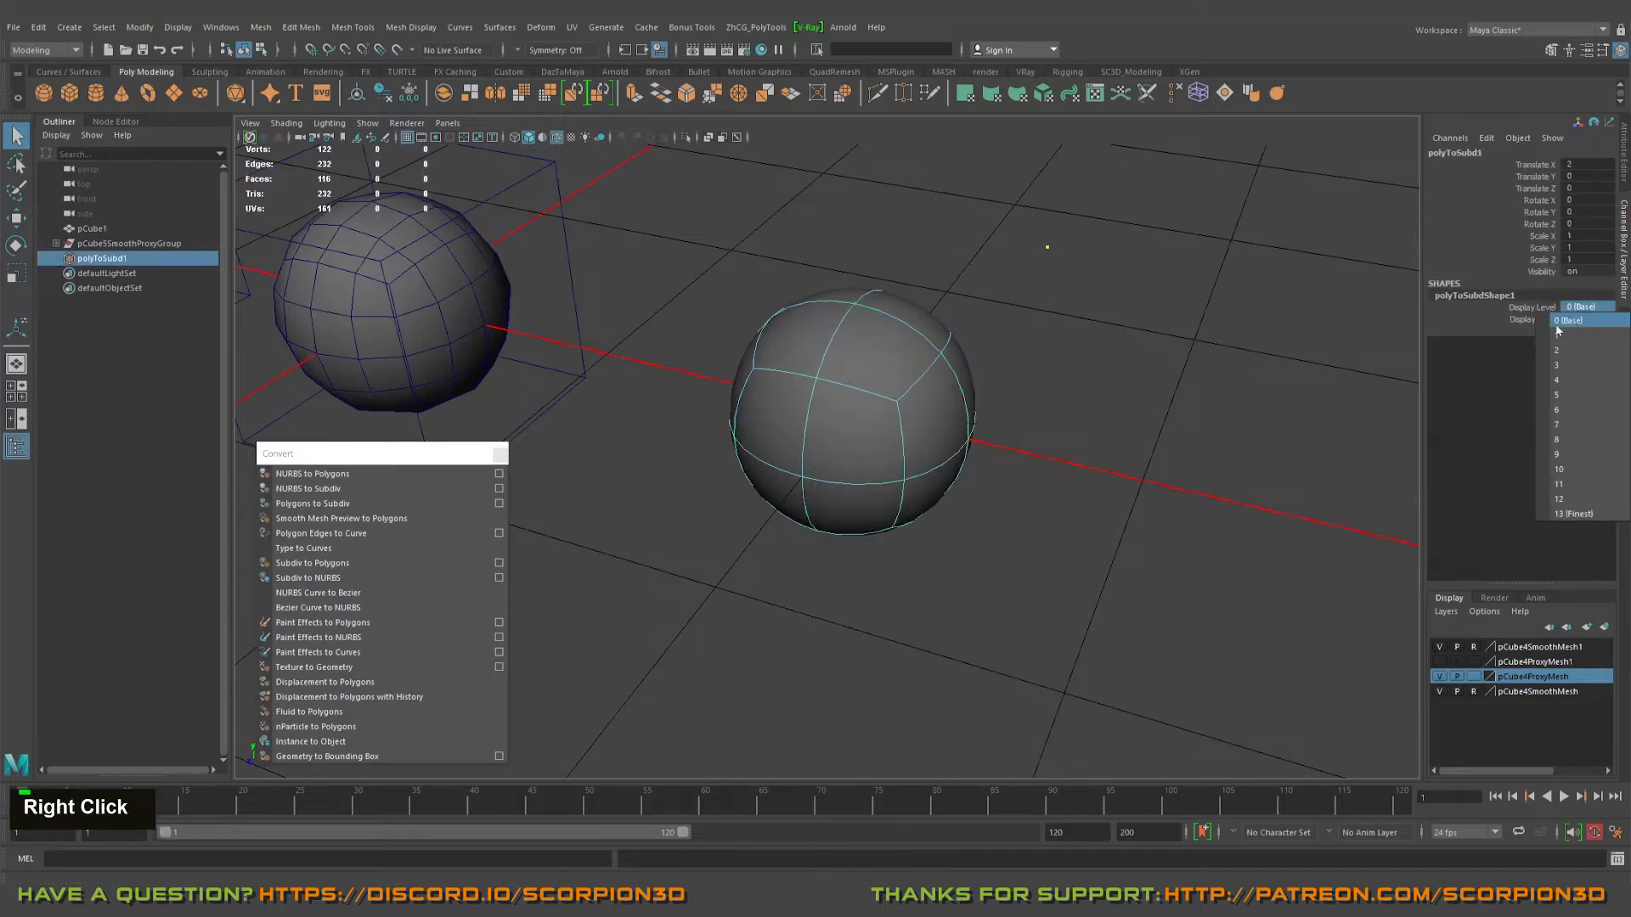
left_click_drag(1287, 356, 897, 373, "alt")
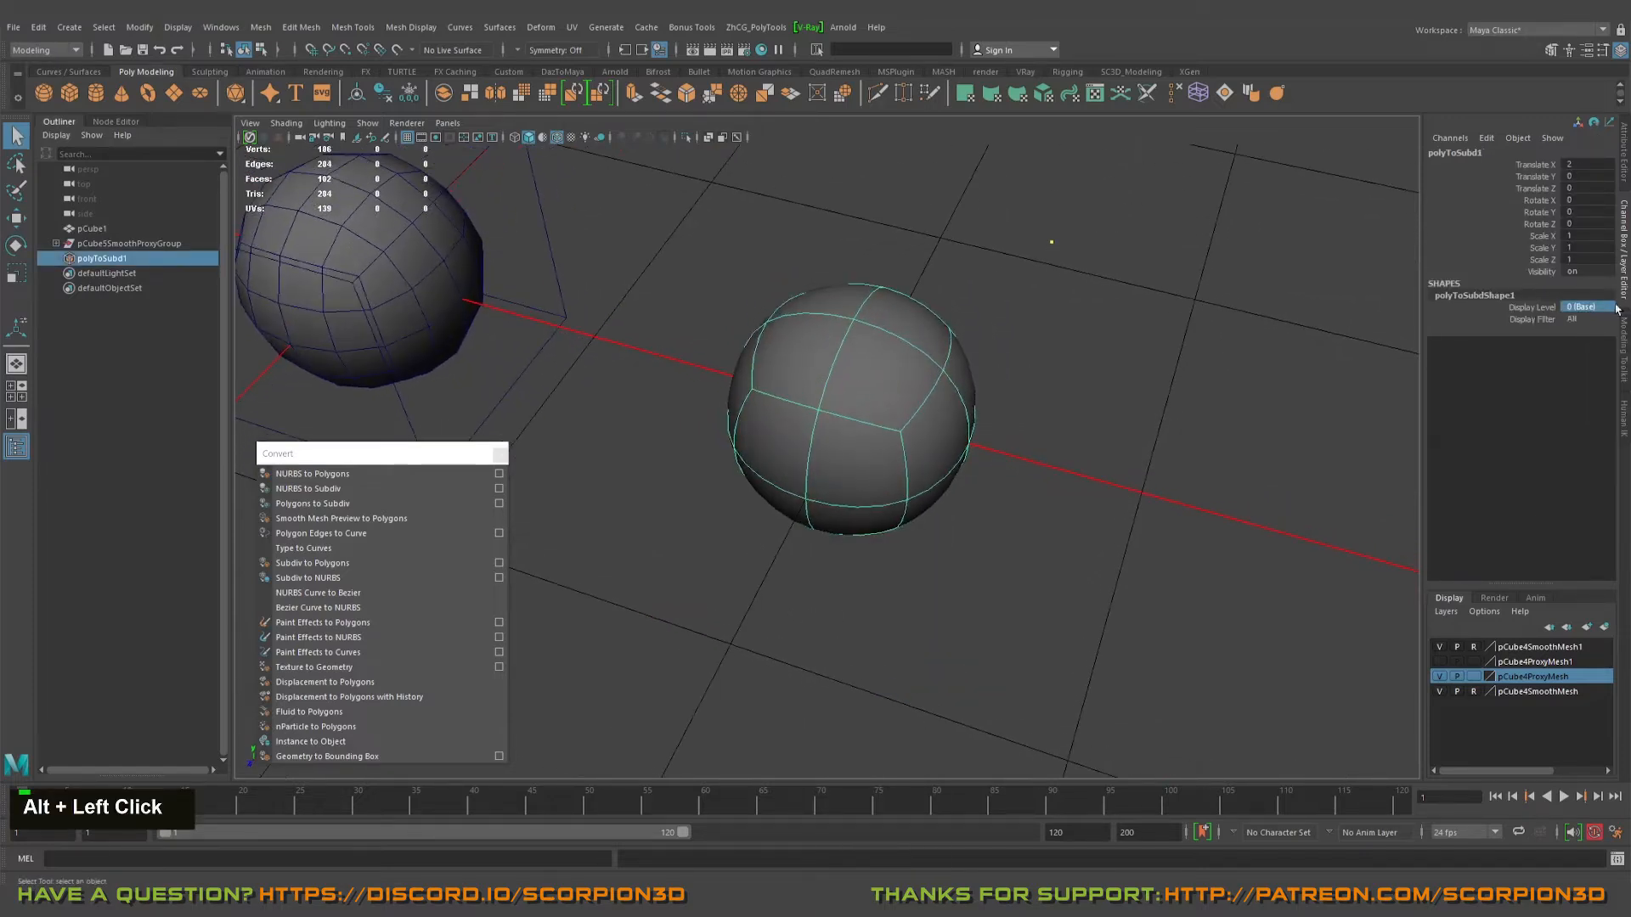
middle_click_drag(1117, 326, 1161, 312, "alt")
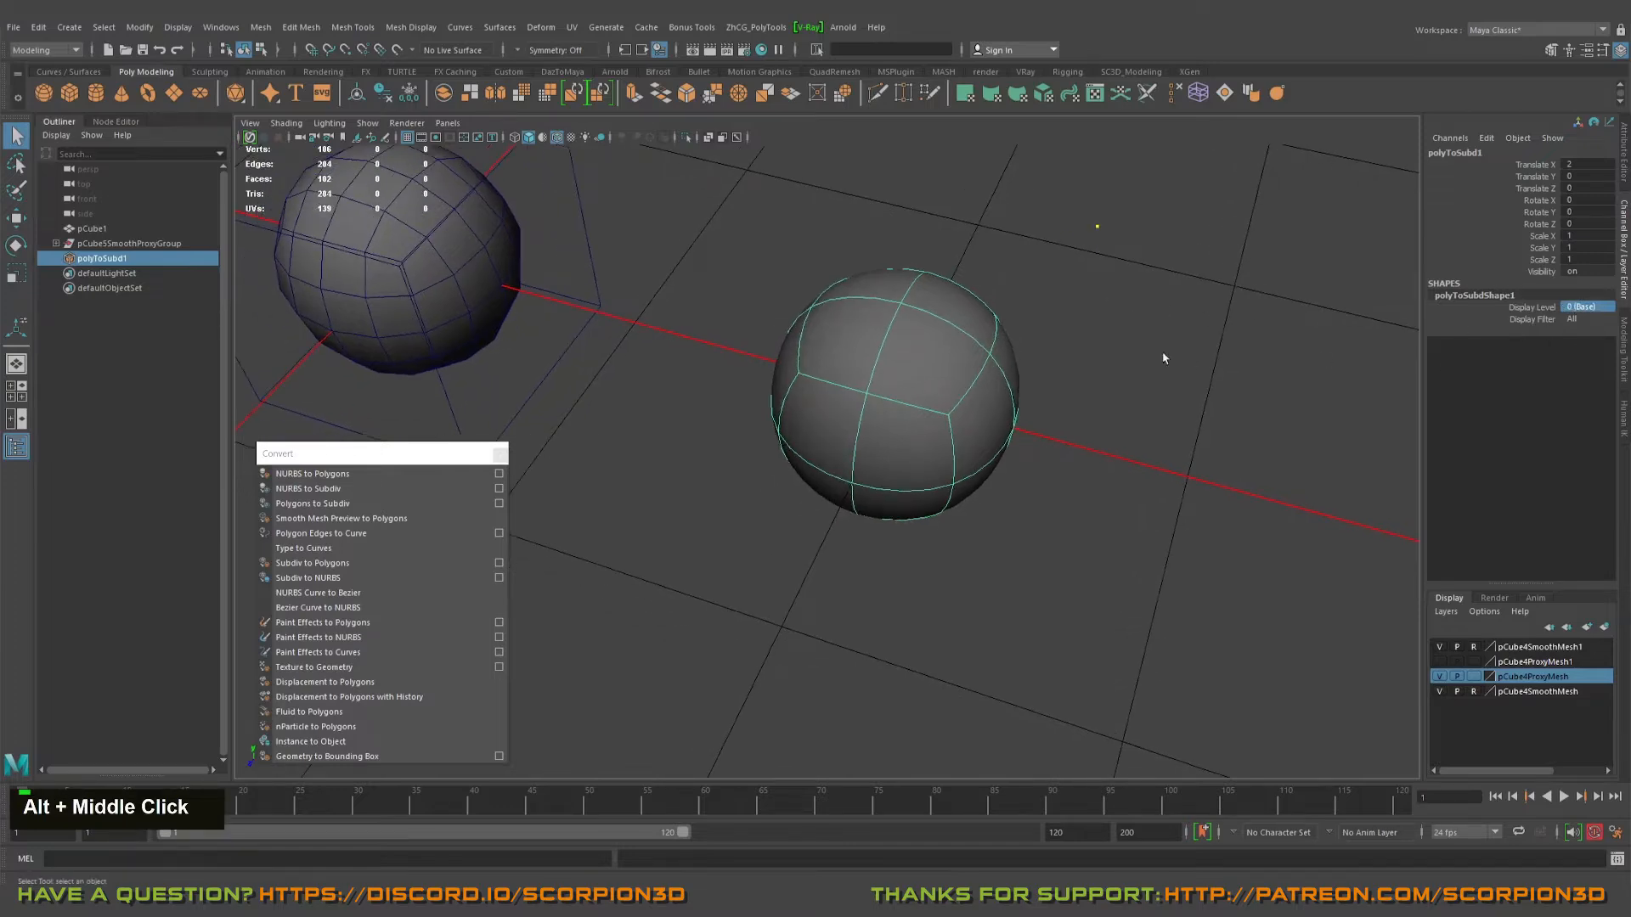
- Reselect the subdiv surface and examine its curve layout from several angles
left_click(1112, 330)
left_click_drag(1104, 325, 969, 321, "alt")
left_click(863, 356)
left_click_drag(863, 357, 977, 323, "alt")
middle_click_drag(976, 324, 999, 360, "alt")
right_click(927, 361)
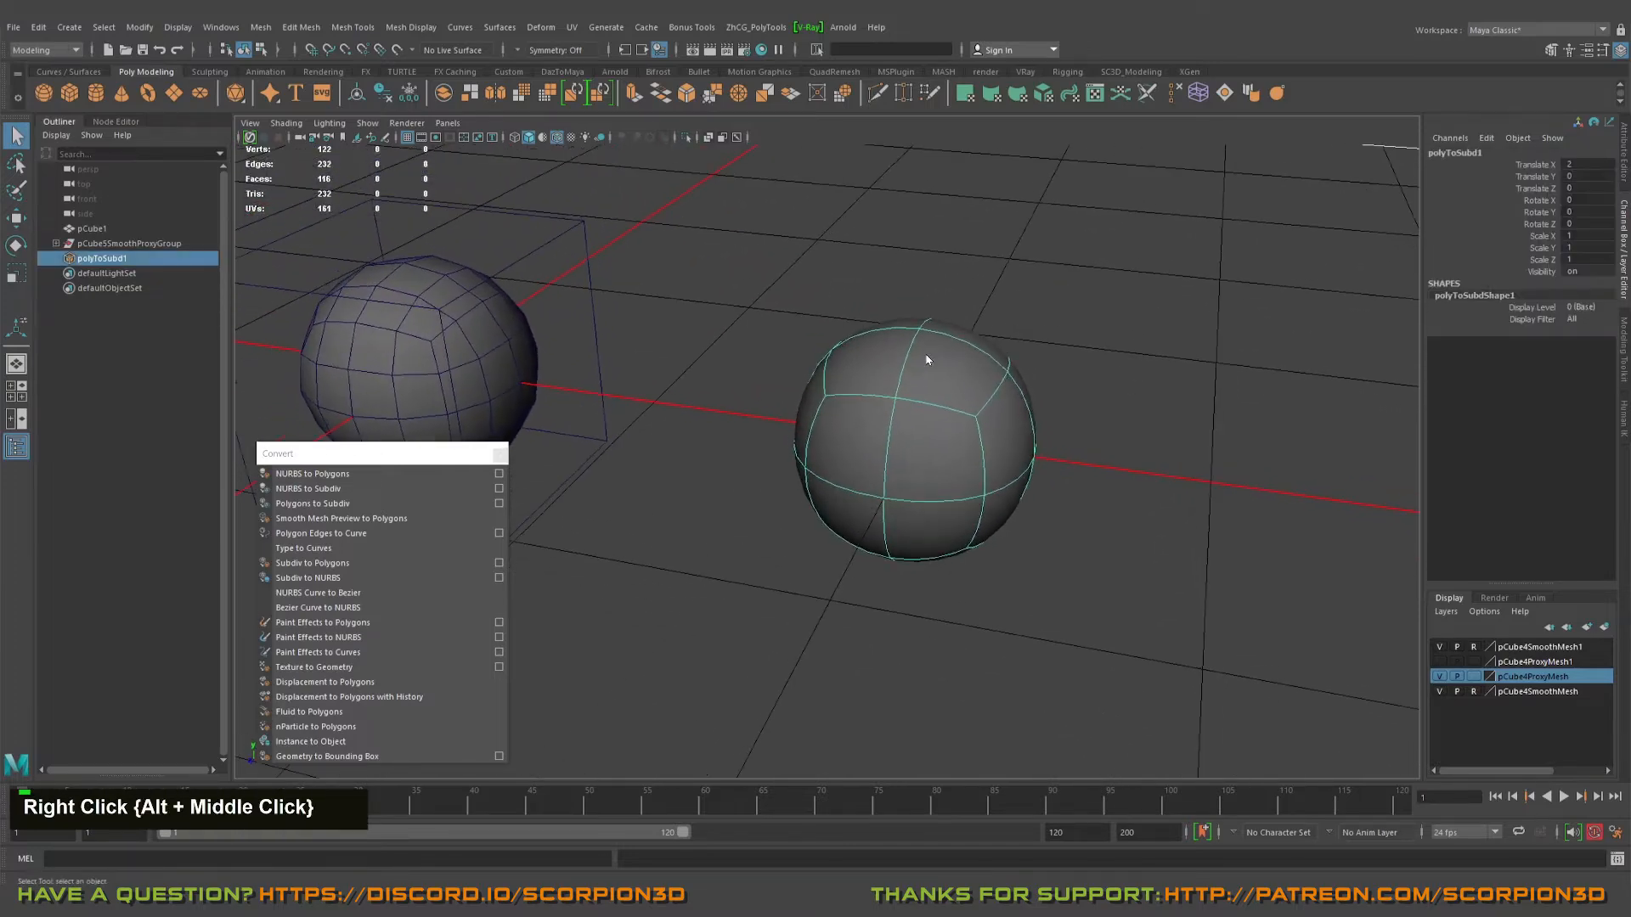
left_click_drag(927, 361, 941, 394, "alt")
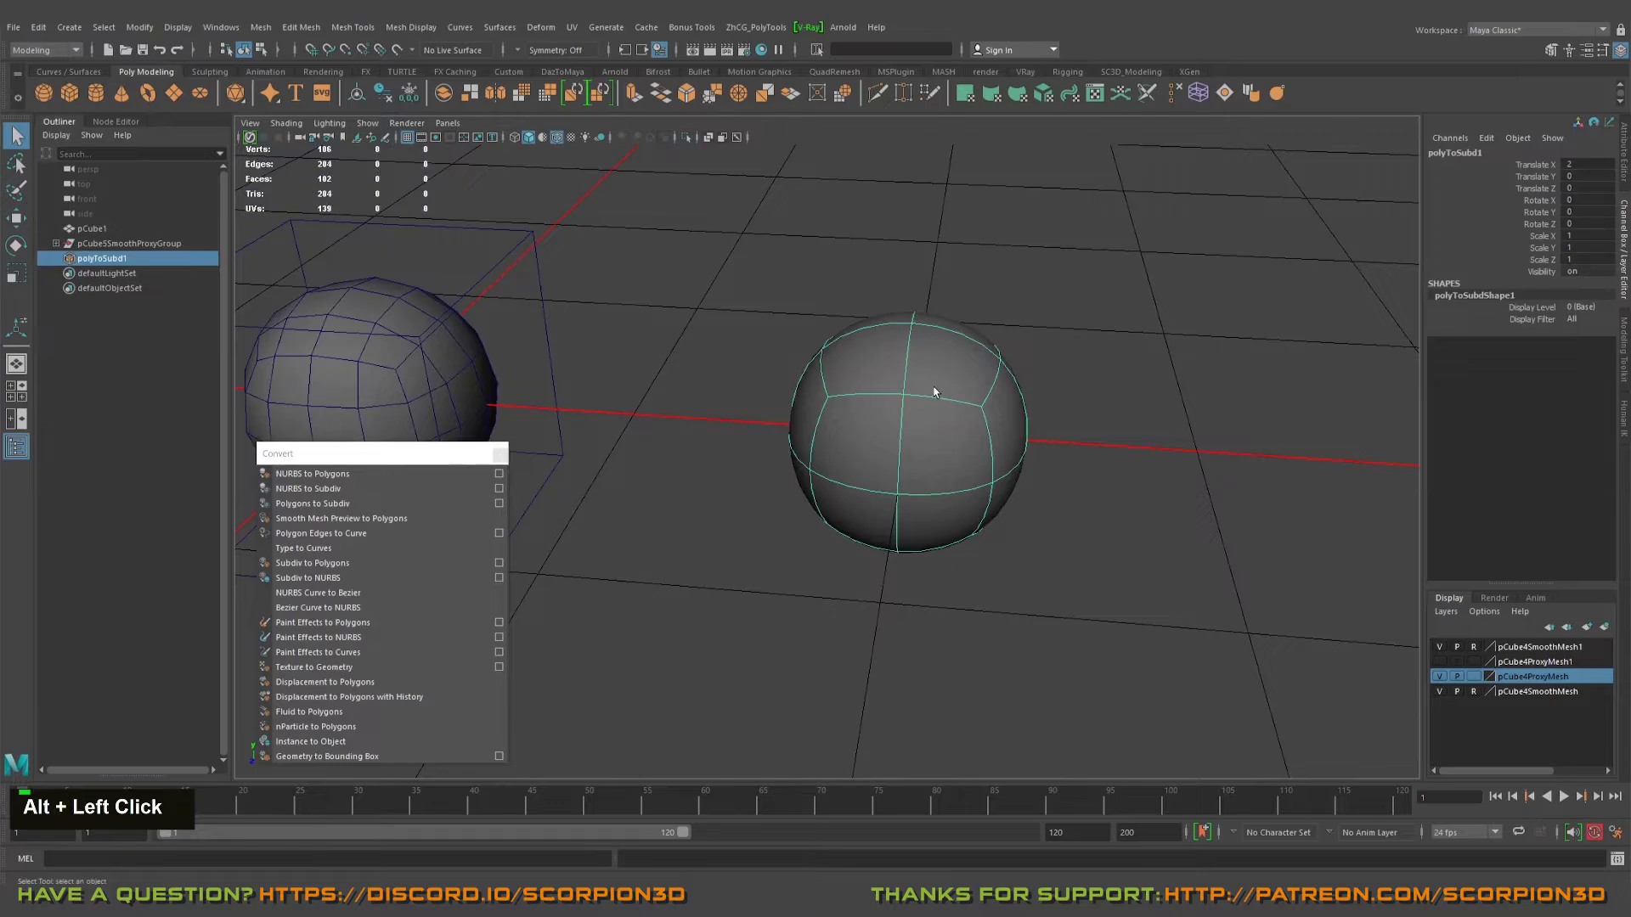
left_click_drag(849, 252, 914, 390, "alt")
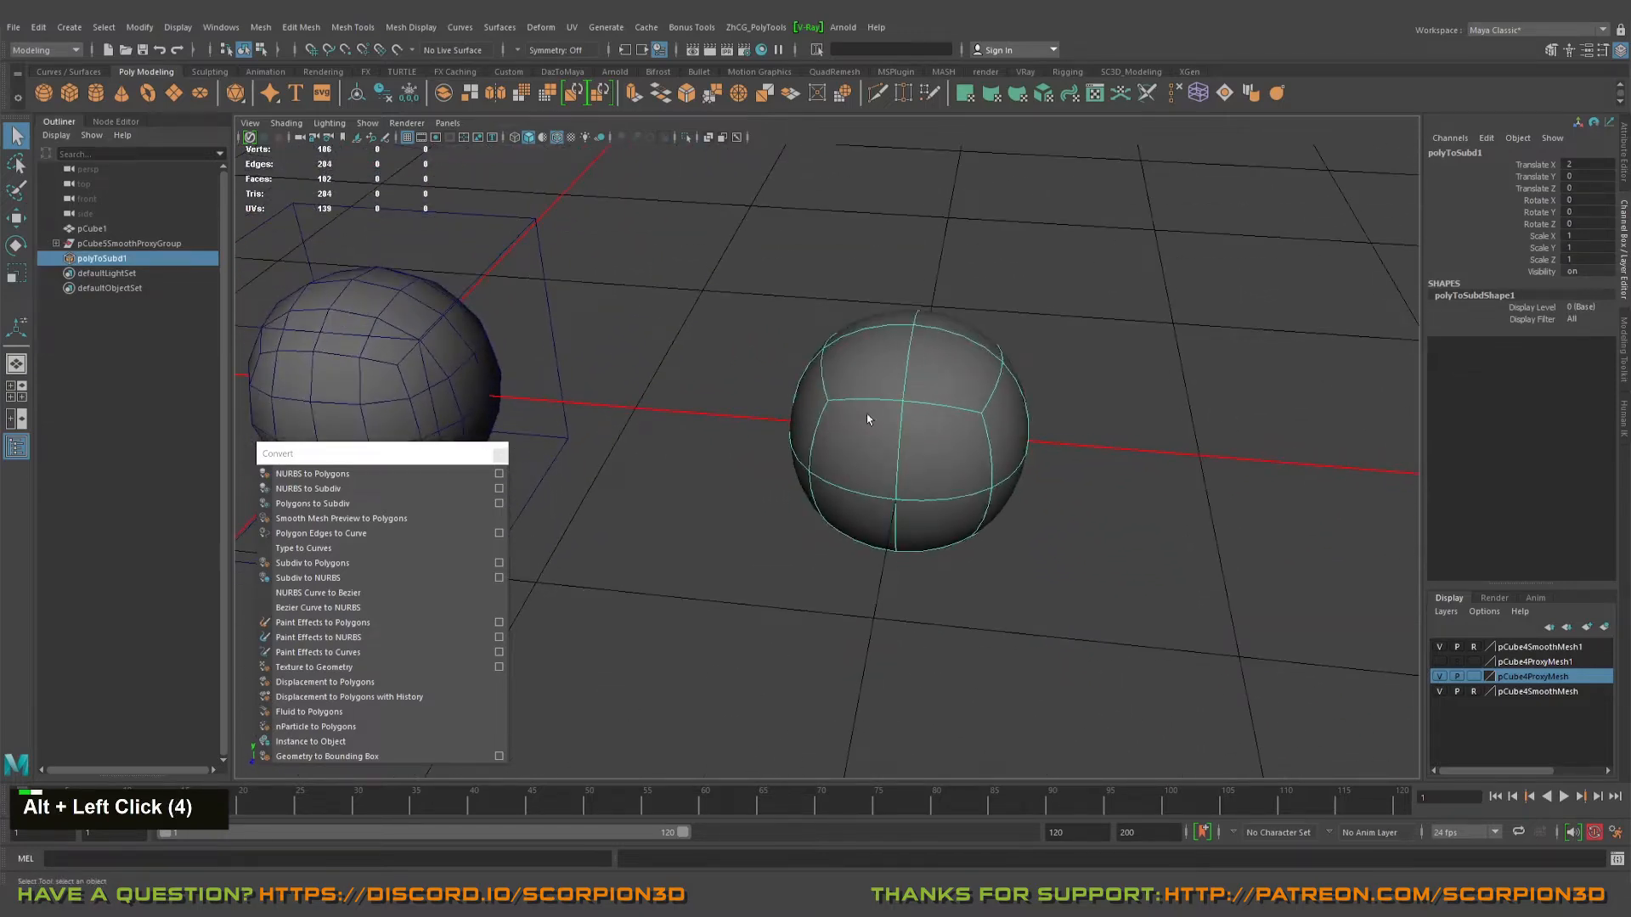
middle_click_drag(867, 415, 896, 384, "alt")
left_click_drag(903, 358, 922, 391, "alt")
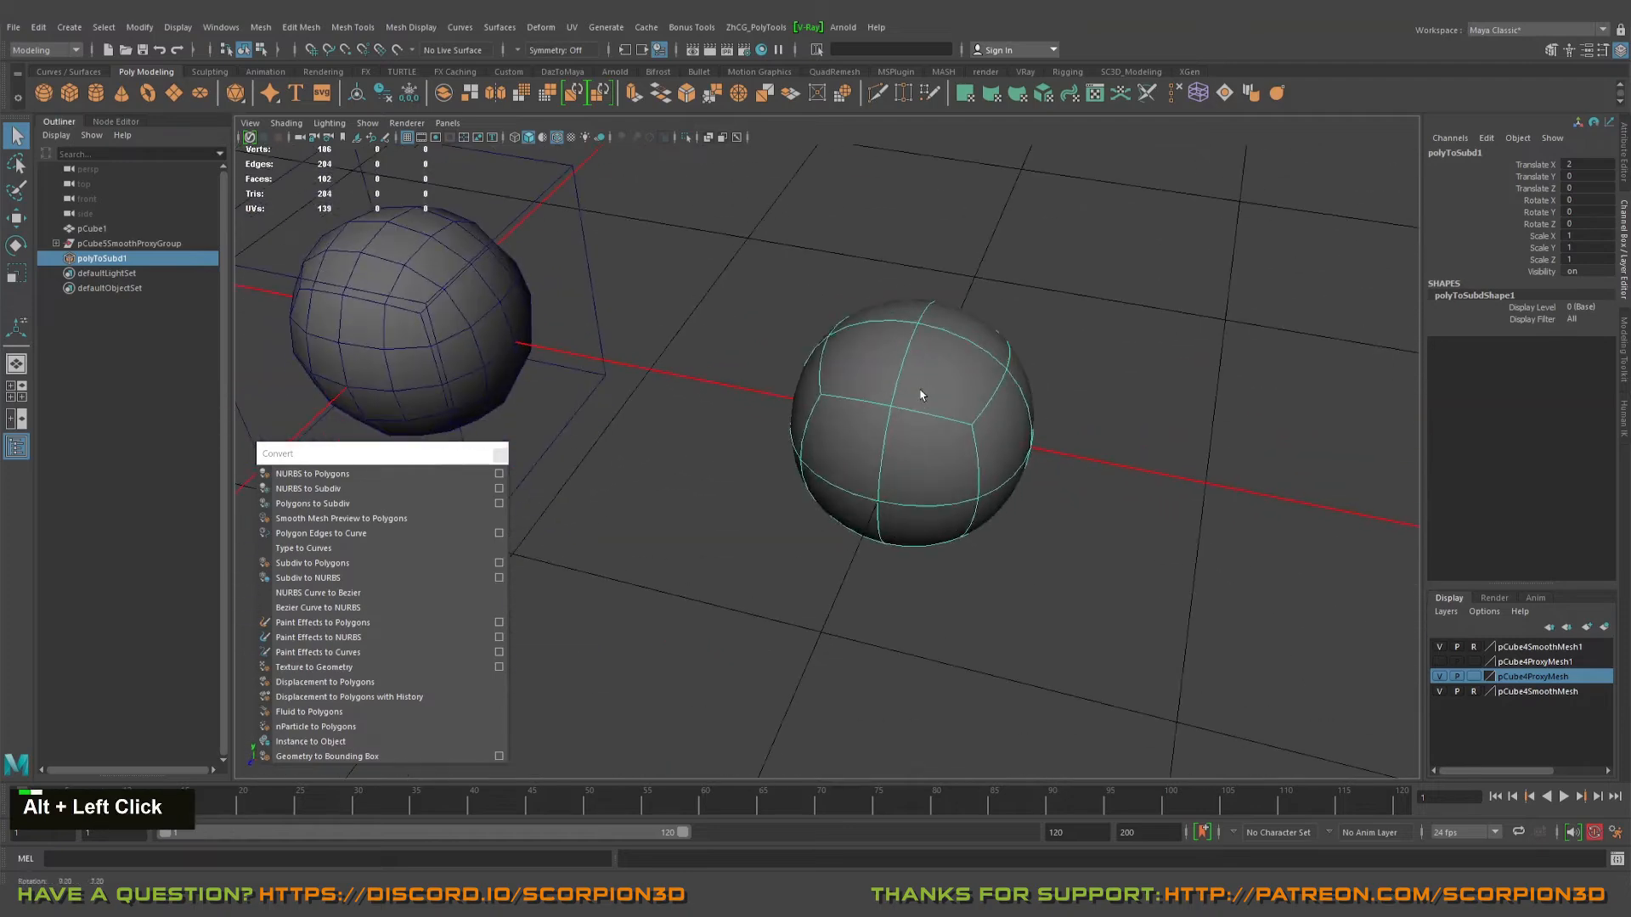
- Toggle the subdiv surface's polygon proxy cage on and back to standard mode
right_click(923, 389)
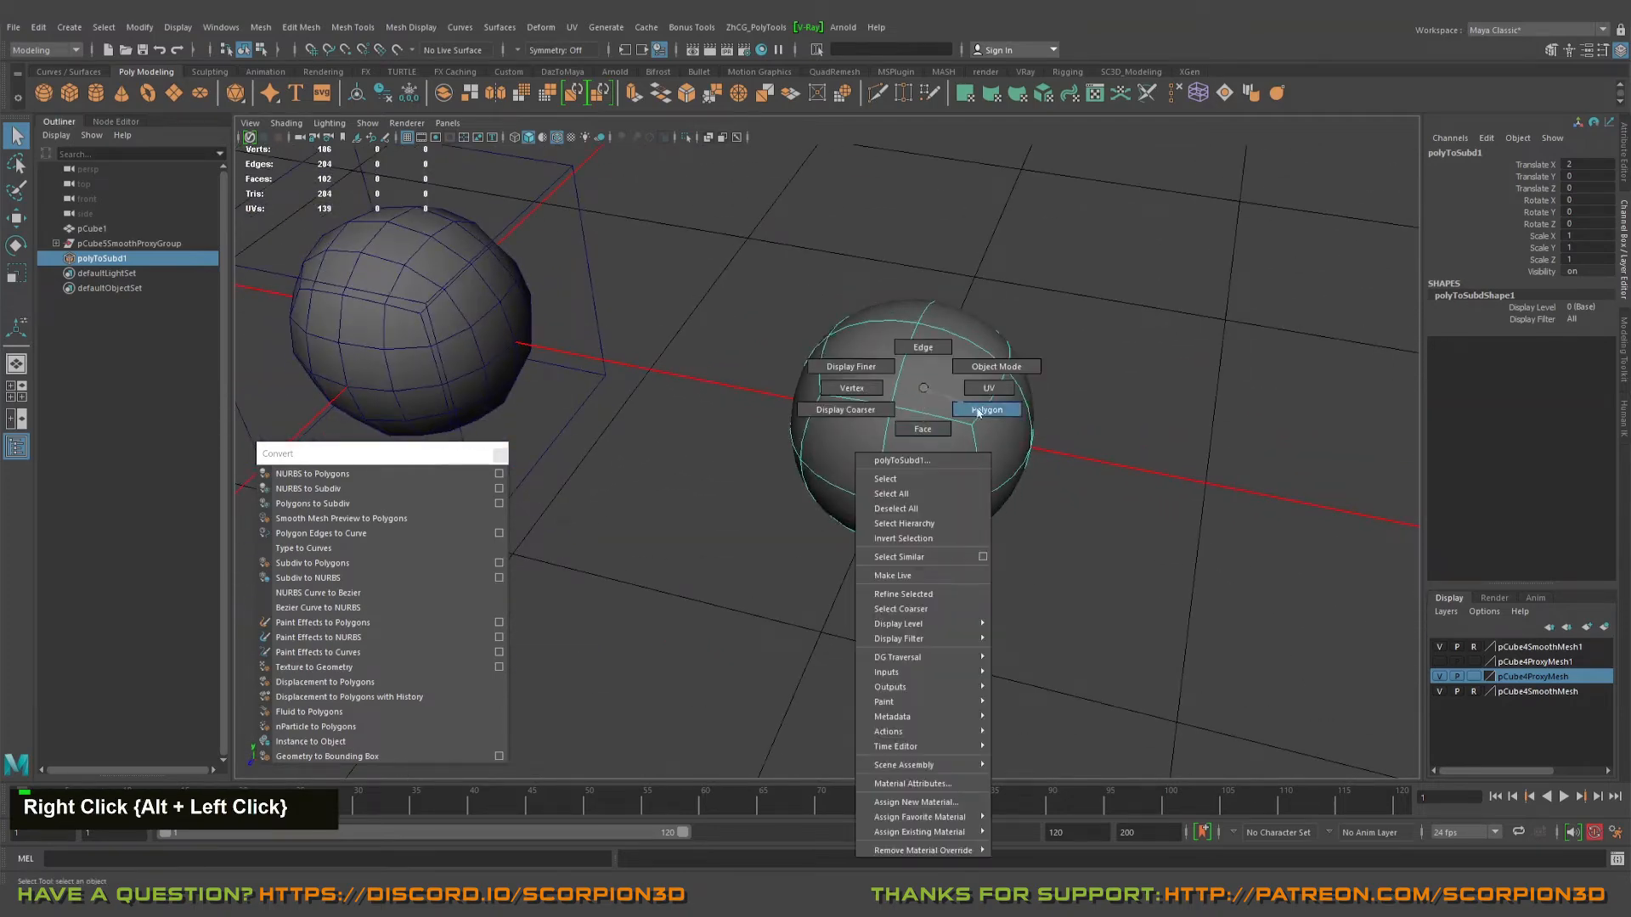
left_click(981, 410)
right_click(922, 340)
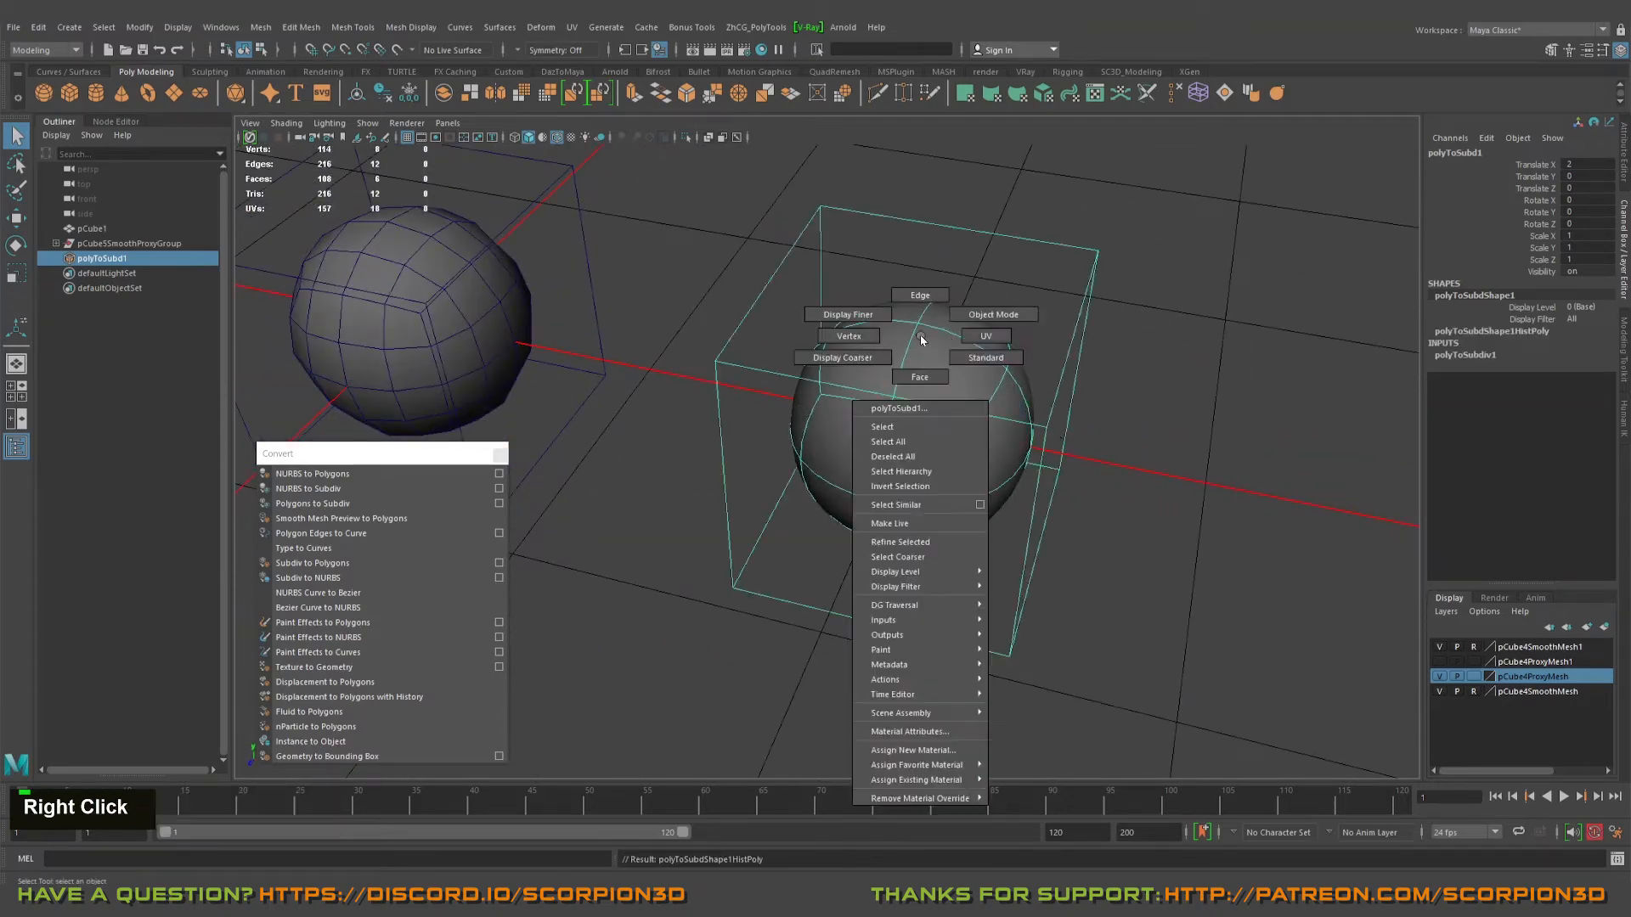
left_click(995, 363)
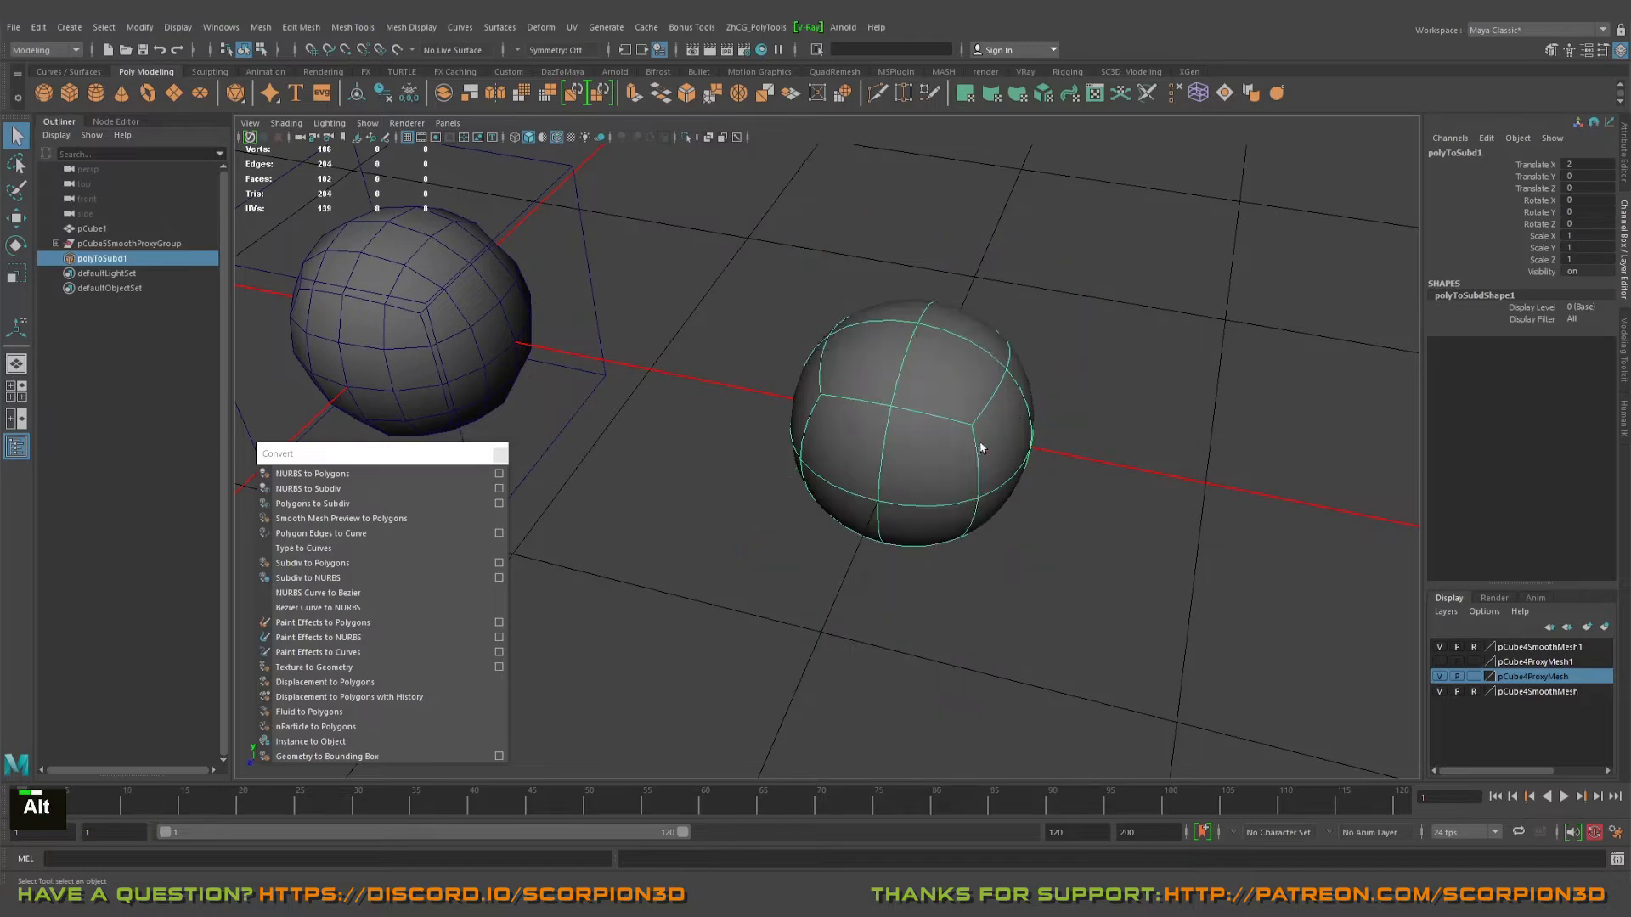
- Enter vertex mode on the subdiv surface and select an upper corner control vertex
left_click_drag(981, 444, 910, 358, "alt")
right_click(910, 358)
left_click(840, 361)
middle_click_drag(854, 329, 870, 408, "alt")
left_click(1058, 340)
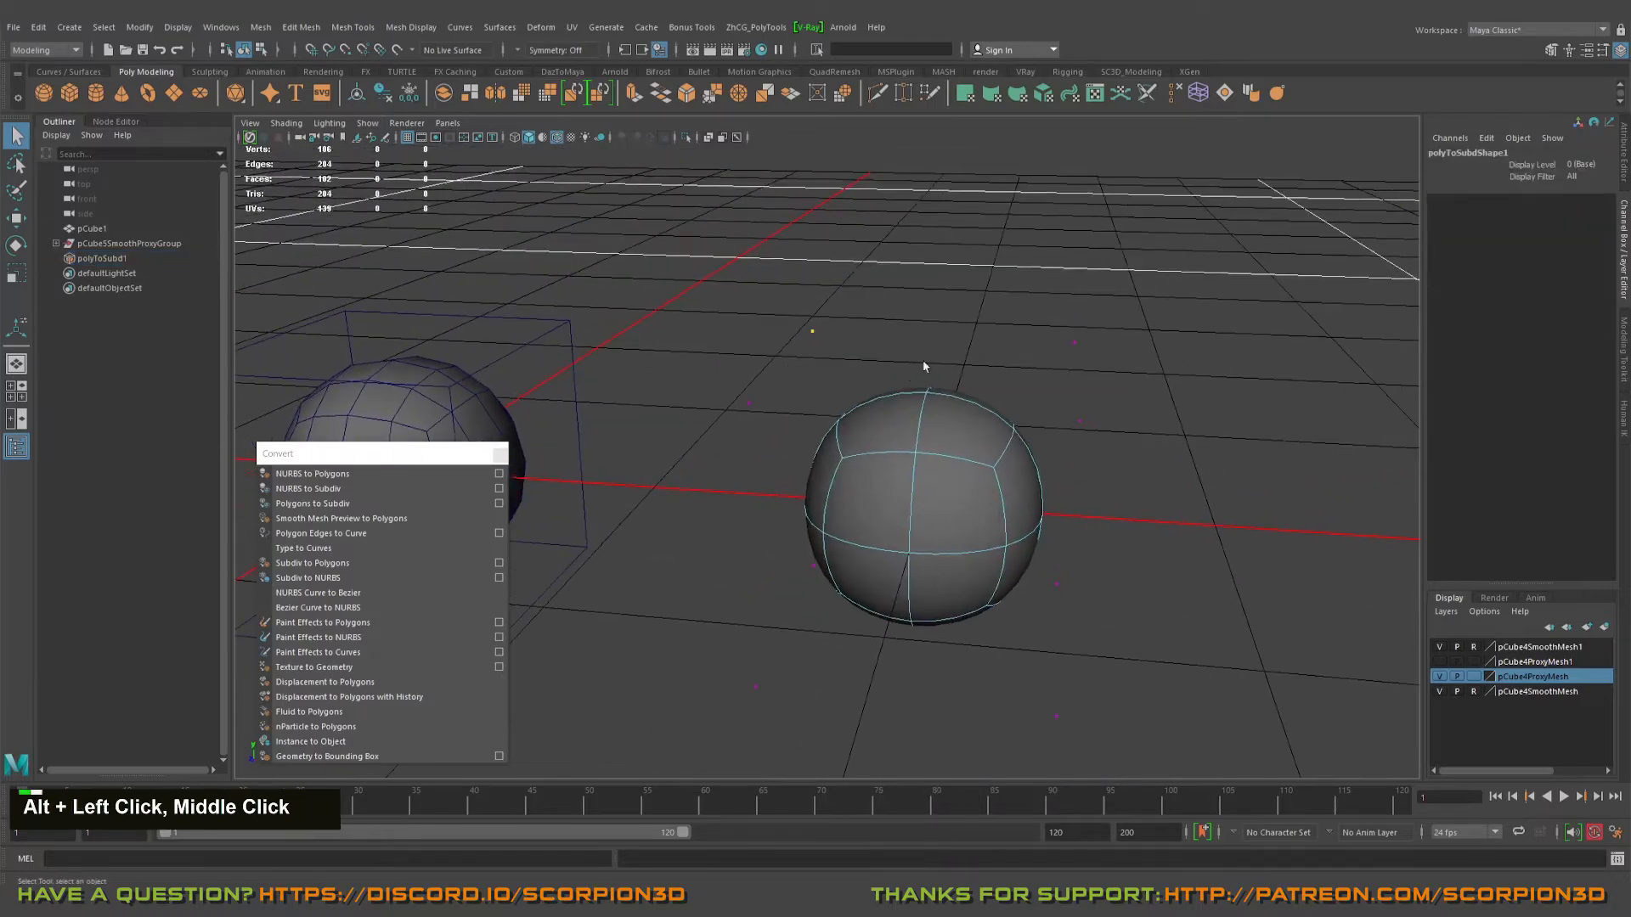
- Step through the subdiv surface's edge and face component modes, ending back in vertex mode
left_click_drag(924, 367, 964, 429, "alt")
right_click(902, 443)
left_click(925, 385)
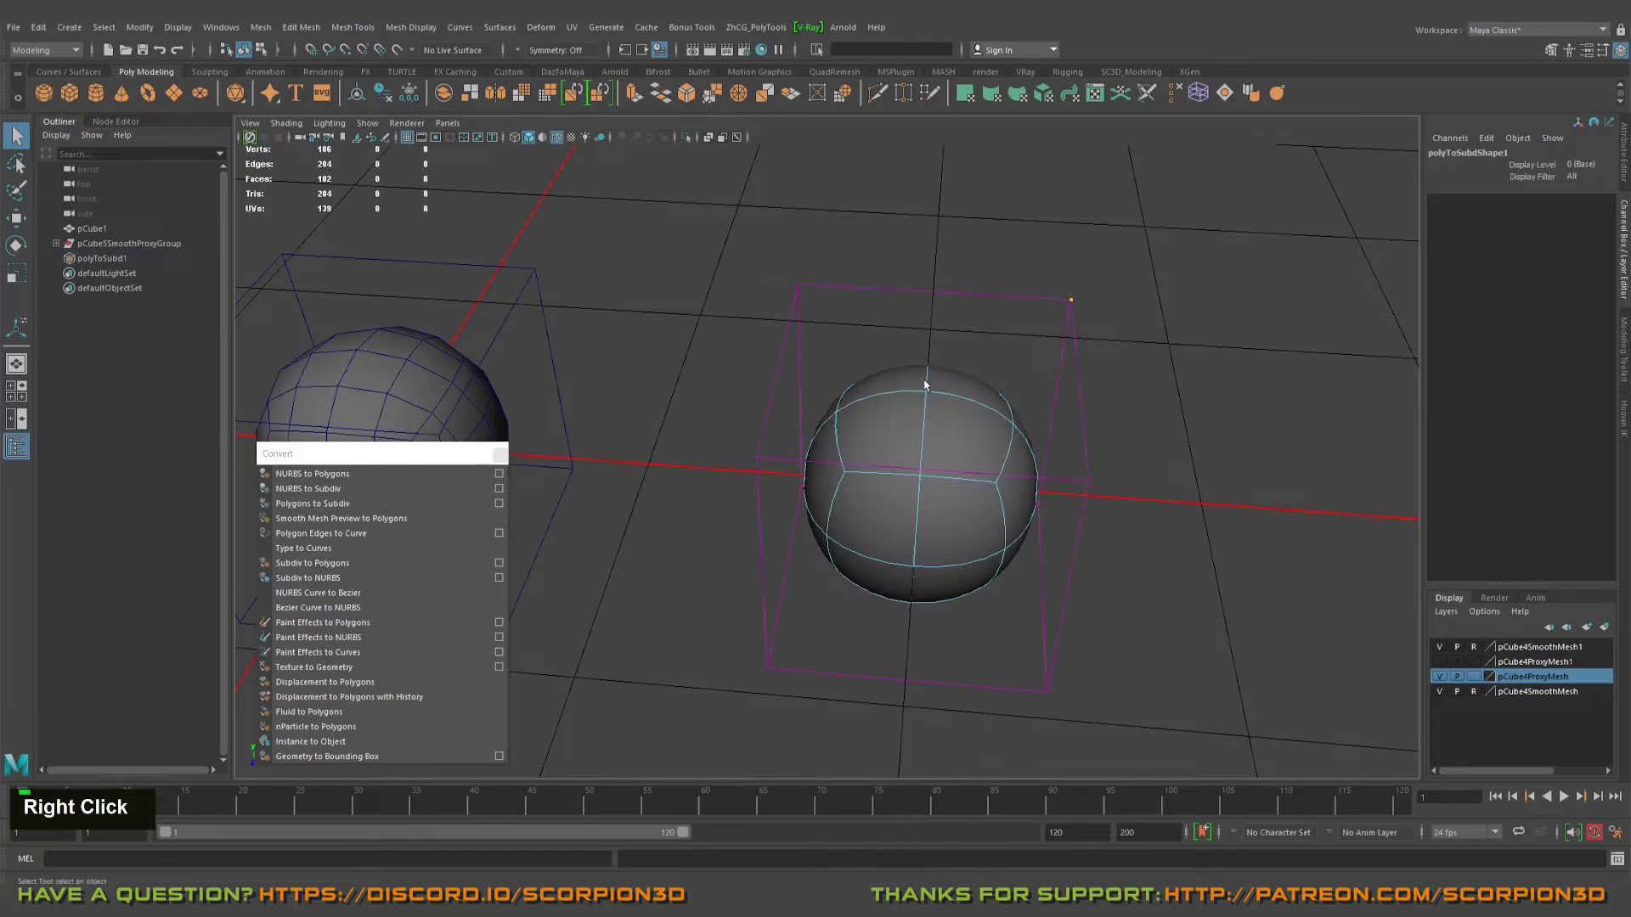
right_click(928, 393)
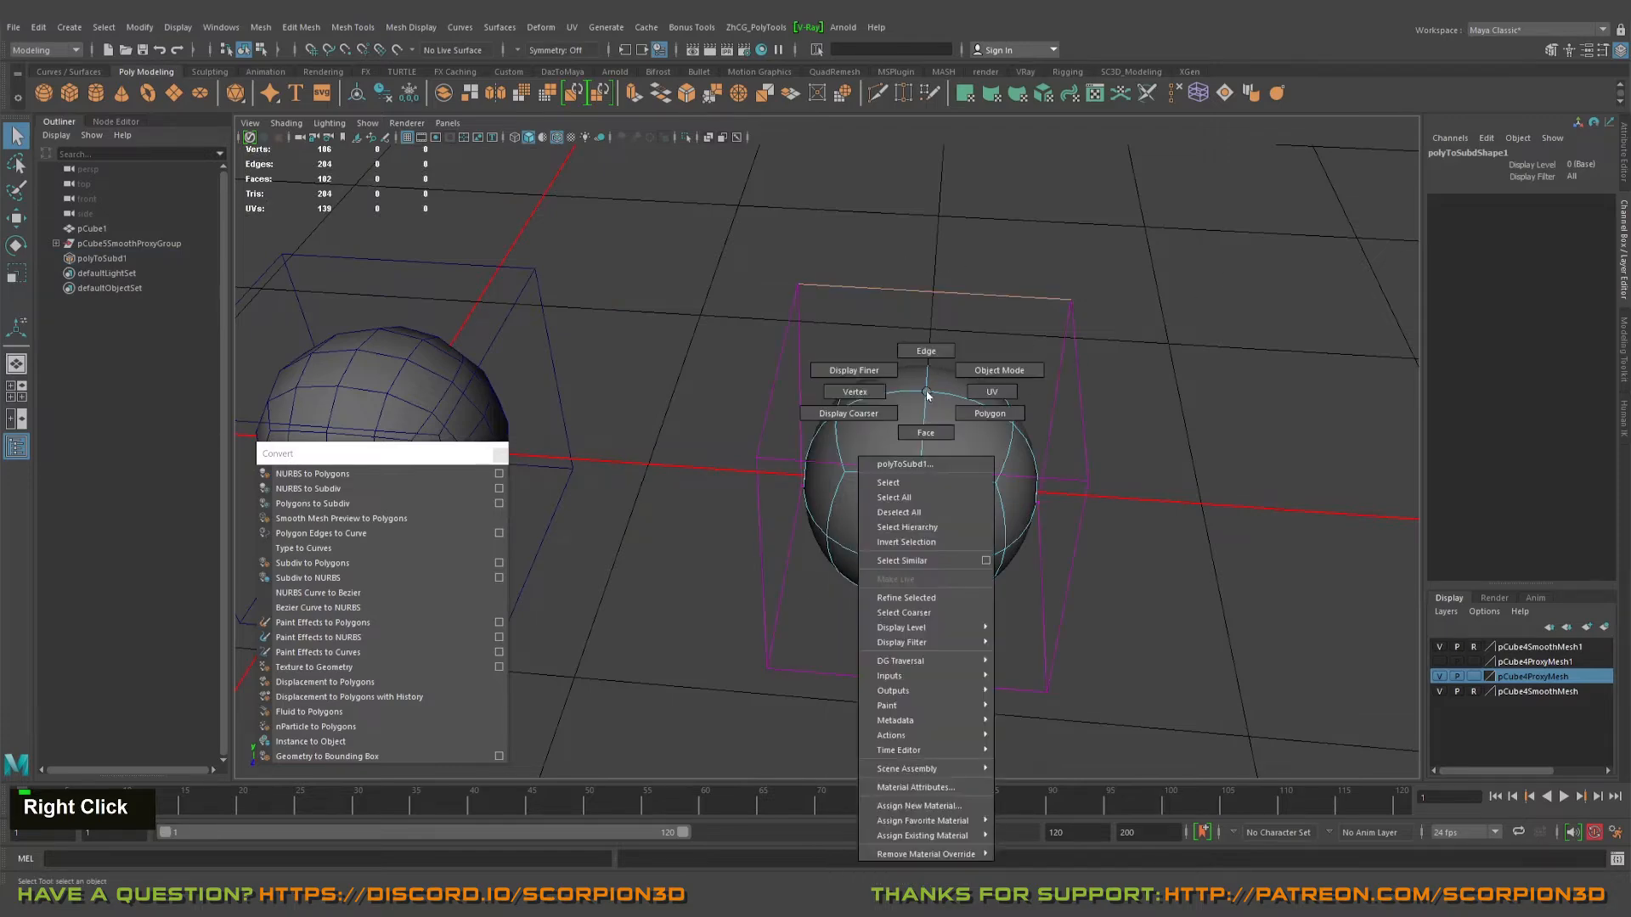
left_click(925, 437)
left_click_drag(960, 432, 903, 383, "alt")
right_click(837, 351)
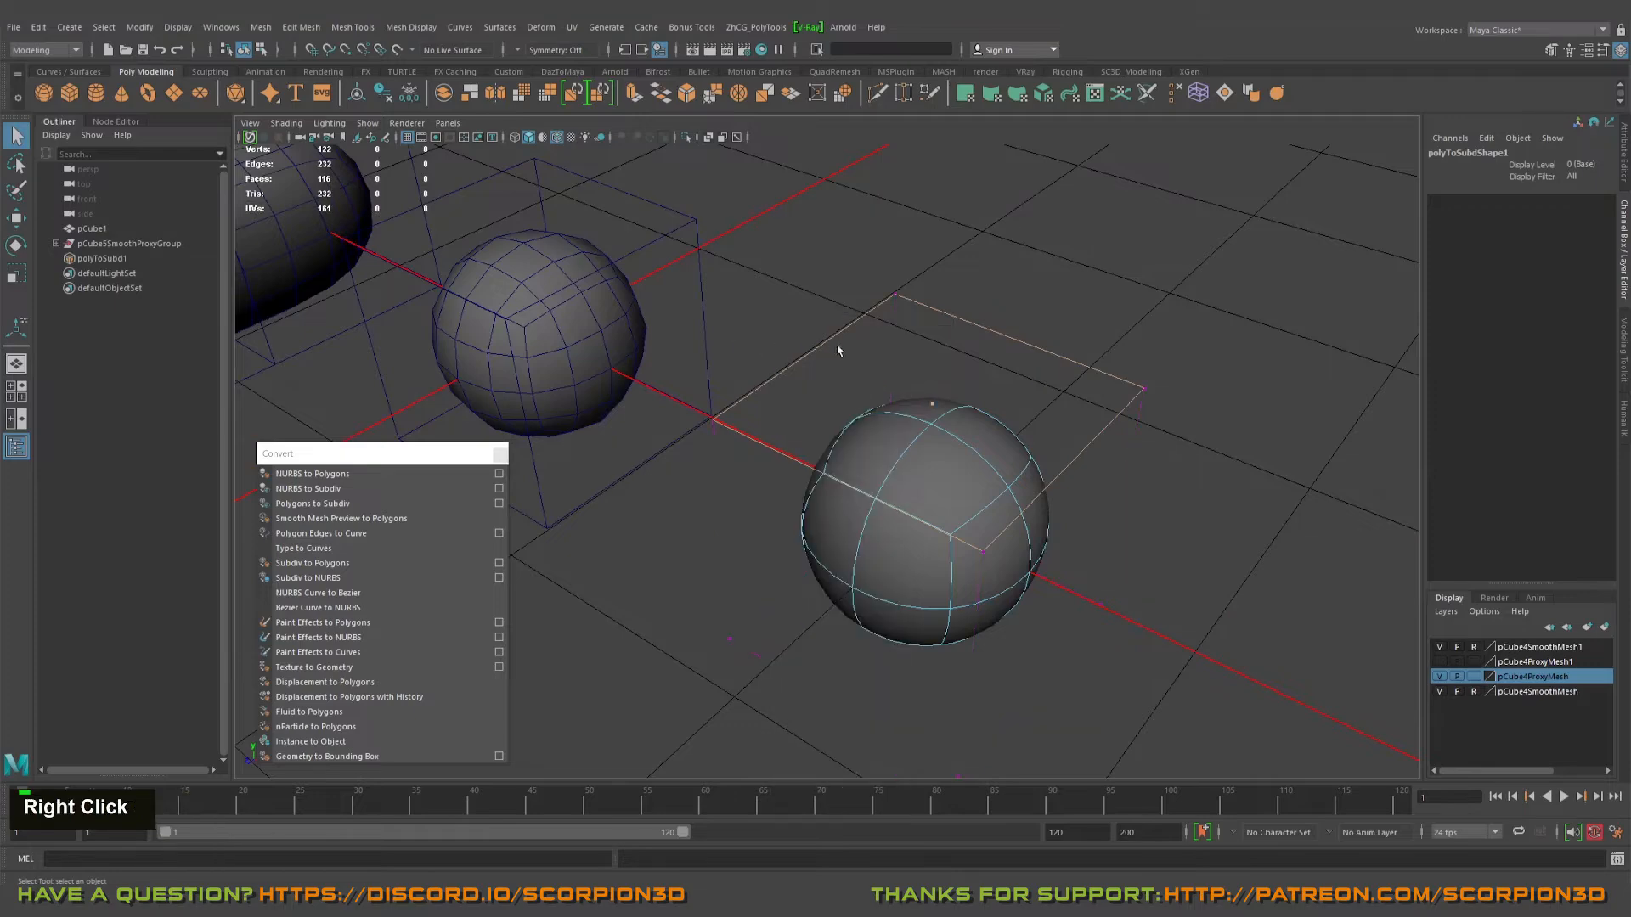
left_click_drag(1022, 389, 983, 452, "alt")
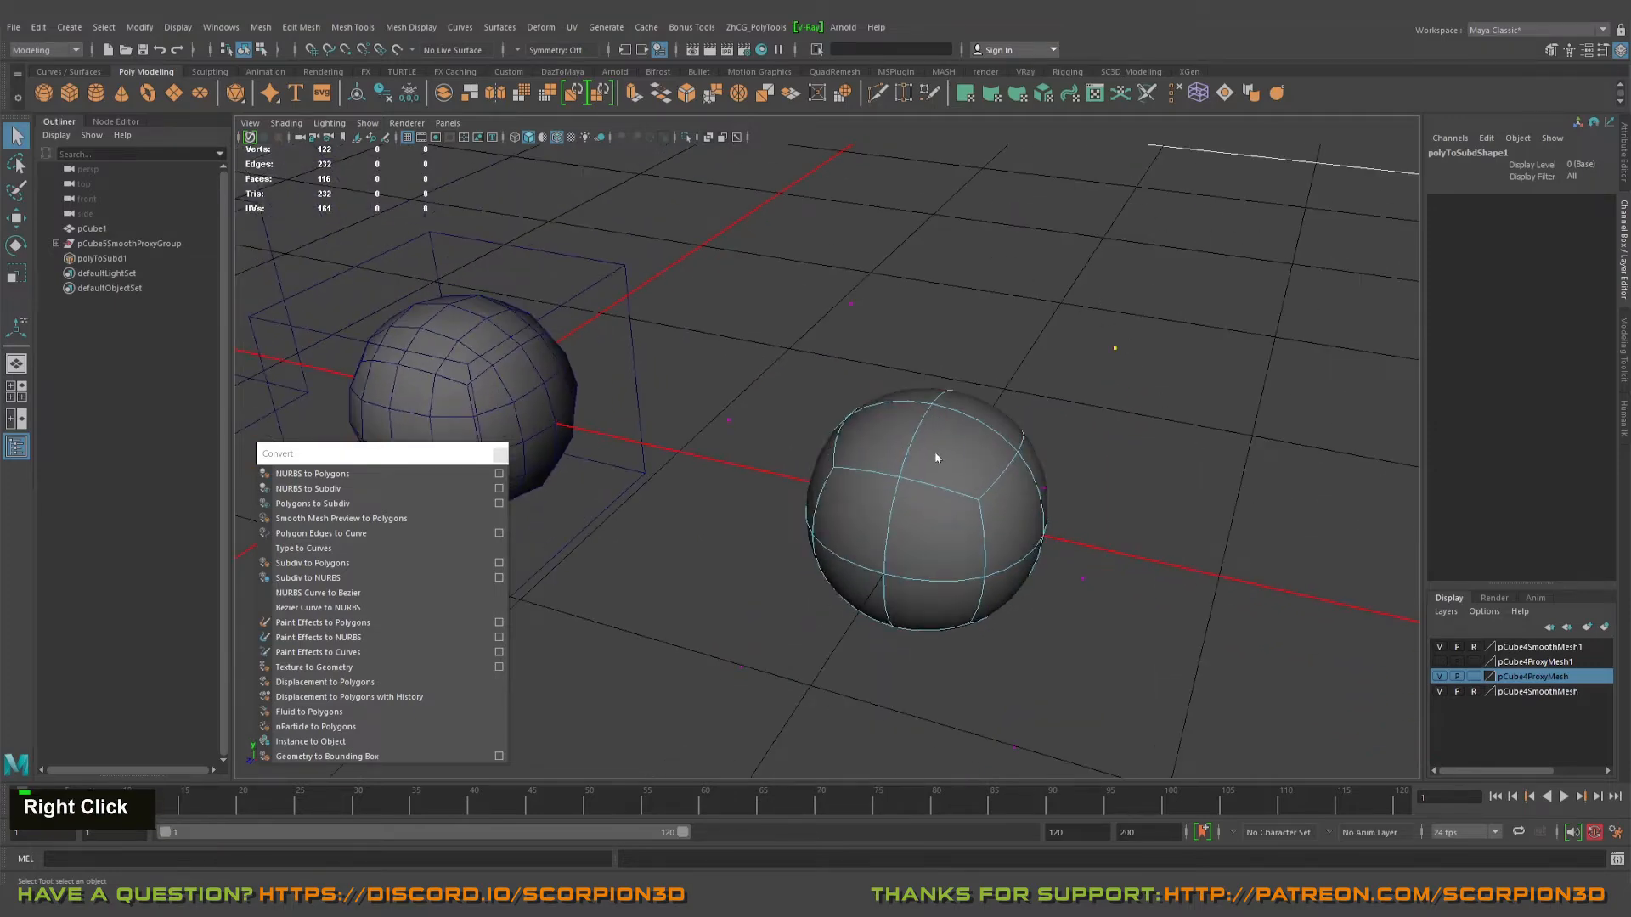
- Switch the subdiv surface to polygon proxy mode so its cage can be edited with polygon tools
right_click_drag(935, 456, 1008, 477)
left_click_drag(1069, 479, 1056, 447, "alt")
right_click_drag(1065, 437, 1072, 476)
left_click_drag(1076, 532, 546, 187, "alt")
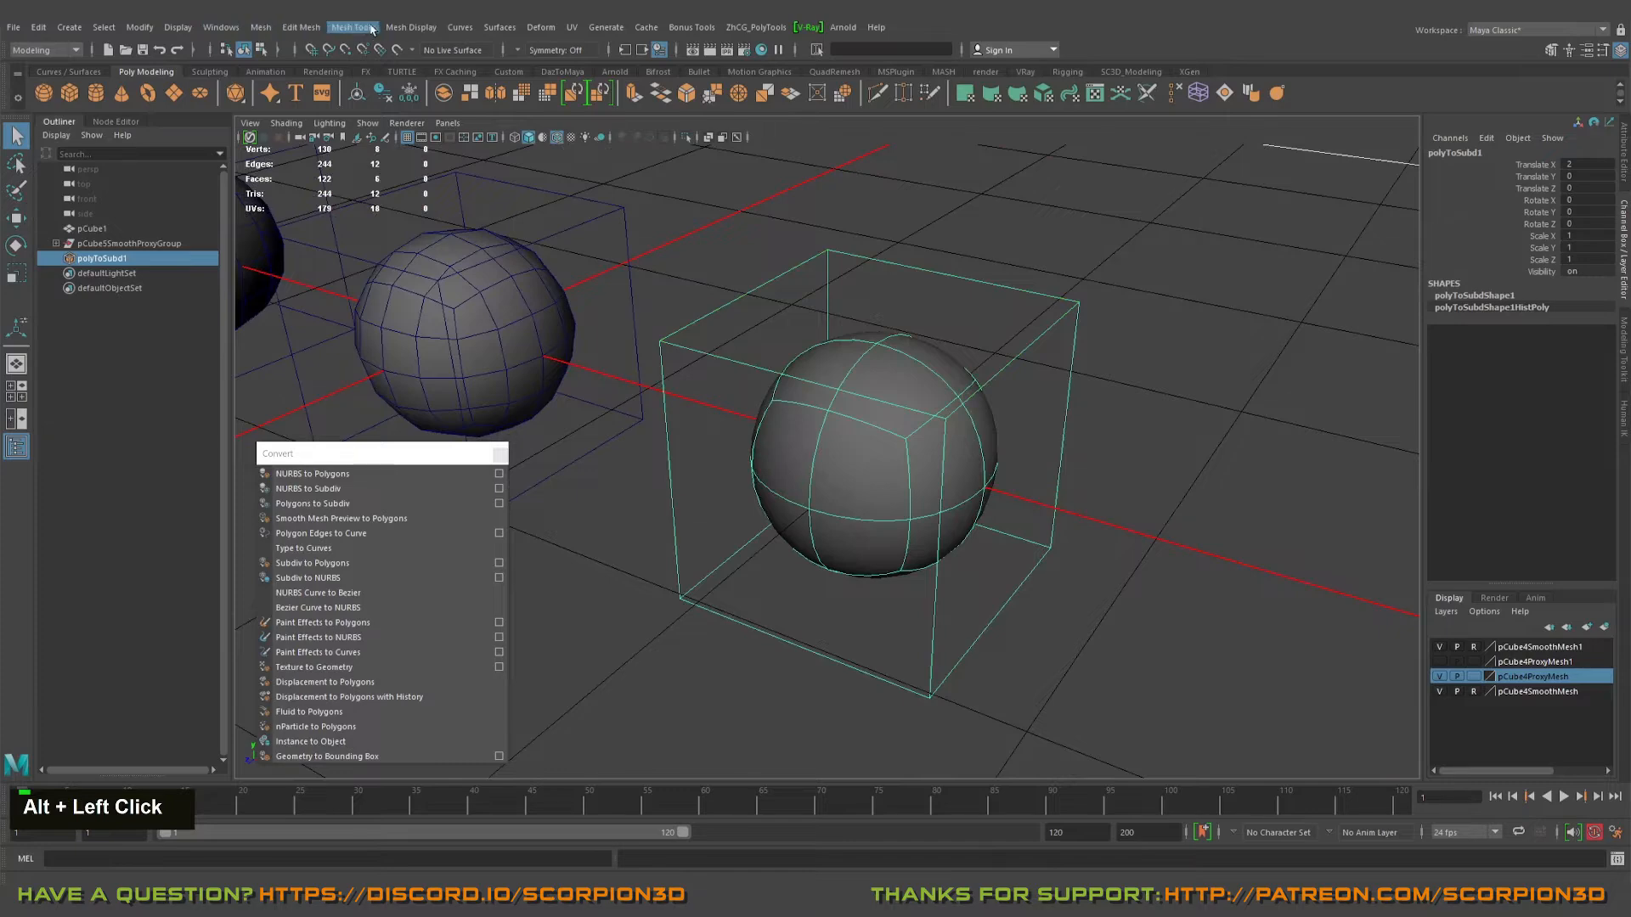
- Select the proxy cage's end face on the positive X side and extrude it outward along X twice
left_click_drag(1092, 462, 1037, 400, "alt")
right_click(1039, 399)
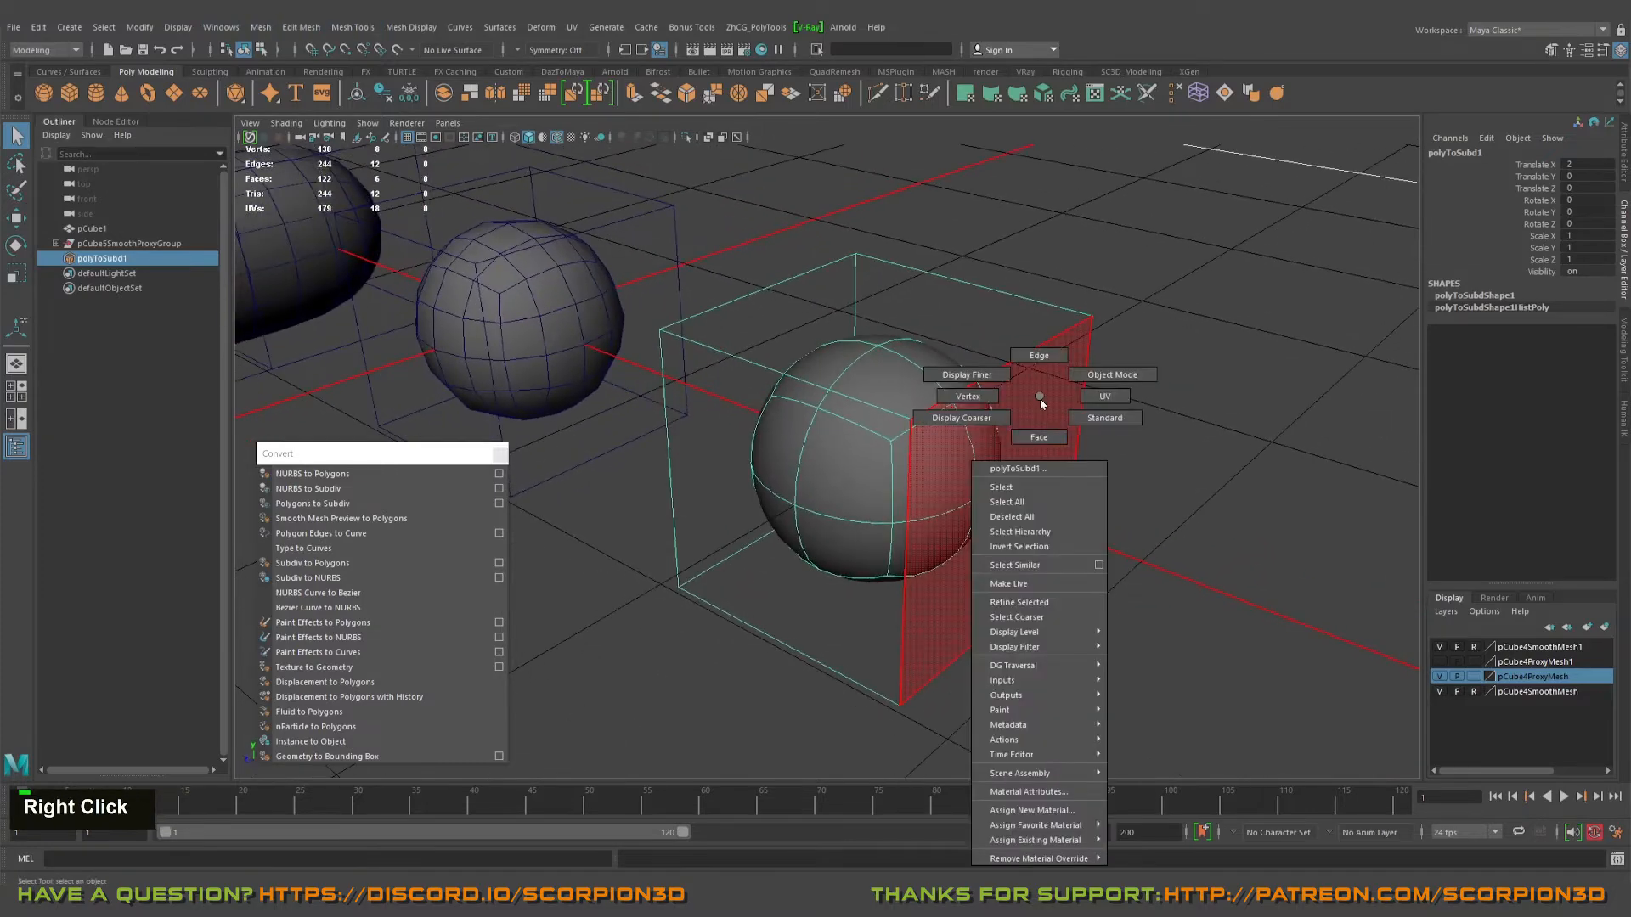
mouse_move(1044, 403)
right_mouse_down()
mouse_move(1087, 416)
mouse_move(1040, 400)
right_mouse_up()
left_click_drag(1042, 406, 1223, 540, "alt")
key("w")
key("F11")
left_click(1013, 426)
middle_click_drag(1223, 541, 1129, 483, "alt")
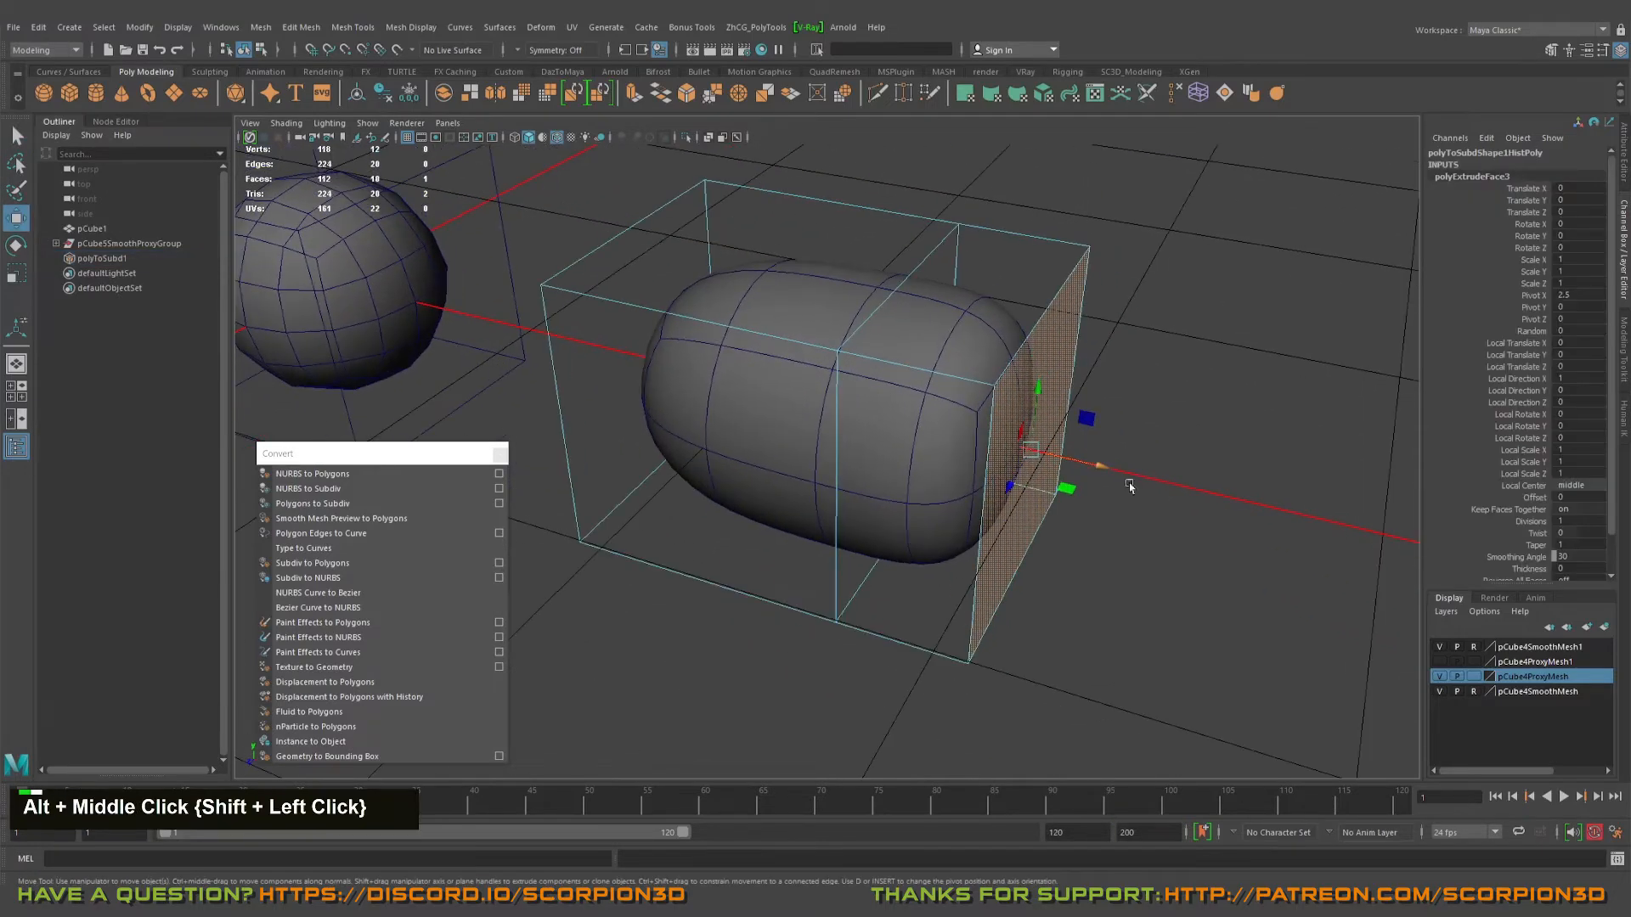
left_click_drag(1104, 469, 1243, 502, "shift")
left_click_drag(1155, 455, 1122, 484, "alt")
- Select the lengthwise loop of faces around the proxy cage and connect it with one new segment along its center
key("q")
right_click_drag(1137, 399, 1143, 349)
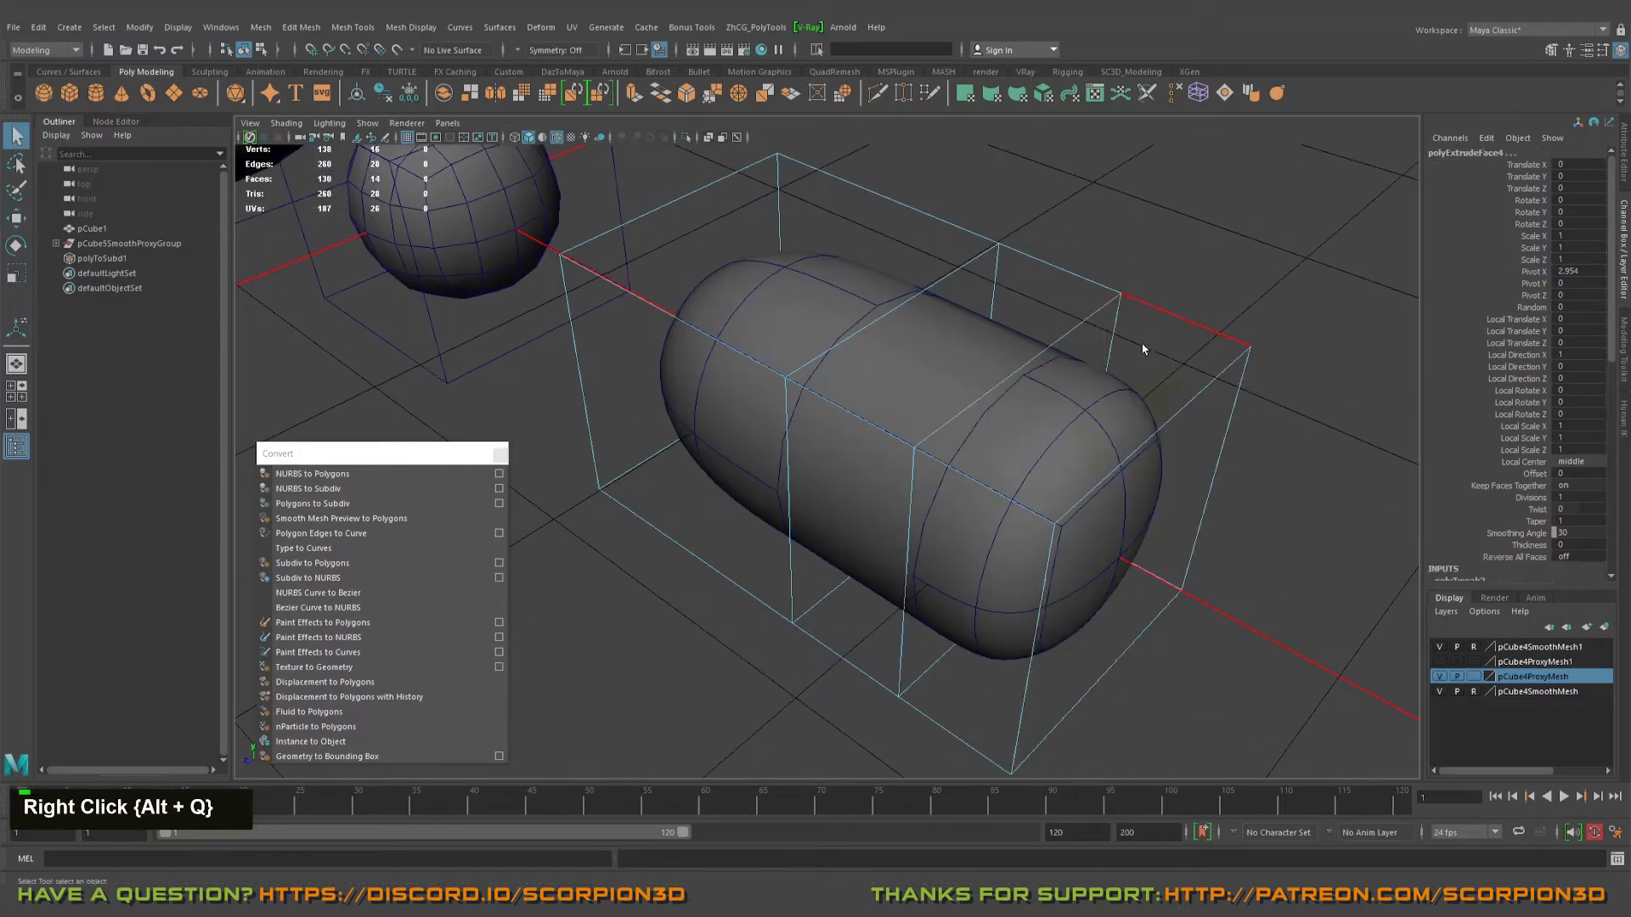
left_click(1050, 334)
key("w")
mouse_move(1042, 349)
left_mouse_down("alt")
mouse_move(1010, 290)
mouse_move(1069, 354)
left_mouse_up("alt")
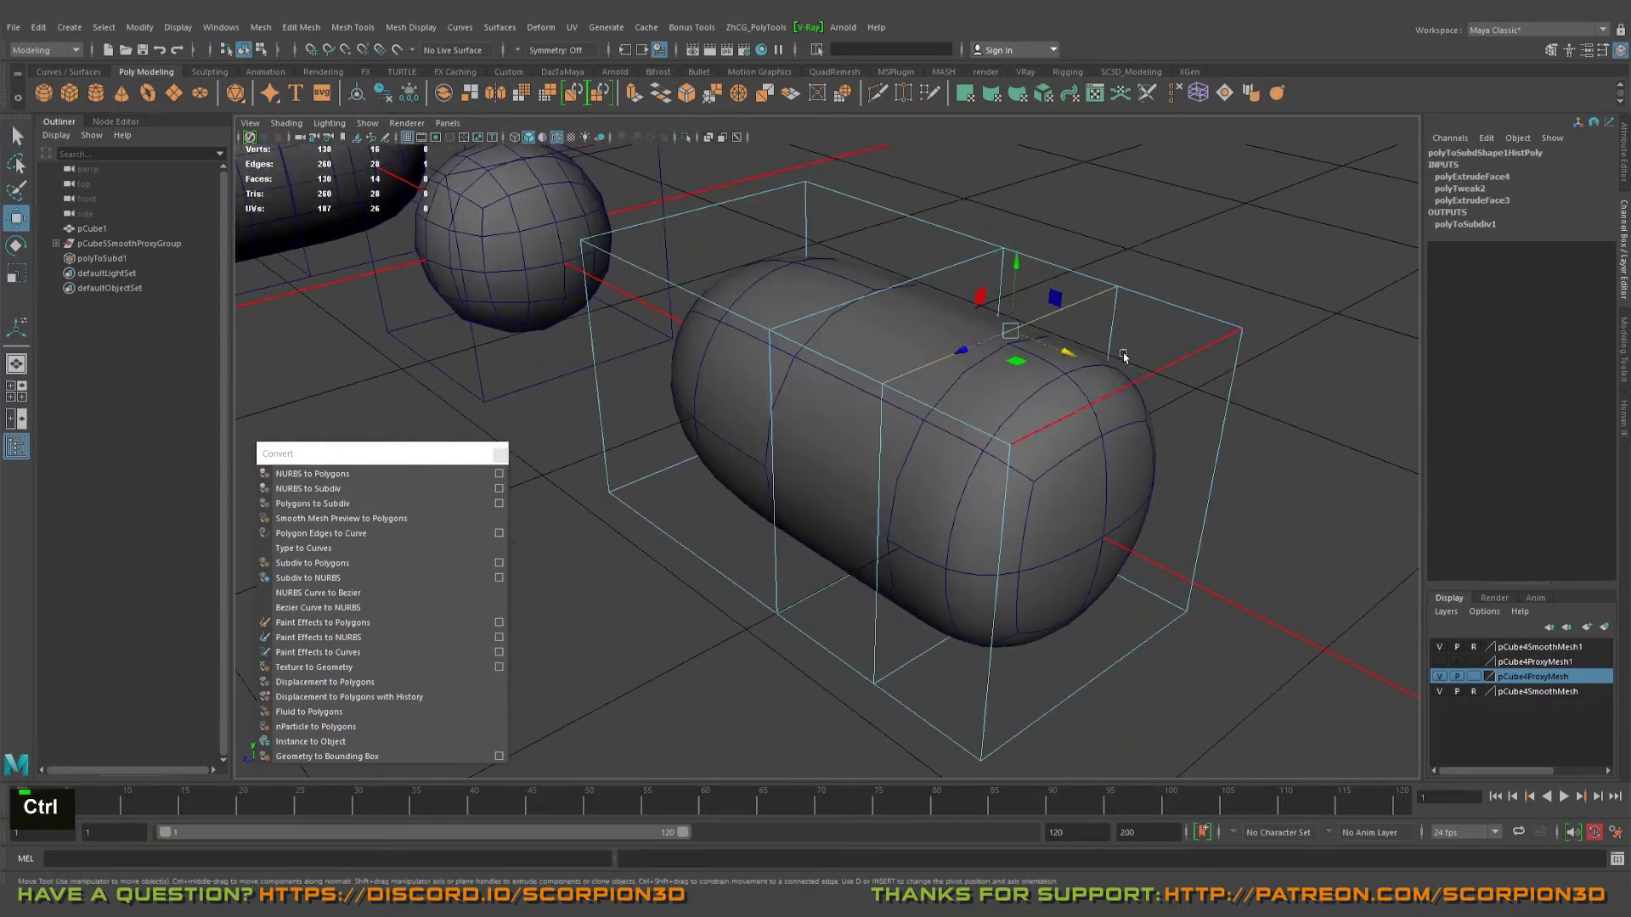
right_click_drag(1124, 355, 1122, 400, "ctrl")
double_click(965, 329, "shift")
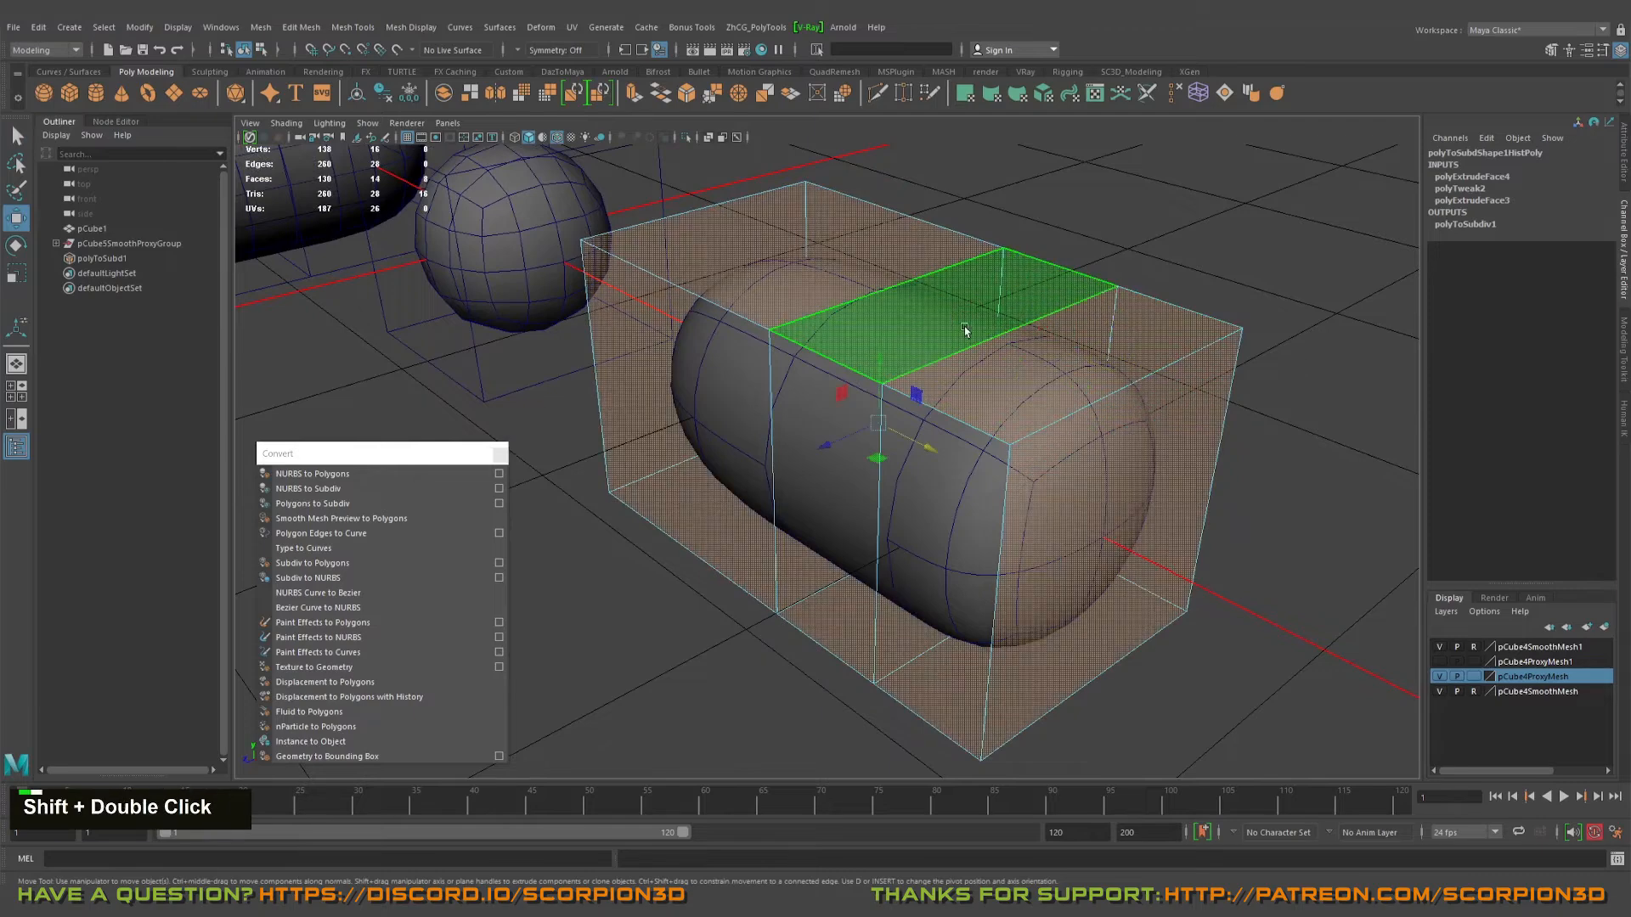
key("ctrl+alt+q")
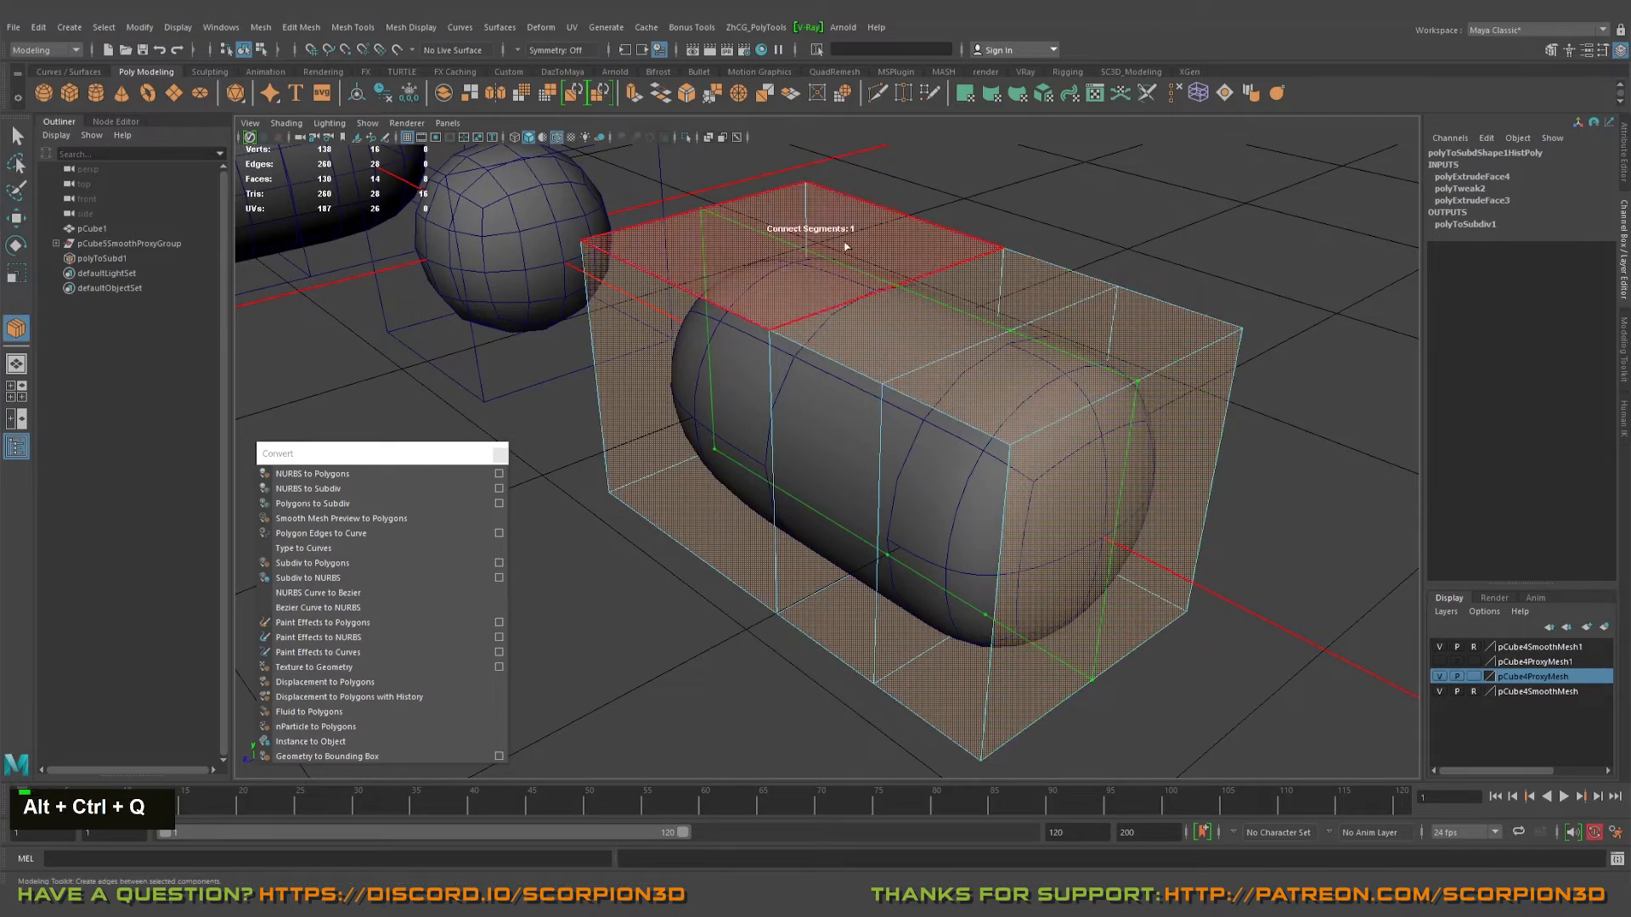
key("Return")
- Try to scale the outer corner vertices at the proxy cage's end outward along Z
left_click_drag(977, 365, 1031, 426, "alt")
right_click_drag(902, 443, 836, 444)
left_click_drag(857, 466, 985, 599, "alt")
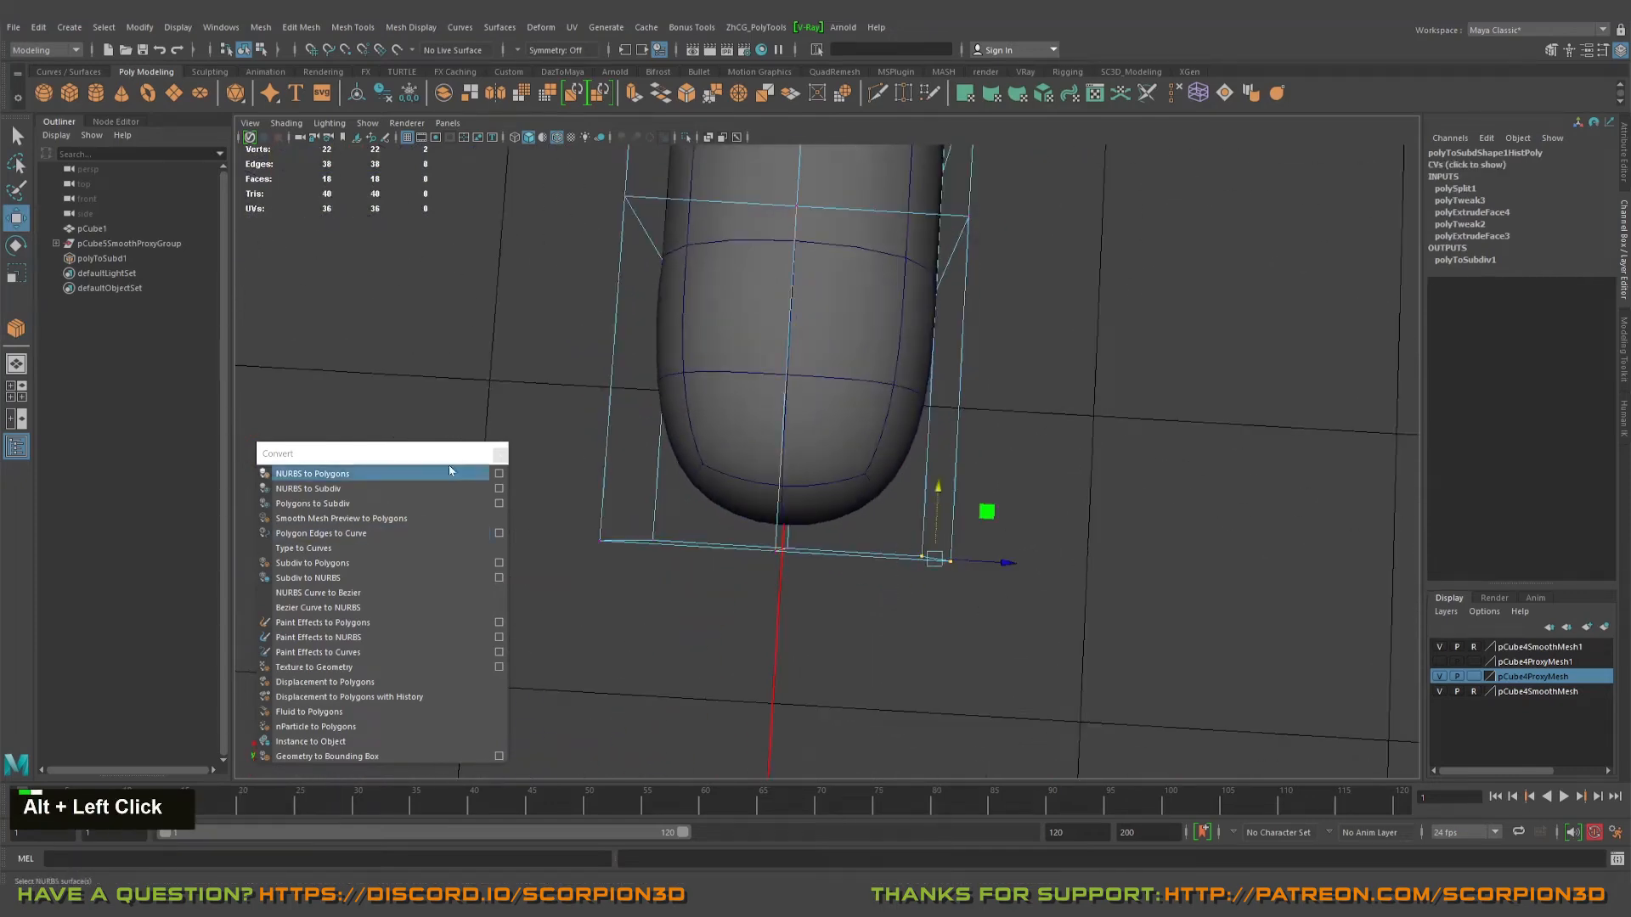
left_click_drag(559, 486, 698, 610, "shift")
key("w")
key("r")
left_click_drag(843, 553, 978, 561)
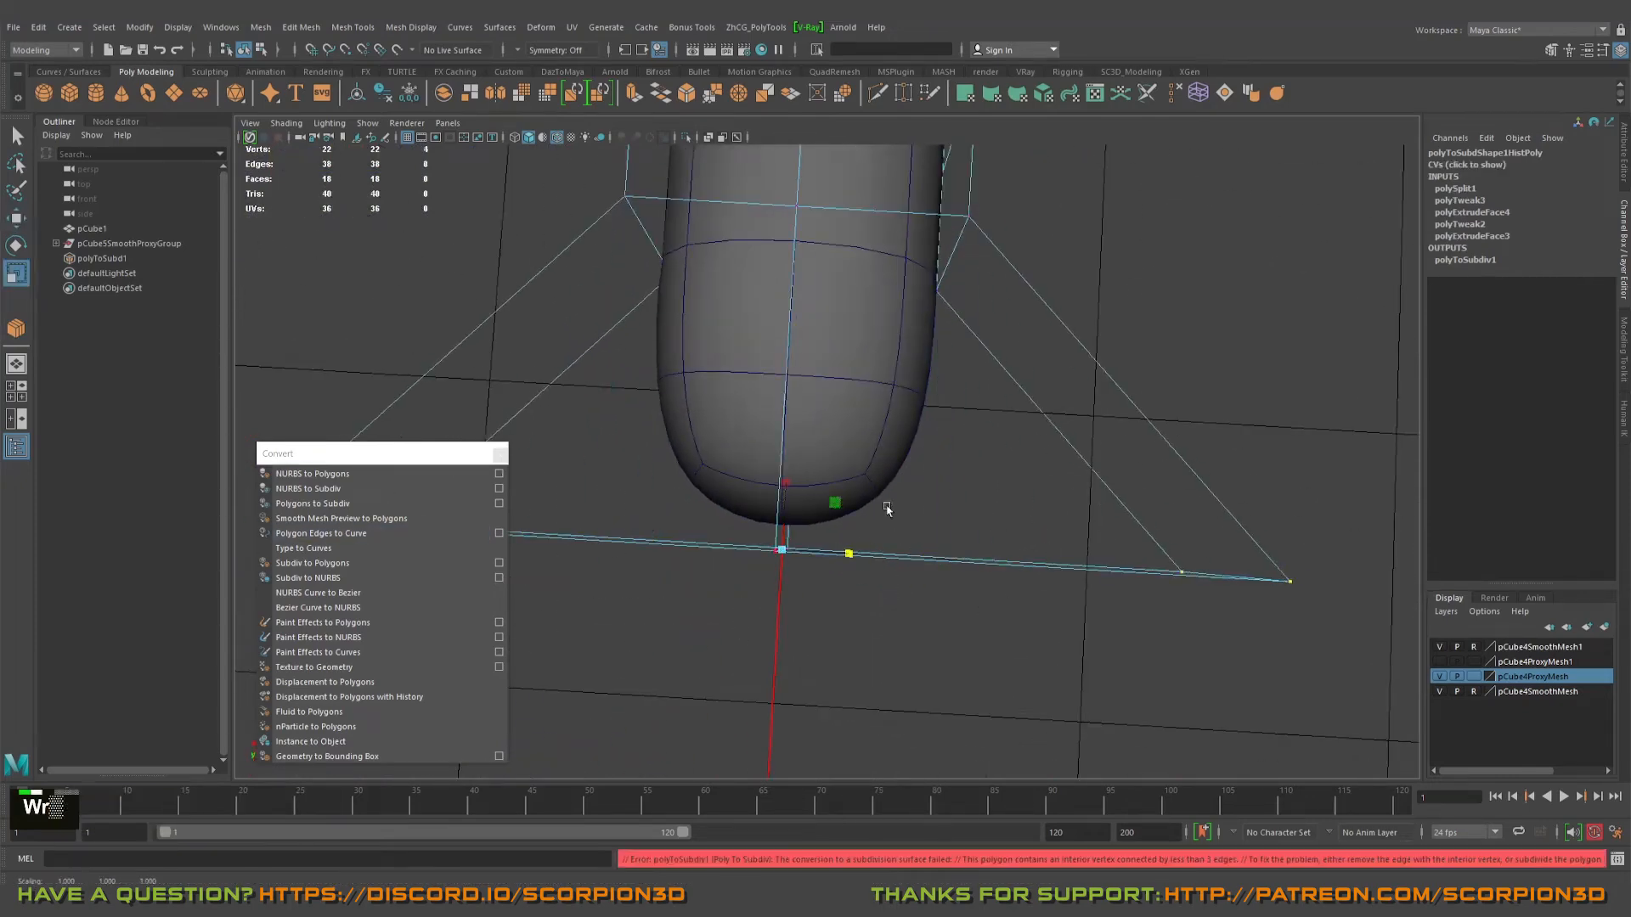
left_click_drag(886, 508, 762, 397, "alt")
key("ctrl+z")
- Switch the subdiv surface back to standard mode and enter vertex mode
key("alt+q")
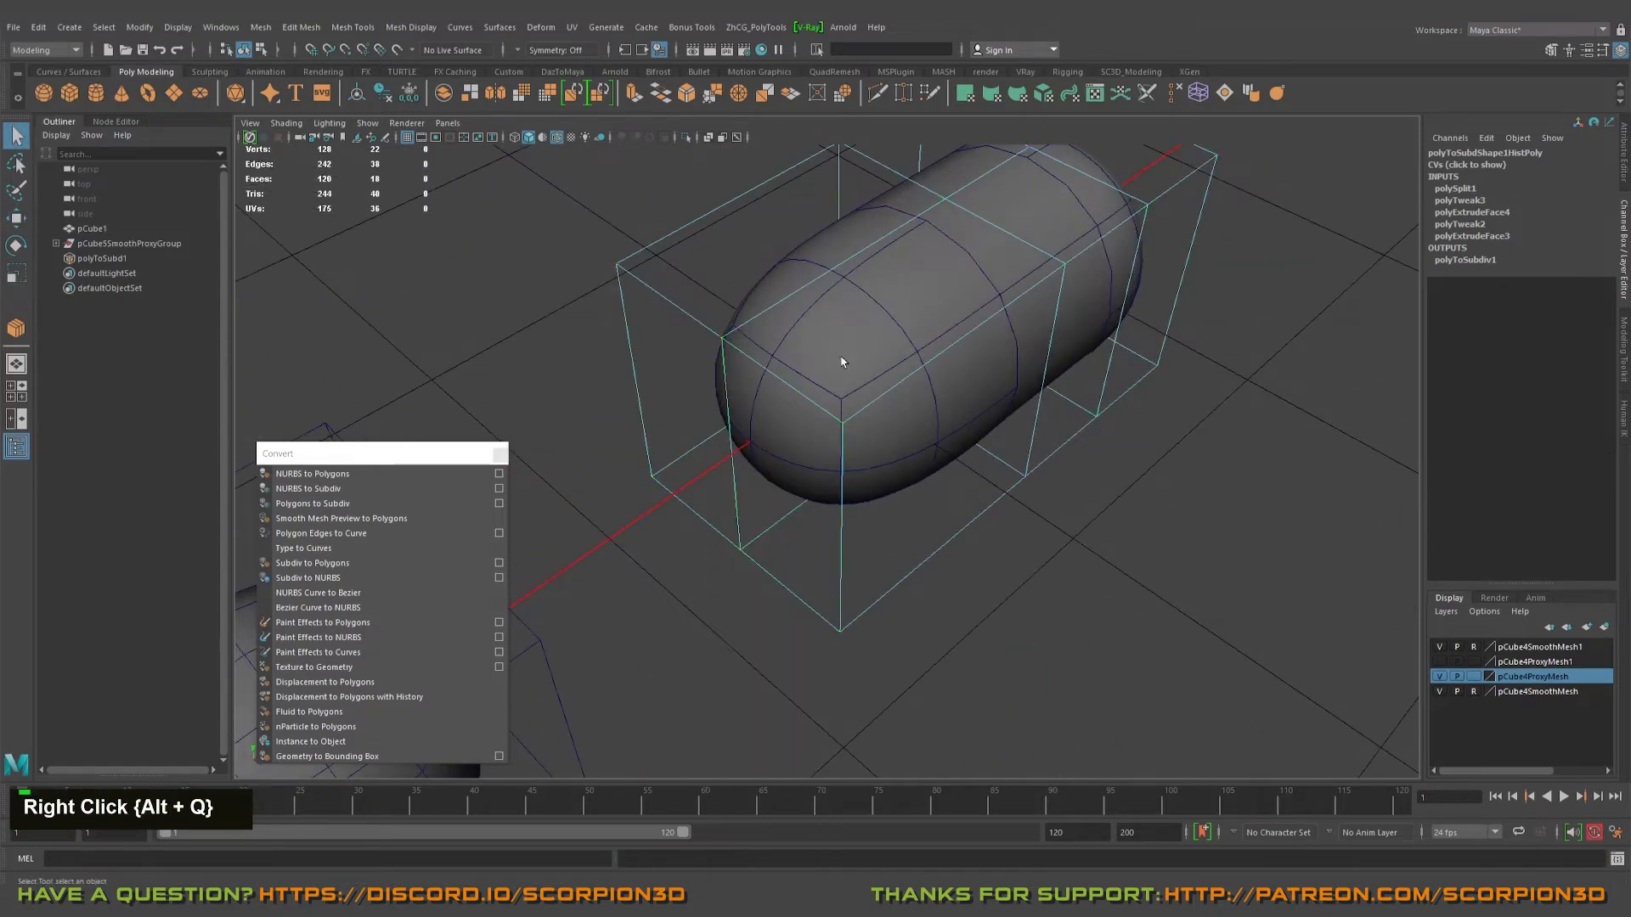
right_click_drag(778, 371, 835, 397)
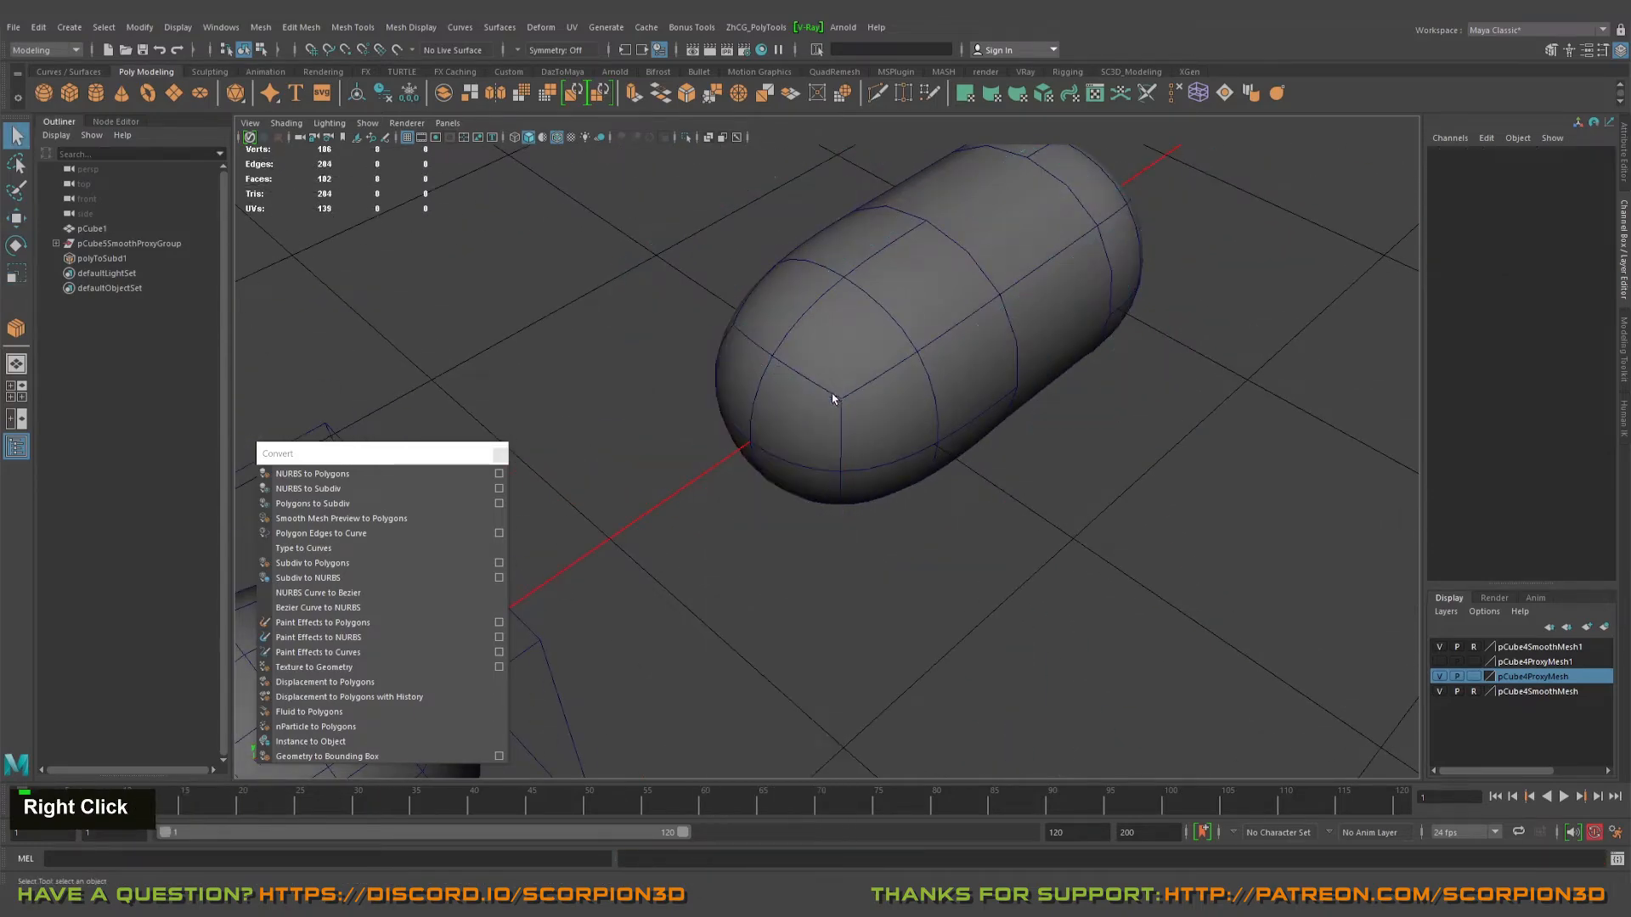
left_click_drag(833, 399, 801, 441, "alt")
left_click(776, 421)
right_click_drag(775, 417, 715, 425)
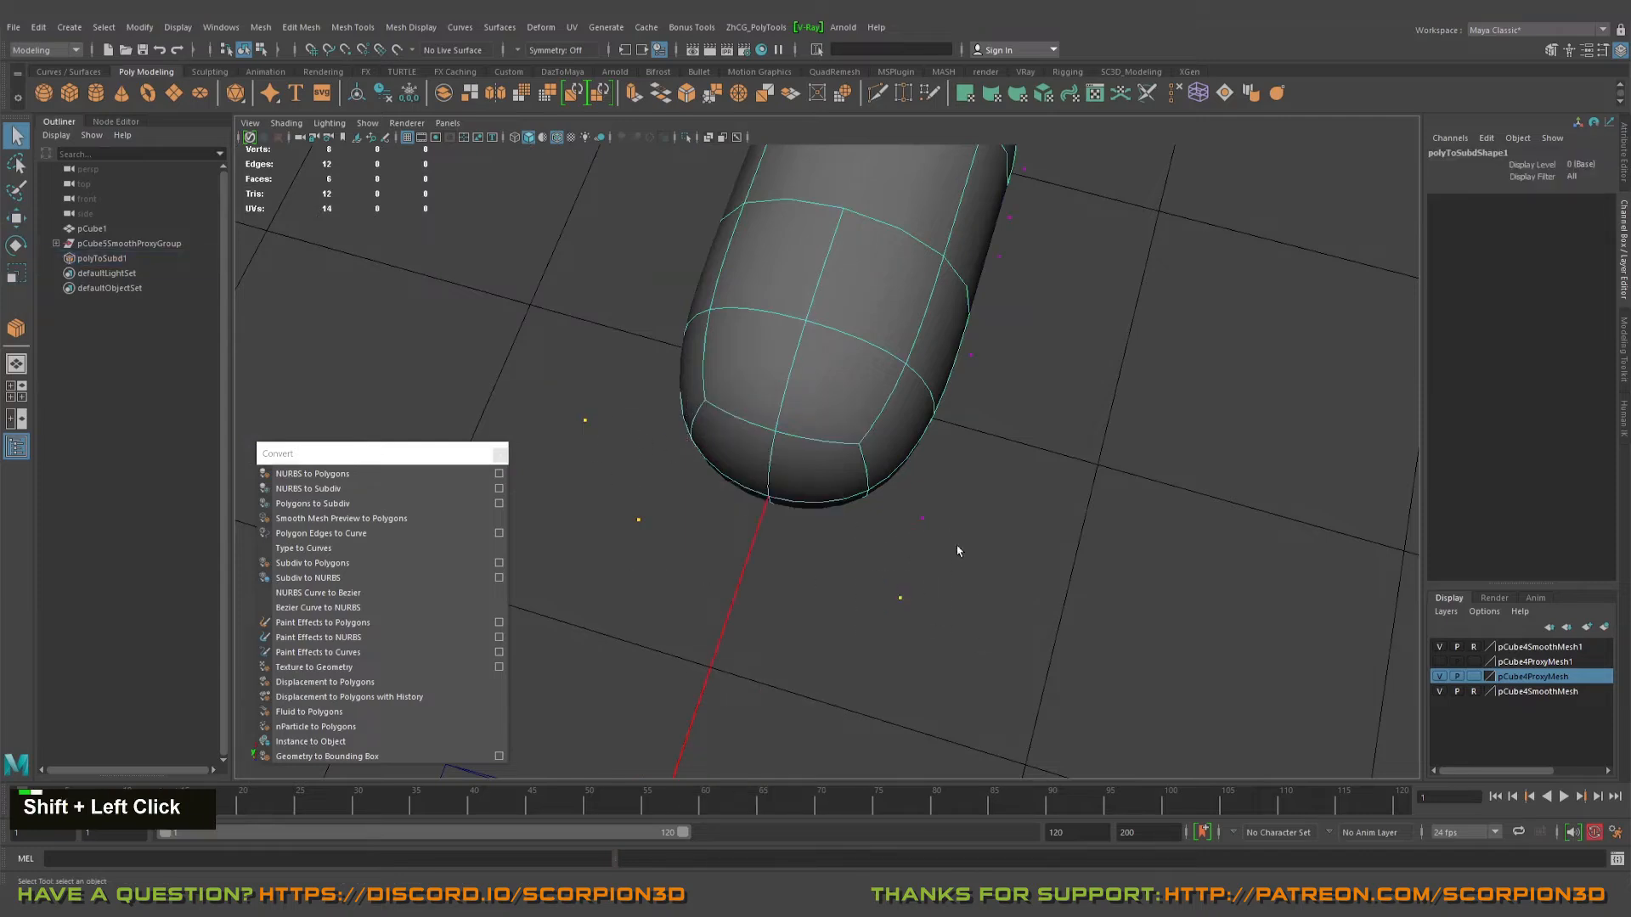
- Scale the corner control vertices of the negative X end outward in width and height to flare that end
left_click_drag(952, 558, 1002, 583, "alt")
key("w")
left_click_drag(860, 551, 849, 476)
middle_click_drag(850, 476, 847, 436, "alt")
left_click_drag(847, 436, 916, 393, "alt")
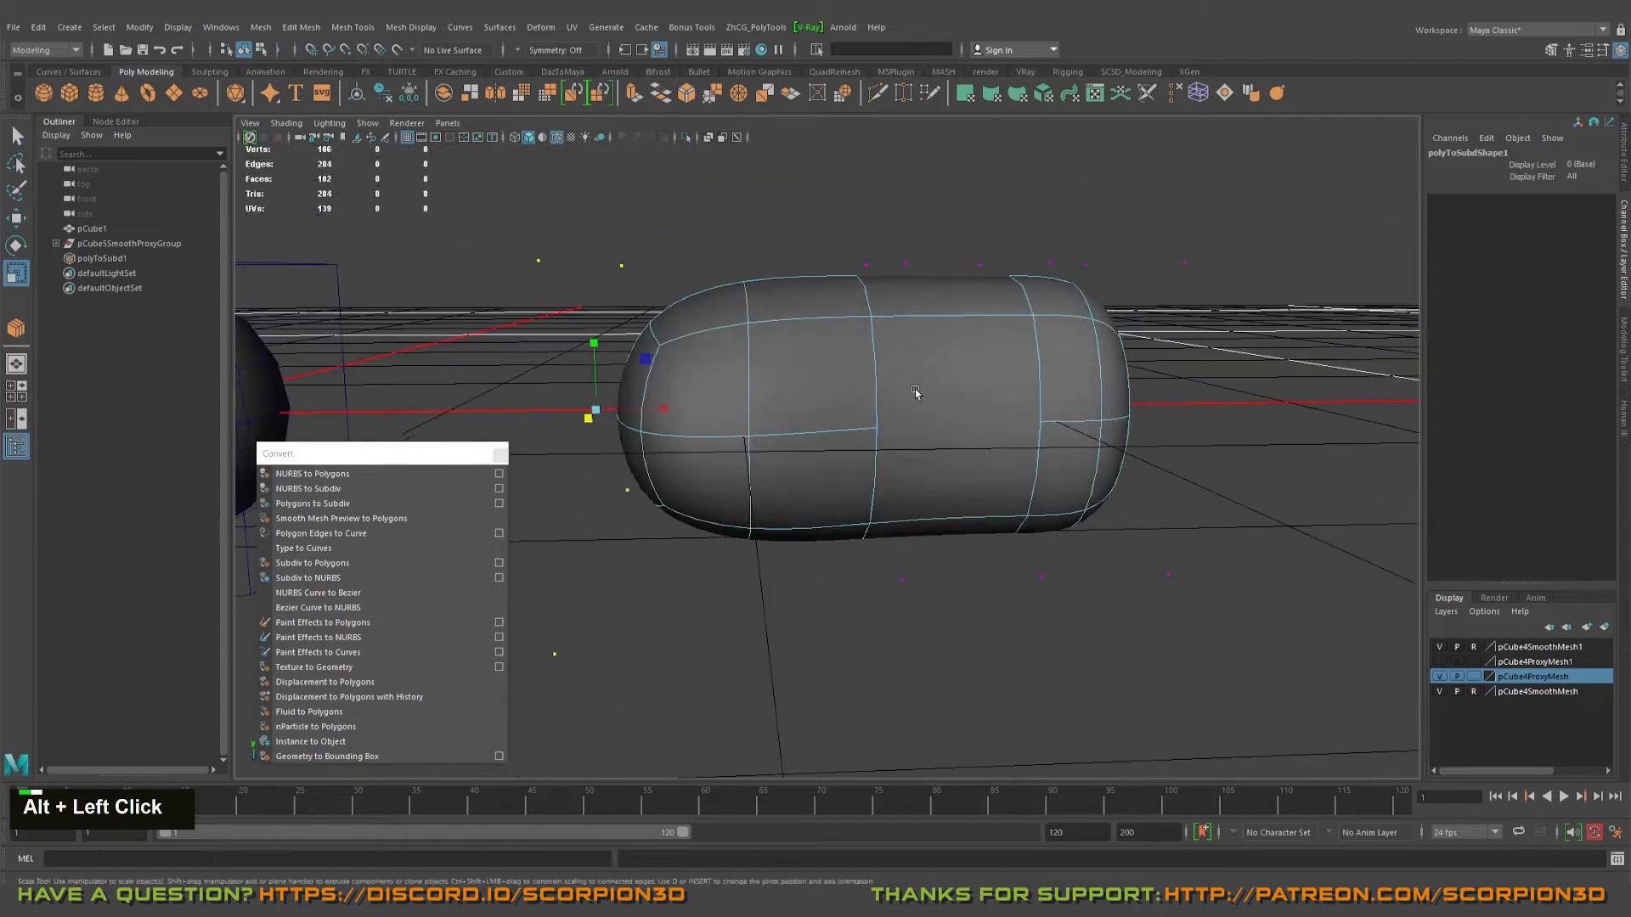
left_click_drag(595, 344, 629, 357)
key("q")
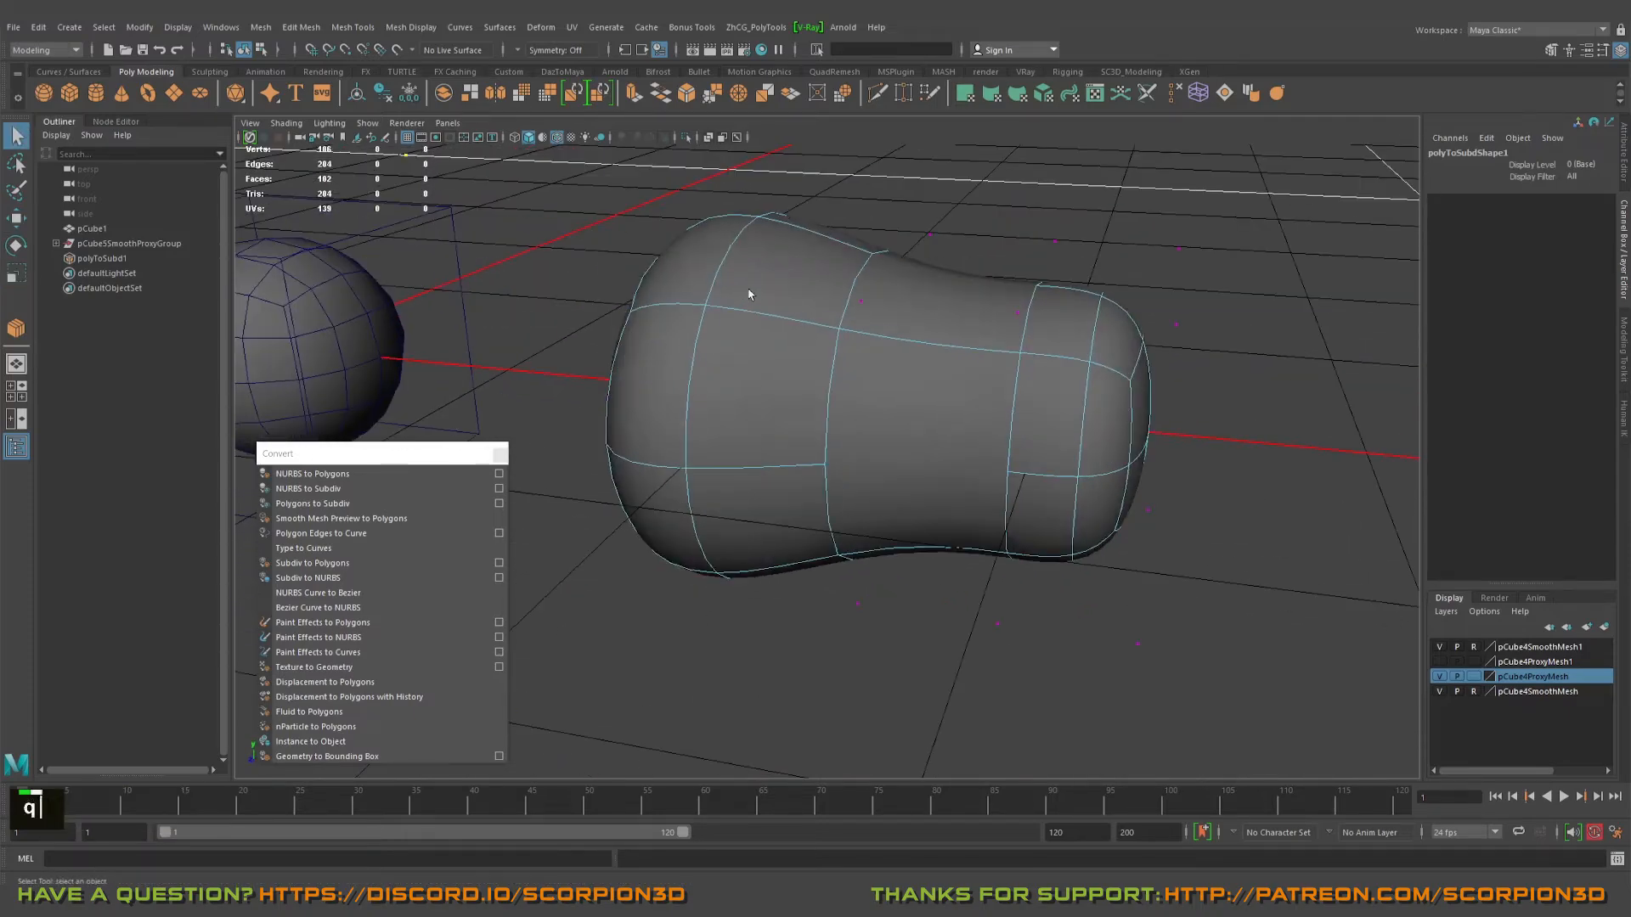
- Select the upper edge at the positive X end of the subdiv surface in edge mode and try to bevel it
right_click_drag(750, 295, 938, 205)
left_click(943, 203)
scroll(875, 376, "down", 4, "alt")
left_click_drag(875, 376, 890, 433, "alt")
left_click(863, 381)
right_click_drag(863, 381, 911, 337)
left_click_drag(919, 311, 965, 353, "alt")
middle_click_drag(965, 353, 954, 400, "alt")
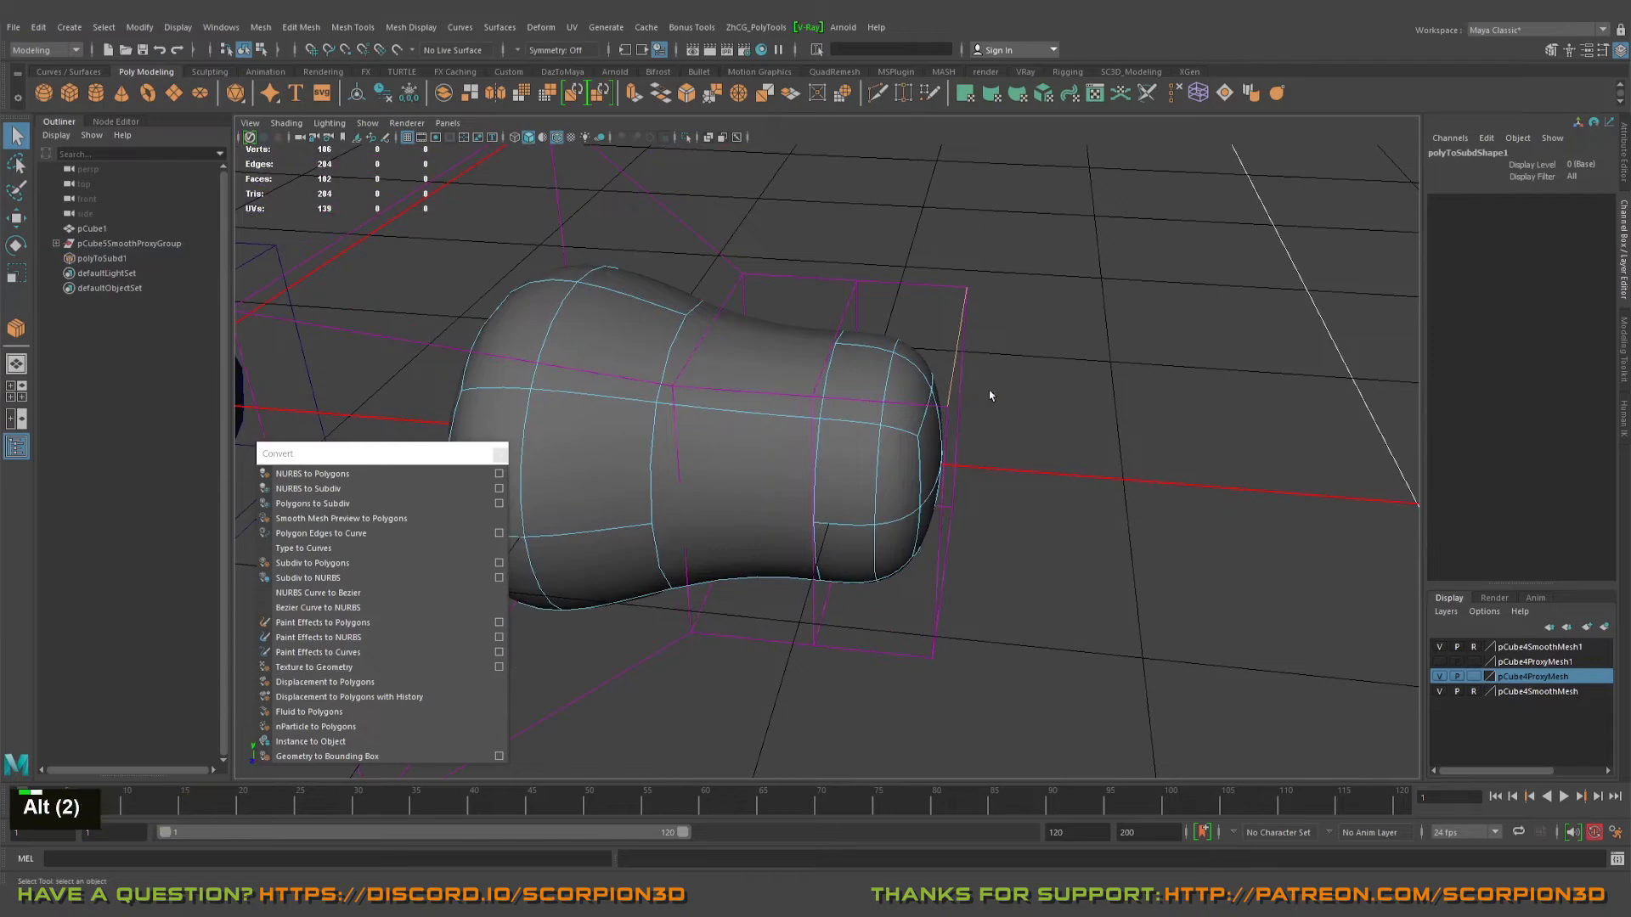
left_click_drag(990, 394, 917, 400, "alt")
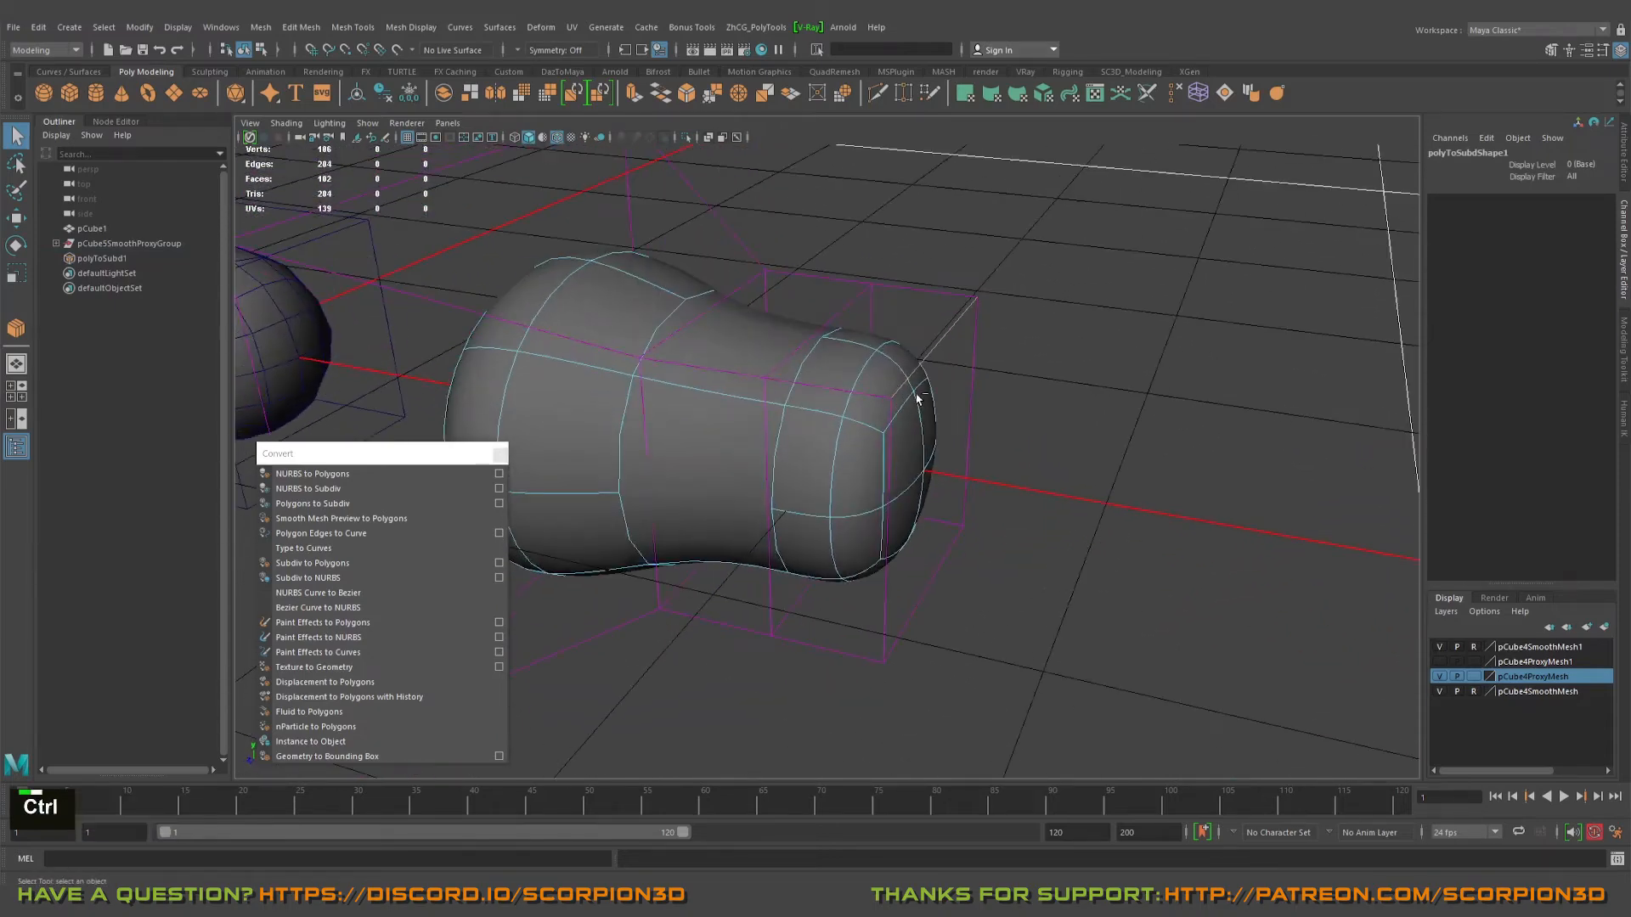
key("ctrl+b")
left_click(931, 369)
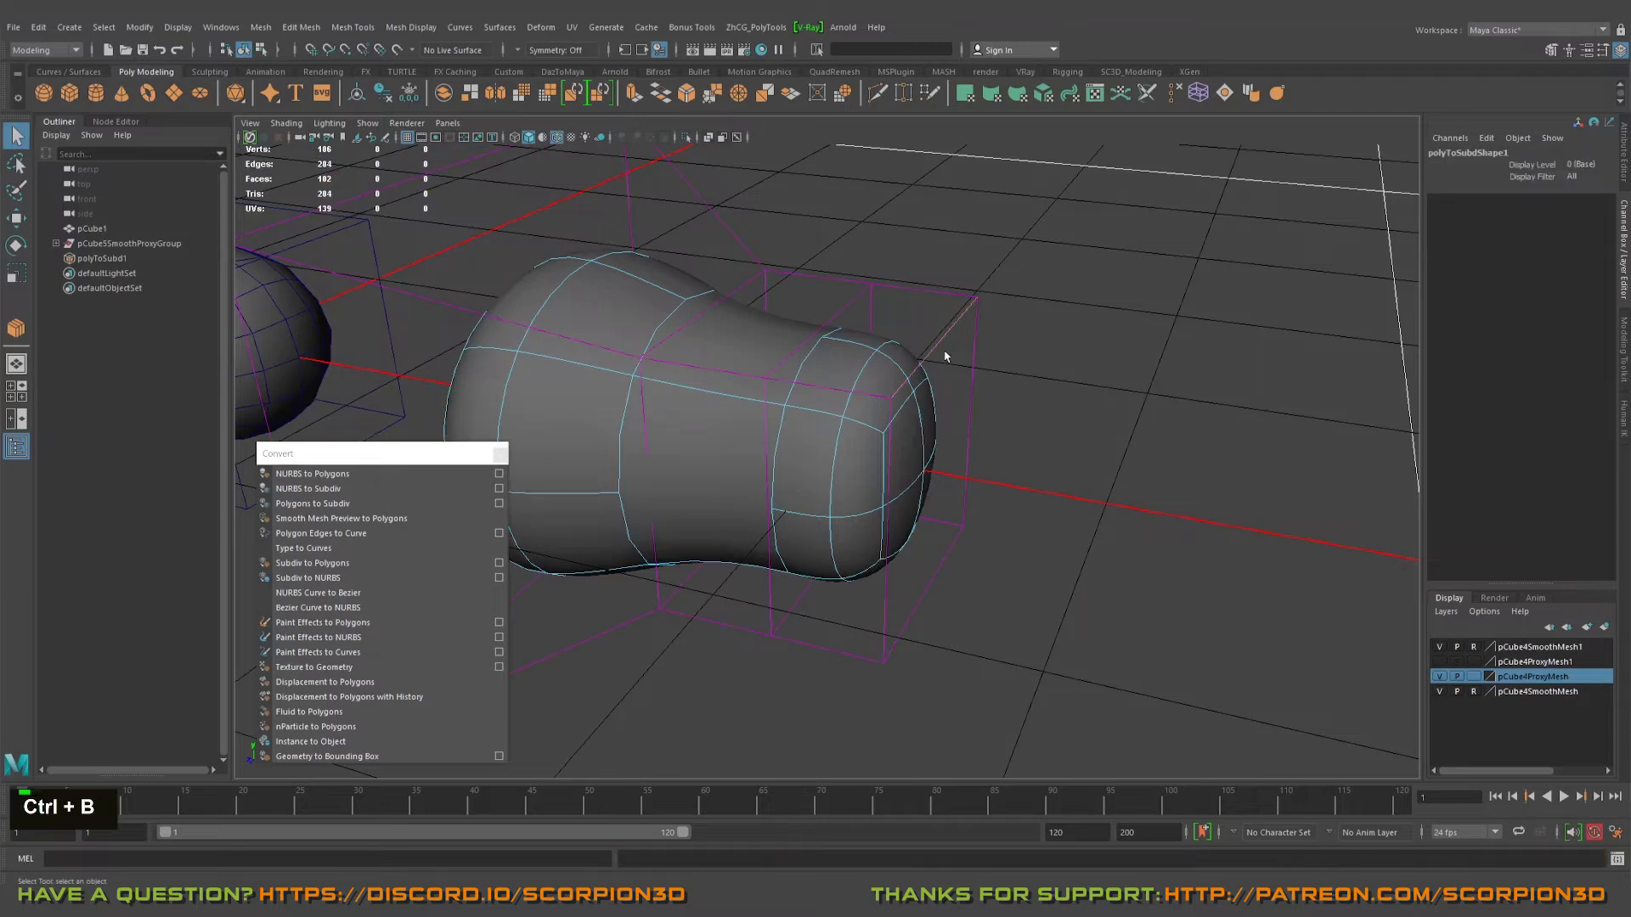
left_click_drag(975, 312, 880, 343, "alt")
- Switch the subdiv surface to polygon proxy mode and bevel the cage's upper edge at the positive X end
right_click(880, 344)
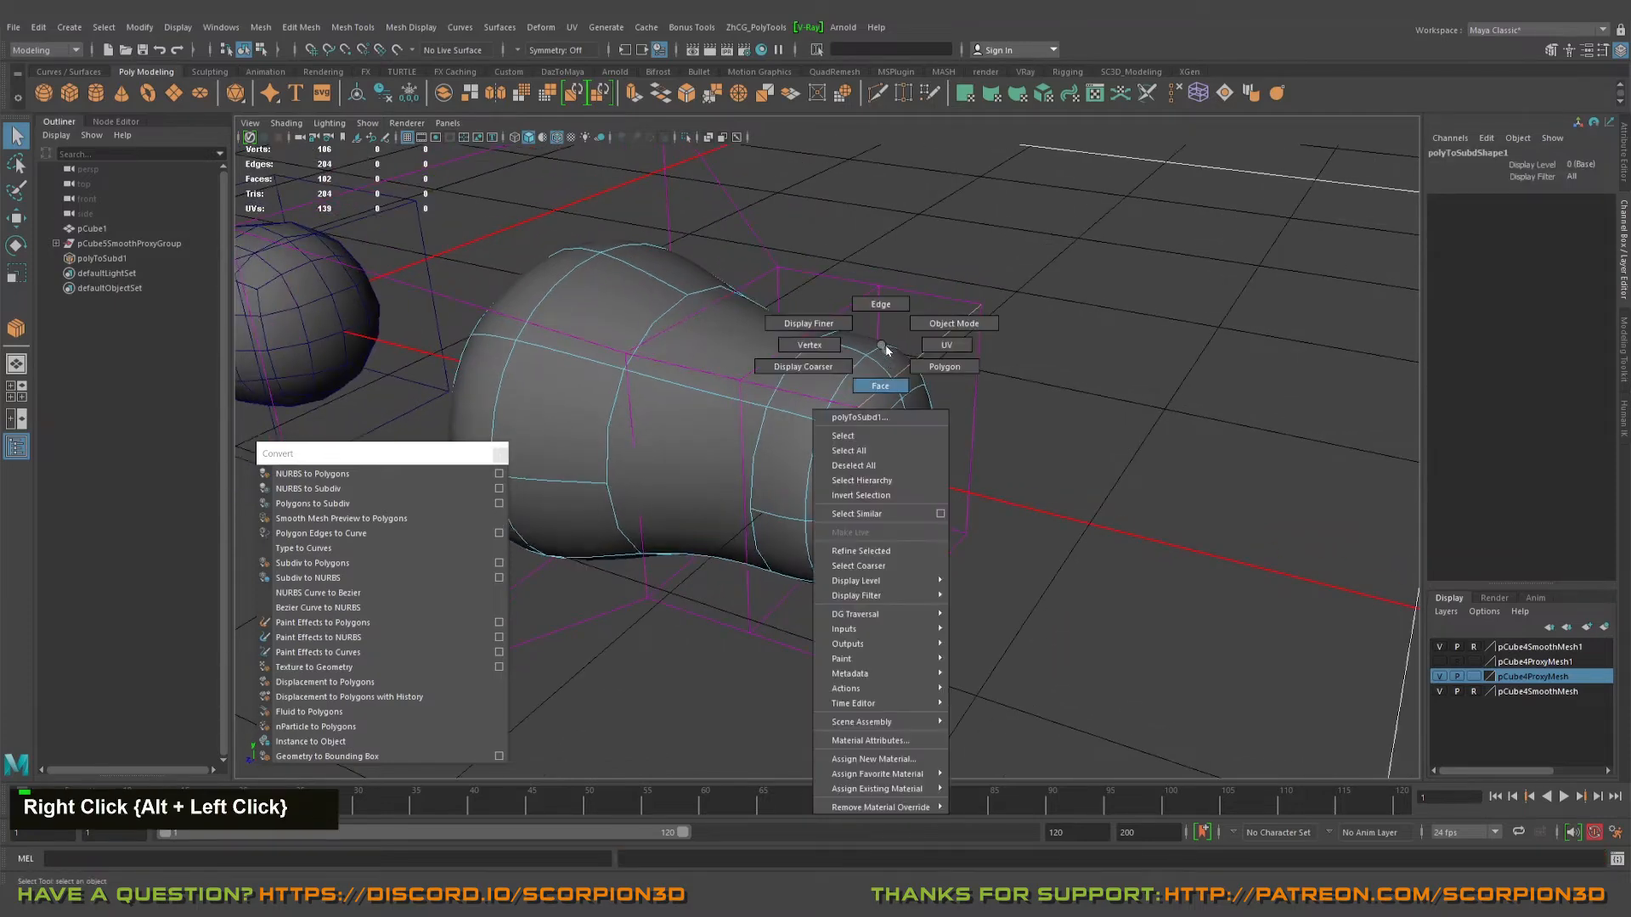
right_click(869, 367)
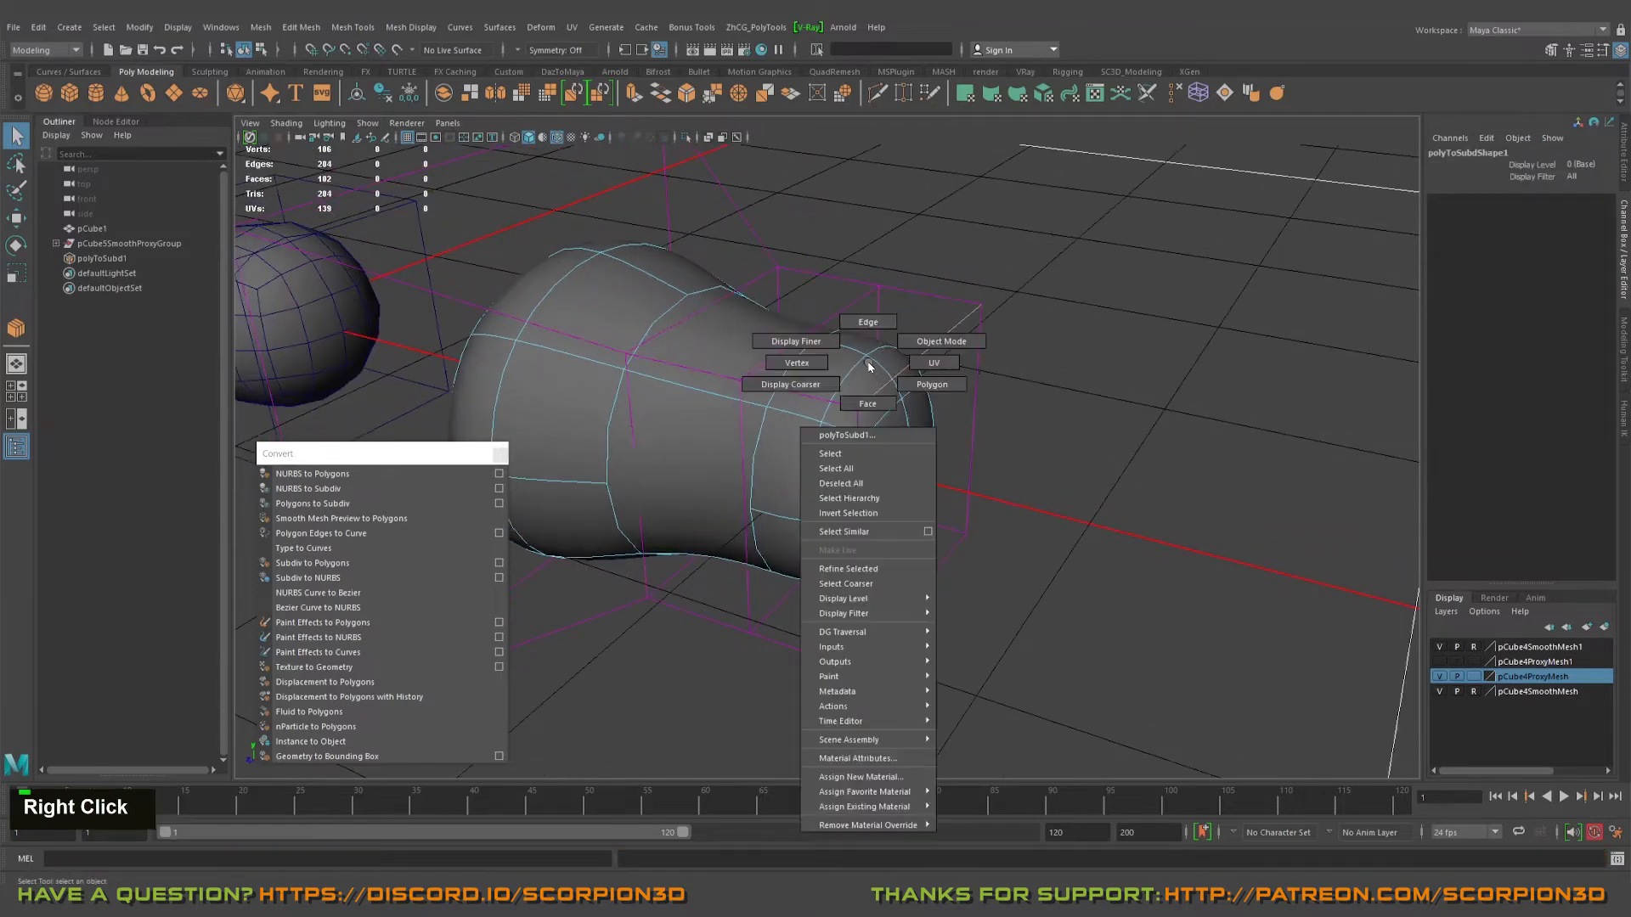
left_click(916, 387)
right_click(941, 355)
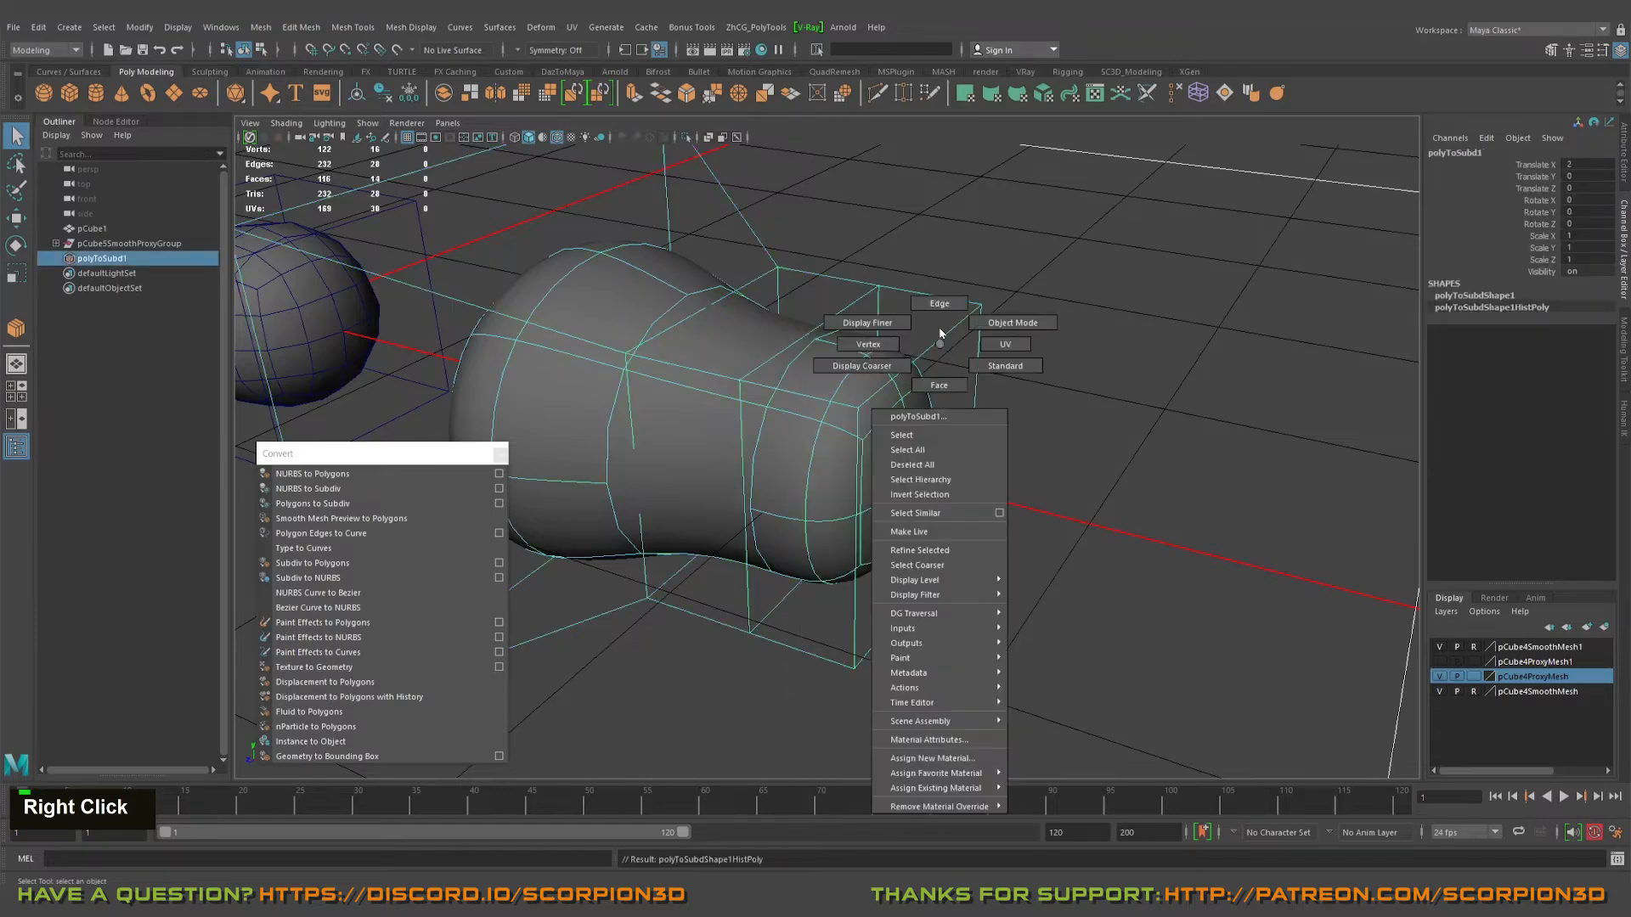
left_click(939, 303)
left_click(970, 367)
key("ctrl+b")
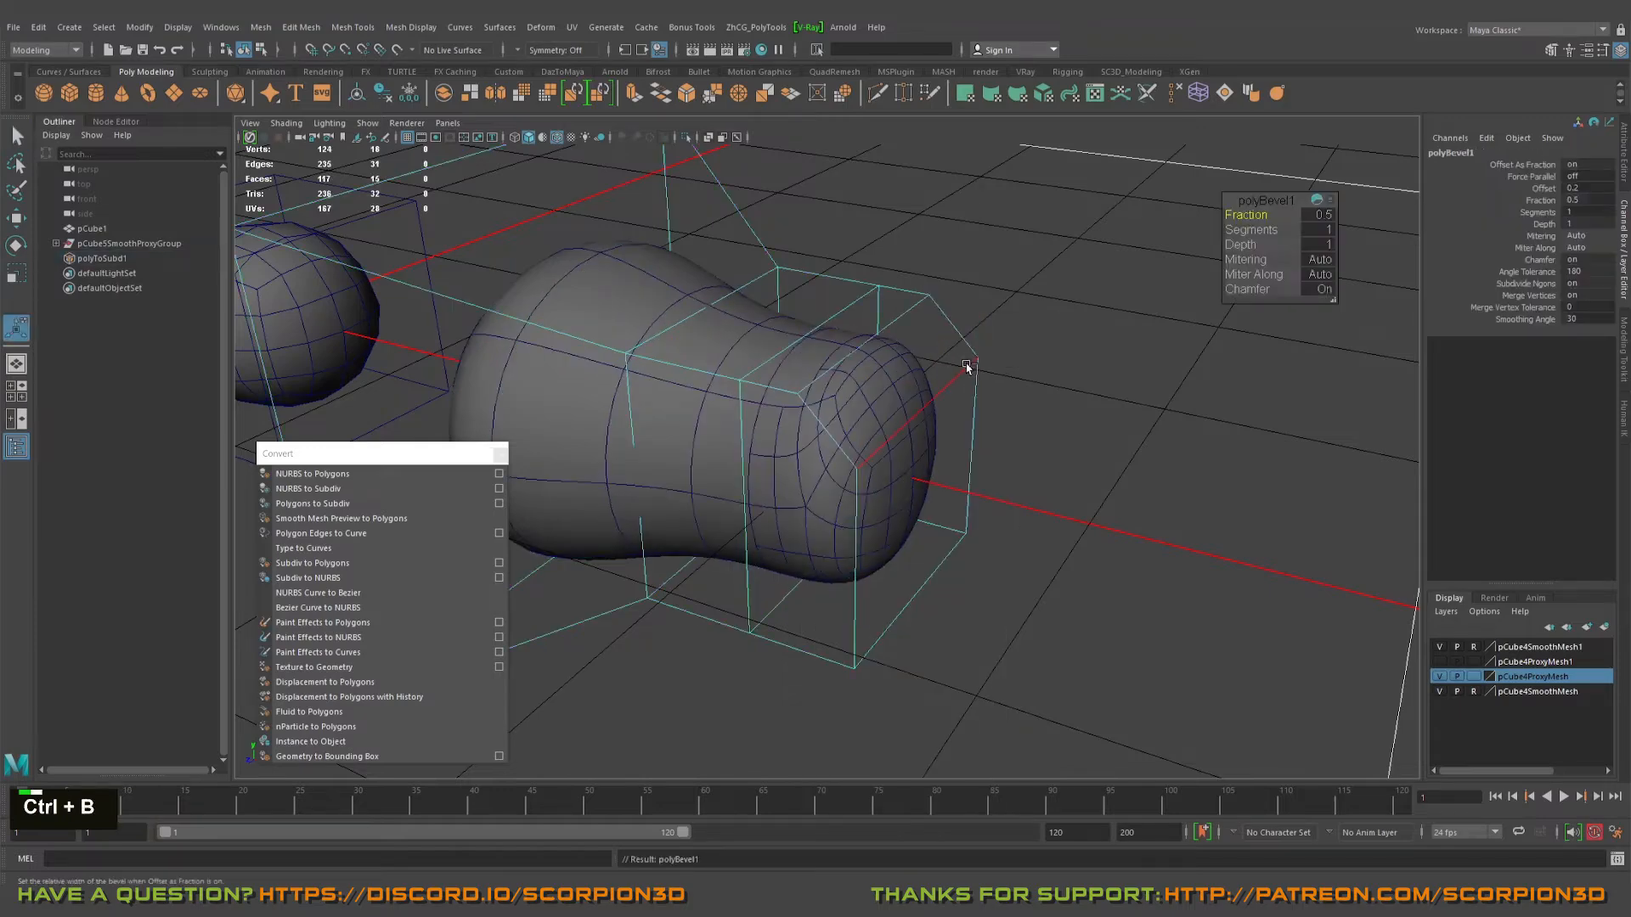
- Set the fraction of the cage edge bevel to 0.1
left_click_drag(882, 398, 844, 385, "alt")
middle_click_drag(844, 385, 837, 400, "alt")
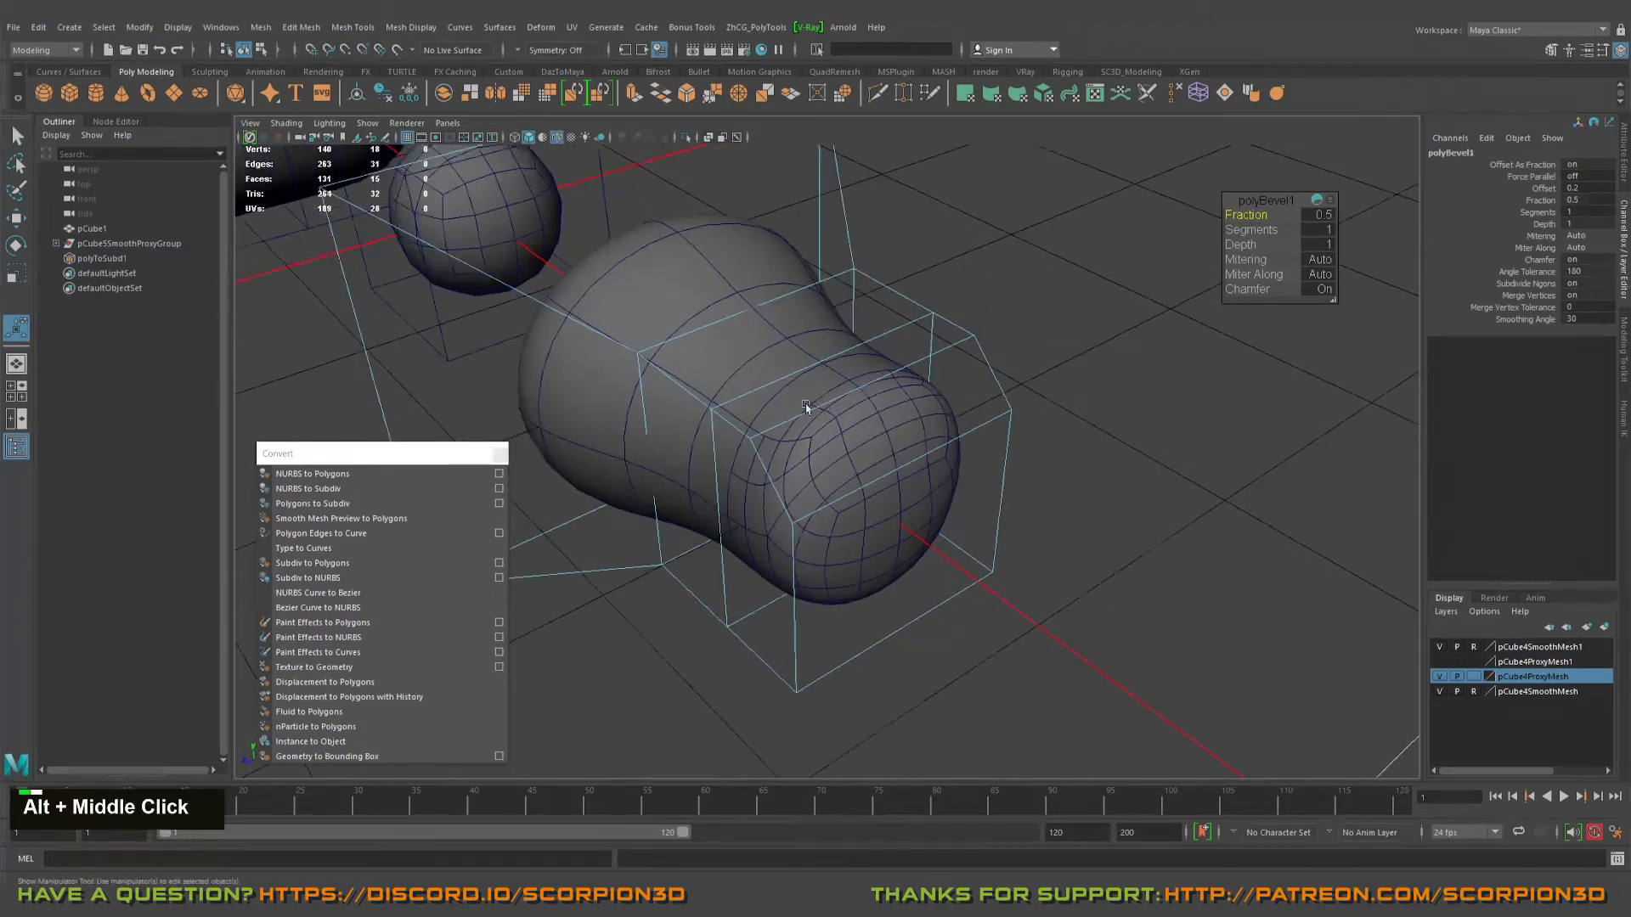
left_click_drag(837, 399, 951, 280, "alt")
right_click_drag(951, 280, 1003, 272, "alt")
middle_click_drag(1003, 272, 1145, 283, "alt")
left_click_drag(1245, 215, 1243, 214)
left_click_drag(976, 370, 1043, 299, "alt")
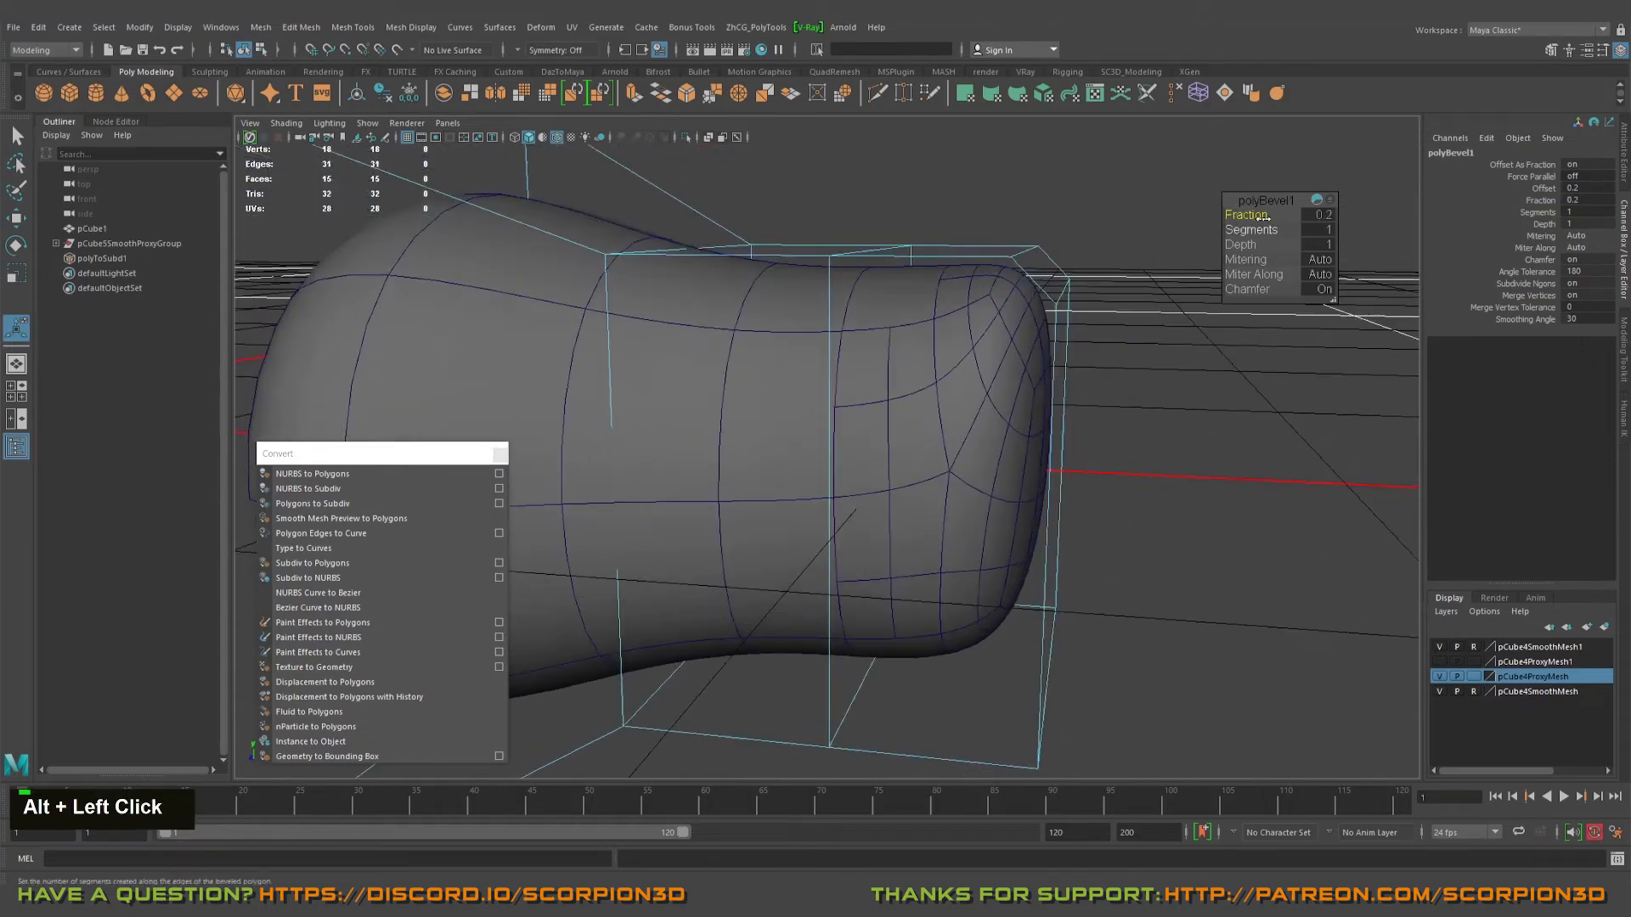
left_click_drag(1256, 214, 1252, 215)
mouse_move(1041, 287)
left_mouse_down("alt")
mouse_move(1050, 350)
mouse_move(992, 346)
mouse_move(1062, 272)
mouse_move(1032, 257)
left_mouse_up("alt")
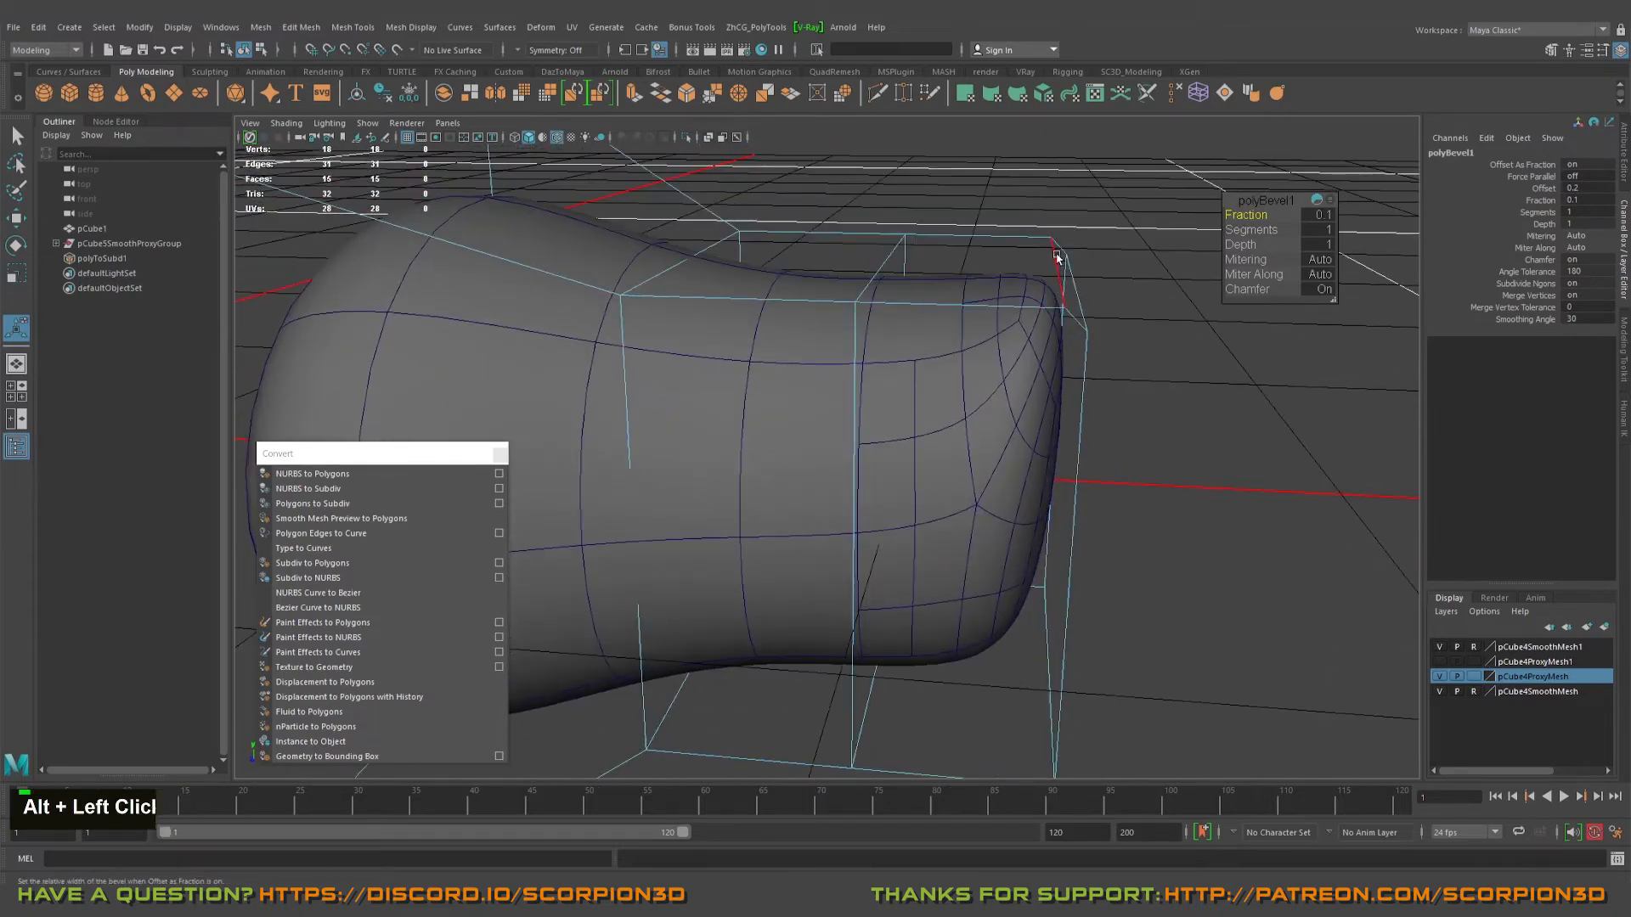
- Select the four cage vertices of the beveled edge and move them upward and outward along X
right_click(1029, 255)
middle_click_drag(1030, 256, 968, 286, "alt")
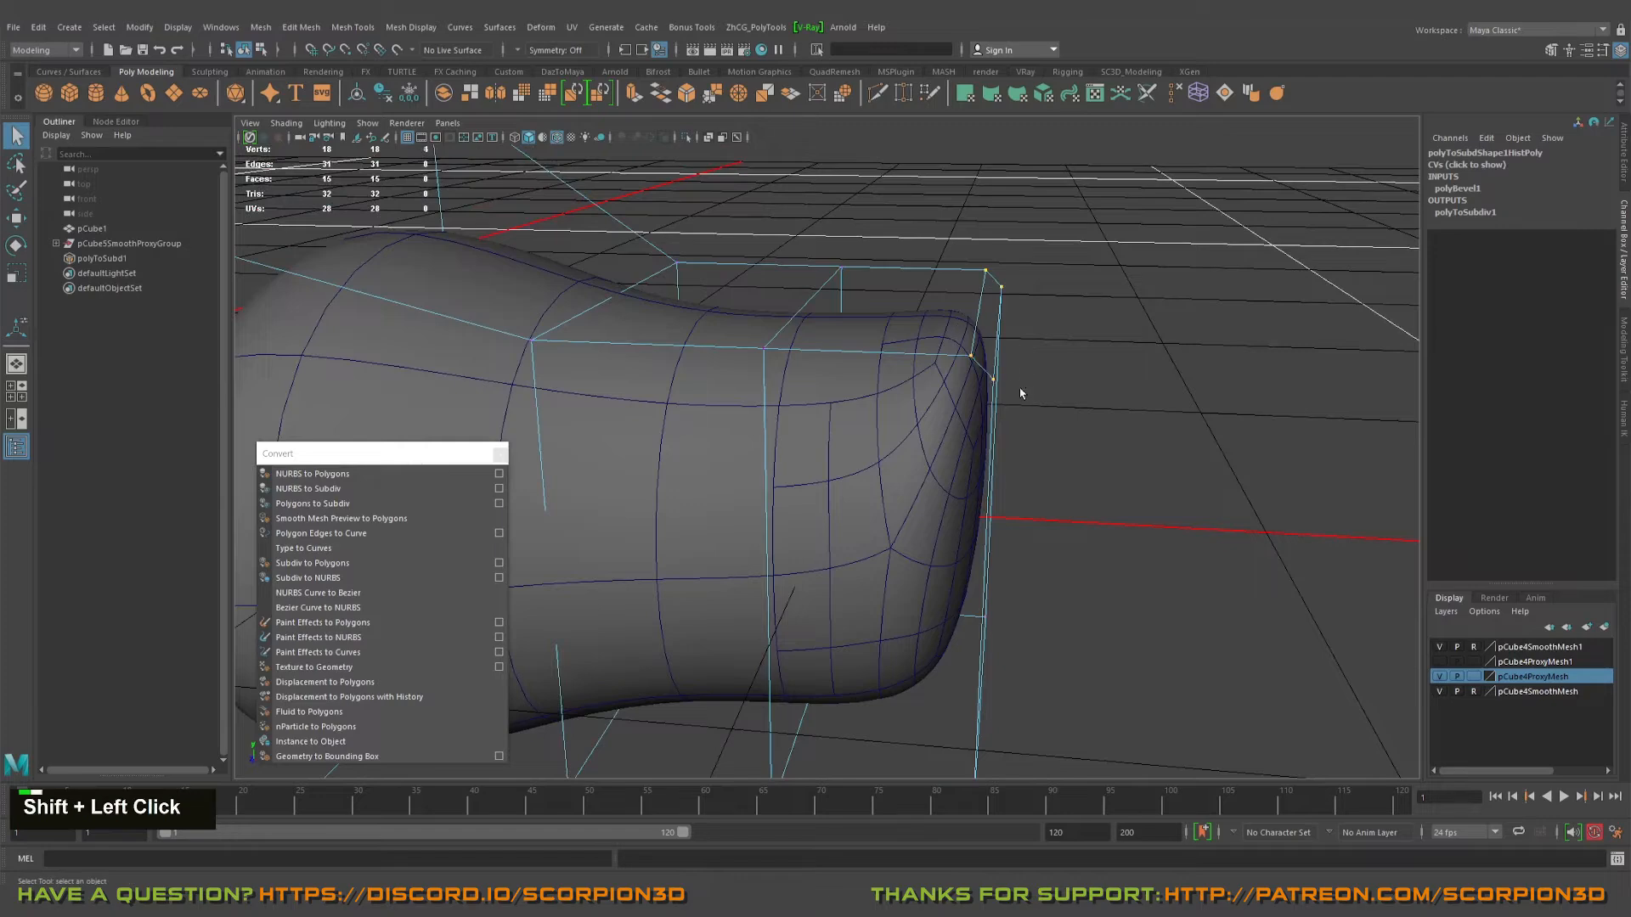
key("w")
left_click_drag(1038, 264, 1136, 149)
left_click_drag(1003, 349, 971, 283, "alt")
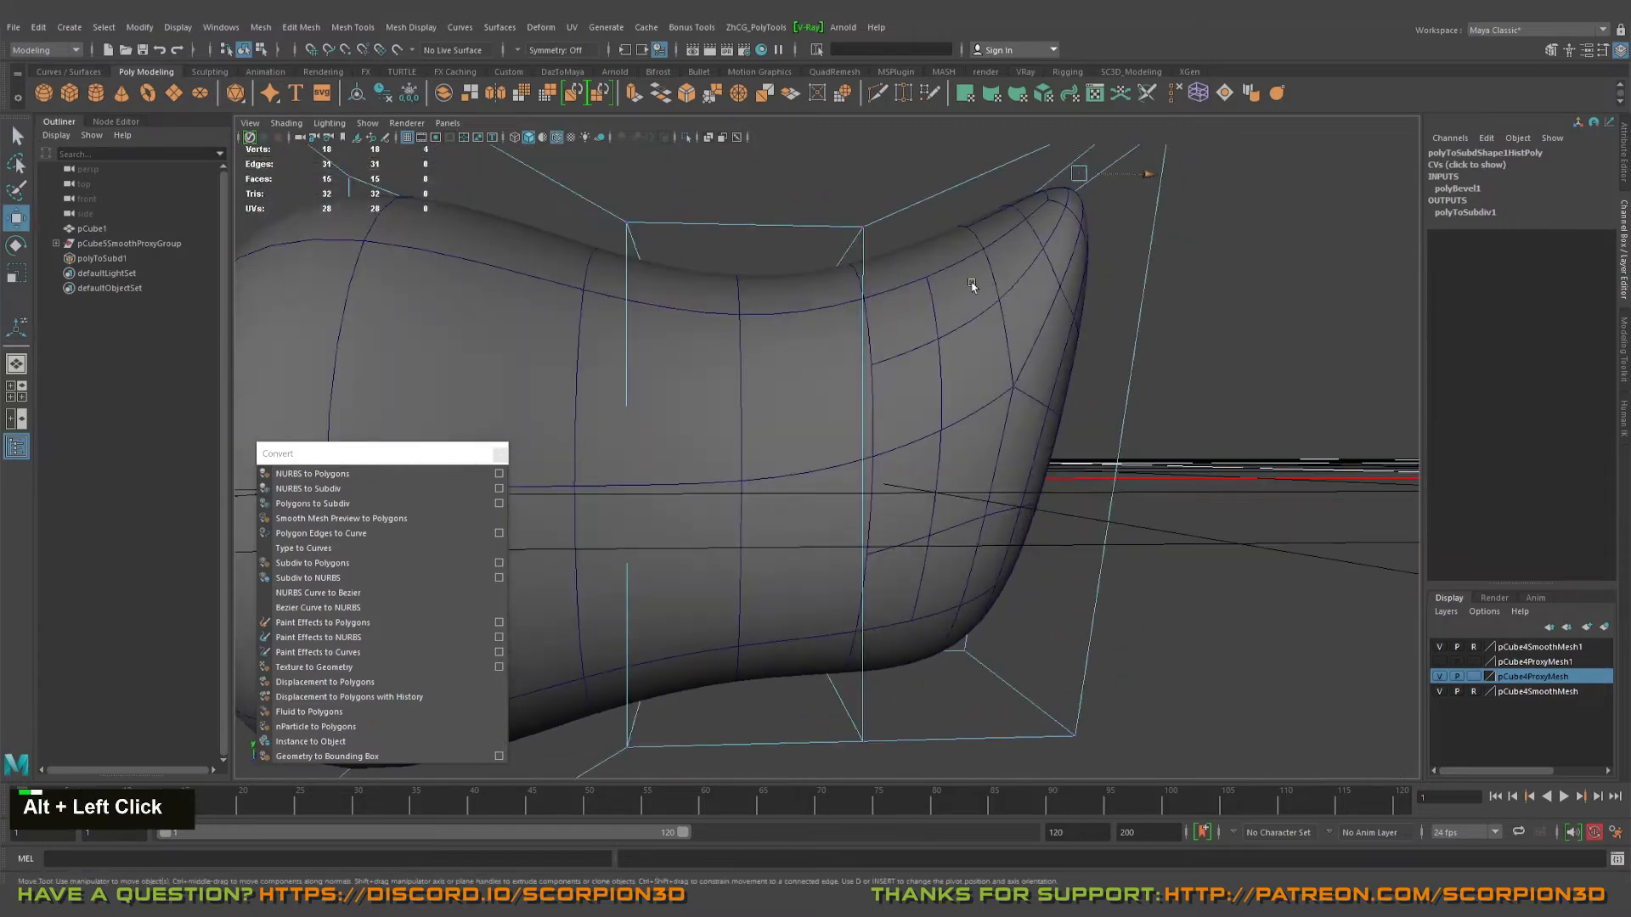
- Return to object mode and switch the reshaped subdiv surface from polygon proxy to standard mode
key("q")
right_click_drag(999, 274, 1067, 252)
scroll(1150, 313, "down", 4)
left_click(1150, 314)
left_click_drag(1121, 340, 866, 415, "alt")
middle_click_drag(868, 420, 964, 378, "alt")
left_click(966, 384)
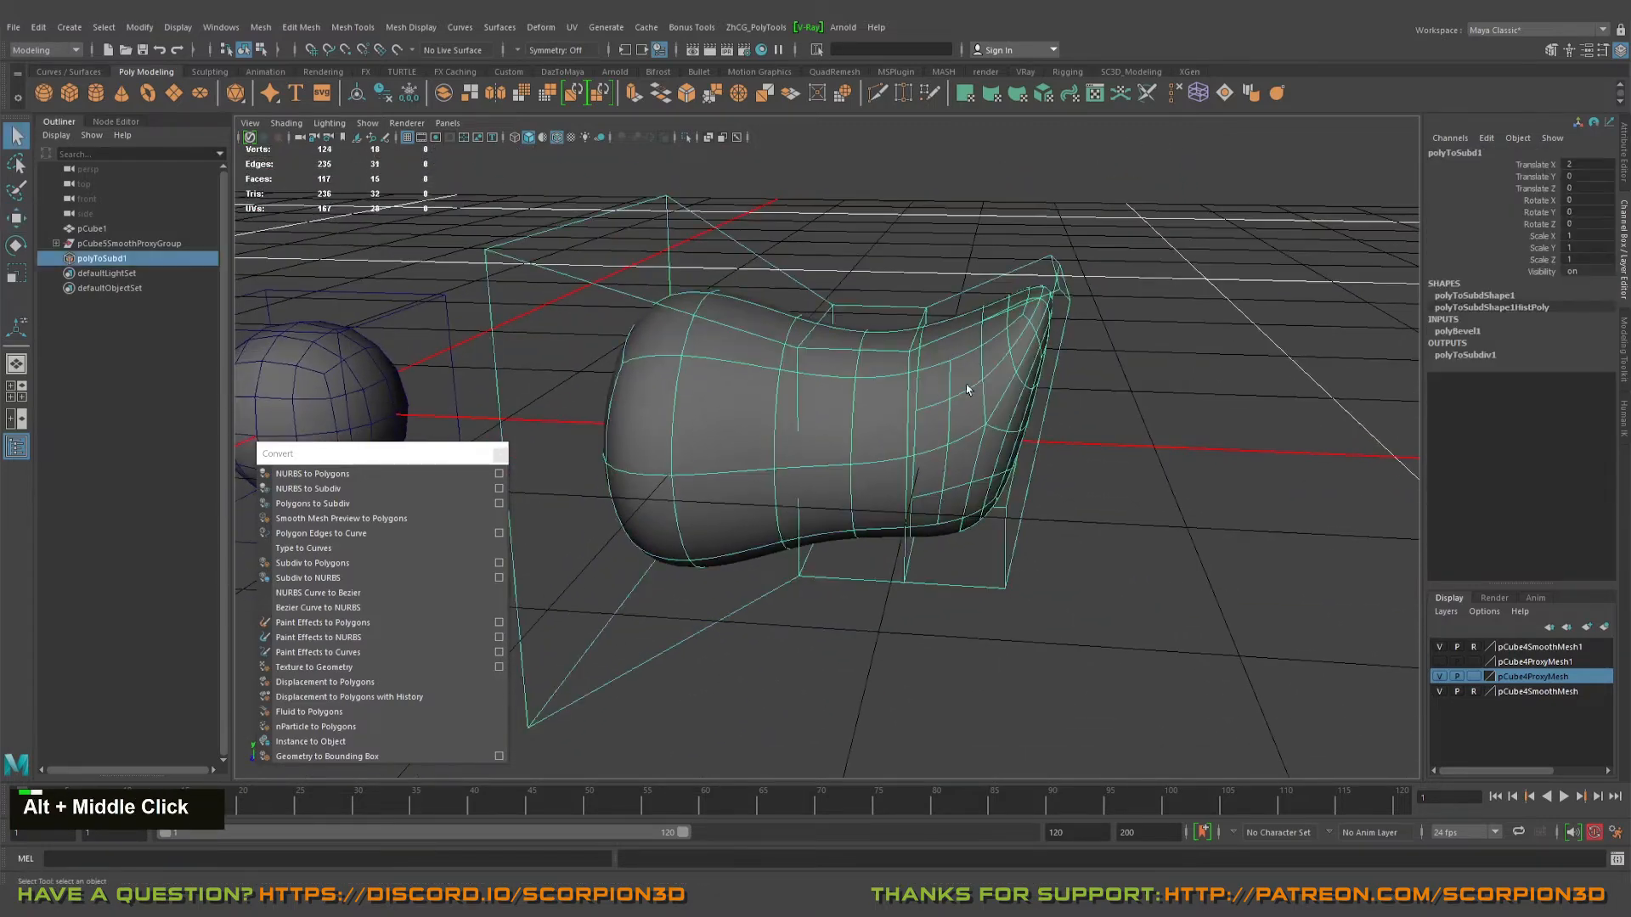
left_click_drag(966, 384, 918, 361, "alt")
right_click_drag(918, 361, 982, 381)
left_click_drag(982, 382, 922, 386, "alt")
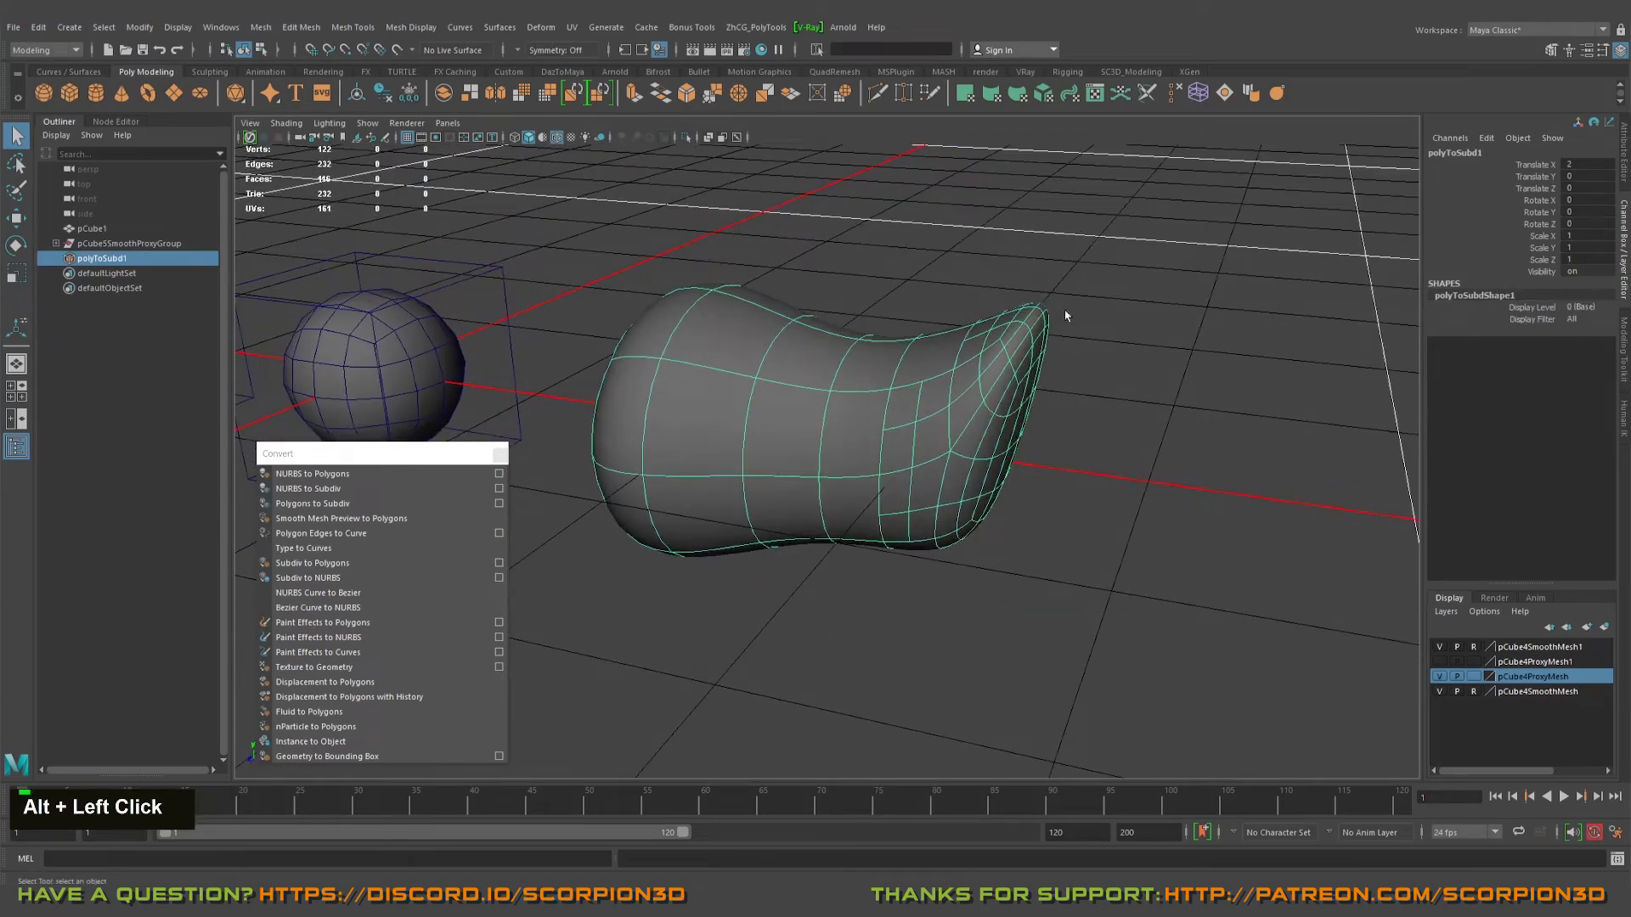
- Enter vertex mode on the subdiv surface and select two base-level control vertices on its upper side near the middle
right_click_drag(1023, 330, 926, 329)
middle_click_drag(966, 330, 1096, 301, "alt")
right_click_drag(1096, 302, 1161, 288, "alt")
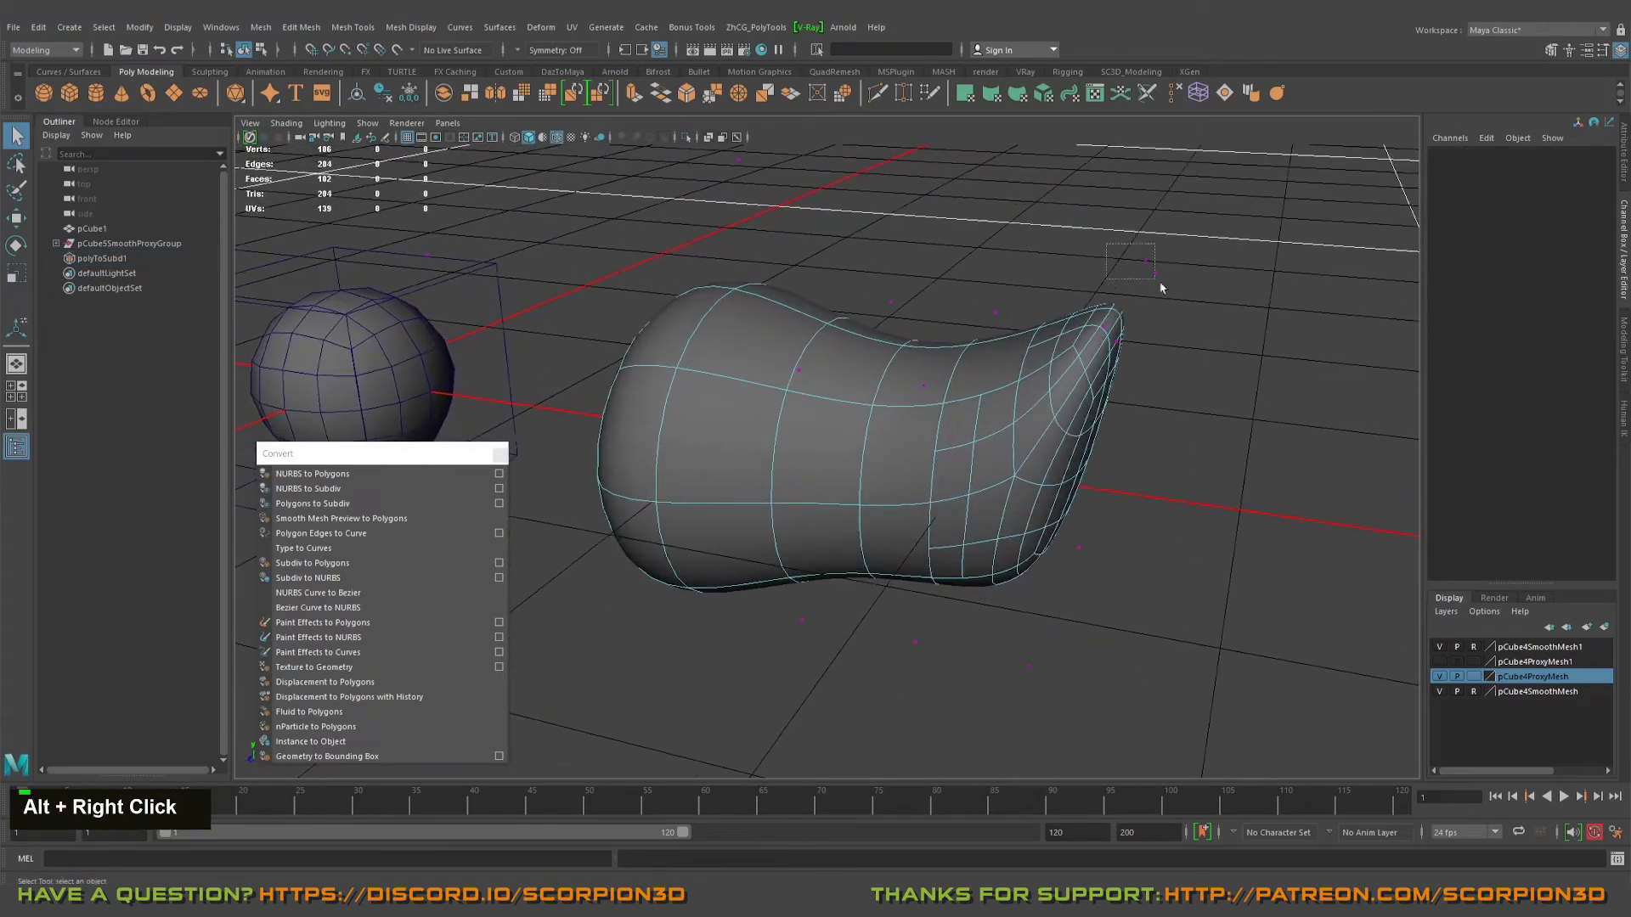
left_click_drag(1162, 288, 1161, 288)
left_click_drag(1161, 288, 1044, 308, "alt")
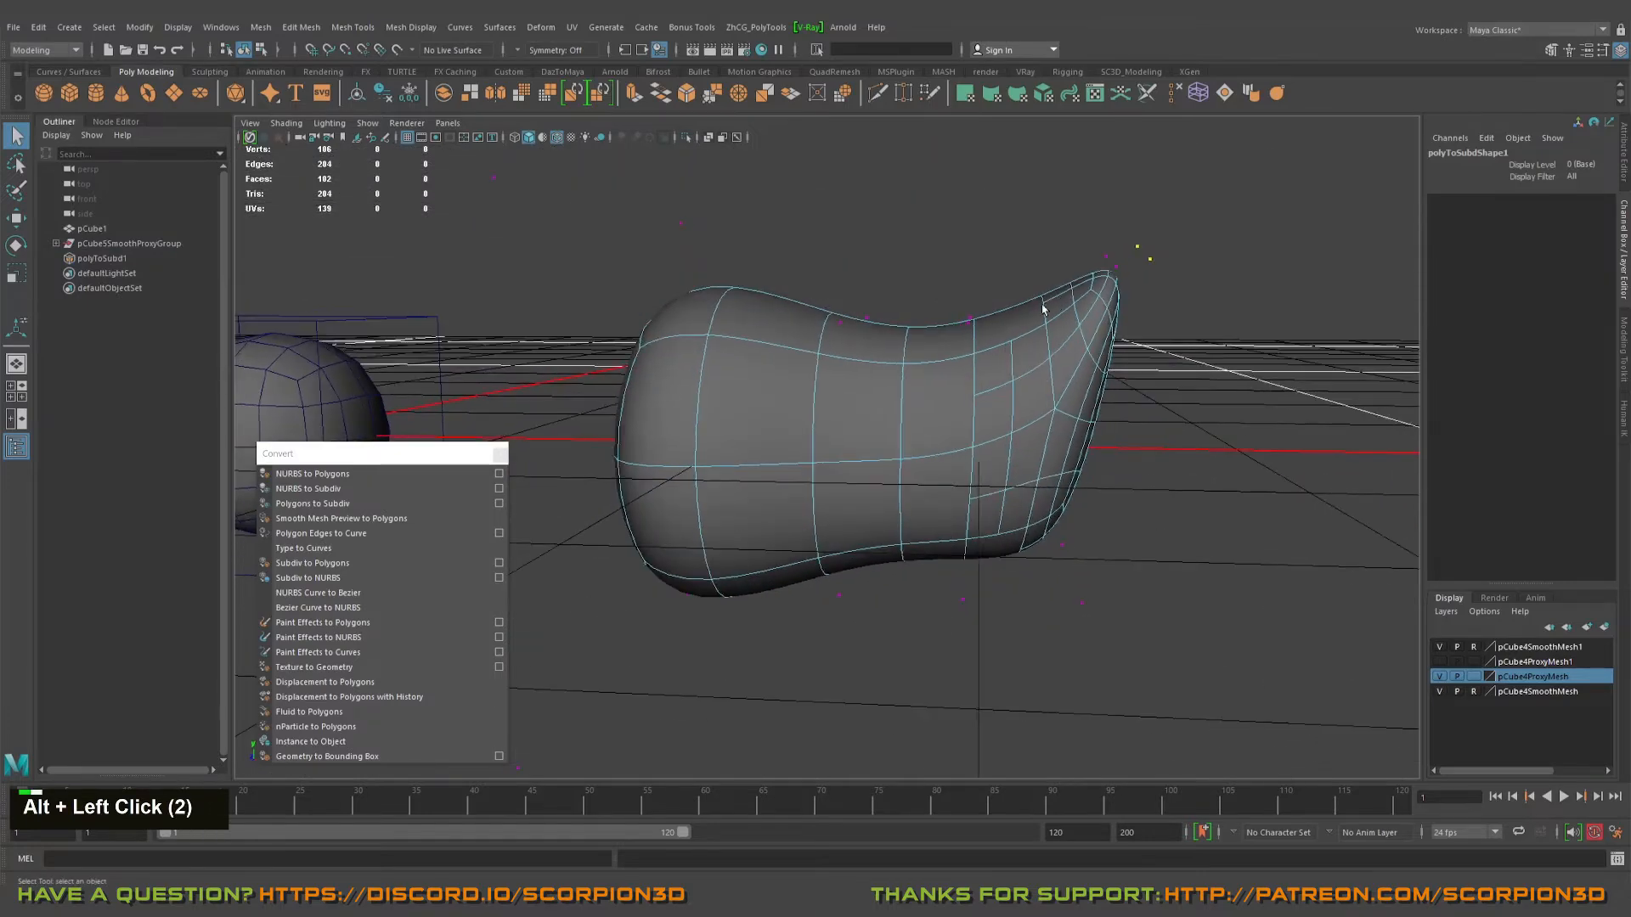
middle_click_drag(998, 355, 1109, 363, "alt")
left_click(958, 328, "alt")
left_click_drag(992, 336, 913, 412, "alt")
- Set the subdiv surface's display level to 1 and inspect its control vertices
left_click(1576, 163)
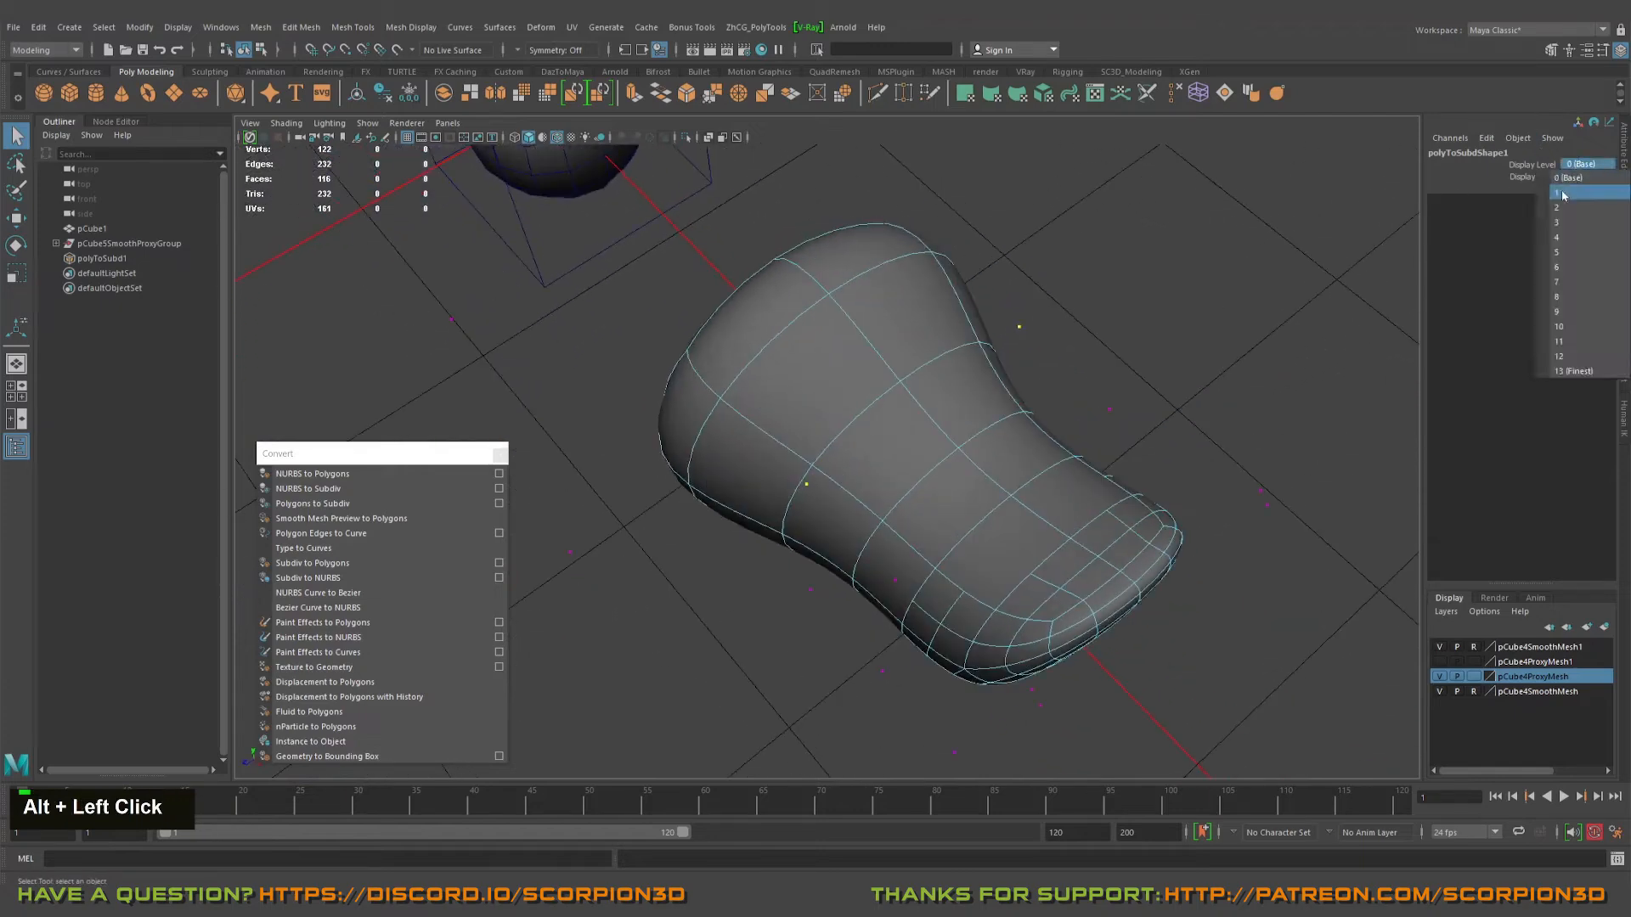
left_click(1561, 191)
left_click_drag(1181, 309, 1249, 293, "alt")
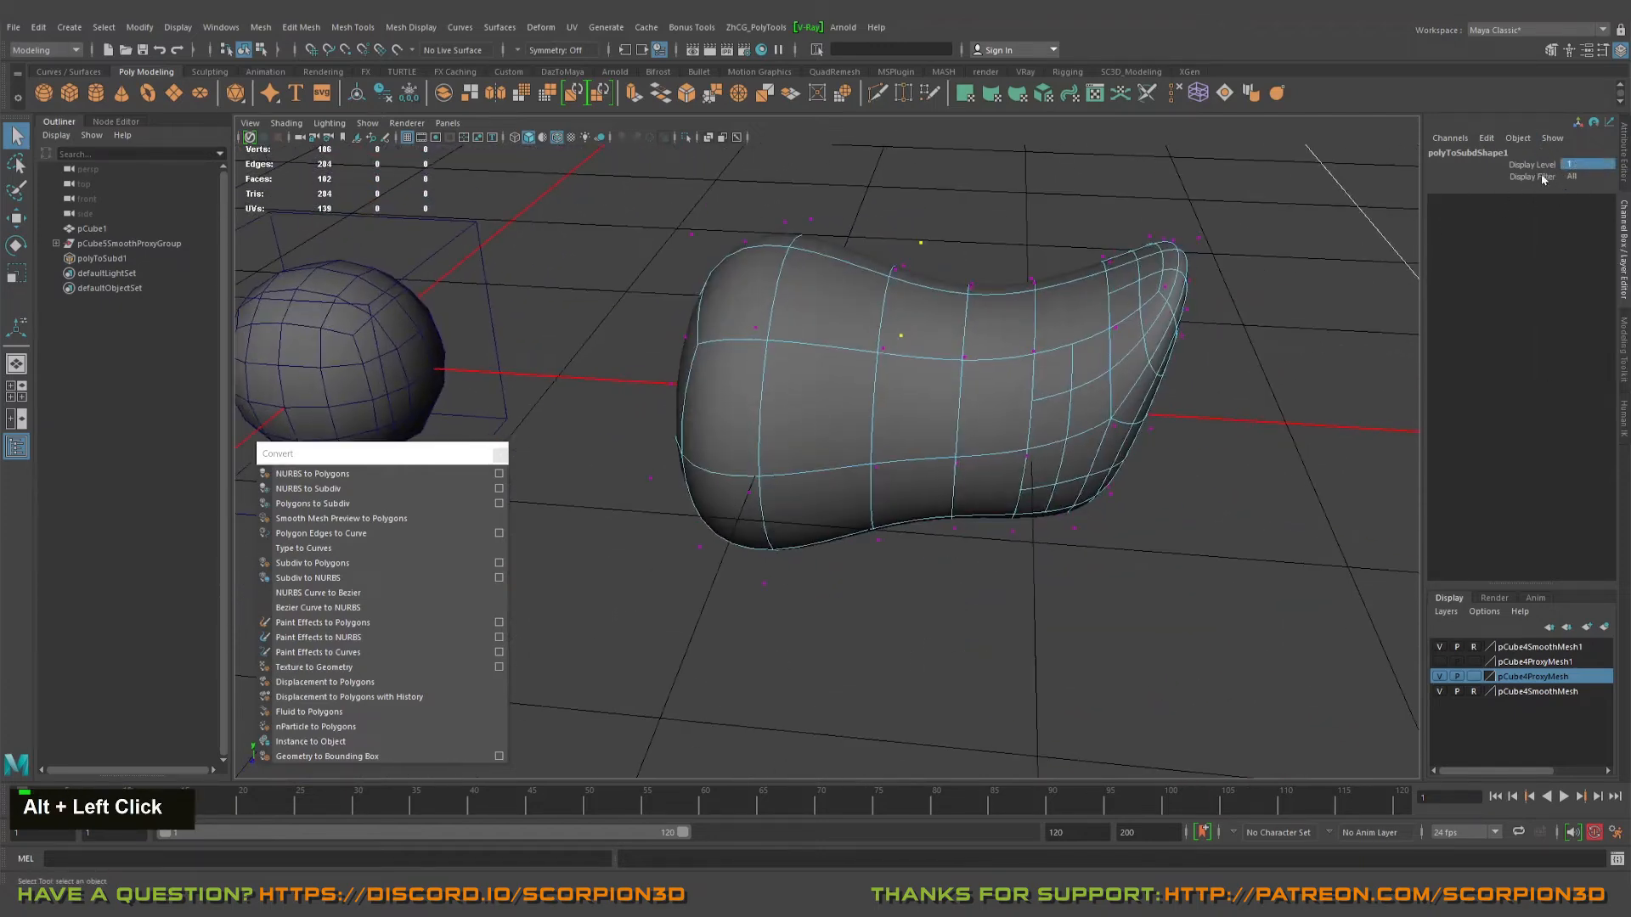
- Set the subdiv surface's display level to 2 and select the control vertices around the beveled positive X end
left_click(1572, 163)
left_click(1569, 210)
left_click_drag(1081, 373, 1057, 310, "alt")
middle_click_drag(1057, 319, 1063, 400, "alt")
left_click_drag(1024, 272, 1311, 677, "alt")
left_click(983, 305)
left_click_drag(751, 262, 748, 275, "alt")
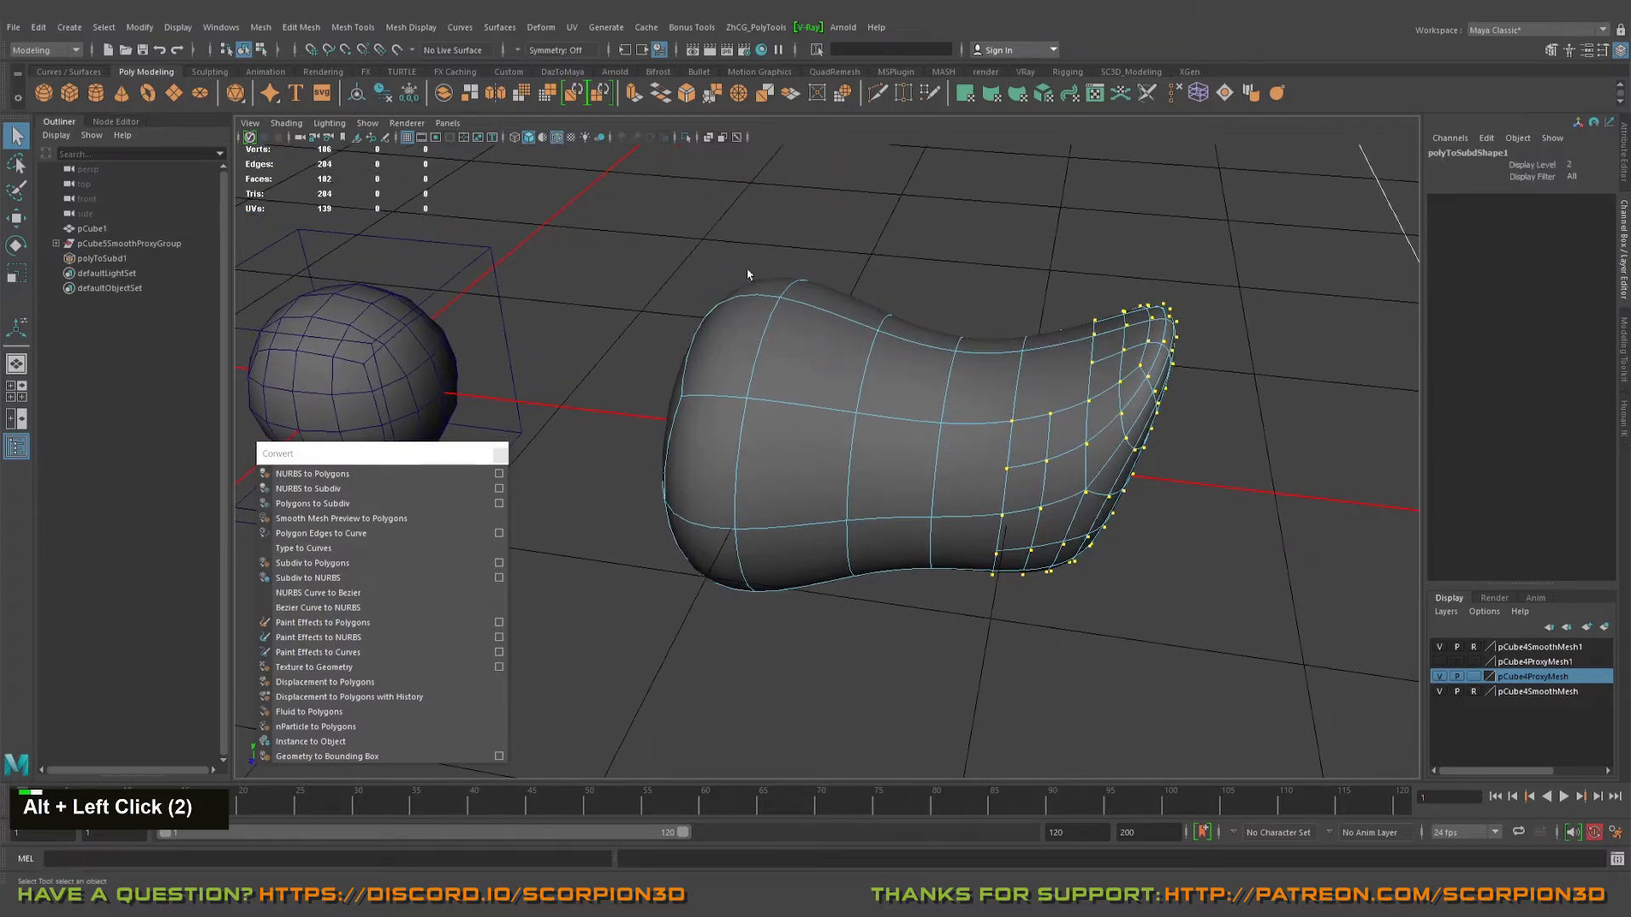
- Set the subdiv surface's display level to 3 and inspect the finer vertices at the beveled end
left_click(1578, 164)
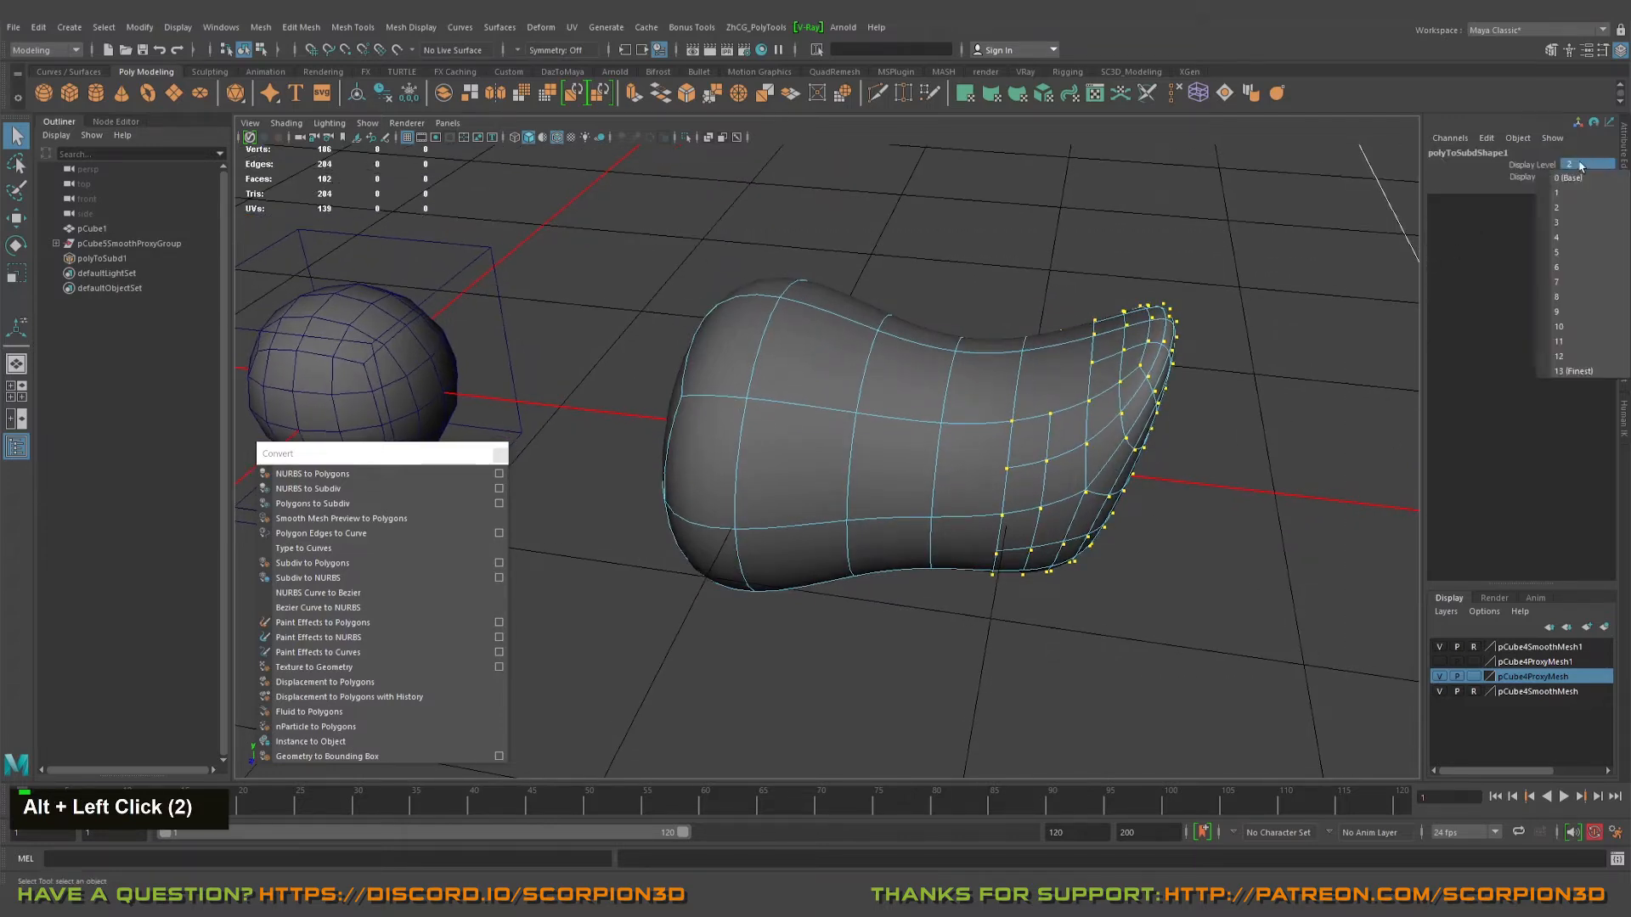
left_click(1572, 222)
left_click_drag(1533, 241, 1444, 281, "alt")
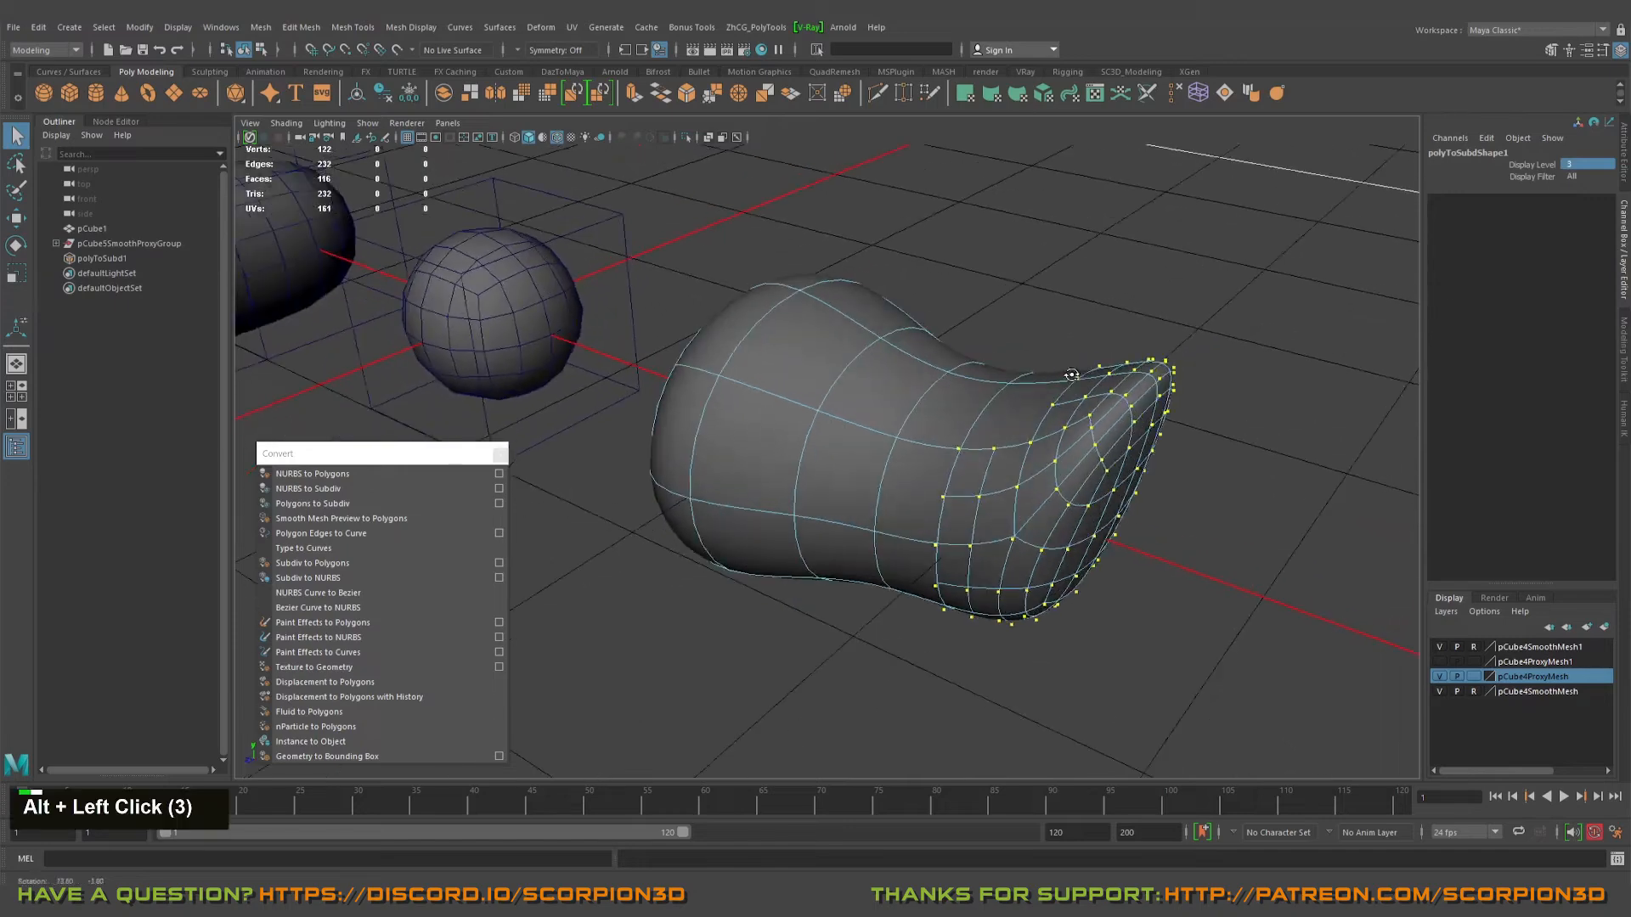
right_click_drag(1444, 281, 1397, 318, "alt")
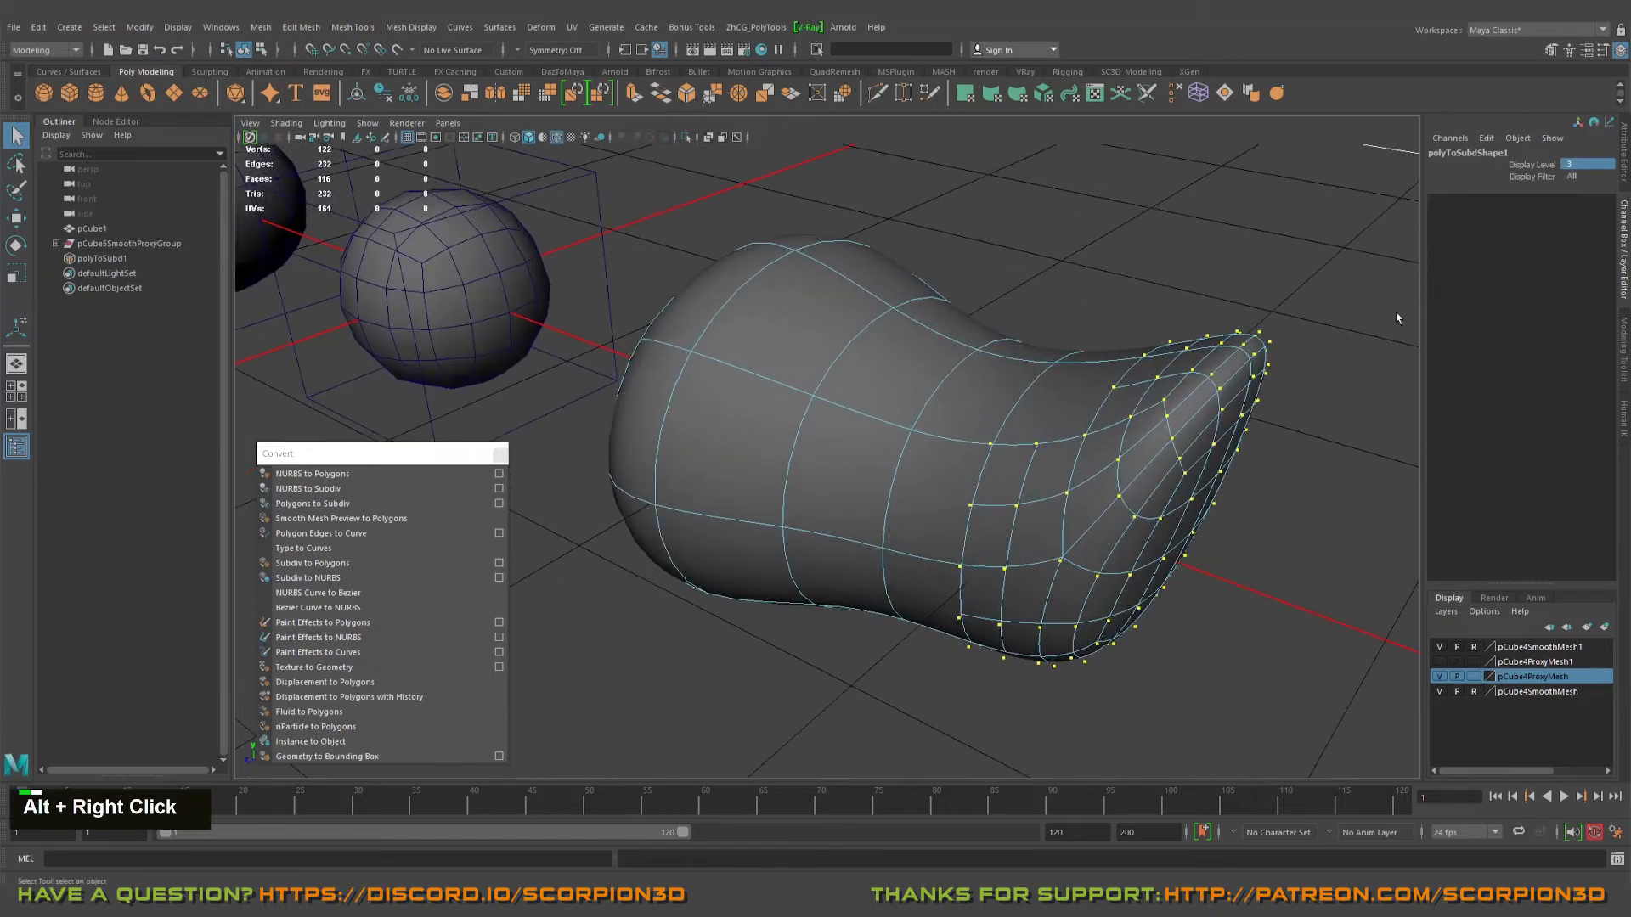
- Set the subdiv surface's display level back to 2
left_click(1580, 165)
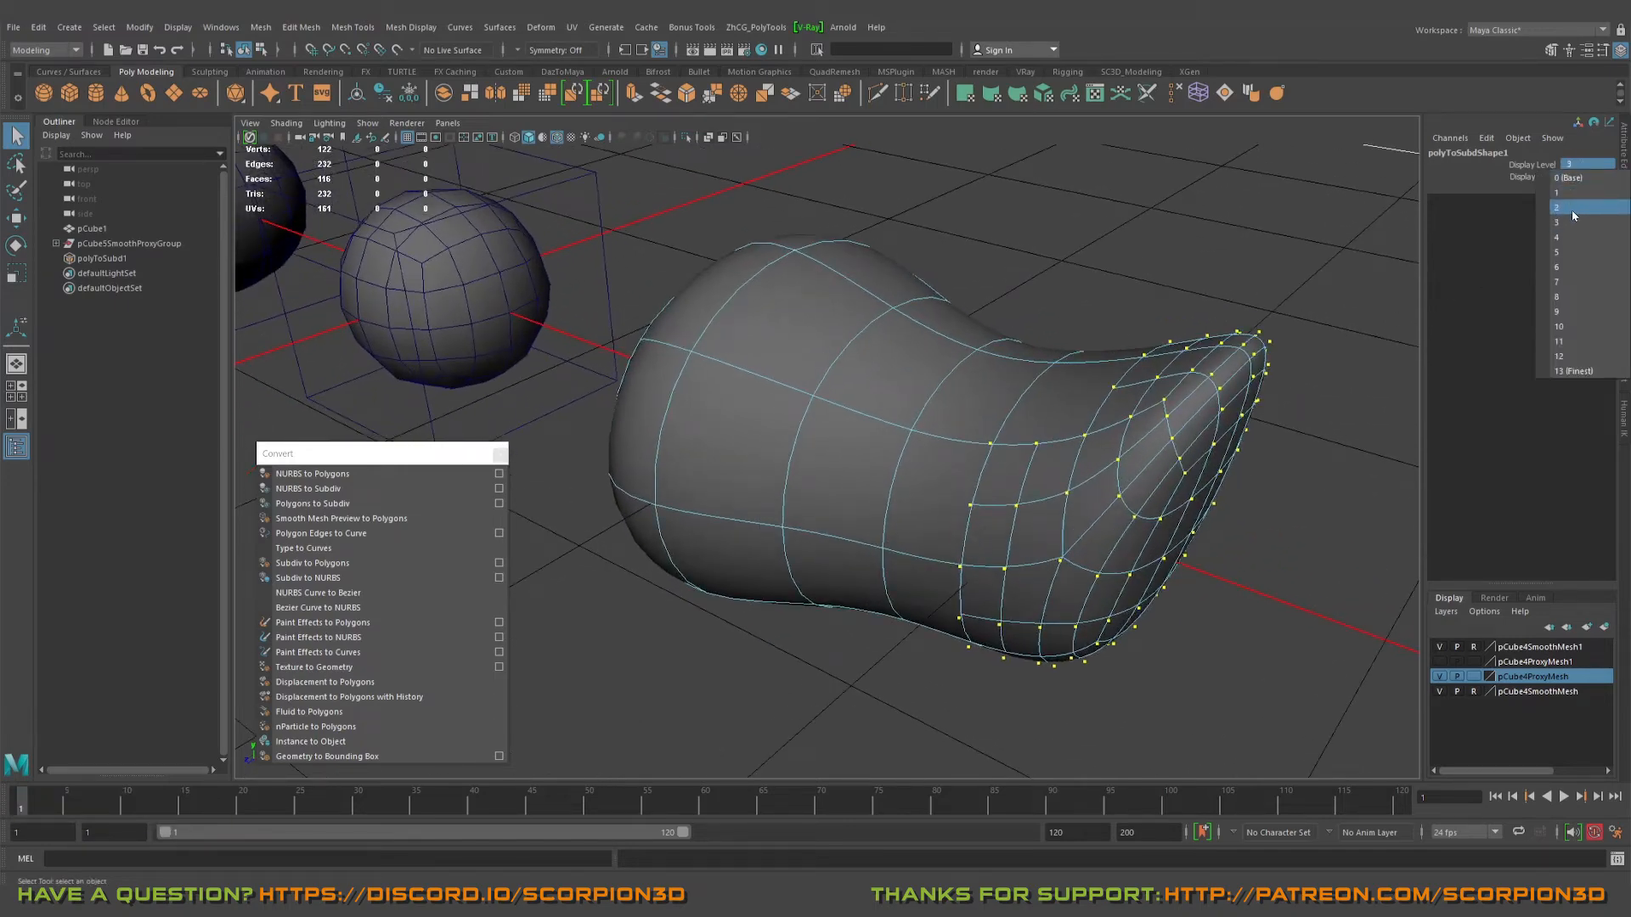
left_click(1573, 211)
left_click_drag(1350, 293, 1147, 365, "alt")
middle_click_drag(1146, 365, 1104, 382, "alt")
left_click_drag(1105, 382, 1057, 408, "alt")
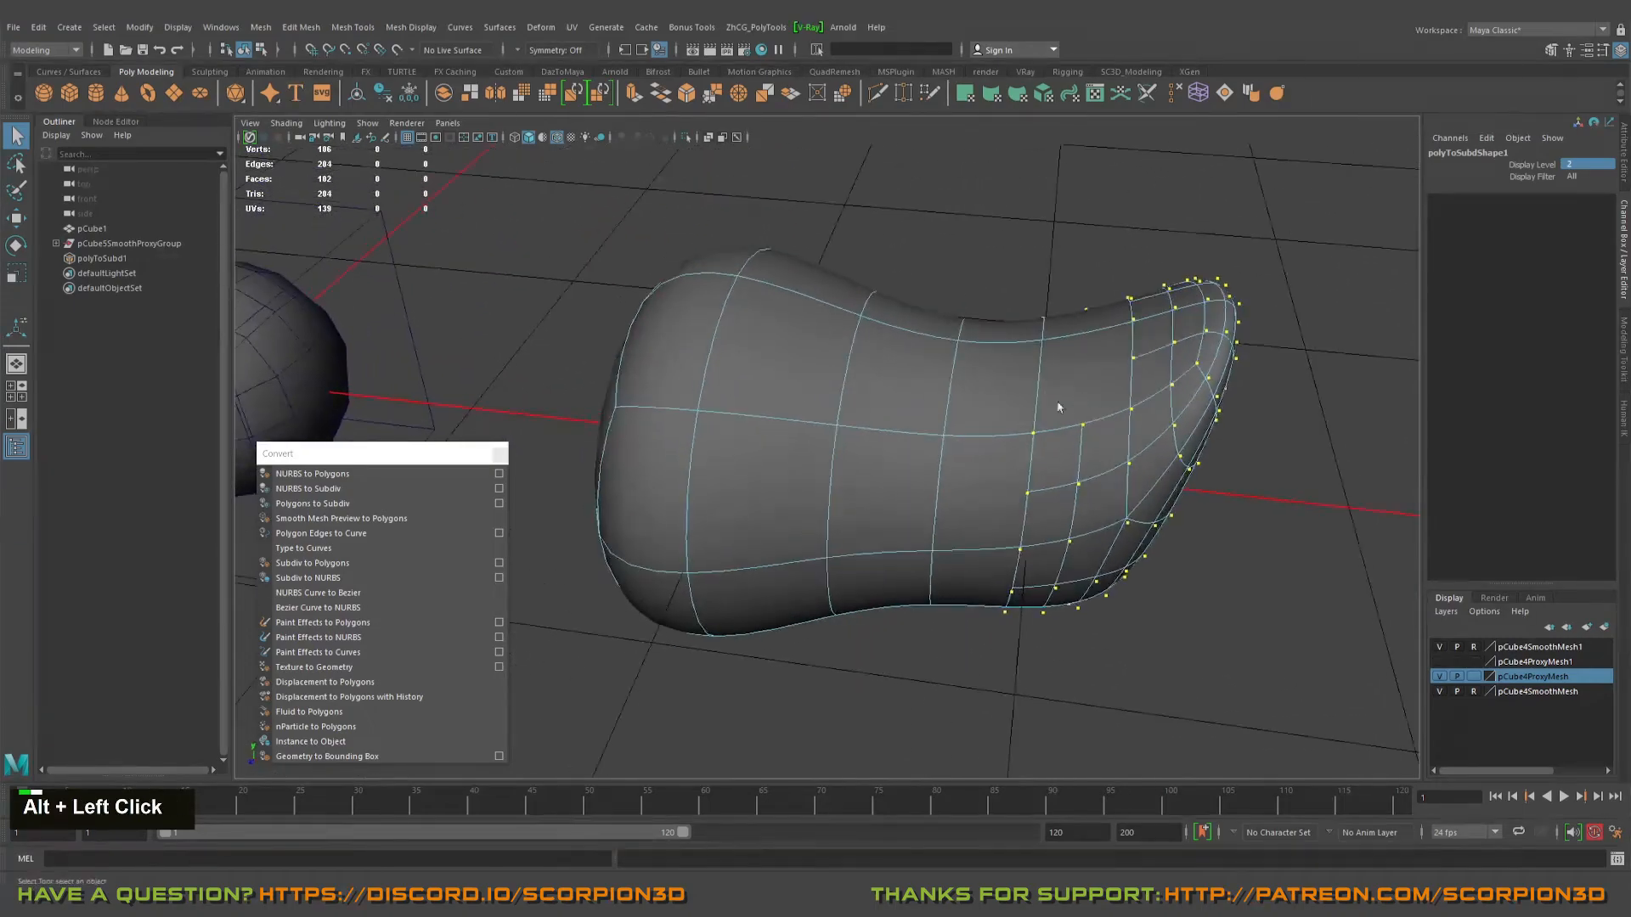
- Set the subdiv surface's display level to 1
middle_click_drag(1059, 408, 1130, 421, "alt")
middle_click_drag(1353, 276, 1001, 444, "alt")
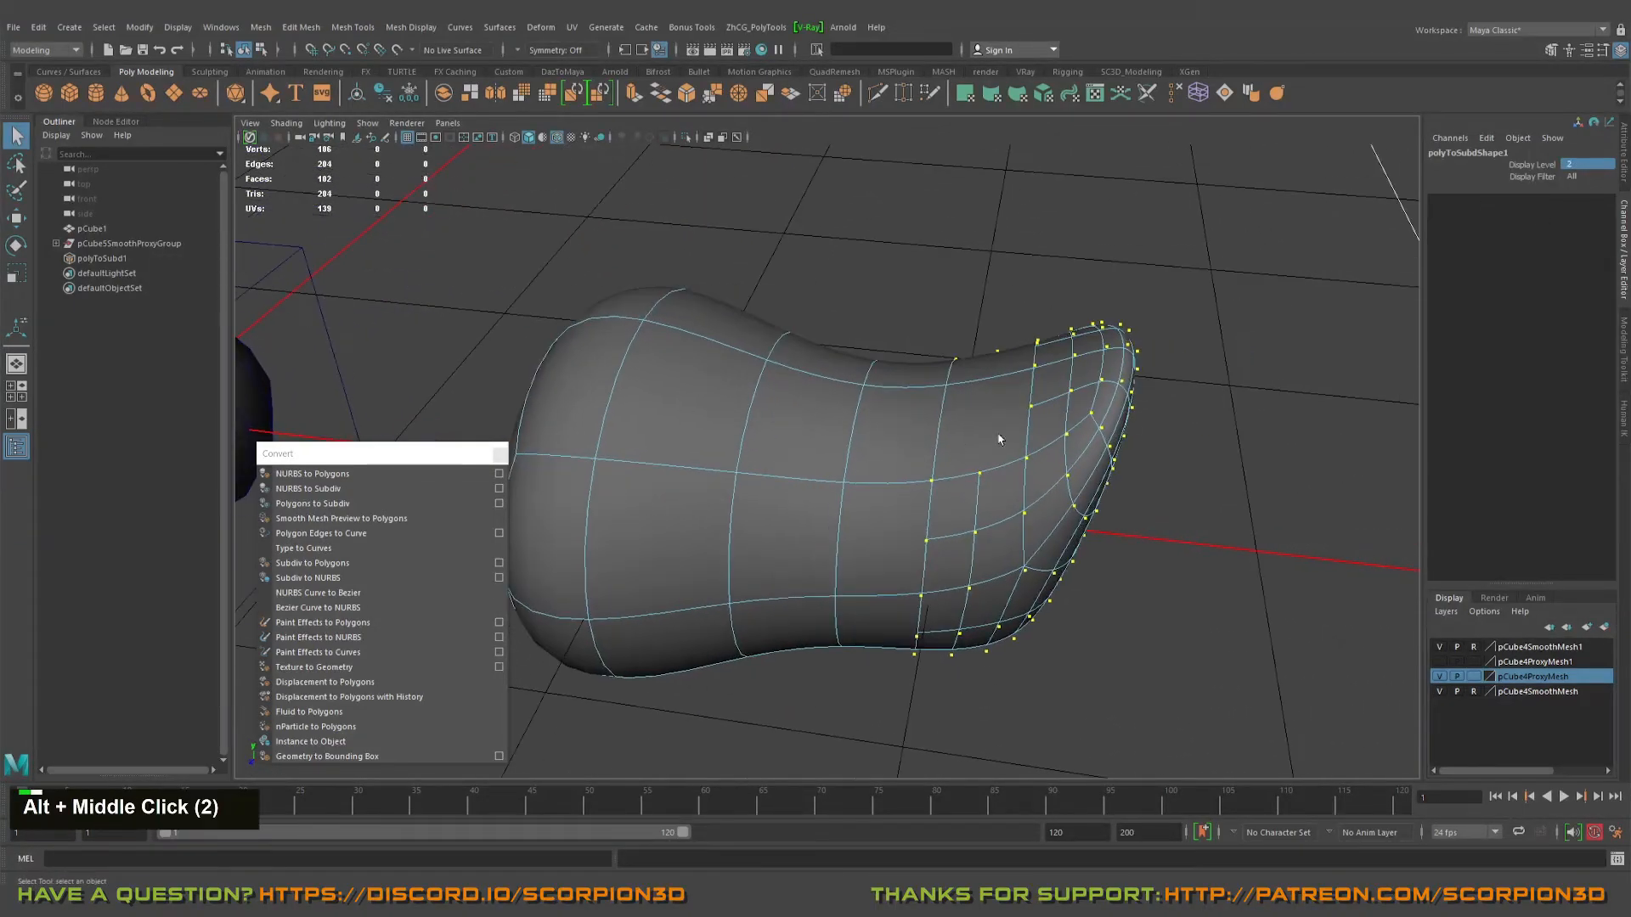
left_click_drag(1001, 444, 1144, 341, "alt")
left_click_drag(1153, 283, 1459, 200, "alt")
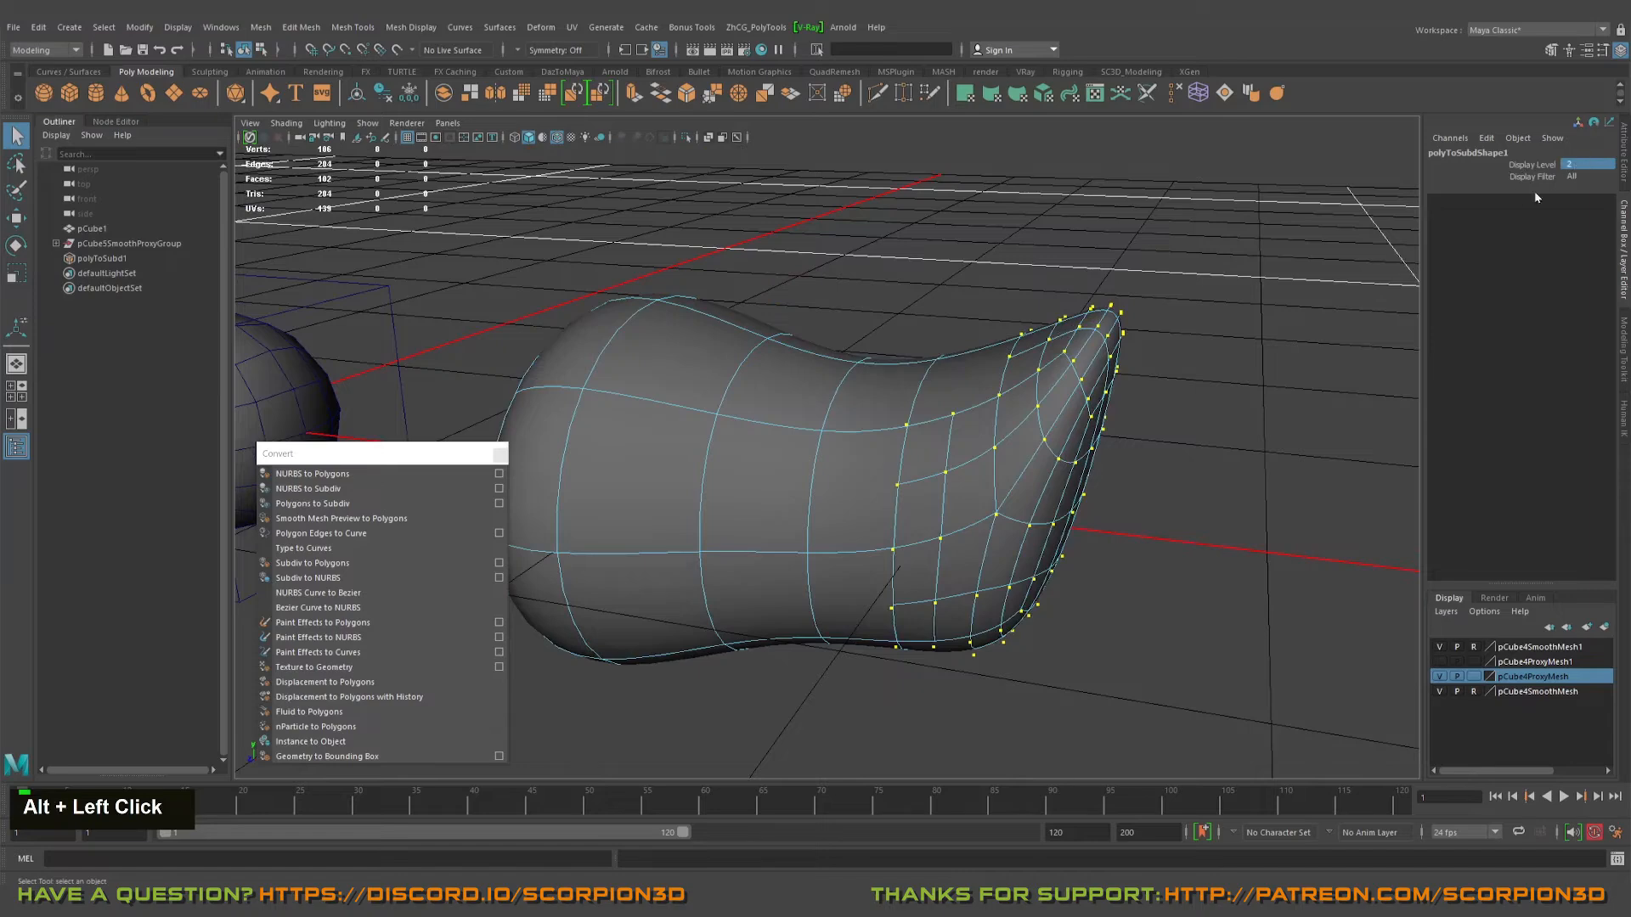
mouse_move(1153, 301)
left_mouse_down("alt")
mouse_move(1119, 284)
mouse_move(1137, 283)
left_mouse_up("alt")
left_click(1571, 165)
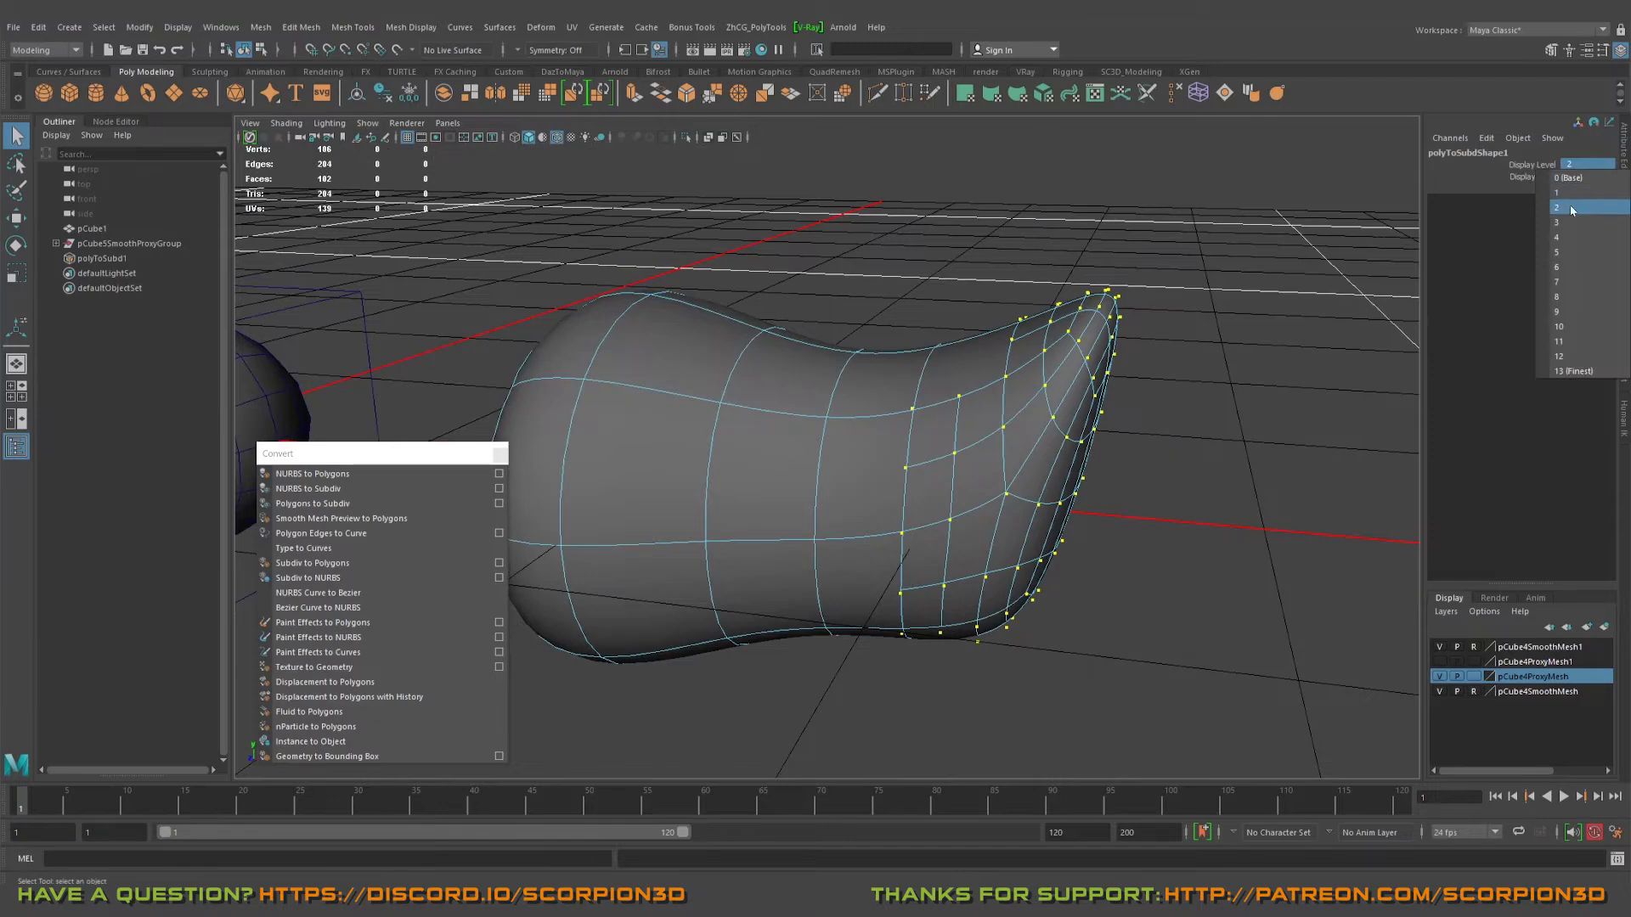
left_click(1568, 195)
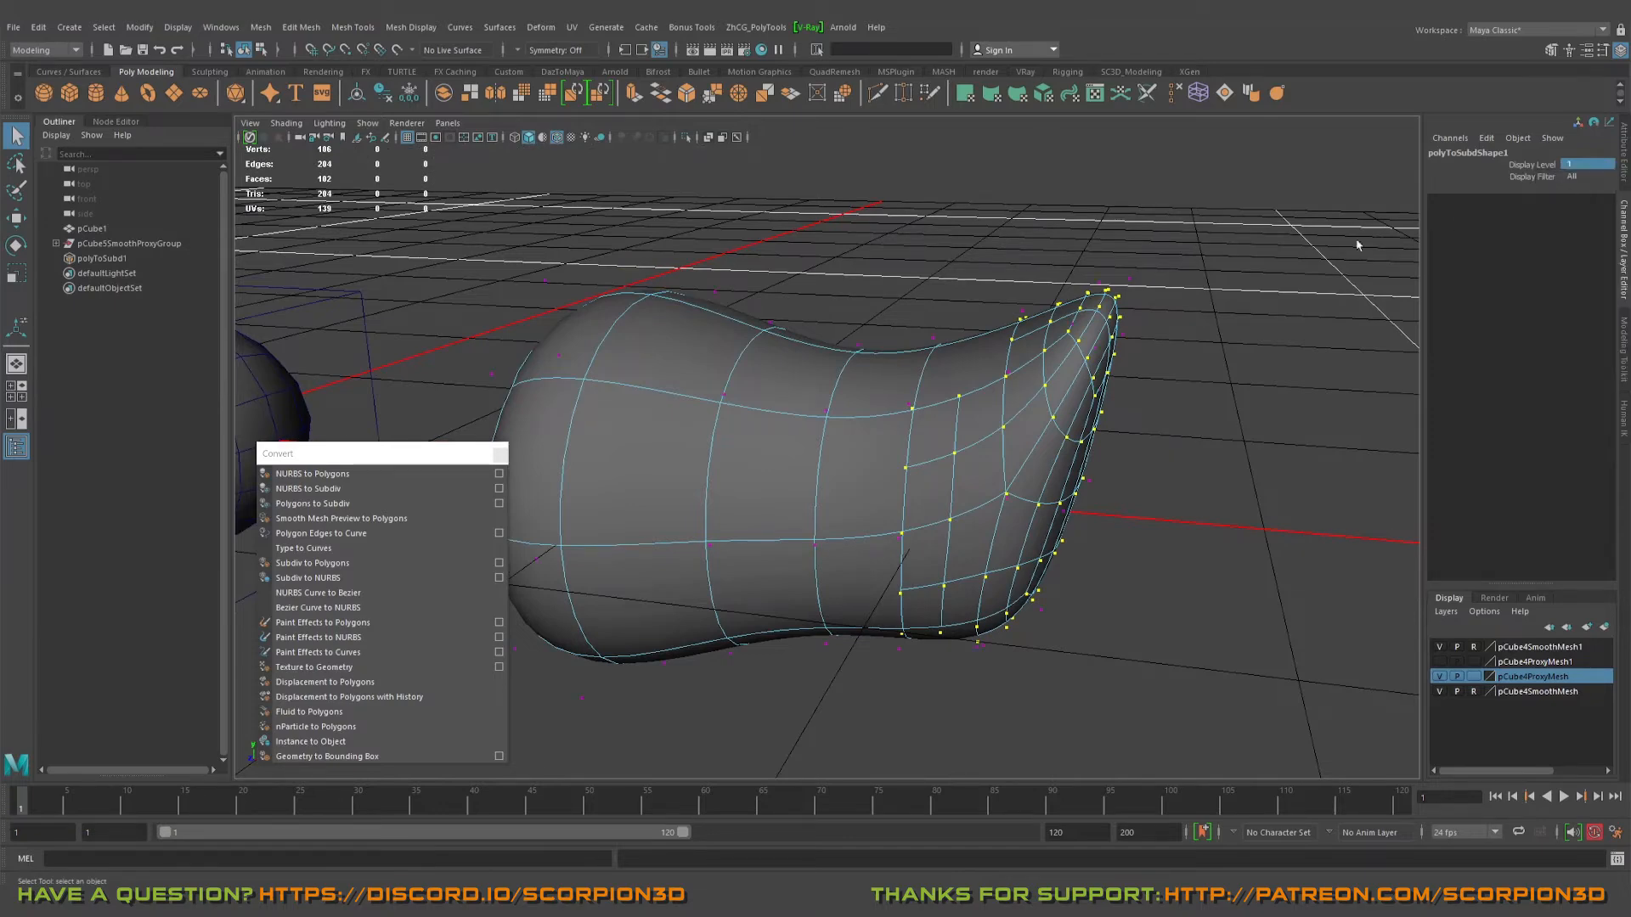
- Select one level 1 control vertex at the thick end of the subdiv surface and activate the Move tool
middle_click_drag(1181, 255, 1319, 230, "alt")
left_click(863, 233)
left_click_drag(958, 245, 923, 247, "alt")
left_click_drag(922, 310, 997, 359, "alt")
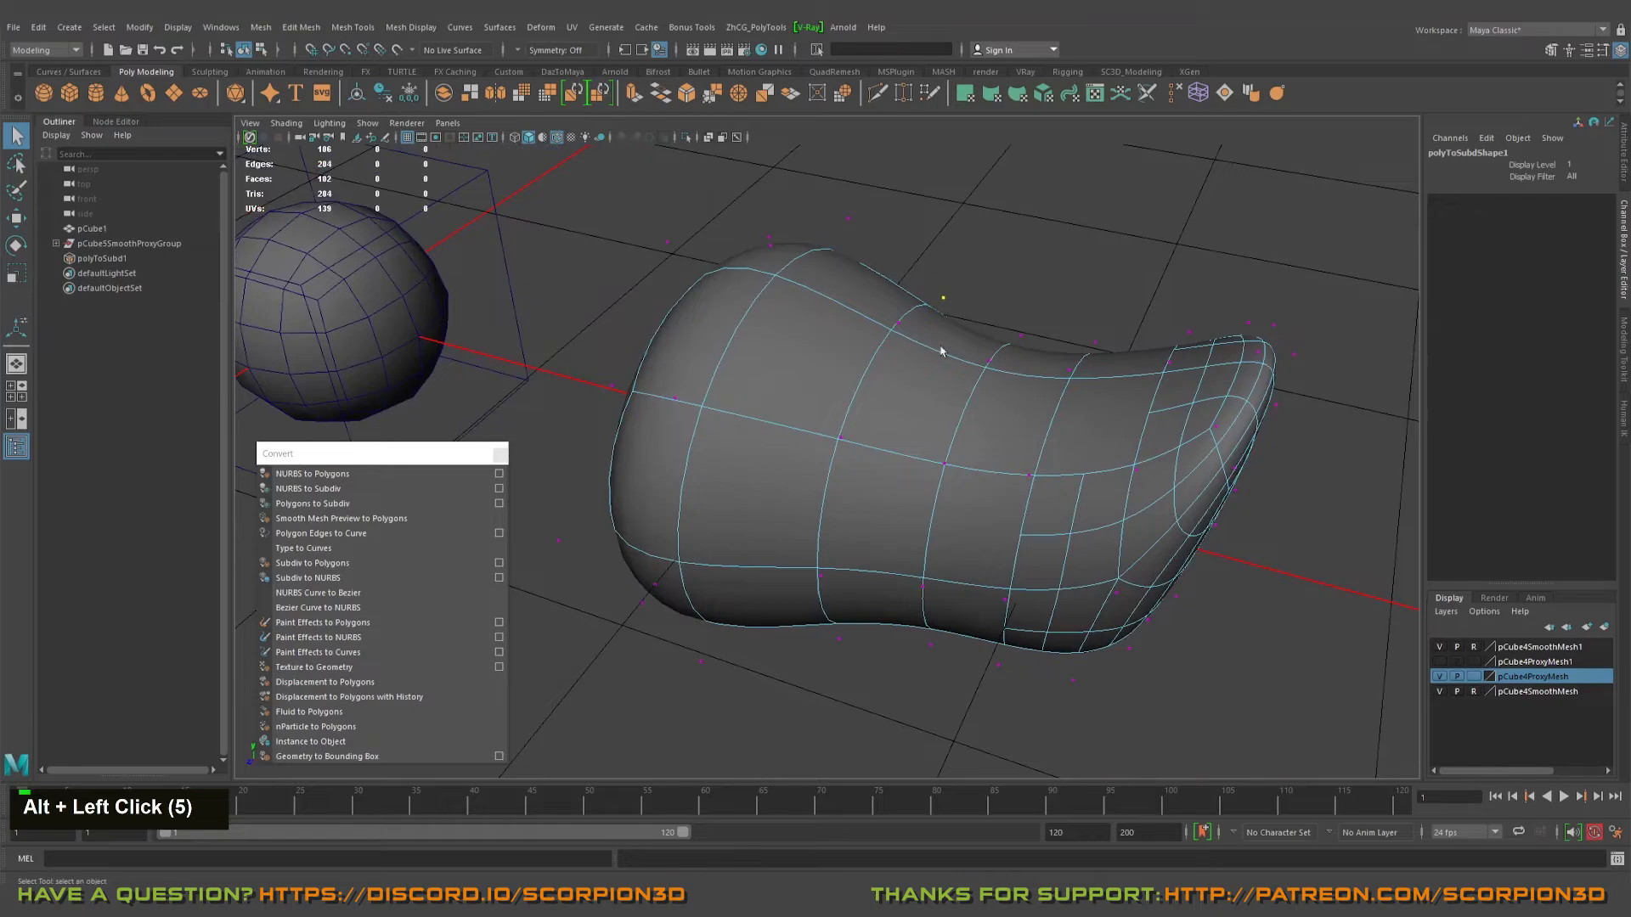
left_click_drag(732, 472, 786, 348, "alt")
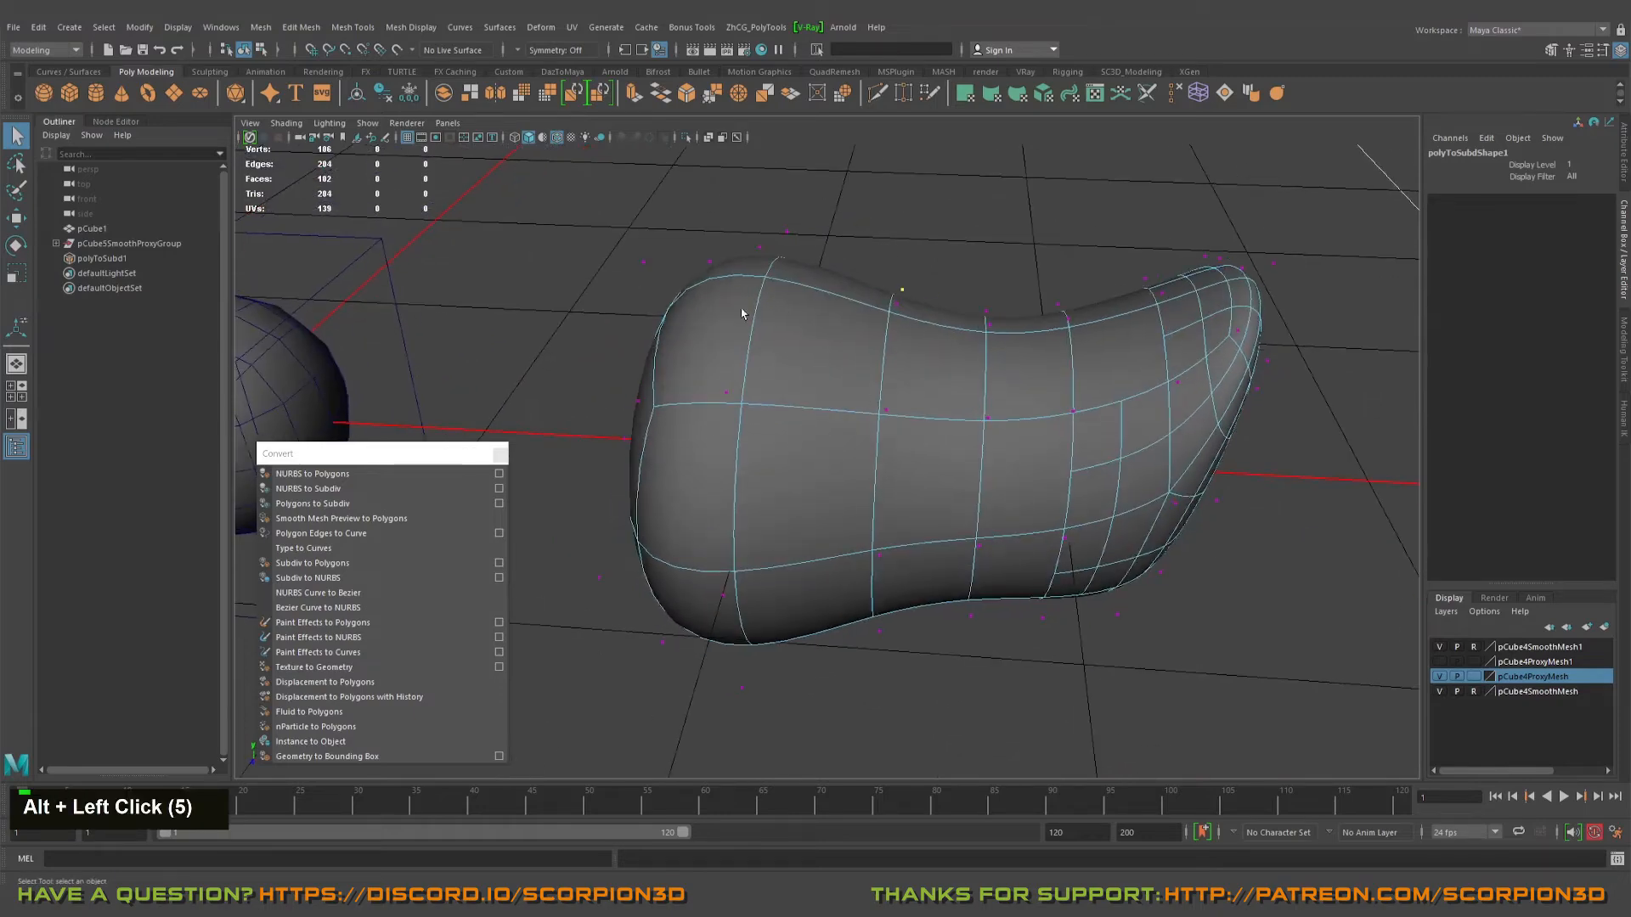
left_click_drag(845, 268, 847, 300, "alt")
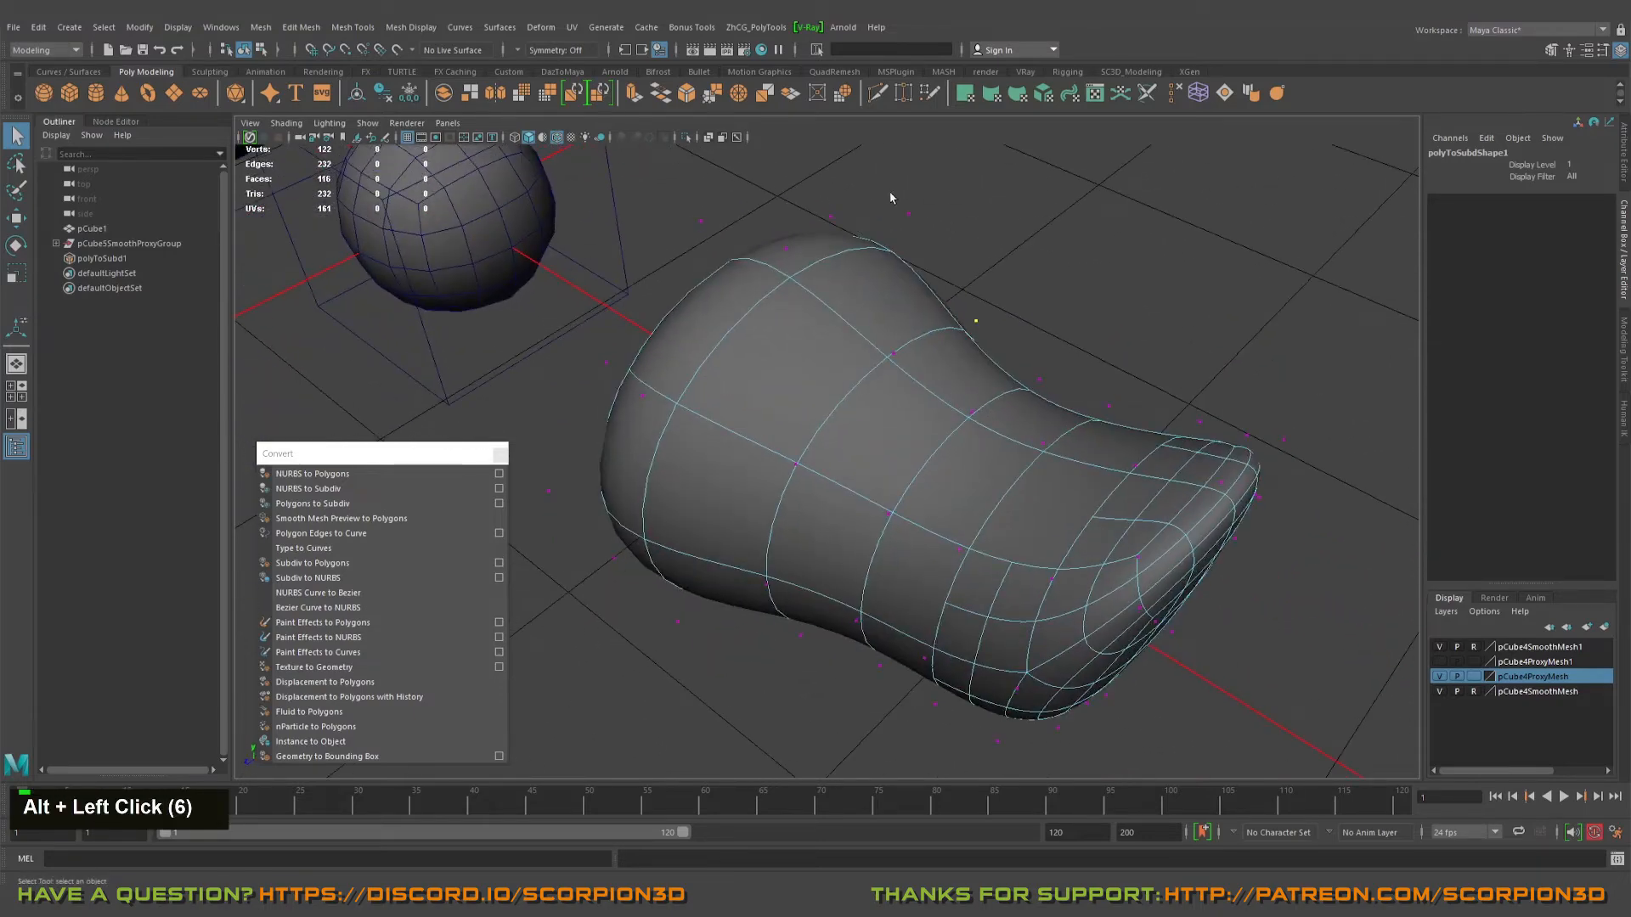
left_click_drag(890, 198, 850, 249, "alt")
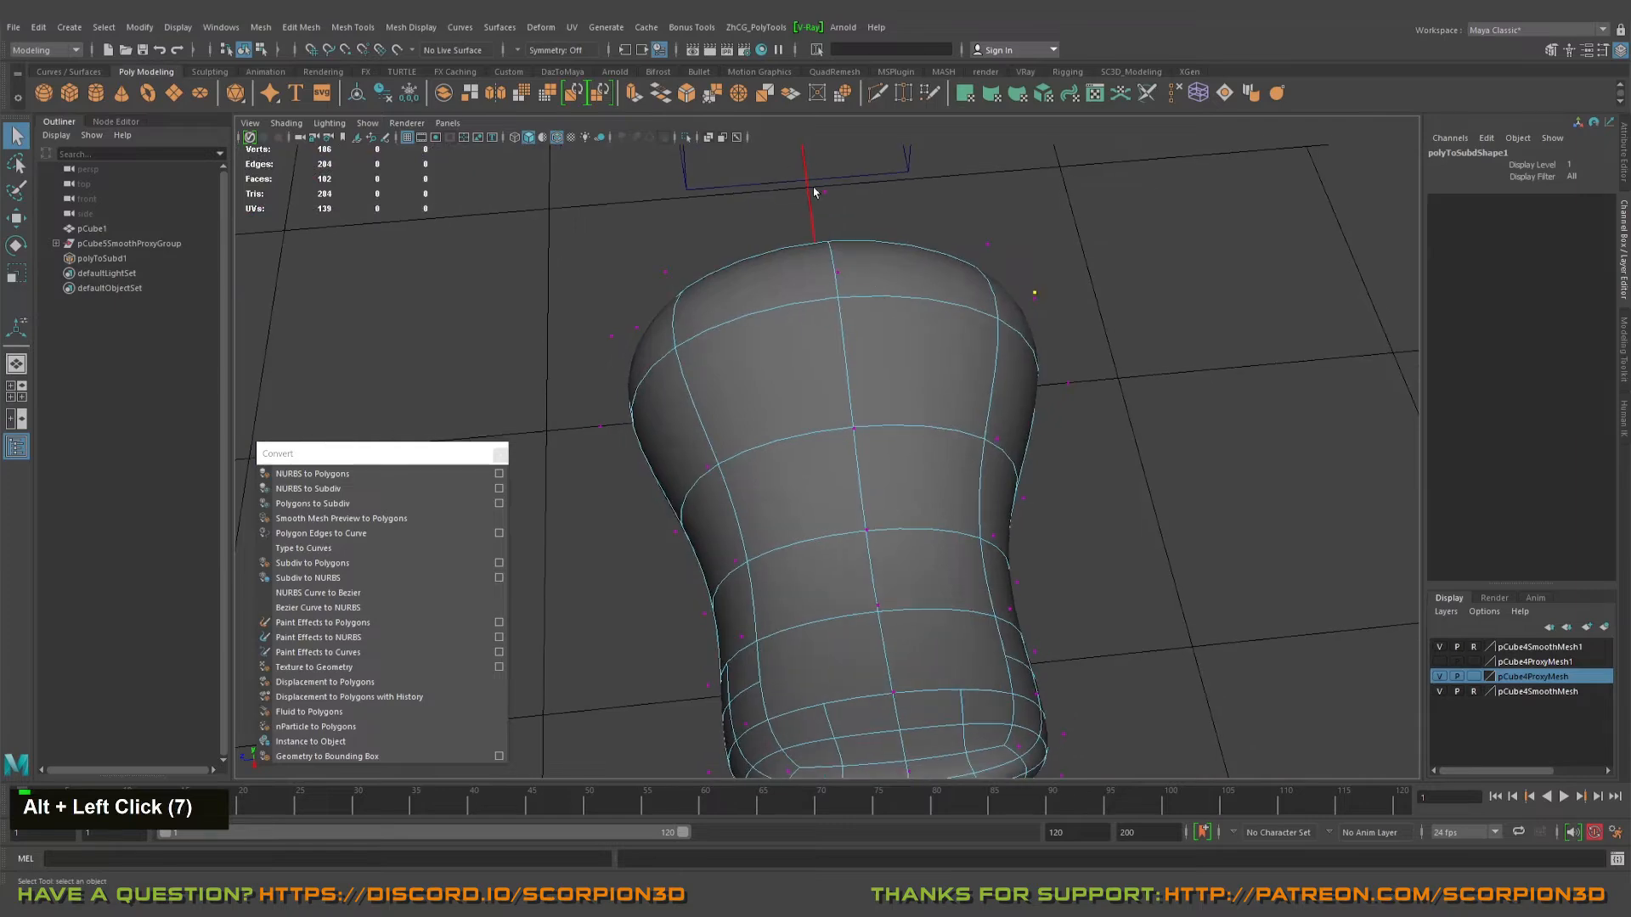
left_click_drag(814, 192, 685, 232, "alt")
key("w")
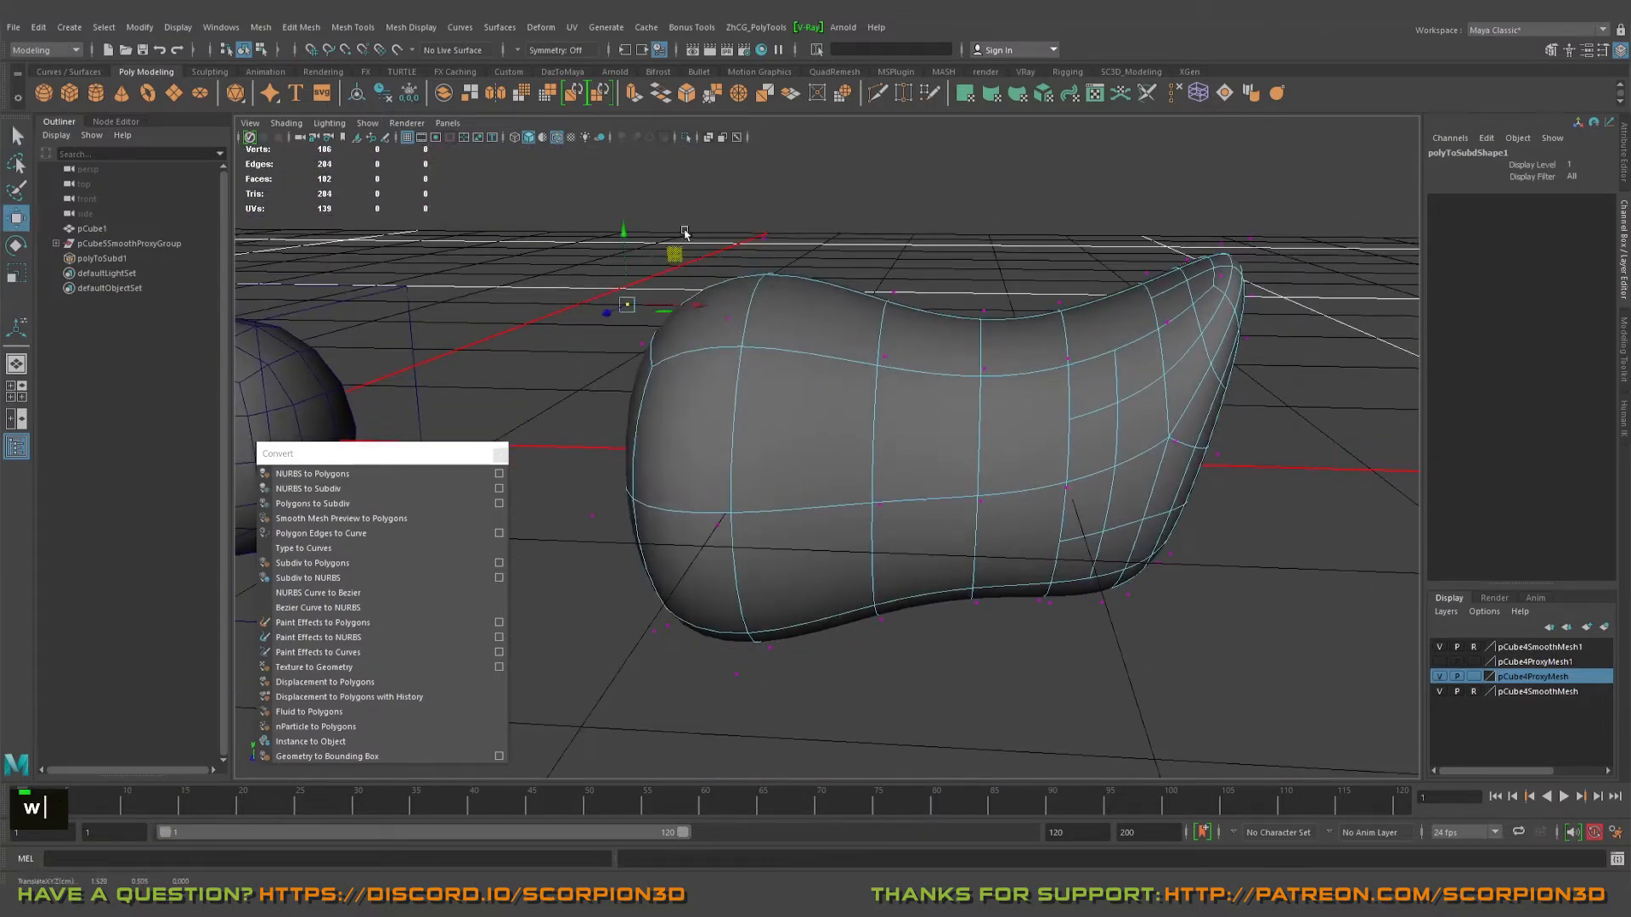
- Examine the selected control vertex and the level 1 vertices around the thick end from several sides
middle_click_drag(957, 262, 1096, 270, "alt")
left_click_drag(1095, 270, 813, 291, "alt")
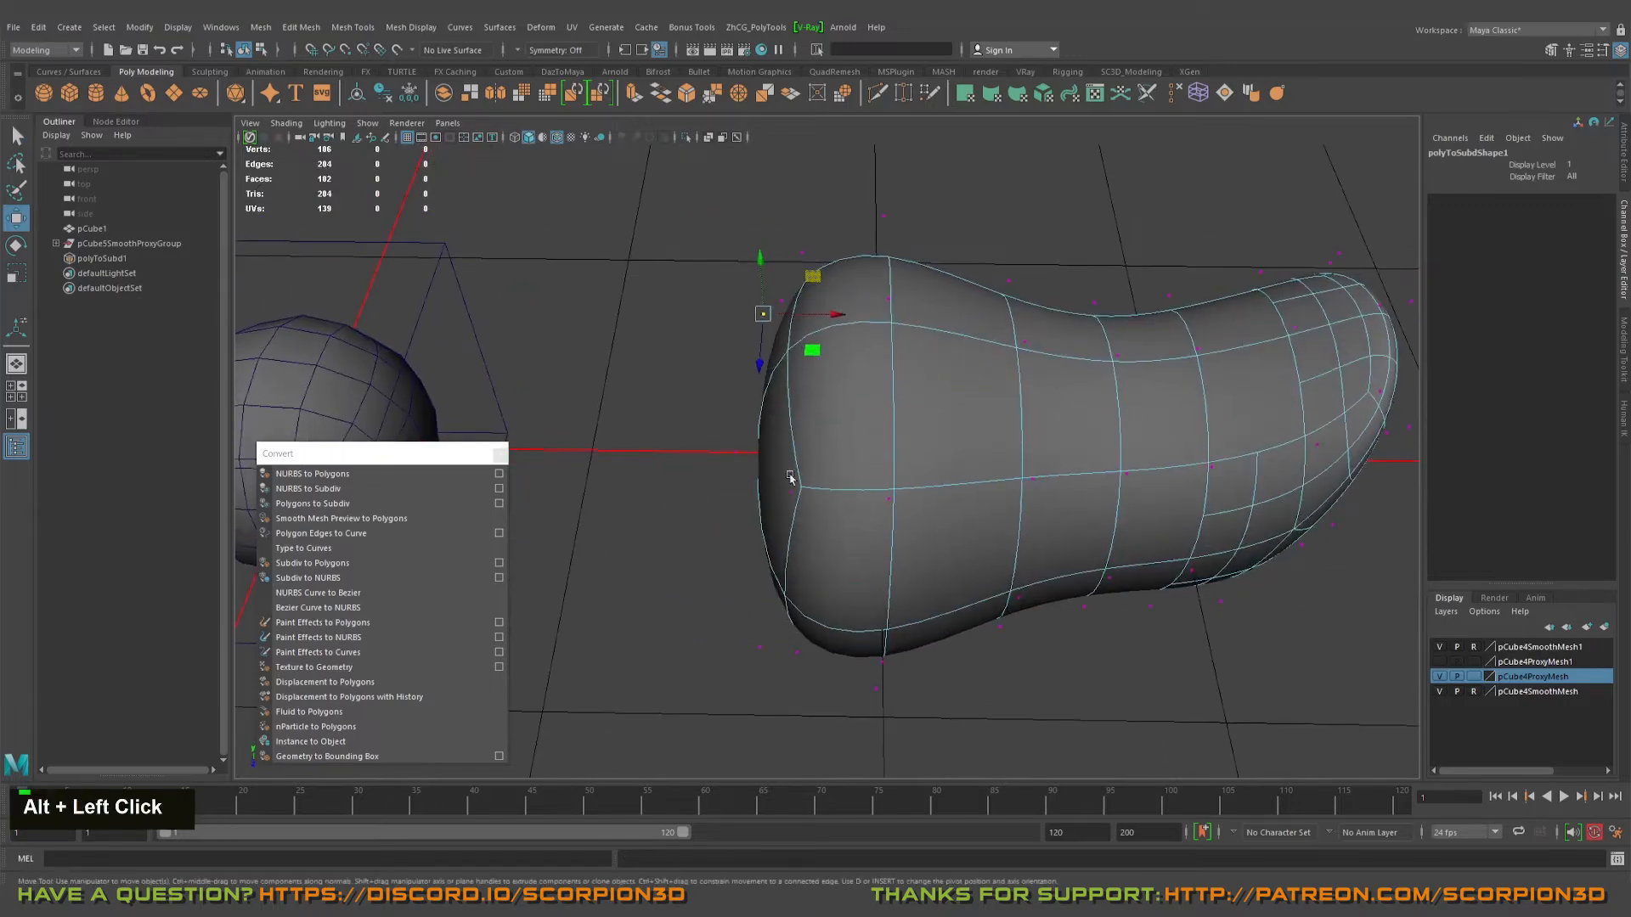
middle_click_drag(874, 396, 976, 394, "alt")
left_click_drag(977, 393, 875, 356, "alt")
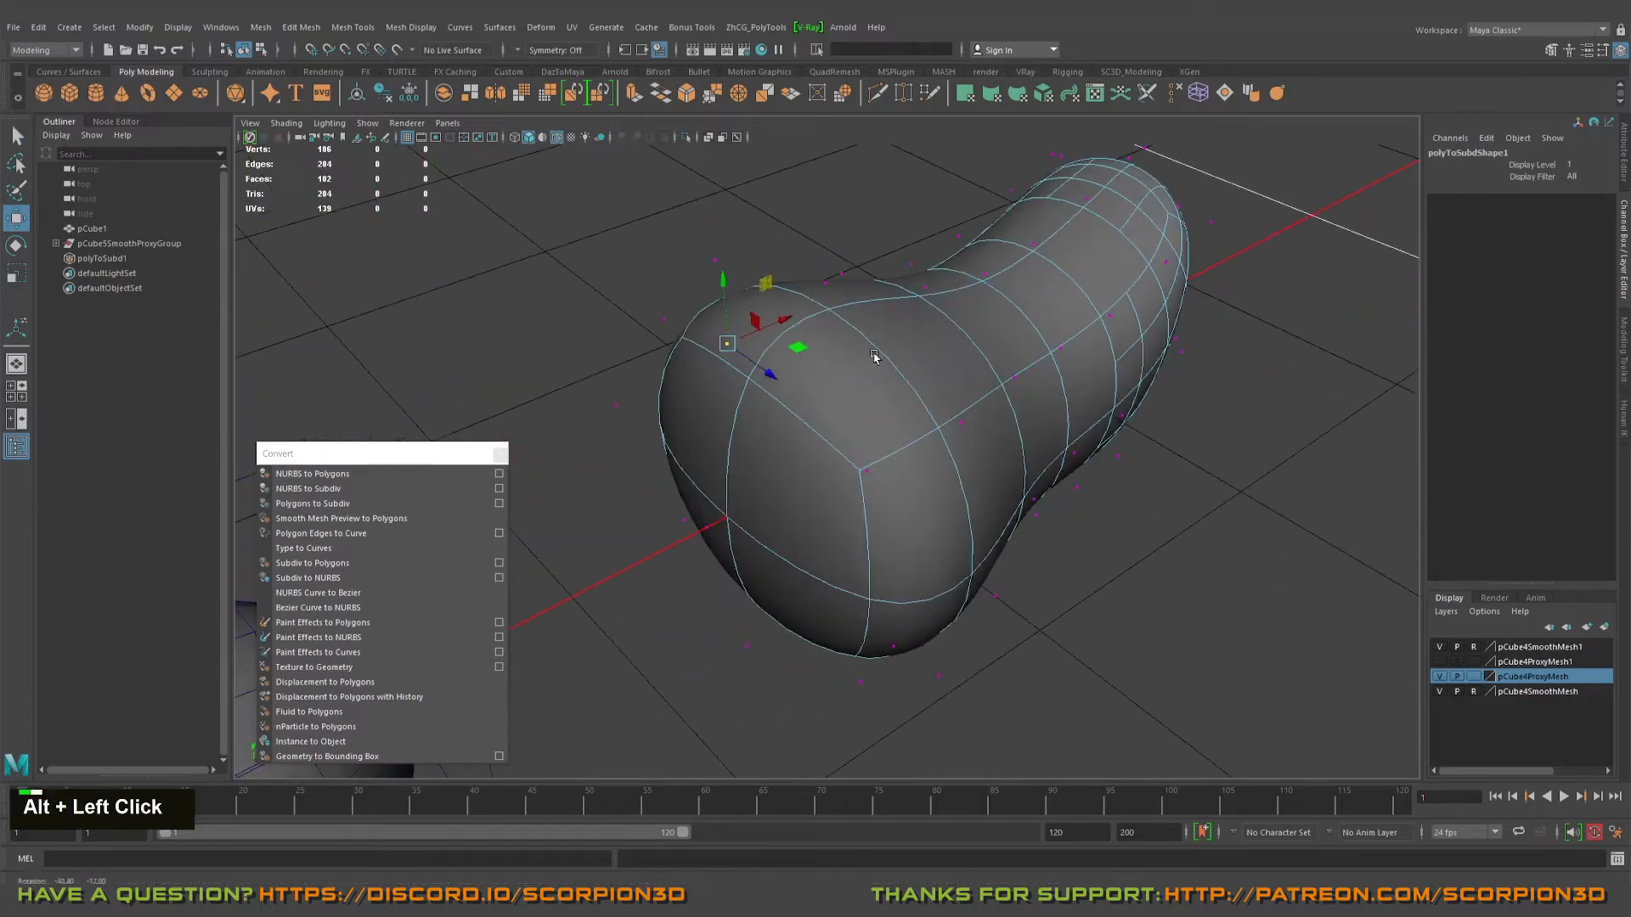
left_click_drag(944, 430, 838, 430, "alt")
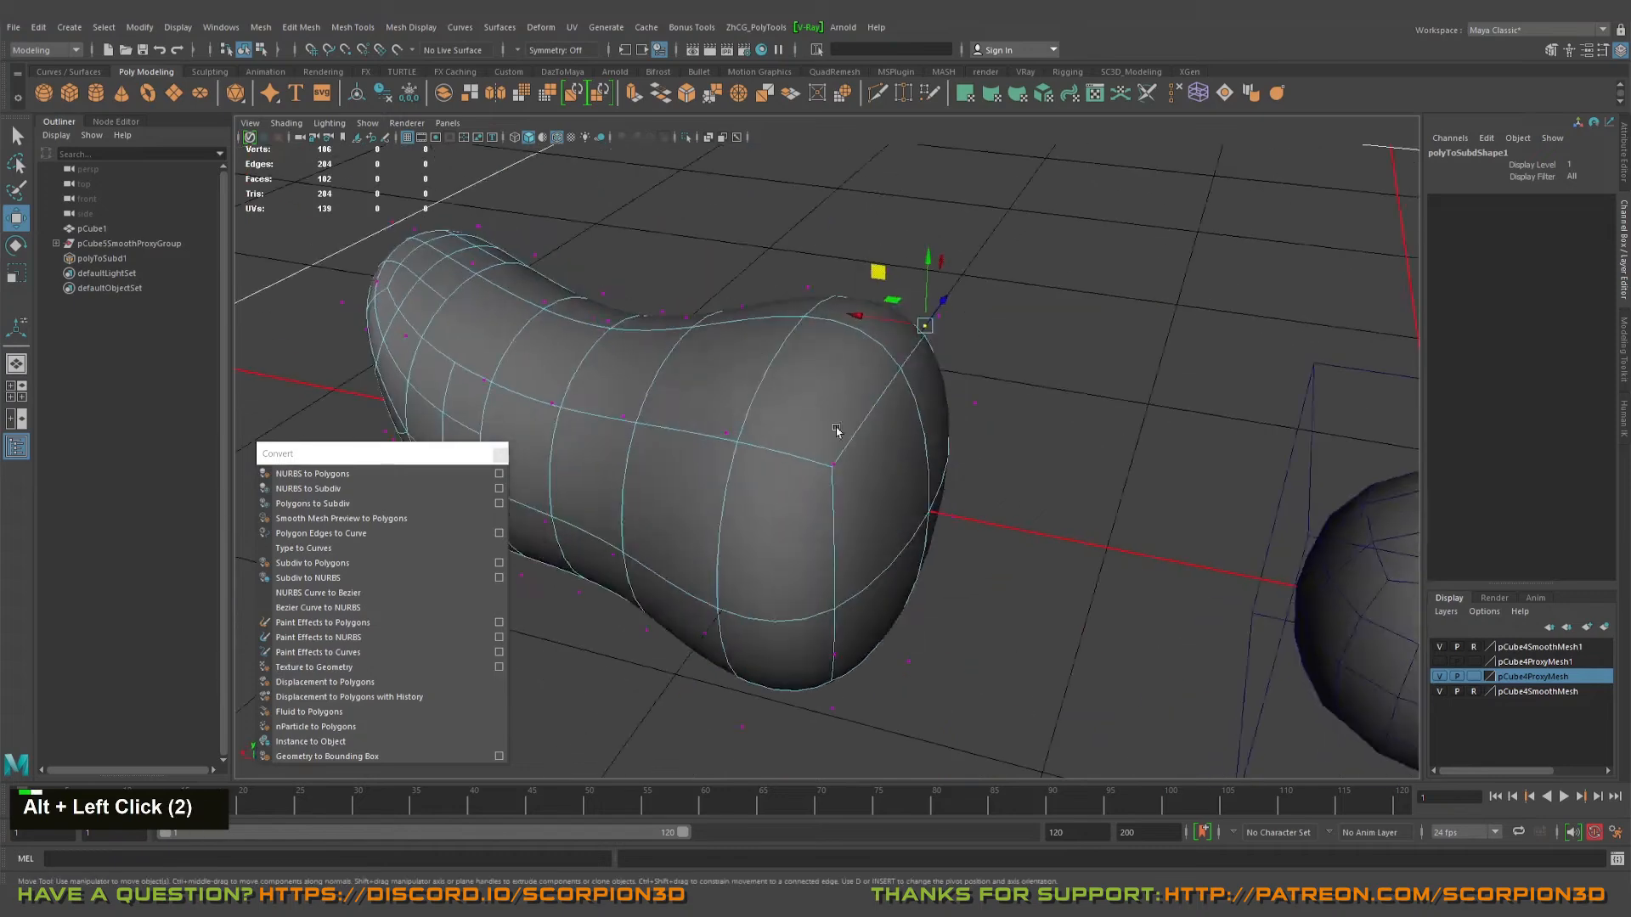
middle_click_drag(837, 430, 885, 375, "alt")
left_click_drag(886, 375, 591, 292, "alt")
- Clear the selection and select the level 1 control vertex at the upturned tip of the beveled end
left_click(645, 329)
middle_click_drag(646, 330, 752, 375, "alt")
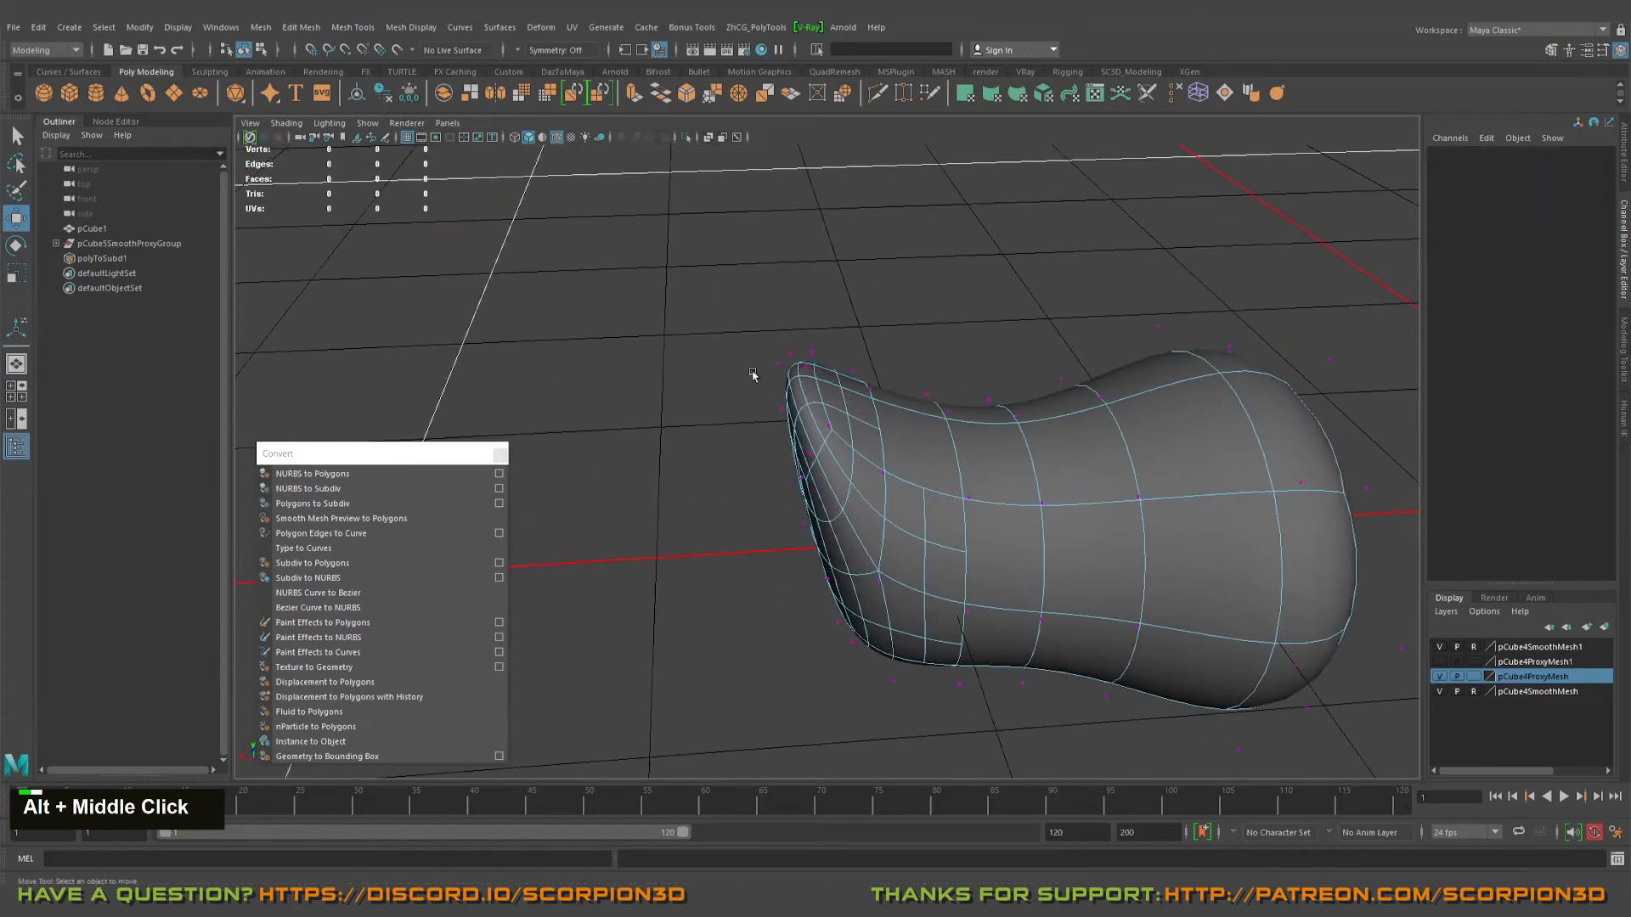
left_click_drag(779, 371, 782, 375)
left_click_drag(697, 336, 1354, 246, "alt")
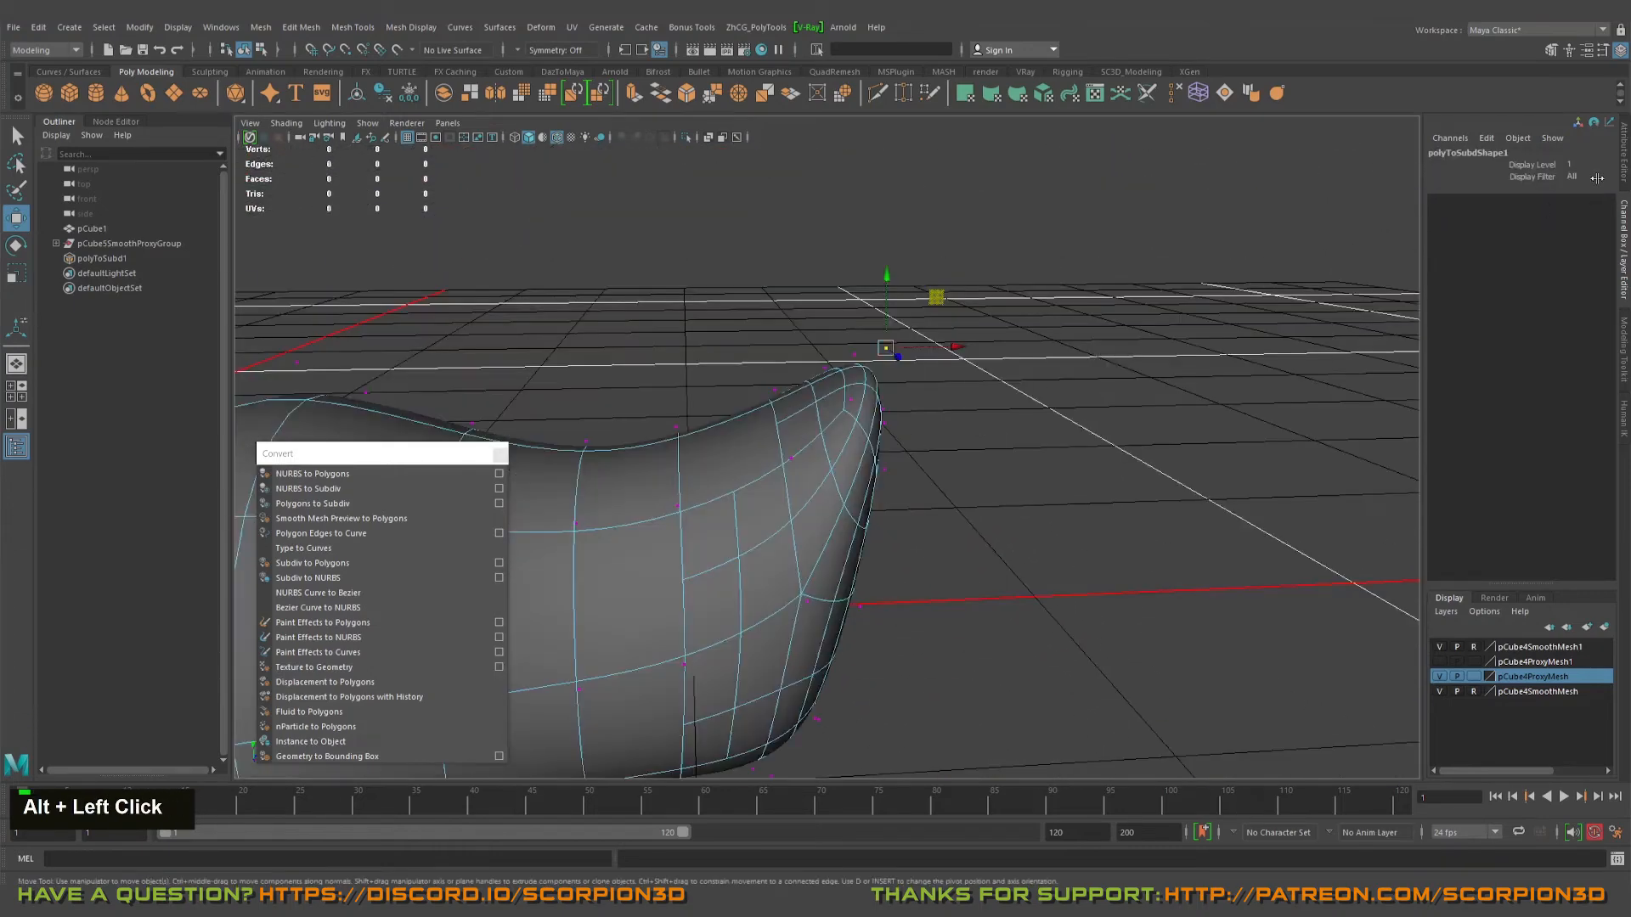
- Set the subdiv surface's display level to 0 (Base) and select the base corner control vertex near the thick end
left_click(1566, 163)
left_click(1570, 178)
left_click_drag(934, 390, 830, 430, "alt")
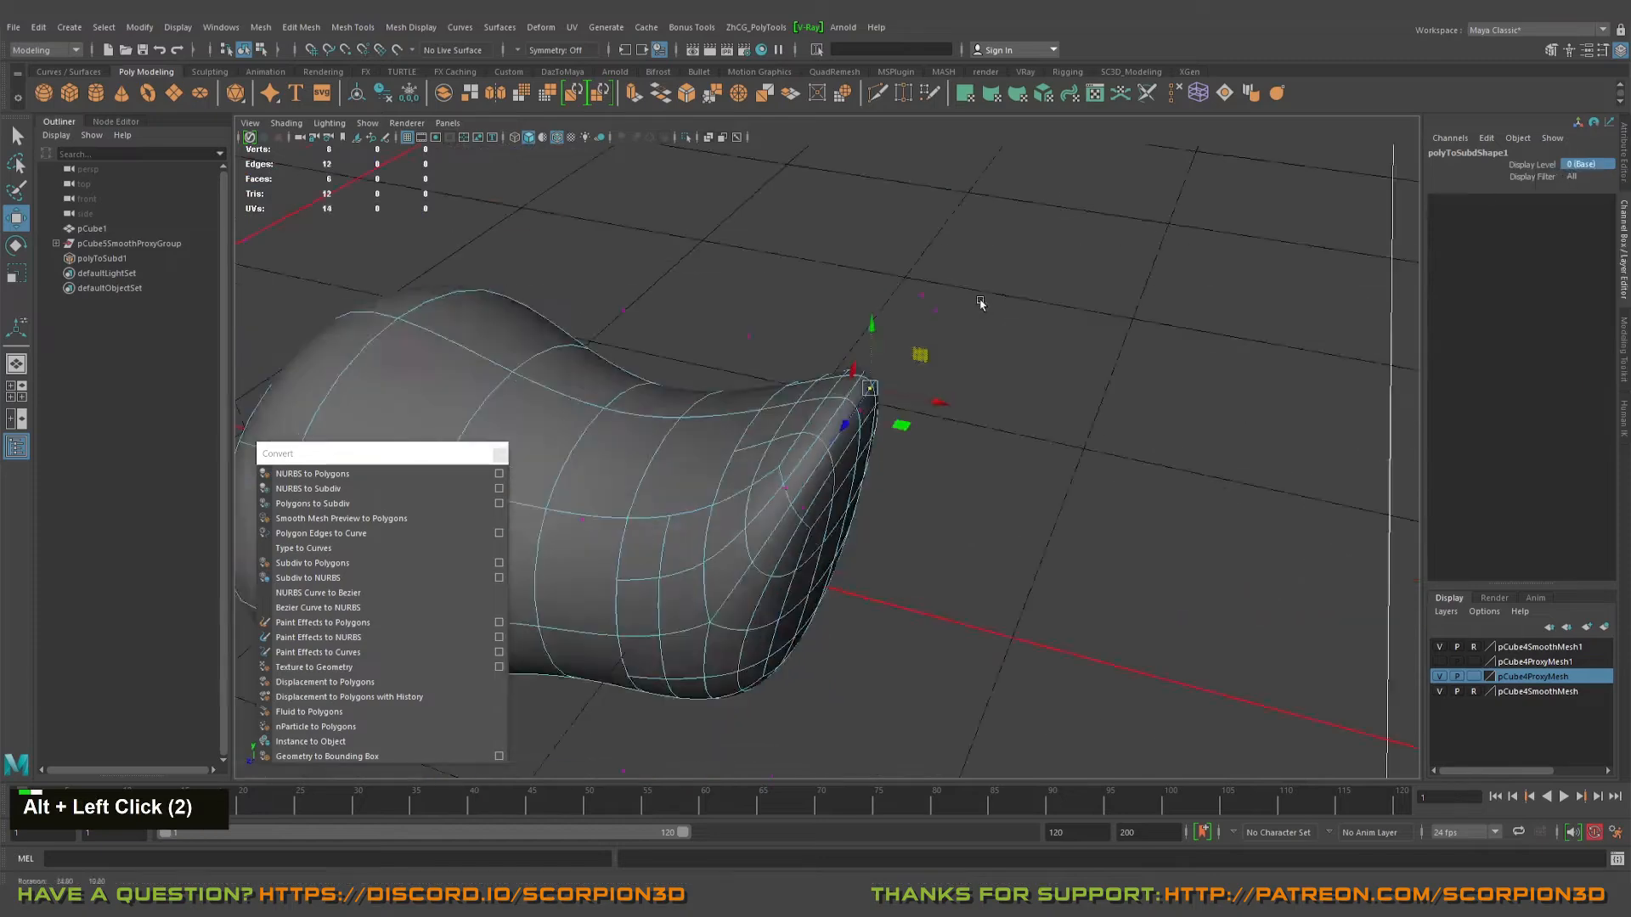
middle_click_drag(829, 431, 1143, 326, "alt")
middle_click_drag(896, 332, 952, 338, "alt")
left_click_drag(746, 207, 765, 393, "alt")
scroll(1020, 541, "down", 3, "alt")
middle_click_drag(1020, 541, 1038, 442, "alt")
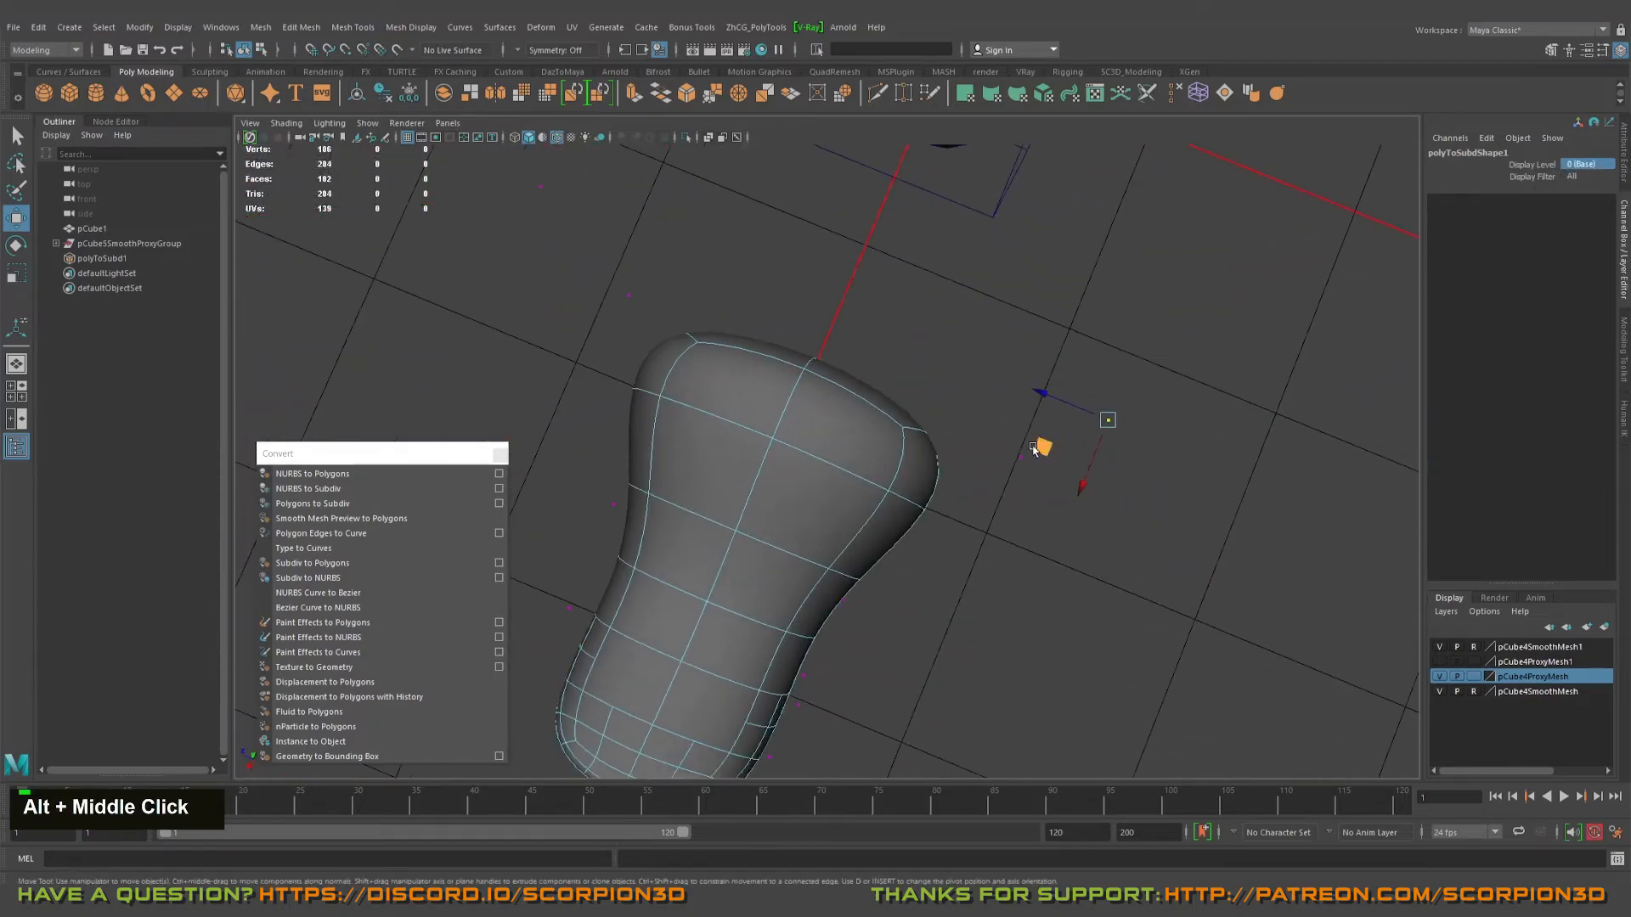
- Try moving the subdiv surface's selected base corner vertex horizontally, and undo the move
left_click_drag(1091, 476, 1005, 226)
key("ctrl+z")
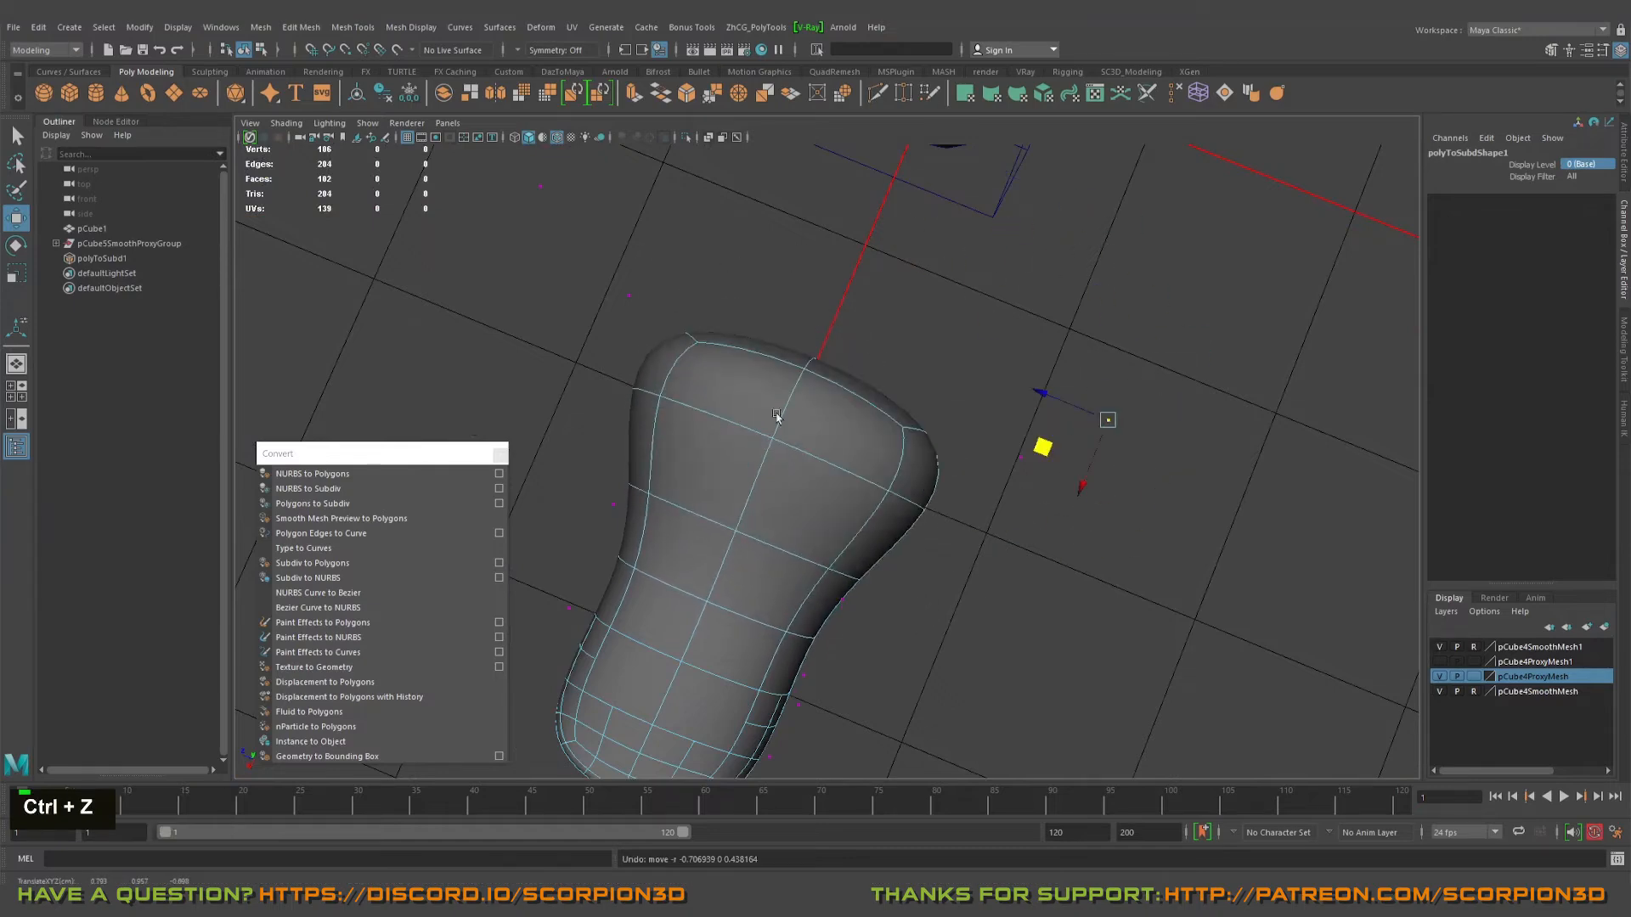
left_click_drag(776, 416, 815, 399, "alt")
middle_click_drag(816, 399, 837, 382, "alt")
left_click_drag(837, 382, 837, 389, "alt")
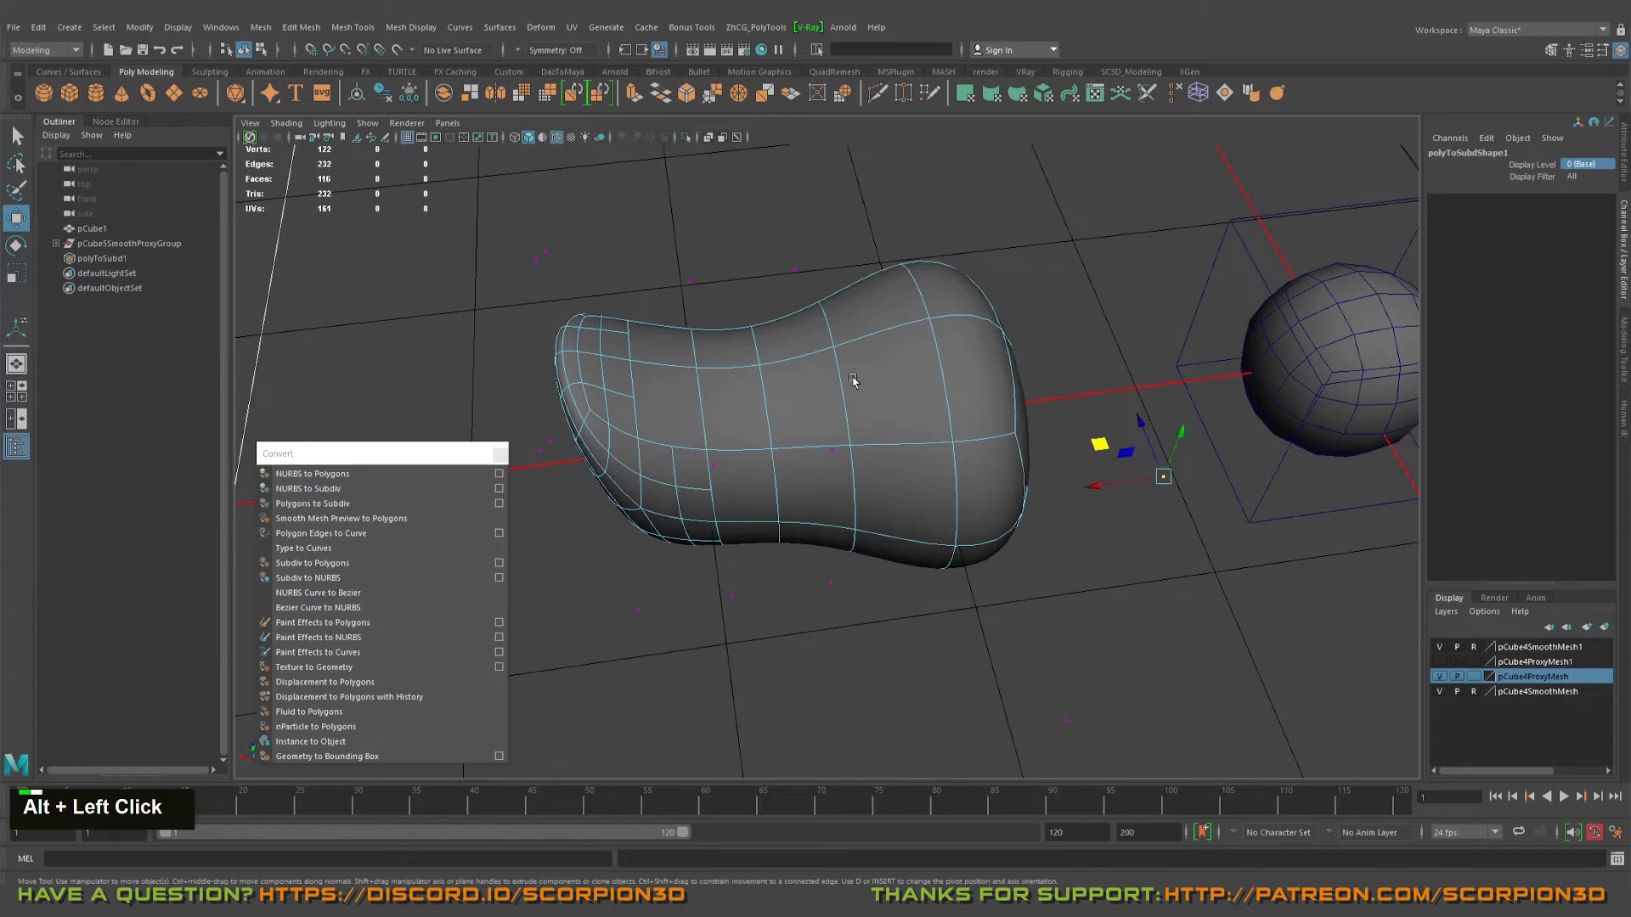
- Toggle soft selection with the subdiv surface's base corner vertex selected and inspect the surface
middle_click_drag(897, 366, 765, 383, "alt")
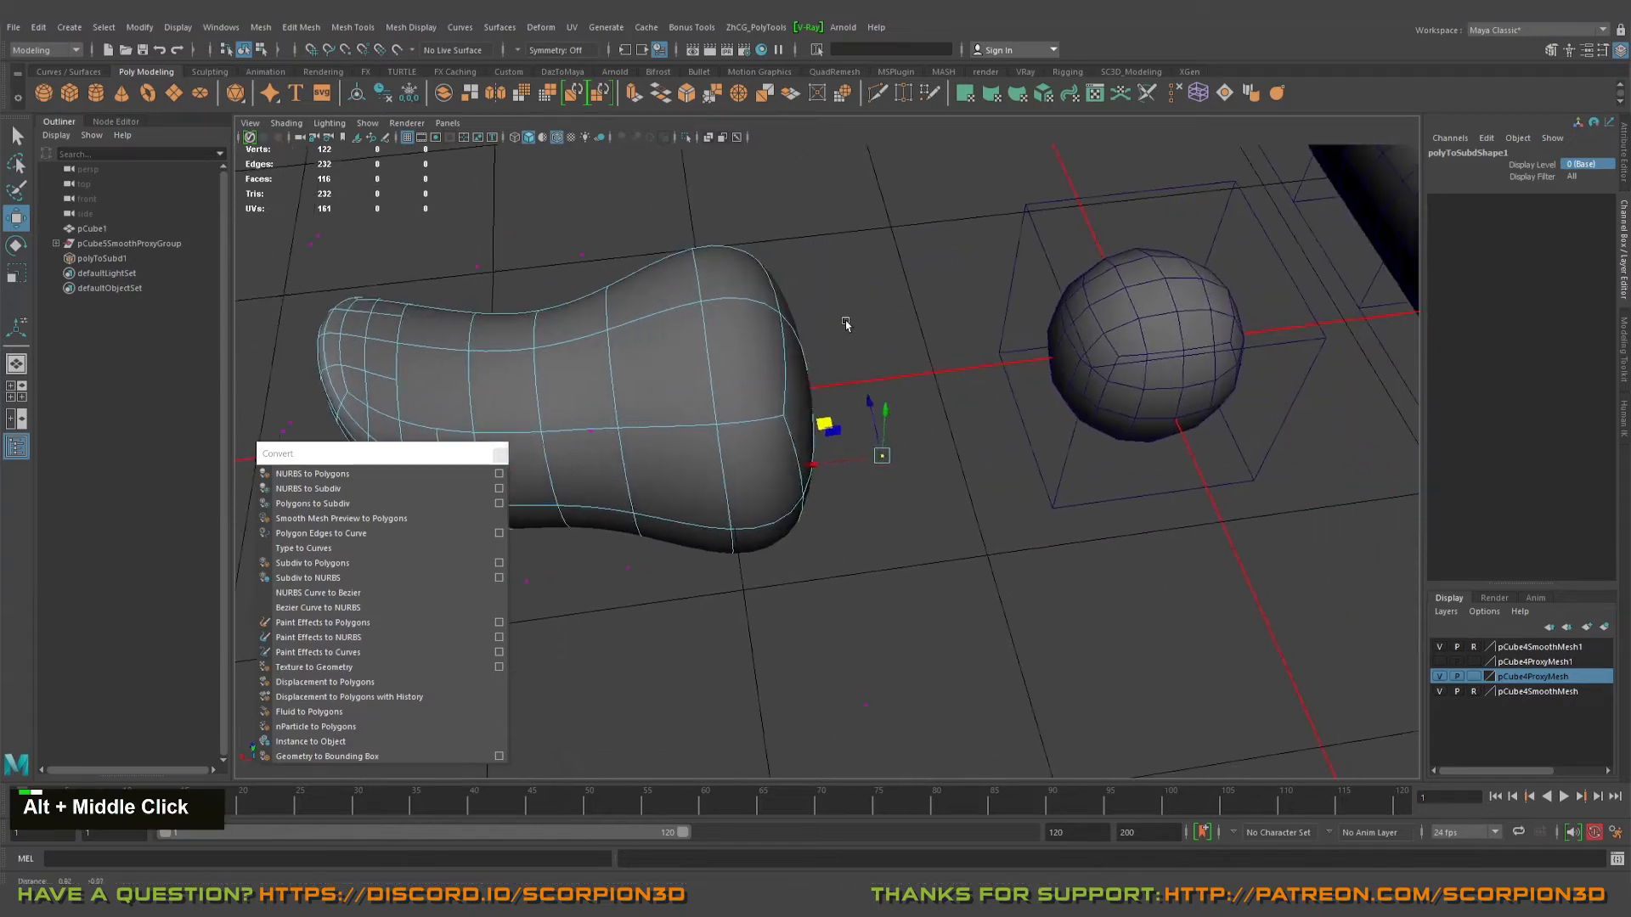
scroll(764, 383, "down", 3, "alt")
left_click_drag(765, 382, 914, 226, "alt")
key("b")
middle_click_drag(914, 225, 853, 417, "alt")
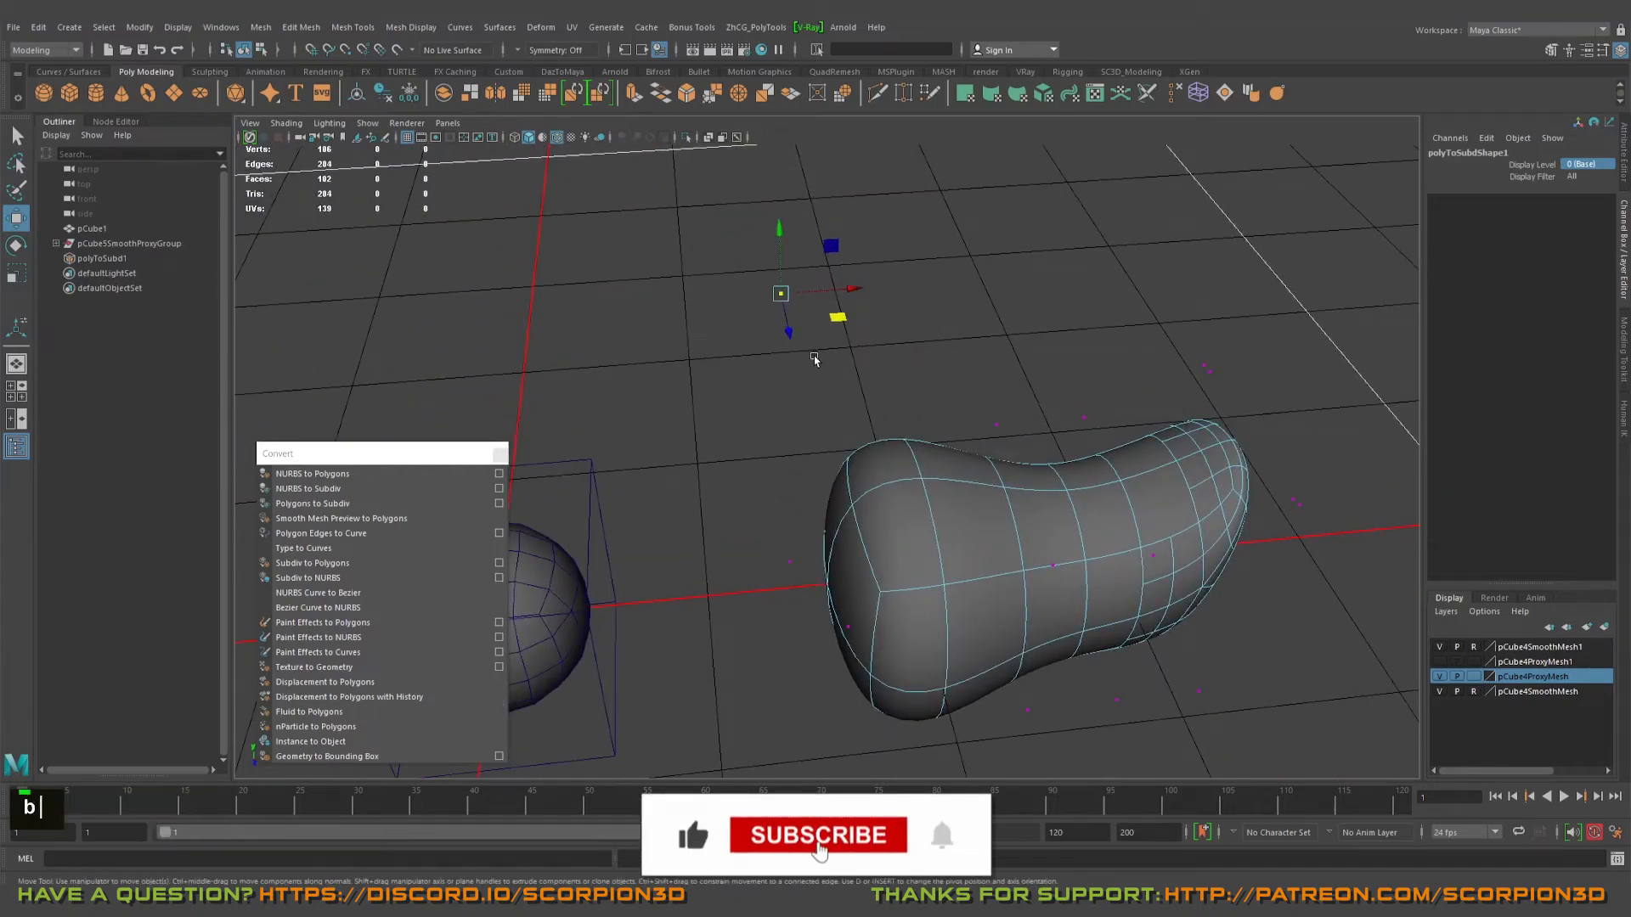
middle_click_drag(773, 387, 977, 320, "alt")
- Select the smooth-previewed pCube1, enter its vertex mode and select corner vertices at its end nearest the X axis
left_click(920, 359)
left_click_drag(920, 359, 863, 395, "alt")
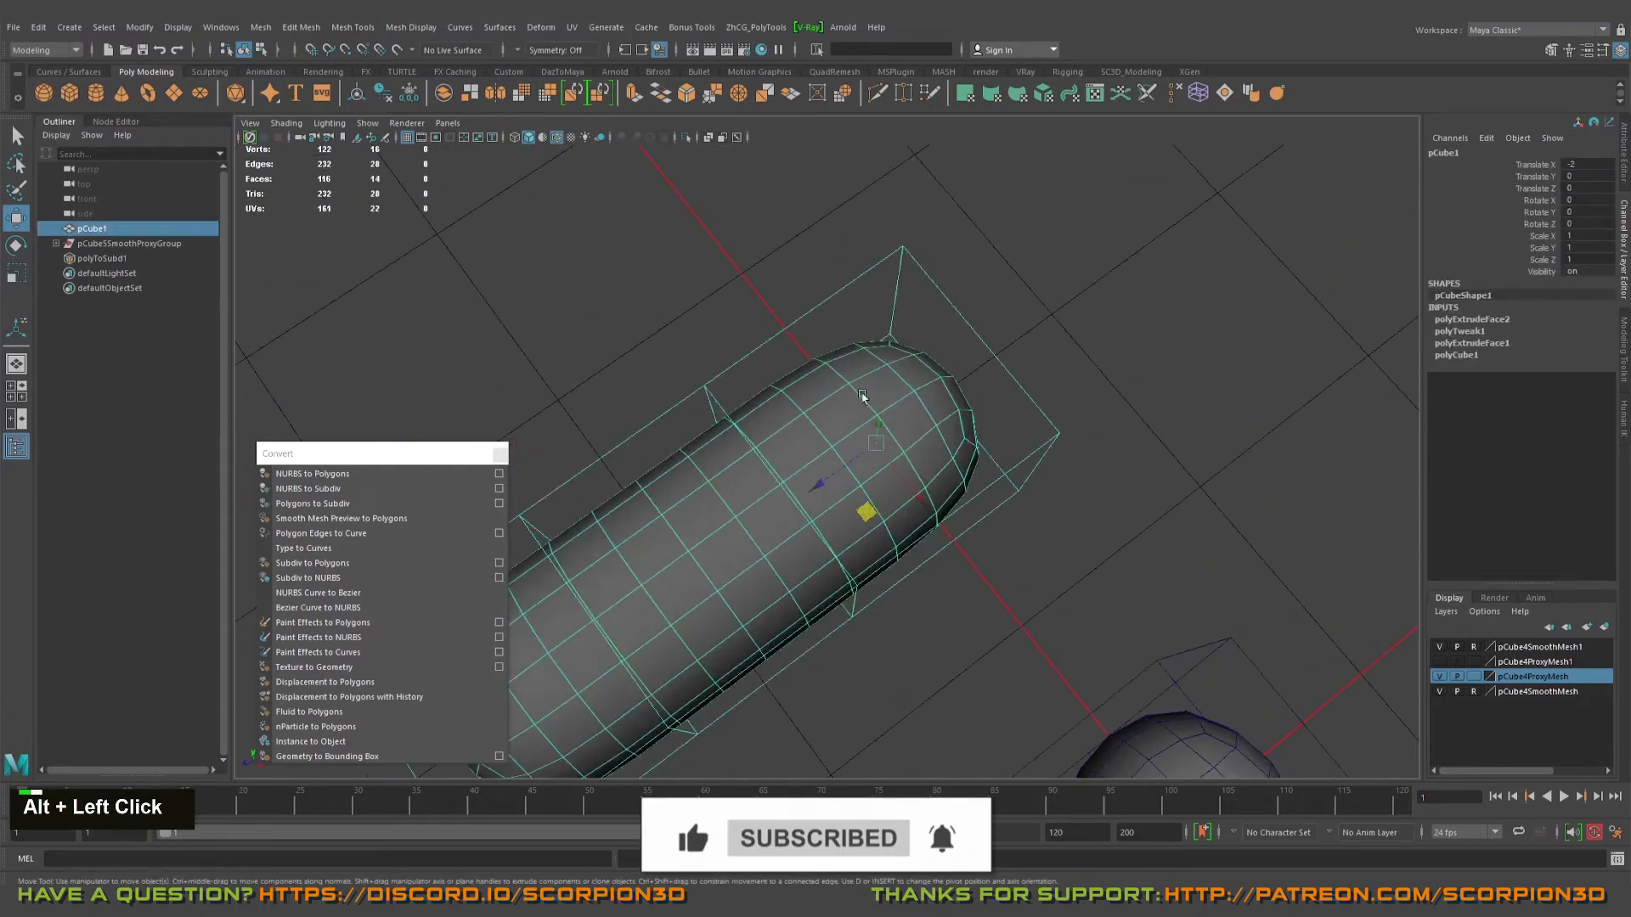
right_click_drag(871, 394, 802, 393)
left_click_drag(789, 270, 902, 382)
middle_click_drag(907, 393, 937, 350, "alt")
right_click_drag(936, 350, 822, 273)
key("q")
left_click(1003, 397)
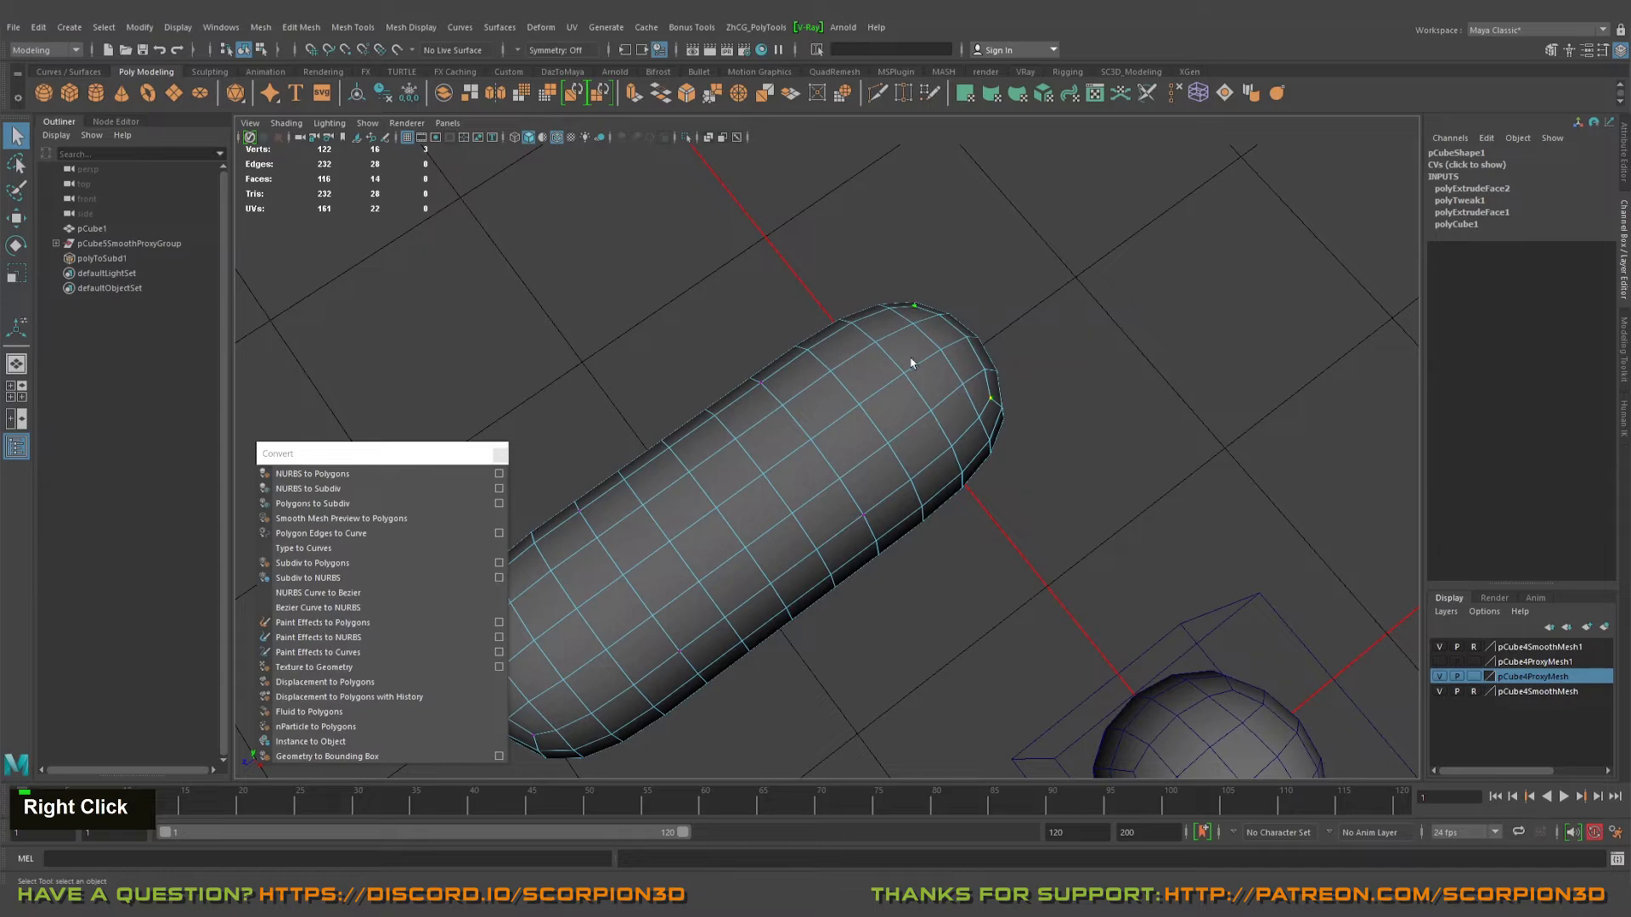
- Return pCube1 to vertex mode and turn off its smooth mesh preview to show the unsmoothed cube
left_click_drag(920, 369, 860, 354, "alt")
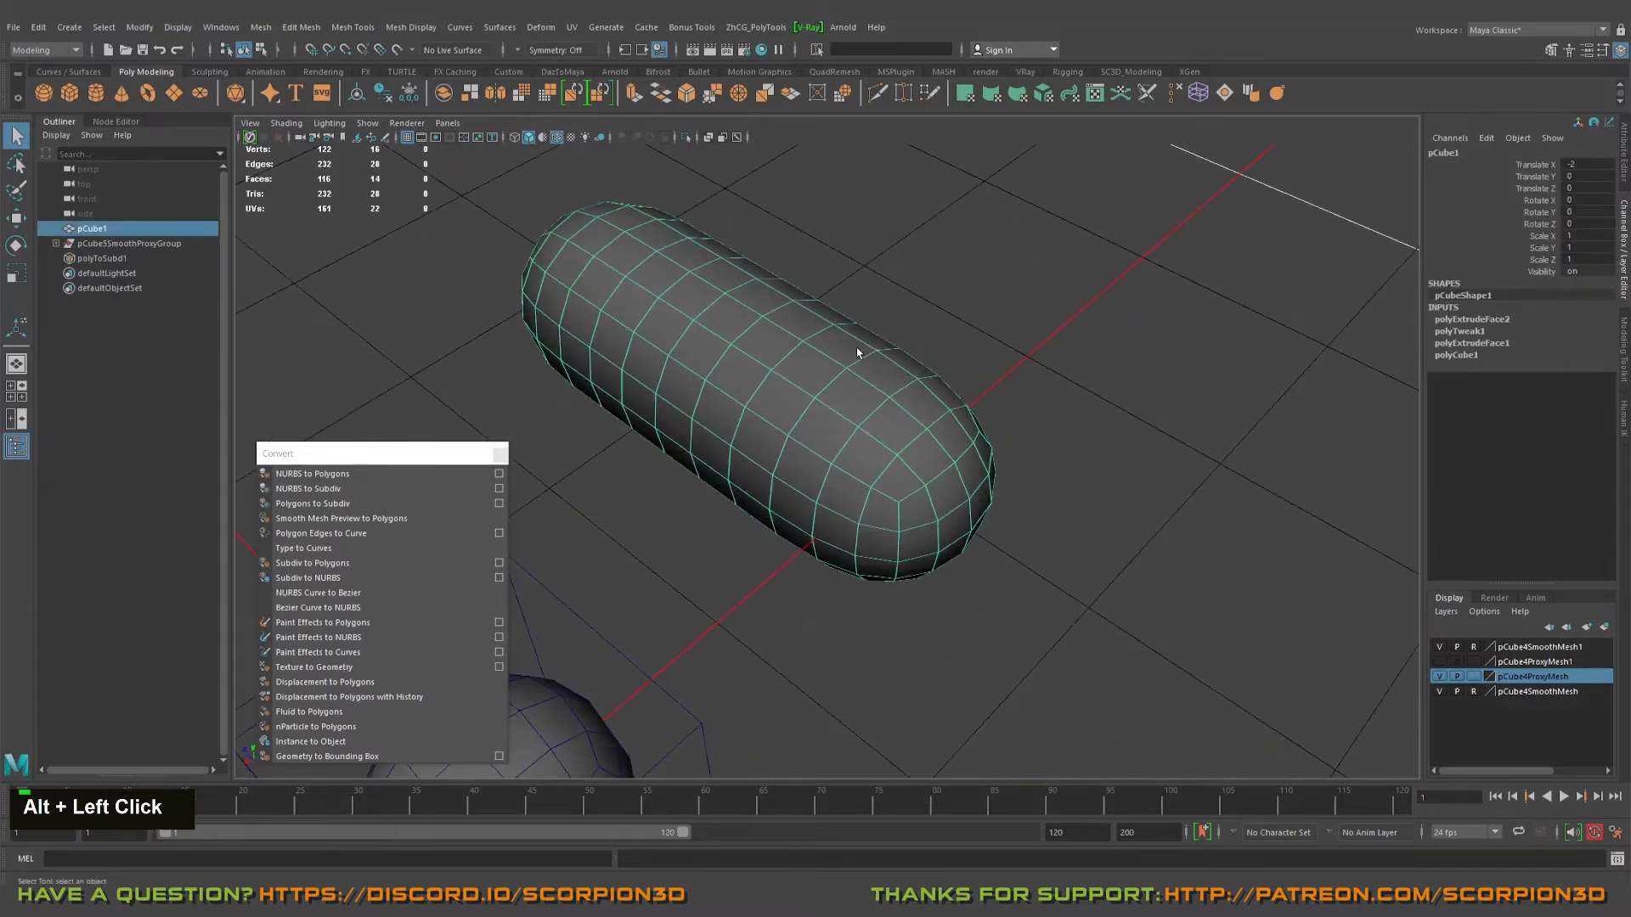
right_click_drag(858, 354, 861, 384)
left_click_drag(861, 384, 689, 416, "alt")
right_click_drag(935, 385, 891, 310)
key("q")
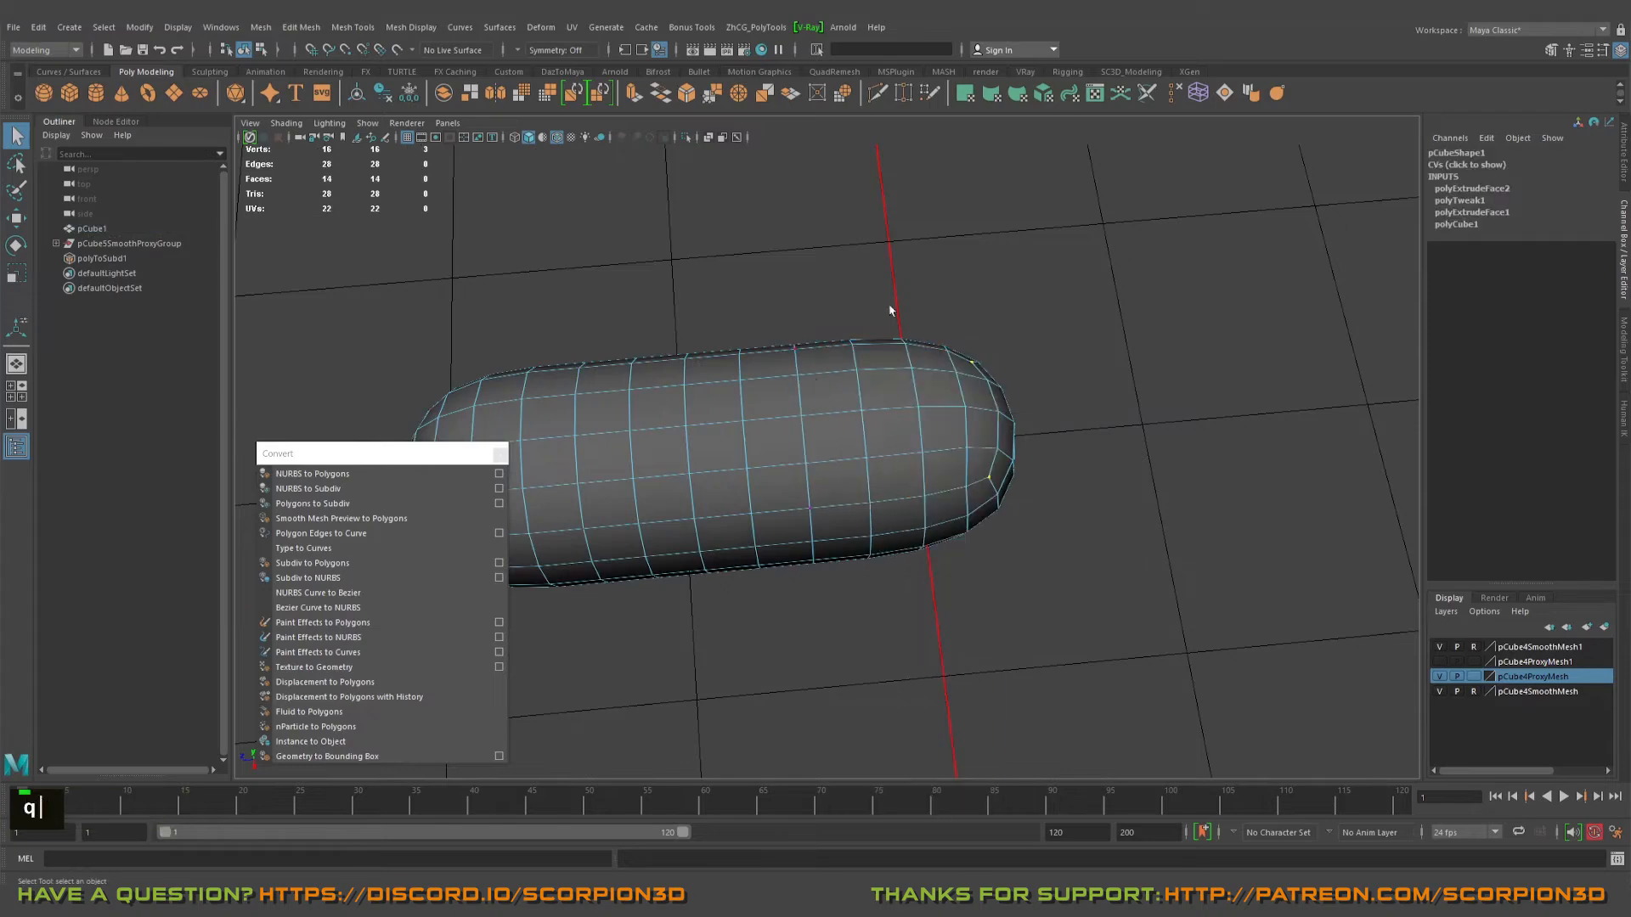
middle_click_drag(1080, 561, 1022, 485, "alt")
key("1")
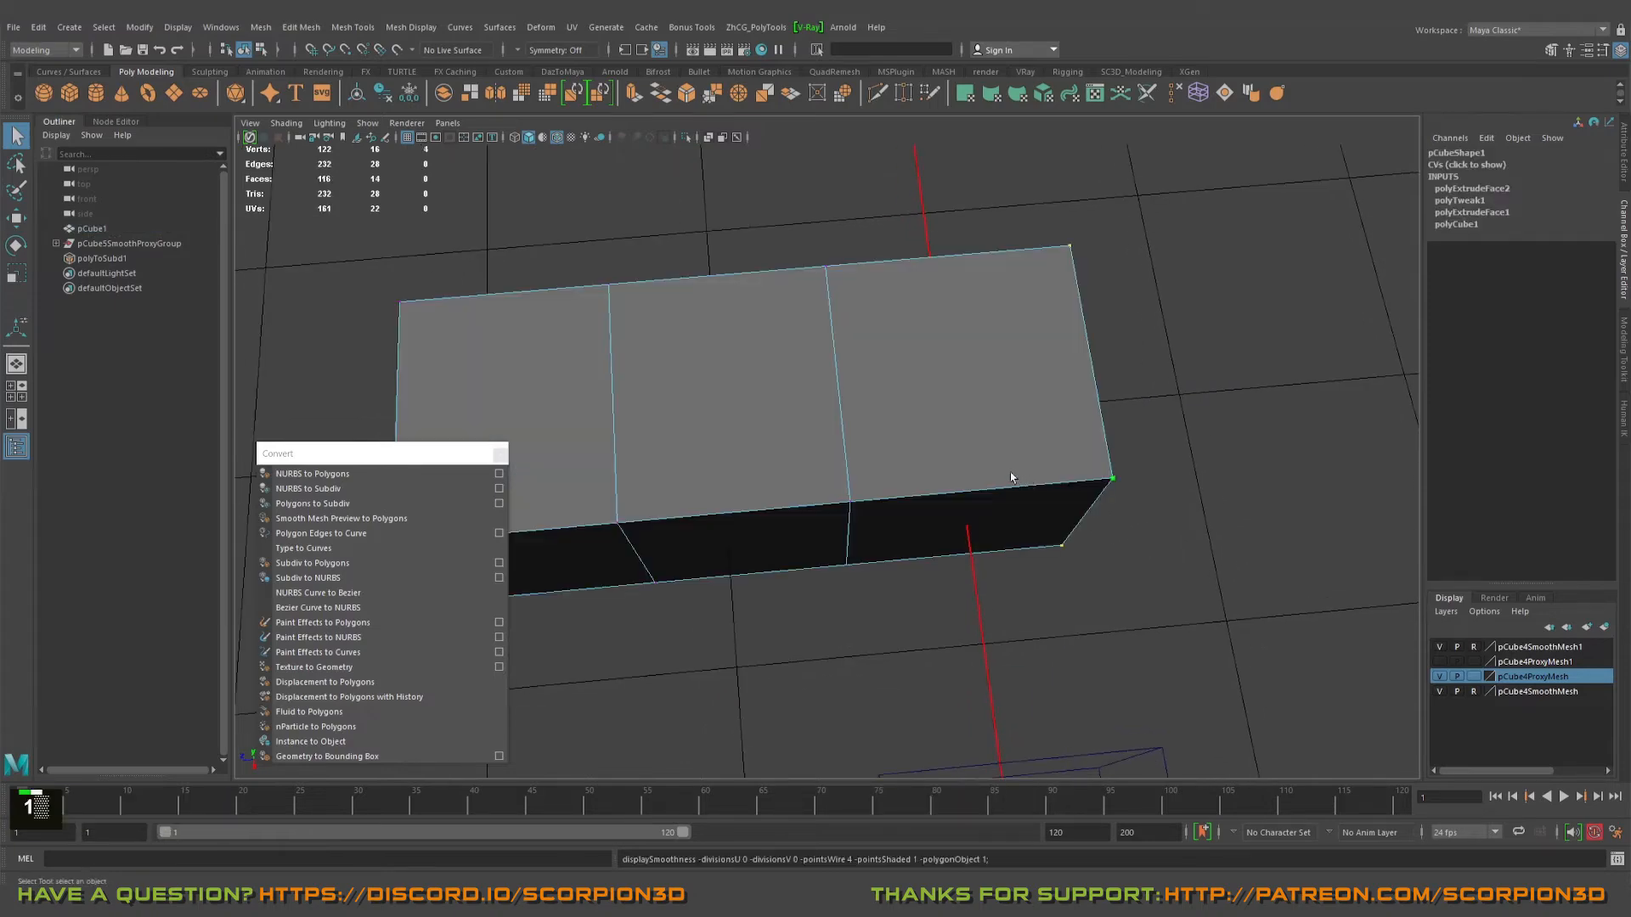
- Try moving pCube1's selected end vertices with an adjusted soft selection radius, and undo the move
left_click_drag(1012, 475, 1046, 442, "alt")
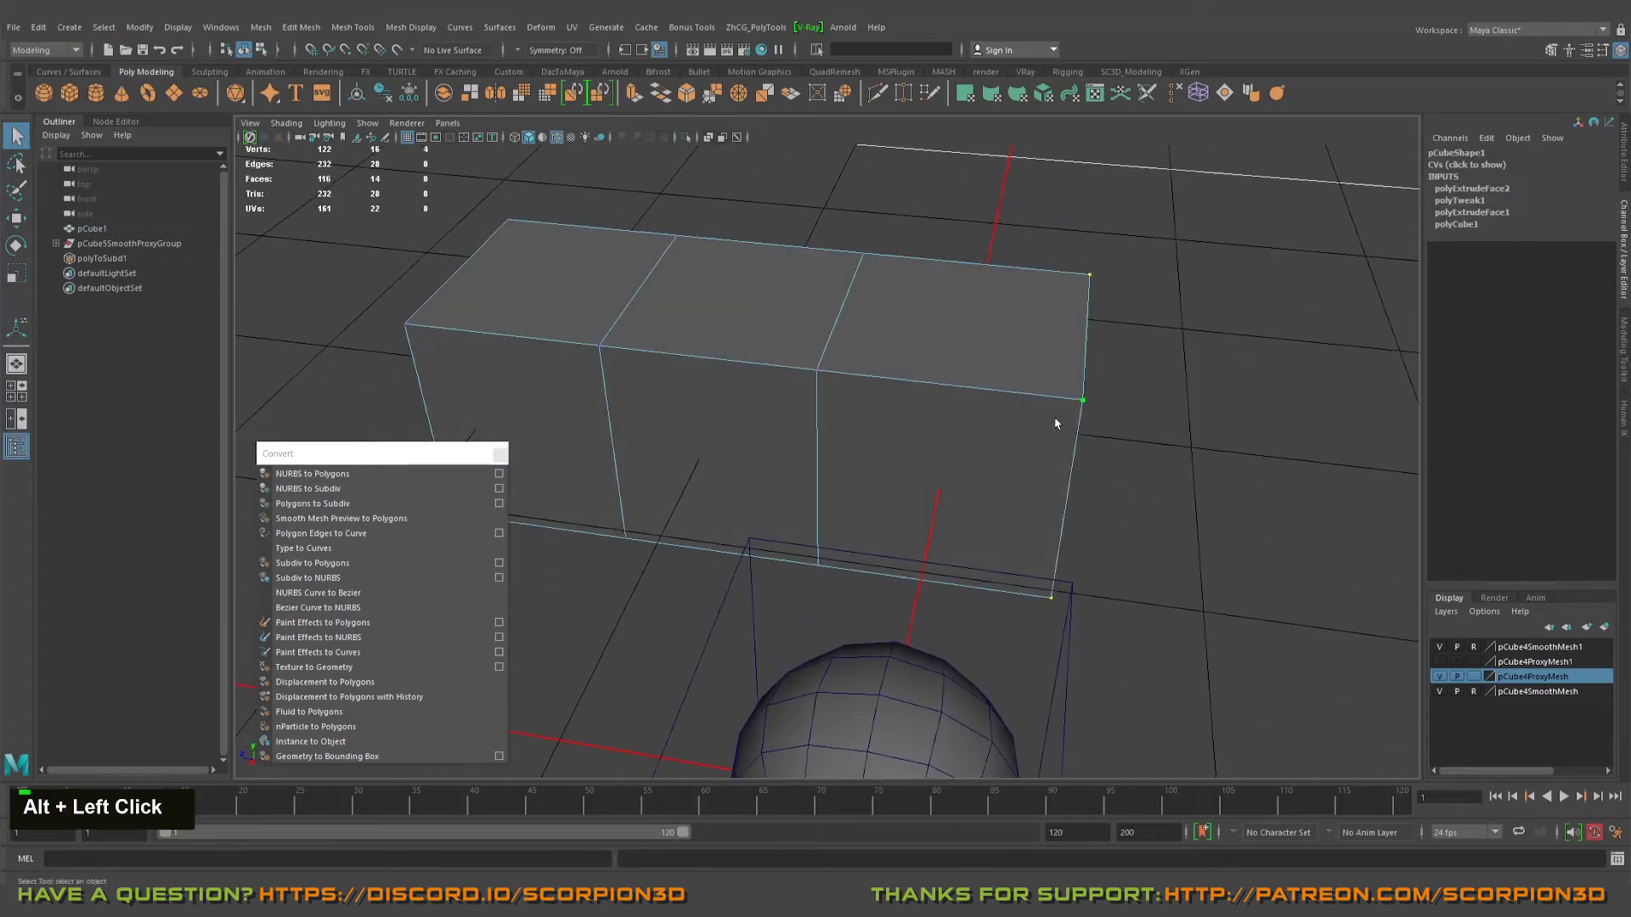
key("b")
middle_click_drag(1056, 424, 1275, 387)
left_click_drag(995, 388, 1099, 457, "alt")
key("w")
left_click_drag(1070, 375, 752, 358)
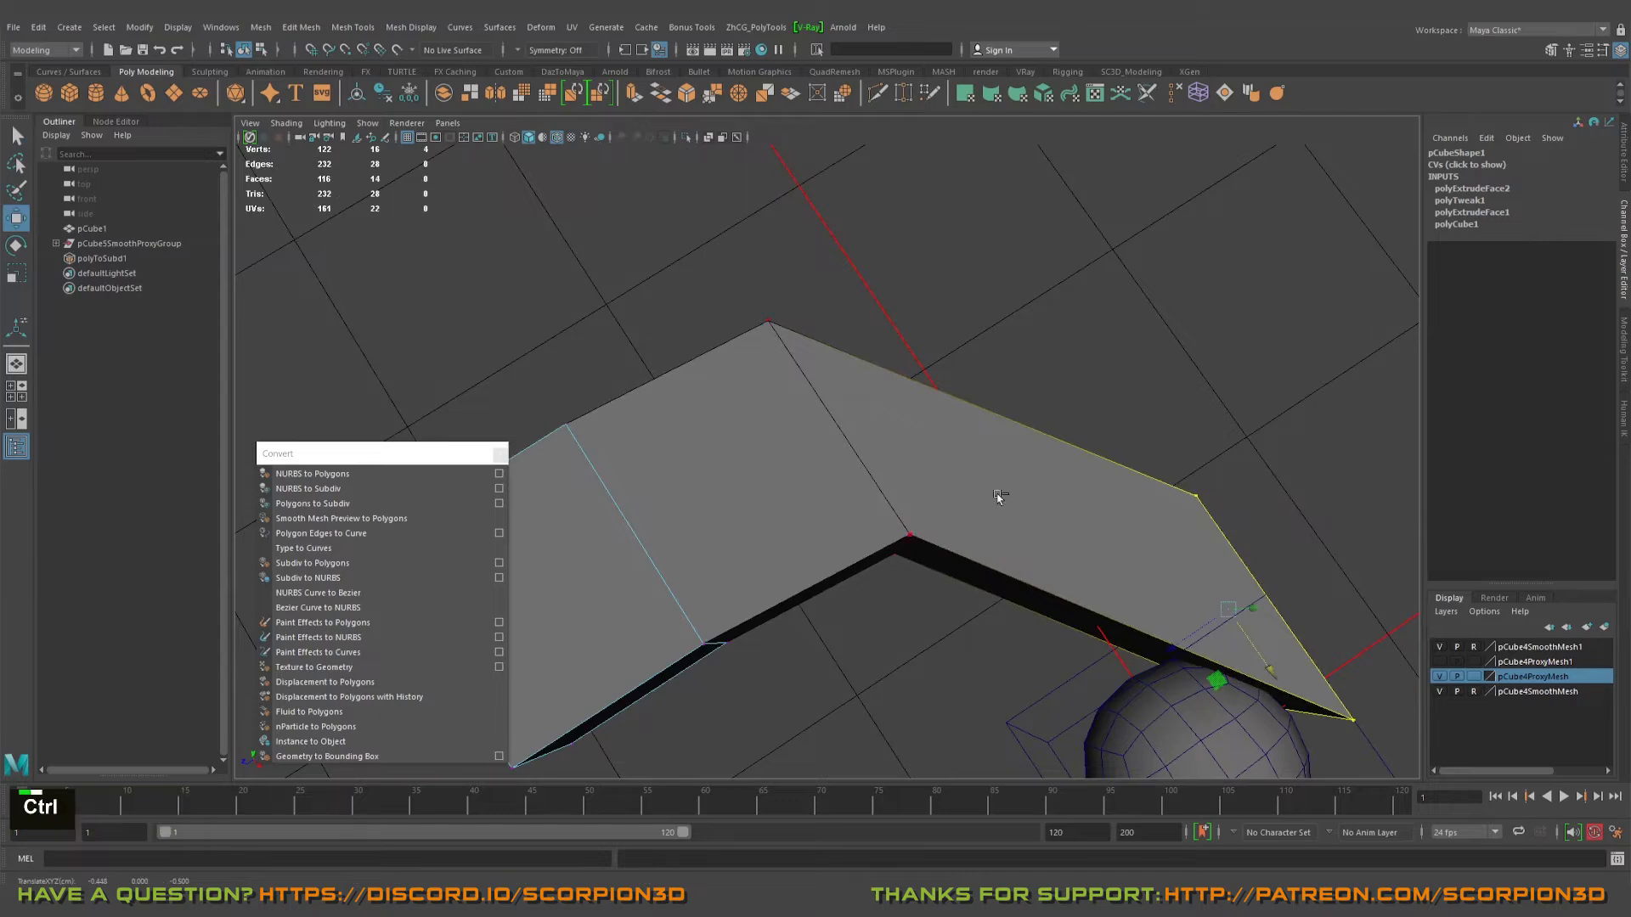
key("ctrl+z")
- Widen the soft selection radius around pCube1's end vertices, try moving them and undo the move
middle_click_drag(1019, 331, 1048, 317)
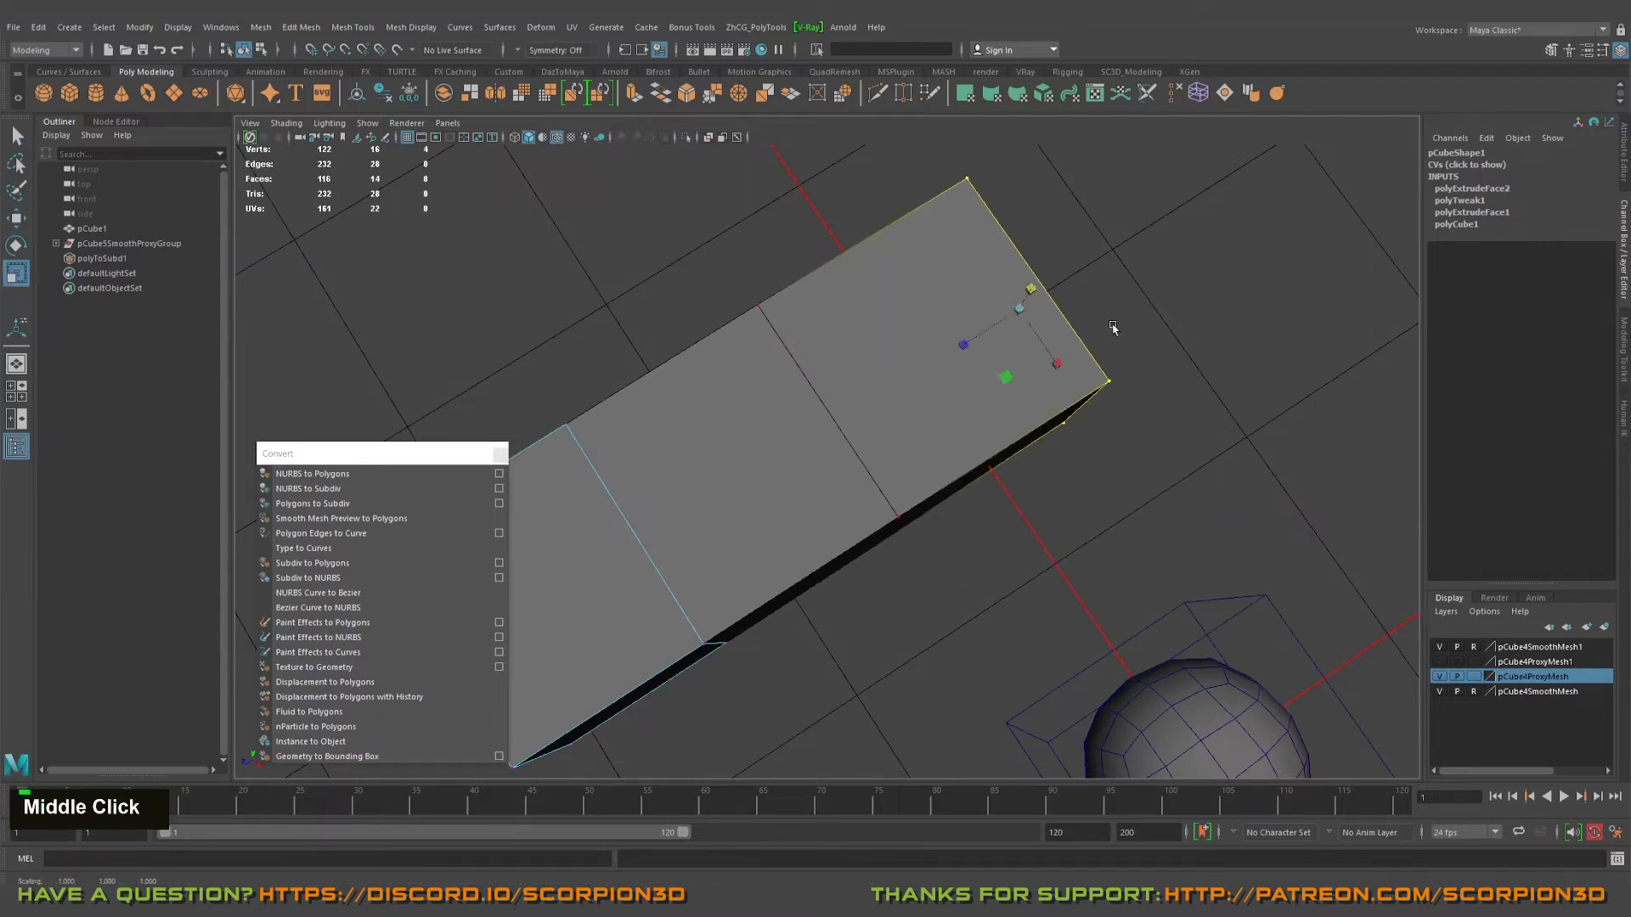
left_click_drag(1113, 327, 870, 363, "alt")
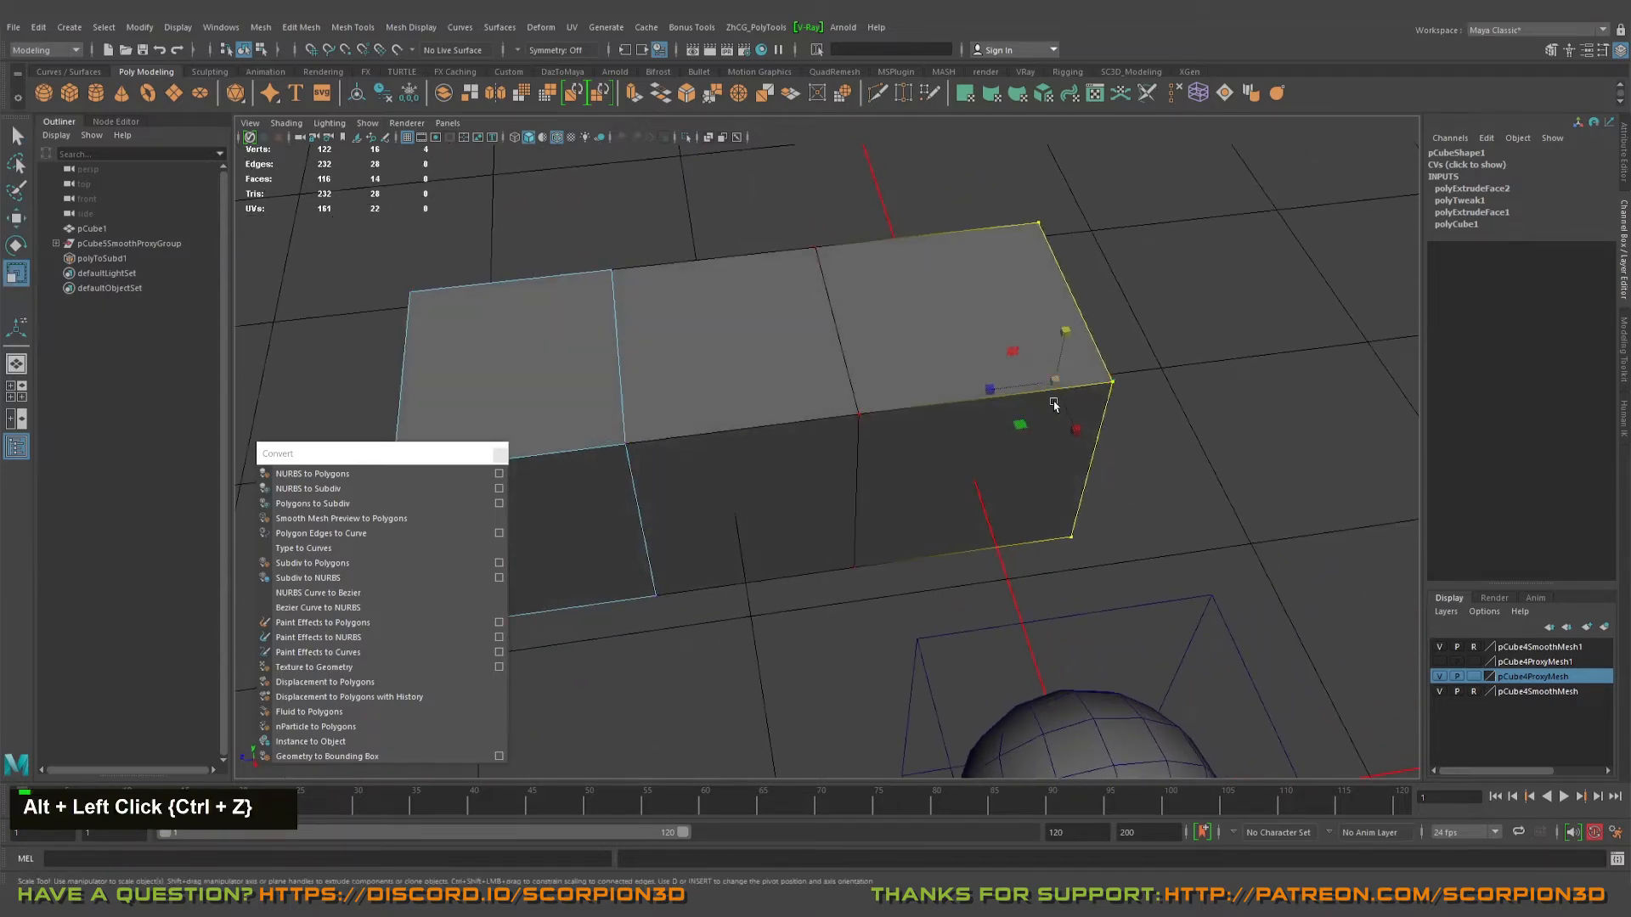
key("b")
middle_click_drag(980, 379, 1459, 409)
scroll(977, 382, "down", 5)
left_click_drag(960, 382, 1187, 568, "alt")
key("w")
key("ctrl+z")
- Select the base corner control vertex beyond the thick end of the subdiv surface
middle_click_drag(1187, 575, 767, 410, "alt")
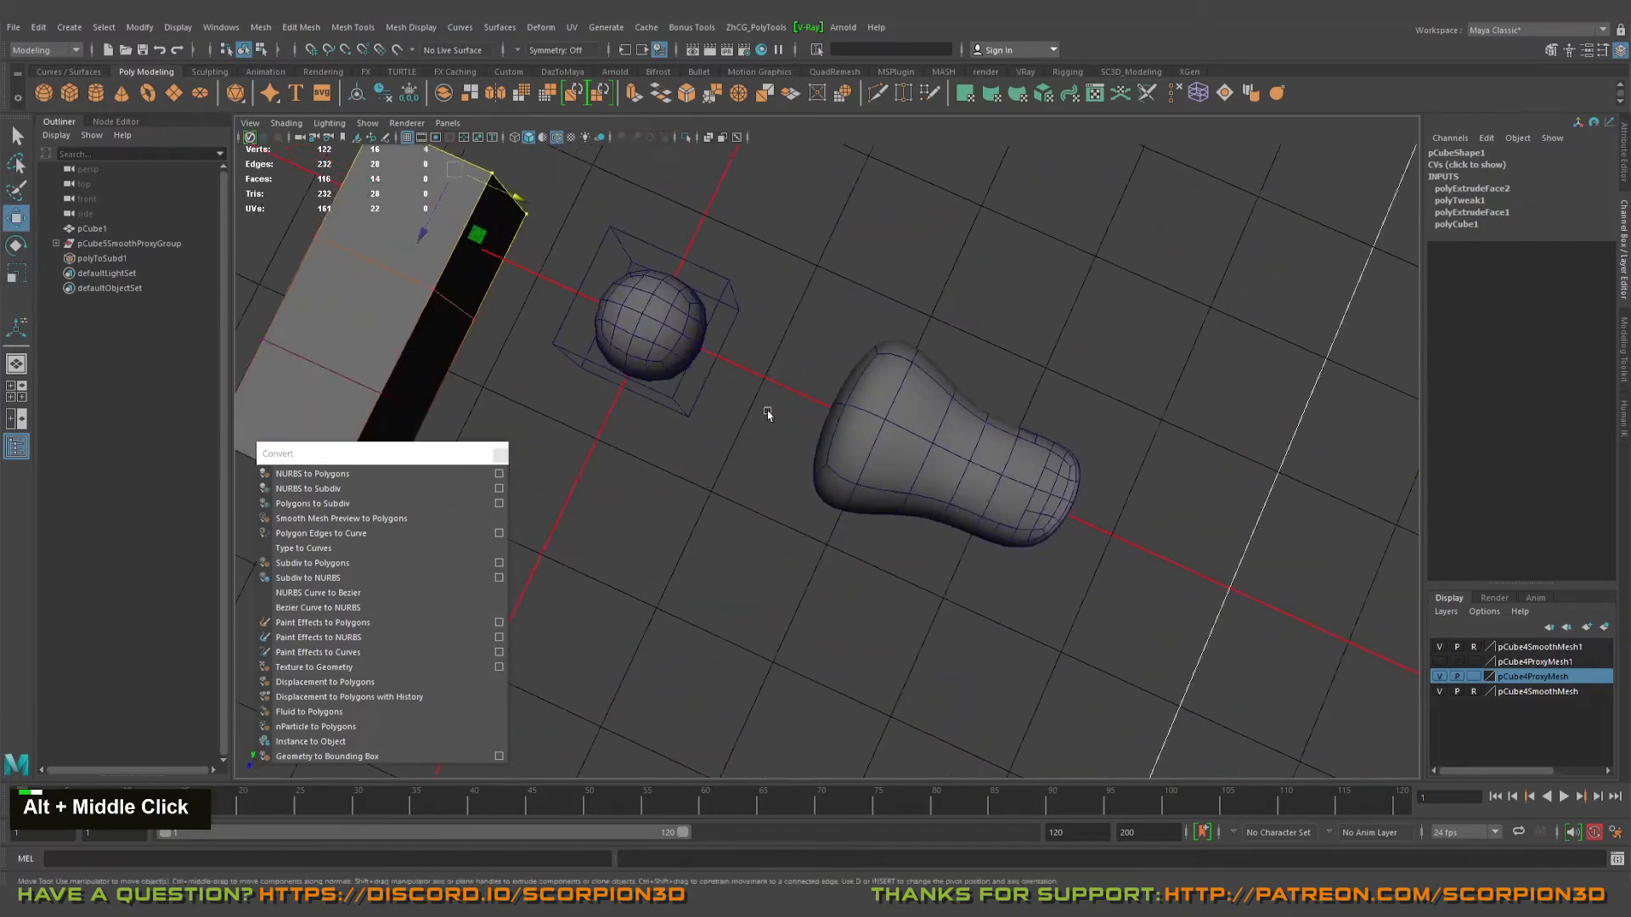
scroll(767, 410, "up", 3)
key("alt+q")
left_click(871, 380)
right_click_drag(884, 379, 1066, 343, "alt")
middle_click_drag(1066, 341, 1020, 483, "alt")
left_click_drag(868, 280, 938, 253)
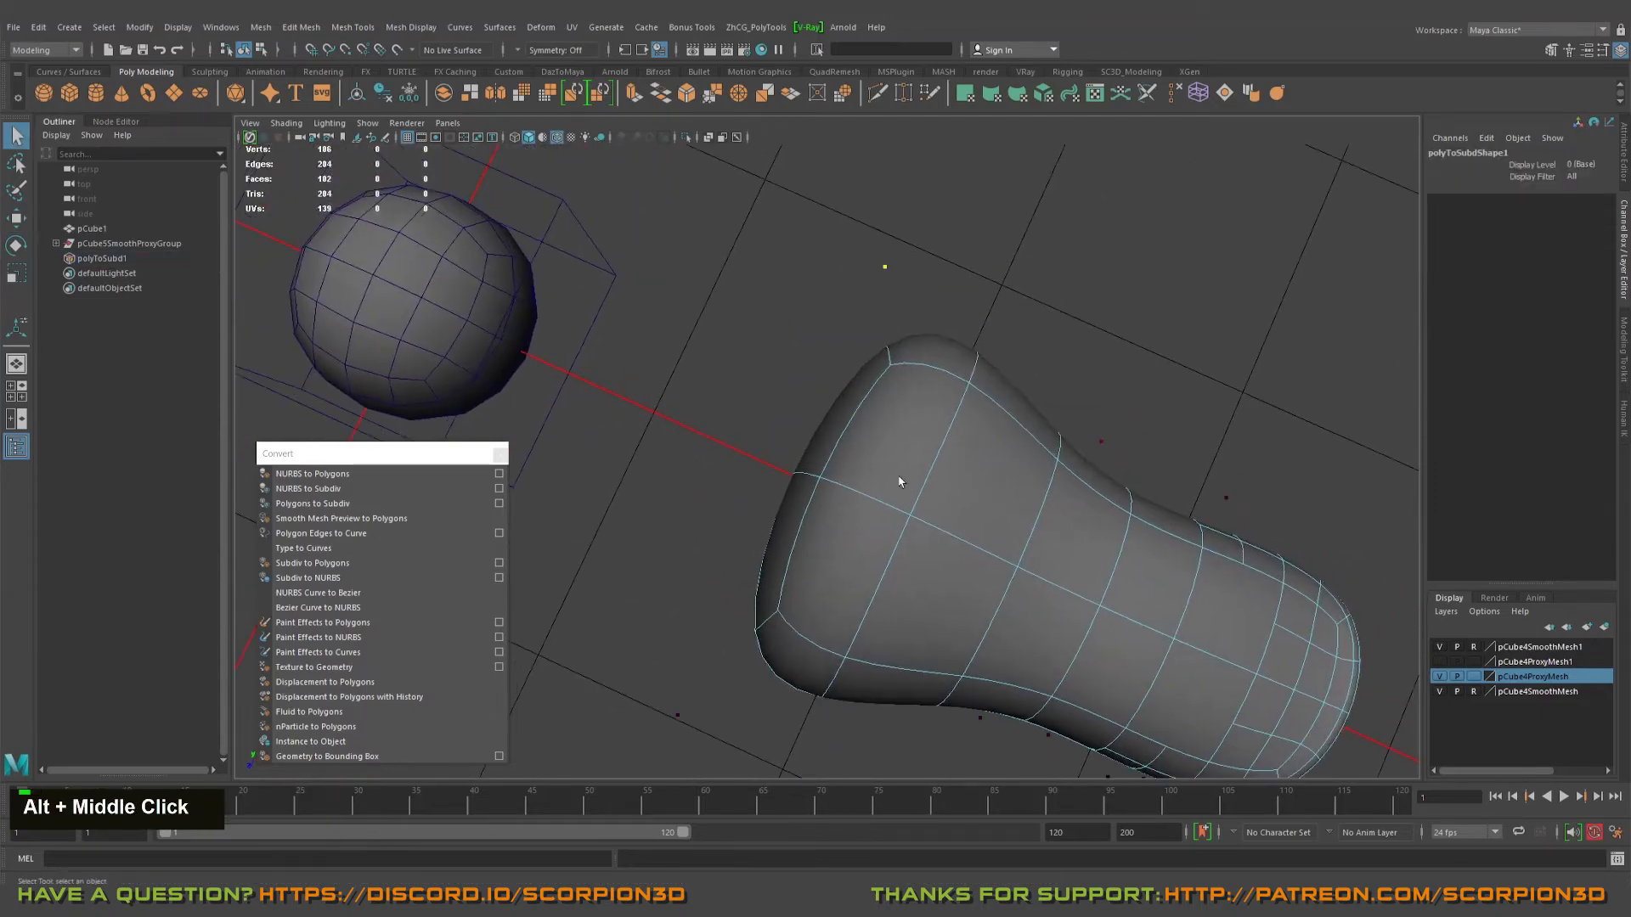
- Check polyToSubd1's attributes in object mode and return to its vertex mode
right_click_drag(899, 477, 972, 444)
key("q")
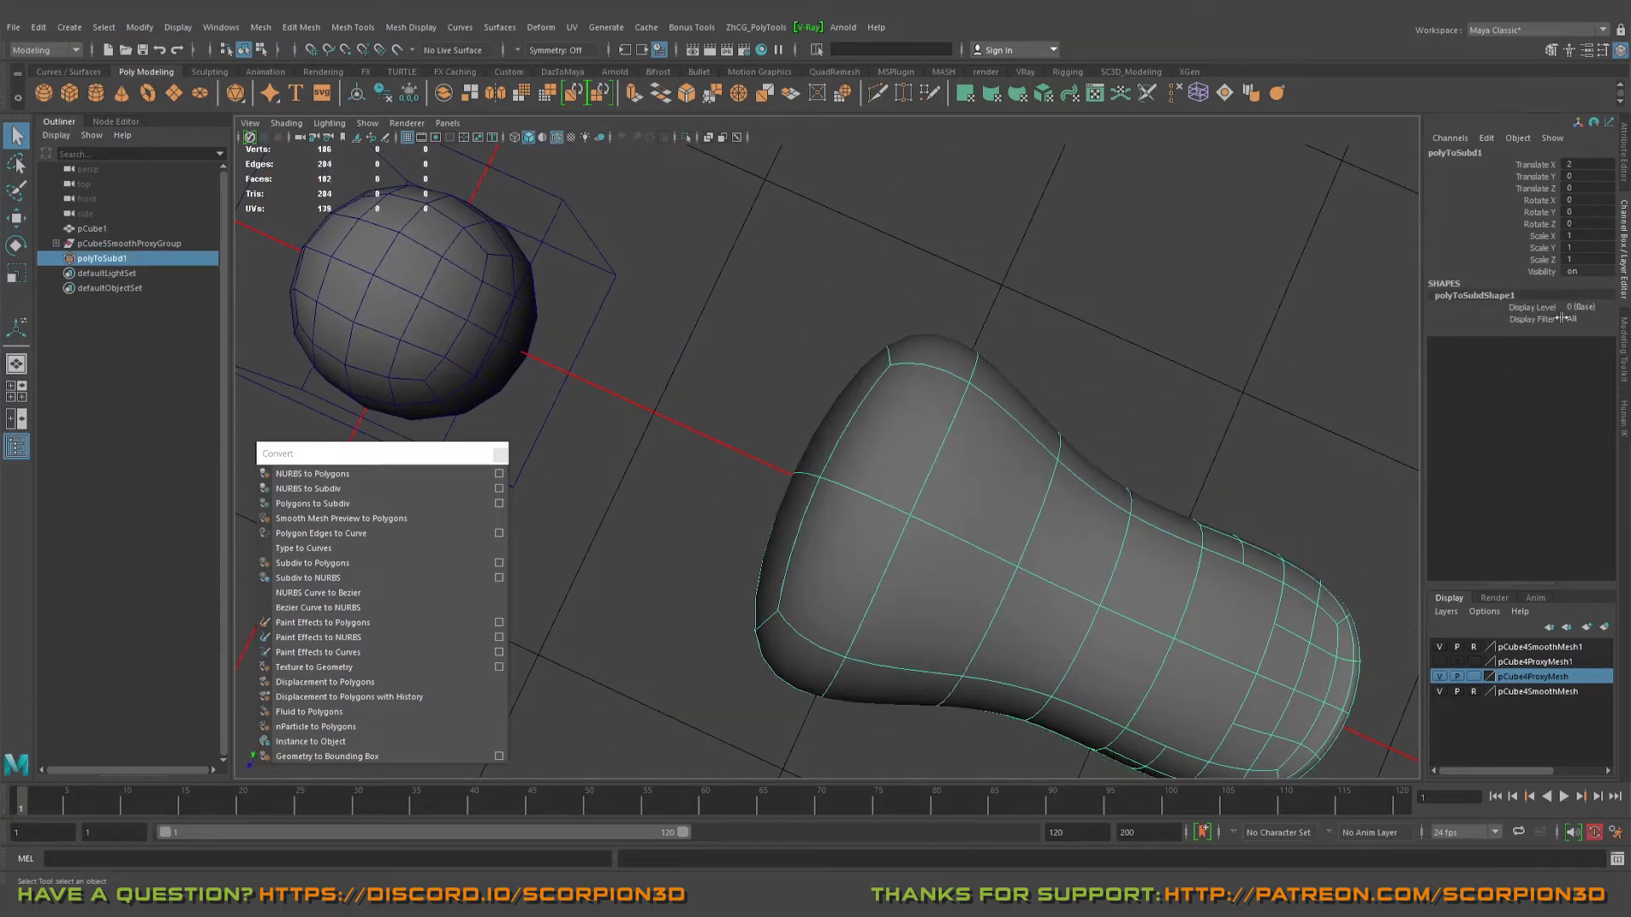
left_click_drag(926, 488, 868, 401, "alt")
right_click_drag(868, 401, 803, 405)
middle_click_drag(833, 398, 888, 487, "alt")
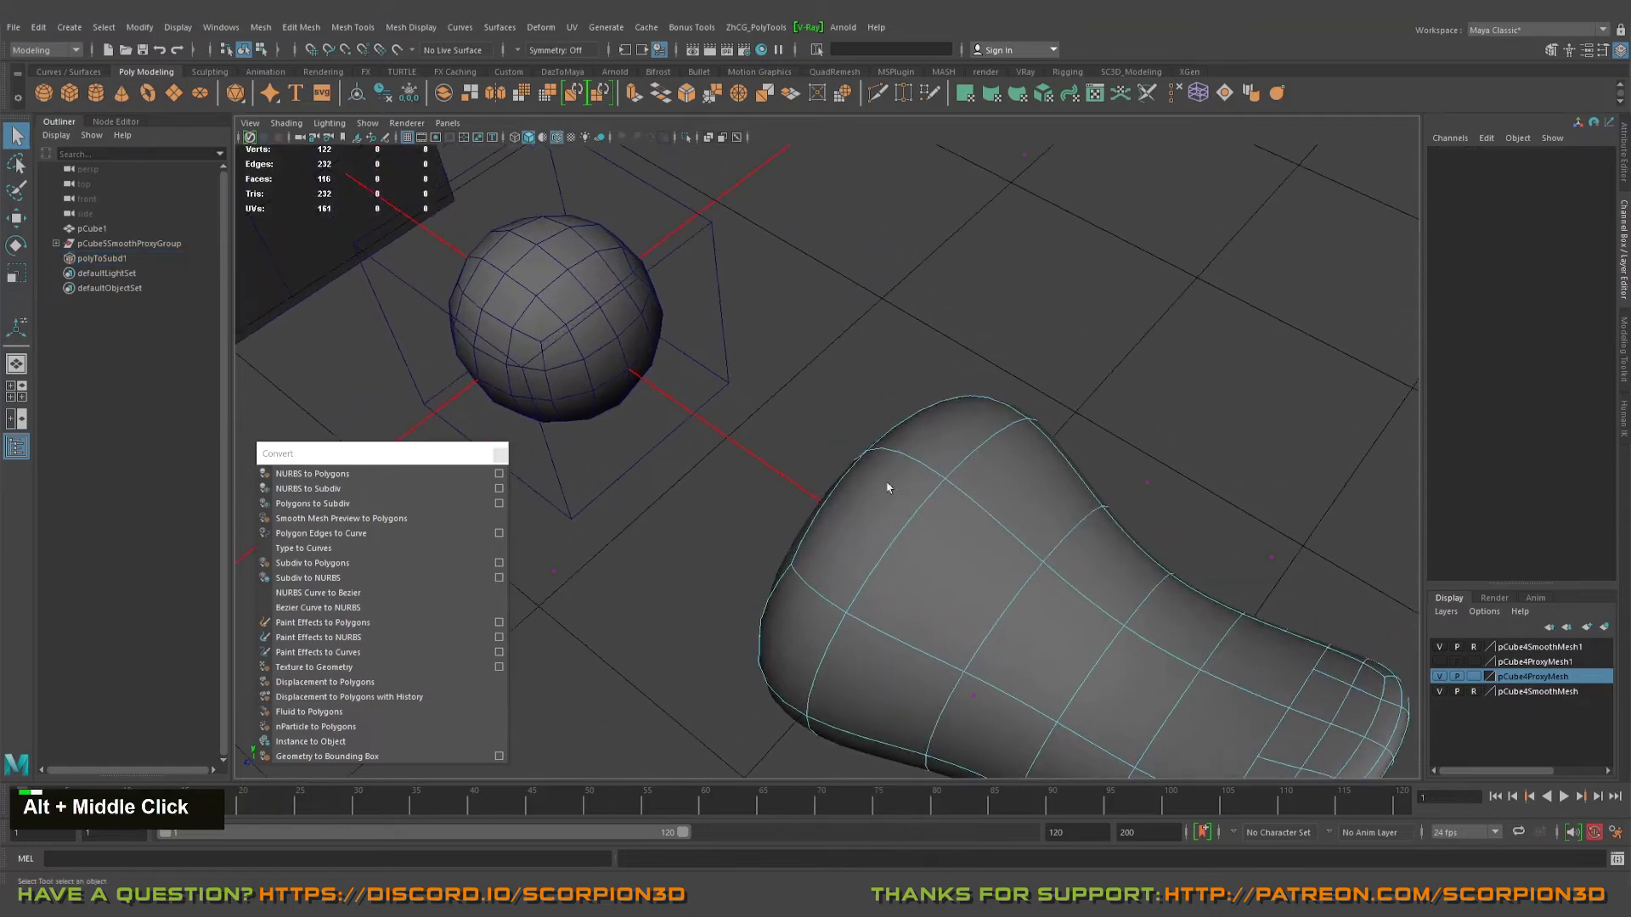
- Try moving the subdiv surface's base corner vertex at the thick end with soft selection active, and undo the move
left_click_drag(888, 488, 961, 404, "alt")
left_click_drag(1082, 219, 1100, 503, "alt")
scroll(1062, 451, "down", 5, "alt")
key("w")
key("ctrl+z")
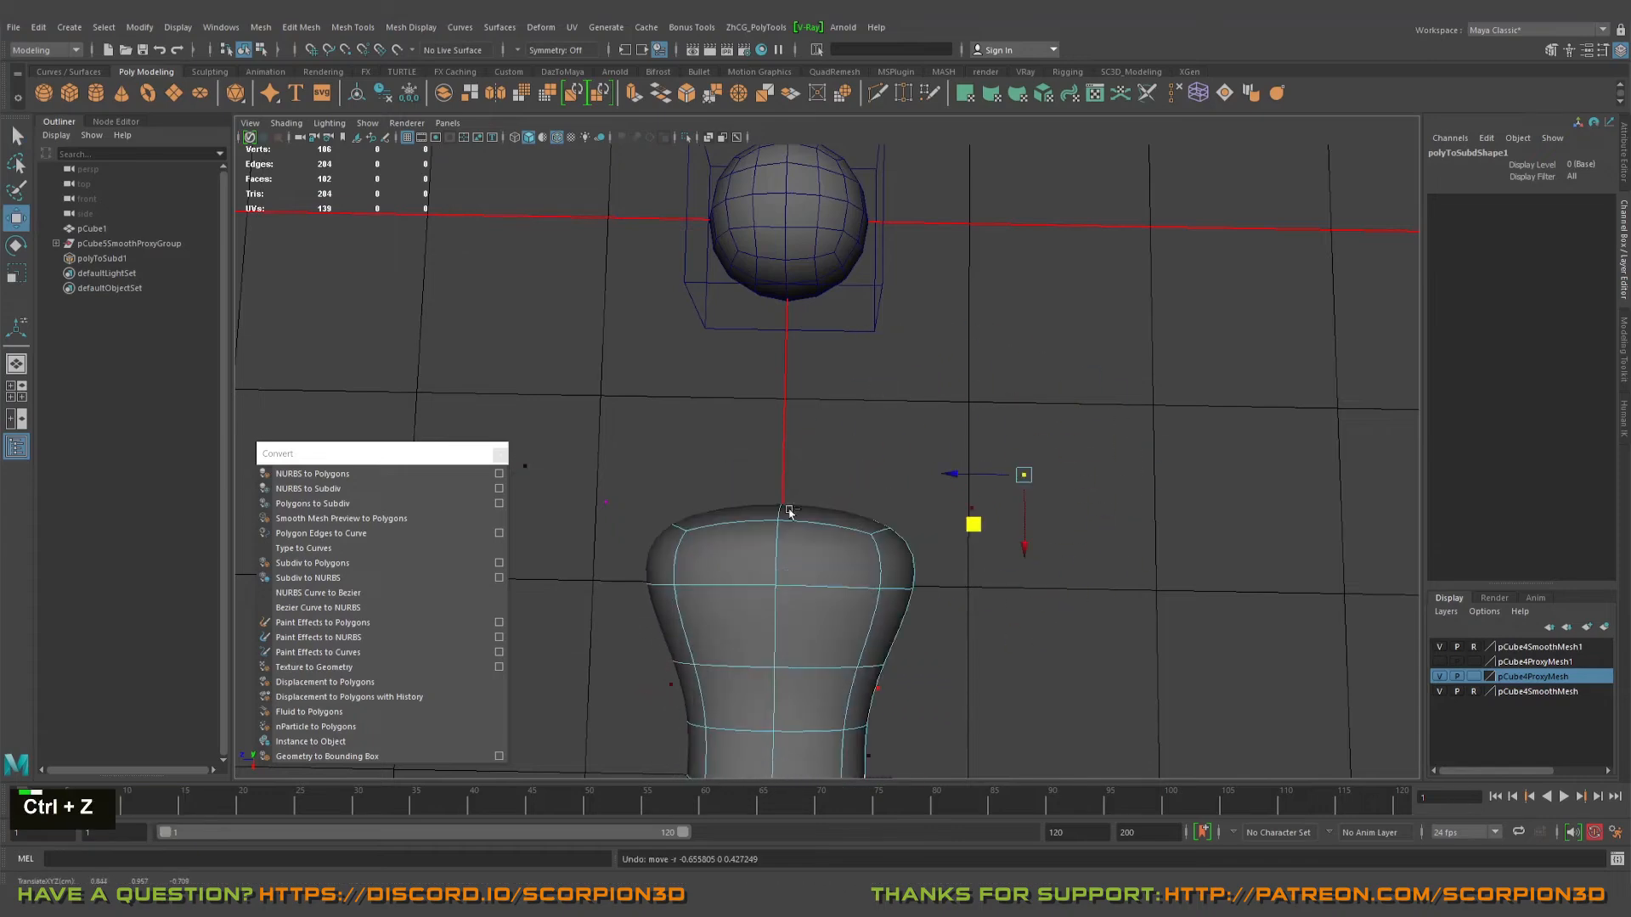
left_click_drag(752, 542, 935, 535, "alt")
right_click_drag(936, 535, 863, 441, "alt")
left_click_drag(863, 442, 833, 357, "alt")
middle_click_drag(832, 357, 846, 400, "alt")
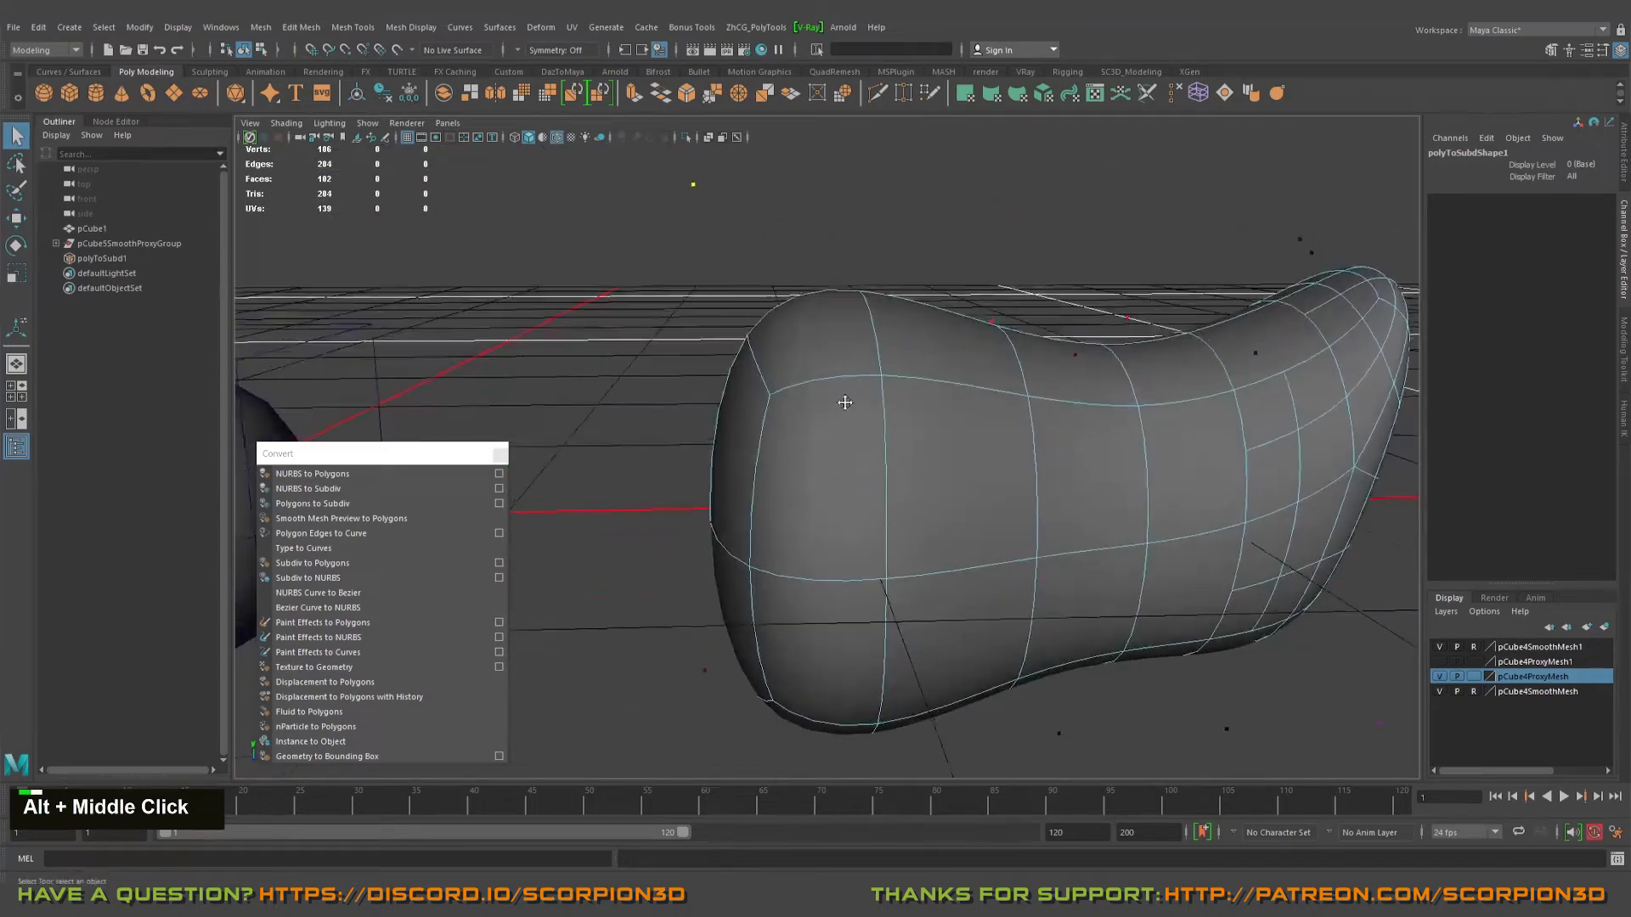
- Select a base control vertex beyond the thick end of the subdiv surface and turn soft selection off for moving
left_click_drag(845, 400, 1019, 436, "alt")
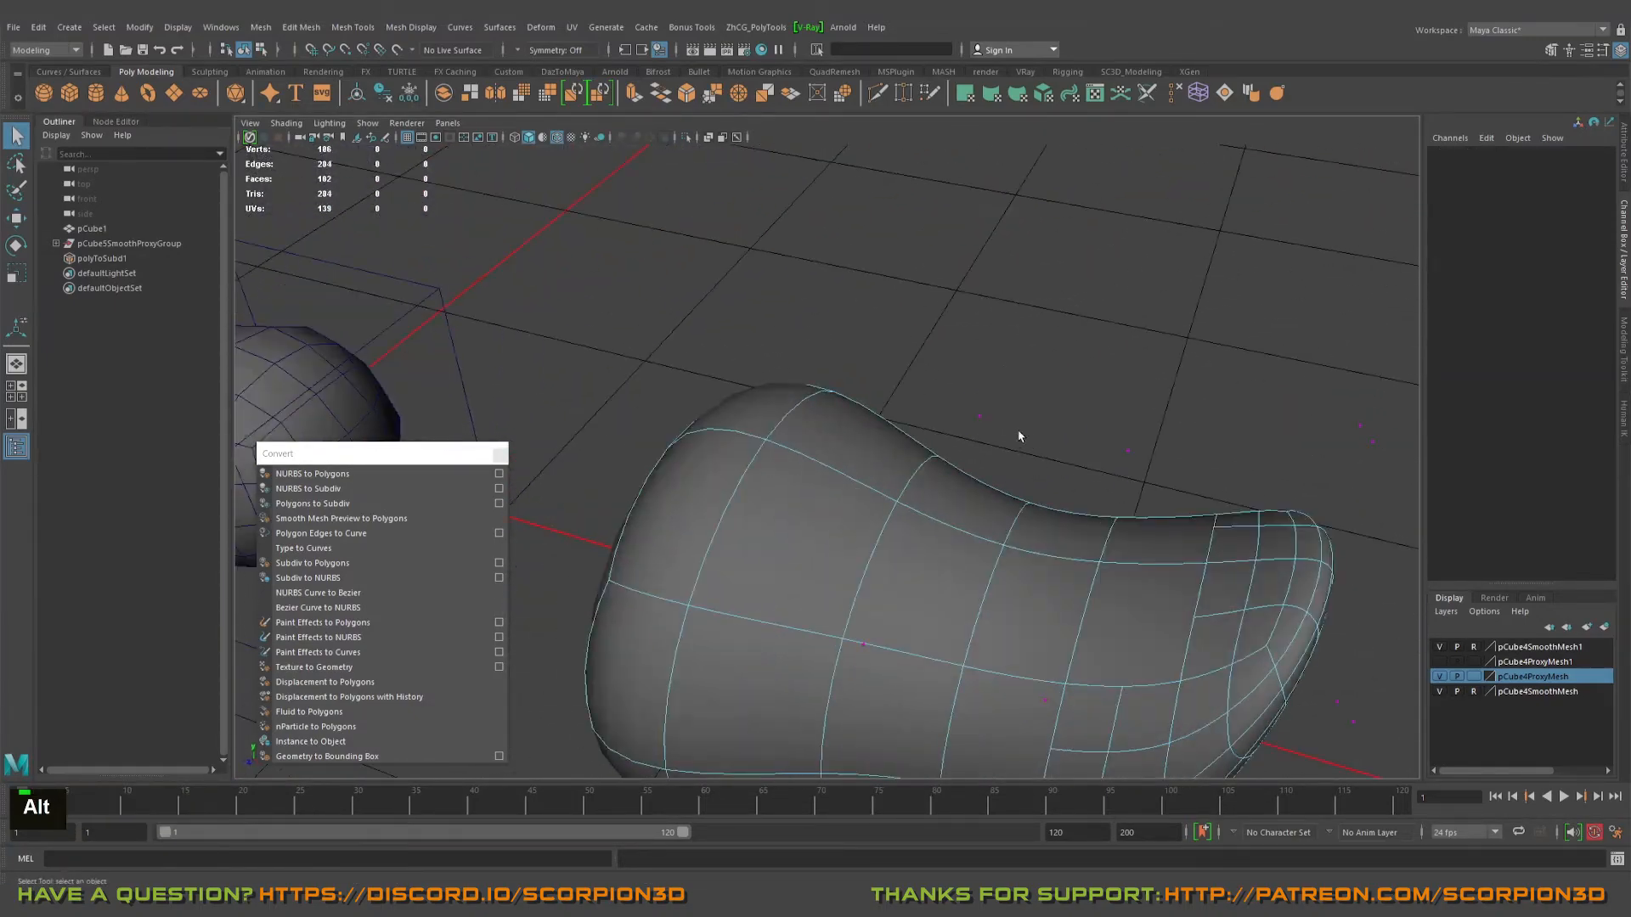
left_click(960, 400)
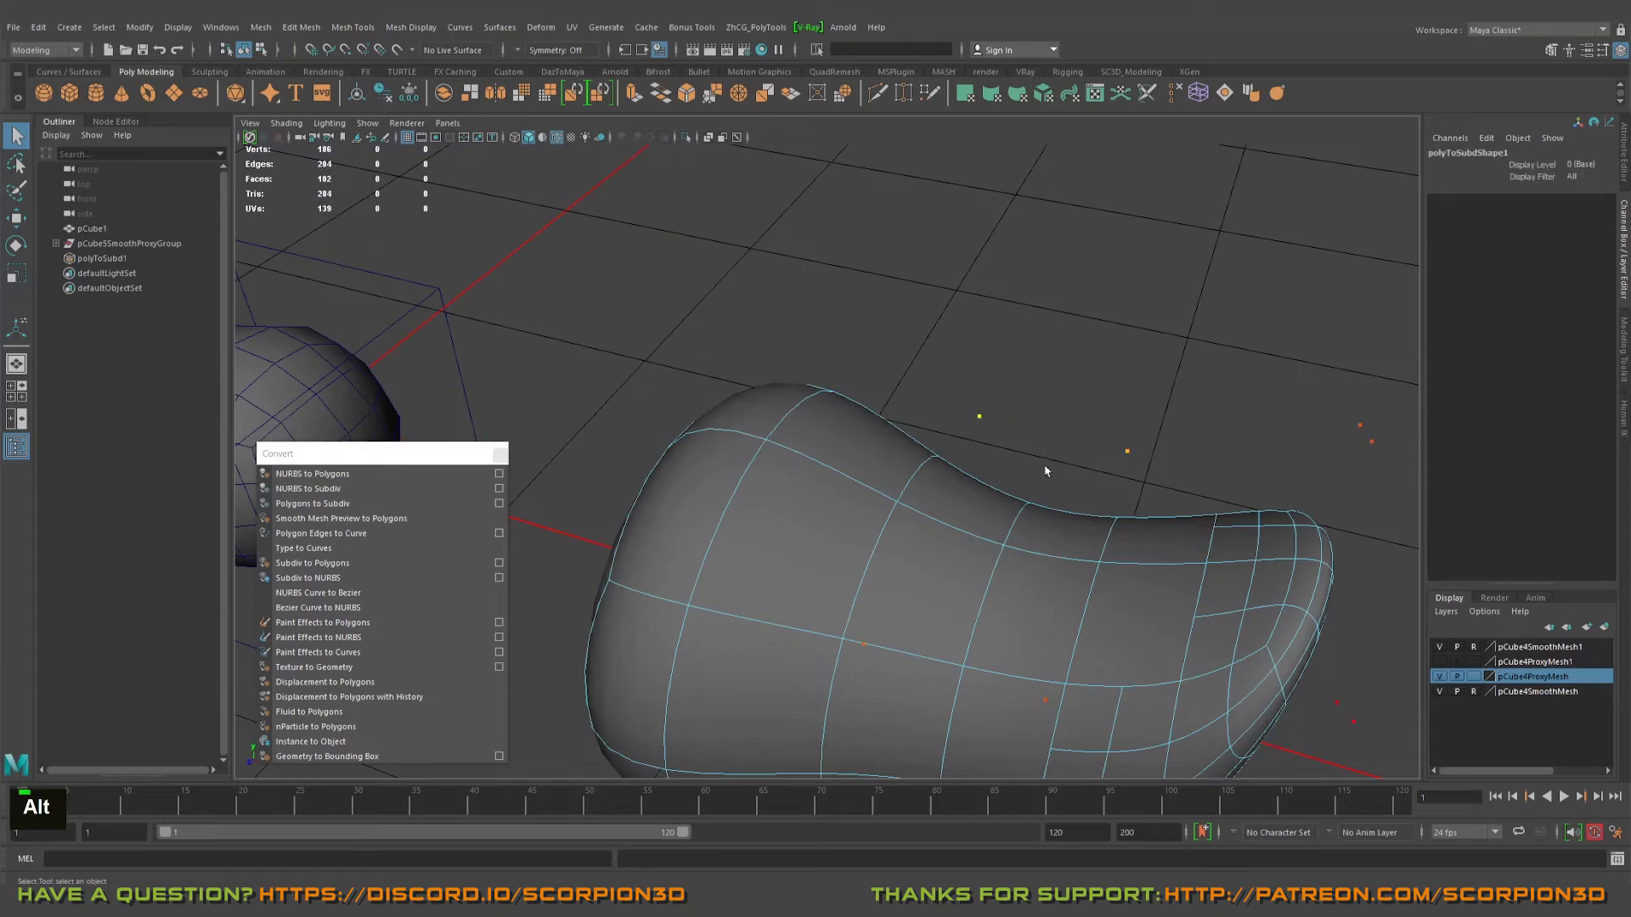
middle_click_drag(1045, 469, 1024, 459, "alt")
left_click_drag(1024, 459, 1011, 429, "alt")
middle_click_drag(1011, 429, 1016, 407, "alt")
key("w")
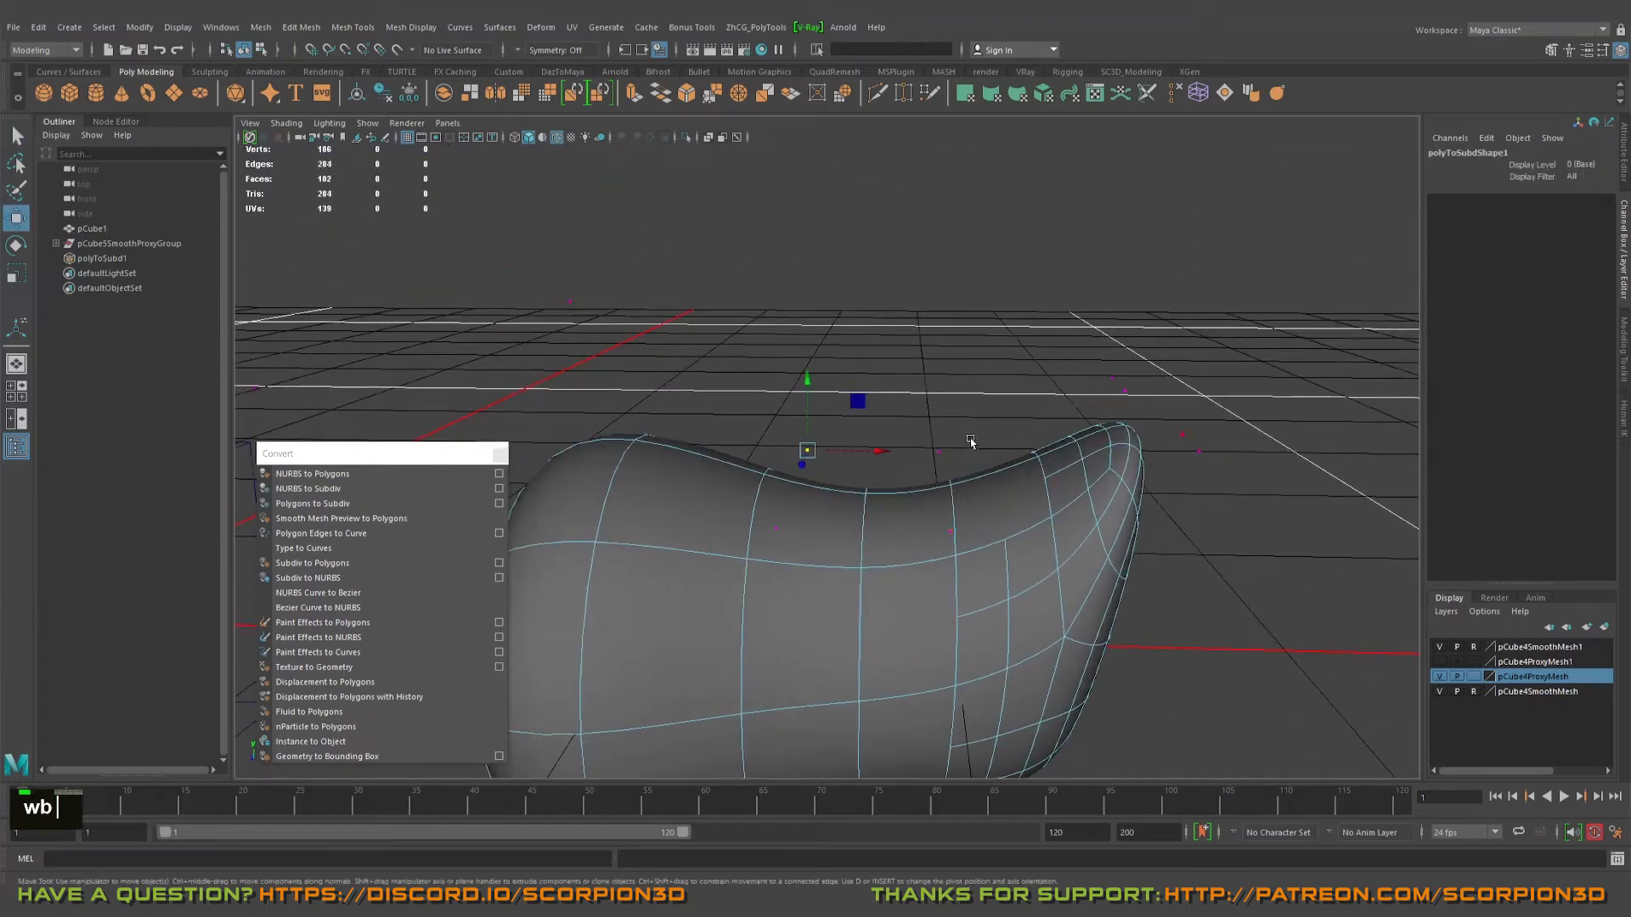
middle_click_drag(971, 442, 918, 433, "alt")
left_click_drag(918, 433, 932, 441, "alt")
middle_click_drag(932, 440, 968, 451, "alt")
mouse_move(969, 451)
left_mouse_down("alt")
mouse_move(951, 461)
mouse_move(944, 446)
left_mouse_up("alt")
middle_click_drag(945, 446, 960, 421, "alt")
left_click_drag(1007, 423, 1030, 461, "alt")
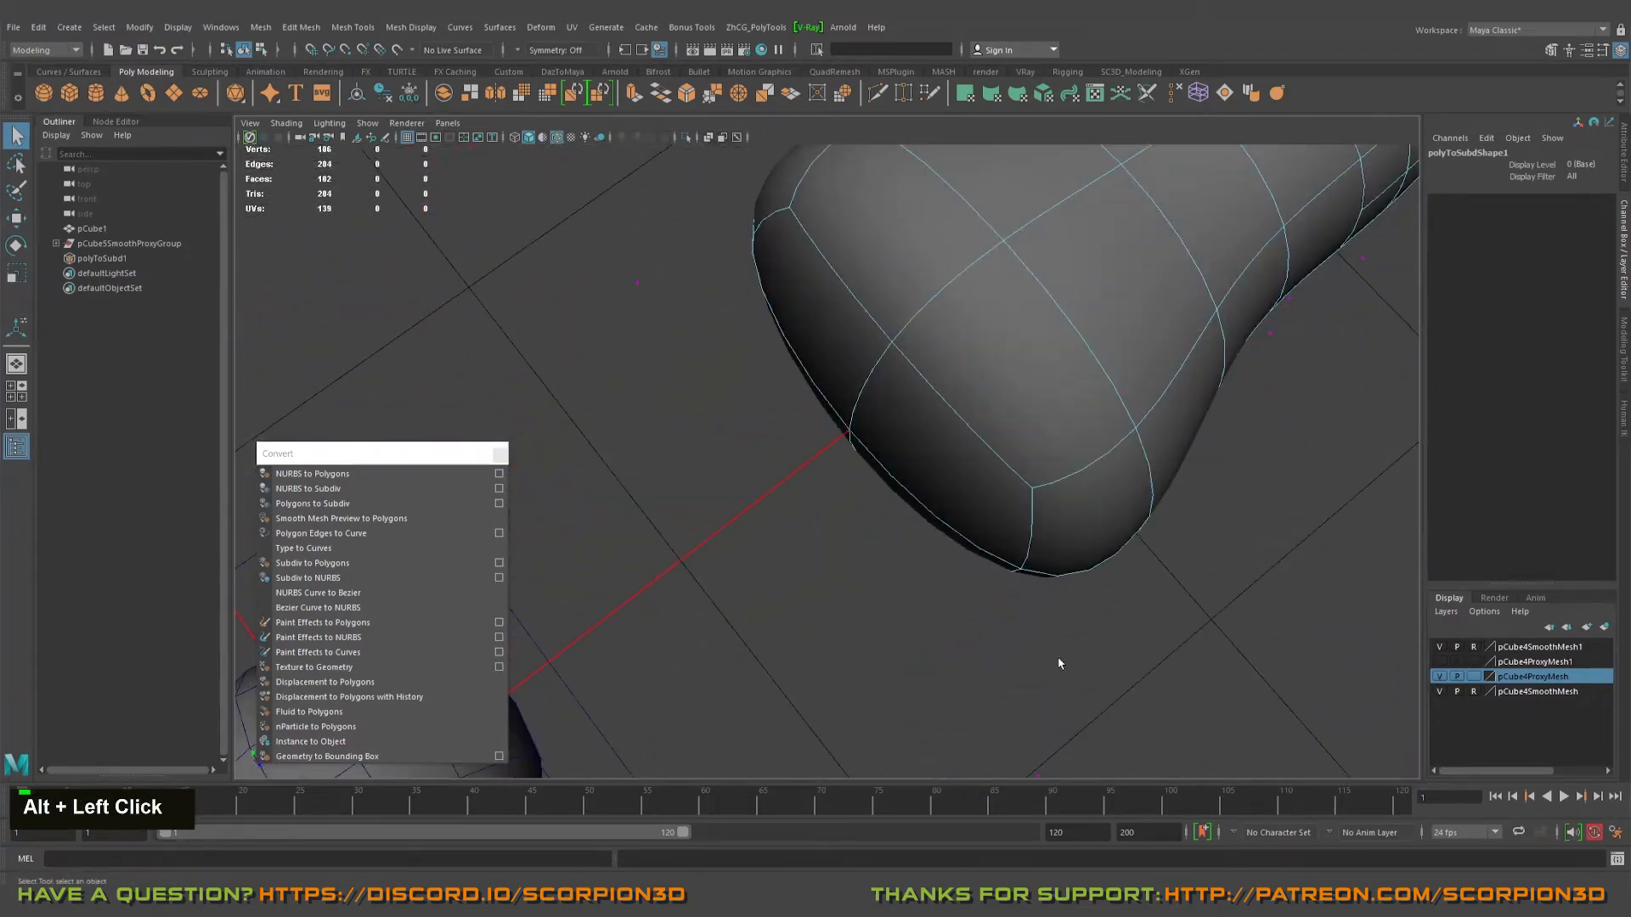
- Select the base corner control vertex at the surface's thick end, try moving it without soft selection, and undo the move
left_click_drag(1097, 732, 1033, 594, "alt")
middle_click_drag(1046, 692, 1012, 608, "alt")
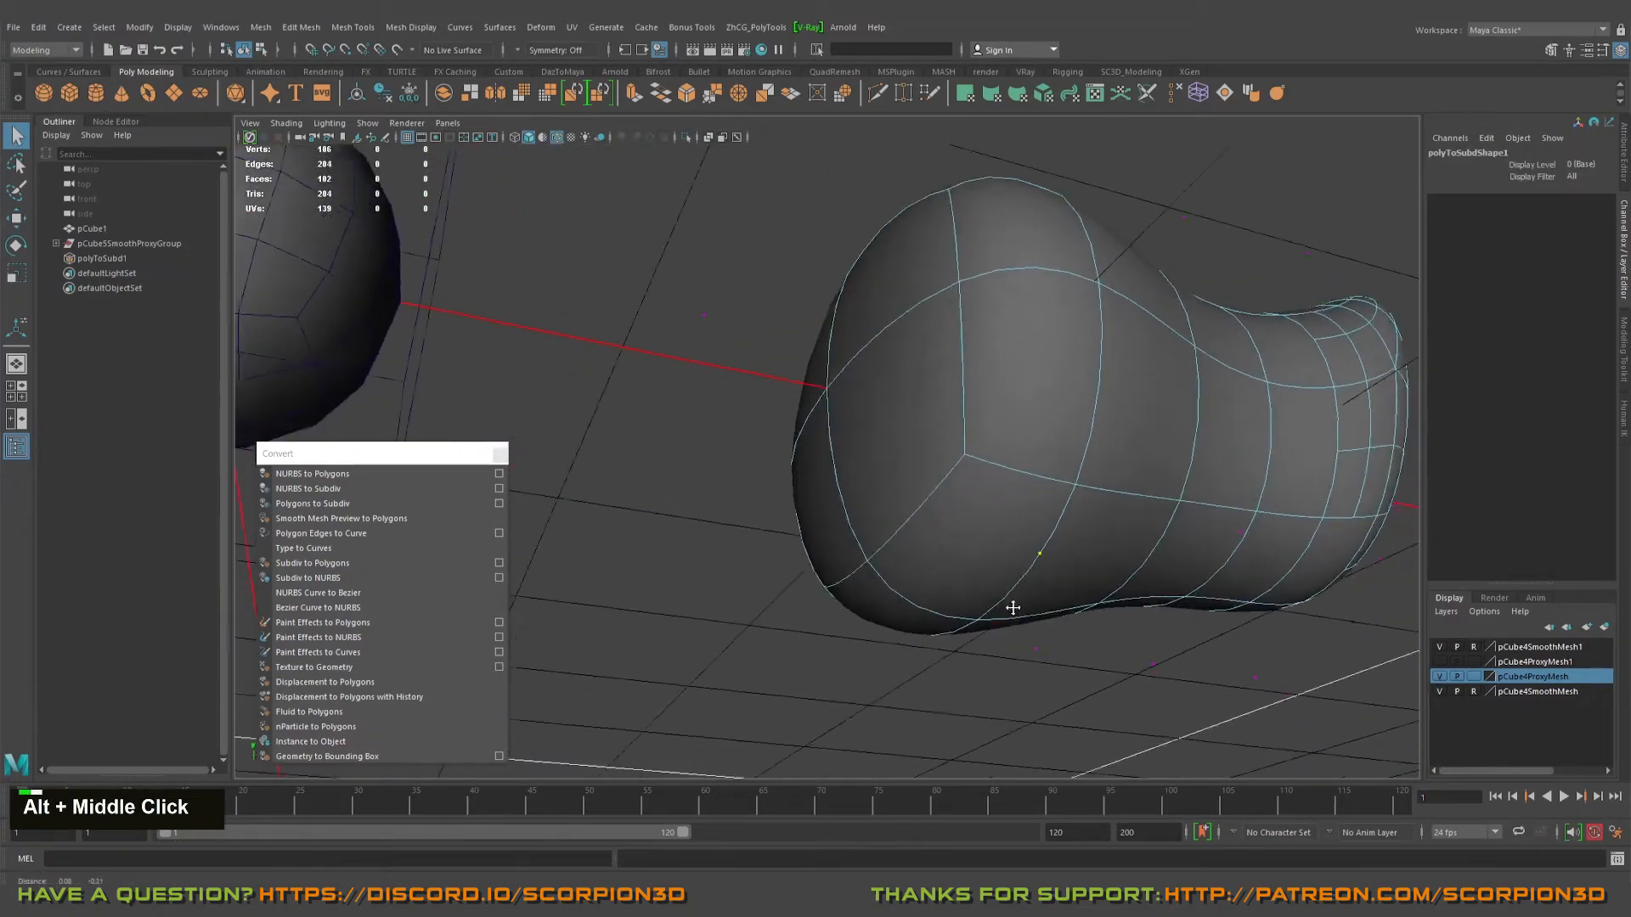
left_click_drag(1013, 607, 1222, 528, "alt")
key("w")
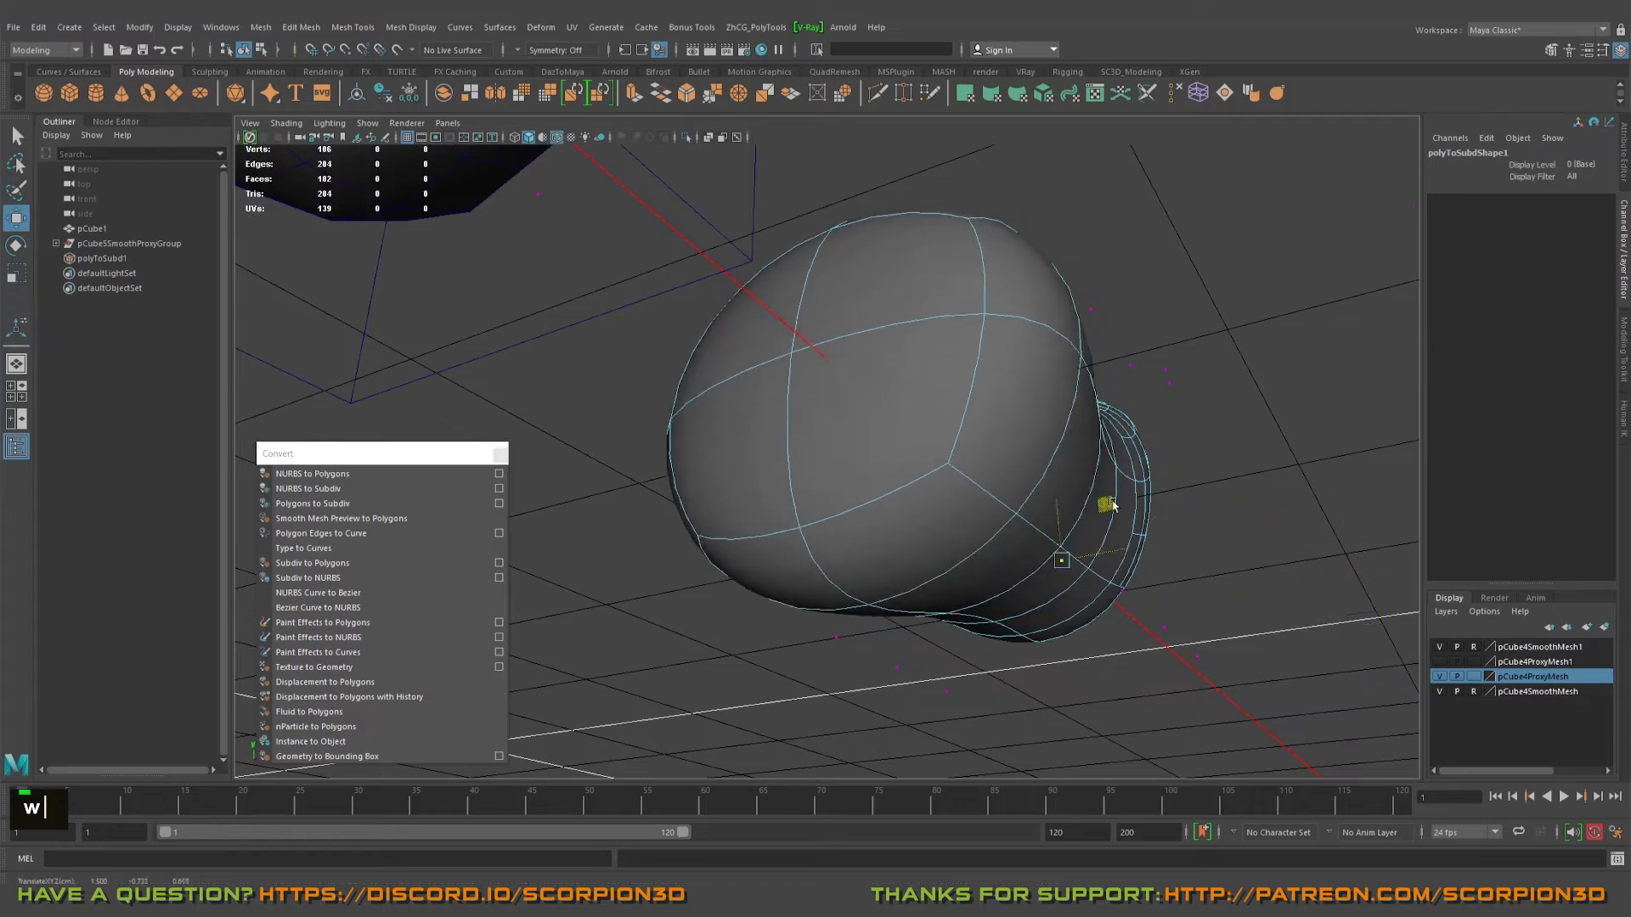
key("ctrl+z")
- Refine the subdiv surface twice around the selected base corner vertex, down to level 2
left_click_drag(954, 404, 1047, 500, "alt")
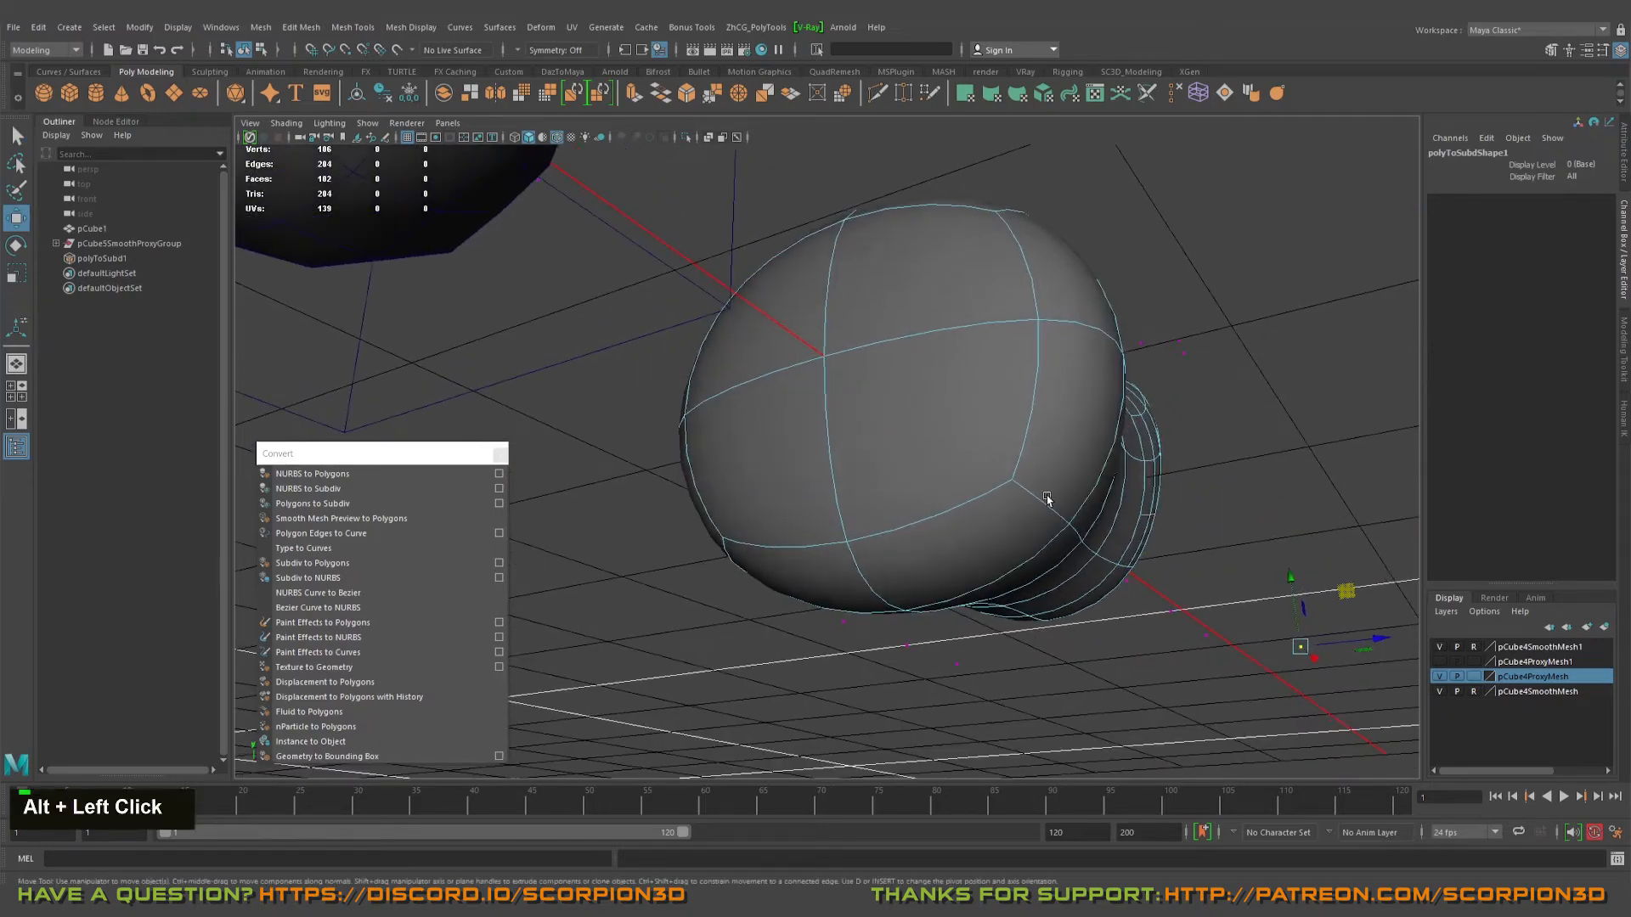
right_click(1035, 466)
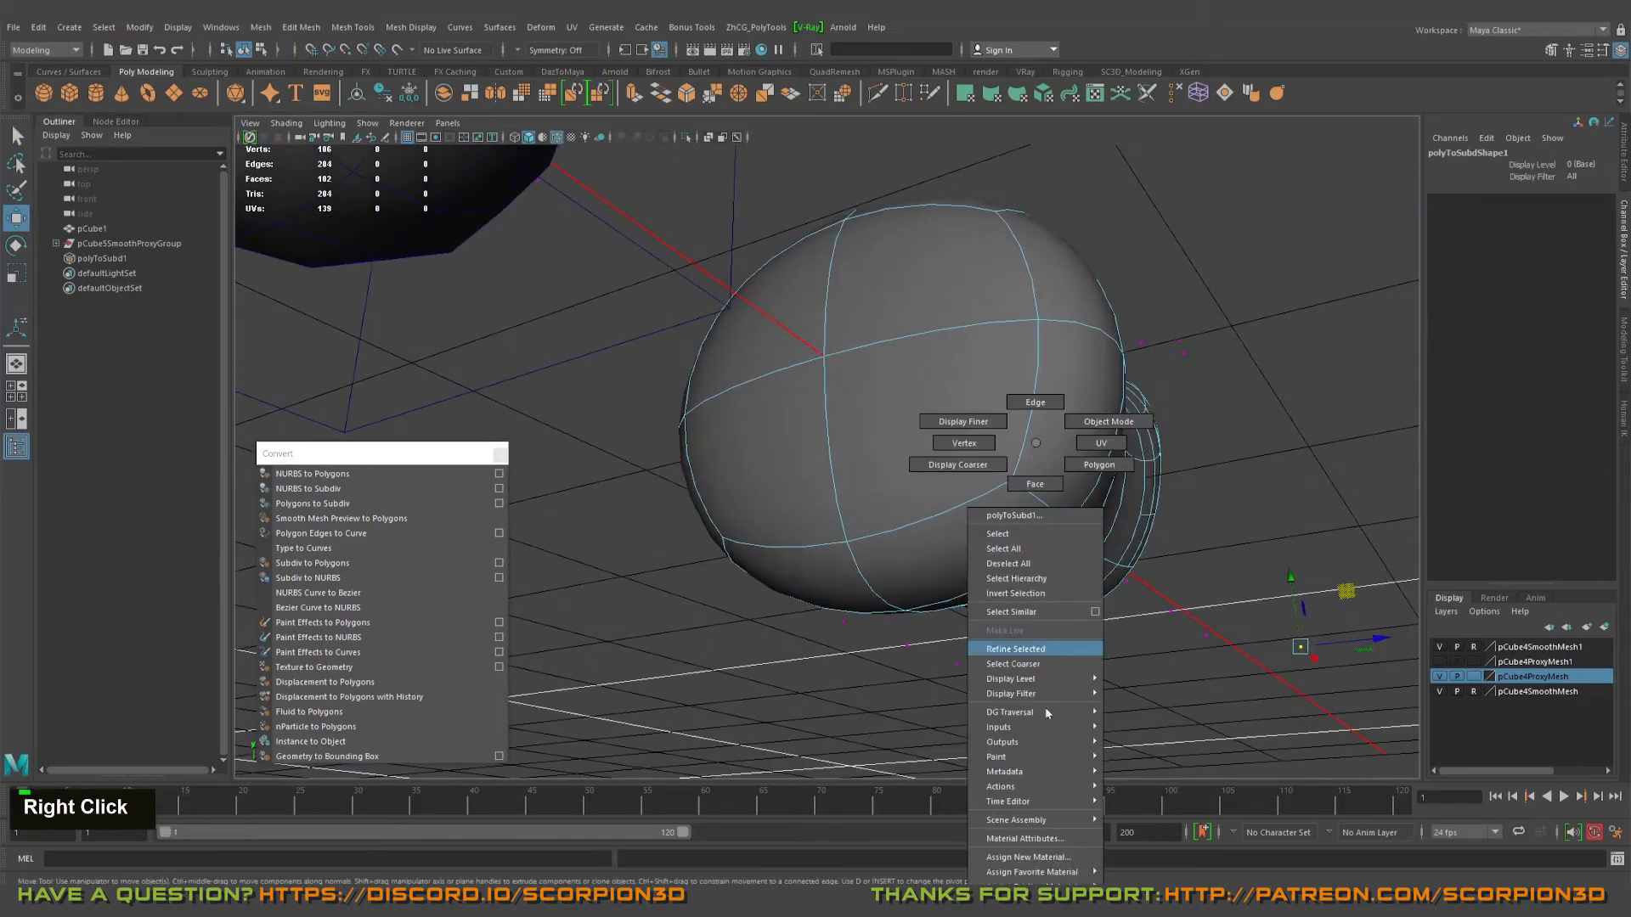
left_click(1030, 649)
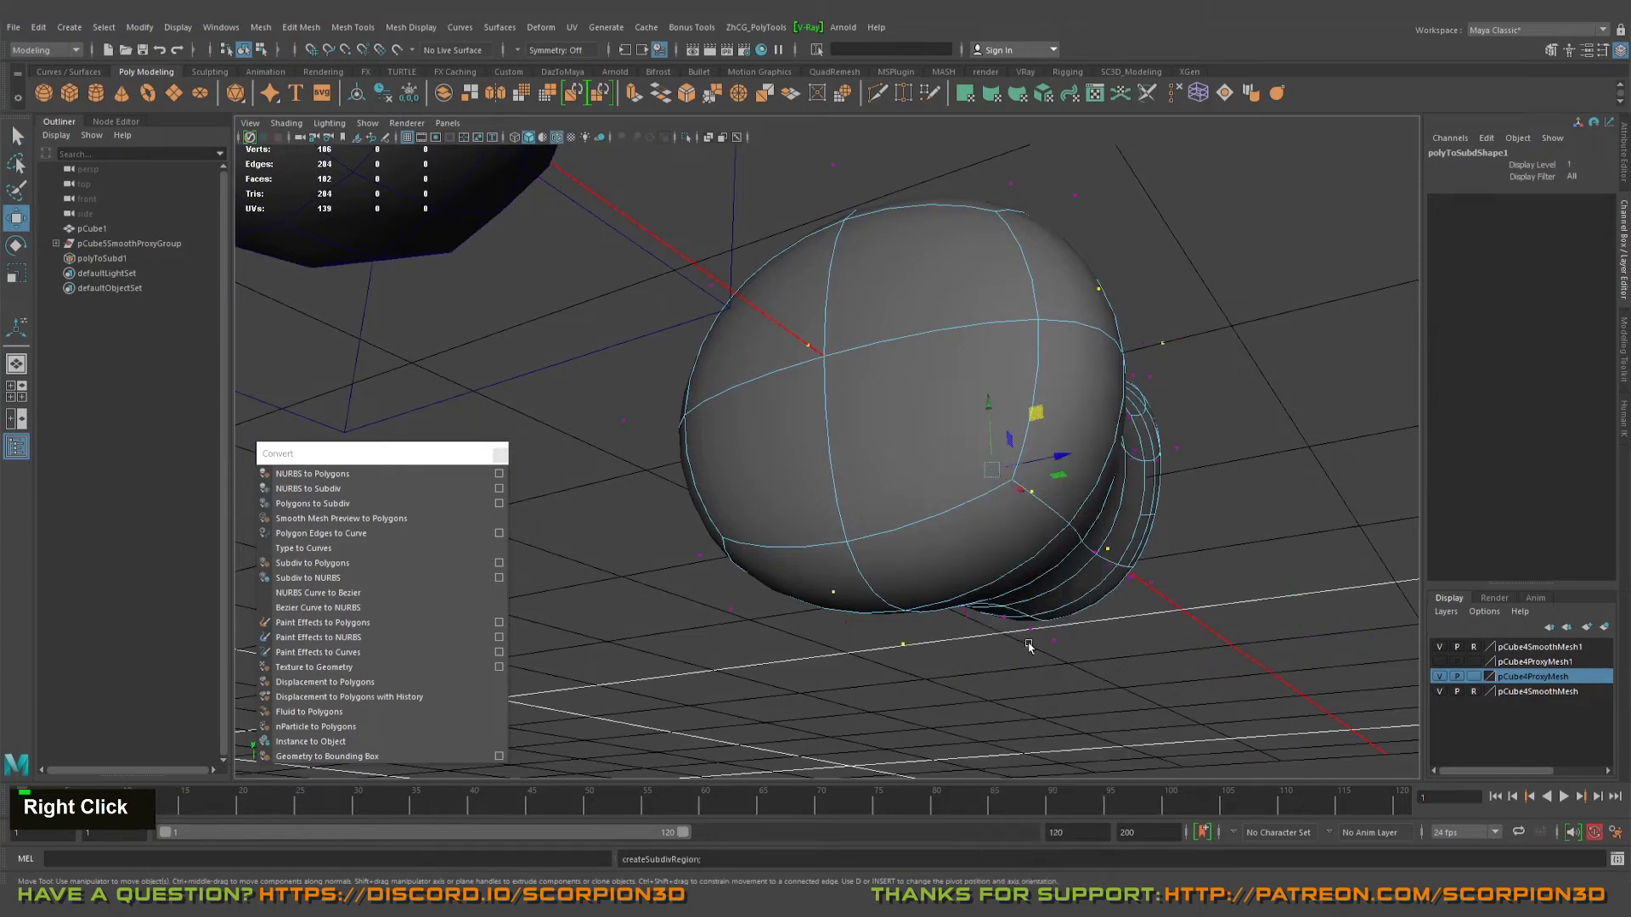
left_click_drag(1088, 557, 779, 360, "alt")
right_click(974, 447)
left_click_drag(1075, 325, 1146, 290, "alt")
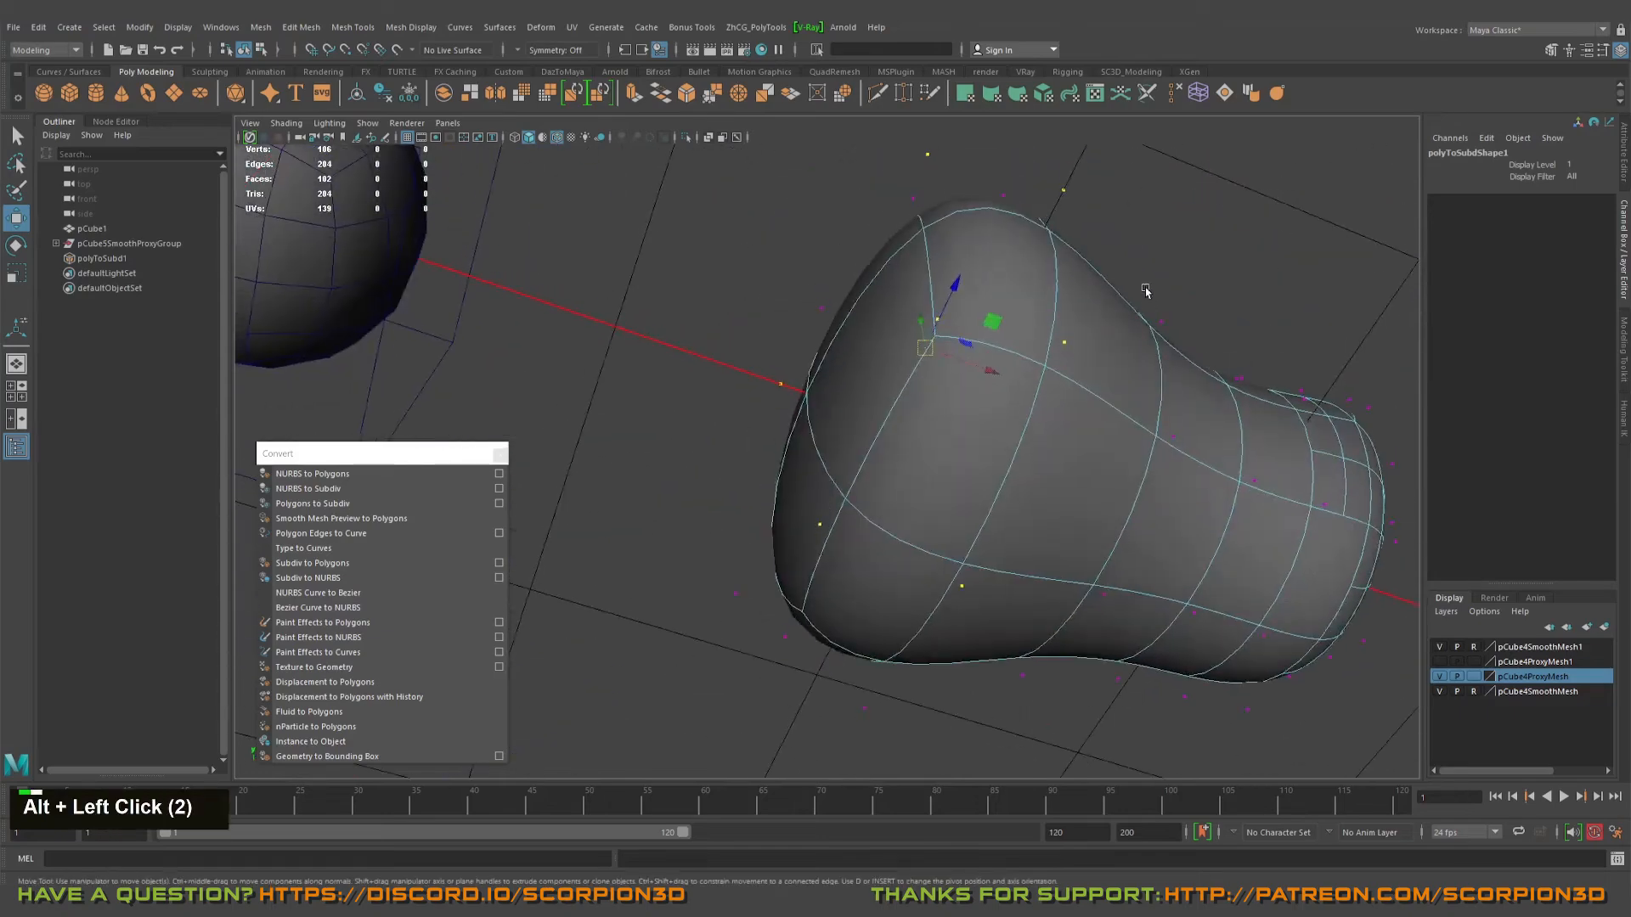
left_click_drag(1006, 450, 890, 588, "alt")
left_click_drag(997, 351, 981, 443, "alt")
right_click(973, 406)
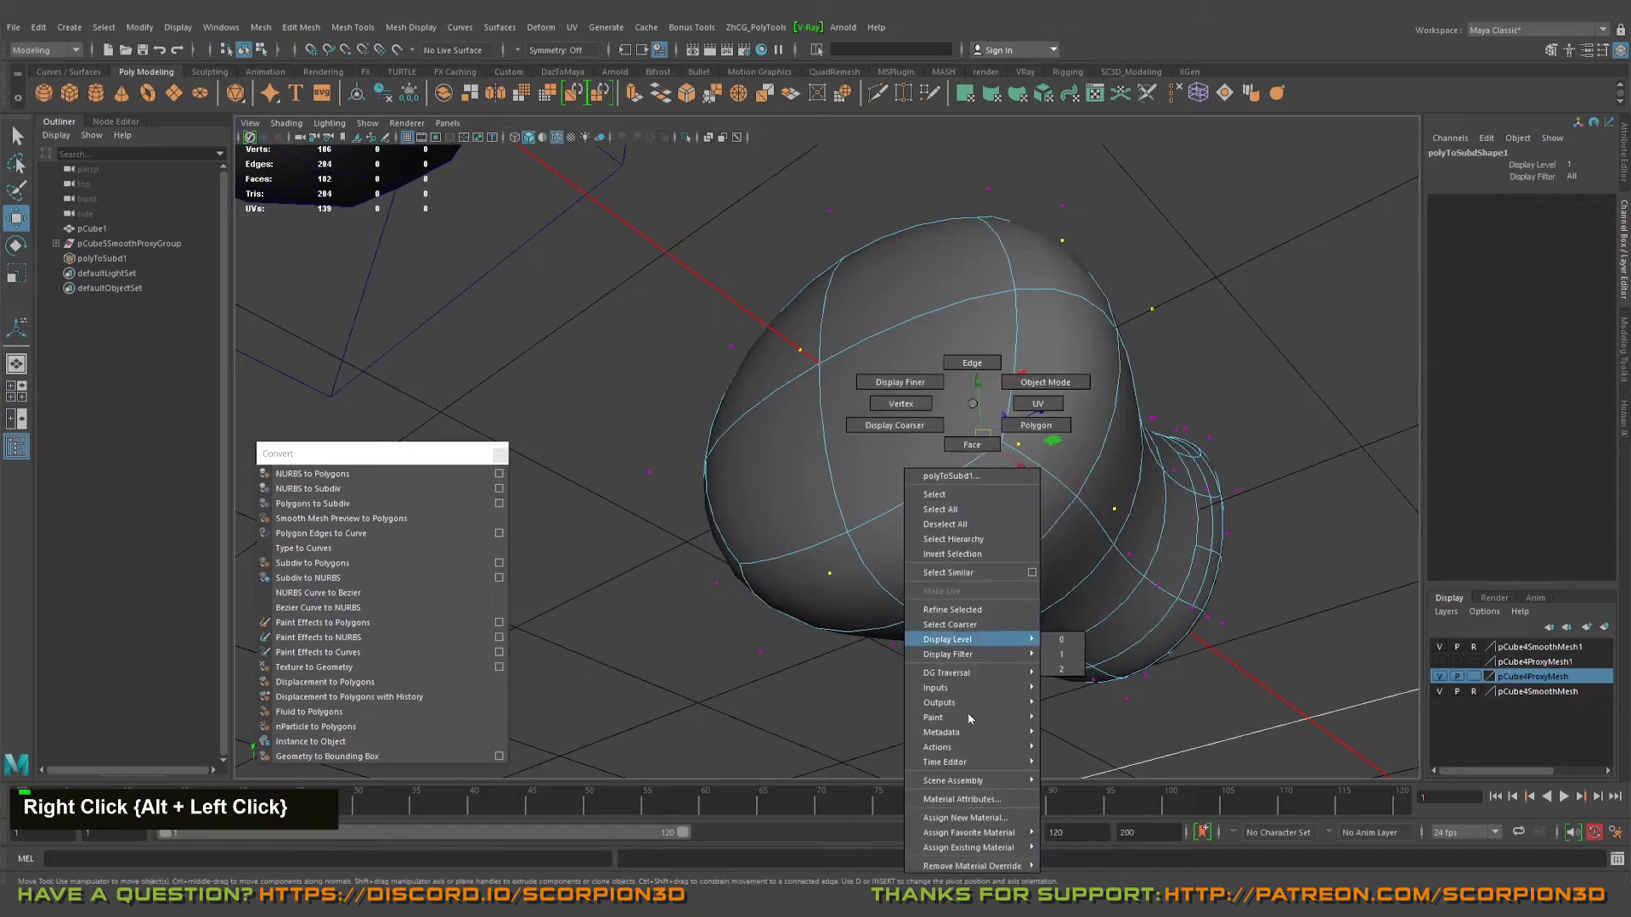
left_click(988, 609)
- Select two neighbouring level 2 vertices on the thick end's face and refine them to level 3
left_click_drag(983, 450, 830, 315, "alt")
left_click_drag(1145, 549, 1030, 495, "alt")
left_click(985, 335)
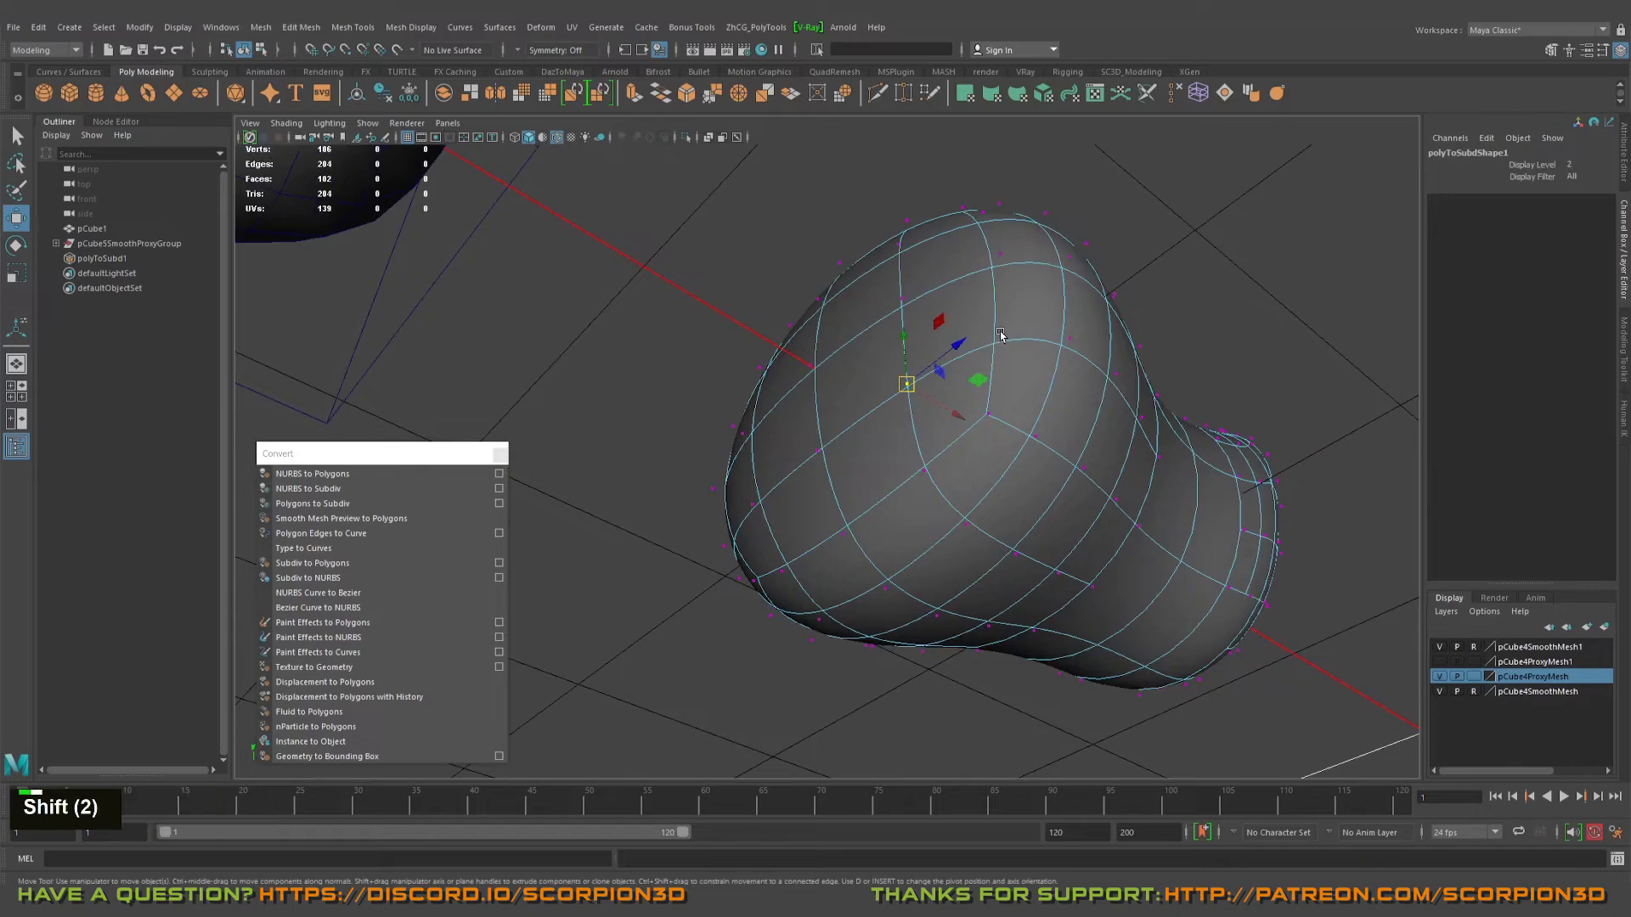
left_click_drag(1029, 343, 969, 365, "alt")
right_click(964, 364)
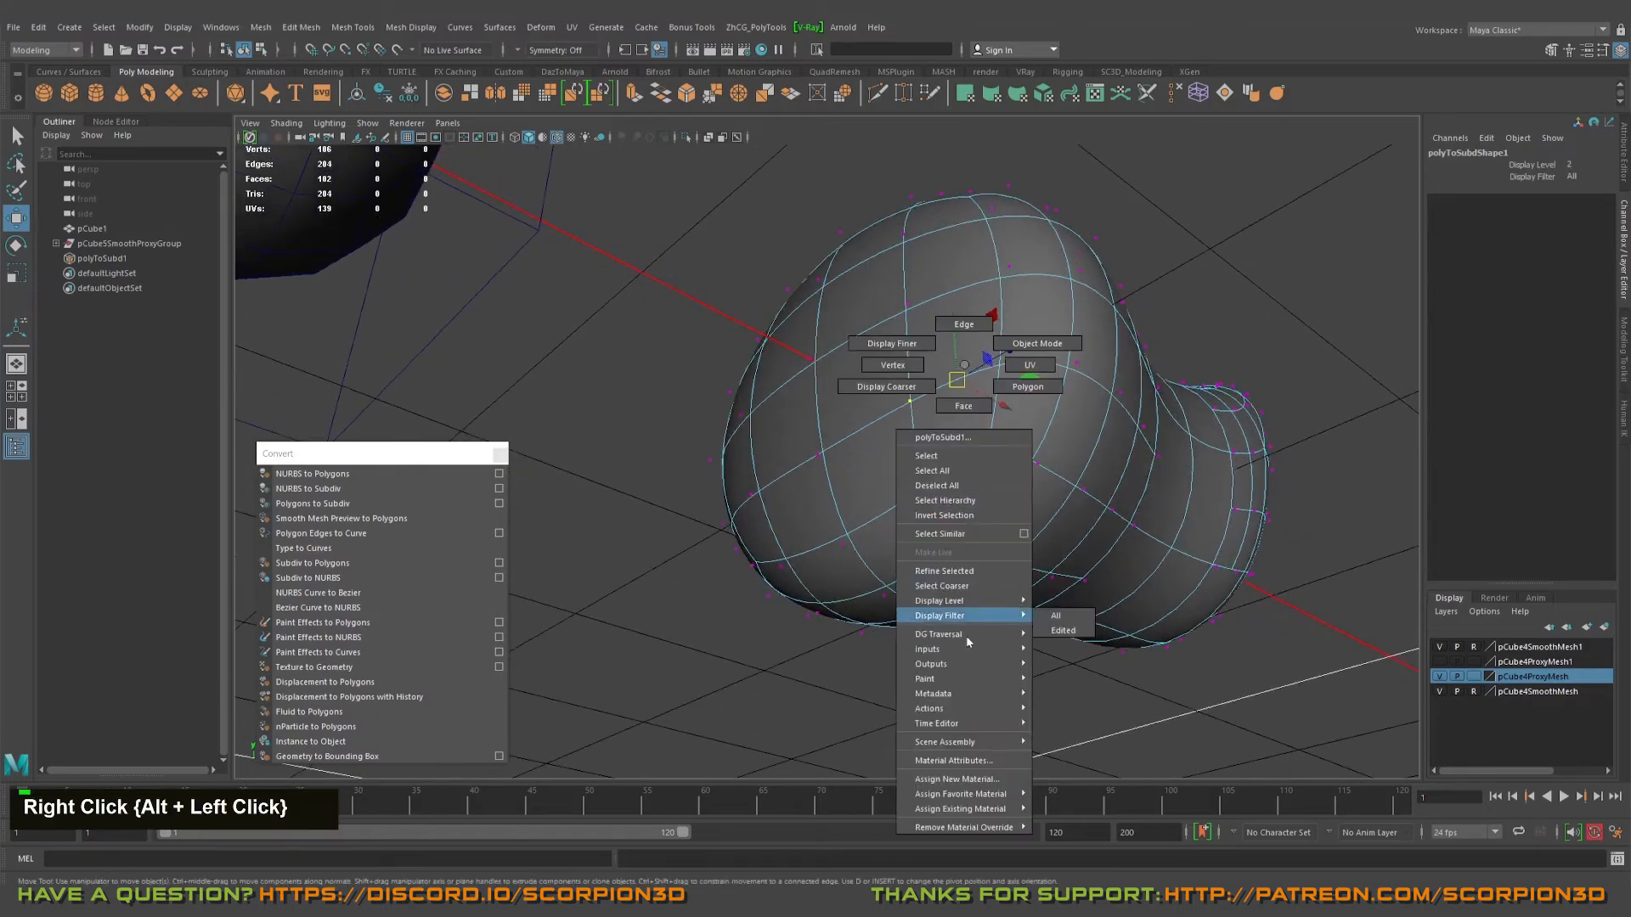
left_click(945, 571)
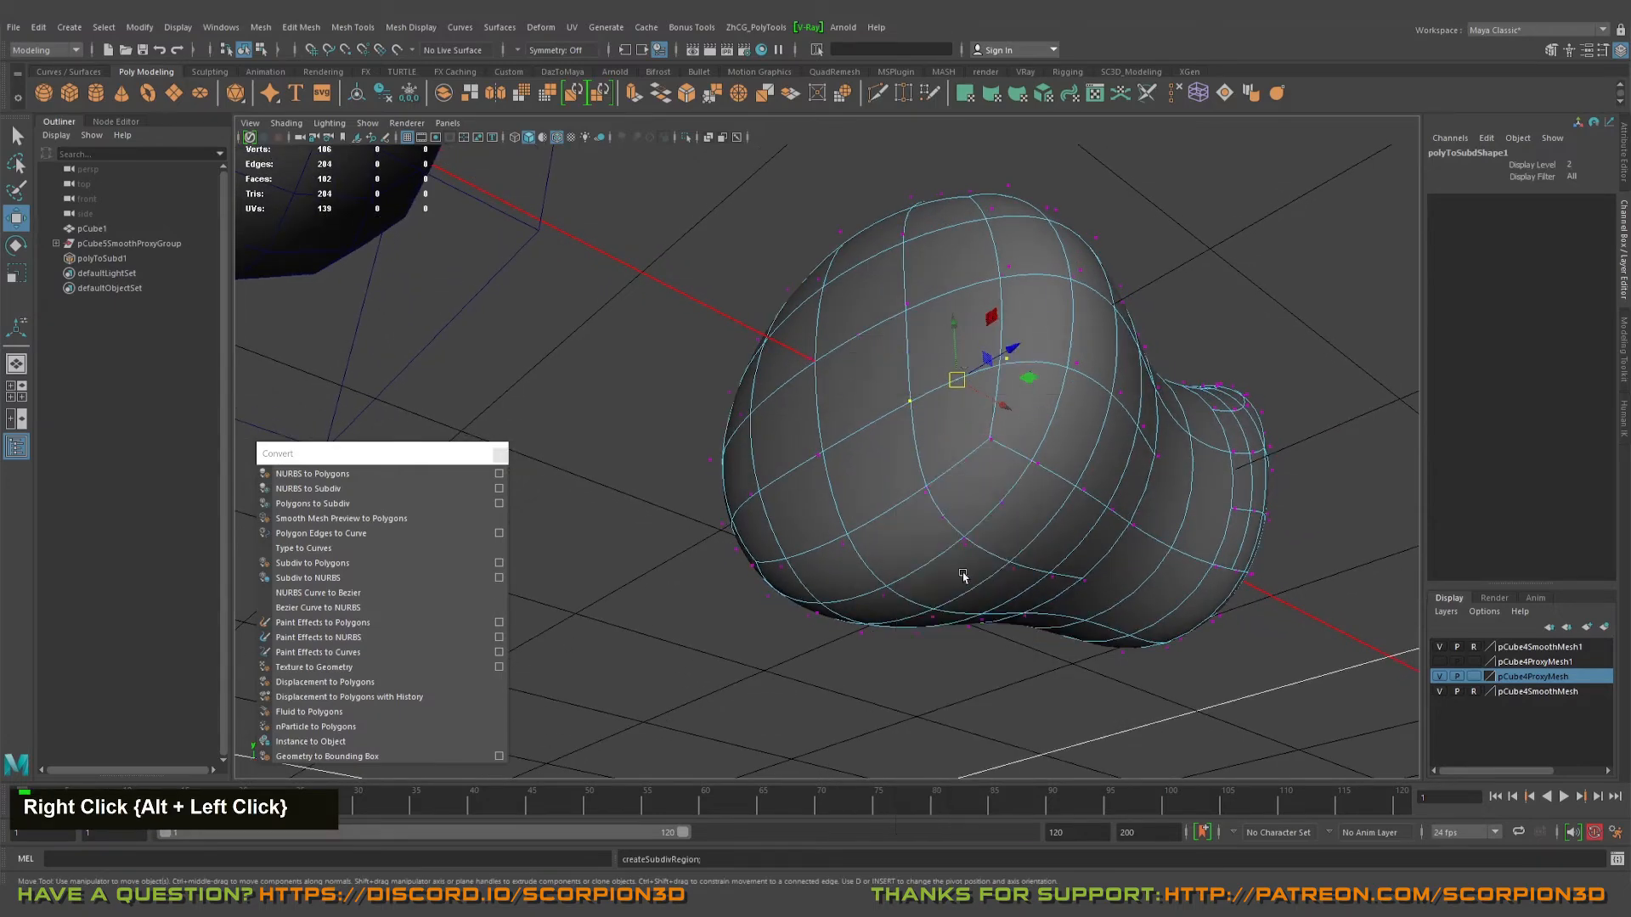
- Select a single level 3 vertex in the middle of the refined patch and refine it to level 4
mouse_move(1032, 505)
left_mouse_down("alt")
mouse_move(1053, 486)
mouse_move(1026, 529)
left_mouse_up("alt")
right_click_drag(1026, 529, 1009, 480, "alt")
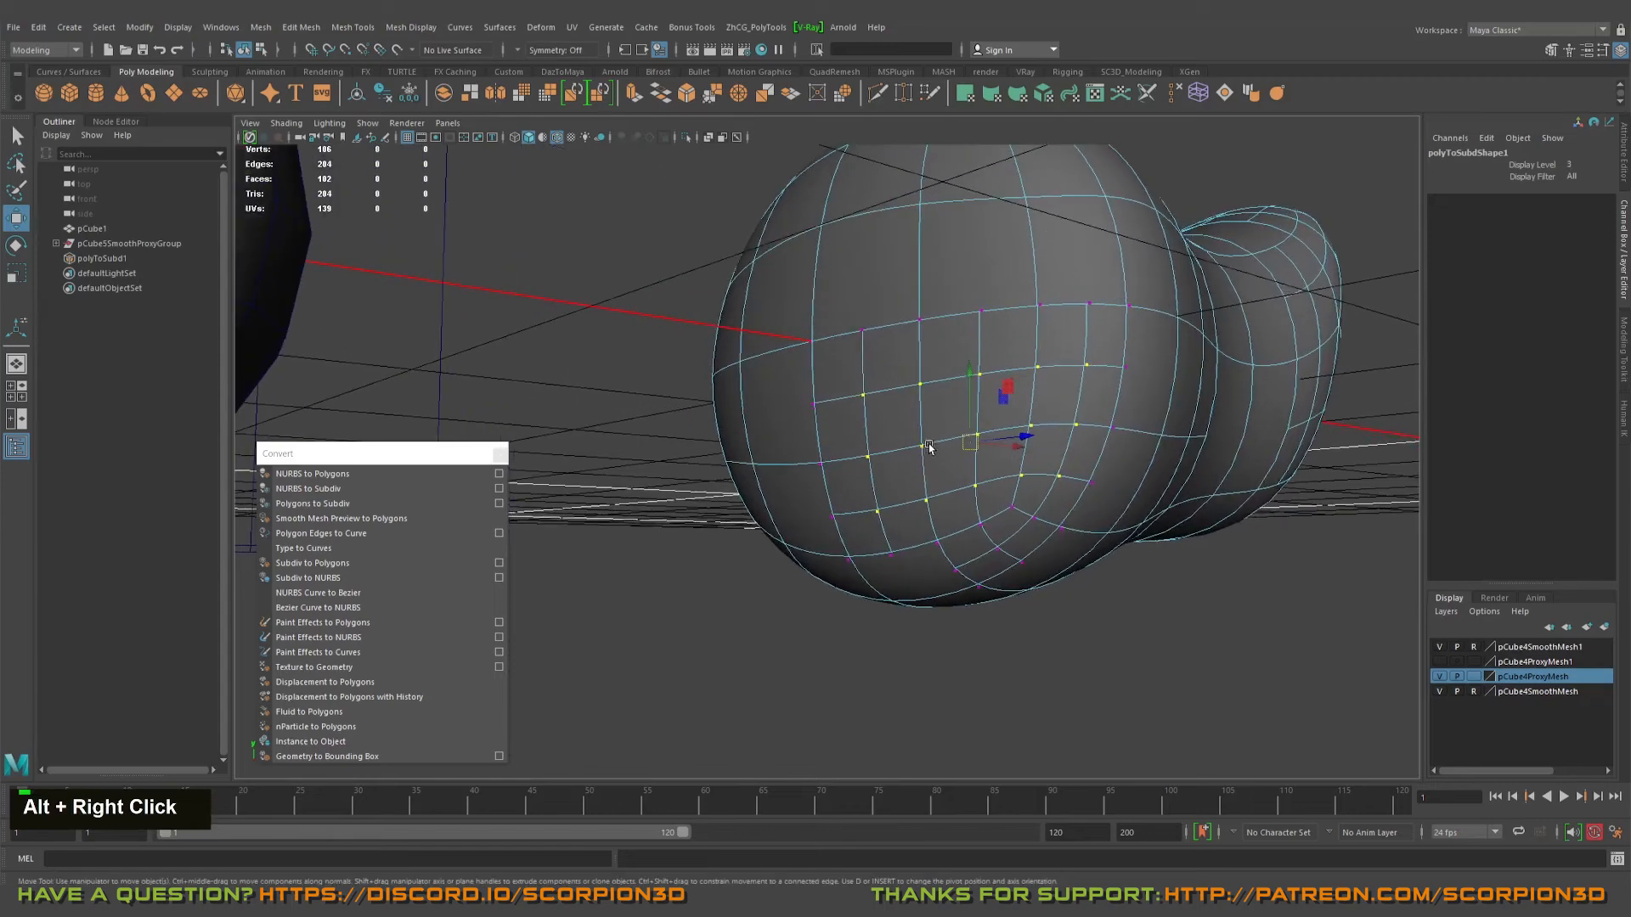
key("q")
left_click(921, 447)
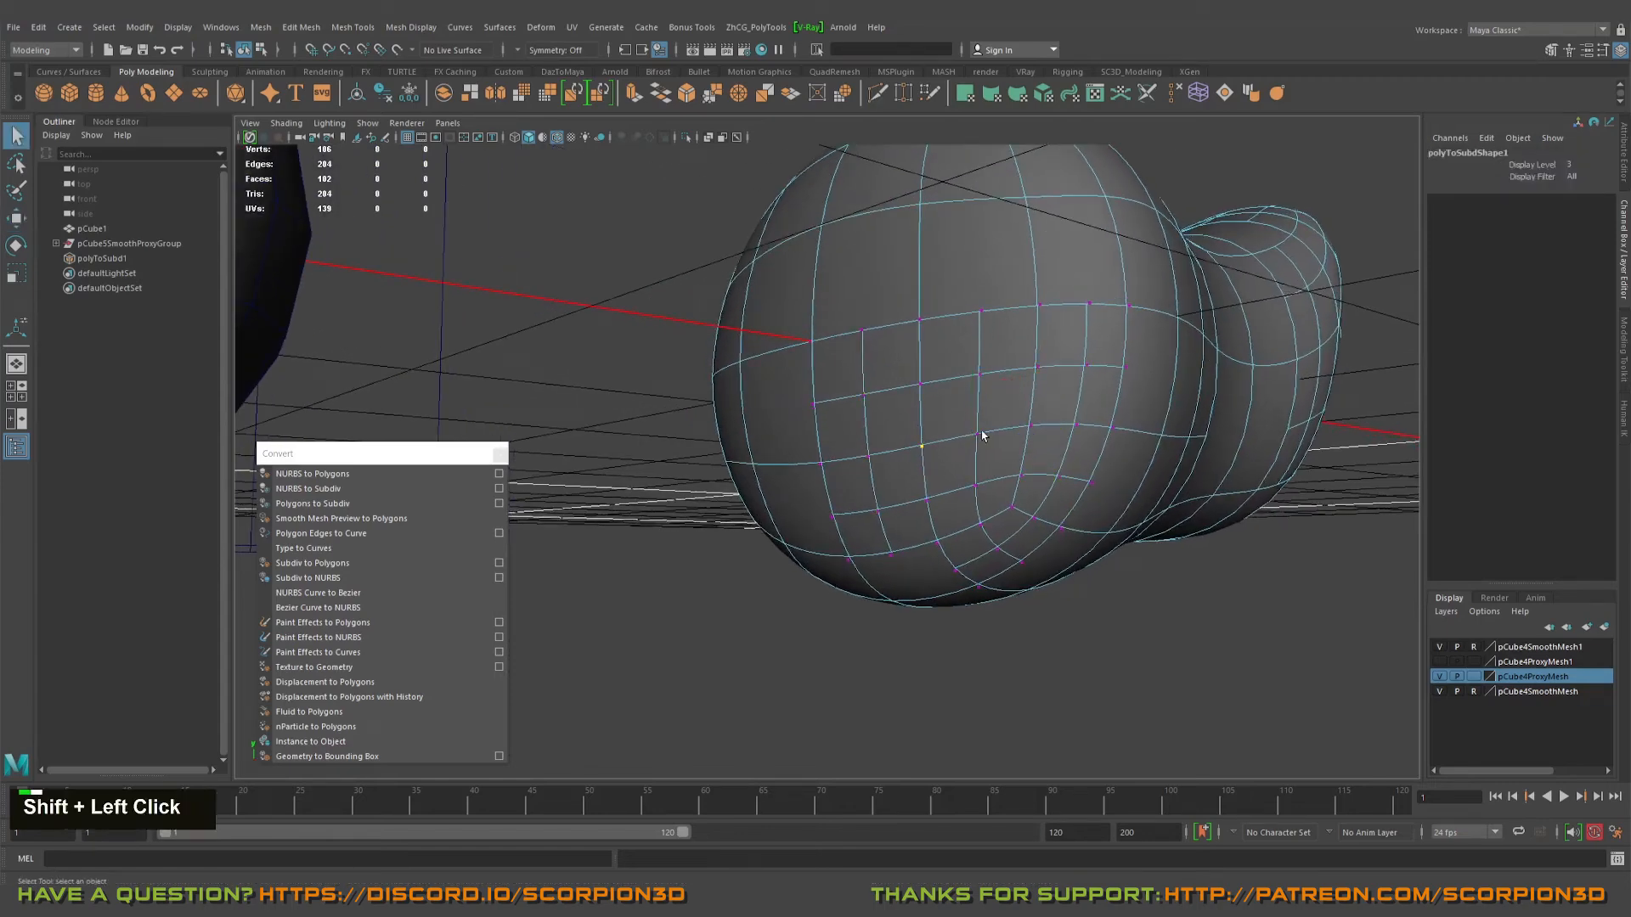
right_click(976, 437)
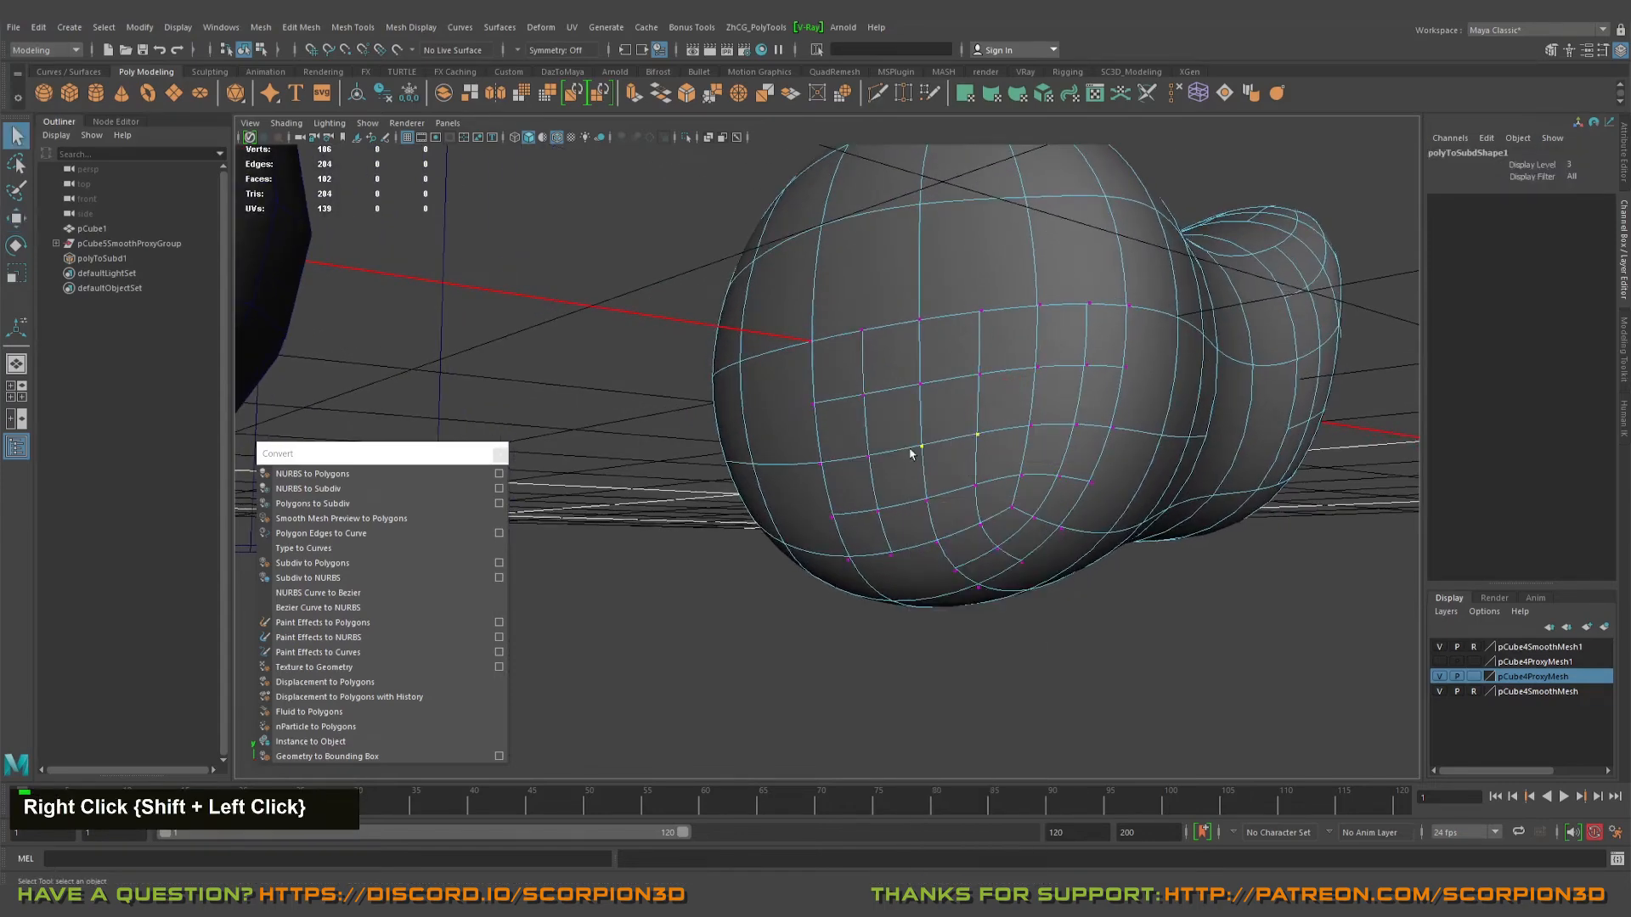
left_click(923, 448, "shift")
left_click(924, 450)
left_click_drag(925, 450, 920, 494, "alt")
key("w")
right_click(901, 495)
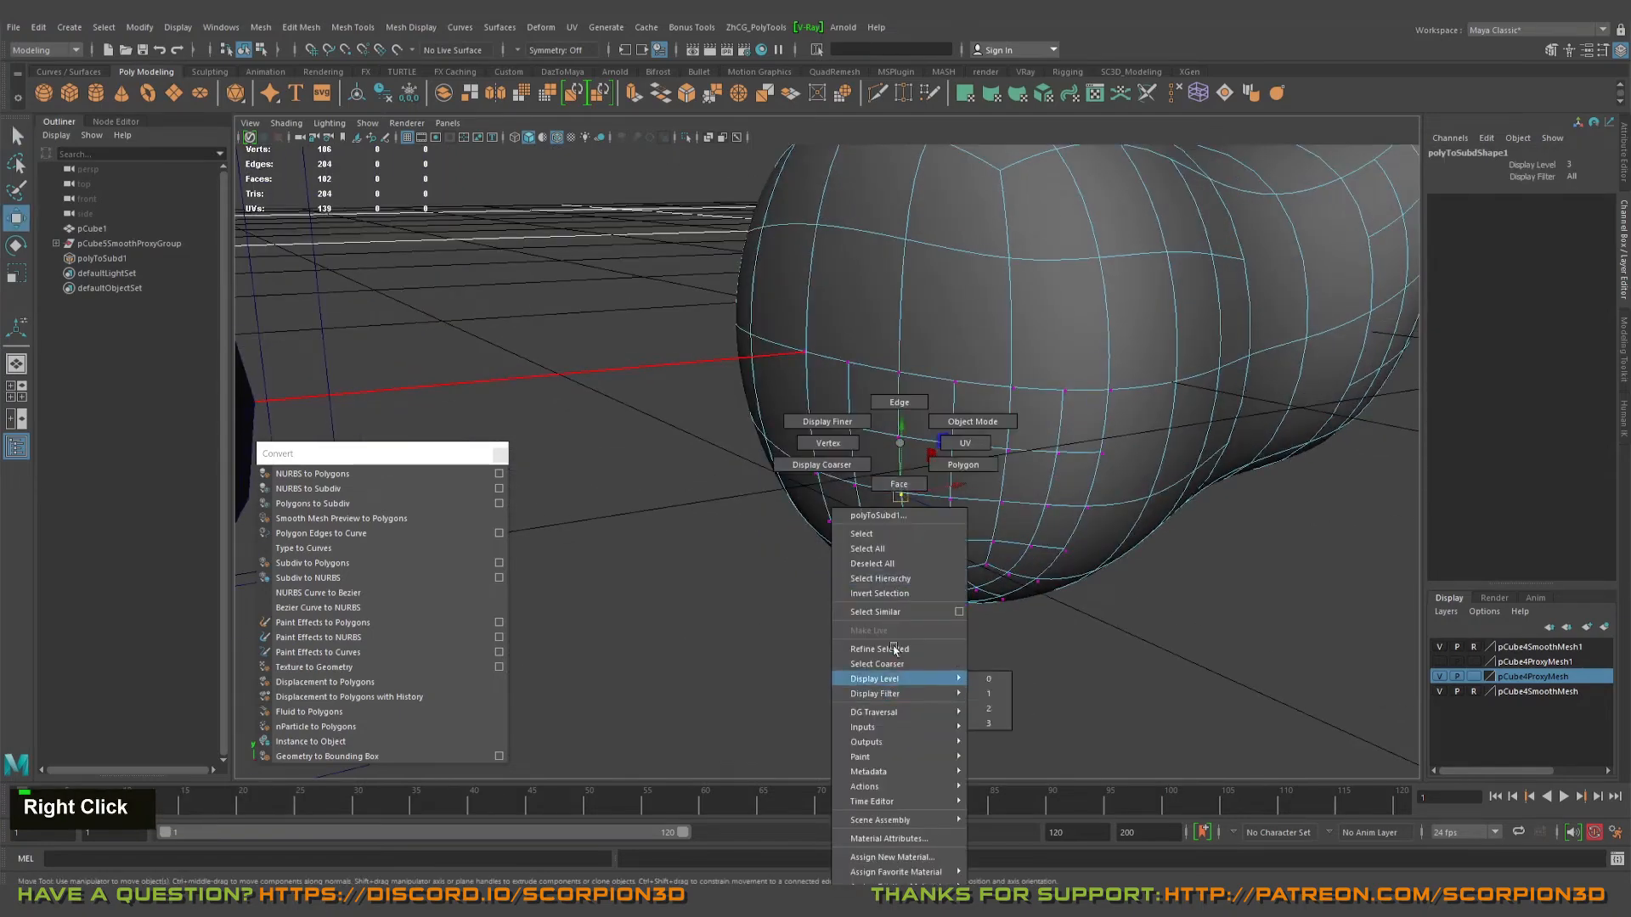
right_click_drag(894, 650, 898, 648)
right_click_drag(892, 583, 992, 569, "alt")
left_click_drag(993, 569, 981, 500, "alt")
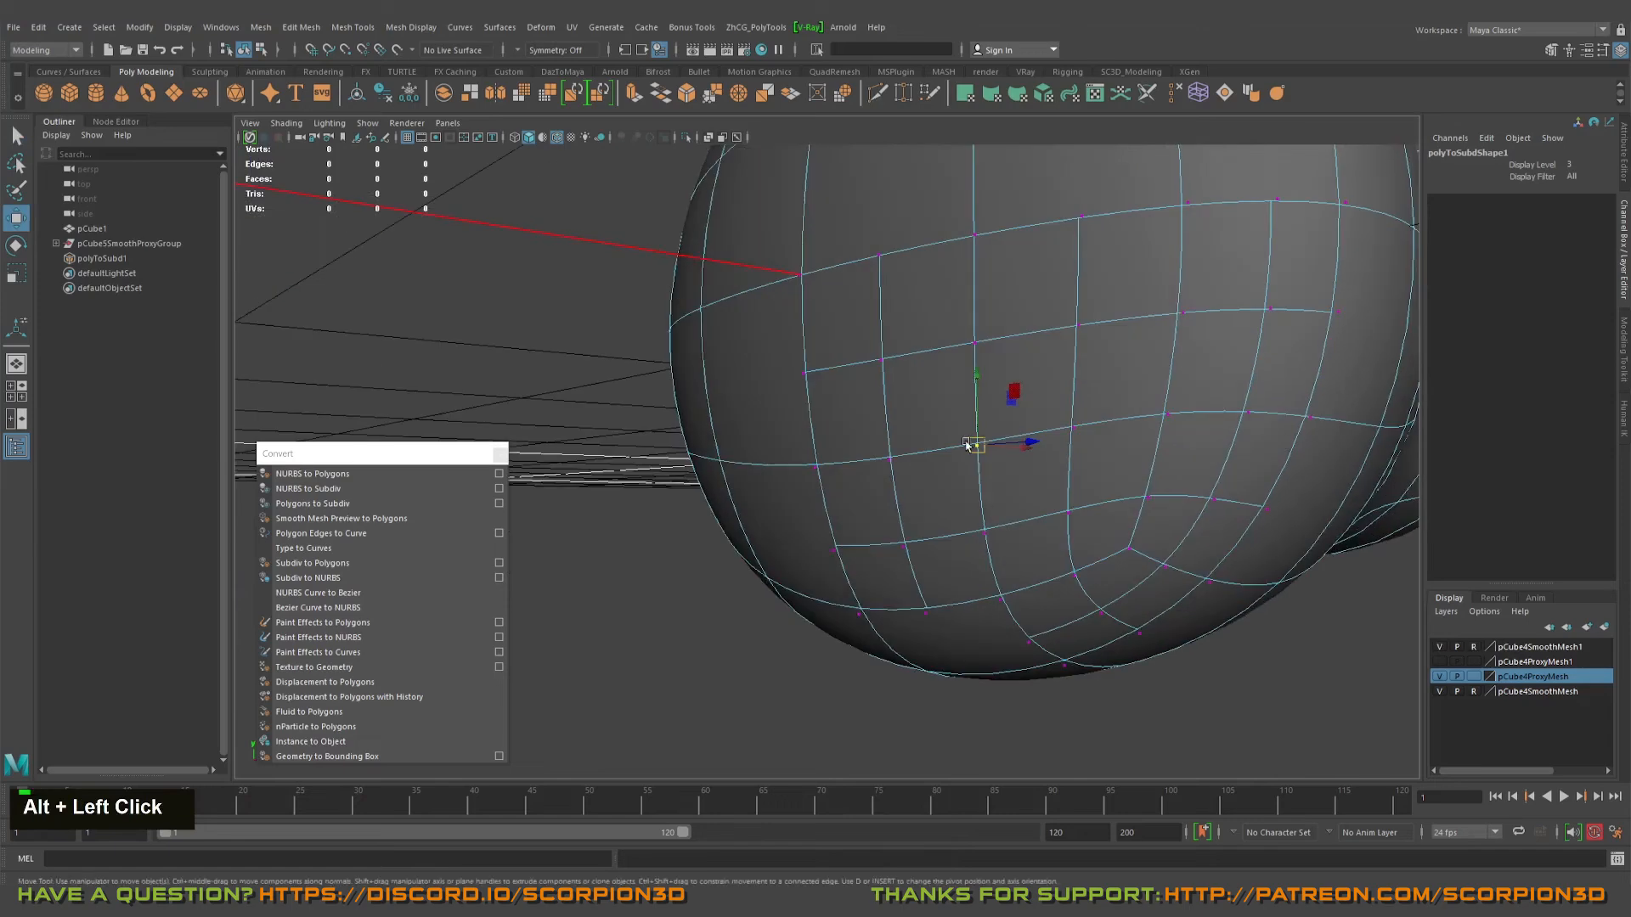
right_click(970, 447)
right_click_drag(971, 653, 969, 655)
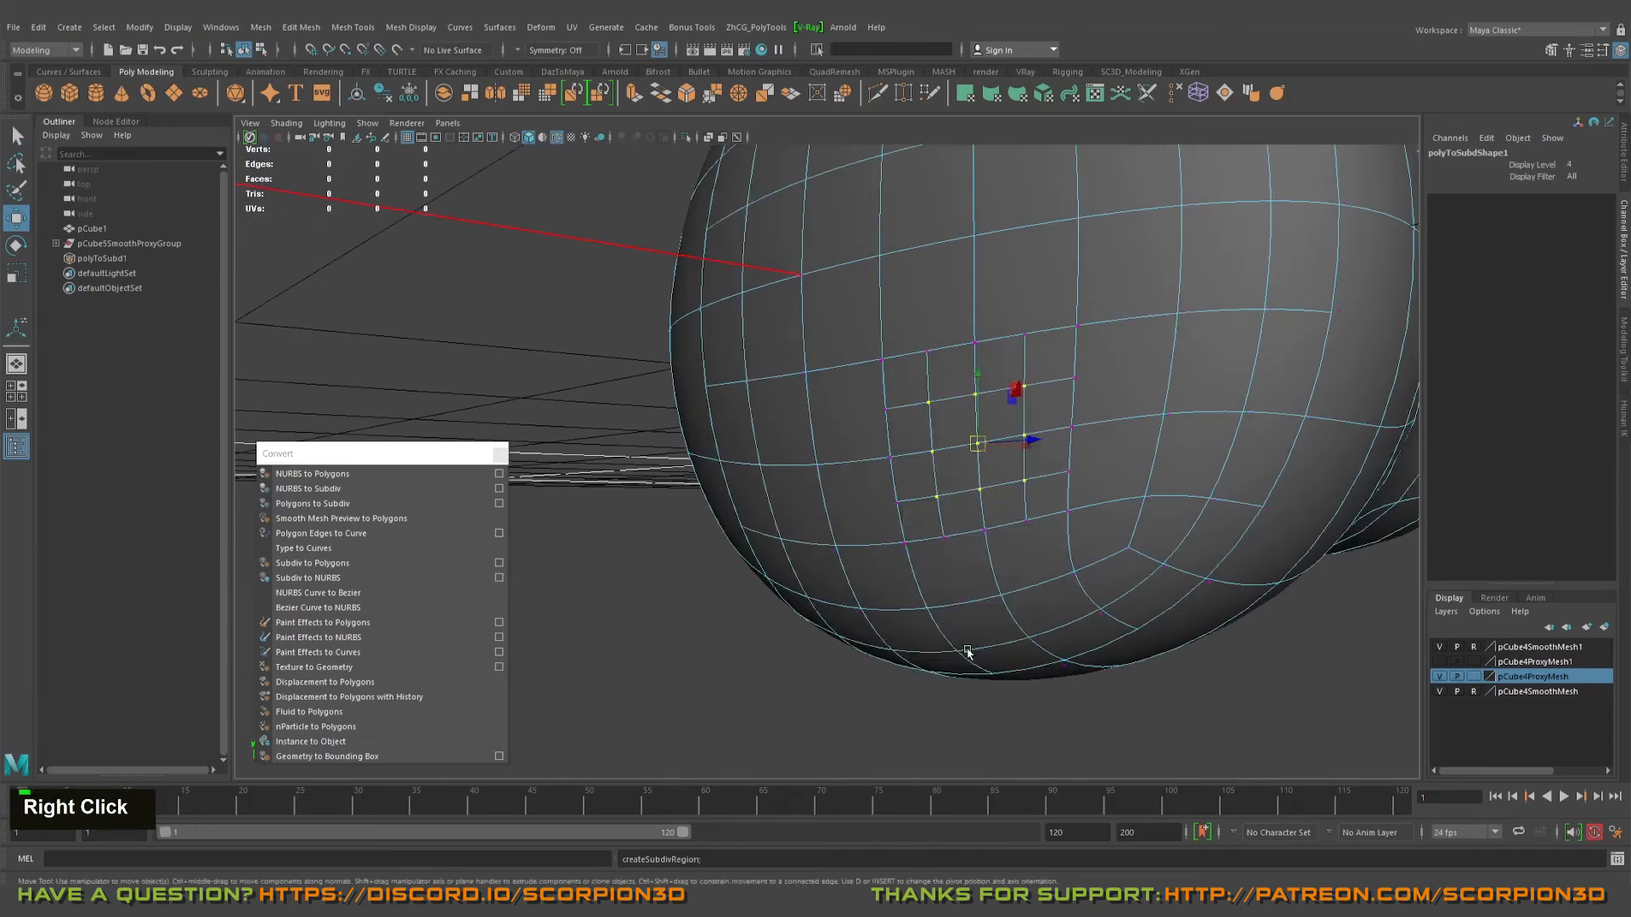
- Check the face components of the level 4 patch and return the subdiv surface to object mode
left_click_drag(969, 655, 1008, 462, "alt")
right_click_drag(975, 390, 968, 417)
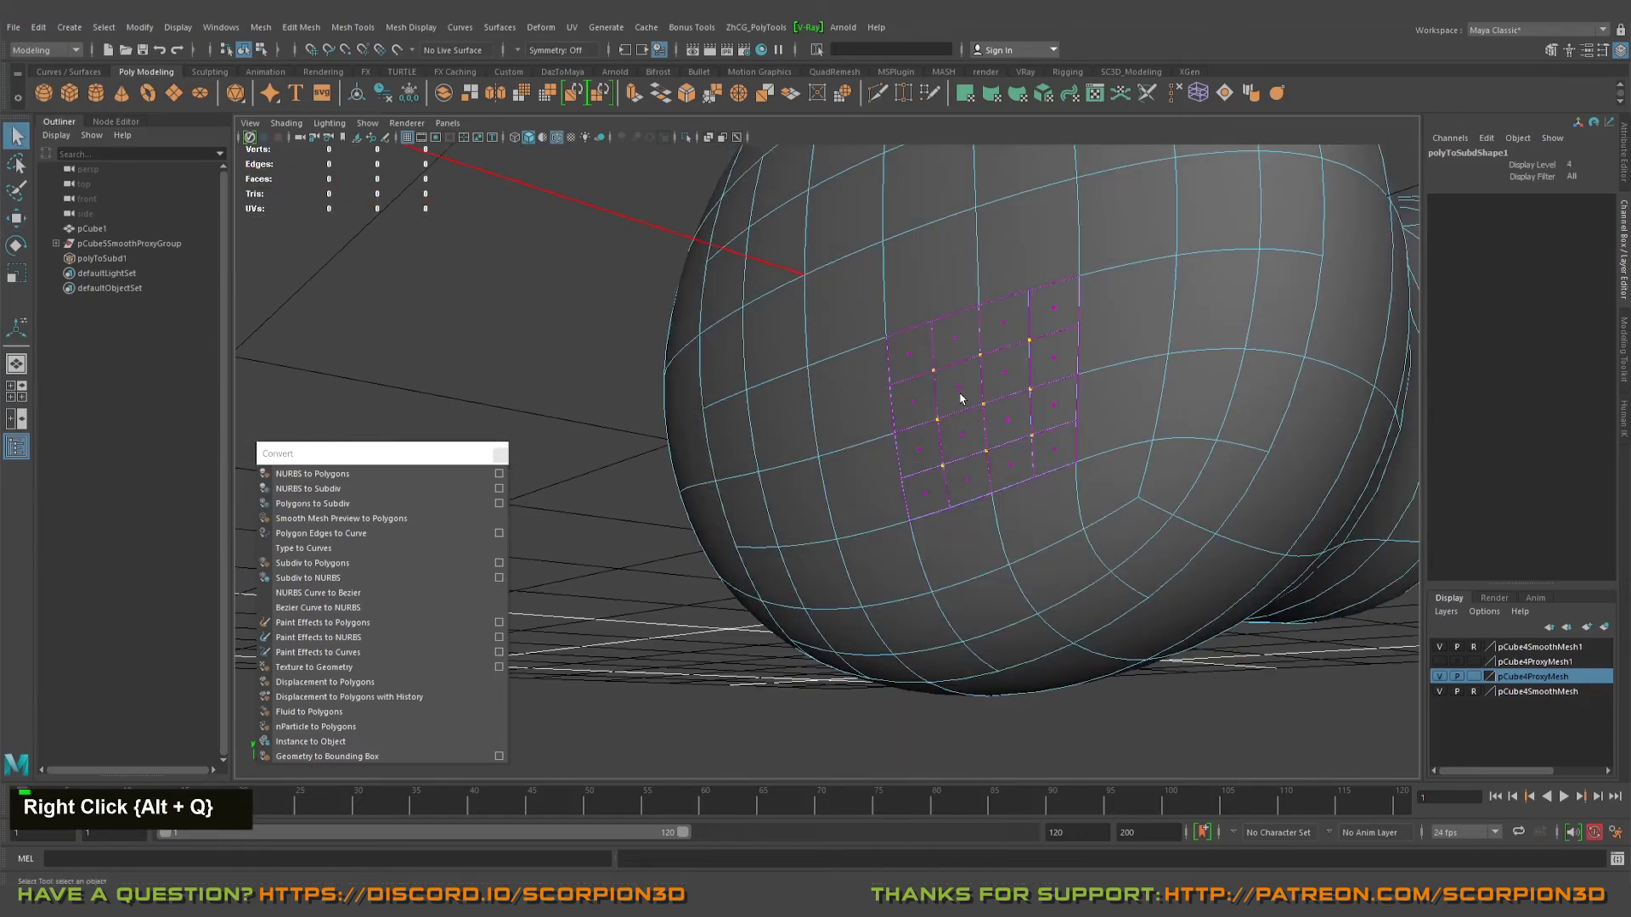
left_click_drag(977, 400, 933, 412, "alt")
right_click_drag(931, 408, 1006, 438)
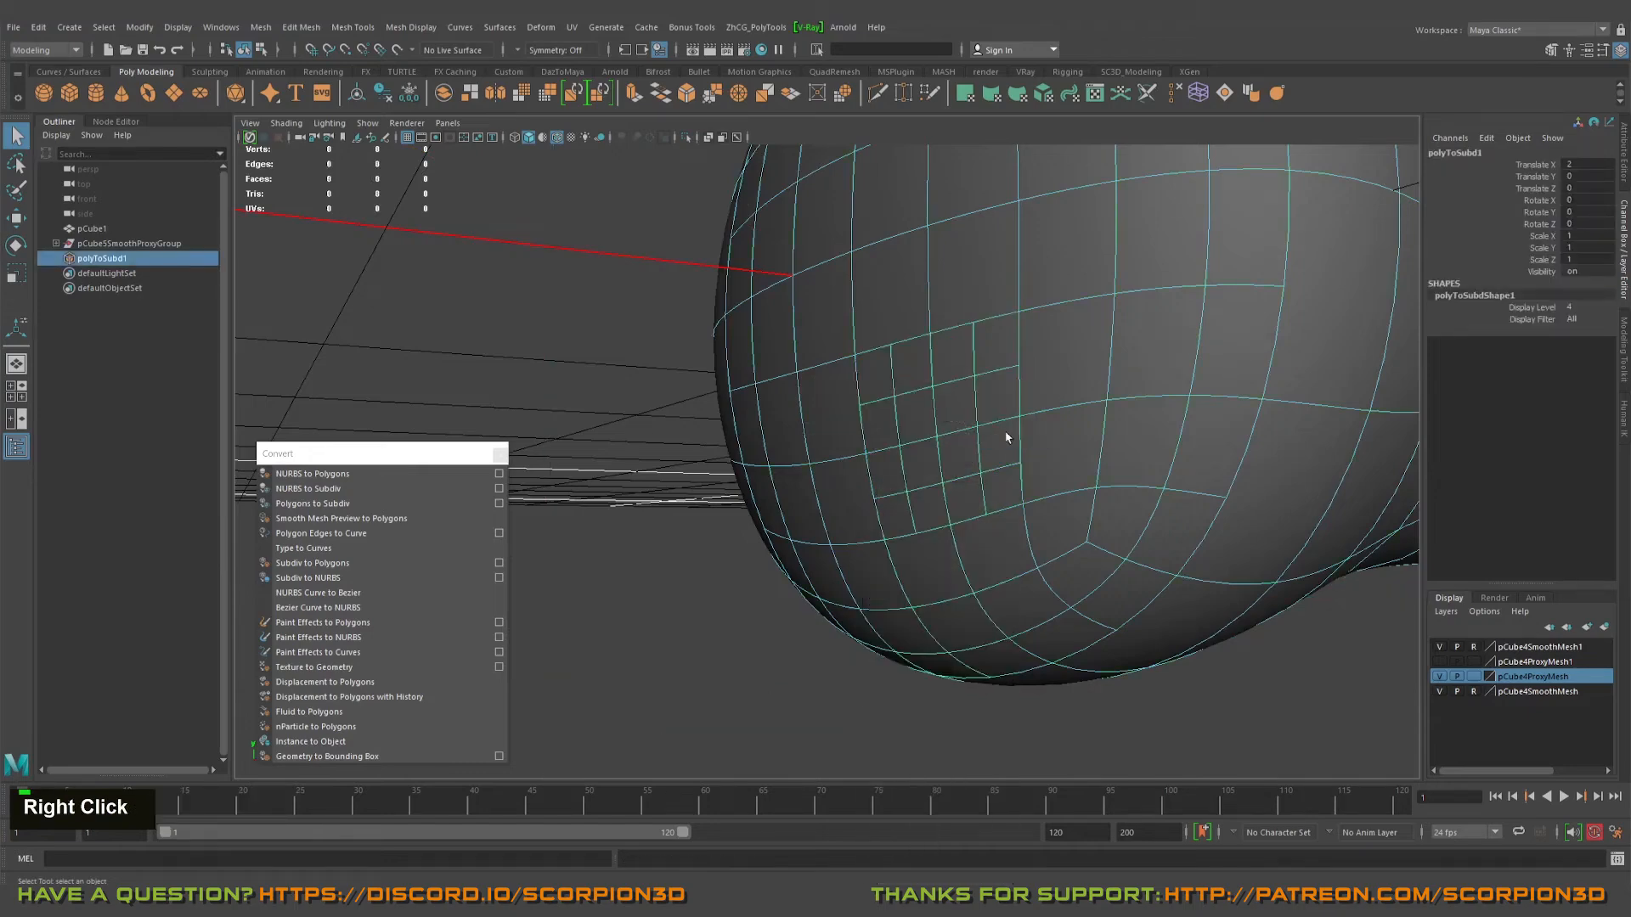
- Push a column of vertices in the level 4 patch into the thick end to form a small dent, and return to object mode
right_click_drag(926, 401, 933, 407)
left_click_drag(933, 407, 823, 482, "alt")
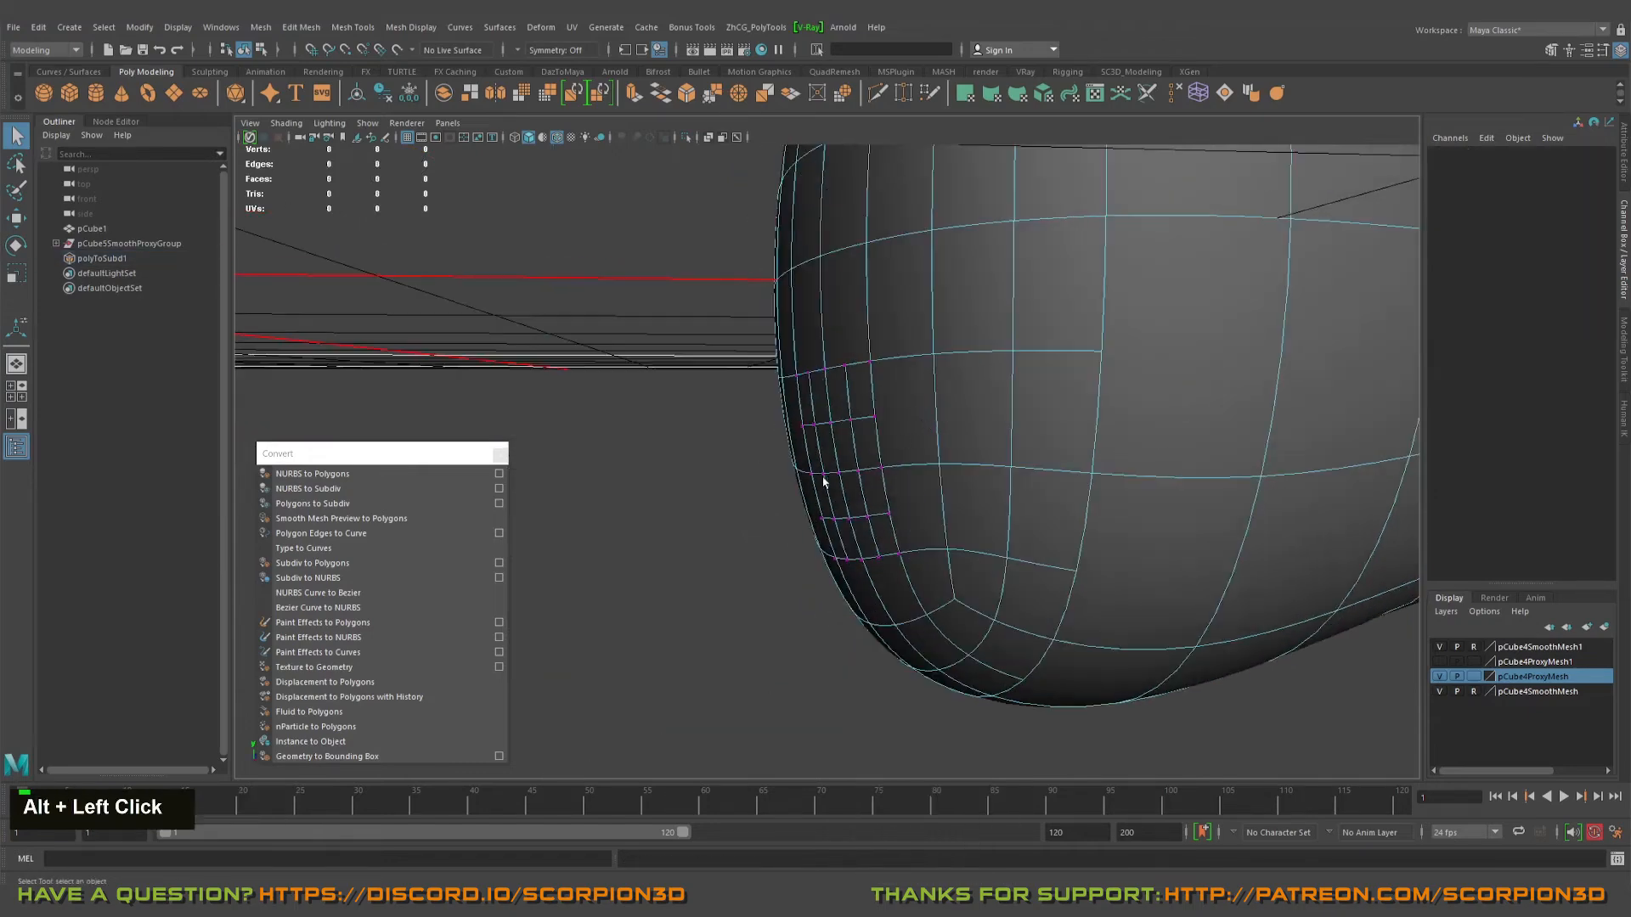
left_click(830, 424)
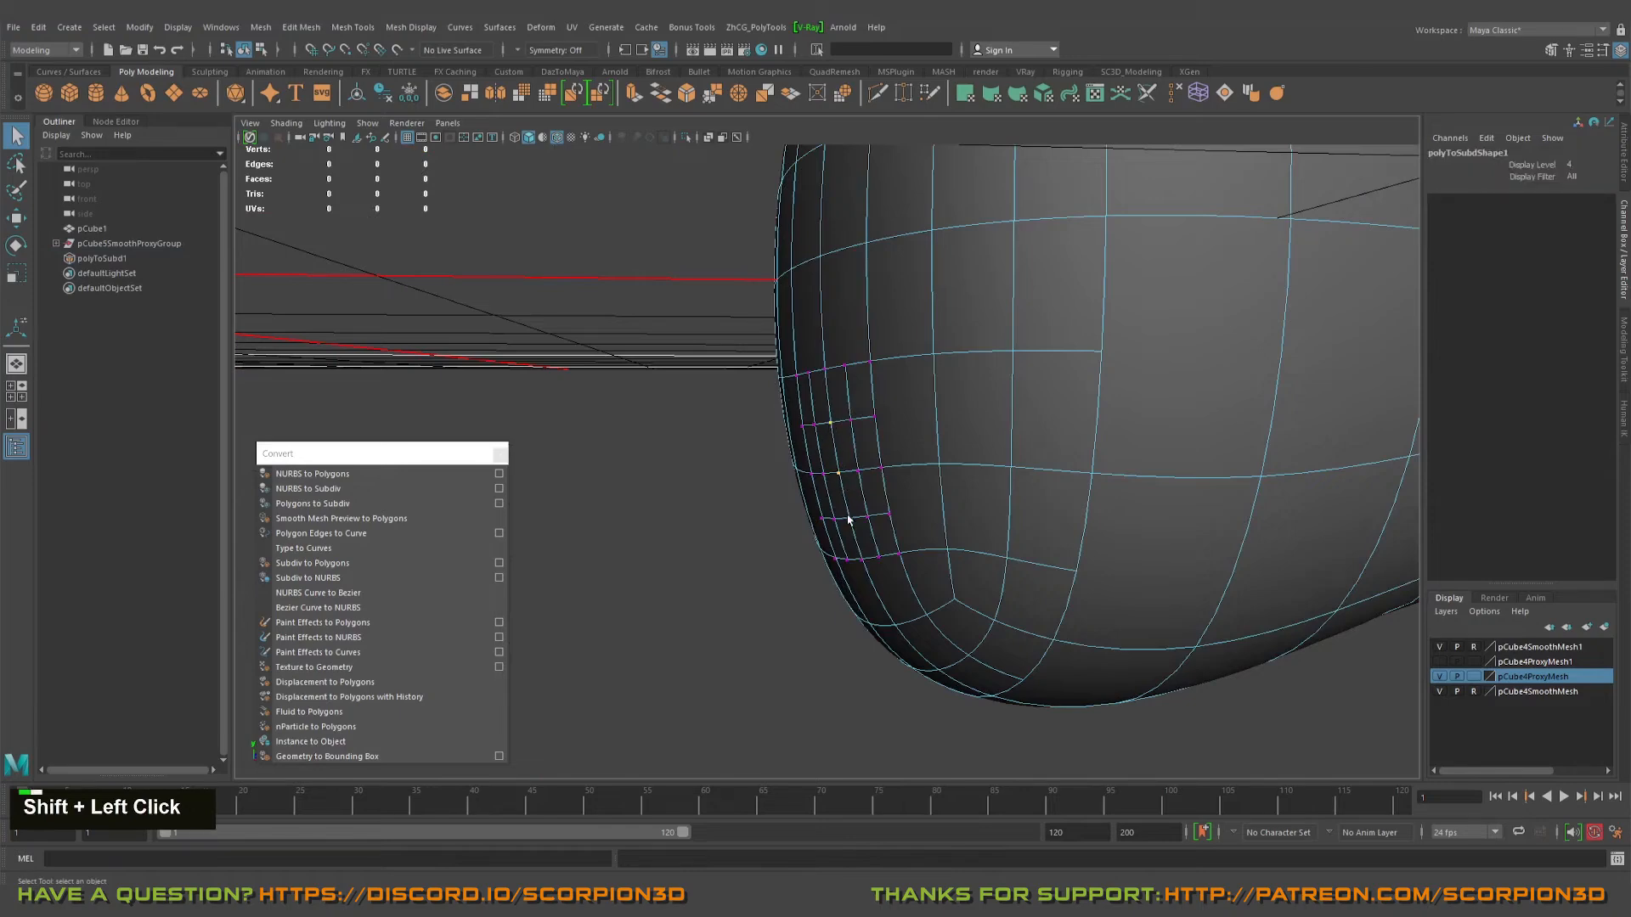
key("w")
left_click_drag(906, 472, 1062, 442)
key("q")
right_click_drag(1067, 440, 1119, 409)
left_click_drag(1120, 409, 951, 603, "alt")
left_click(1215, 594)
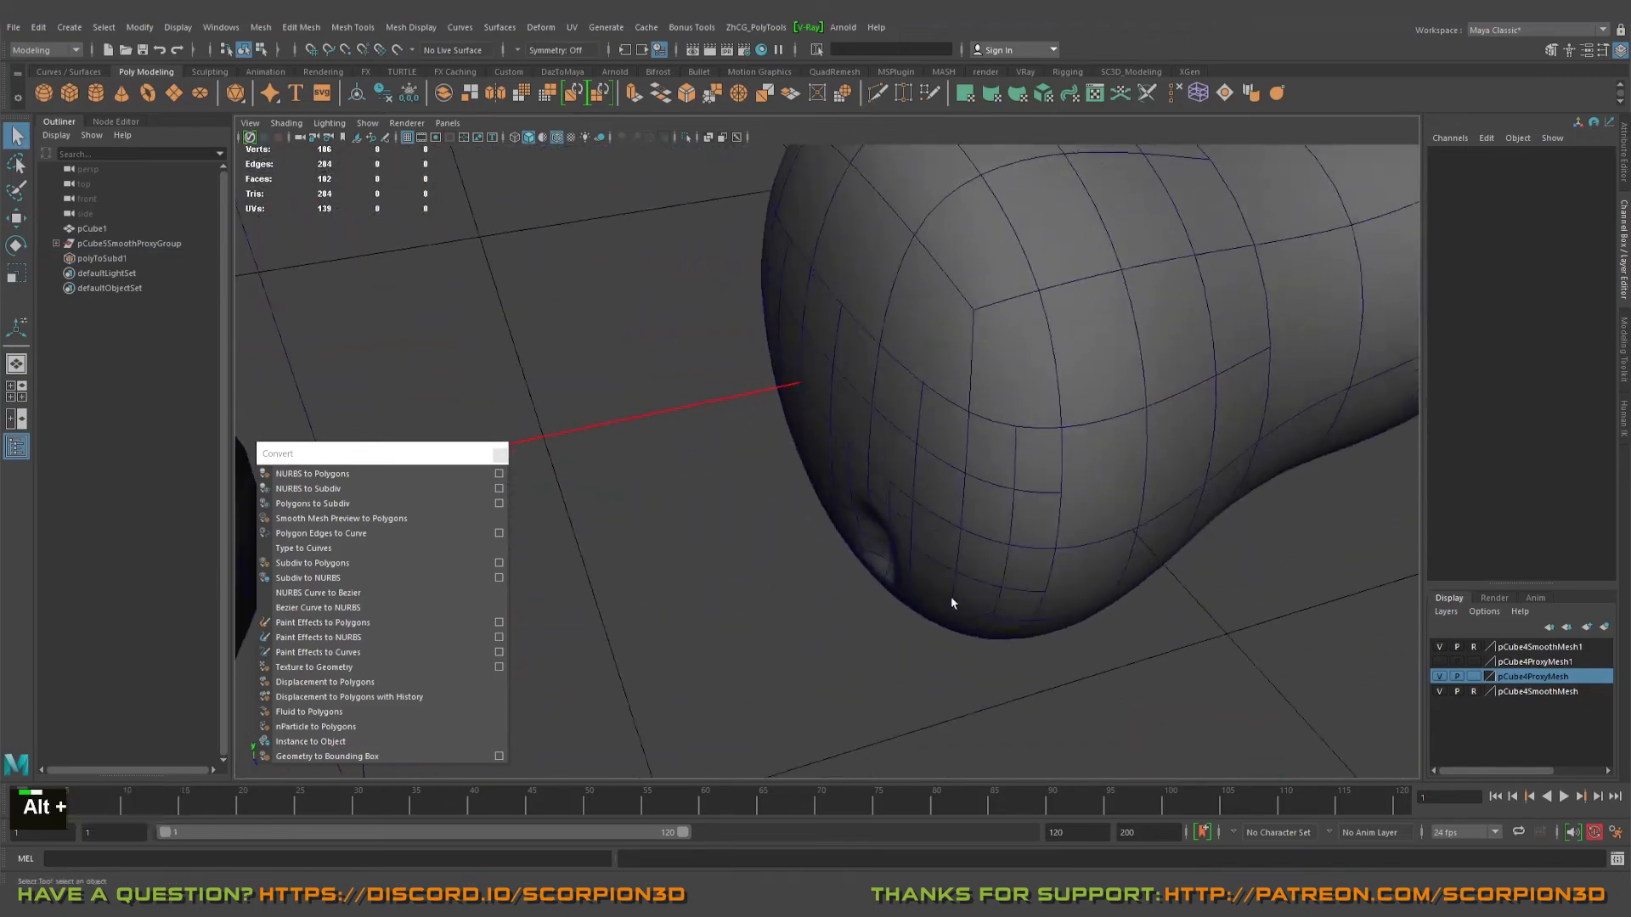
- Examine the dented subdiv surface polyToSubd1 from both ends and along its length
middle_click_drag(951, 603, 845, 467, "alt")
right_click_drag(845, 467, 943, 438, "alt")
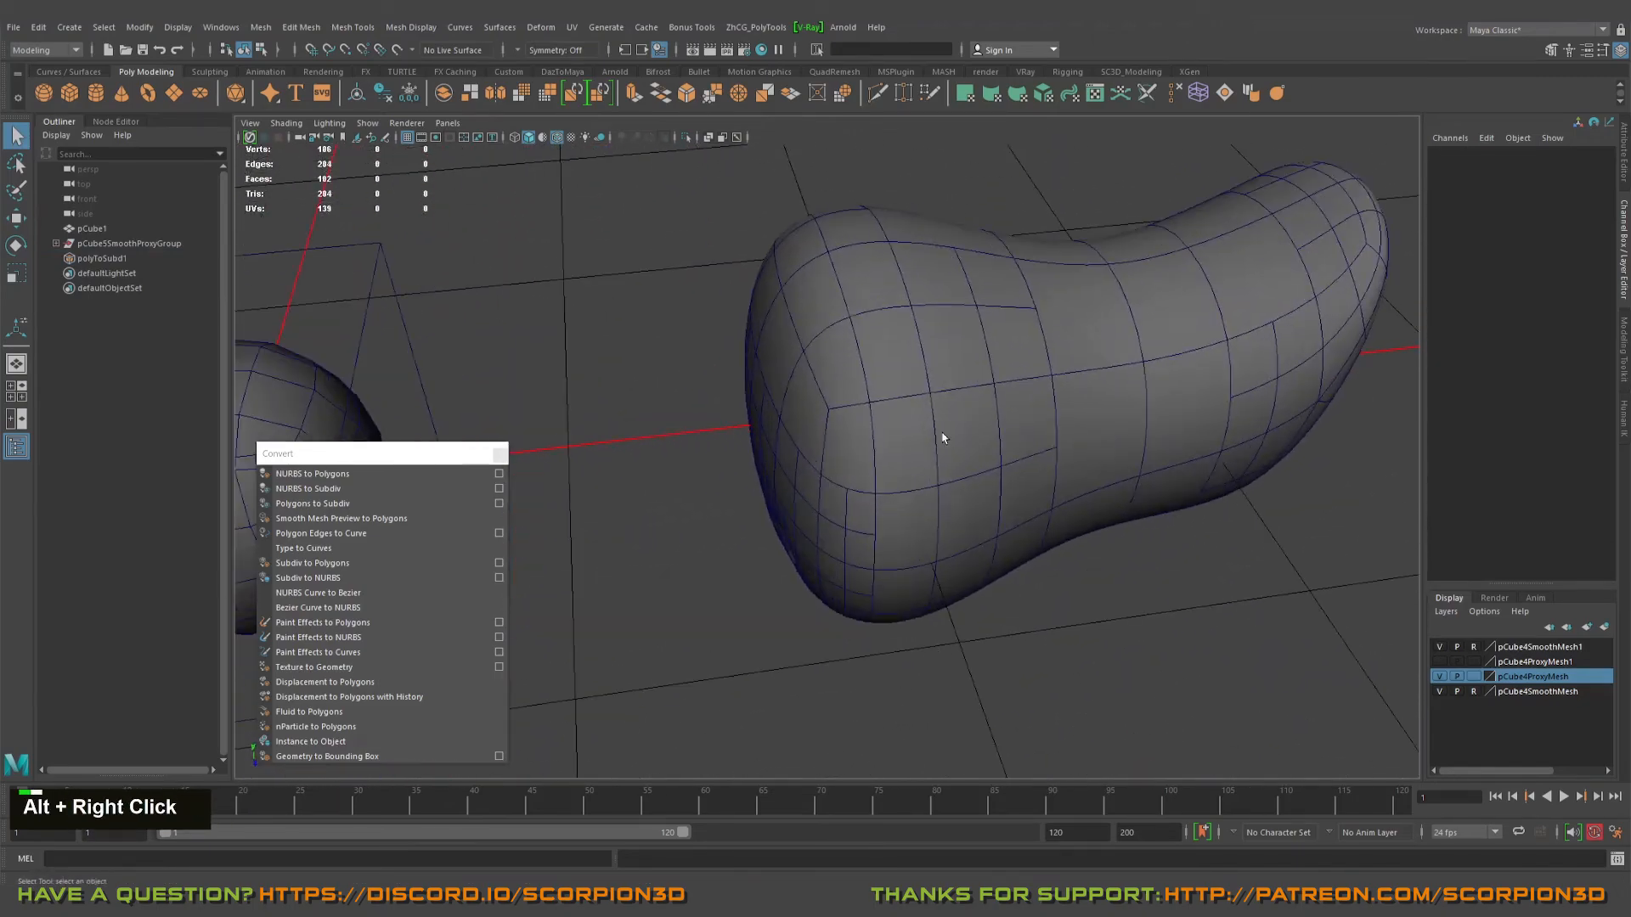
left_click(943, 438)
left_click_drag(976, 430, 1158, 499, "alt")
middle_click_drag(1158, 499, 956, 531, "alt")
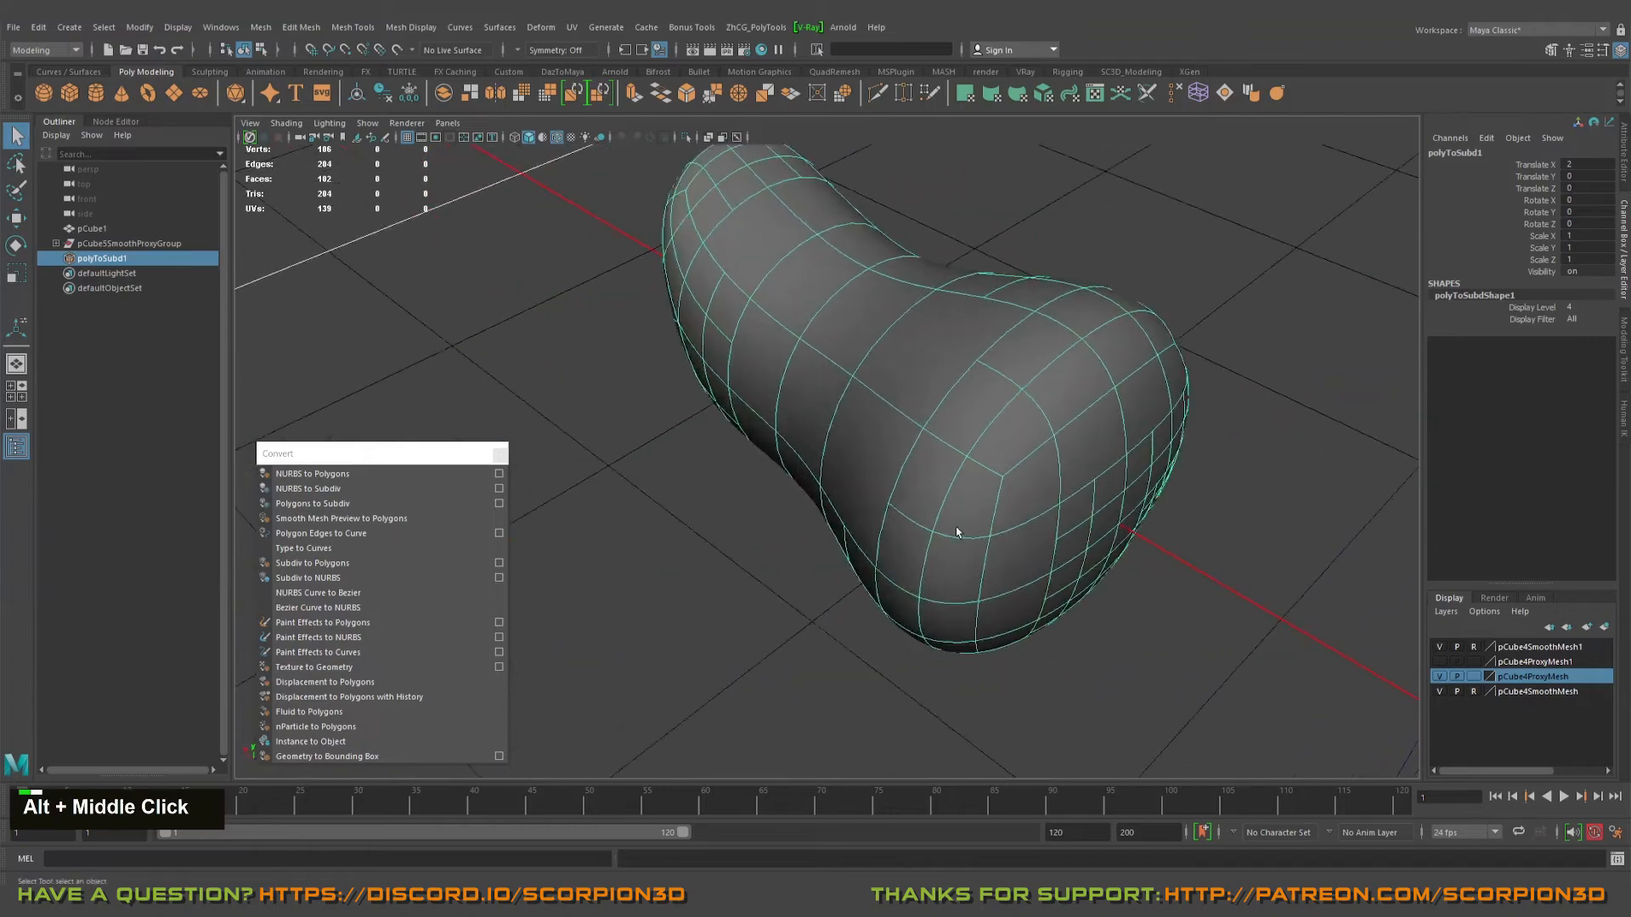
left_click_drag(957, 532, 1063, 510, "alt")
scroll(951, 520, "down", 2)
middle_click_drag(952, 520, 912, 510, "alt")
left_click_drag(912, 509, 886, 510, "alt")
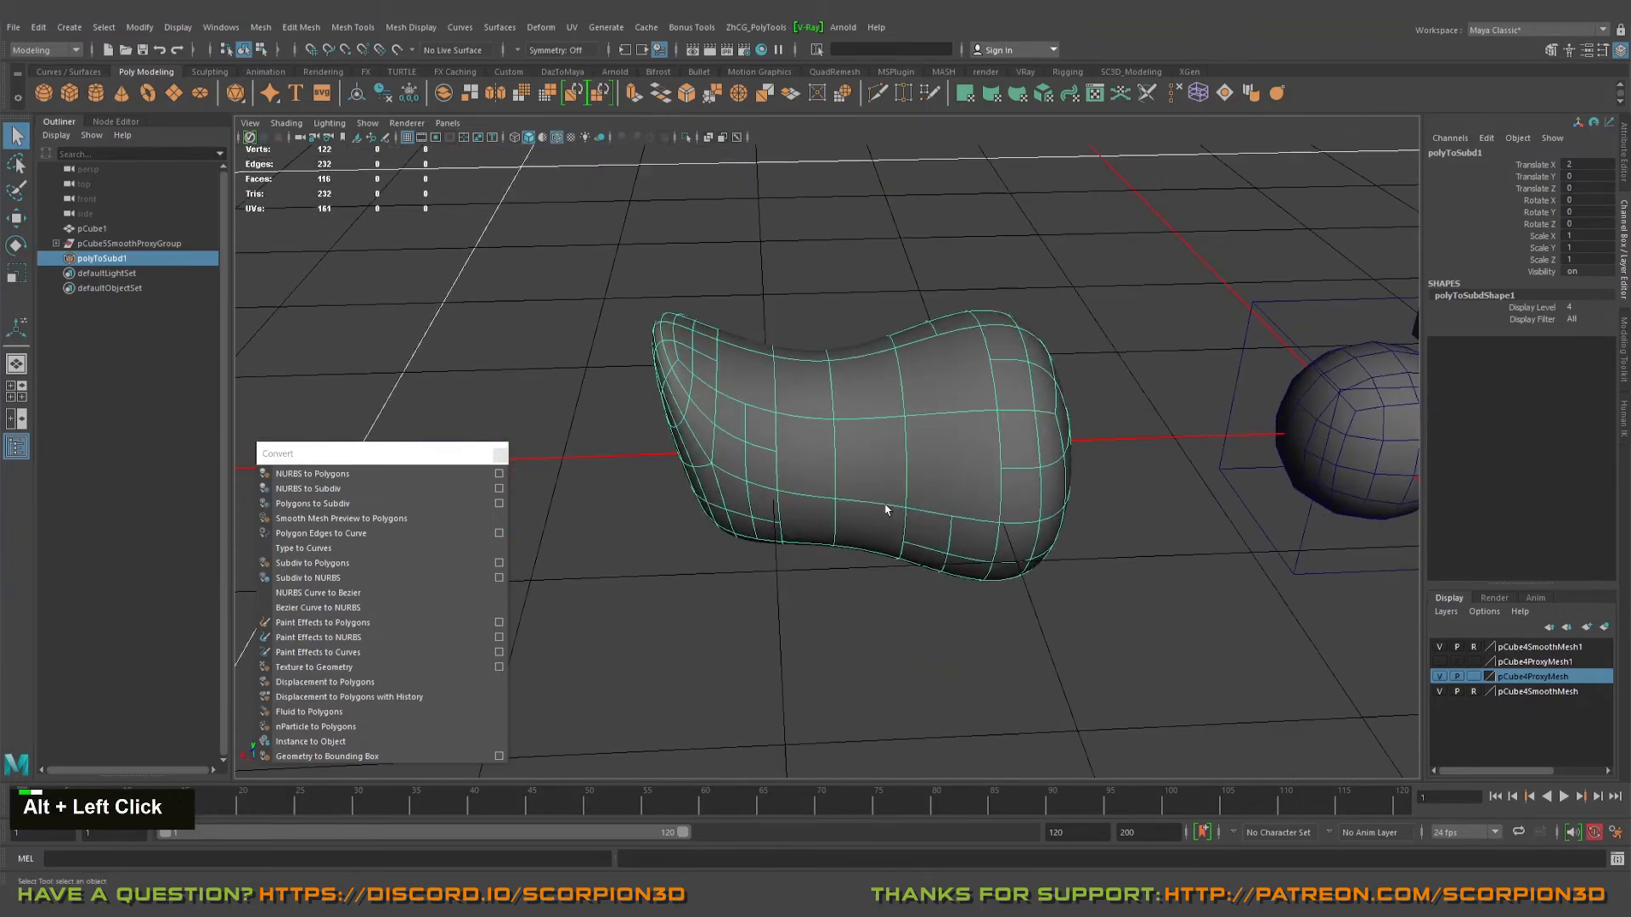
left_click_drag(881, 451, 907, 400, "alt")
middle_click_drag(907, 400, 773, 346, "alt")
left_click_drag(773, 346, 849, 357, "alt")
middle_click_drag(850, 357, 892, 340, "alt")
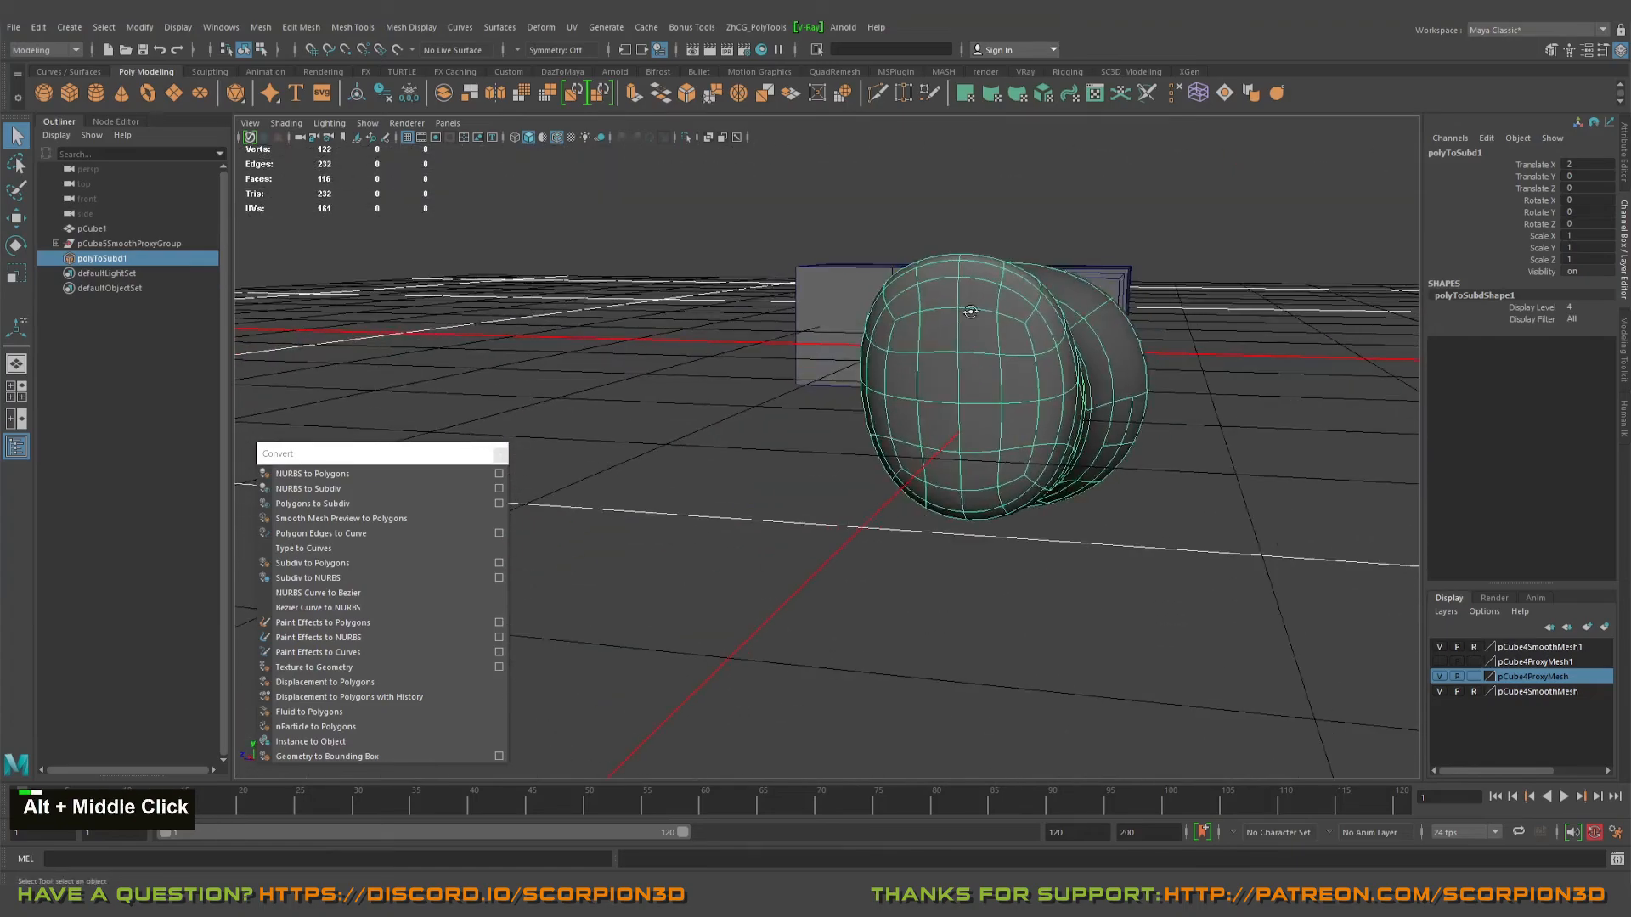
left_click_drag(892, 340, 925, 325, "alt")
middle_click_drag(924, 325, 830, 366, "alt")
scroll(926, 365, "down", 2, "alt")
- Select pCube1 and show it in smooth mesh preview for comparison with the subdiv surface
left_click(969, 416)
left_click_drag(968, 416, 899, 354, "alt")
key("3")
middle_click_drag(820, 325, 882, 362, "alt")
left_click_drag(926, 387, 849, 426, "alt")
middle_click_drag(849, 425, 834, 382, "alt")
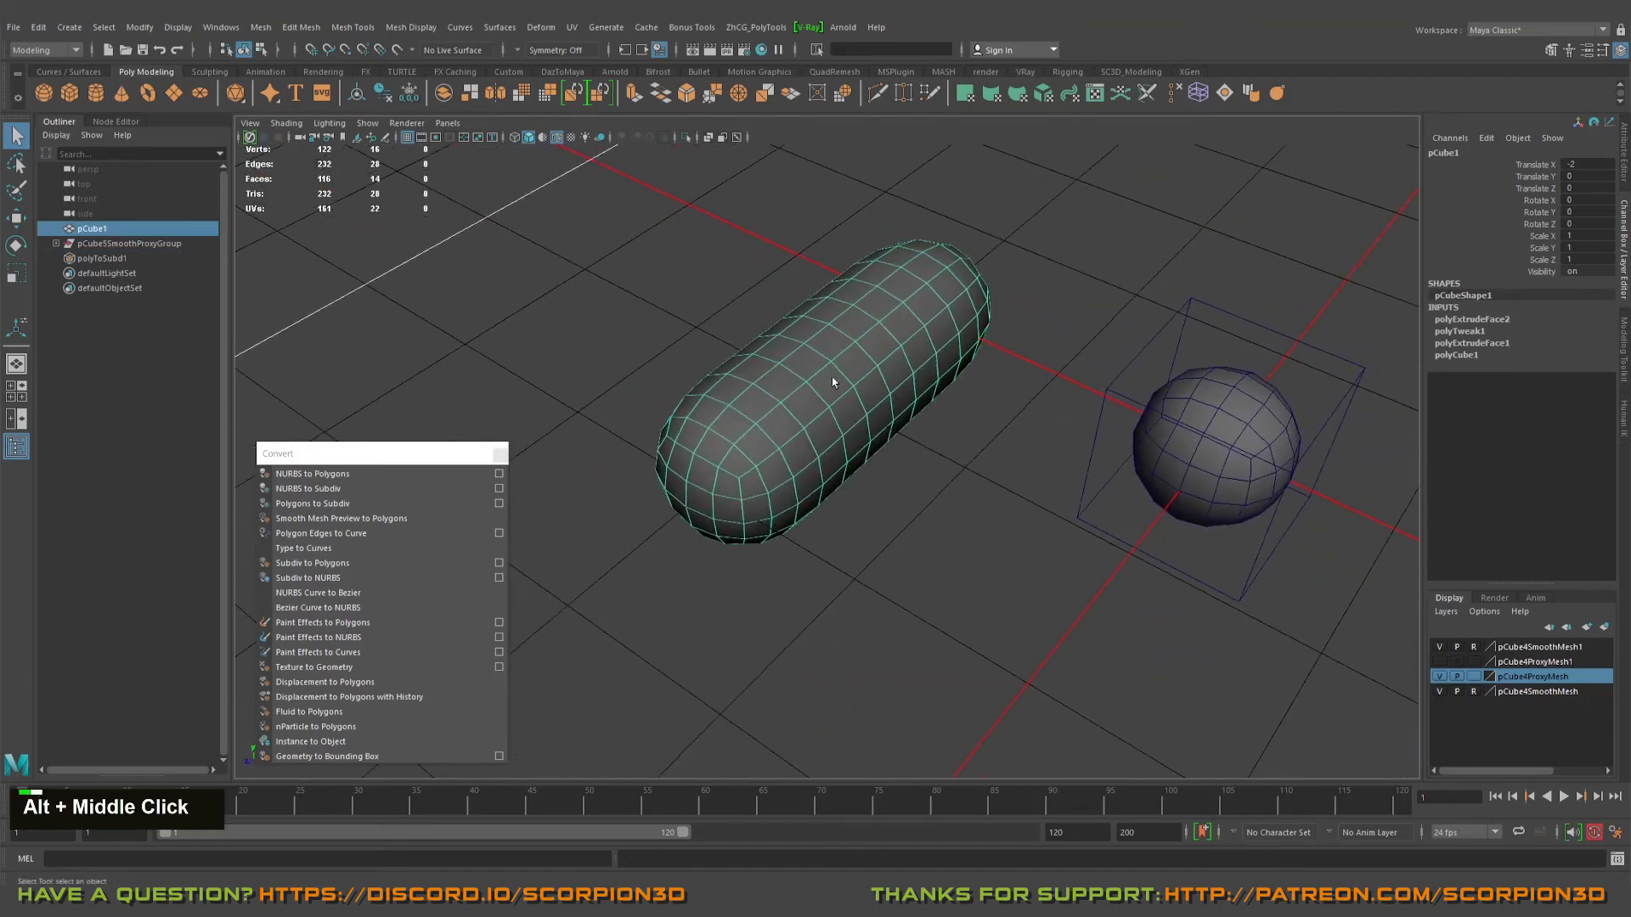
middle_click_drag(852, 469, 718, 398, "alt")
middle_click_drag(648, 174, 449, 229, "alt")
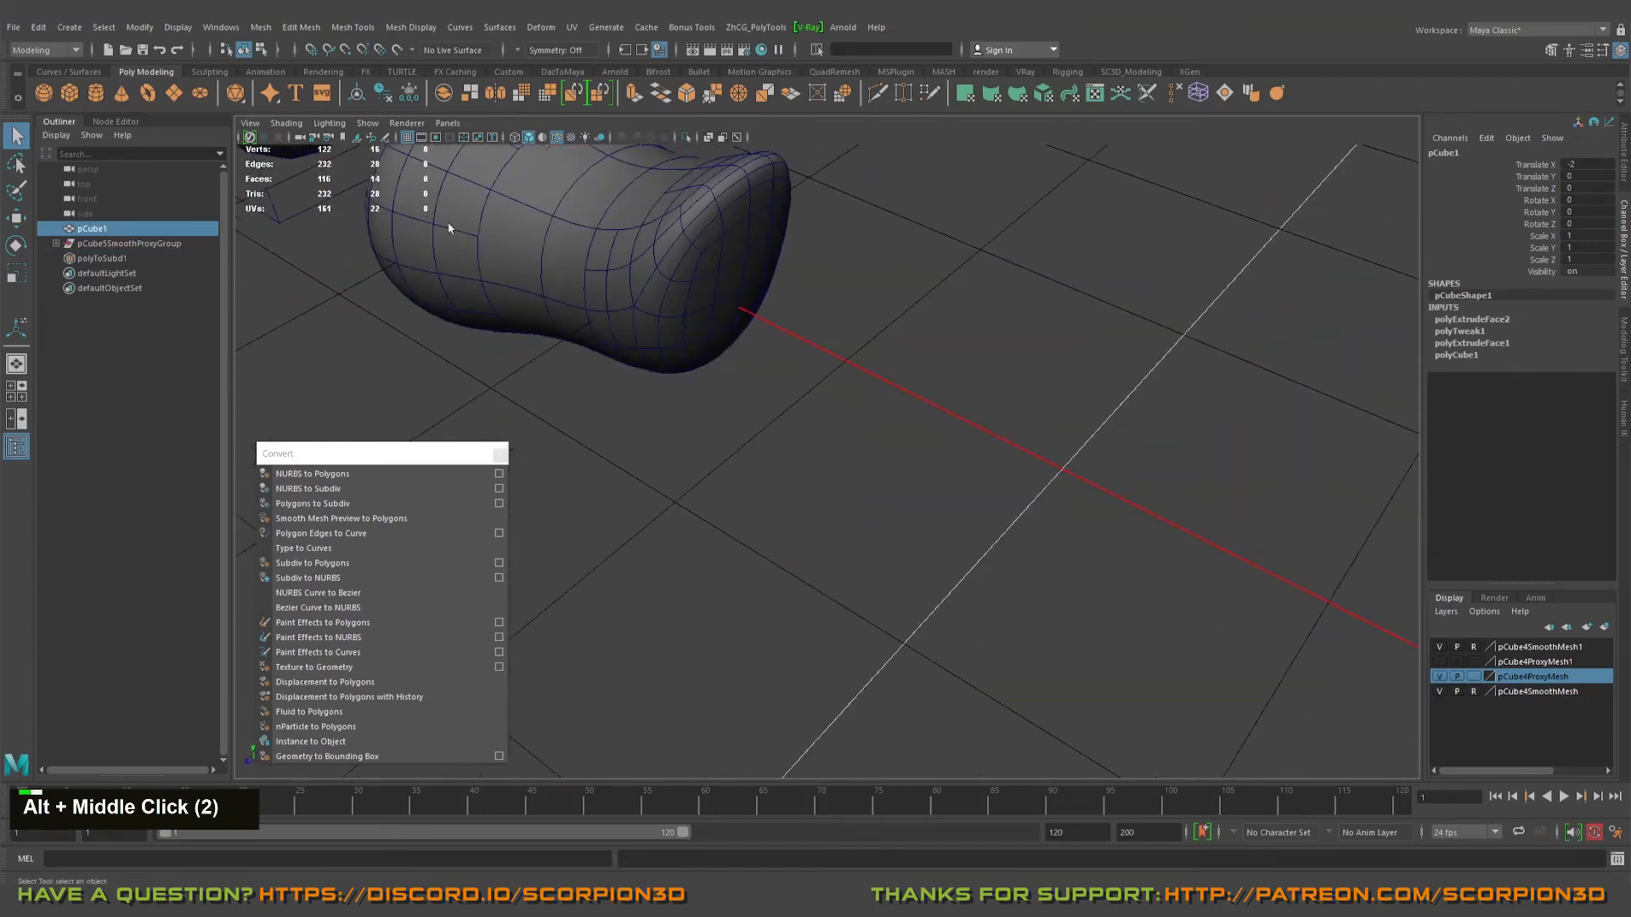
- Reselect polyToSubd1, review its level 4 surface structure and switch it to vertex mode
middle_click_drag(570, 208, 947, 406, "alt")
left_click_drag(1071, 298, 962, 364)
left_click_drag(962, 363, 875, 412, "alt")
right_click_drag(875, 411, 1076, 409, "alt")
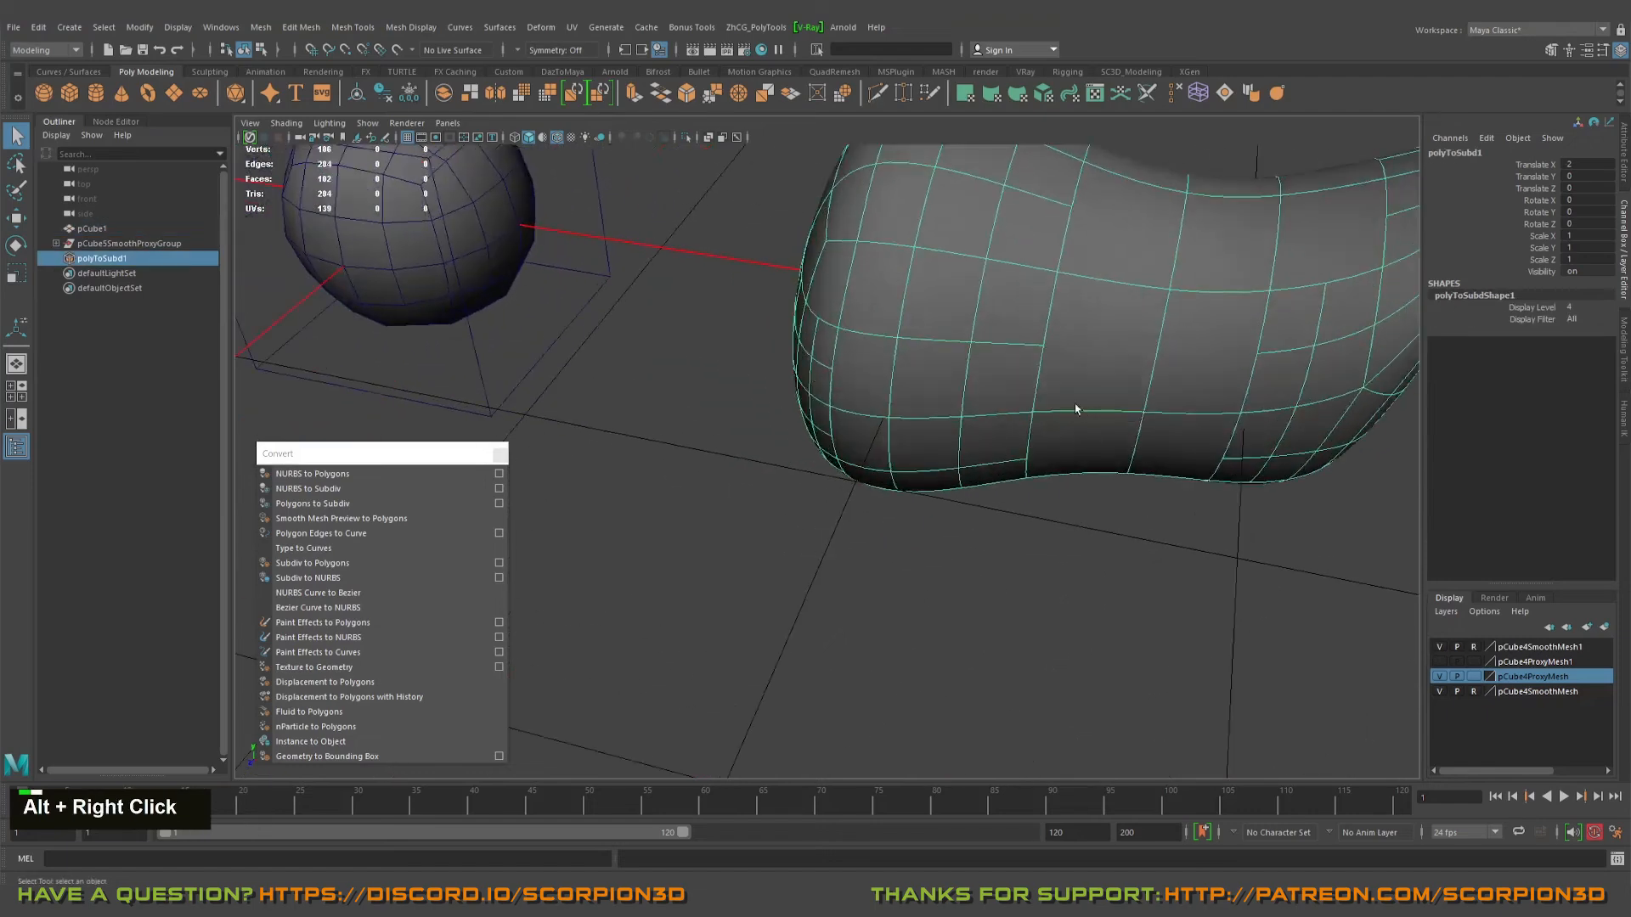
middle_click_drag(1075, 408, 971, 438, "alt")
left_click_drag(970, 438, 944, 429, "alt")
mouse_move(945, 429)
middle_mouse_down("alt")
mouse_move(931, 414)
mouse_move(917, 437)
middle_mouse_up("alt")
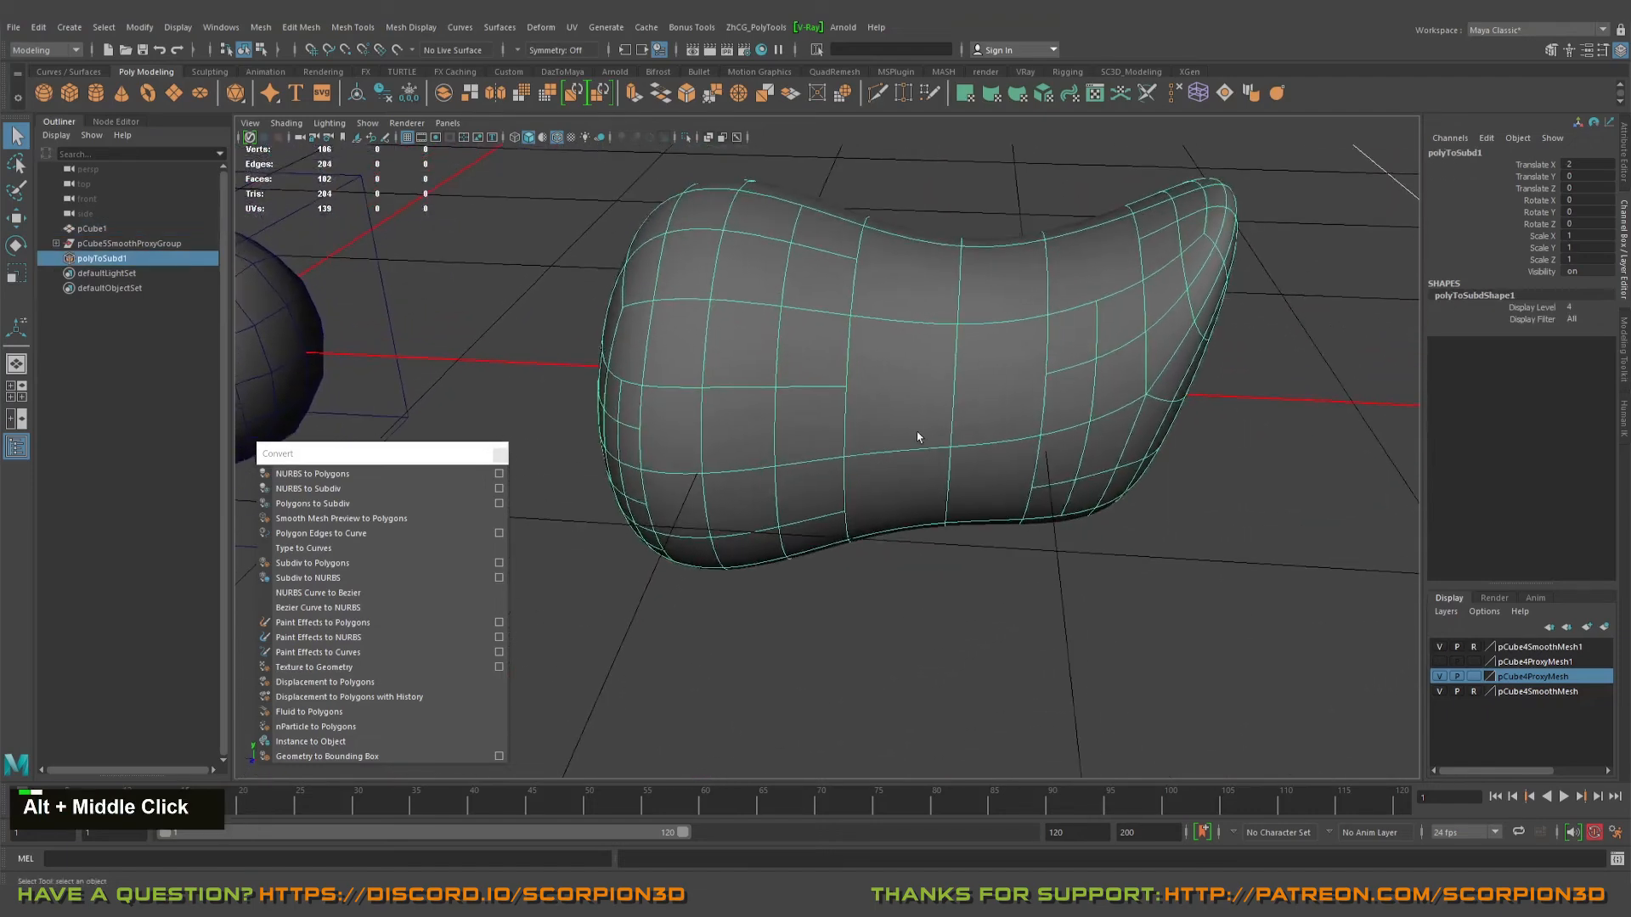
left_click_drag(918, 436, 963, 393, "alt")
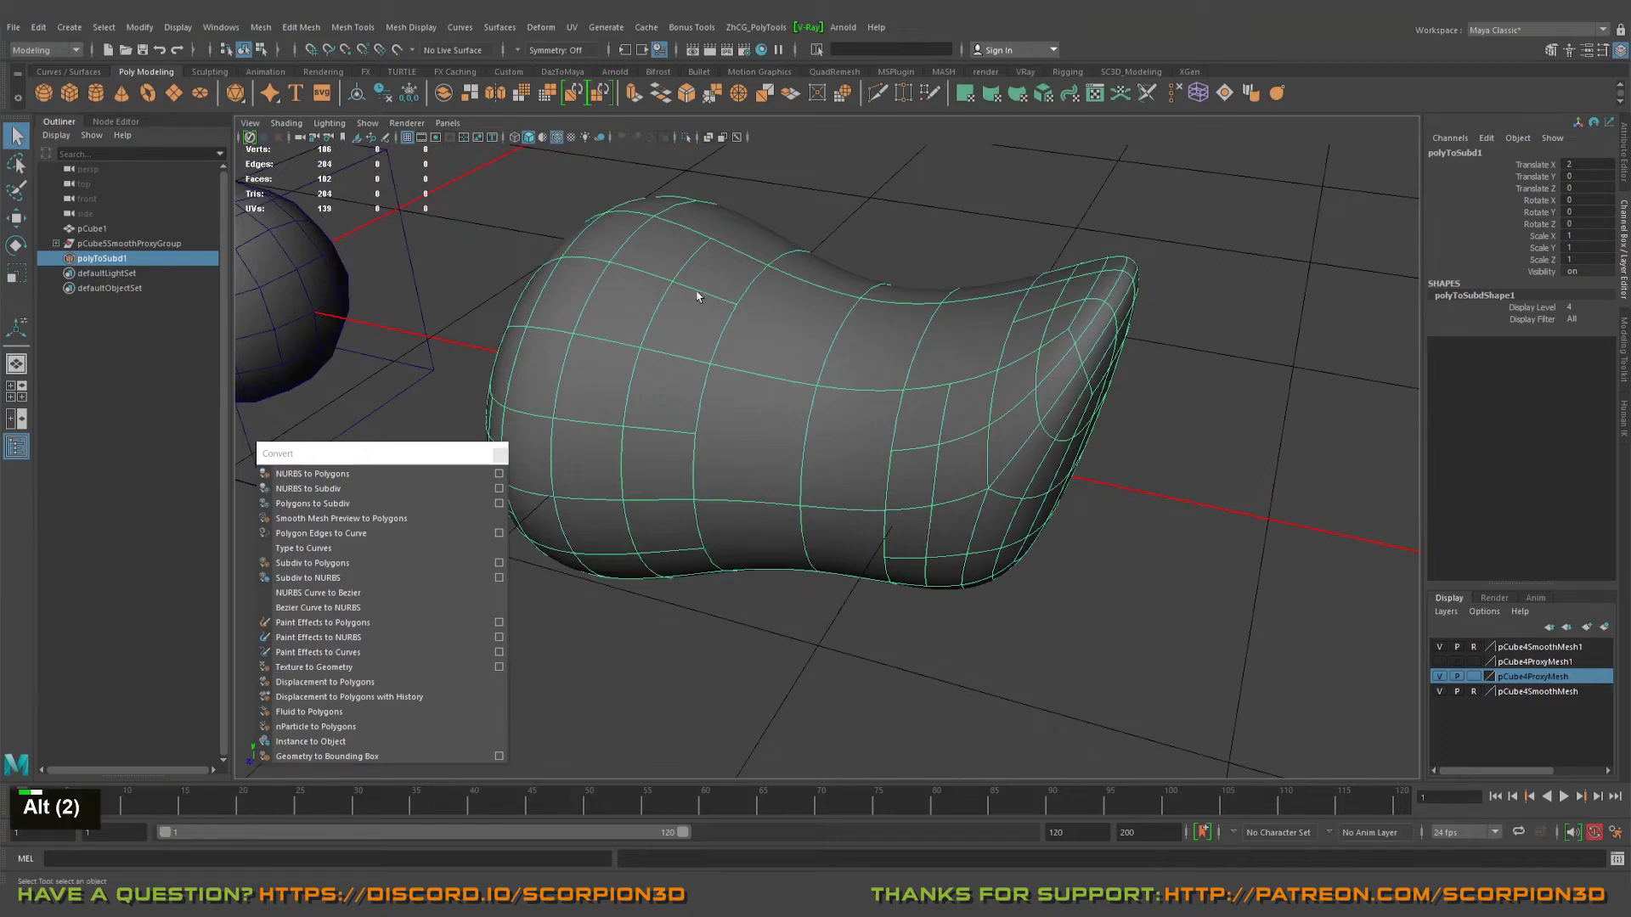
middle_click_drag(699, 296, 955, 341, "alt")
right_click_drag(919, 342, 822, 337)
left_click_drag(952, 273, 1008, 306, "alt")
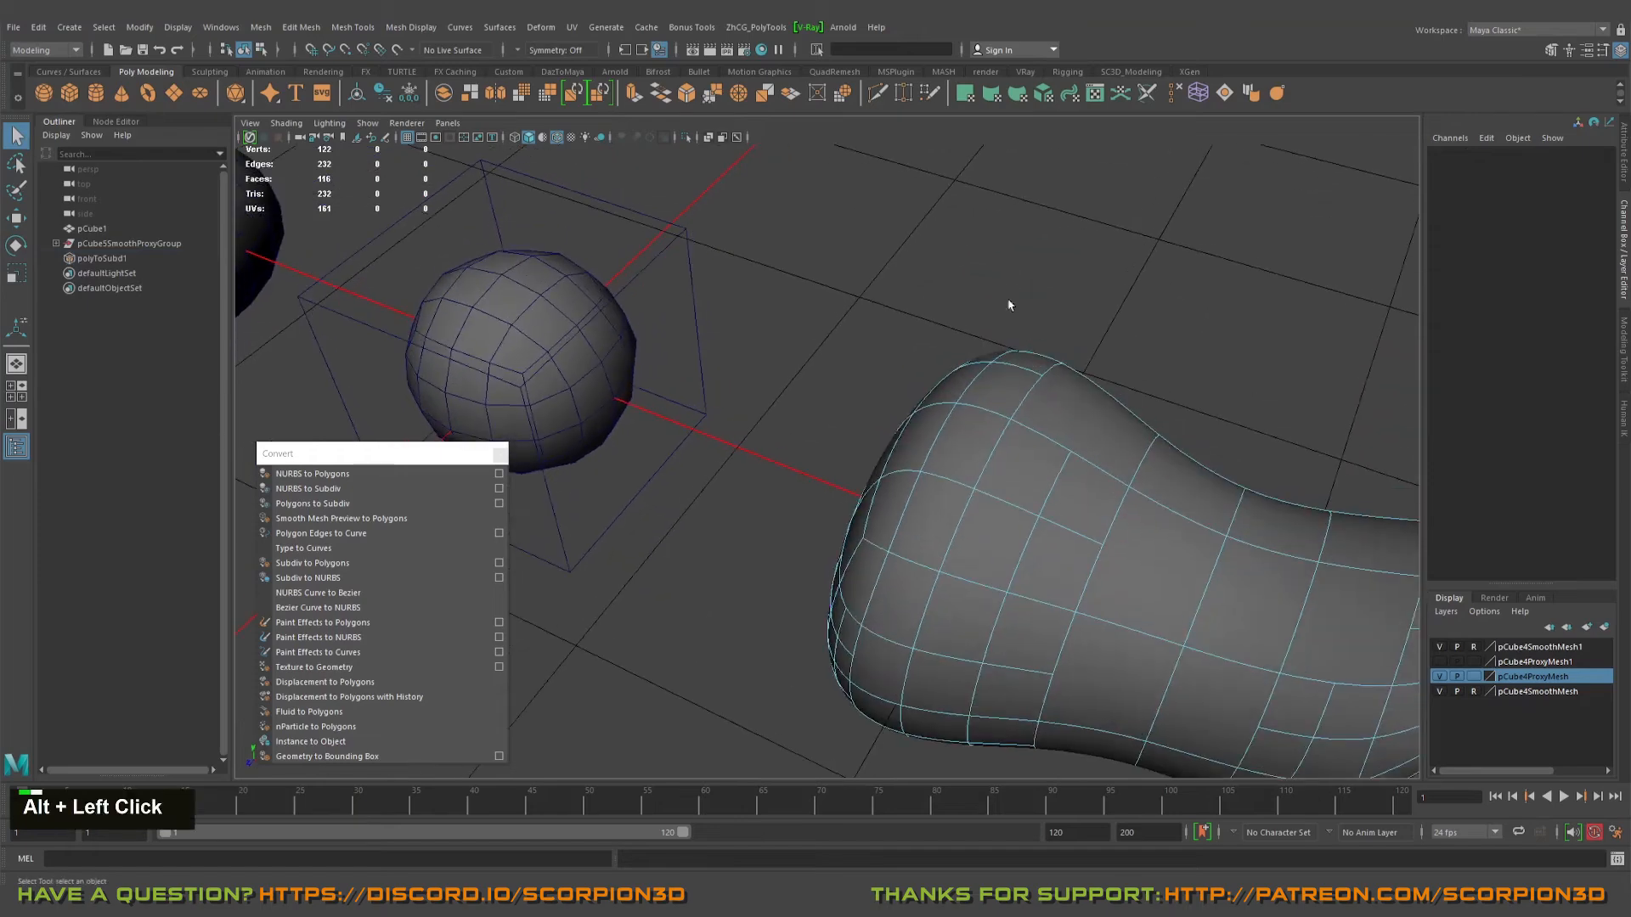
- Return to object mode and reselect the subdiv surface polyToSubd1
right_click_drag(983, 412, 910, 421)
middle_click_drag(1014, 424, 956, 410, "alt")
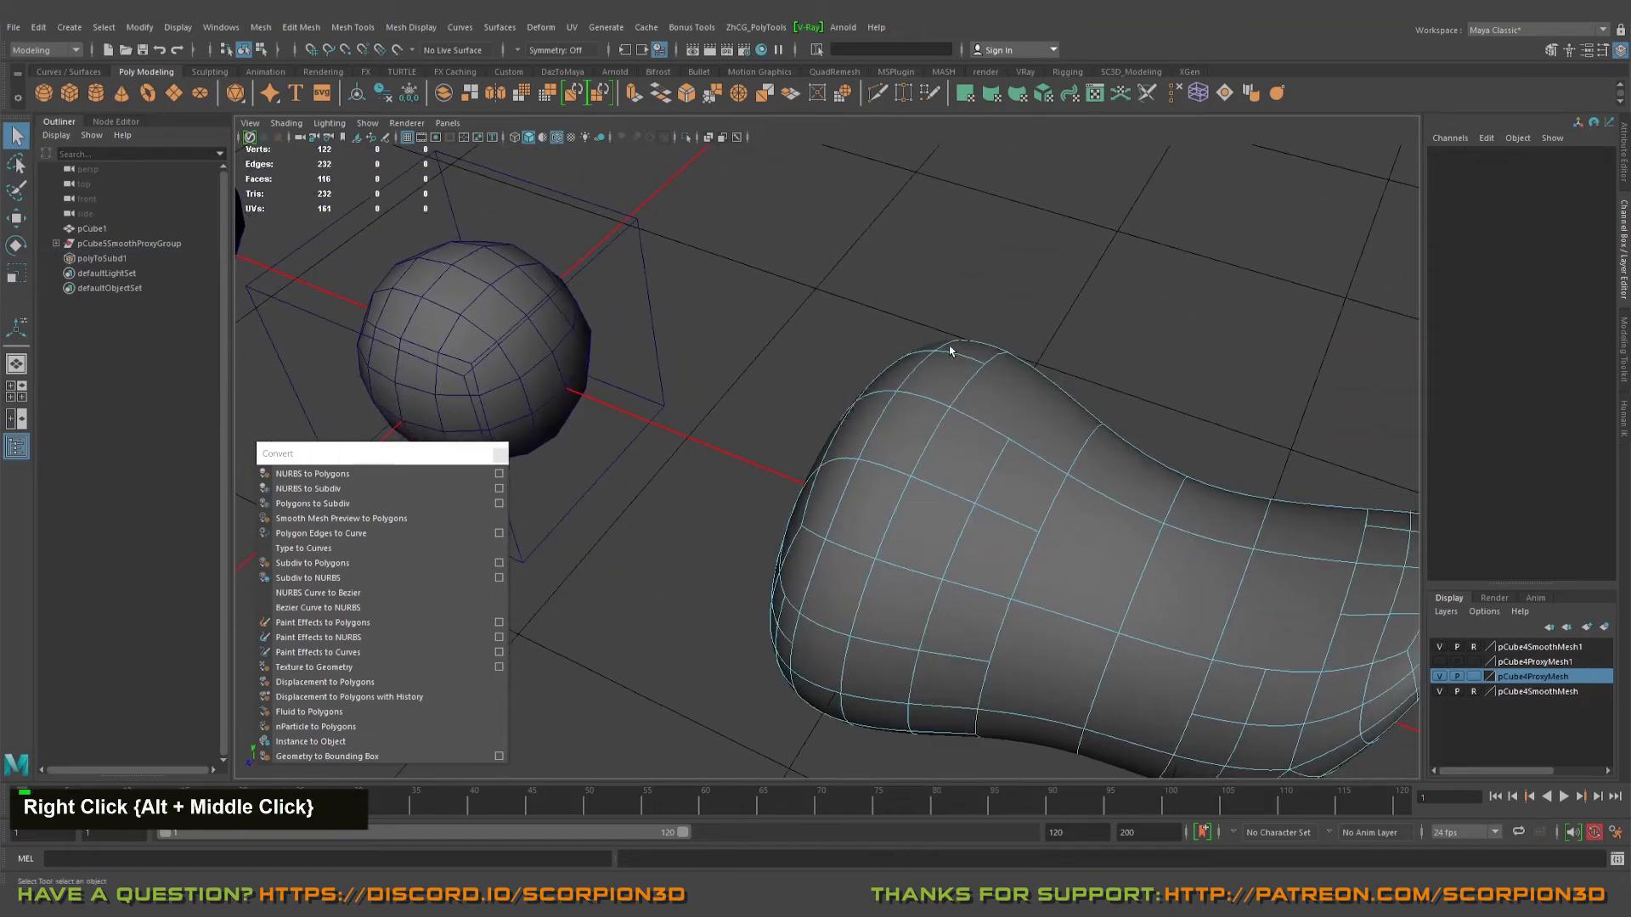
right_click_drag(956, 352, 1011, 421, "alt")
left_click(1012, 421)
left_click_drag(1012, 421, 1045, 391, "alt")
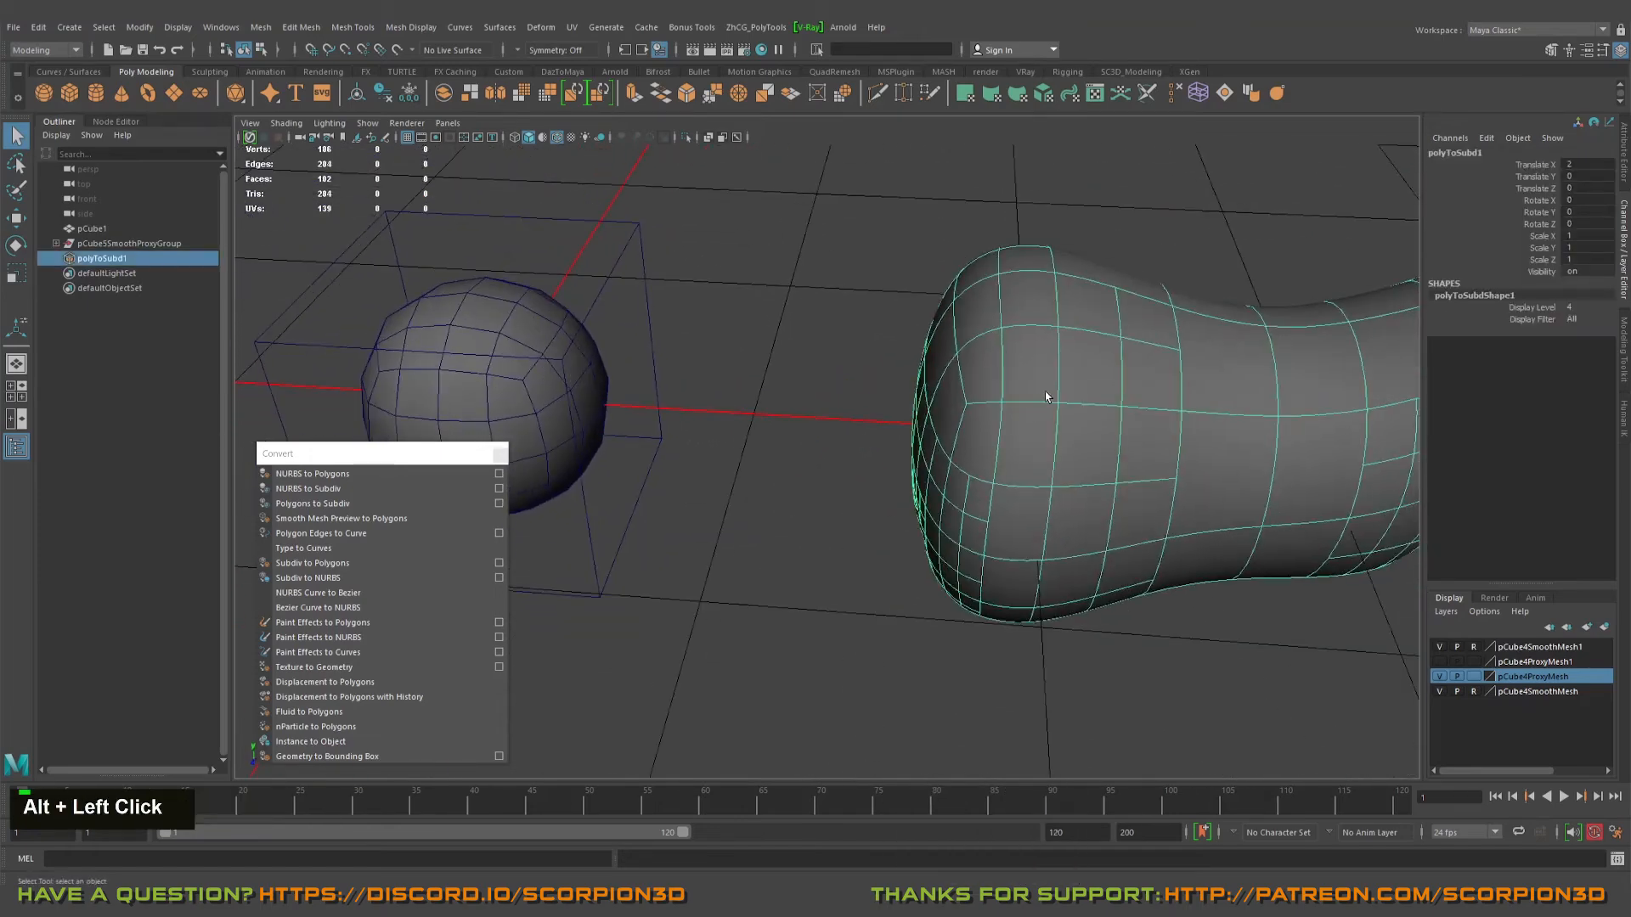
- Switch polyToSubd1 to component mode and inspect the refined patch at its thick end
right_click(1022, 322)
right_click_drag(931, 334, 926, 337)
scroll(996, 386, "down", 4, "alt")
middle_click_drag(996, 386, 902, 417, "alt")
right_click_drag(871, 420, 943, 476, "alt")
left_click_drag(835, 319, 1002, 423)
left_click_drag(1108, 526, 1088, 558, "alt")
left_click_drag(1006, 605, 1059, 561, "alt")
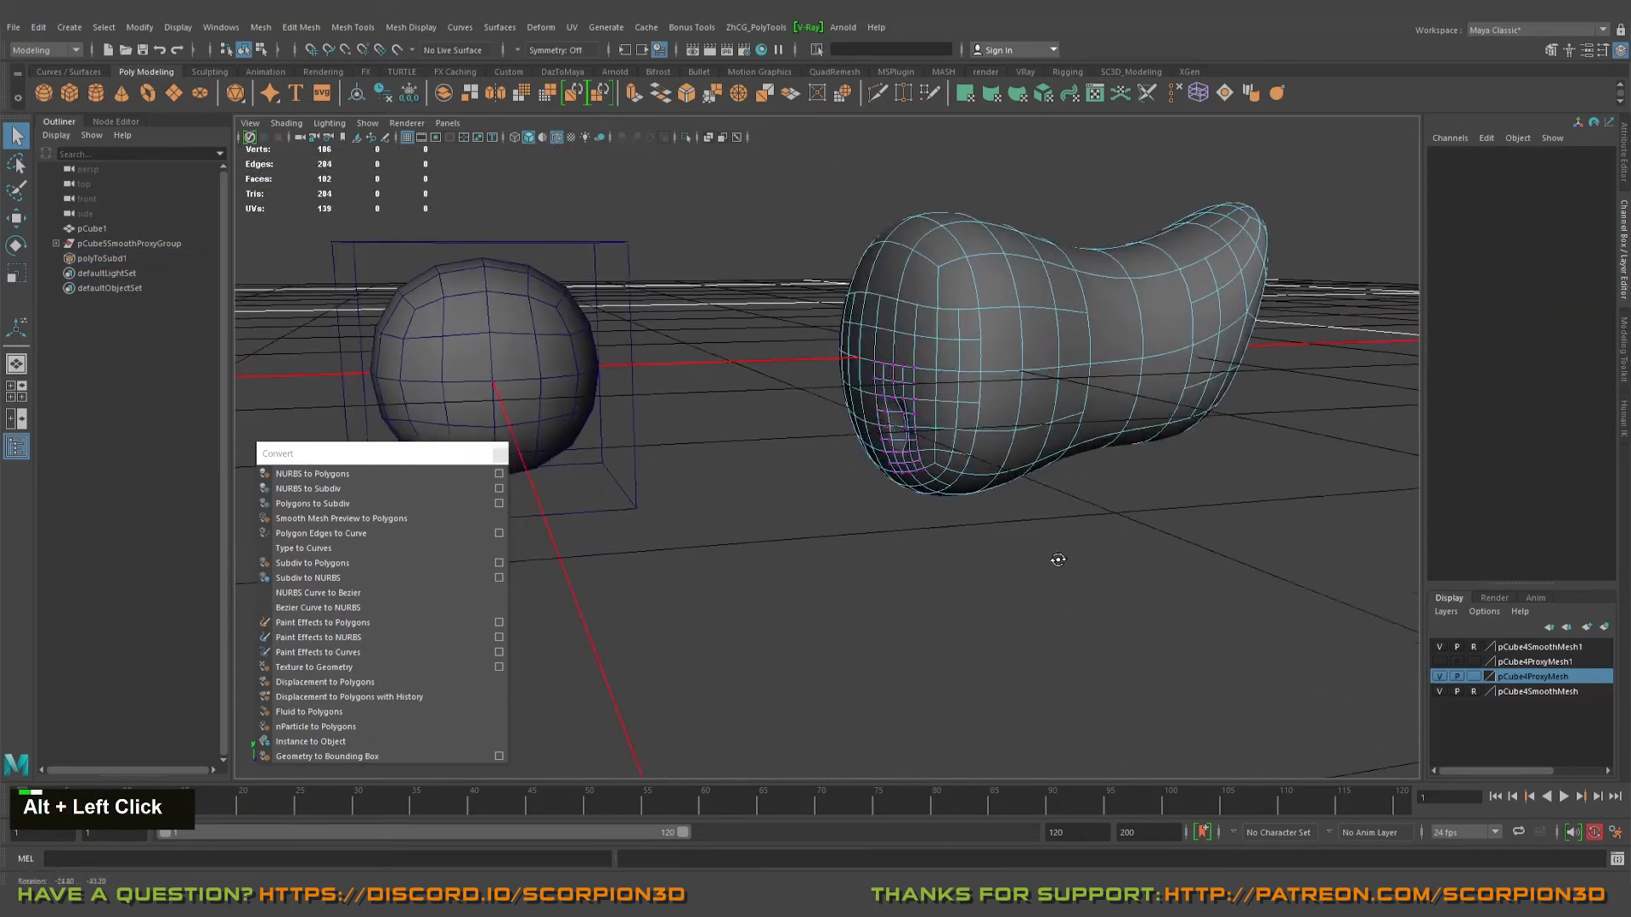
middle_click_drag(1059, 554, 1078, 594, "alt")
scroll(994, 547, "down", 3, "alt")
- Return to object mode, select pCube1 briefly for comparison, and reselect polyToSubd1
right_click_drag(1002, 442, 1075, 411)
middle_click_drag(858, 598, 1321, 430, "alt")
left_click(857, 413)
left_click_drag(1002, 425, 968, 507, "alt")
middle_click_drag(969, 507, 815, 408, "alt")
right_click_drag(917, 386, 1038, 422, "alt")
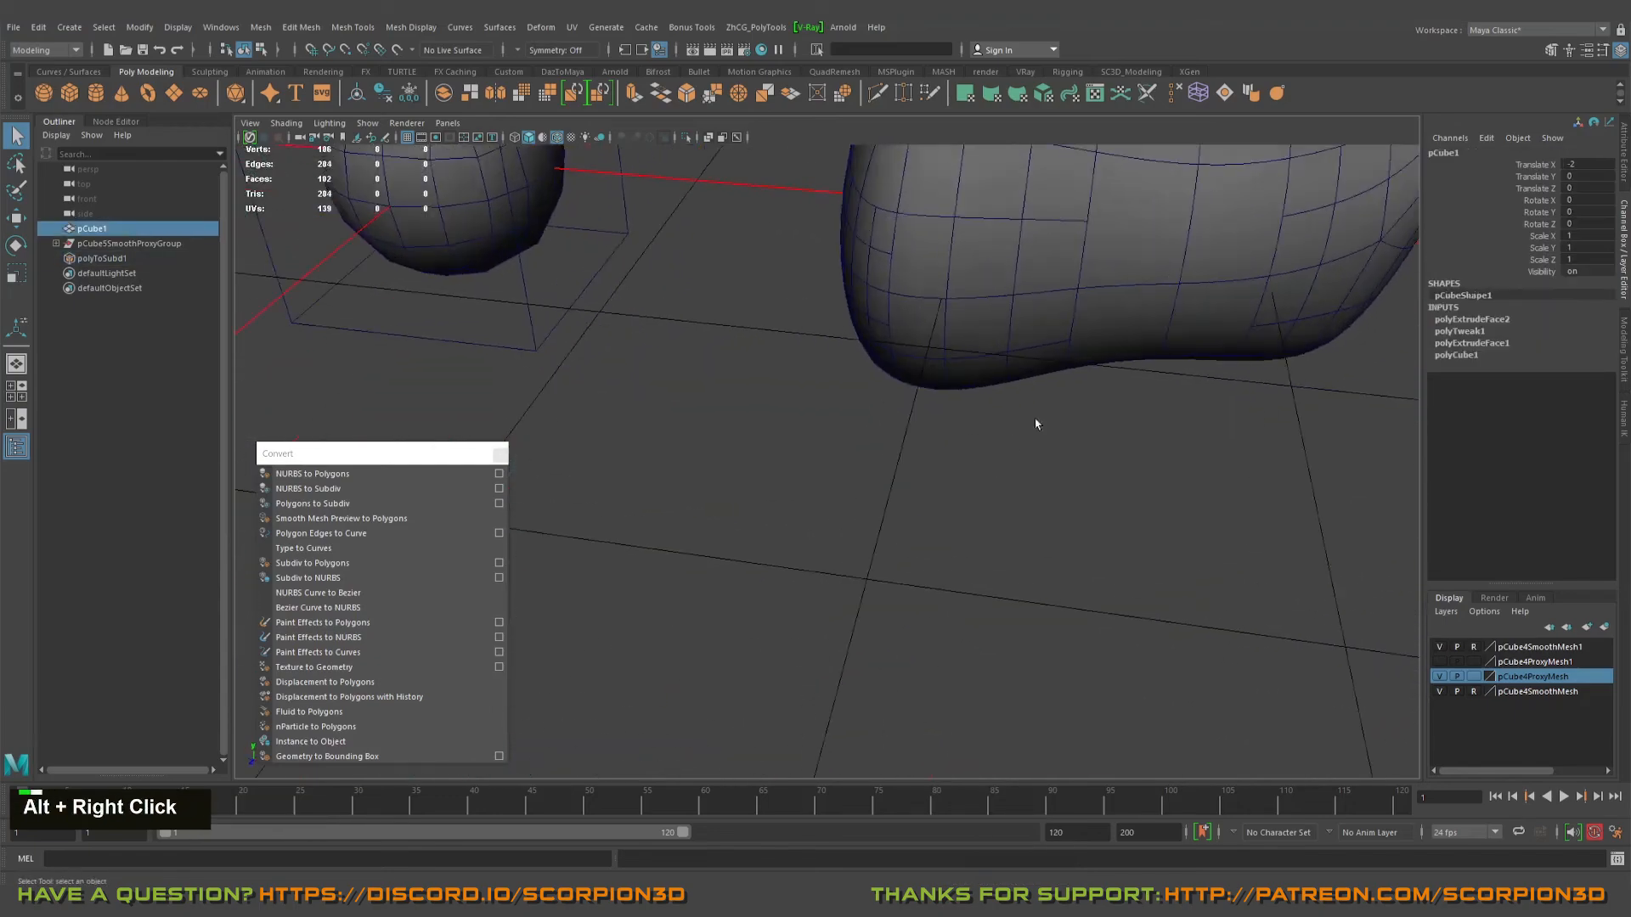
middle_click_drag(884, 170, 757, 379, "alt")
left_click(874, 420)
- Examine the patch layout of polyToSubd1 along its length and at both ends
middle_click_drag(1077, 549, 1084, 532, "alt")
left_click_drag(1023, 499, 1095, 489, "alt")
right_click_drag(1096, 488, 968, 498, "alt")
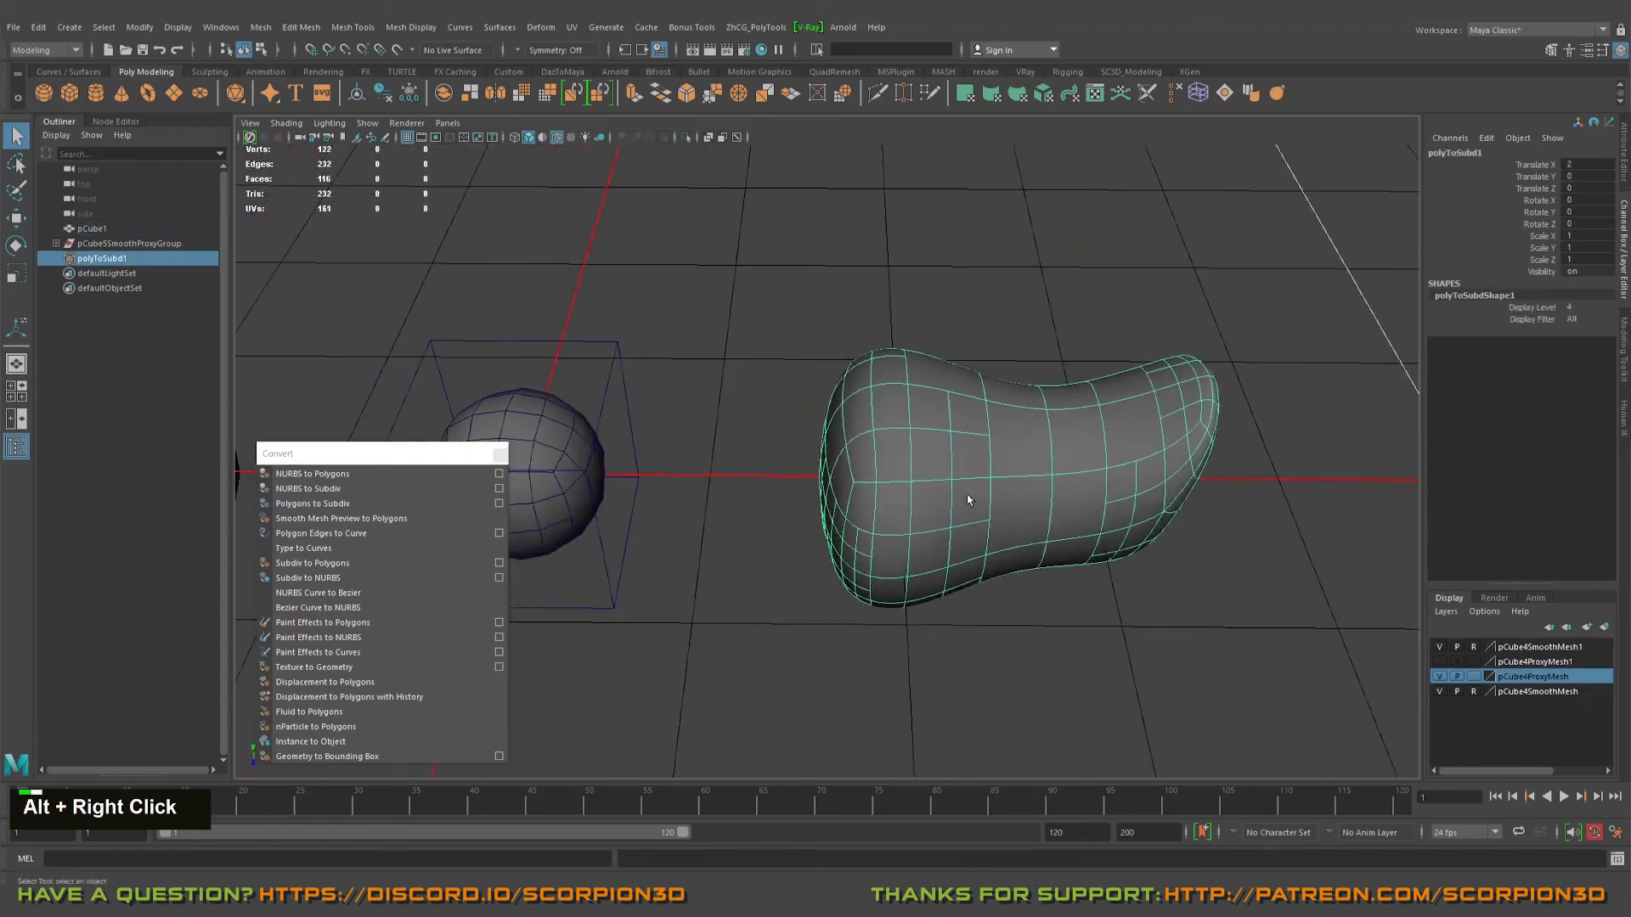
left_click_drag(968, 498, 913, 531, "alt")
mouse_move(1002, 578)
middle_mouse_down("alt")
mouse_move(986, 513)
mouse_move(988, 552)
middle_mouse_up("alt")
right_click_drag(988, 552, 1076, 542, "alt")
middle_click_drag(975, 505, 954, 486, "alt")
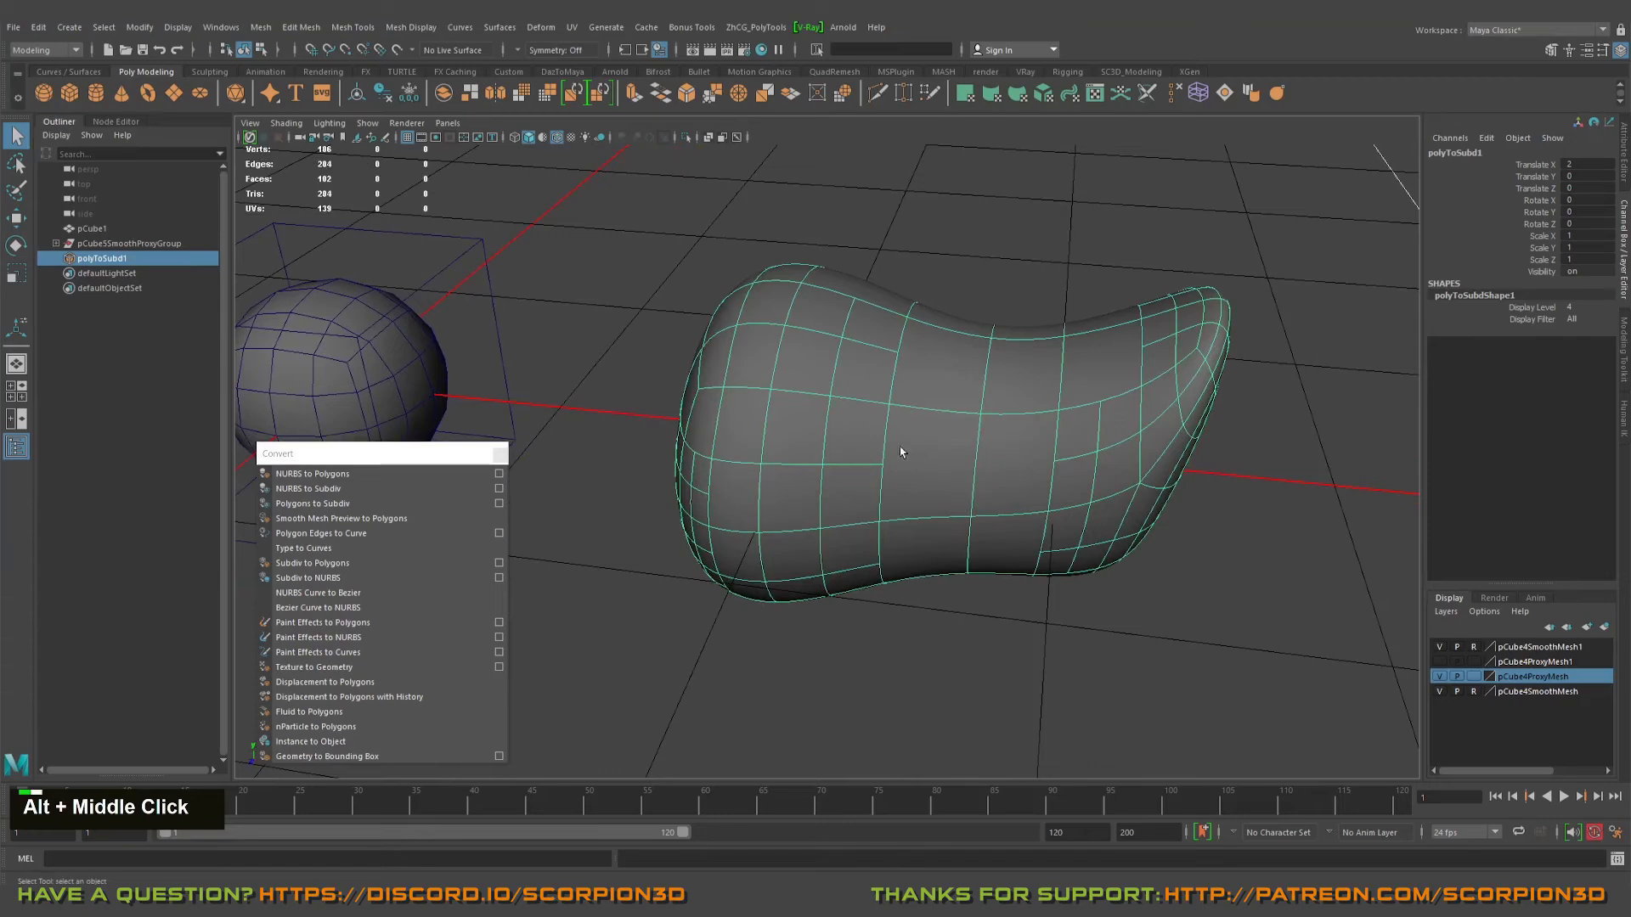
left_click_drag(902, 452, 975, 460, "alt")
middle_click_drag(1076, 508, 915, 484, "alt")
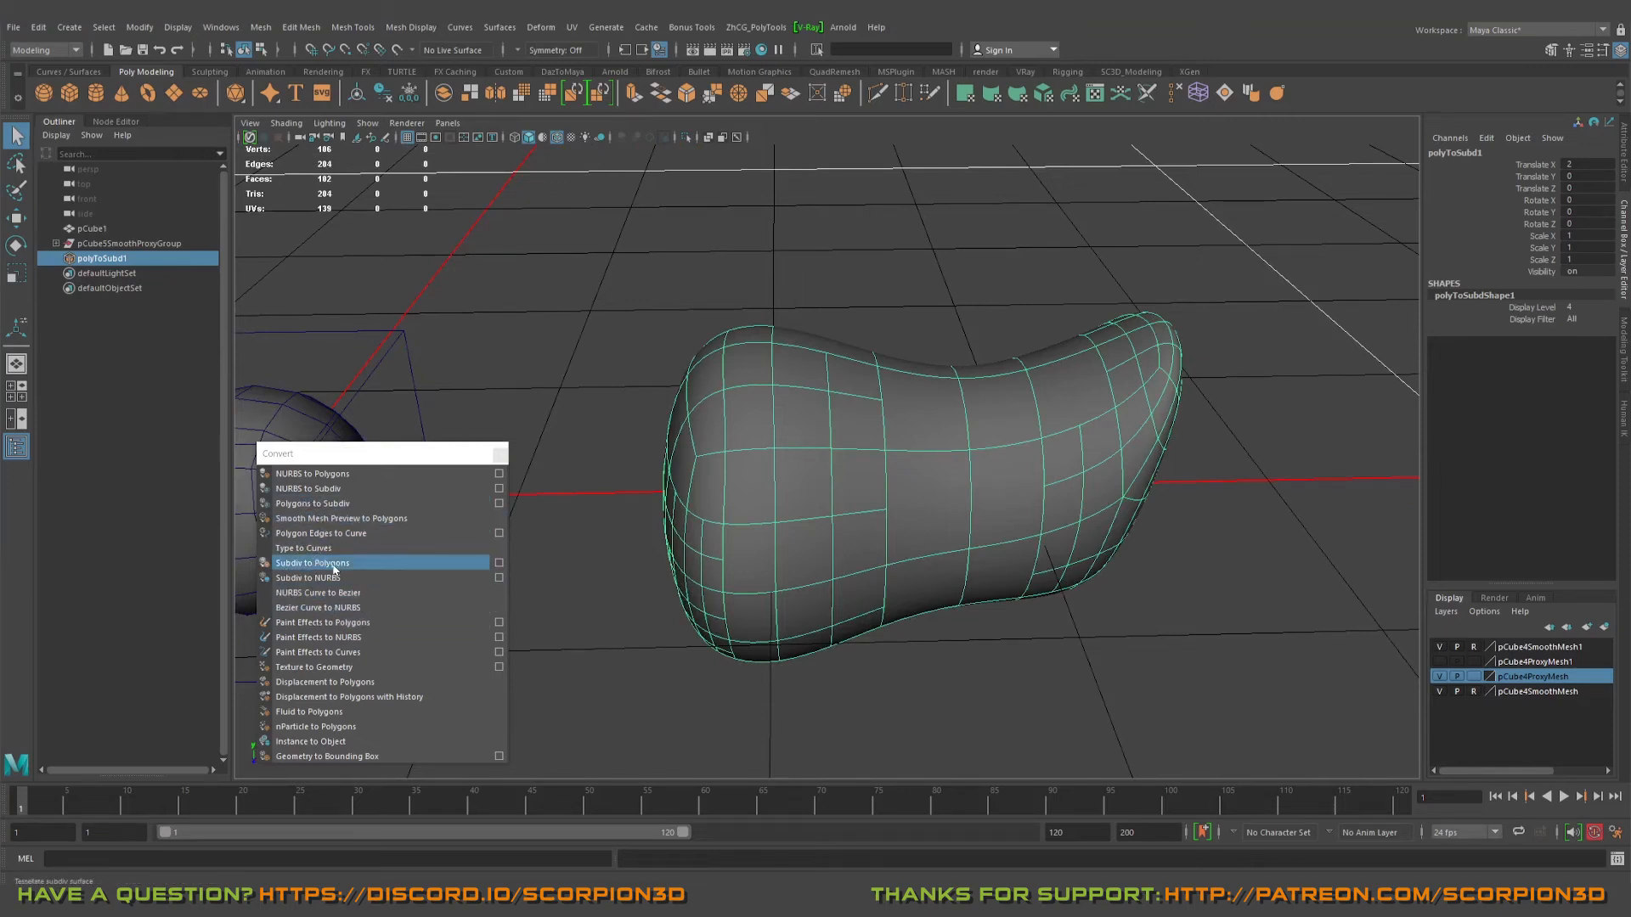
- Open the options for converting subdiv surfaces to polygons, keeping the dialog clear of polyToSubd1
left_click(500, 564)
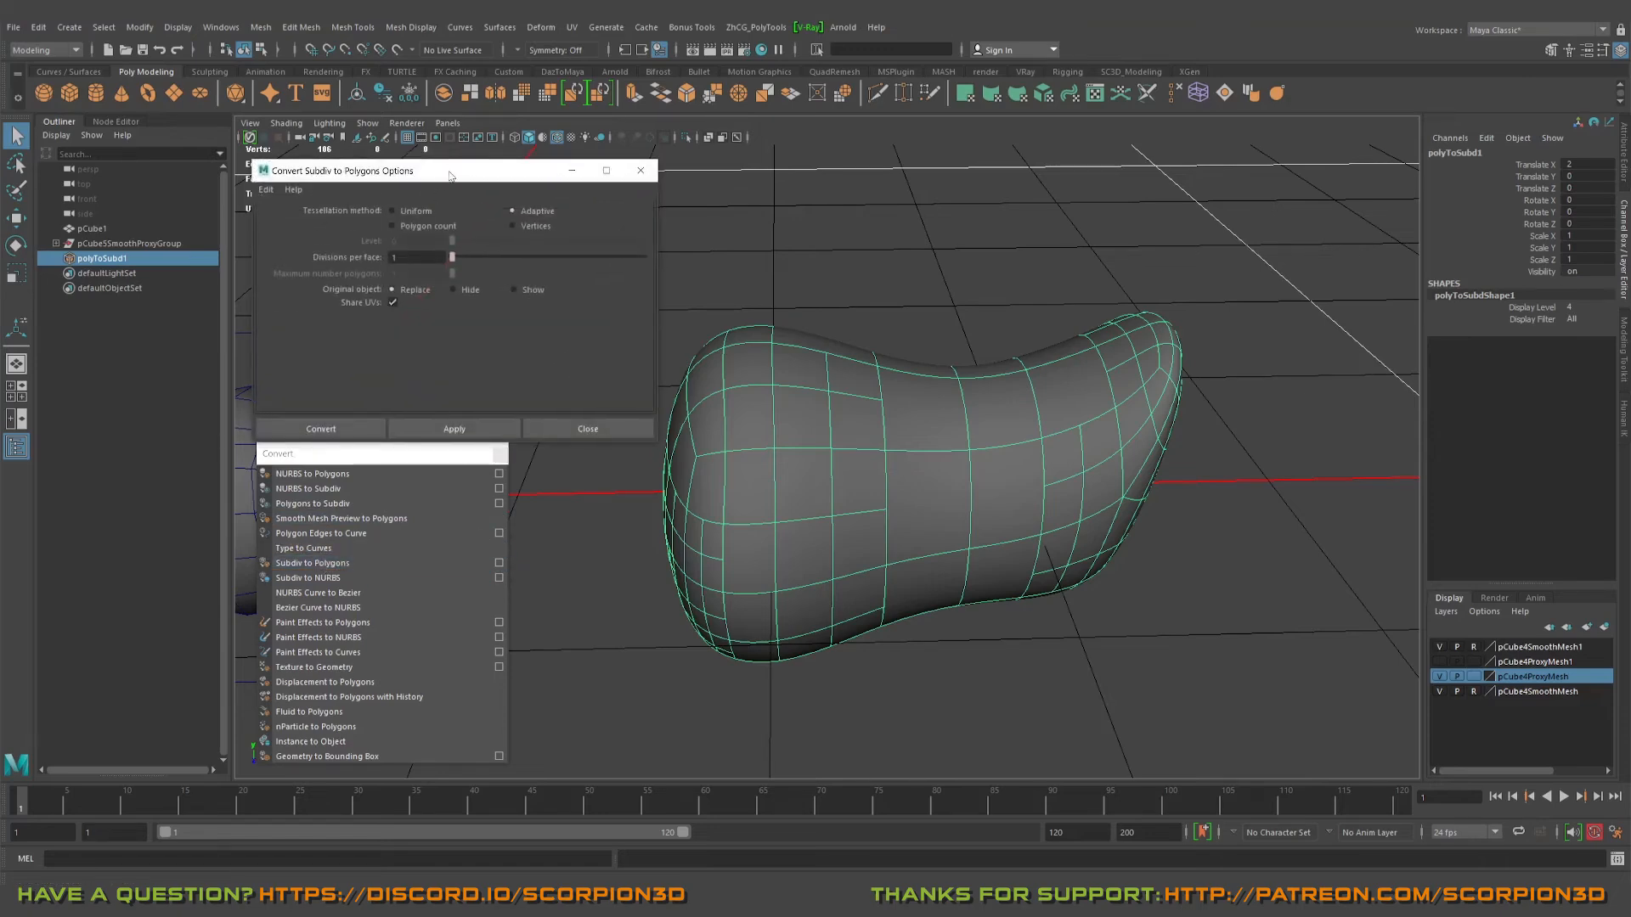
left_click_drag(449, 173, 431, 156)
middle_click_drag(832, 450, 1036, 437, "alt")
right_click_drag(1036, 437, 976, 433, "alt")
left_click_drag(976, 433, 926, 450, "alt")
middle_click_drag(943, 382, 886, 414, "alt")
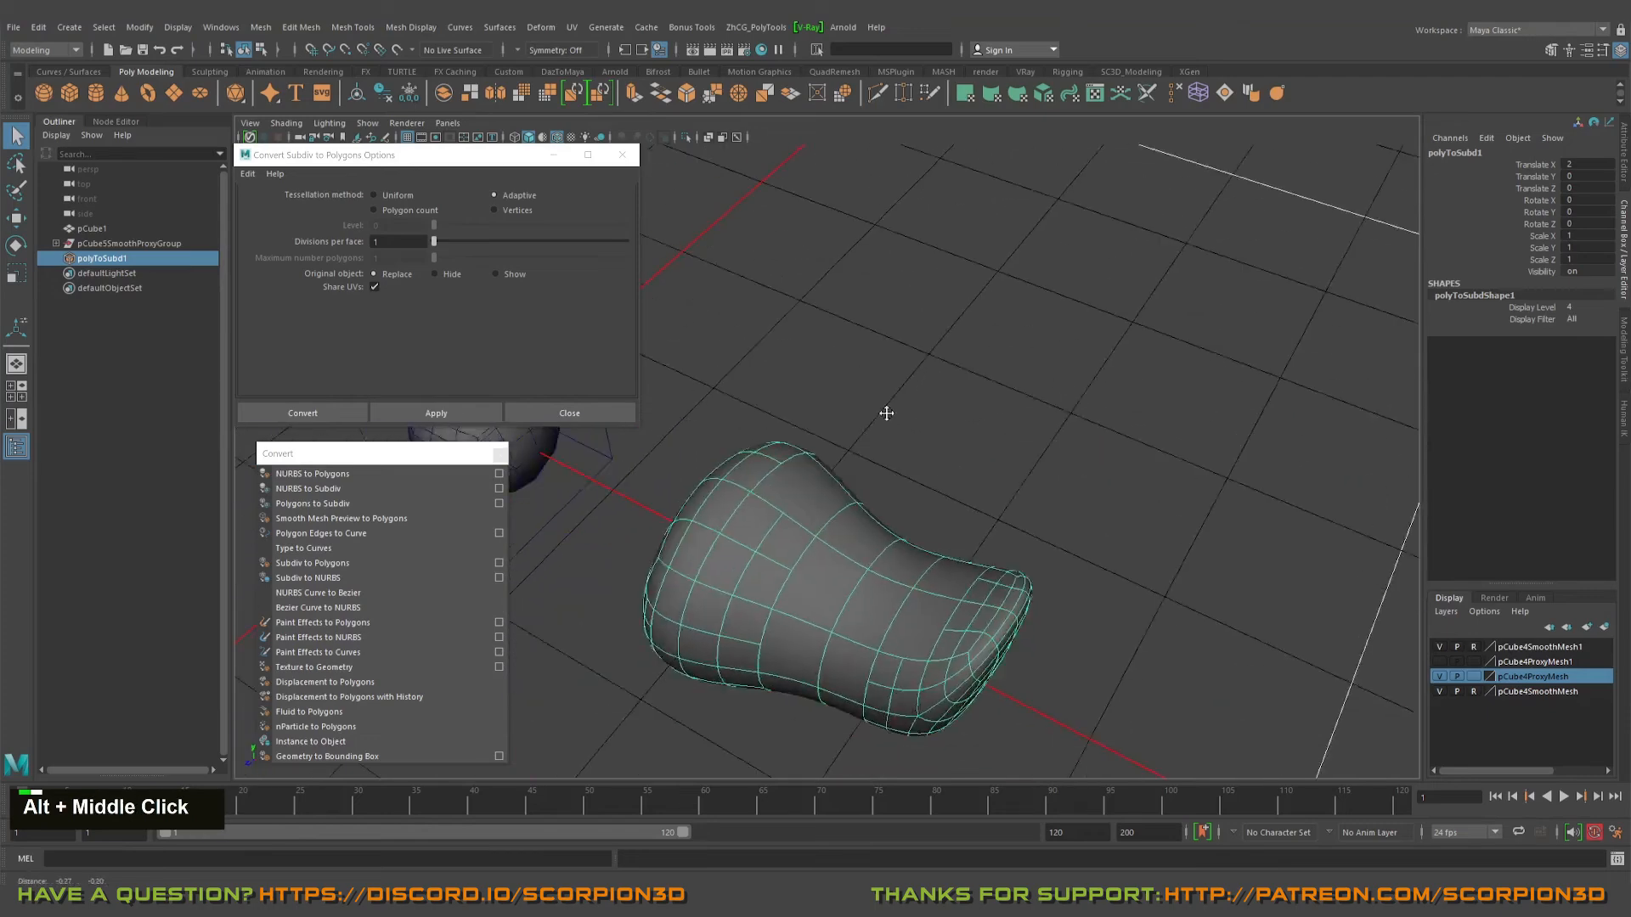
left_click_drag(886, 414, 973, 462, "alt")
- Duplicate polyToSubd1 and move the copy away from the original, to about Z -1.69
key("w")
key("ctrl+d")
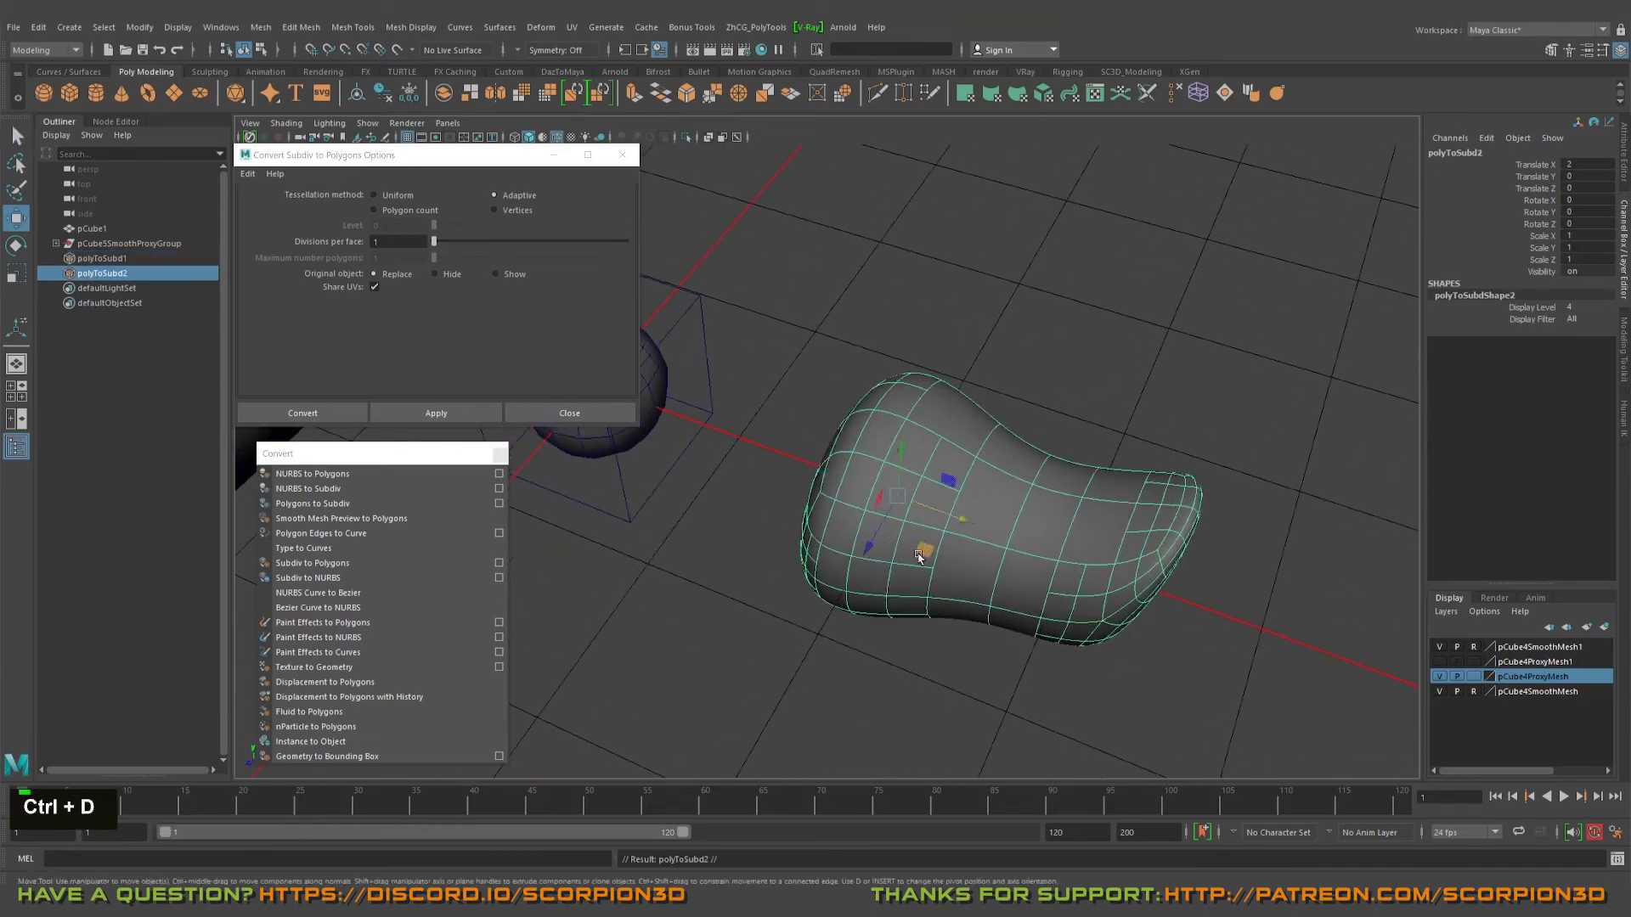
left_click_drag(918, 556, 785, 281)
middle_click_drag(785, 281, 841, 414, "alt")
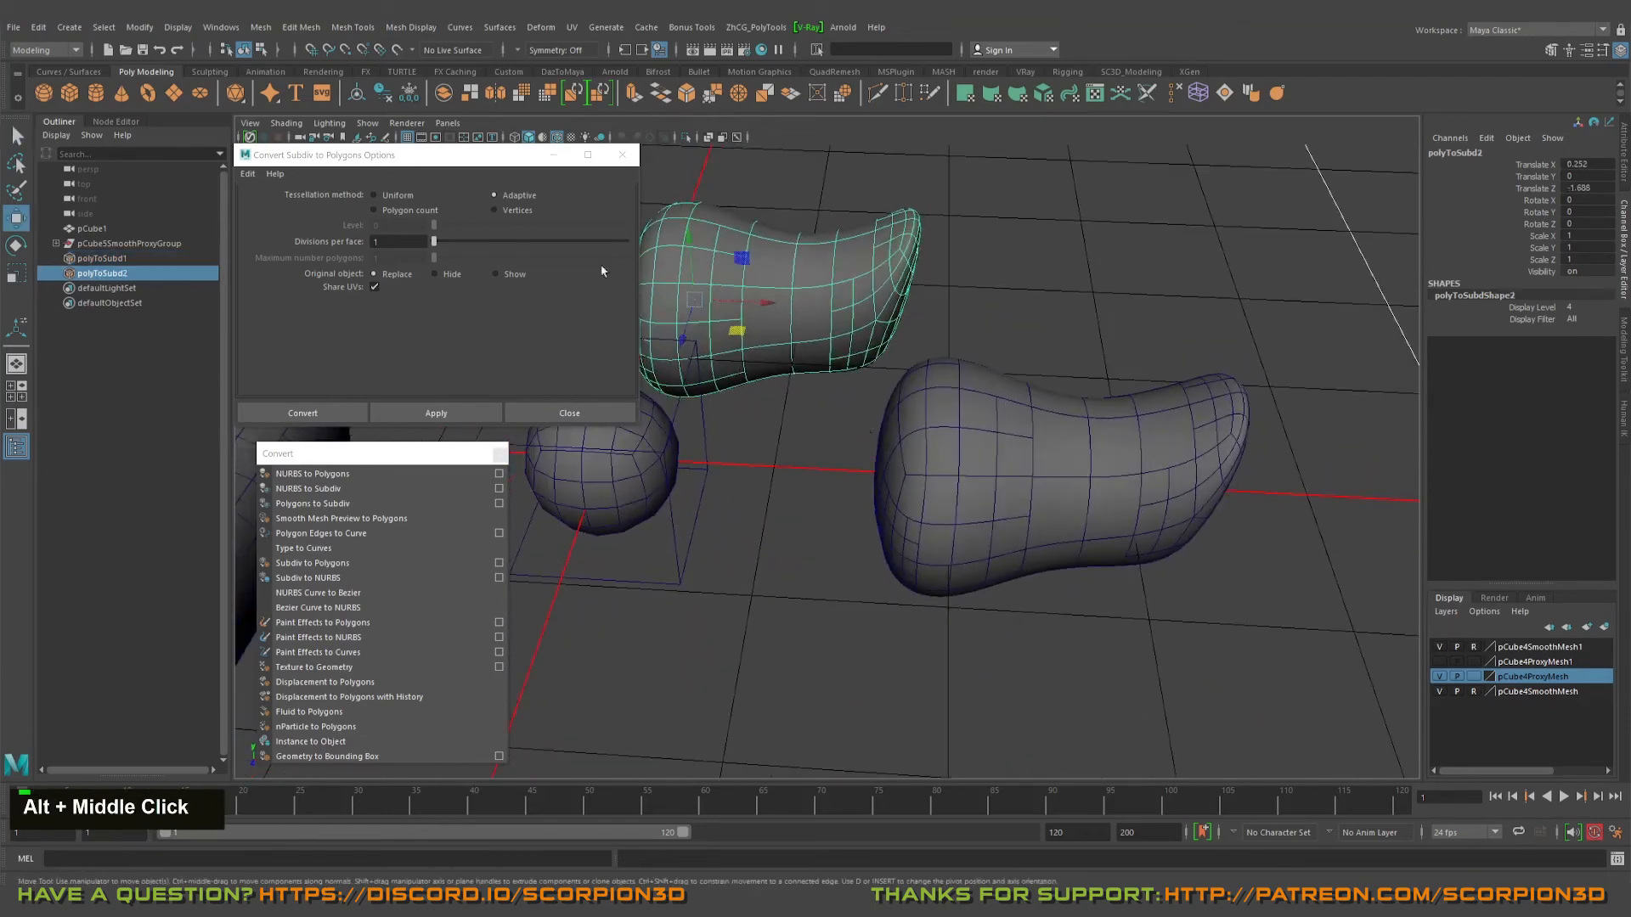
- Convert polyToSubd1 to polygons with the Vertices method at level 0, replacing the original, and move the result to X 5.11
left_click(973, 433)
left_click_drag(973, 433, 926, 408, "alt")
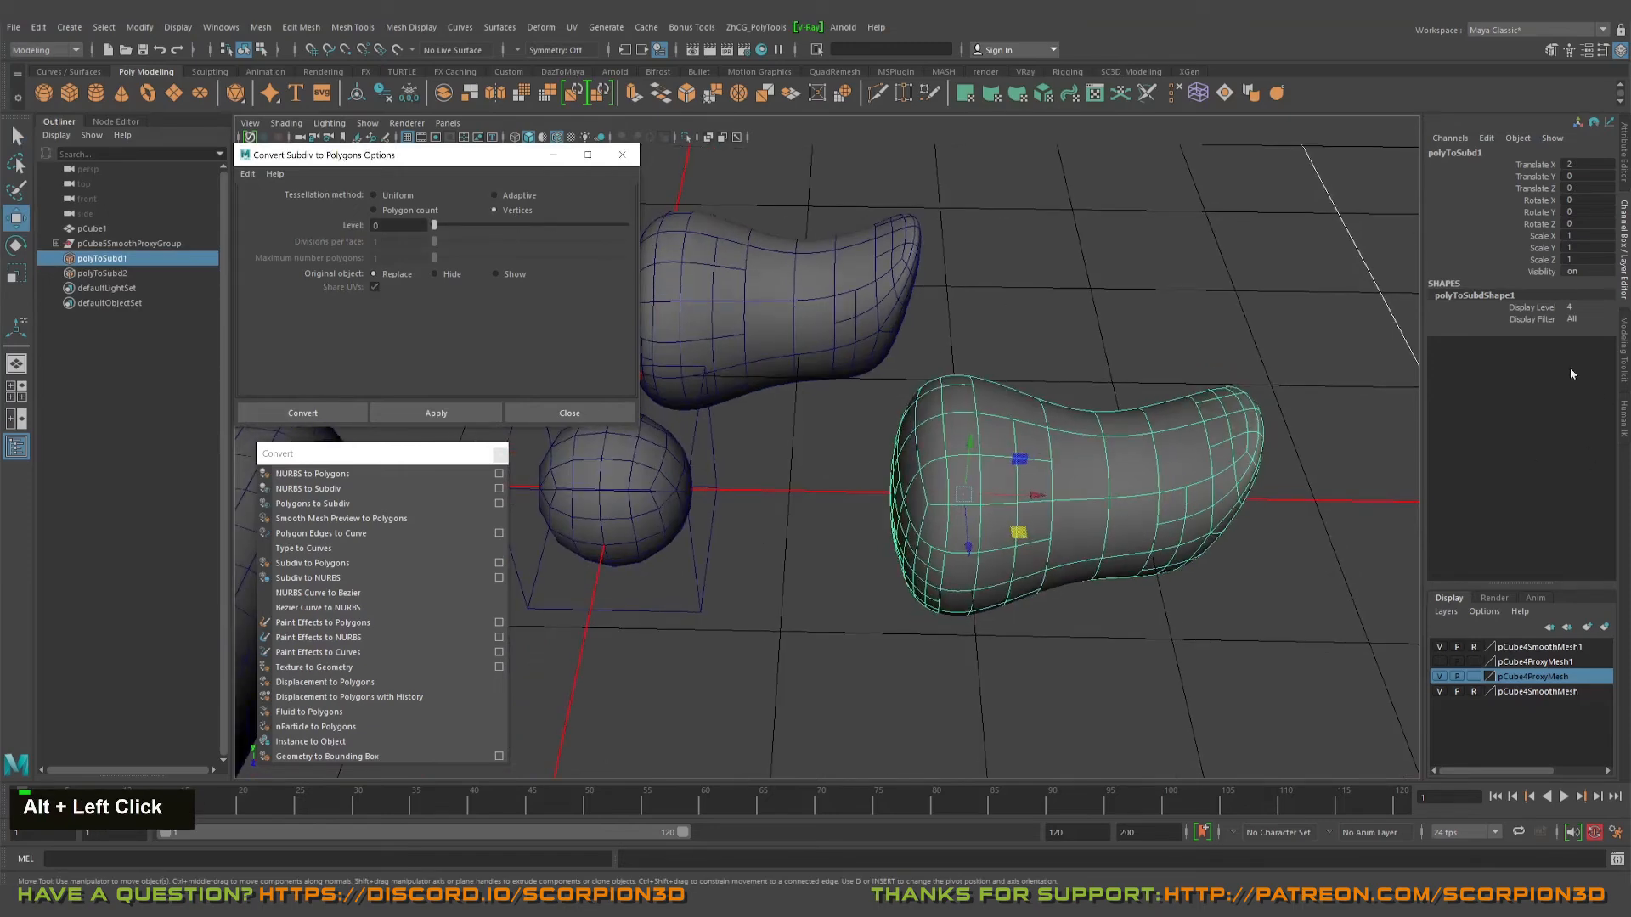
left_click_drag(1219, 441, 1549, 285, "alt")
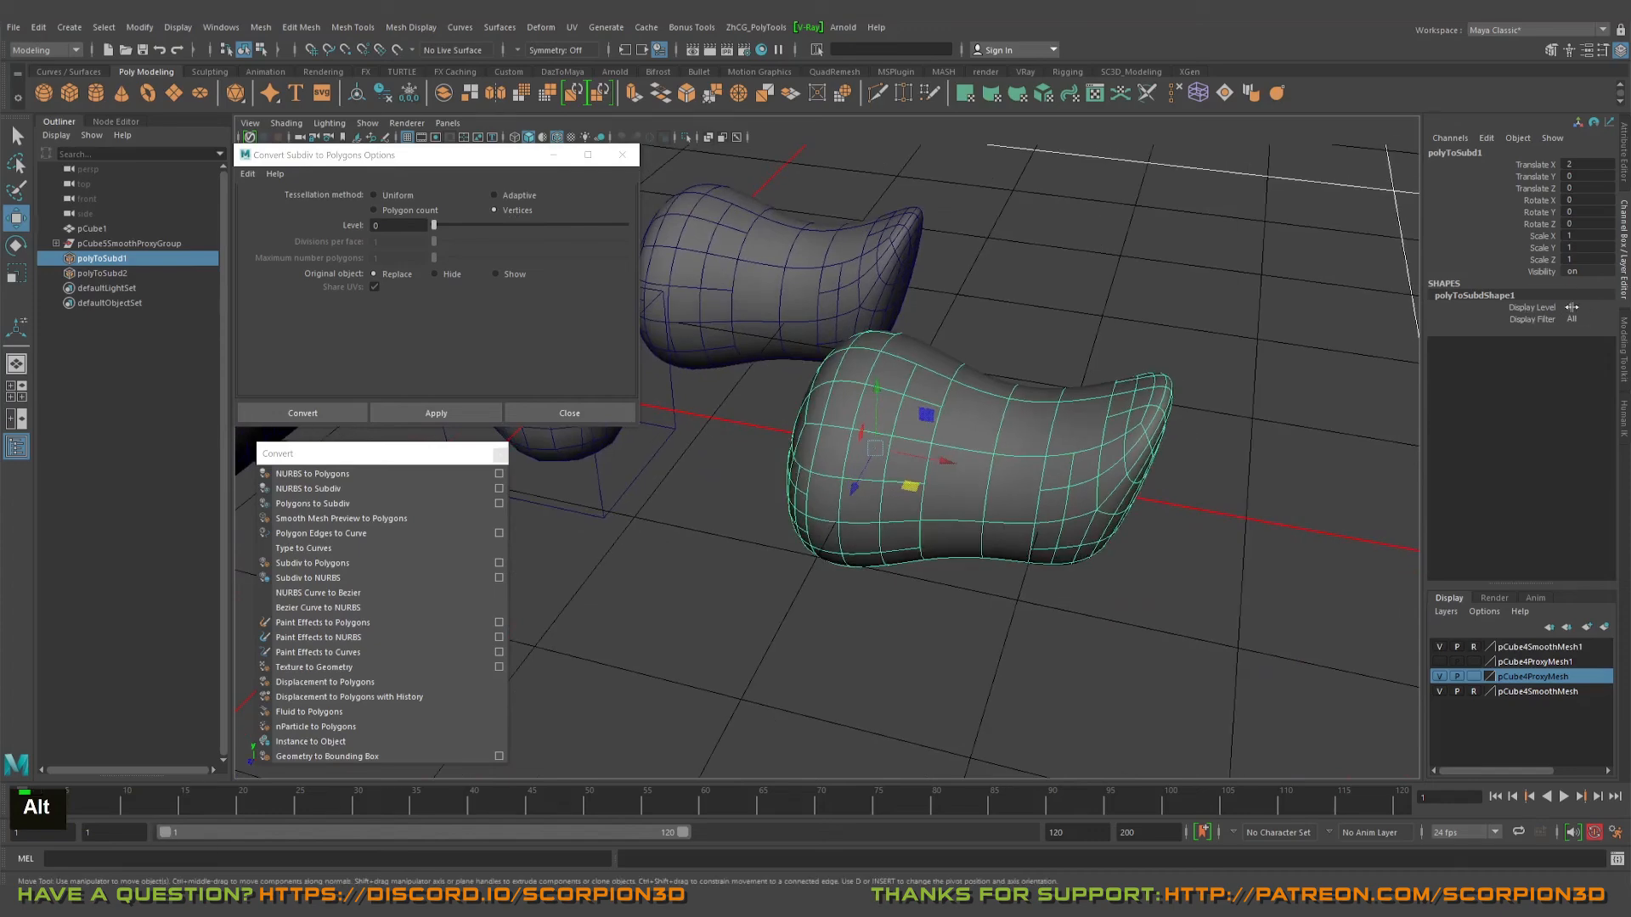
left_click_drag(849, 429, 805, 430, "alt")
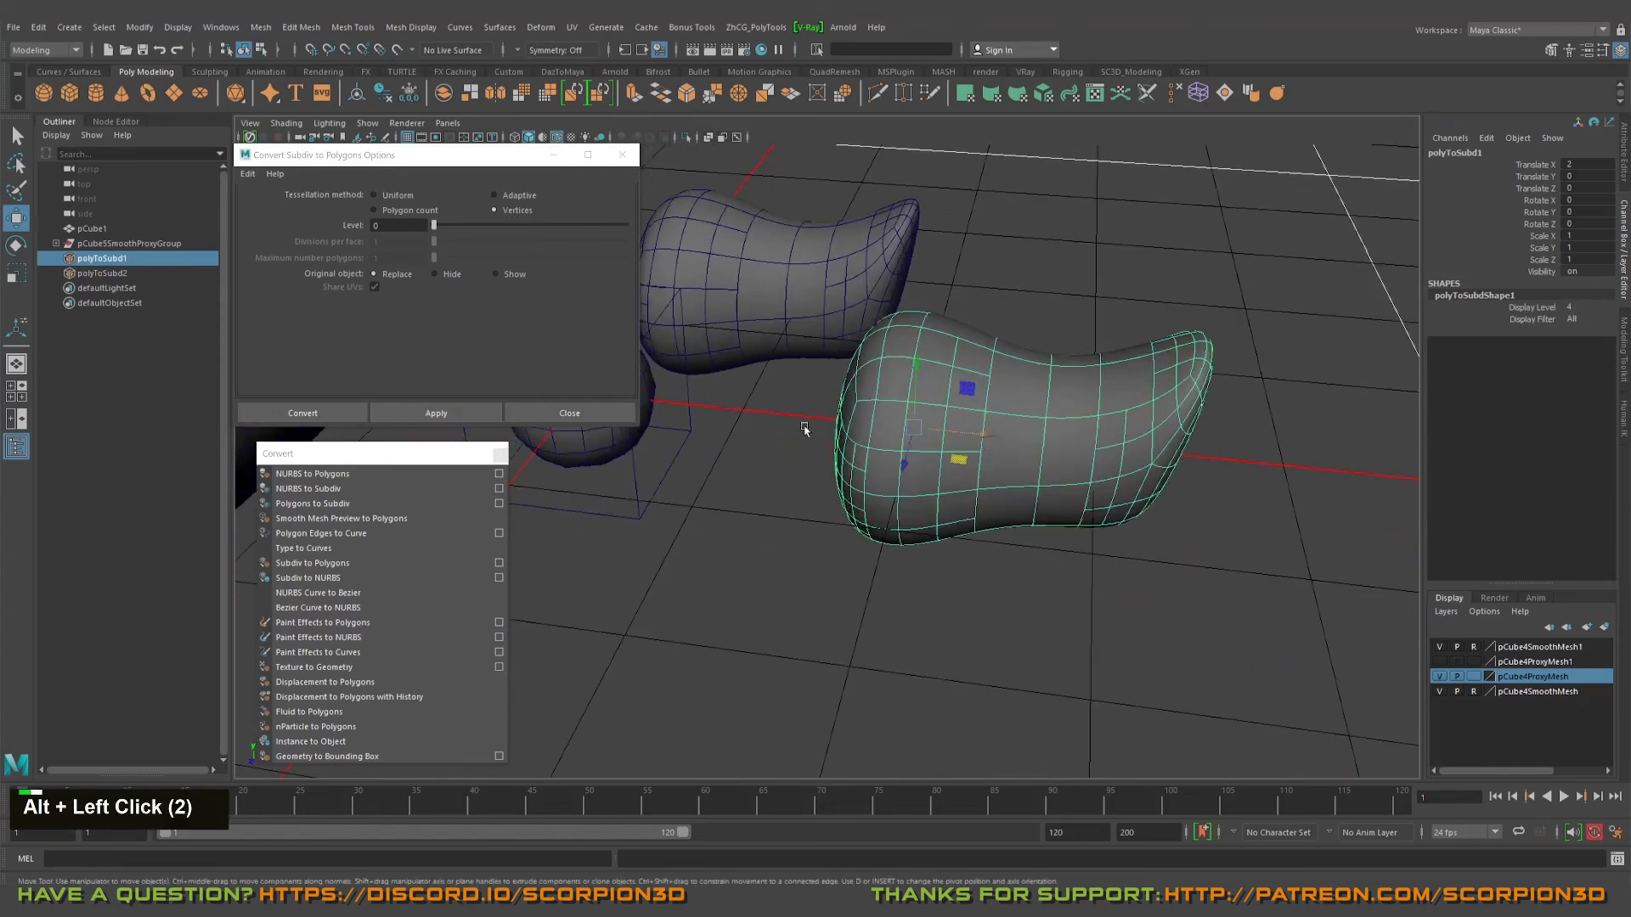
middle_click_drag(952, 364, 885, 391, "alt")
left_click_drag(884, 391, 900, 419, "alt")
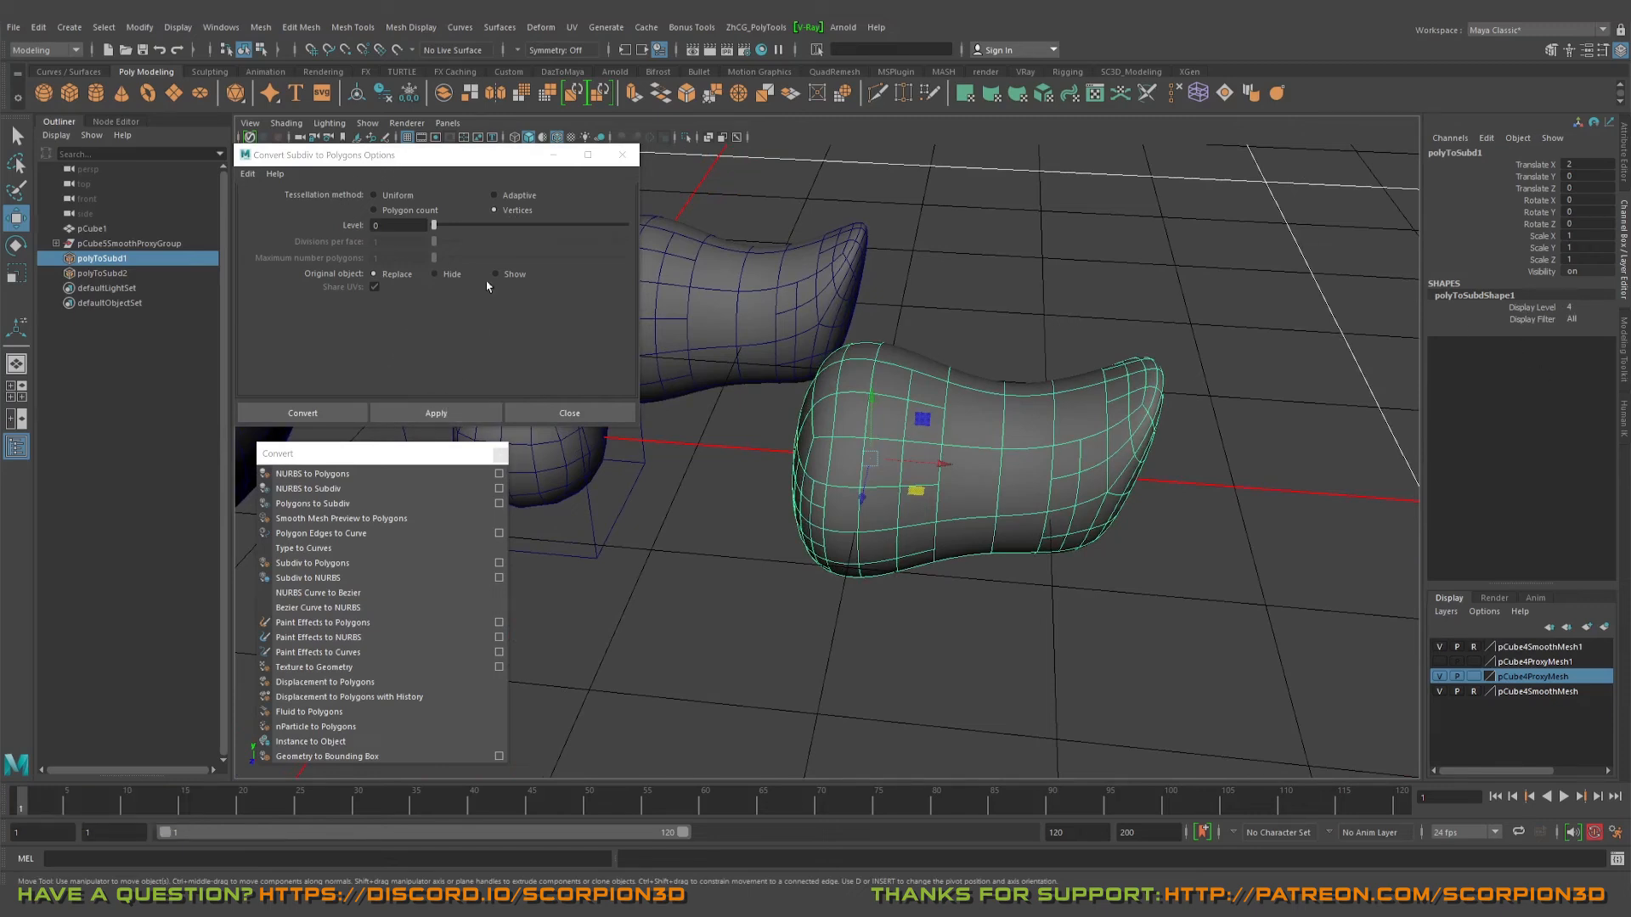
left_click(436, 413)
left_click_drag(990, 447, 1091, 539, "alt")
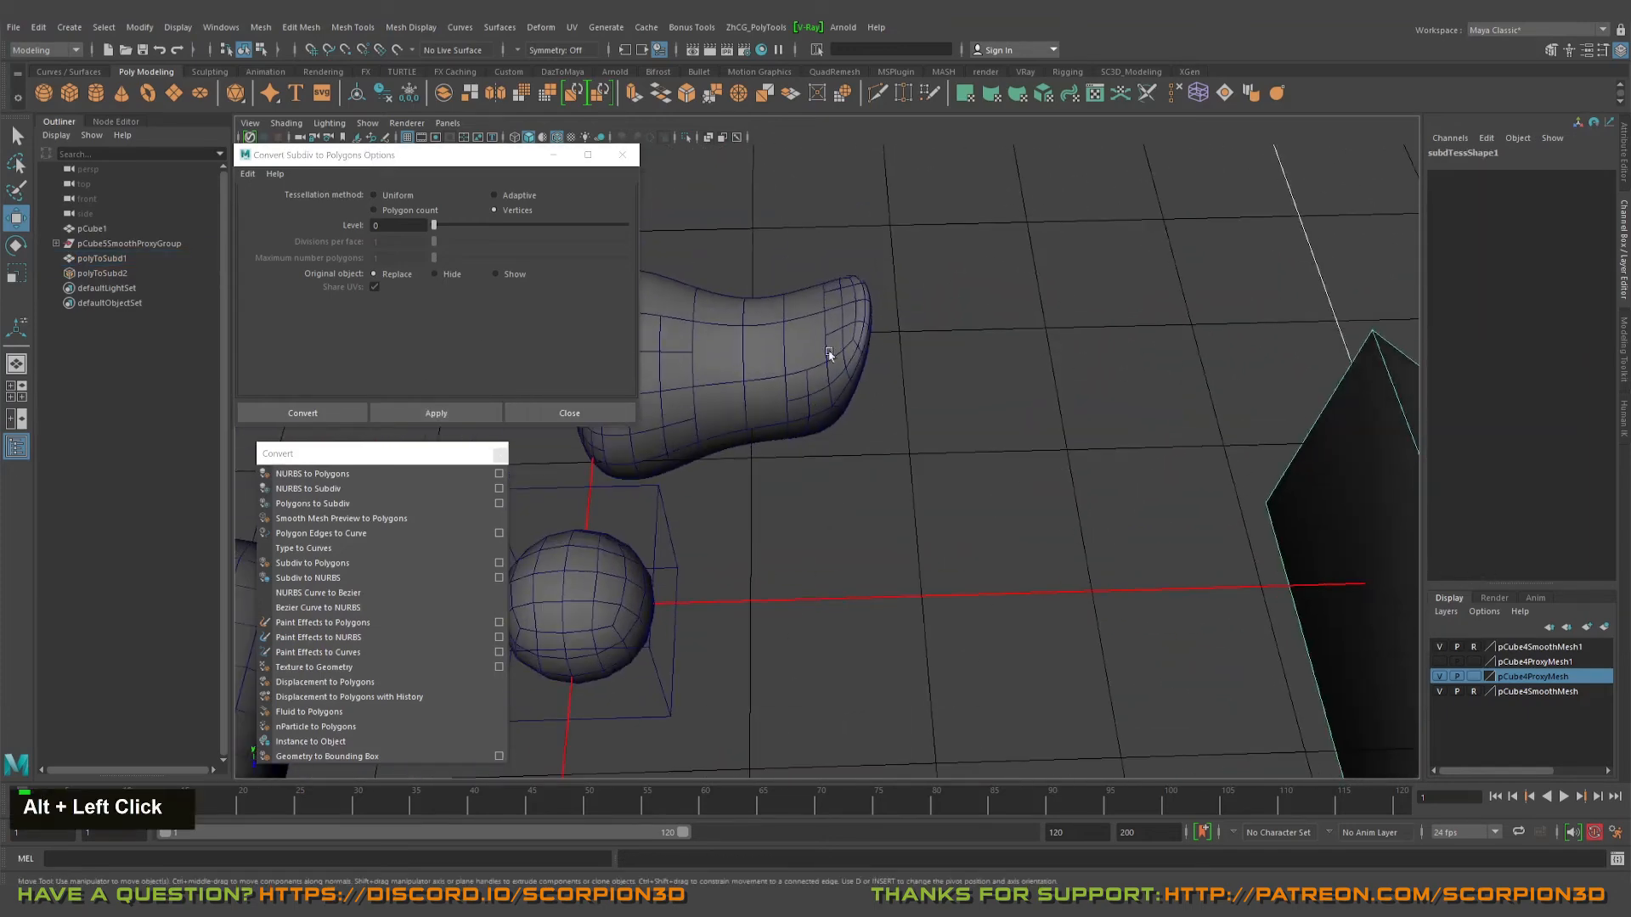
- Move the duplicate polyToSubd2 into the space beside the proxy cube, to about X 1.48, Z -0.08
left_click(829, 353)
key("w")
left_click_drag(687, 415, 825, 552)
right_click_drag(826, 552, 922, 540, "alt")
mouse_move(921, 539)
left_mouse_down("alt")
mouse_move(895, 506)
mouse_move(926, 527)
left_mouse_up("alt")
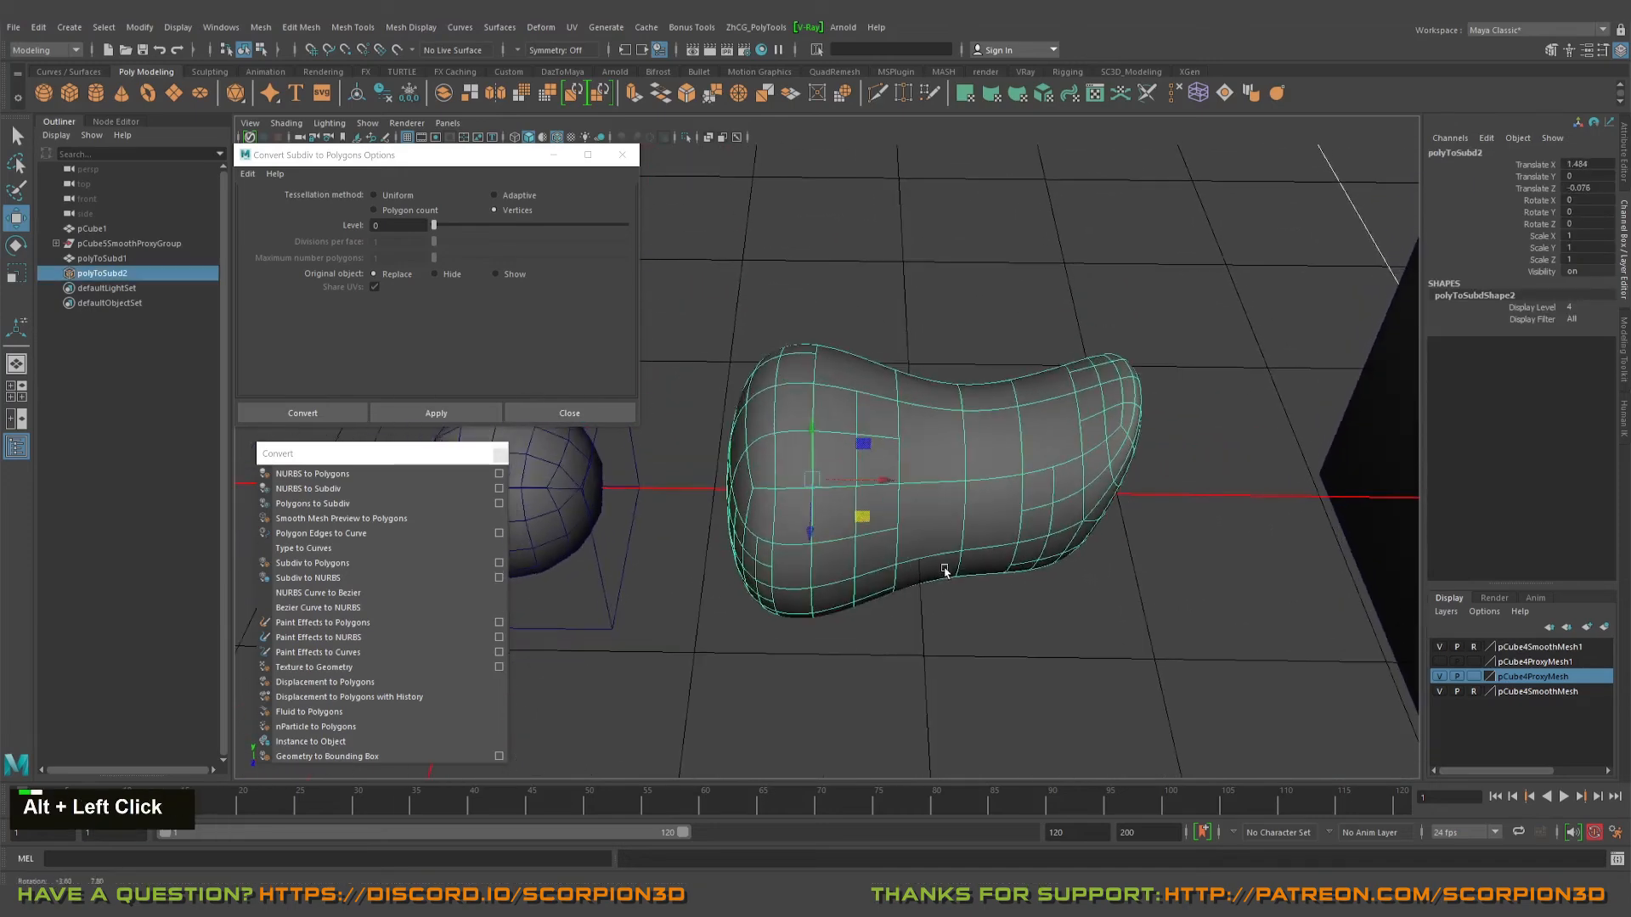
- Raise the subdiv-to-polygons conversion level to 4 for polyToSubd2
left_click(438, 229)
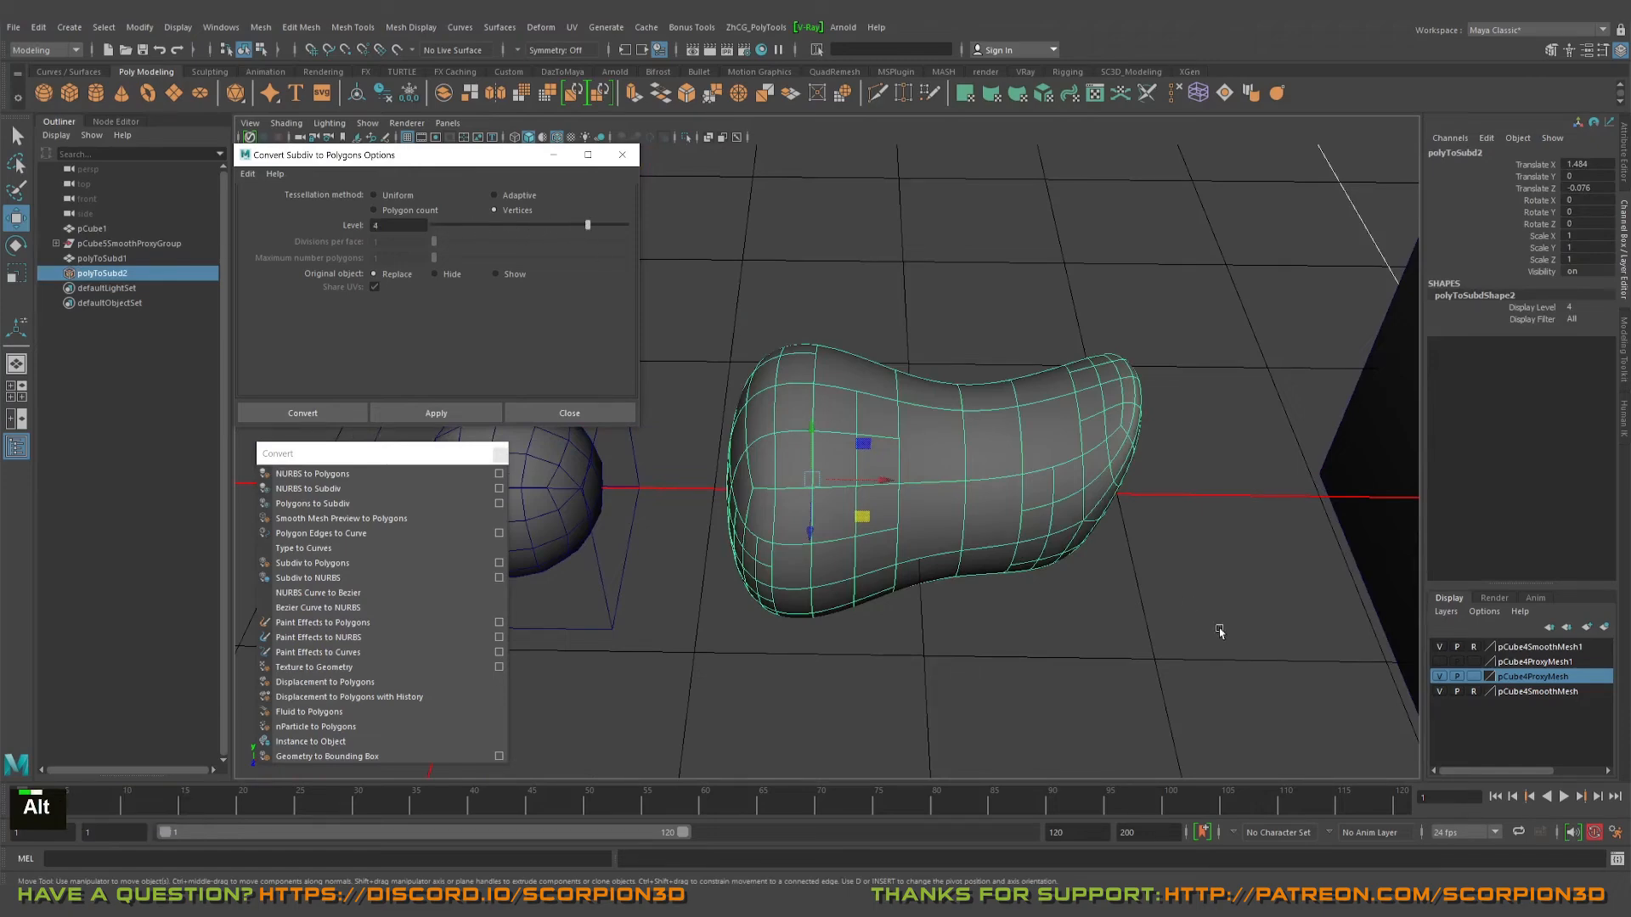
left_click_drag(1062, 518, 1164, 565, "alt")
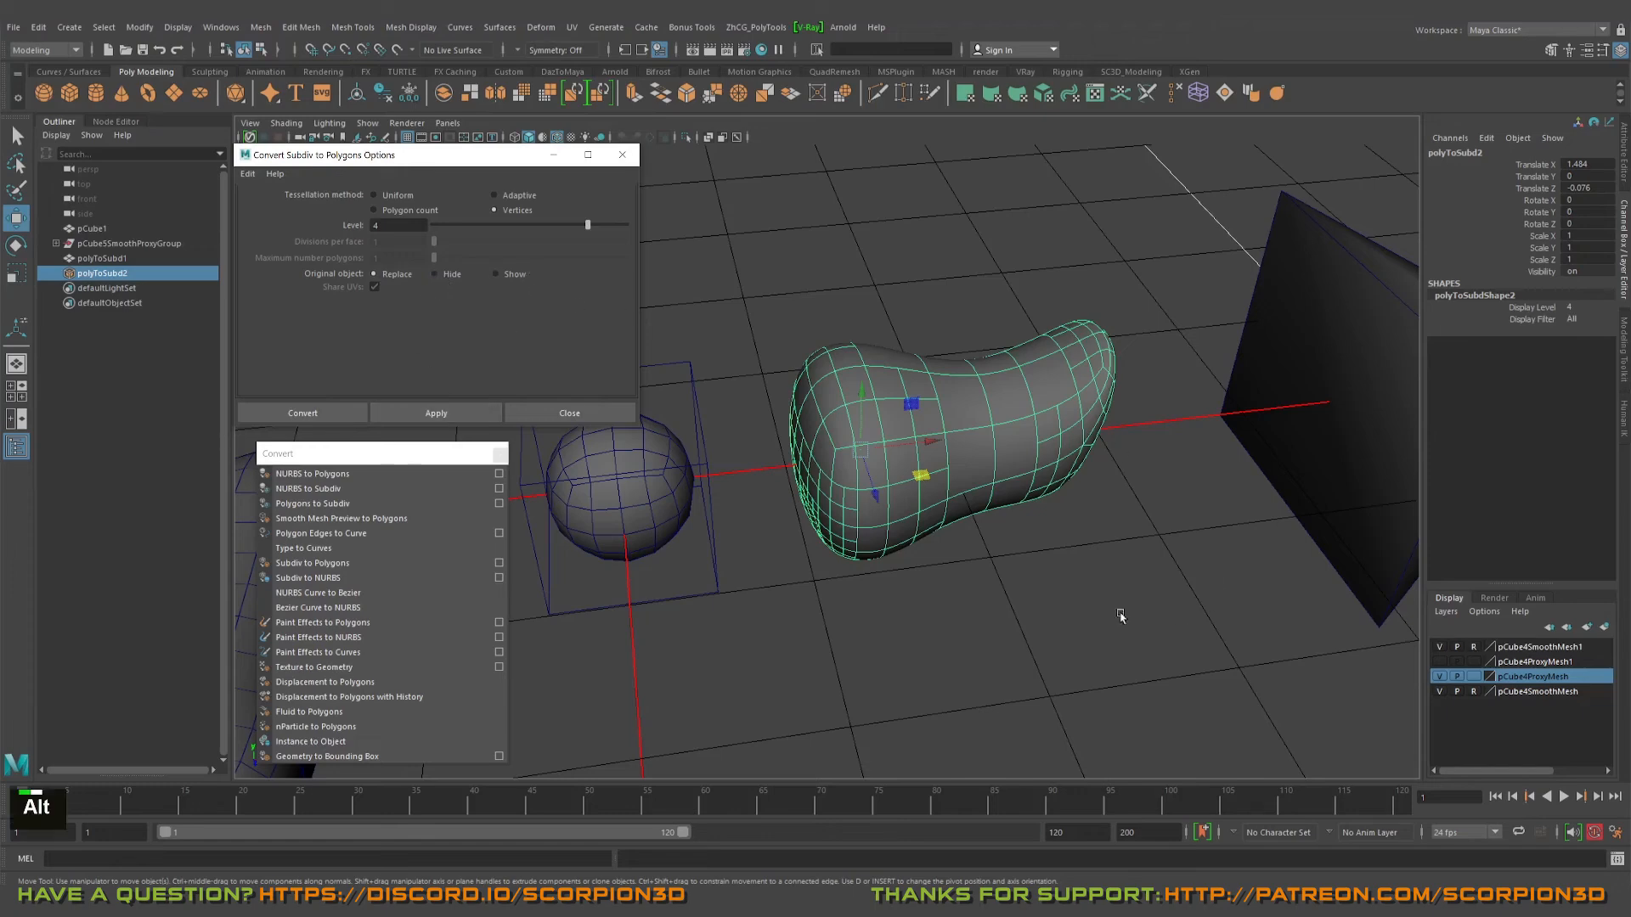
left_click_drag(1062, 544, 979, 530, "alt")
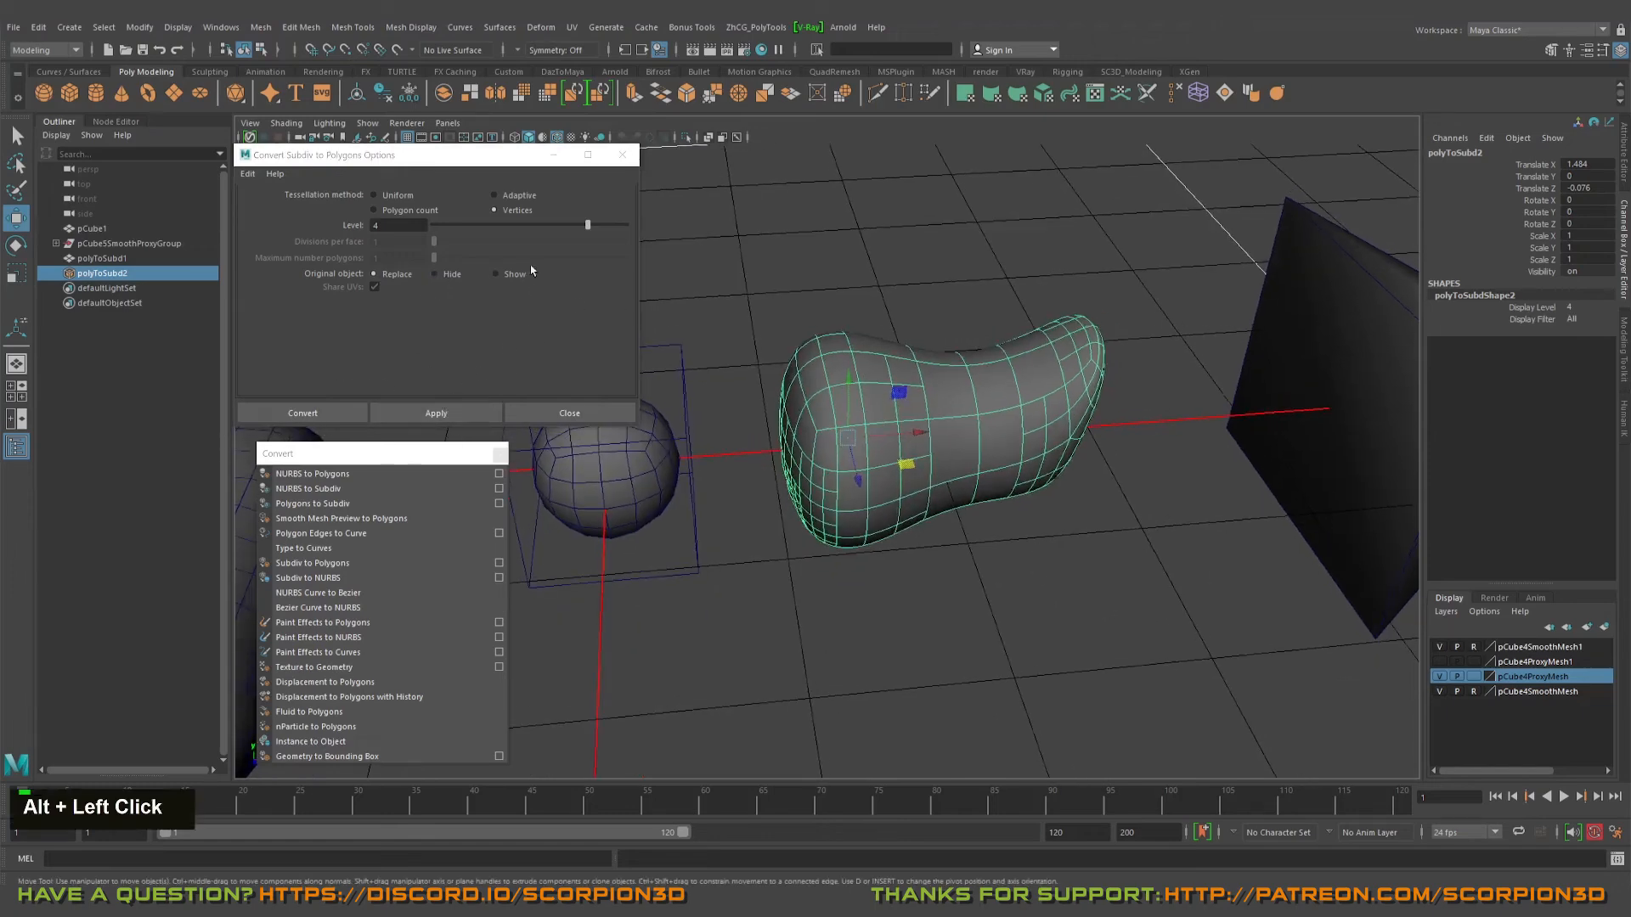
- Try converting polyToSubd2 to polygons at level 4 with the original object set to Show
left_click(495, 274)
left_click(436, 413)
left_click_drag(979, 569, 1008, 550, "alt")
right_click_drag(1008, 550, 1213, 634, "alt")
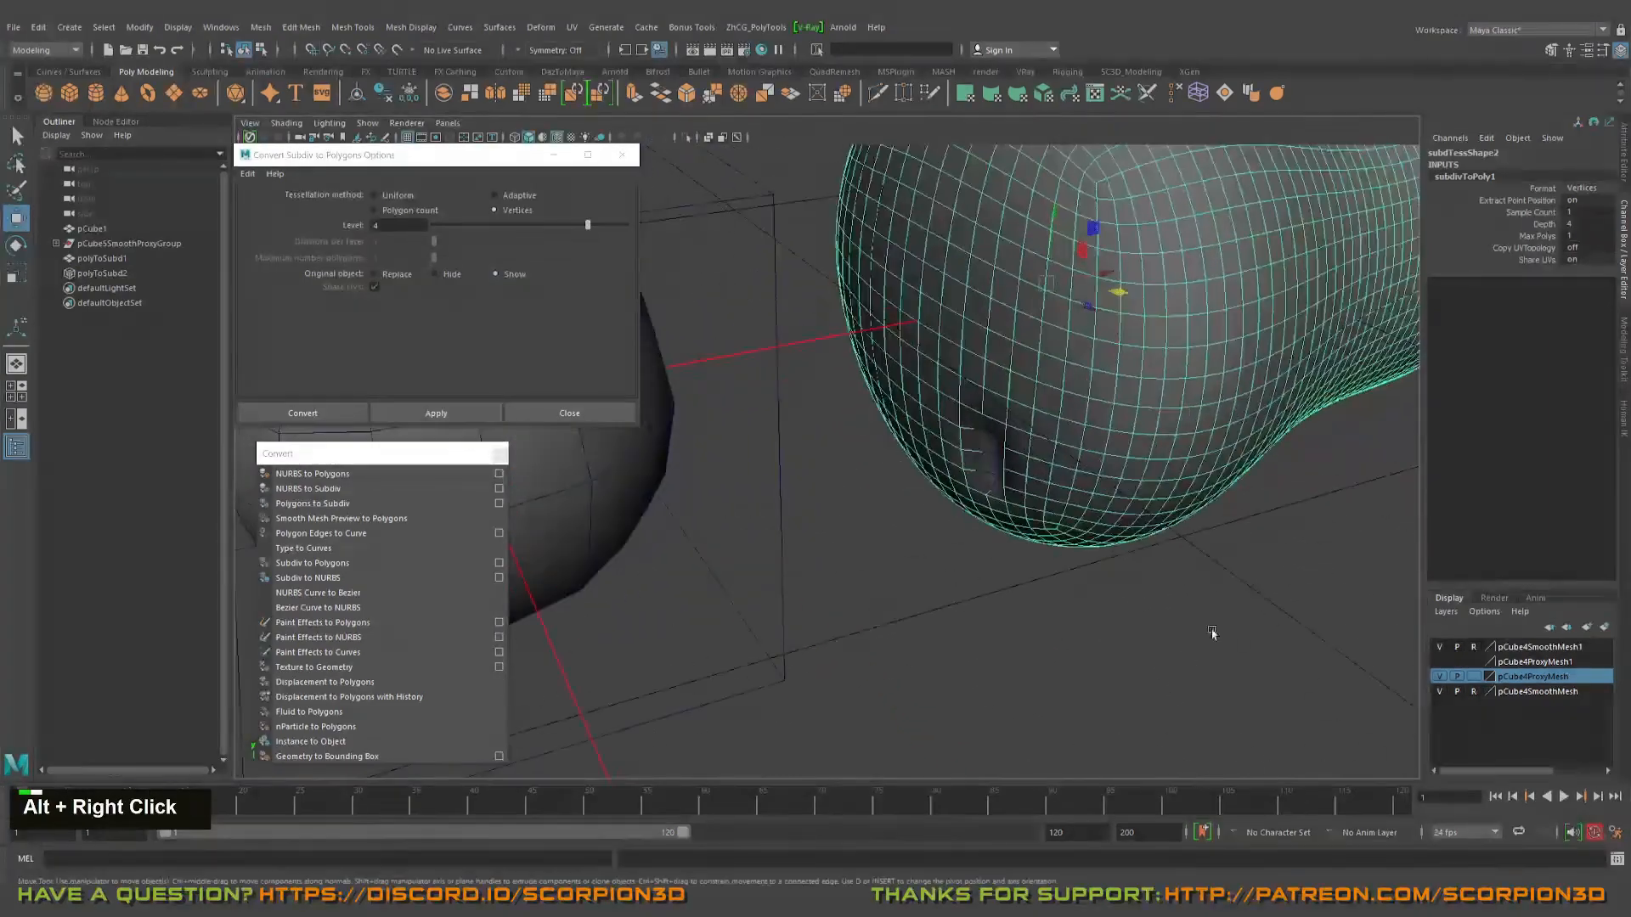
middle_click_drag(946, 486, 824, 538, "alt")
left_click(827, 538)
scroll(897, 489, "down", 4)
key("w")
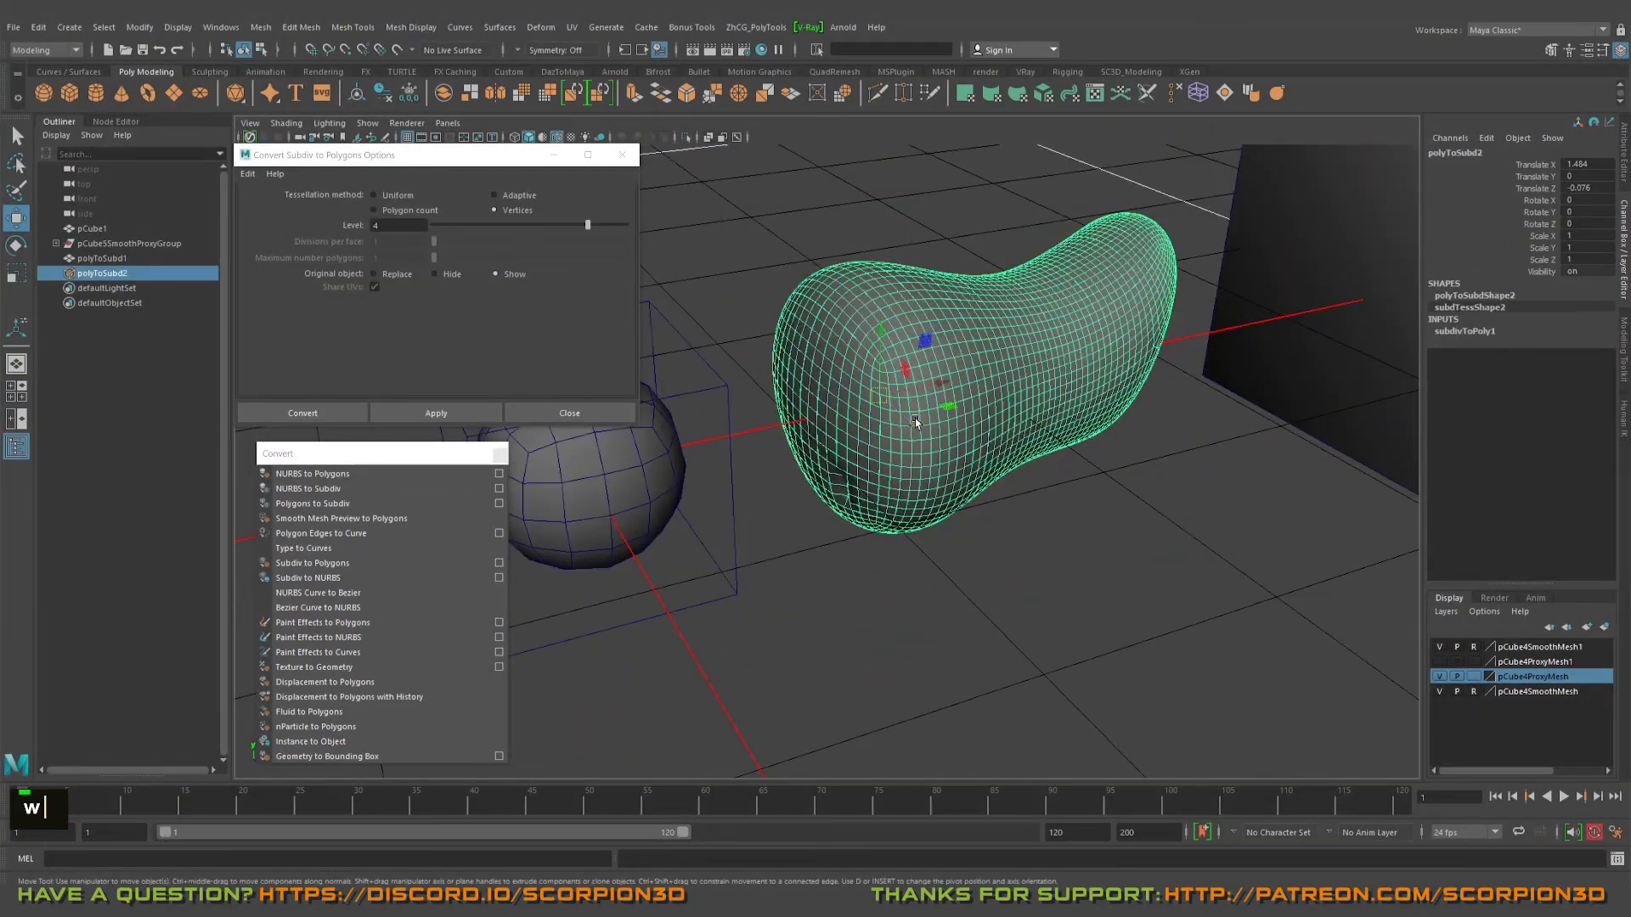
- Try moving polyToSubd2 aside, and undo the move together with the level 4 conversion
left_click_drag(915, 418, 660, 291)
left_click_drag(932, 507, 457, 285, "alt")
key("ctrl+z")
key("ctrl+z")
key("ctrl+z")
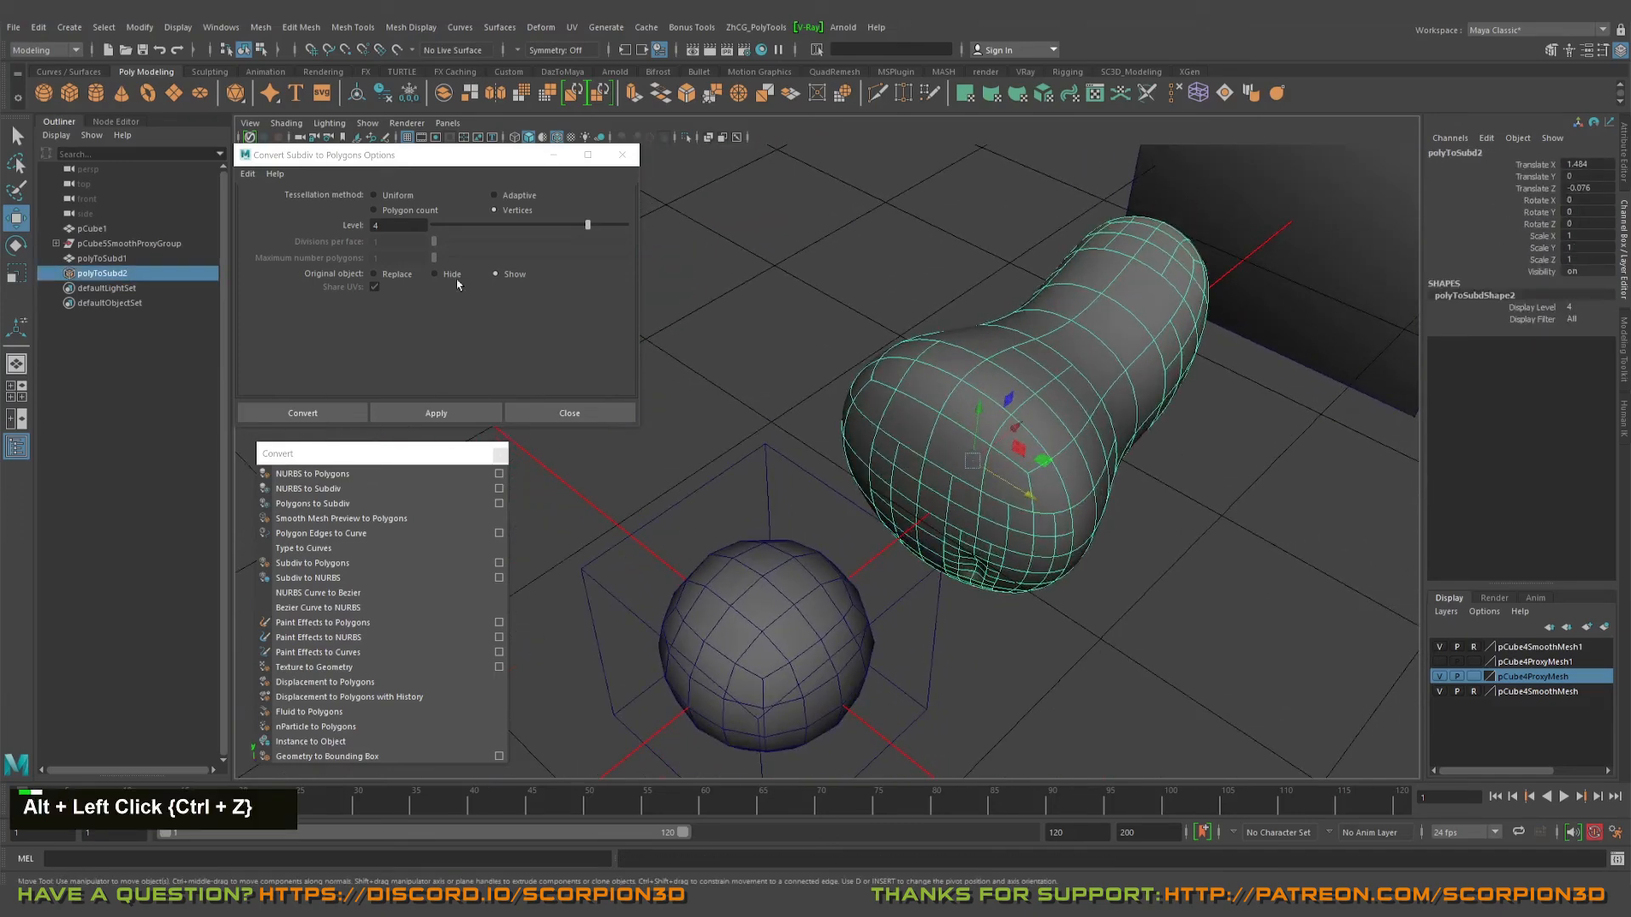
- Convert polyToSubd2 to polygons at level 4 with the original set to Replace, and move it to about Z -2.36
left_click(386, 277)
left_click(480, 415)
left_click_drag(1058, 490, 723, 381, "alt")
left_click(883, 421)
left_click(921, 485)
key("w")
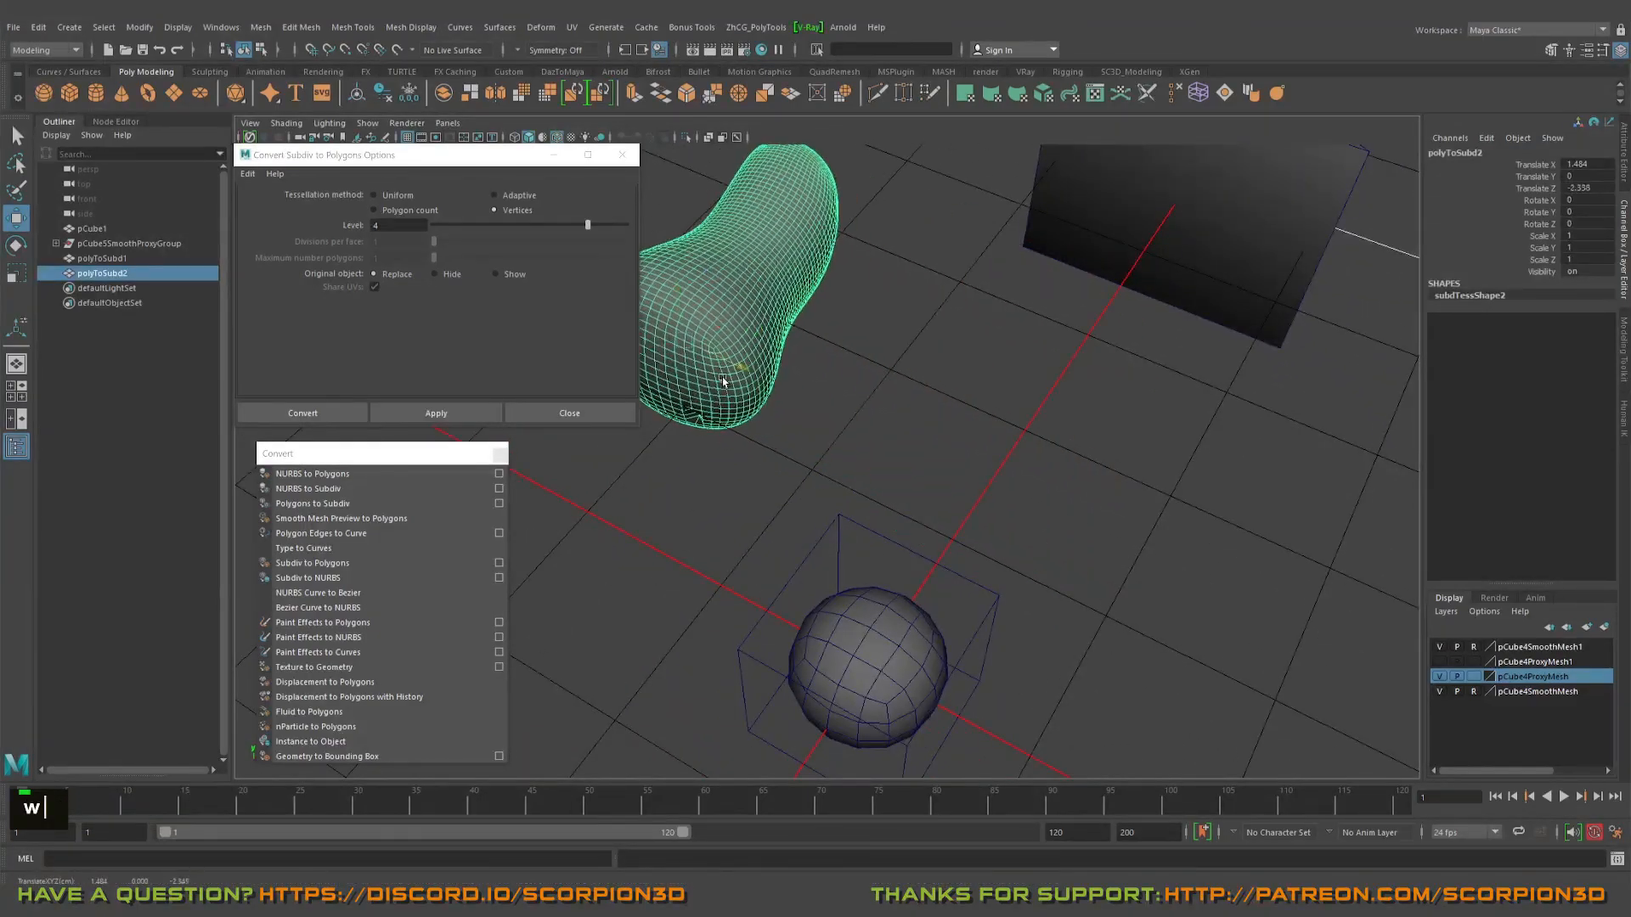
- Examine the dense polygon mesh of the converted polyToSubd2 up close and from several sides
middle_click_drag(723, 381, 1031, 481, "alt")
right_click_drag(1031, 481, 1227, 532, "alt")
middle_click_drag(1227, 532, 1067, 571, "alt")
left_click_drag(1067, 572, 979, 488, "alt")
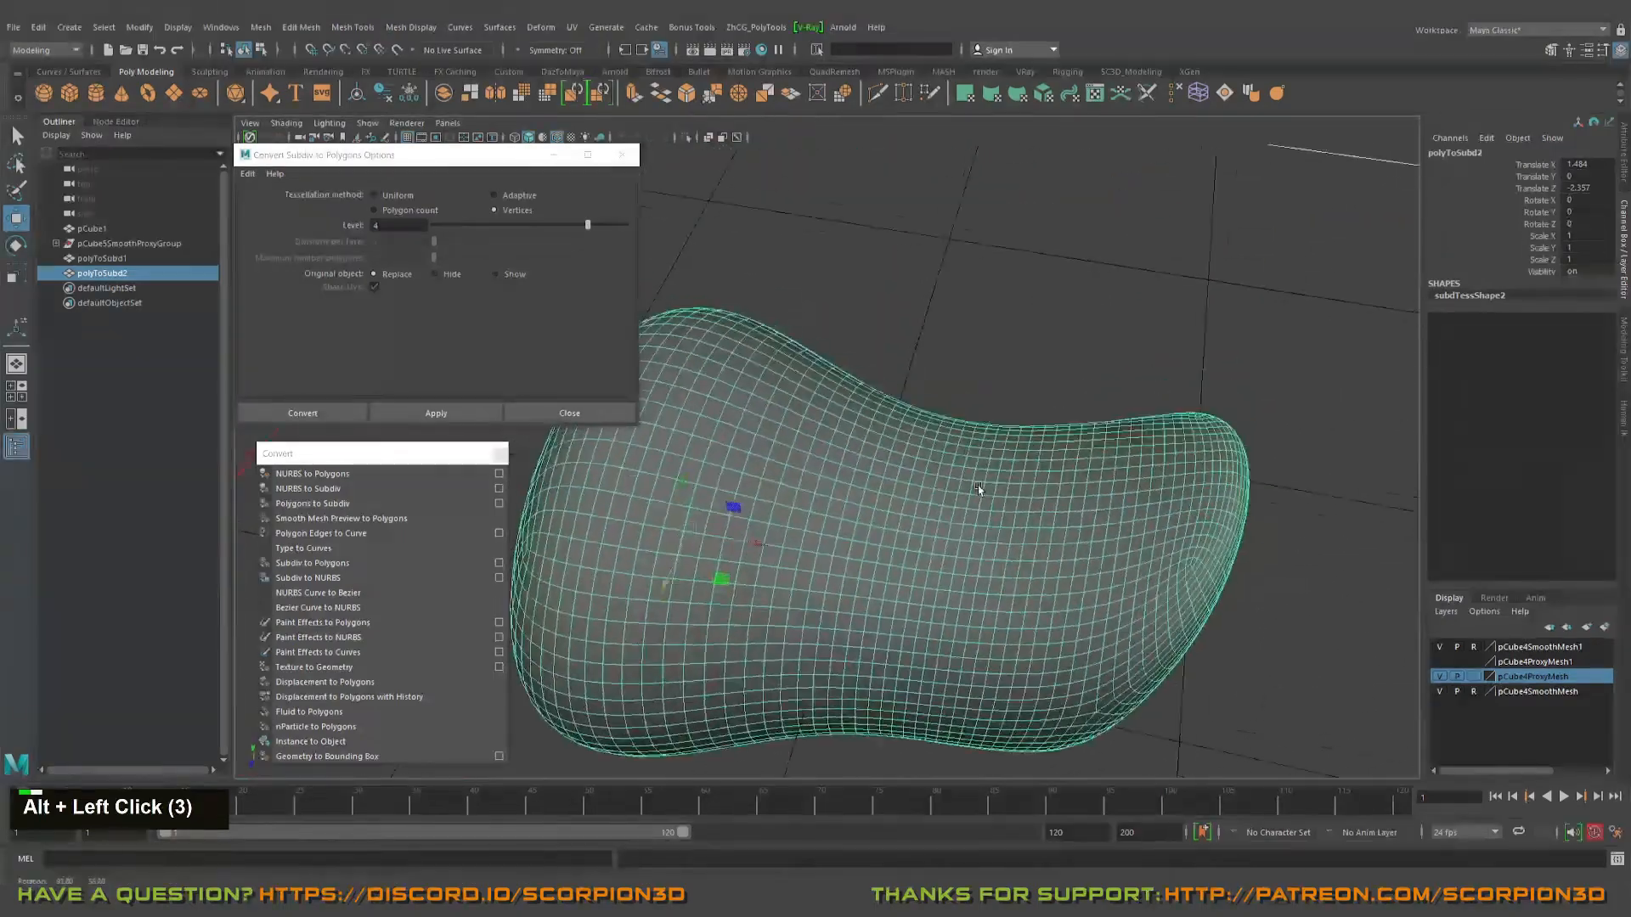
middle_click_drag(979, 488, 1022, 559, "alt")
left_click_drag(1038, 609, 1170, 382, "alt")
scroll(1139, 646, "down", 4, "alt")
middle_click_drag(1138, 645, 940, 561, "alt")
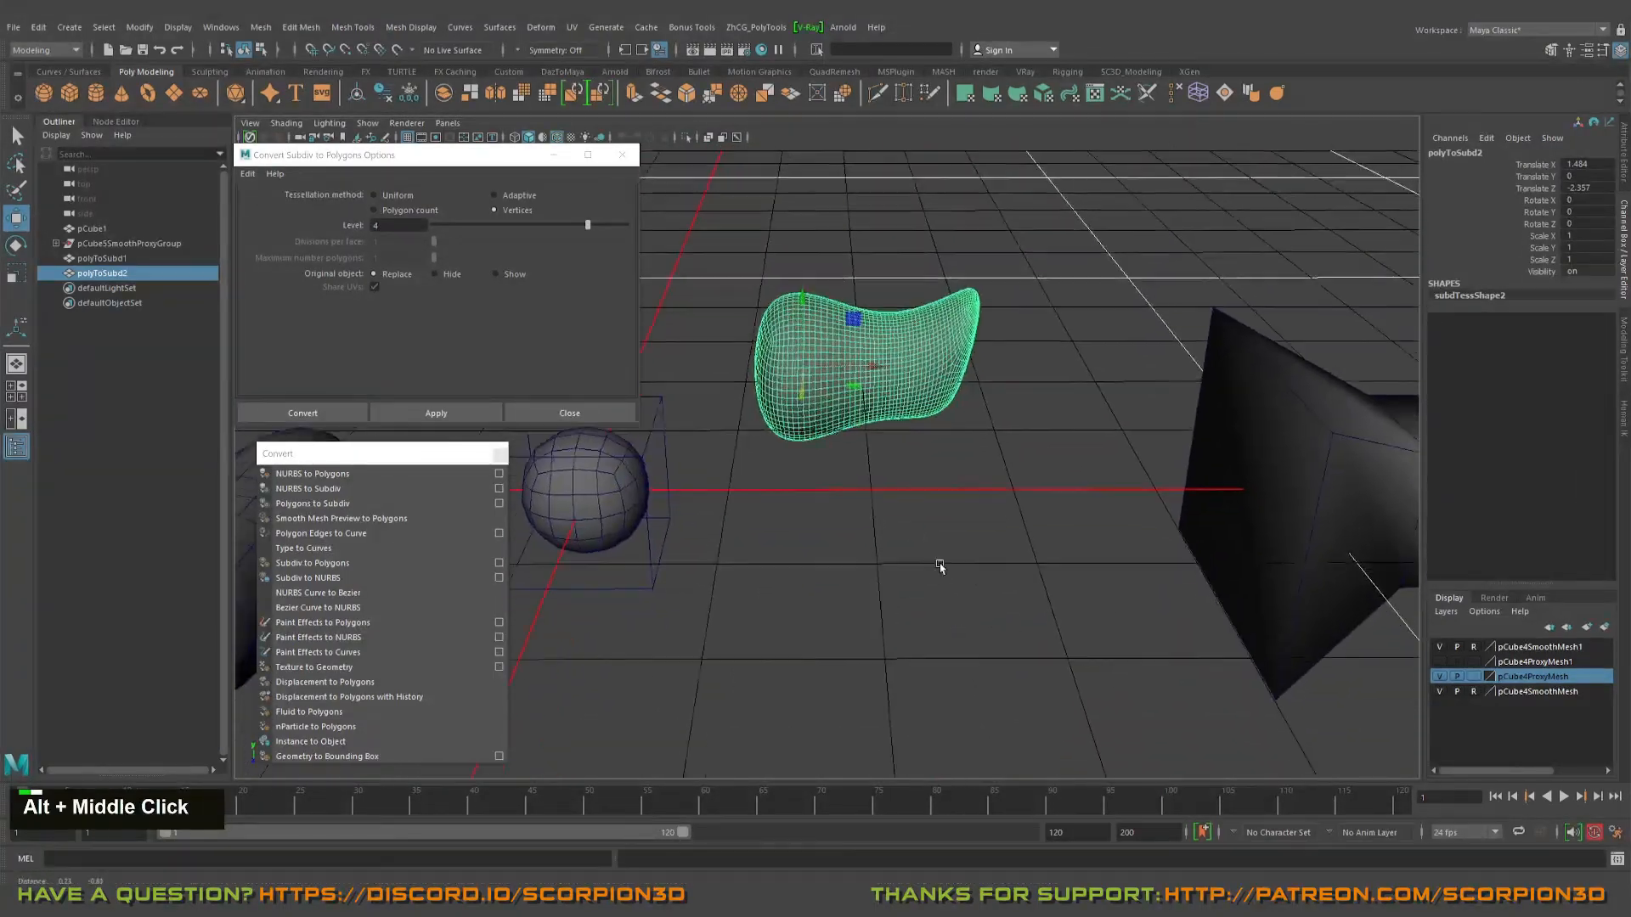
- Select the level 0 polygon mesh polyToSubd1 and compare it with the level 4 mesh
left_click_drag(940, 561, 981, 579, "alt")
left_click(1162, 498)
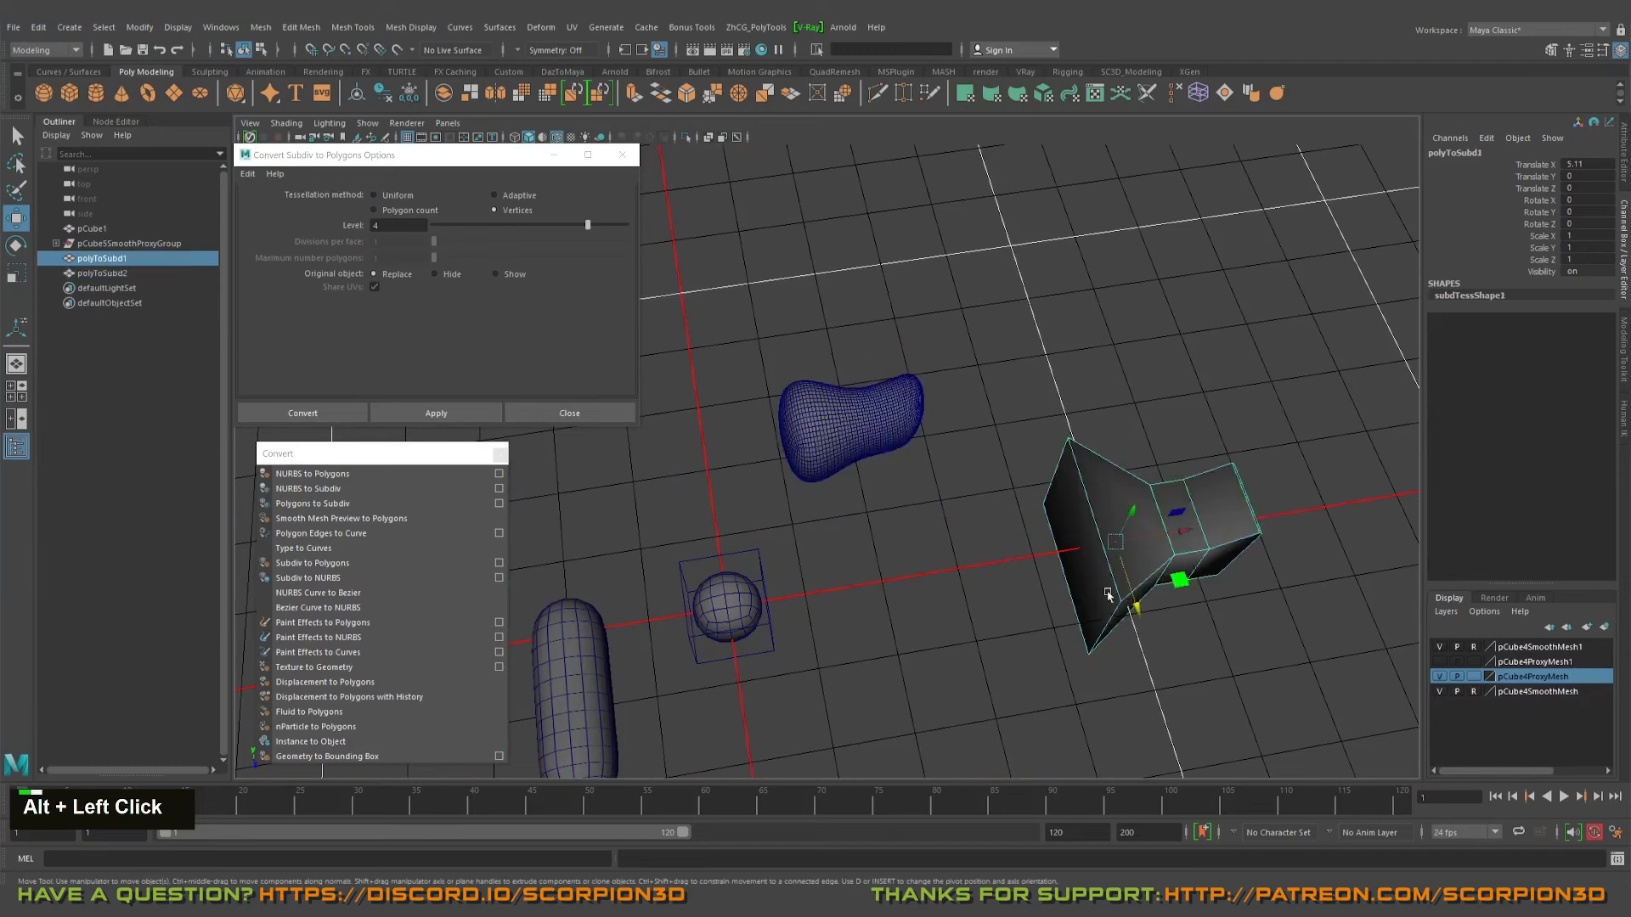
left_click_drag(1162, 498, 880, 493, "alt")
middle_click_drag(880, 492, 866, 456, "alt")
right_click_drag(867, 457, 776, 441, "alt")
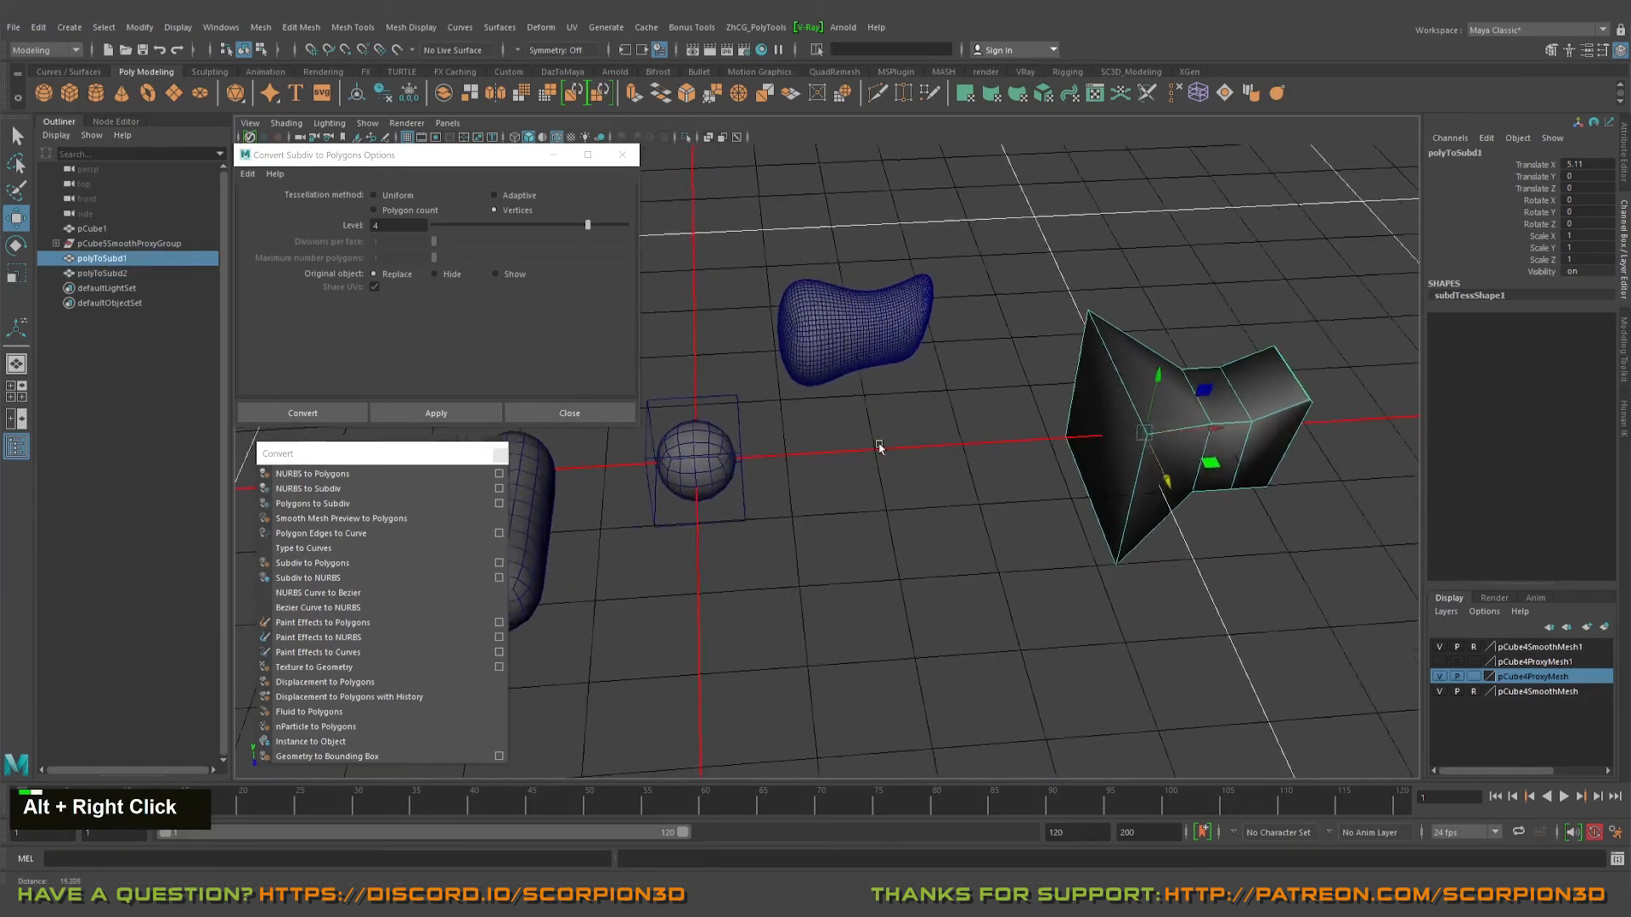
left_click_drag(776, 441, 892, 444, "alt")
middle_click_drag(892, 444, 1116, 504, "alt")
- Select the smooth mesh preview capsule pCube1, followed by the smooth proxy cube, for comparison
left_click(786, 526)
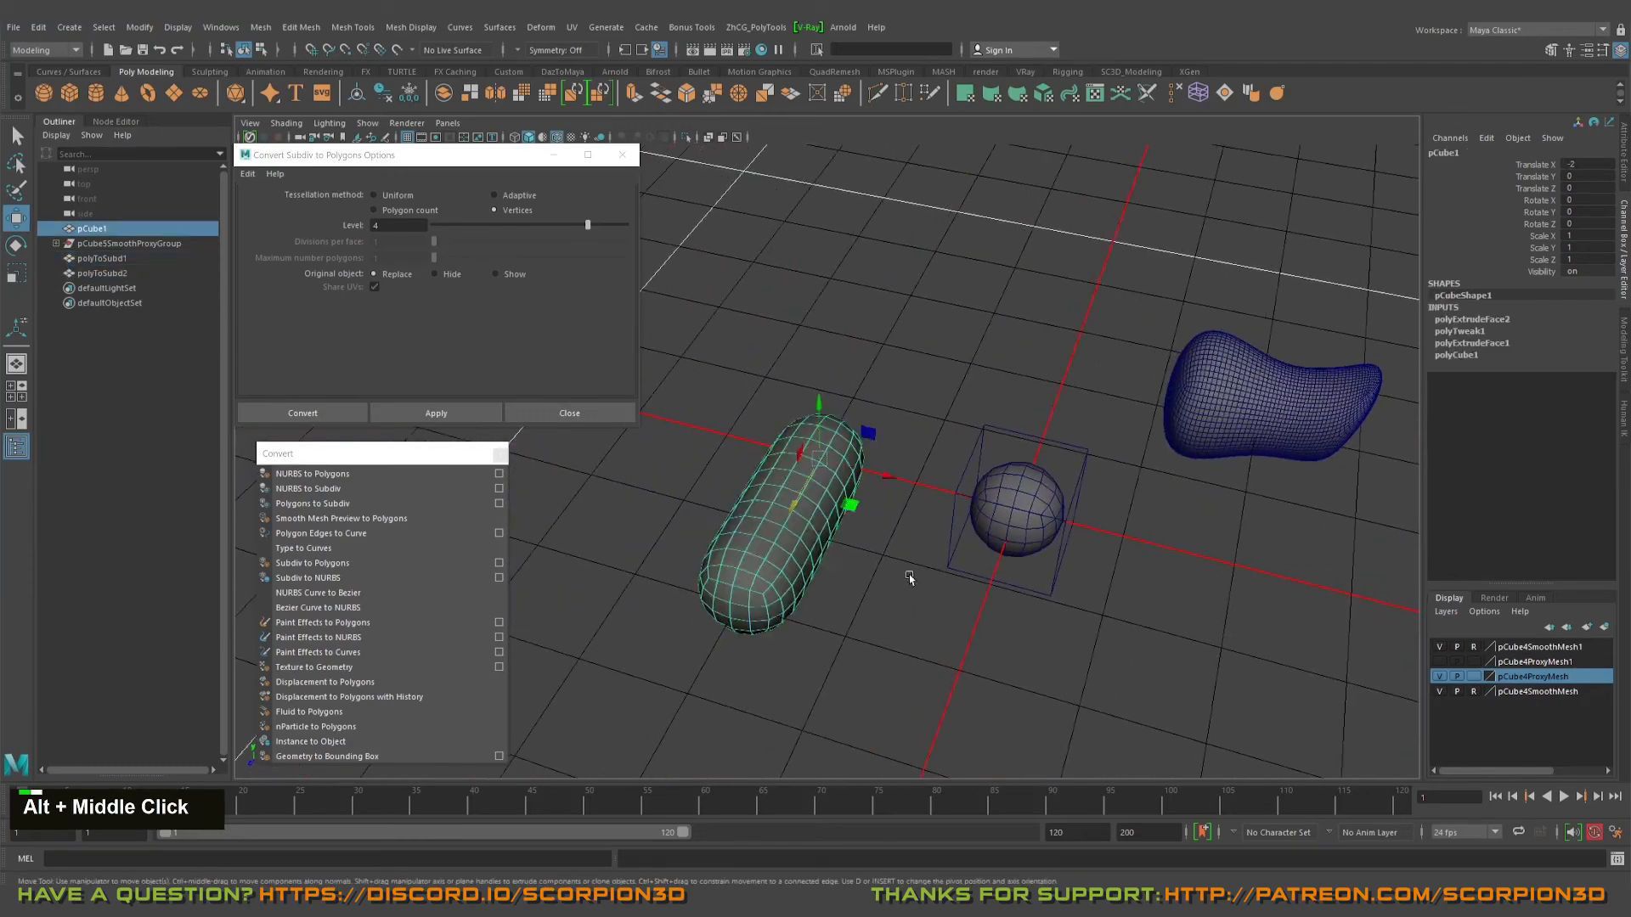
middle_click_drag(911, 473, 729, 421, "alt")
left_click_drag(1120, 422, 1120, 422)
middle_click_drag(1038, 345, 1003, 352, "alt")
left_click_drag(790, 354, 866, 618)
right_click_drag(866, 618, 976, 509, "alt")
middle_click_drag(976, 510, 982, 515, "alt")
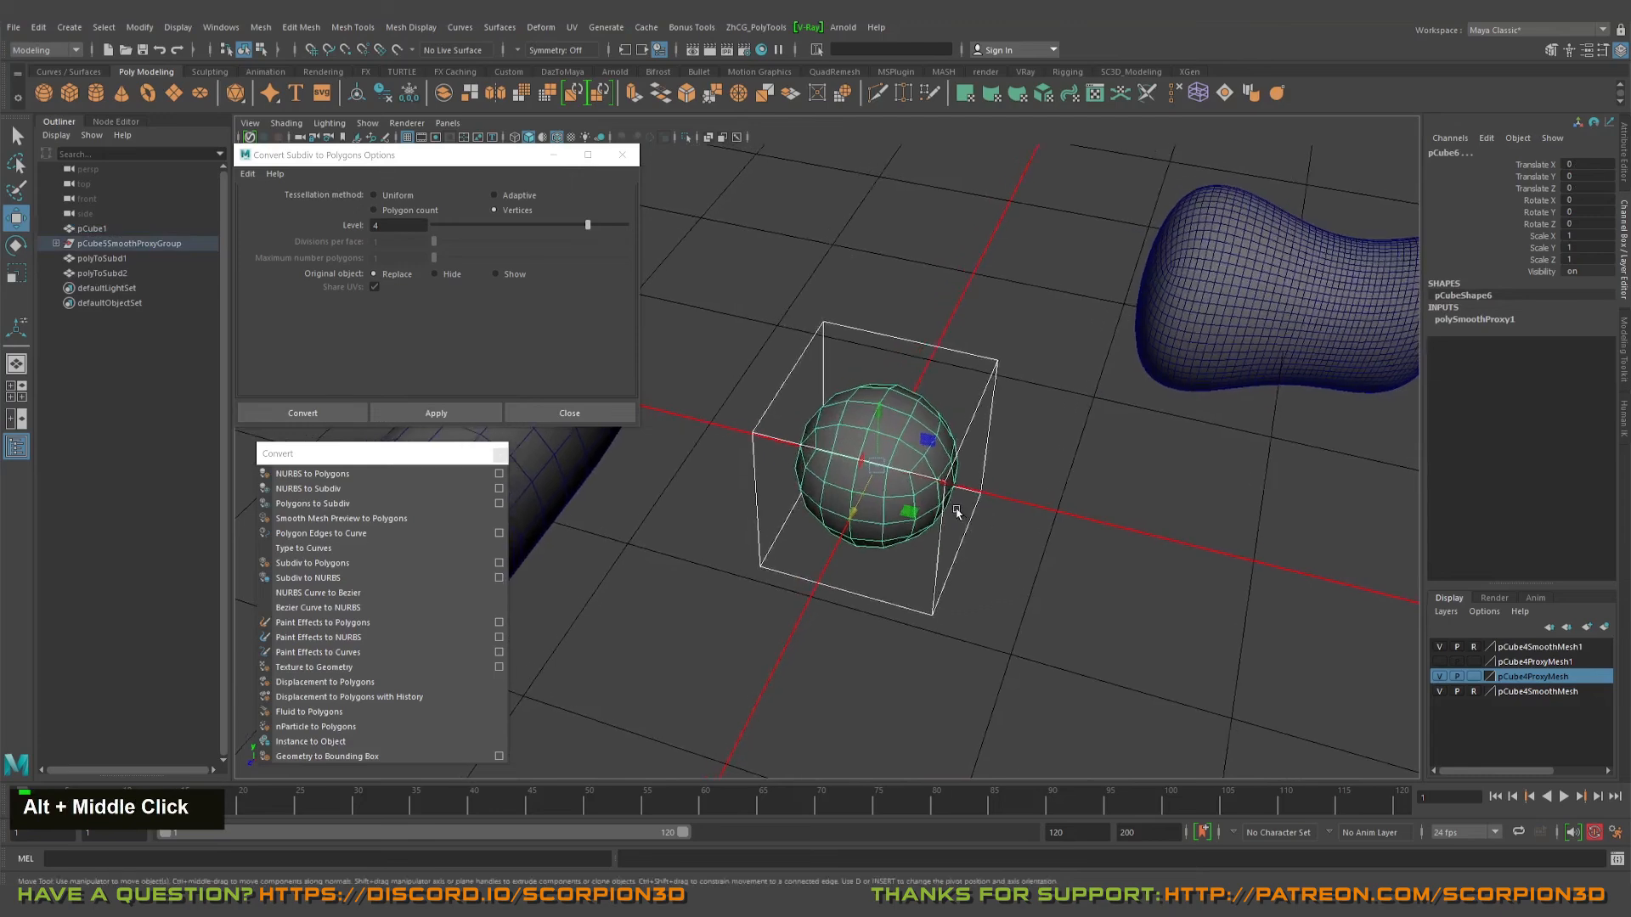
- Compare the smooth proxy cube, the preview capsule and both converted subdiv meshes side by side
right_click_drag(958, 510, 883, 506, "alt")
middle_click_drag(1108, 499, 949, 464, "alt")
scroll(950, 463, "down", 3, "alt")
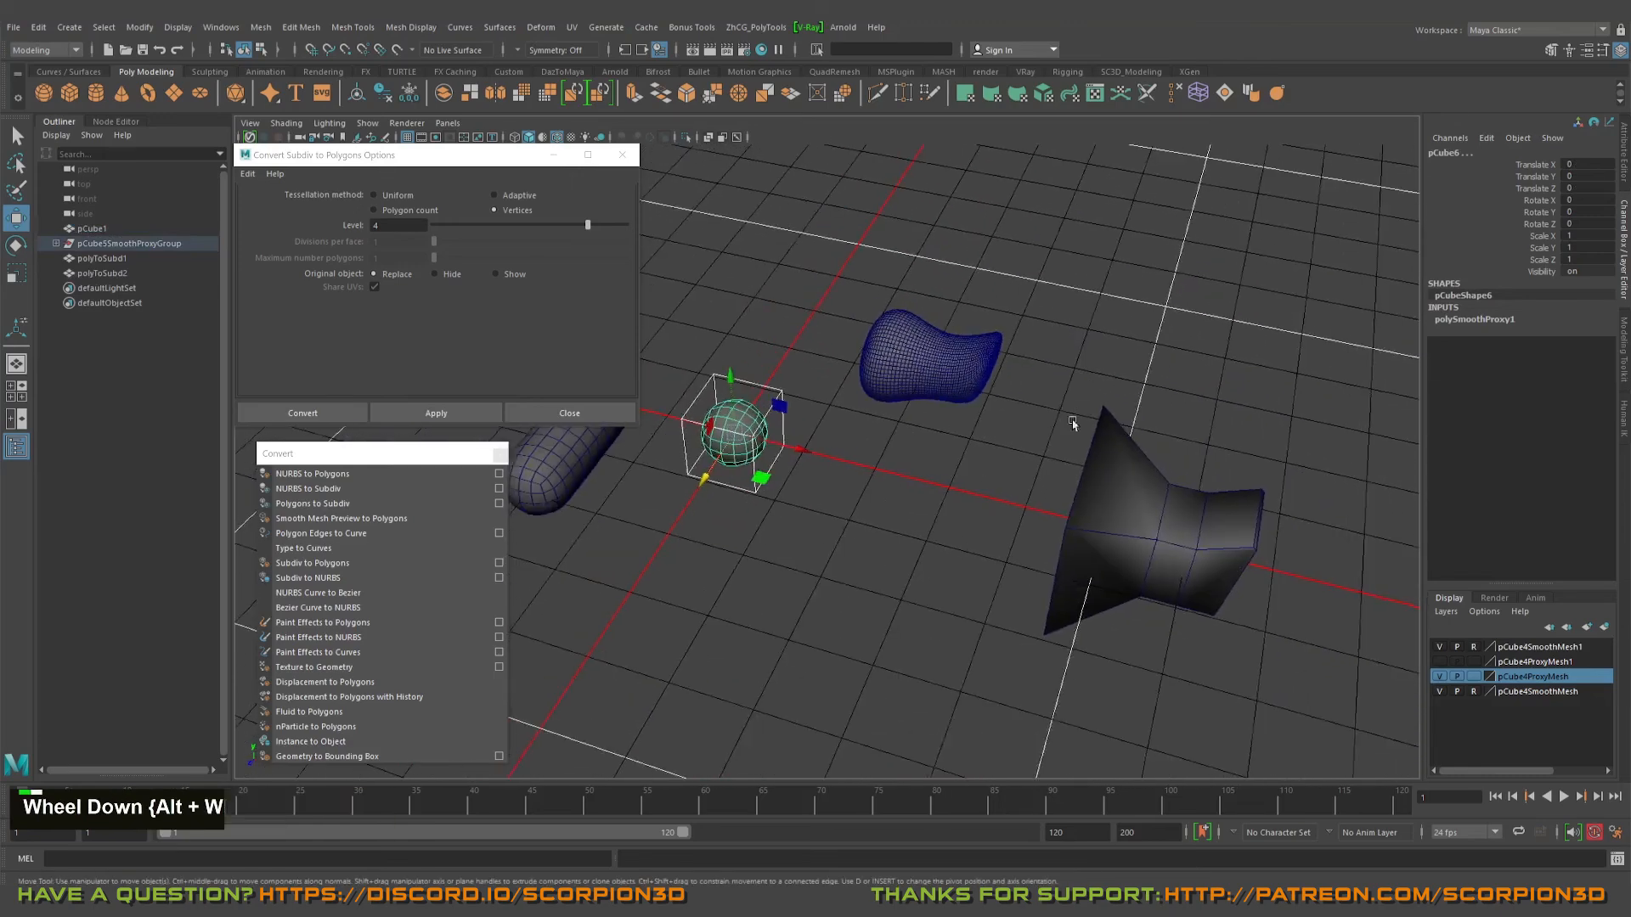
right_click_drag(950, 464, 1020, 459, "alt")
left_click_drag(1019, 458, 1149, 464, "alt")
middle_click_drag(1149, 464, 1121, 476, "alt")
left_click_drag(1122, 476, 1130, 472, "alt")
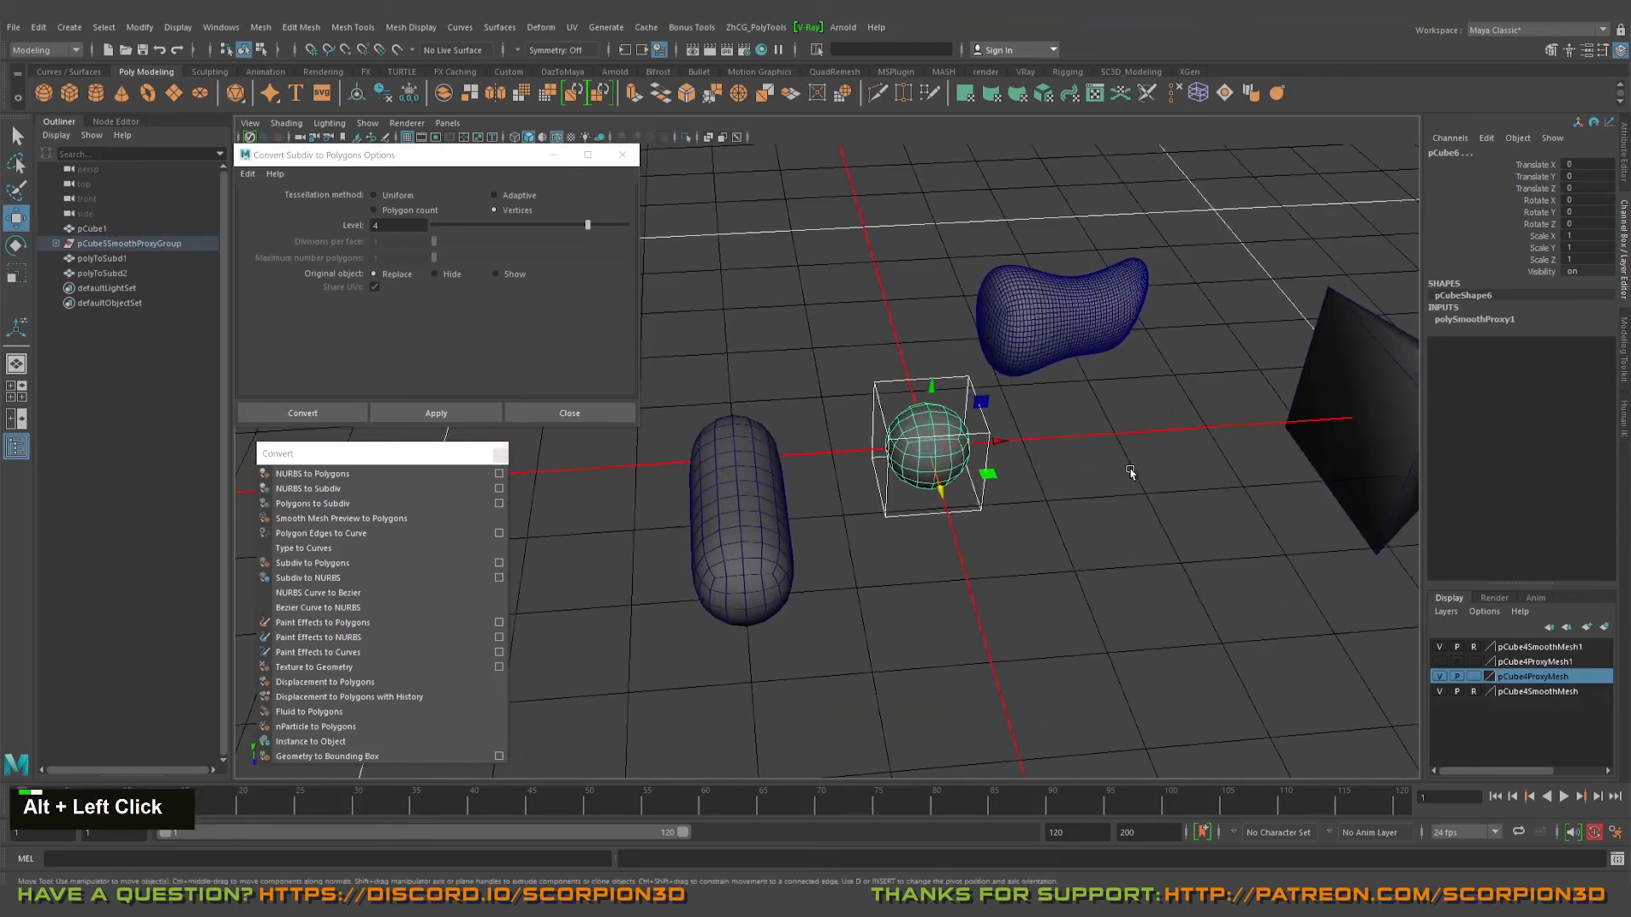
middle_click_drag(1121, 464, 1138, 444, "alt")
left_click_drag(1137, 445, 1121, 450, "alt")
middle_click_drag(1121, 450, 1110, 442, "alt")
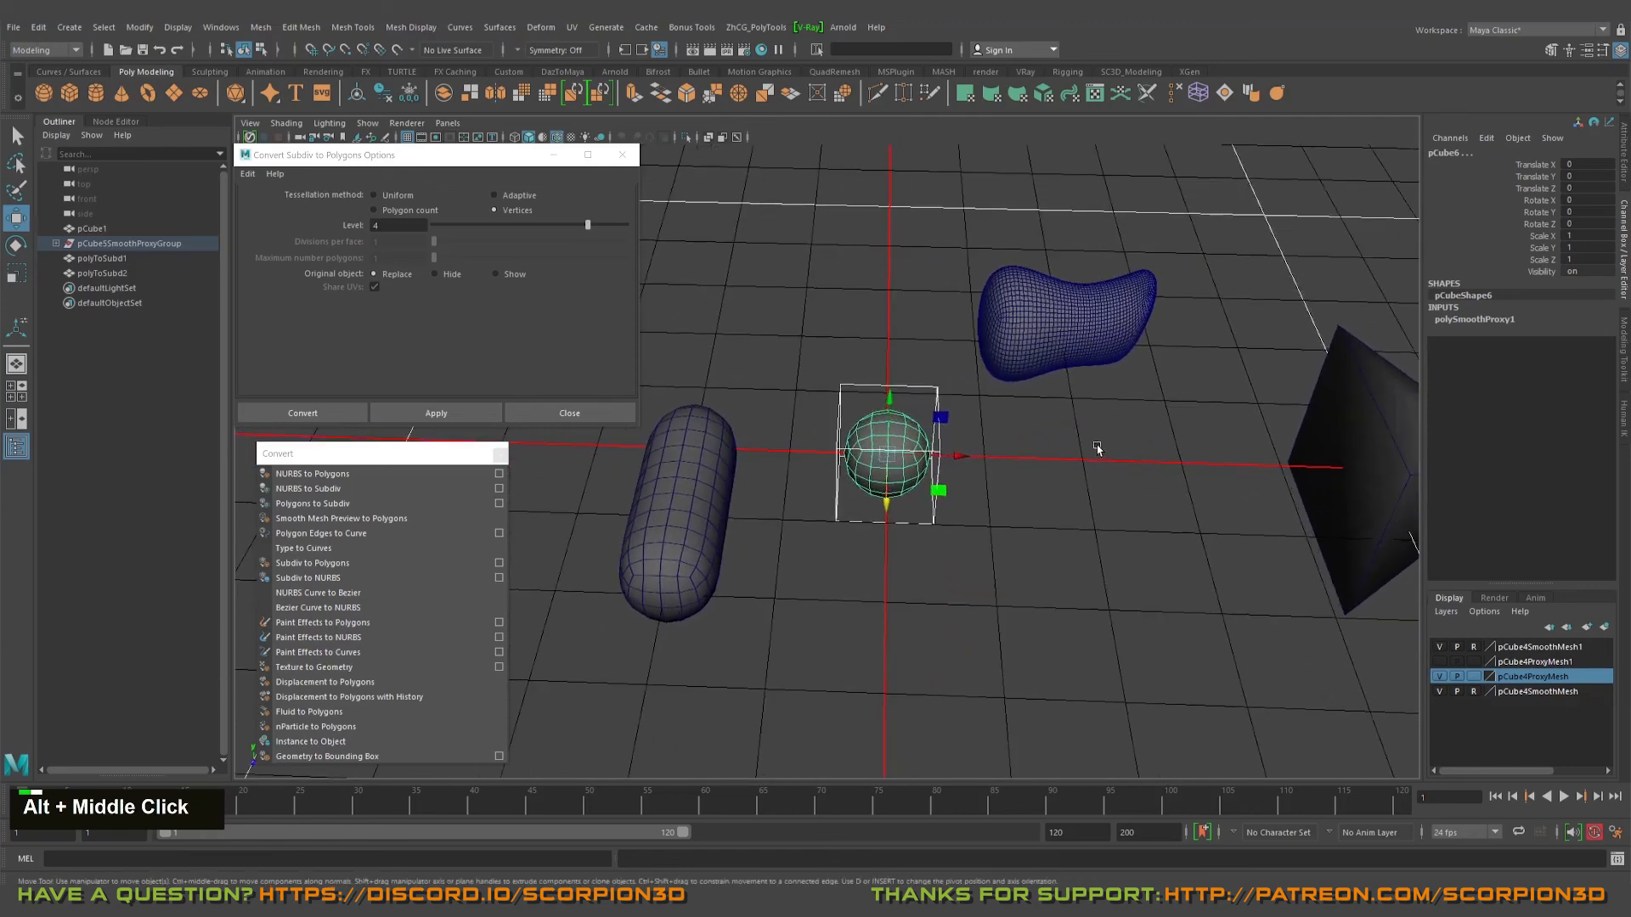
left_click_drag(1109, 442, 1102, 450, "alt")
middle_click_drag(1103, 449, 1023, 466, "alt")
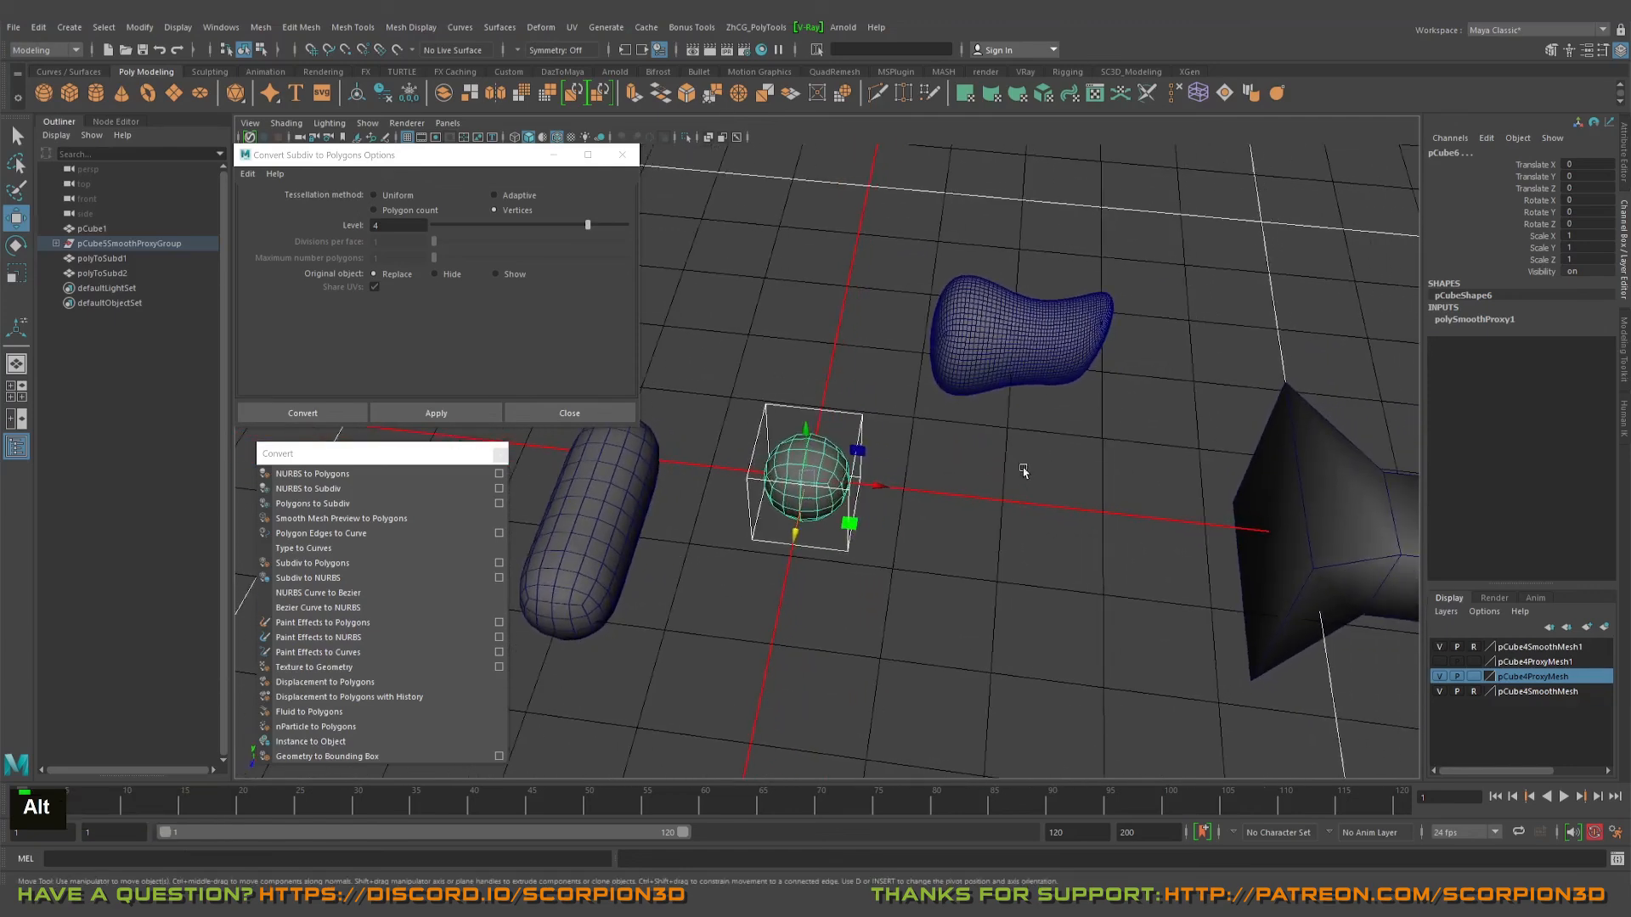
left_click_drag(992, 526, 935, 513, "alt")
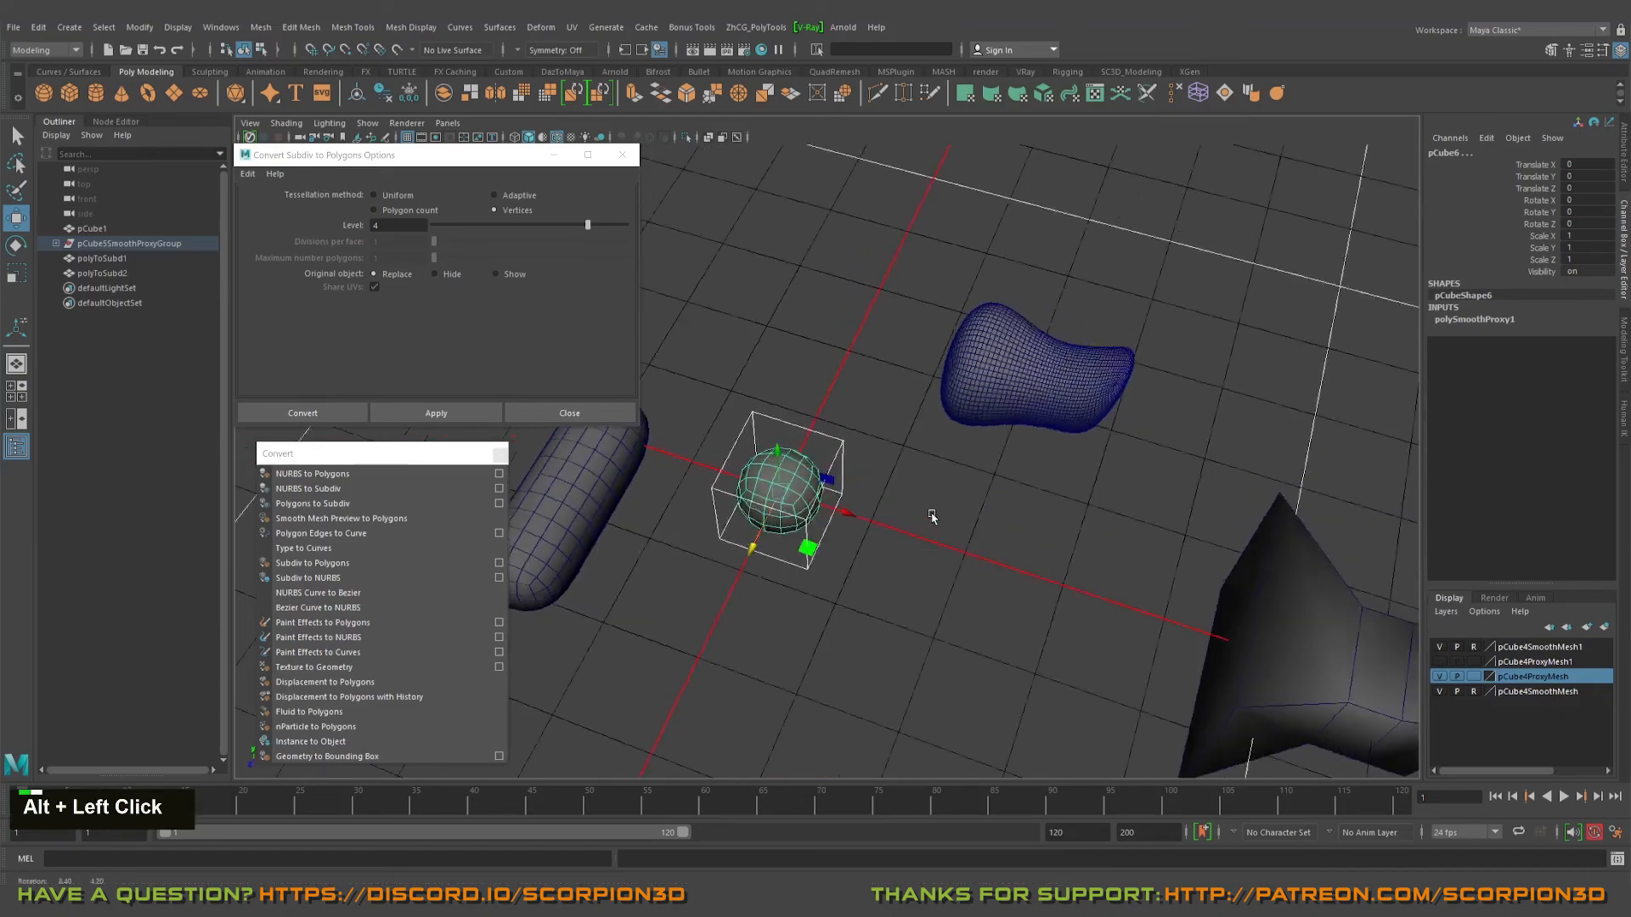
- Select the level 0 polygon mesh polyToSubd1 with all four example objects in view
middle_click_drag(935, 514, 874, 495, "alt")
left_click_drag(874, 495, 957, 473, "alt")
middle_click_drag(958, 473, 1056, 473, "alt")
right_click_drag(1056, 473, 958, 457, "alt")
middle_click_drag(958, 457, 987, 446, "alt")
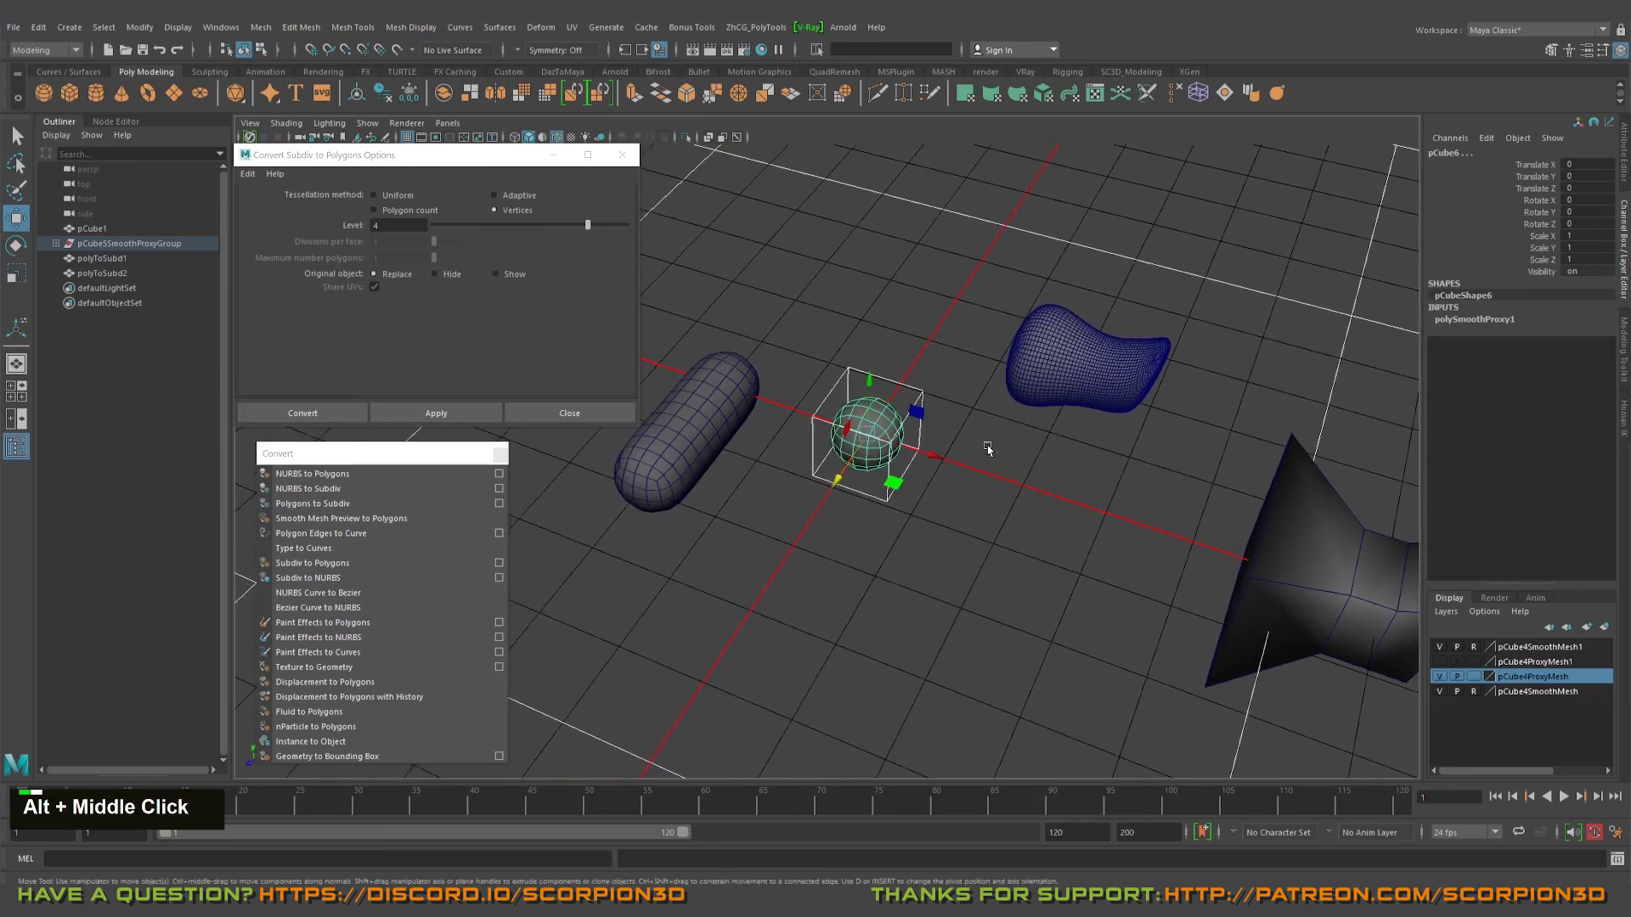
left_click(1028, 438)
left_click(1300, 627)
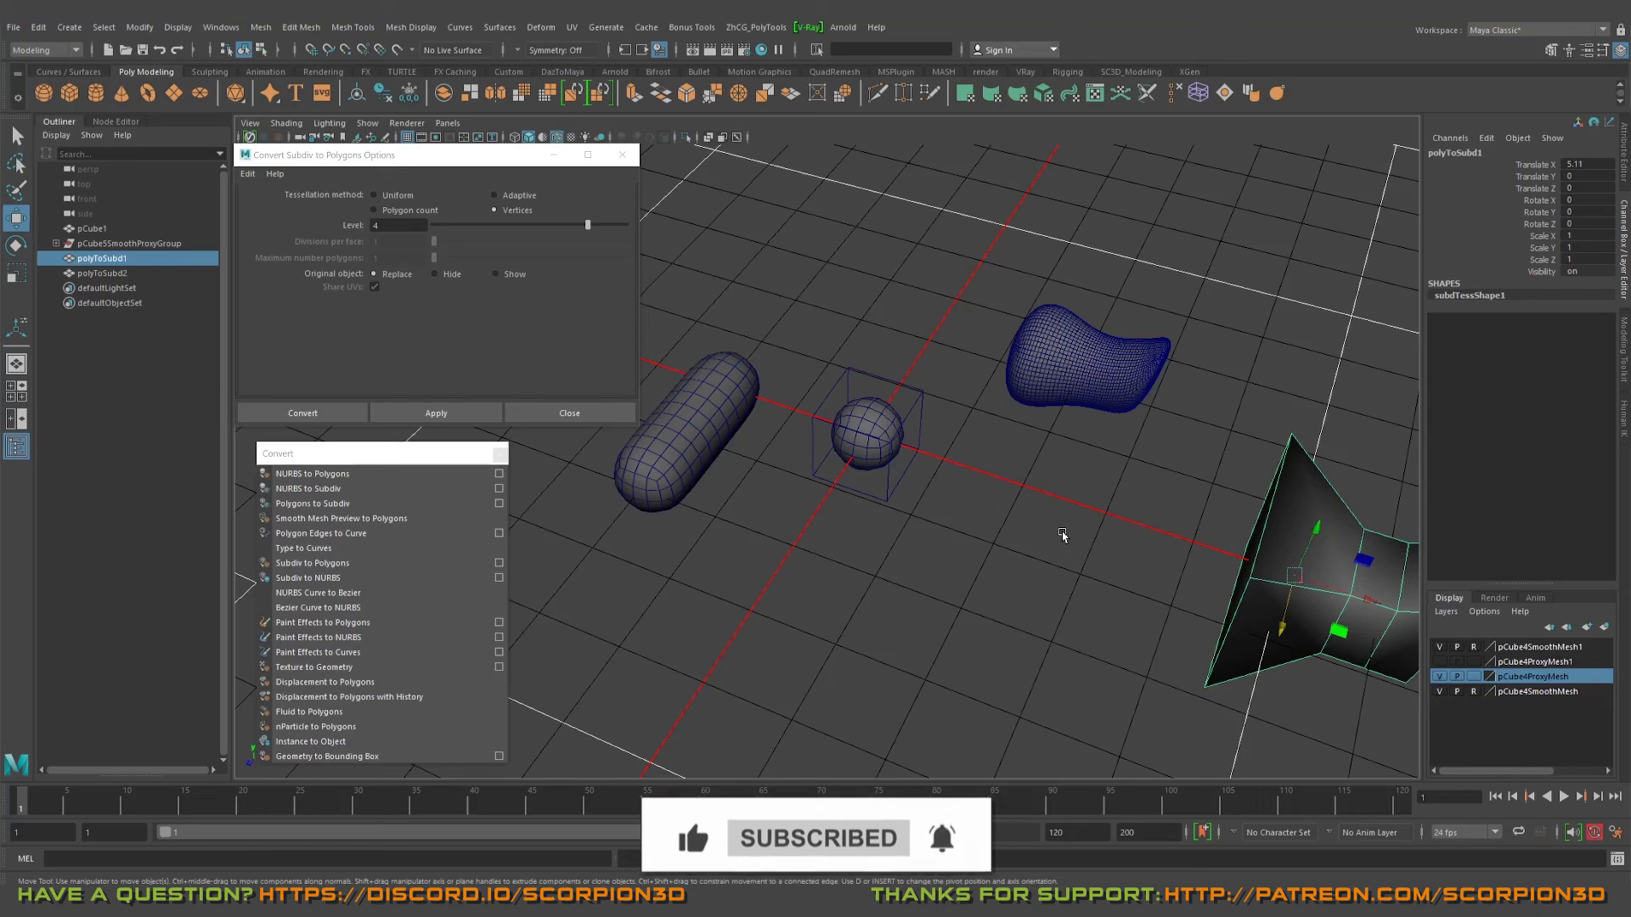
- Select the smooth proxy cube, the level 4 mesh polyToSubd2 and the level 0 mesh polyToSubd1 in turn for comparison
left_click_drag(901, 382, 943, 519)
left_click_drag(1034, 283, 1144, 483)
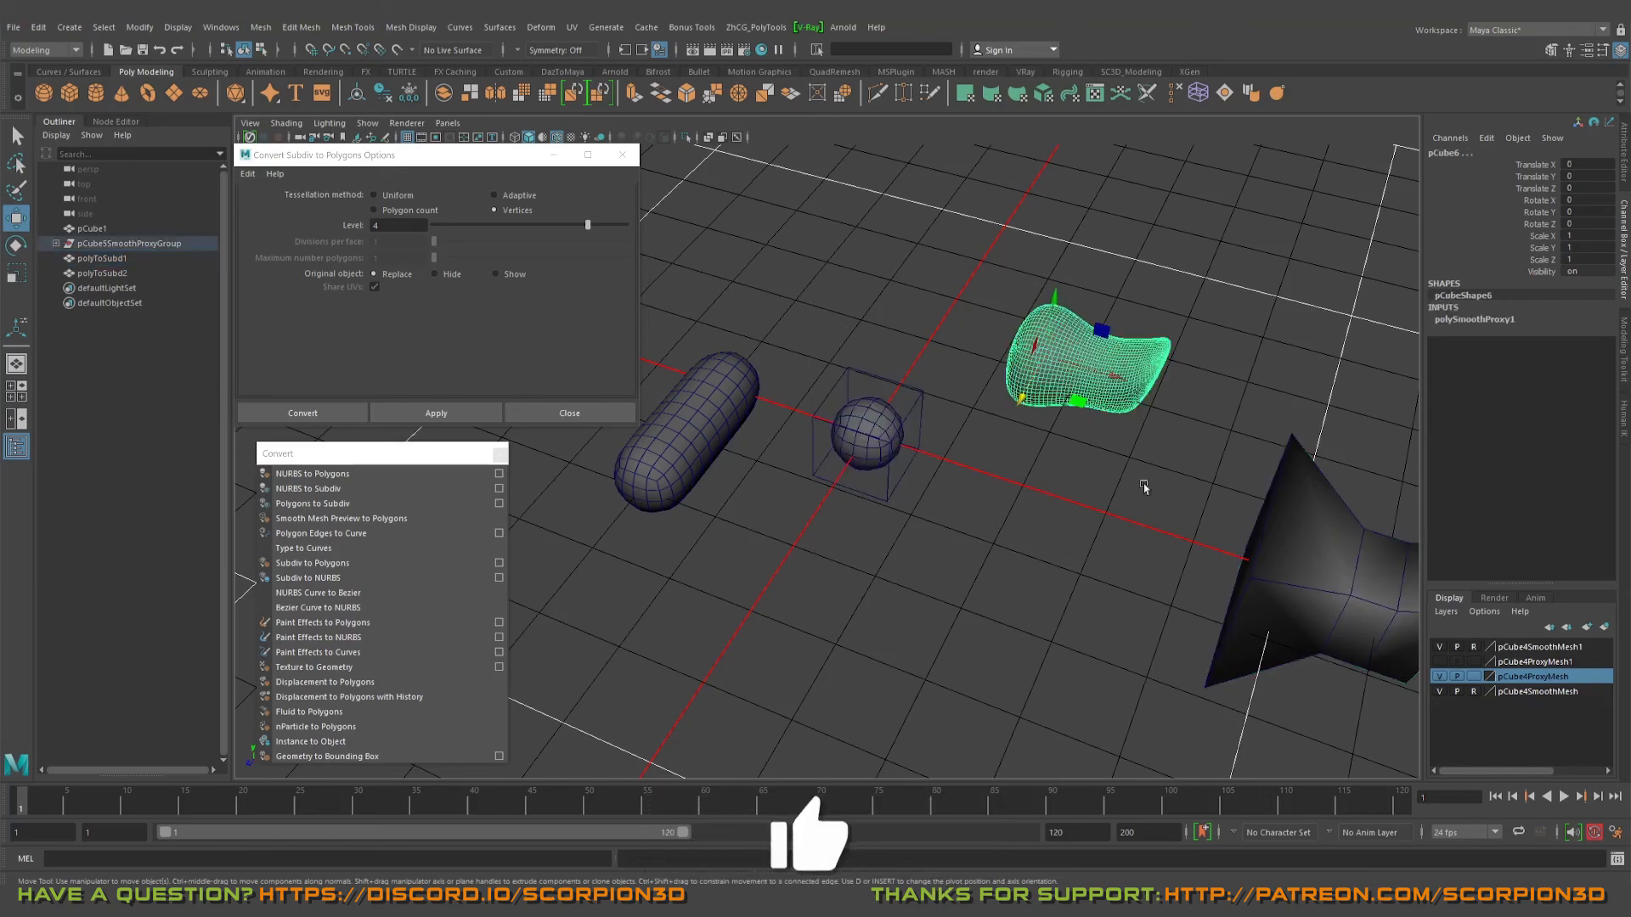
middle_click_drag(1149, 484, 1088, 490, "alt")
left_click(1190, 543)
- Select the smooth mesh preview capsule pCube1 and compare it with the smooth proxy cube and the converted meshes
right_click_drag(951, 443, 1063, 502, "alt")
middle_click_drag(1062, 502, 1030, 459, "alt")
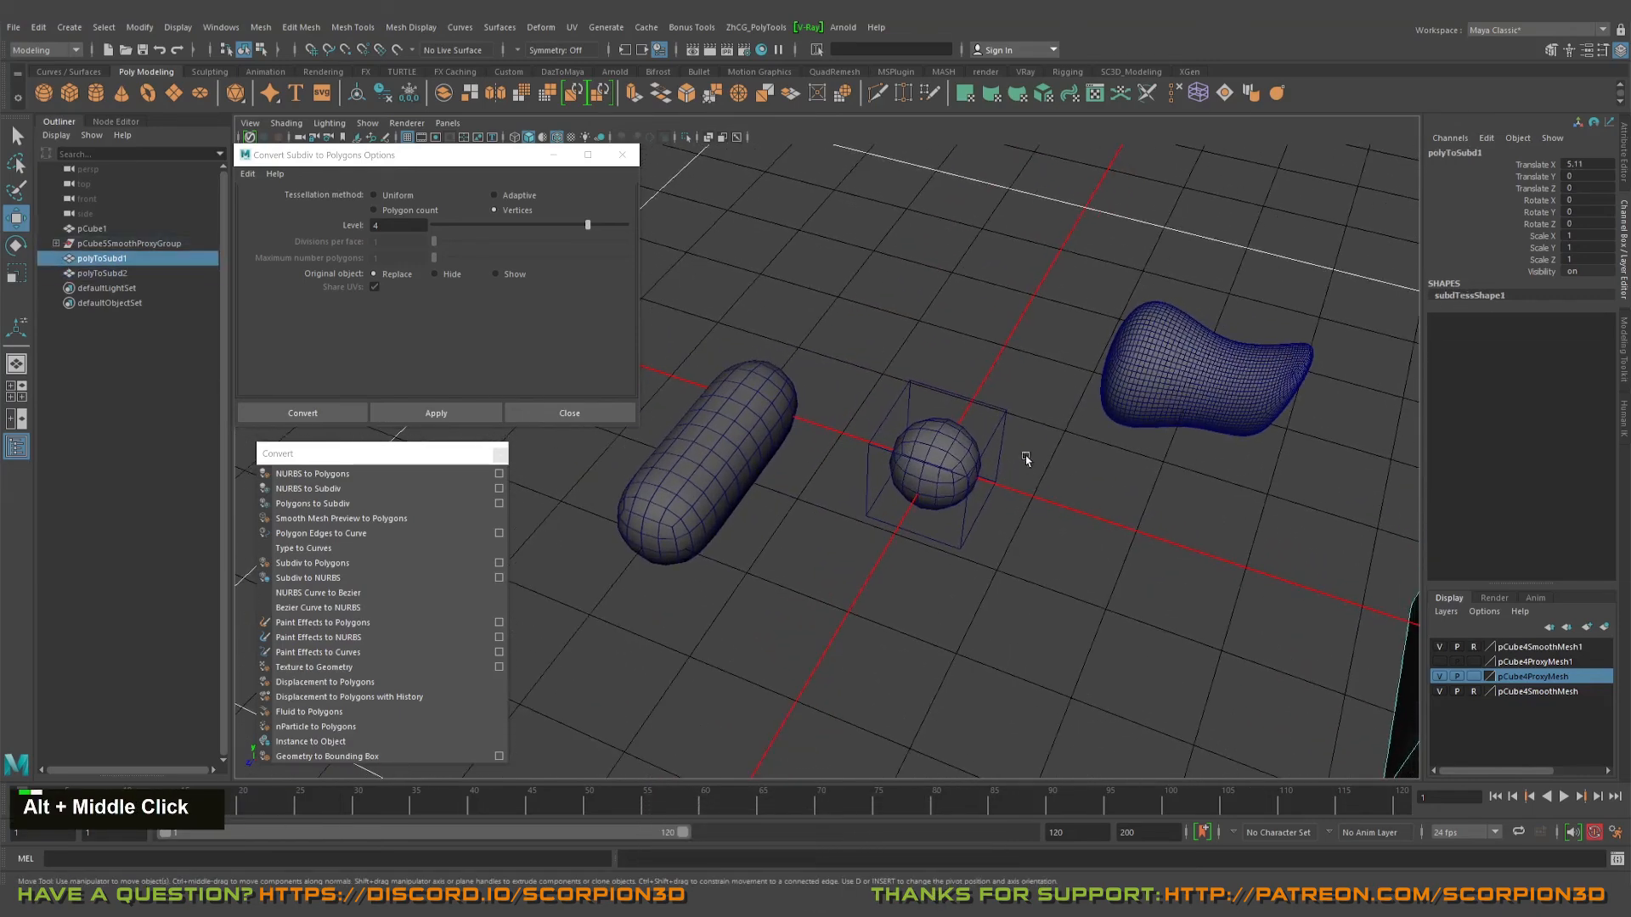
left_click_drag(1030, 459, 1050, 443, "alt")
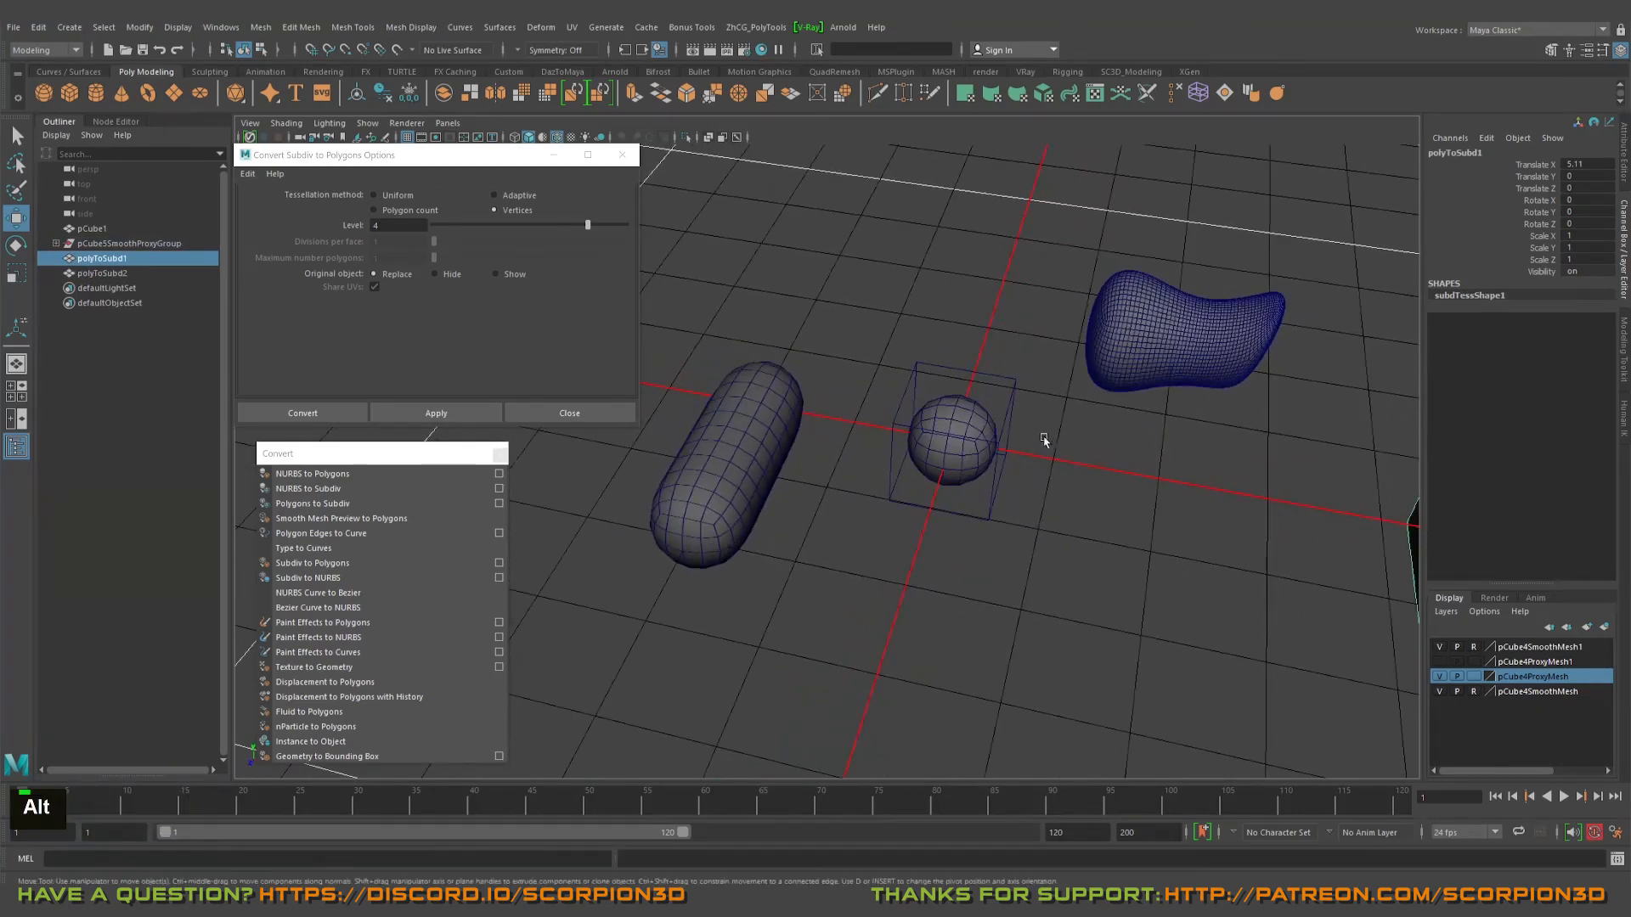
middle_click_drag(884, 484, 850, 457, "alt")
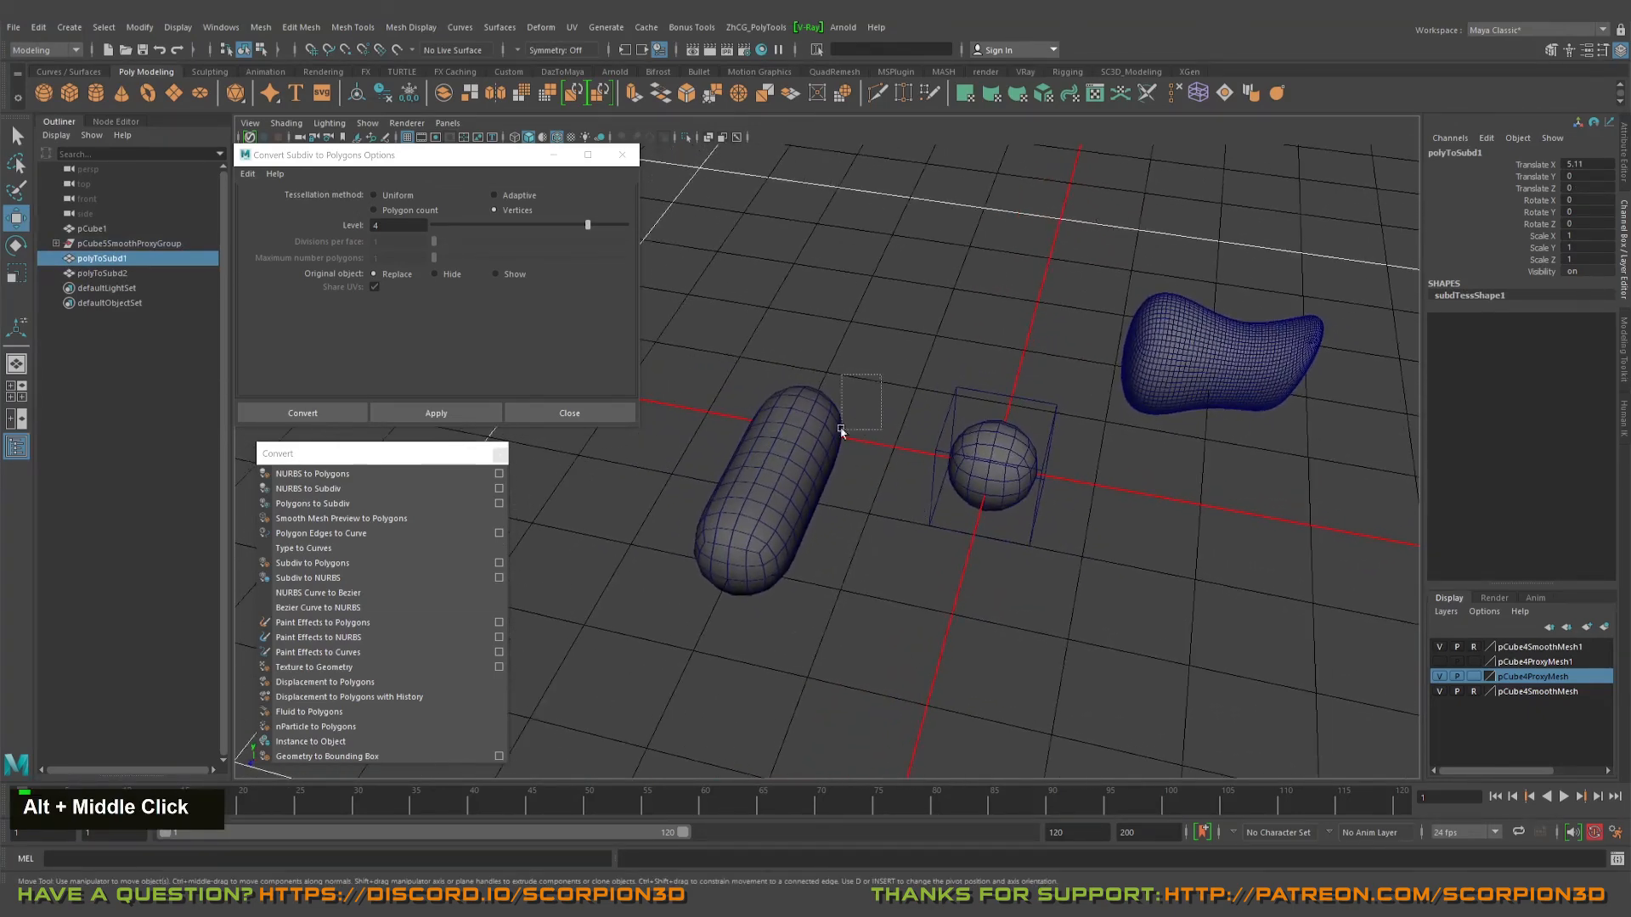
left_click_drag(841, 430, 659, 667)
middle_click_drag(911, 624, 1012, 644, "alt")
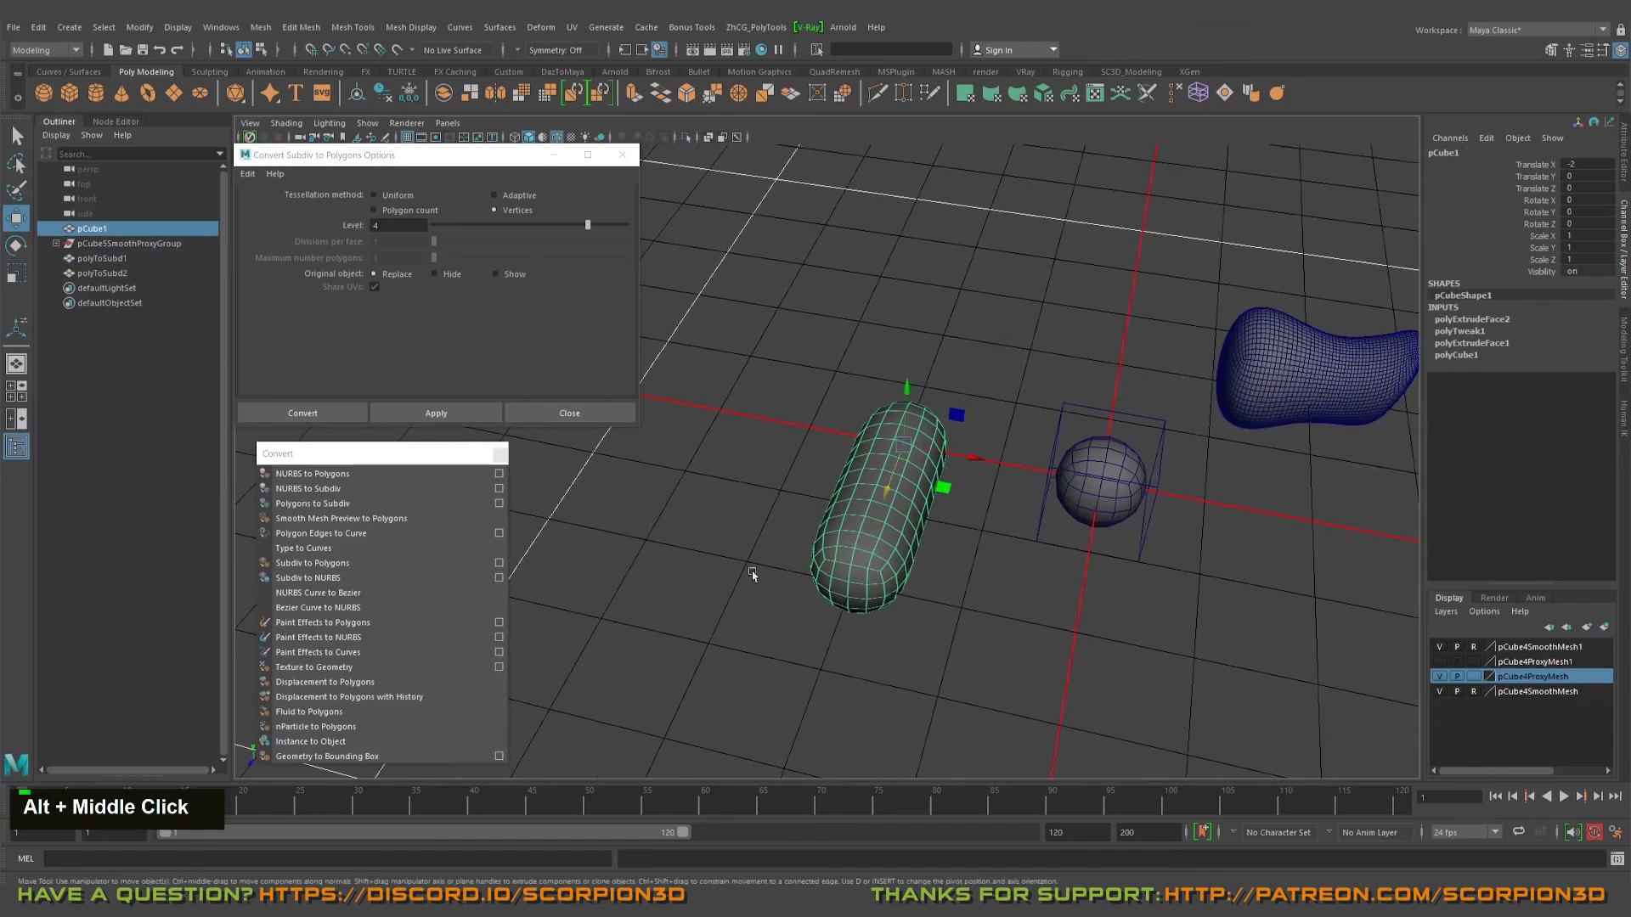
left_click_drag(910, 441, 904, 440, "alt")
left_click_drag(983, 358, 737, 674)
middle_click_drag(862, 632, 815, 572, "alt")
left_click_drag(815, 572, 943, 535, "alt")
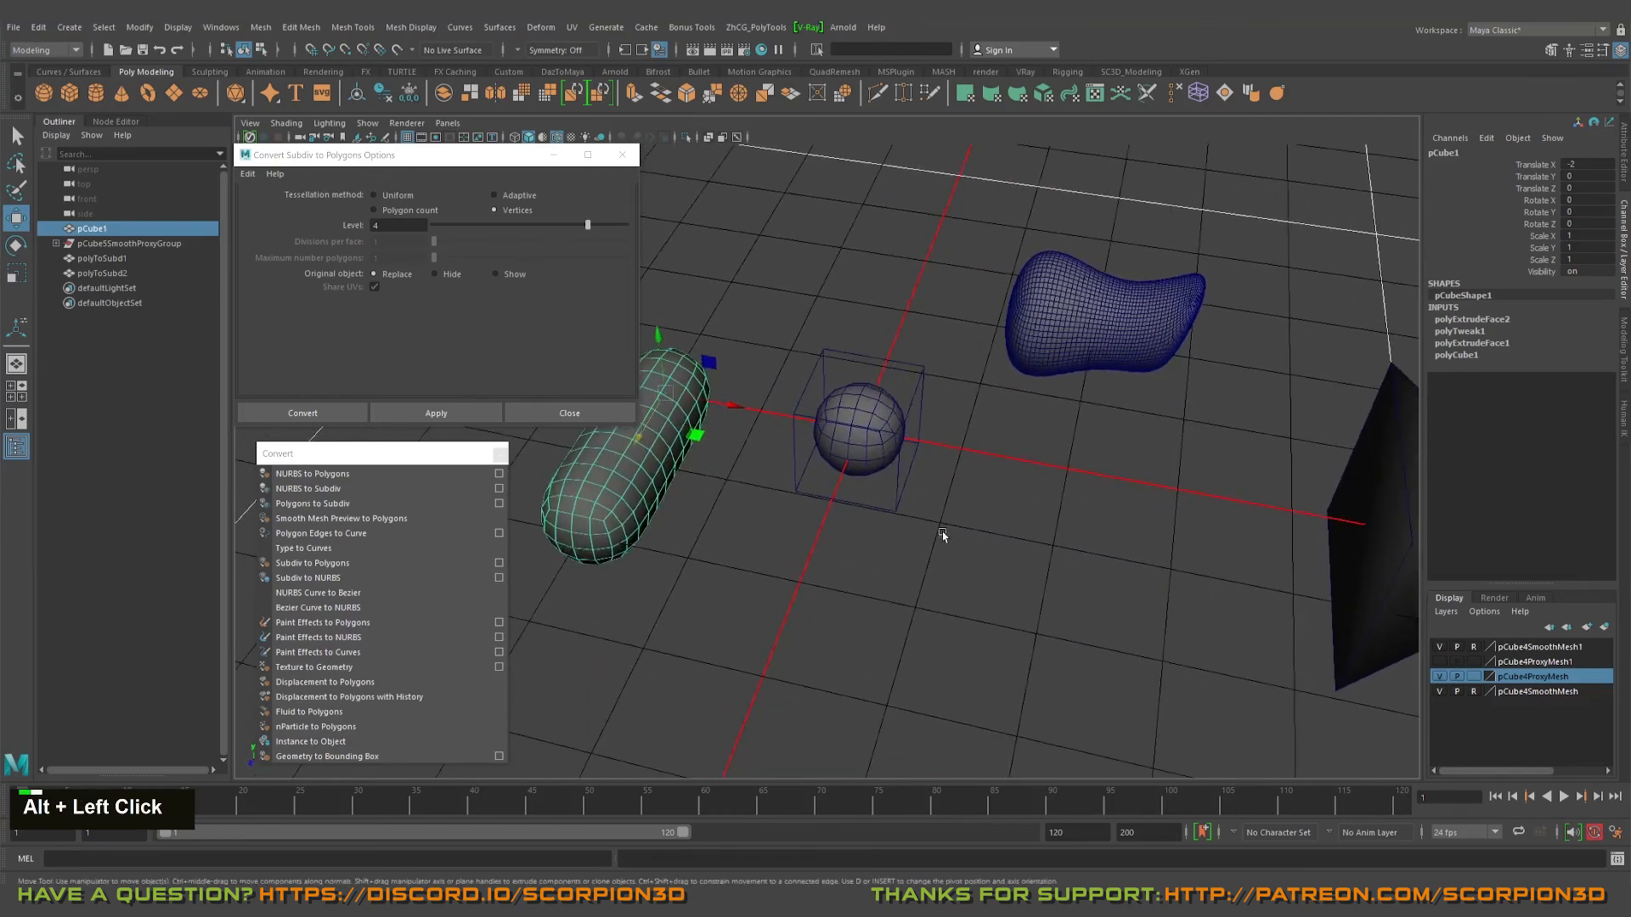
middle_click_drag(943, 535, 905, 531, "alt")
scroll(953, 527, "down", 2, "alt")
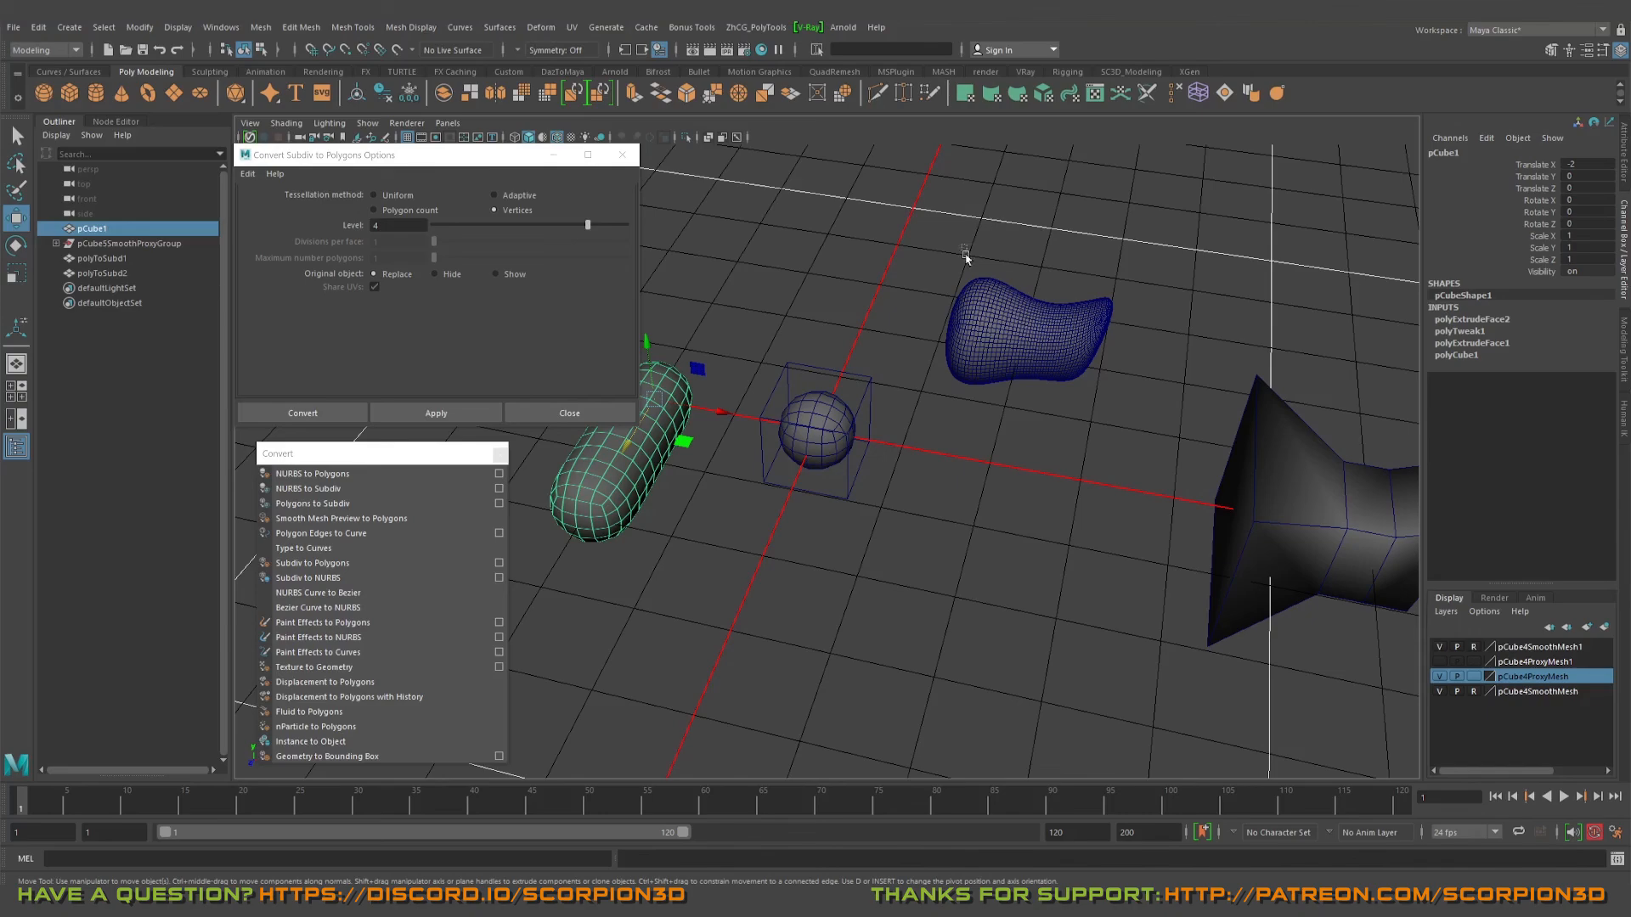
- Select the level 4 polygon mesh polyToSubd2 and examine its dense surface up close
left_click_drag(965, 253, 1072, 403)
middle_click_drag(1079, 419, 1059, 455, "alt")
scroll(1062, 459, "up", 3, "alt")
left_click_drag(1062, 458, 1096, 497, "alt")
middle_click_drag(1096, 497, 1071, 506, "alt")
left_click_drag(1071, 506, 1088, 530, "alt")
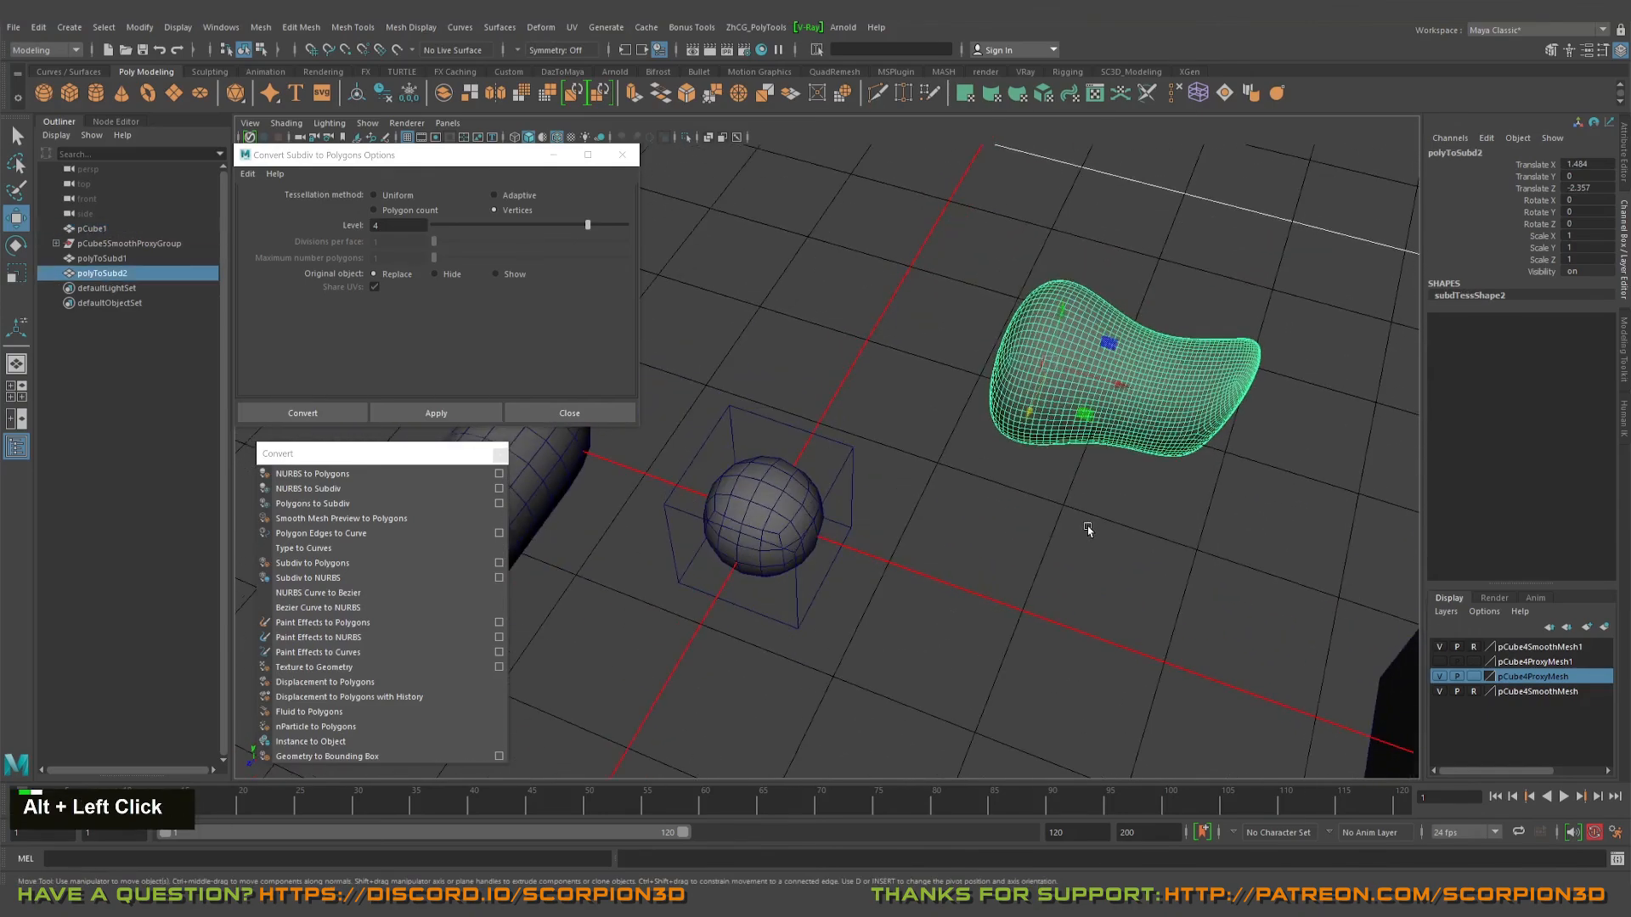
left_click_drag(1257, 516, 1220, 528, "alt")
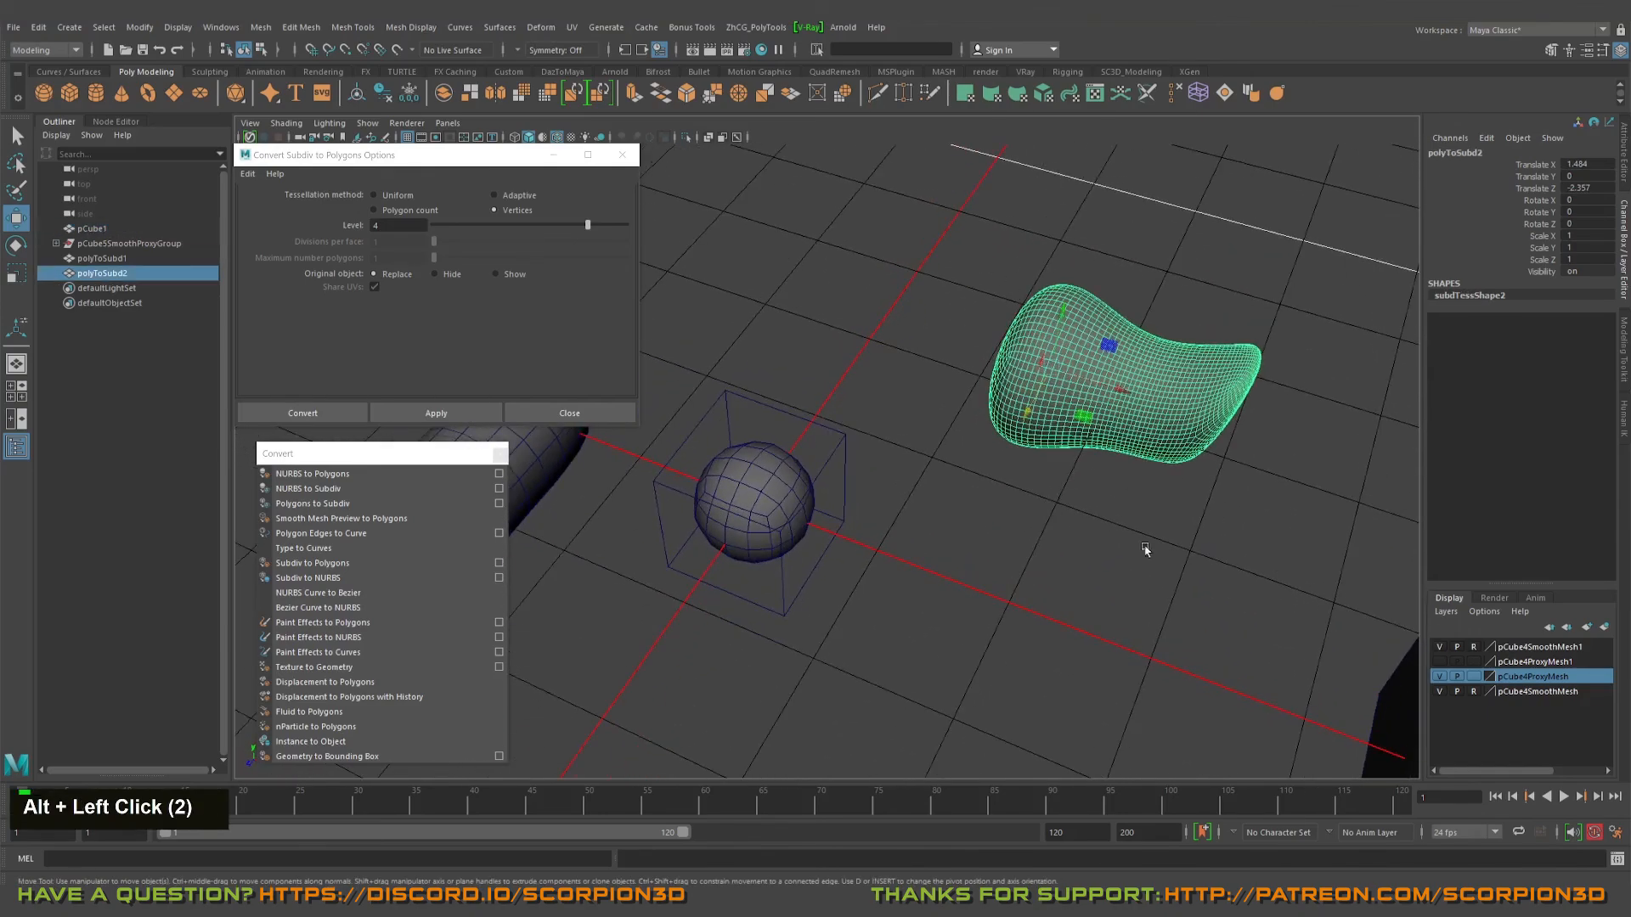
scroll(1145, 550, "down", 3, "alt")
middle_click_drag(901, 238, 975, 315, "alt")
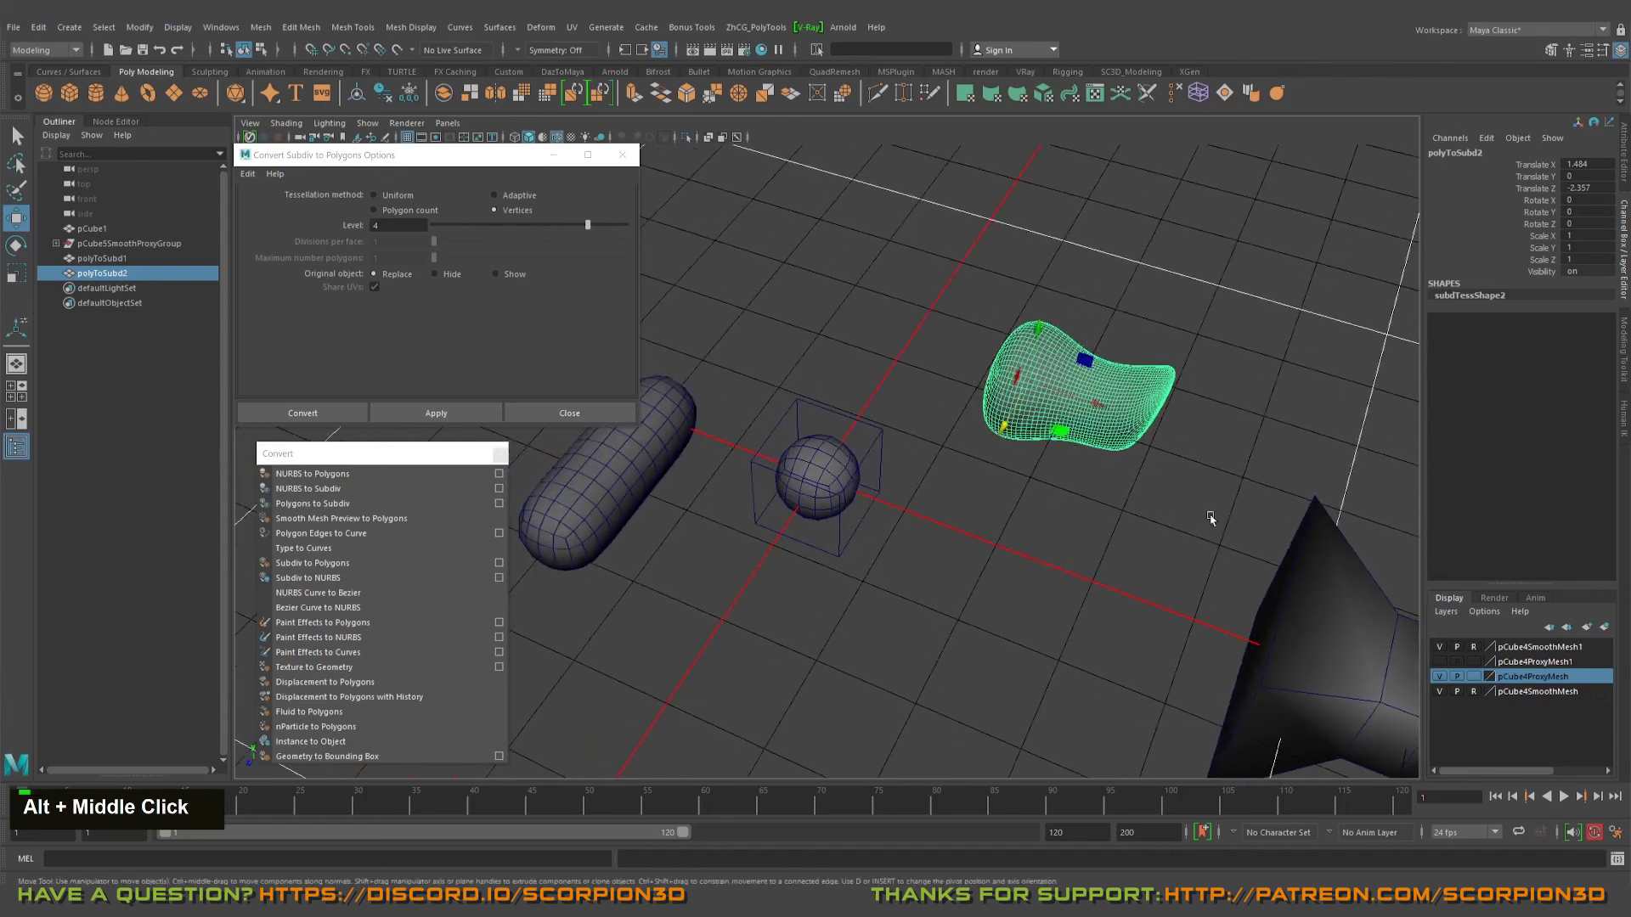
- Reselect the dense polyToSubd2 mesh and compare its wireframe density with the neighbouring smooth proxy cube
left_click_drag(1119, 498, 1115, 494, "alt")
right_click_drag(1068, 491, 1116, 533, "alt")
middle_click_drag(1117, 534, 1125, 530, "alt")
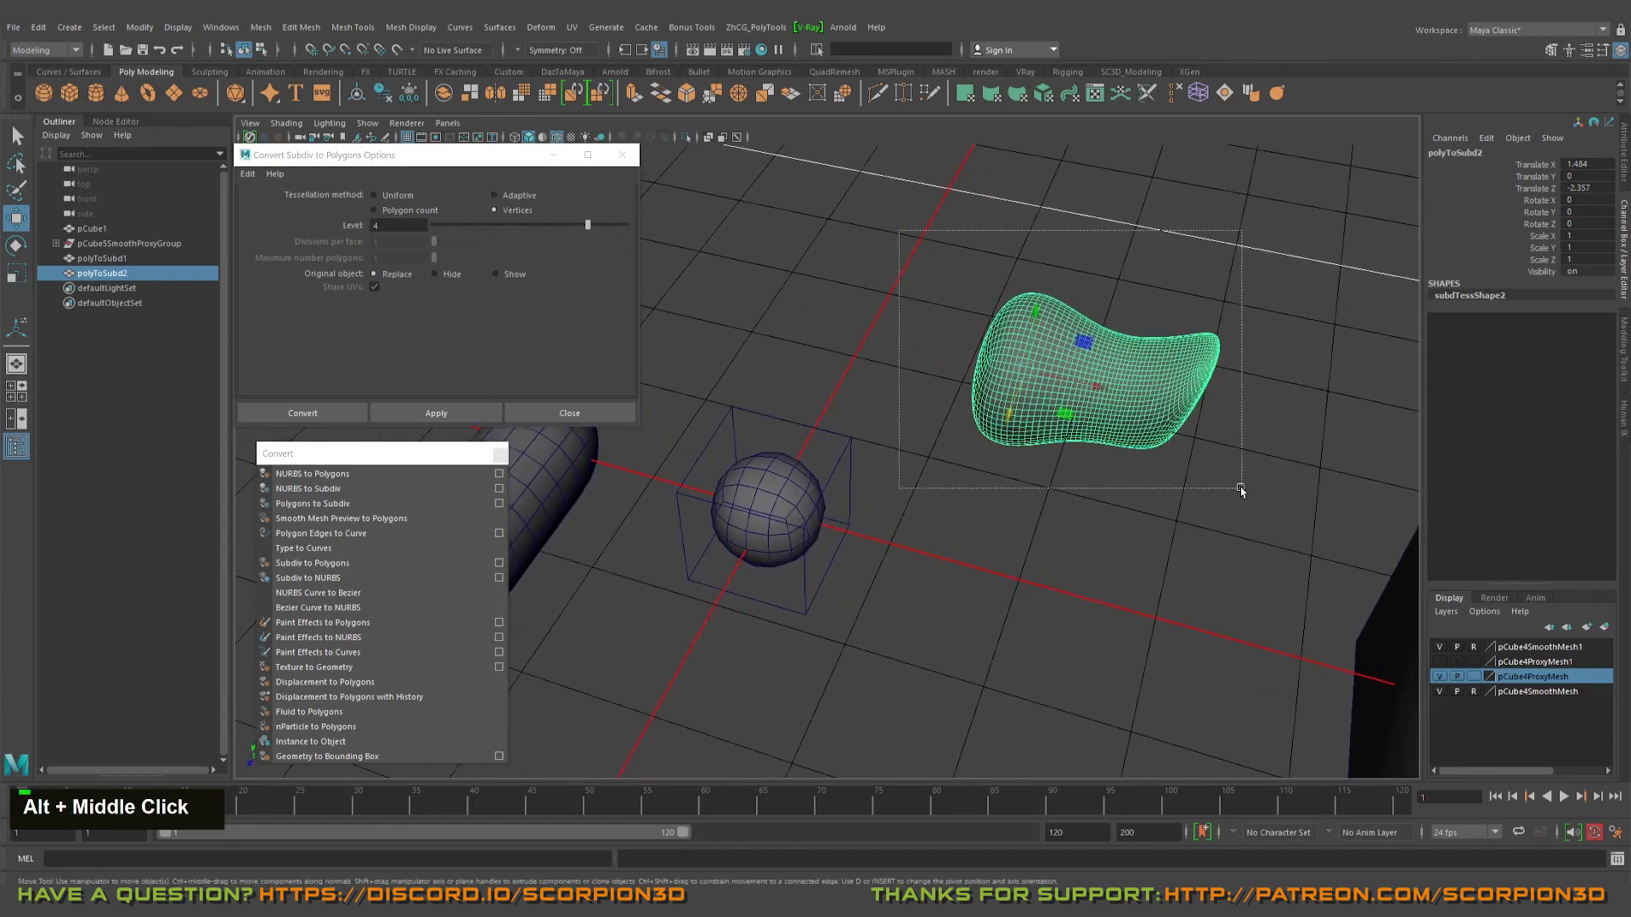
right_click_drag(1241, 488, 1118, 544, "alt")
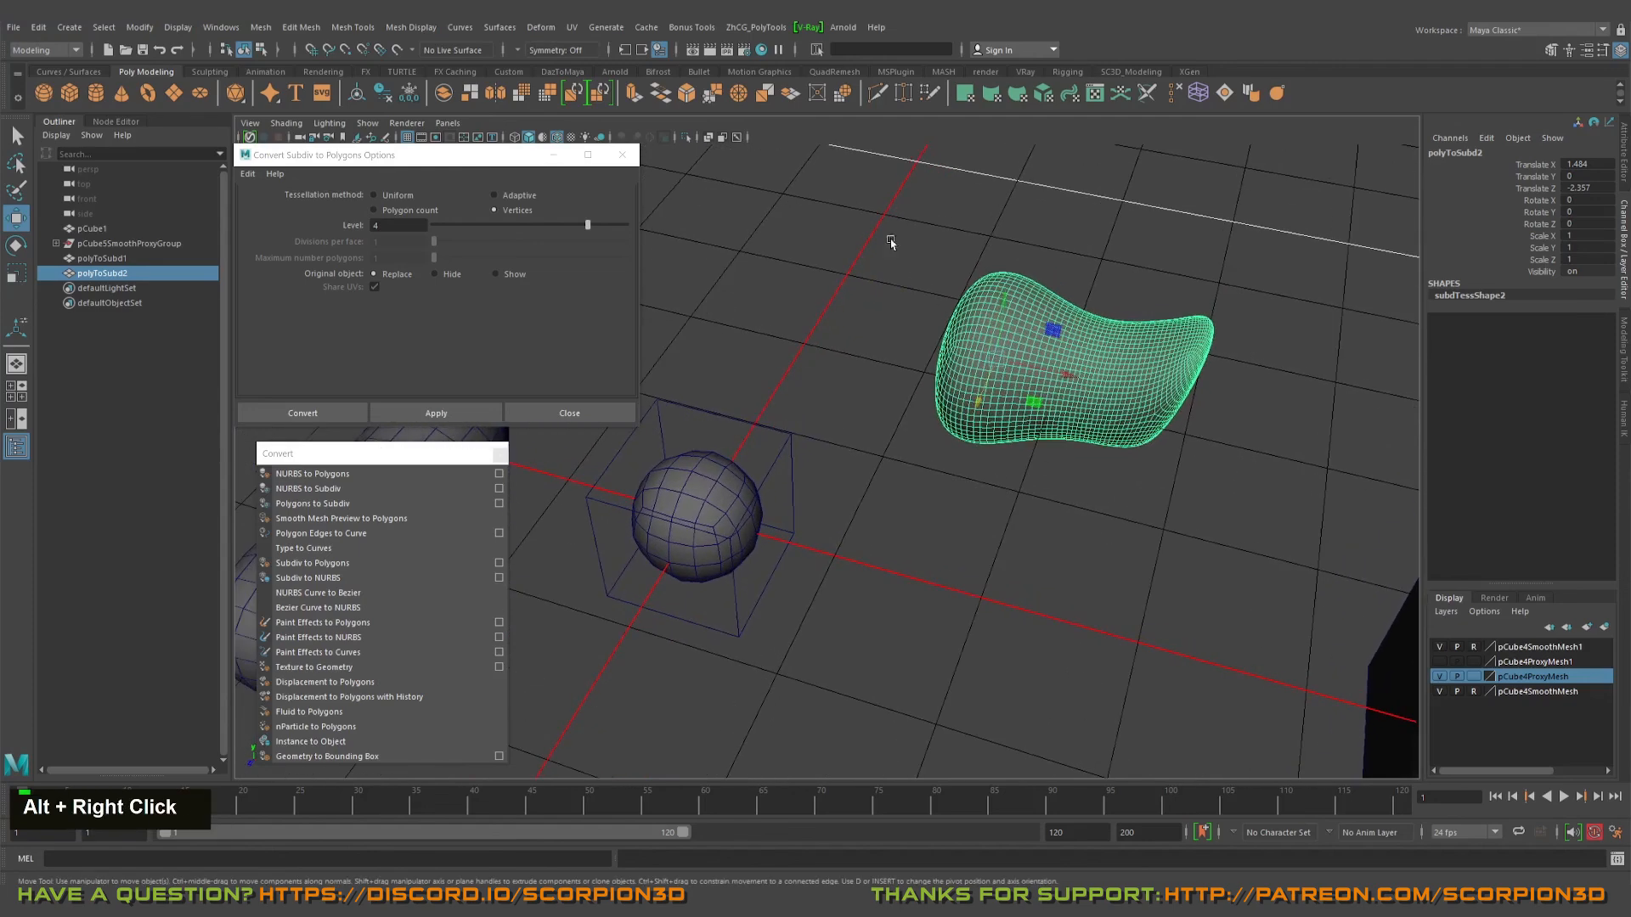
left_click_drag(892, 245, 1236, 517)
left_click_drag(1027, 393, 974, 345, "alt")
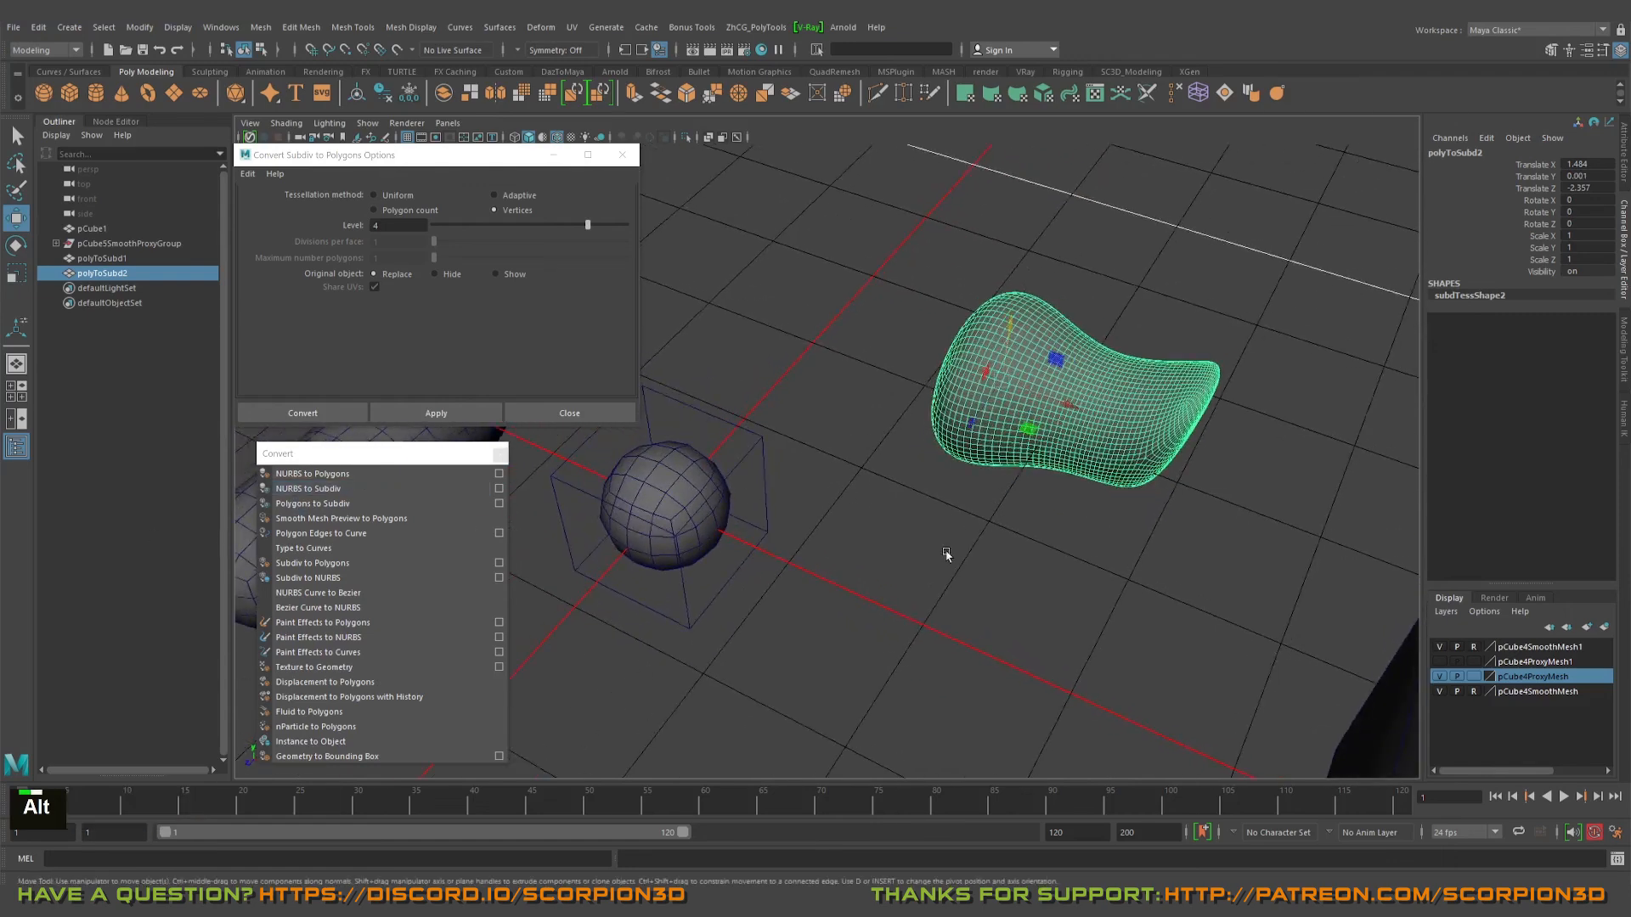
left_click_drag(946, 554, 994, 493, "alt")
right_click_drag(993, 493, 910, 447, "alt")
middle_click_drag(910, 448, 910, 482, "alt")
left_click_drag(837, 281, 1243, 574)
middle_click_drag(1004, 512, 1222, 516, "alt")
- Select the preview capsule pCube1 again and view it alongside the proxy cube and both converted meshes
left_click_drag(846, 417, 593, 724)
middle_click_drag(1052, 627, 923, 620, "alt")
left_click_drag(923, 620, 934, 546, "alt")
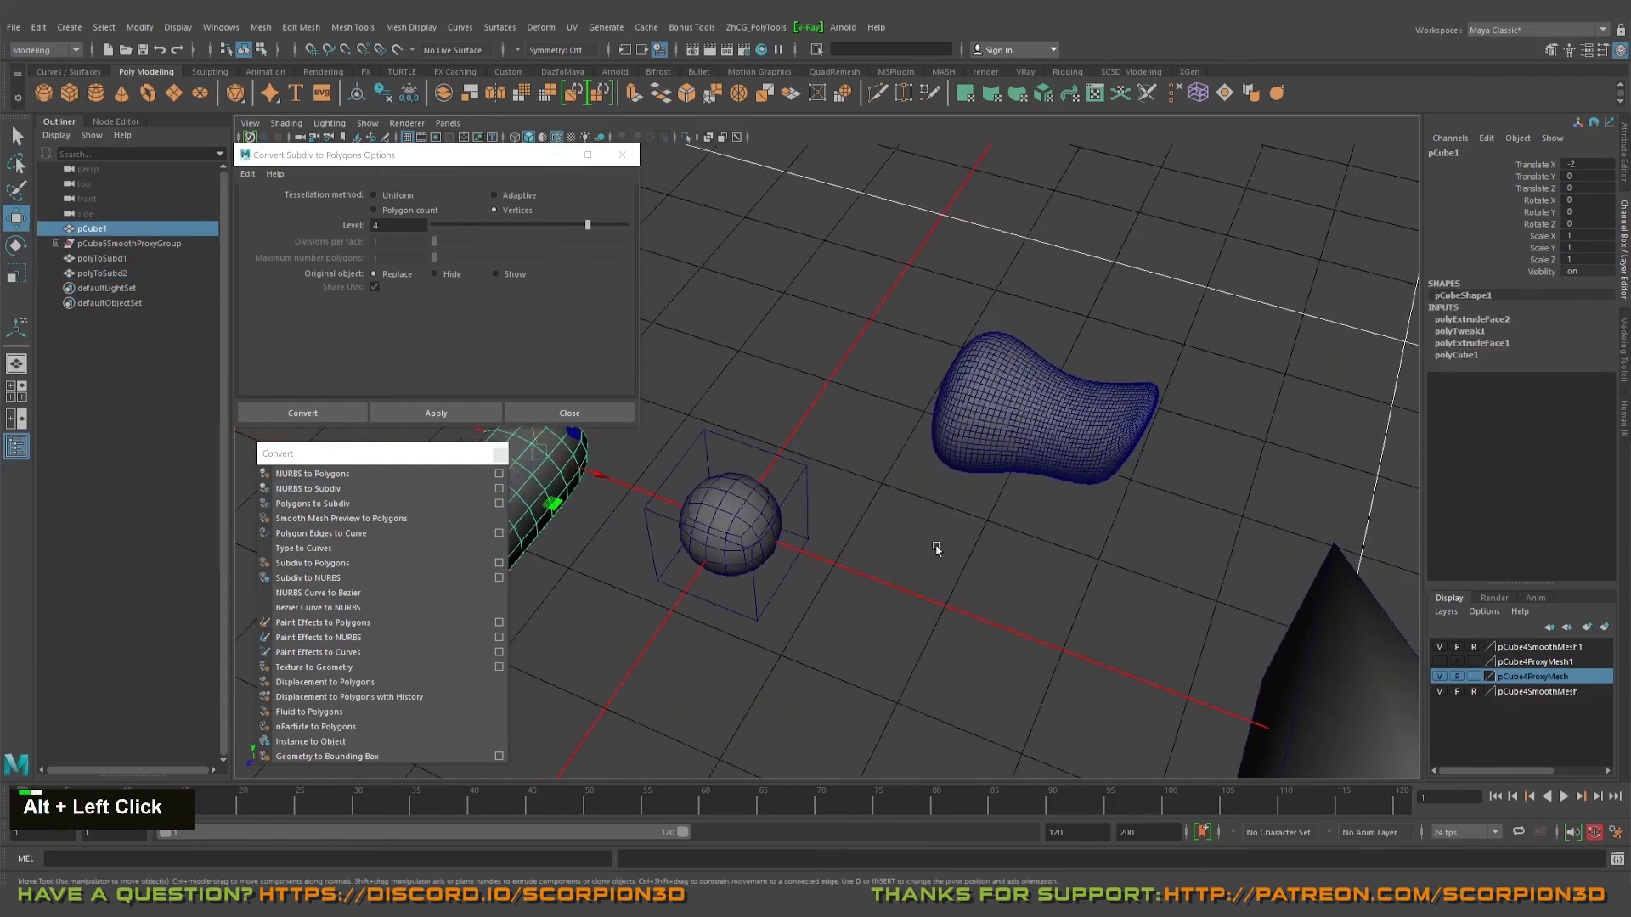
right_click_drag(906, 546, 975, 542, "alt")
left_click_drag(976, 542, 941, 554, "alt")
scroll(1001, 523, "down", 2, "alt")
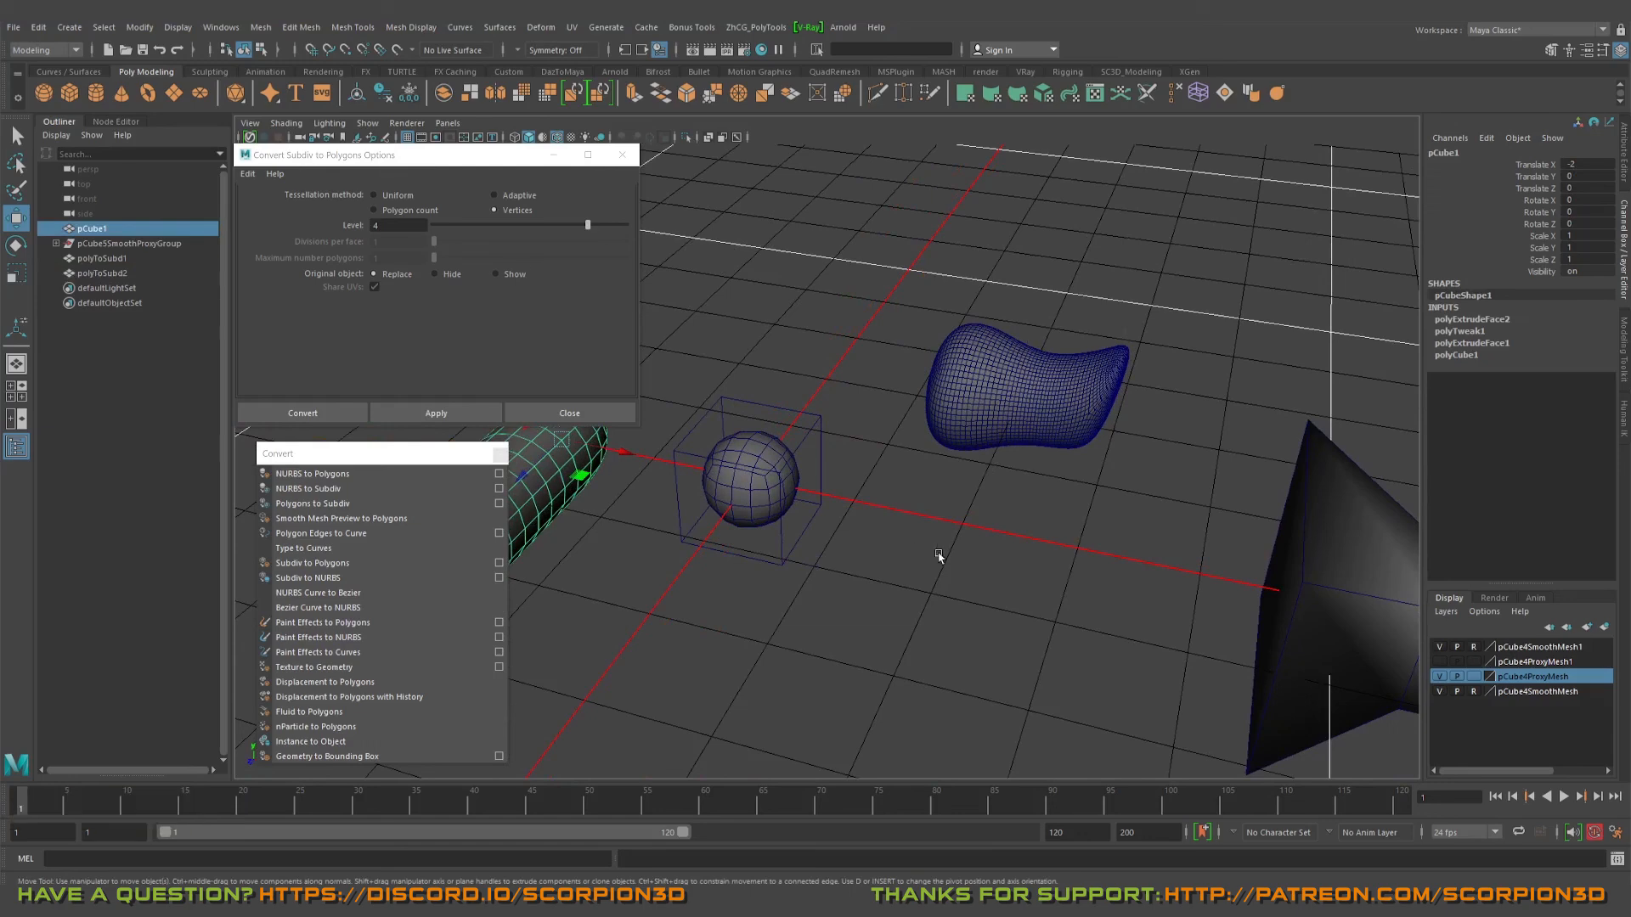
- Select the smooth proxy cube together with its cage and view it from a slightly different angle
middle_click_drag(939, 553, 713, 345, "alt")
left_click_drag(743, 351, 913, 582)
left_click_drag(919, 569, 931, 519, "alt")
middle_click_drag(971, 538, 993, 521, "alt")
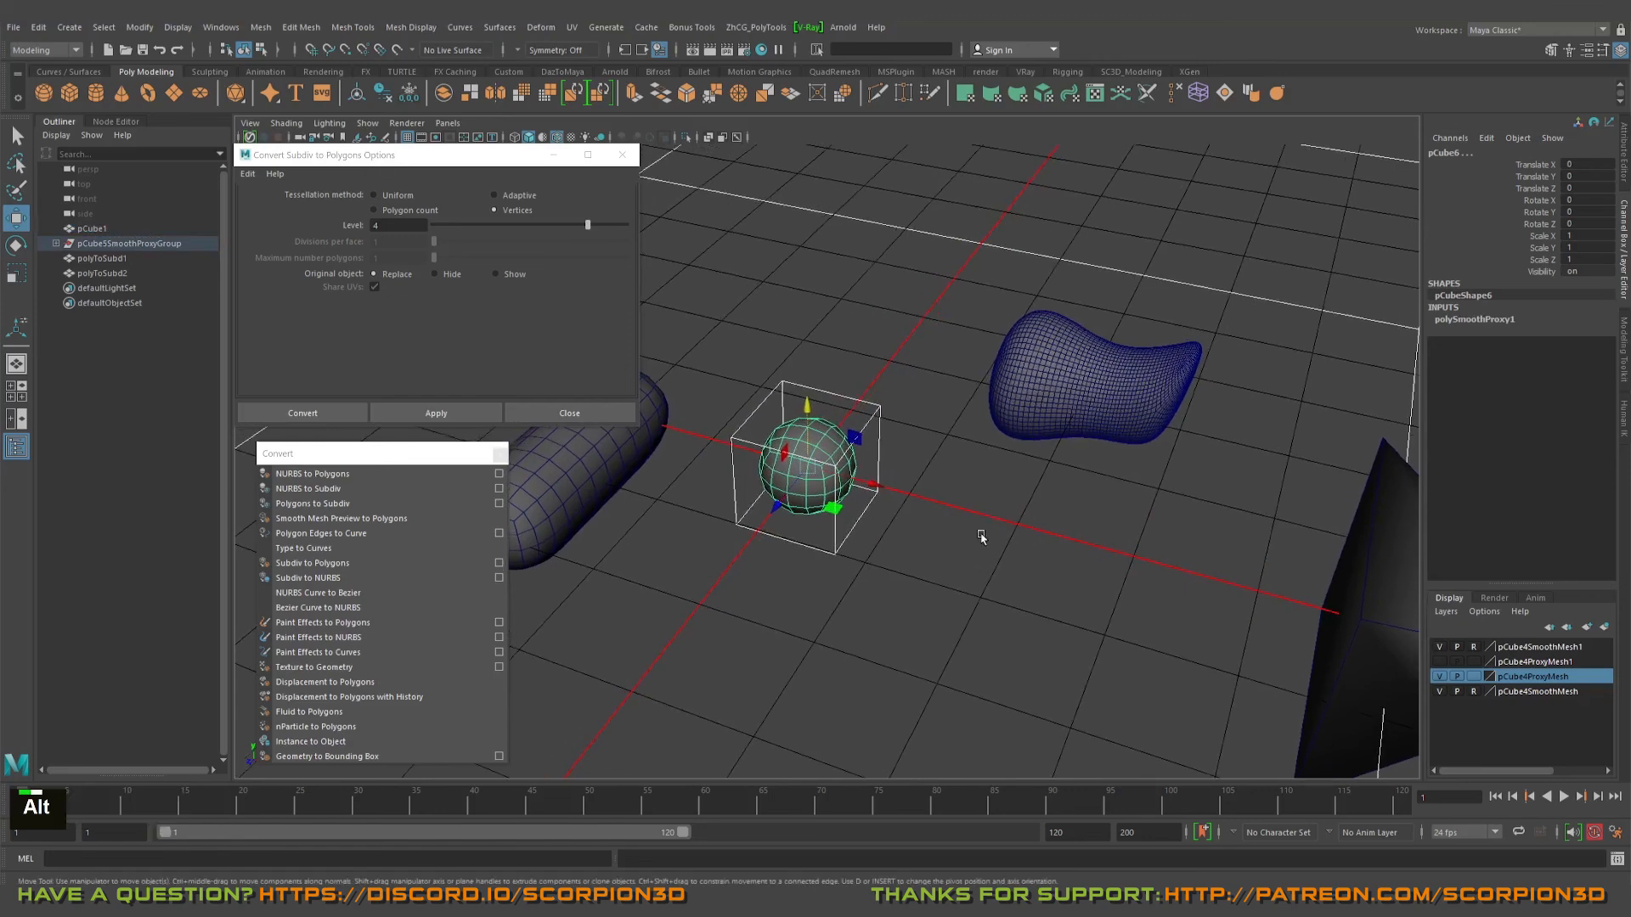